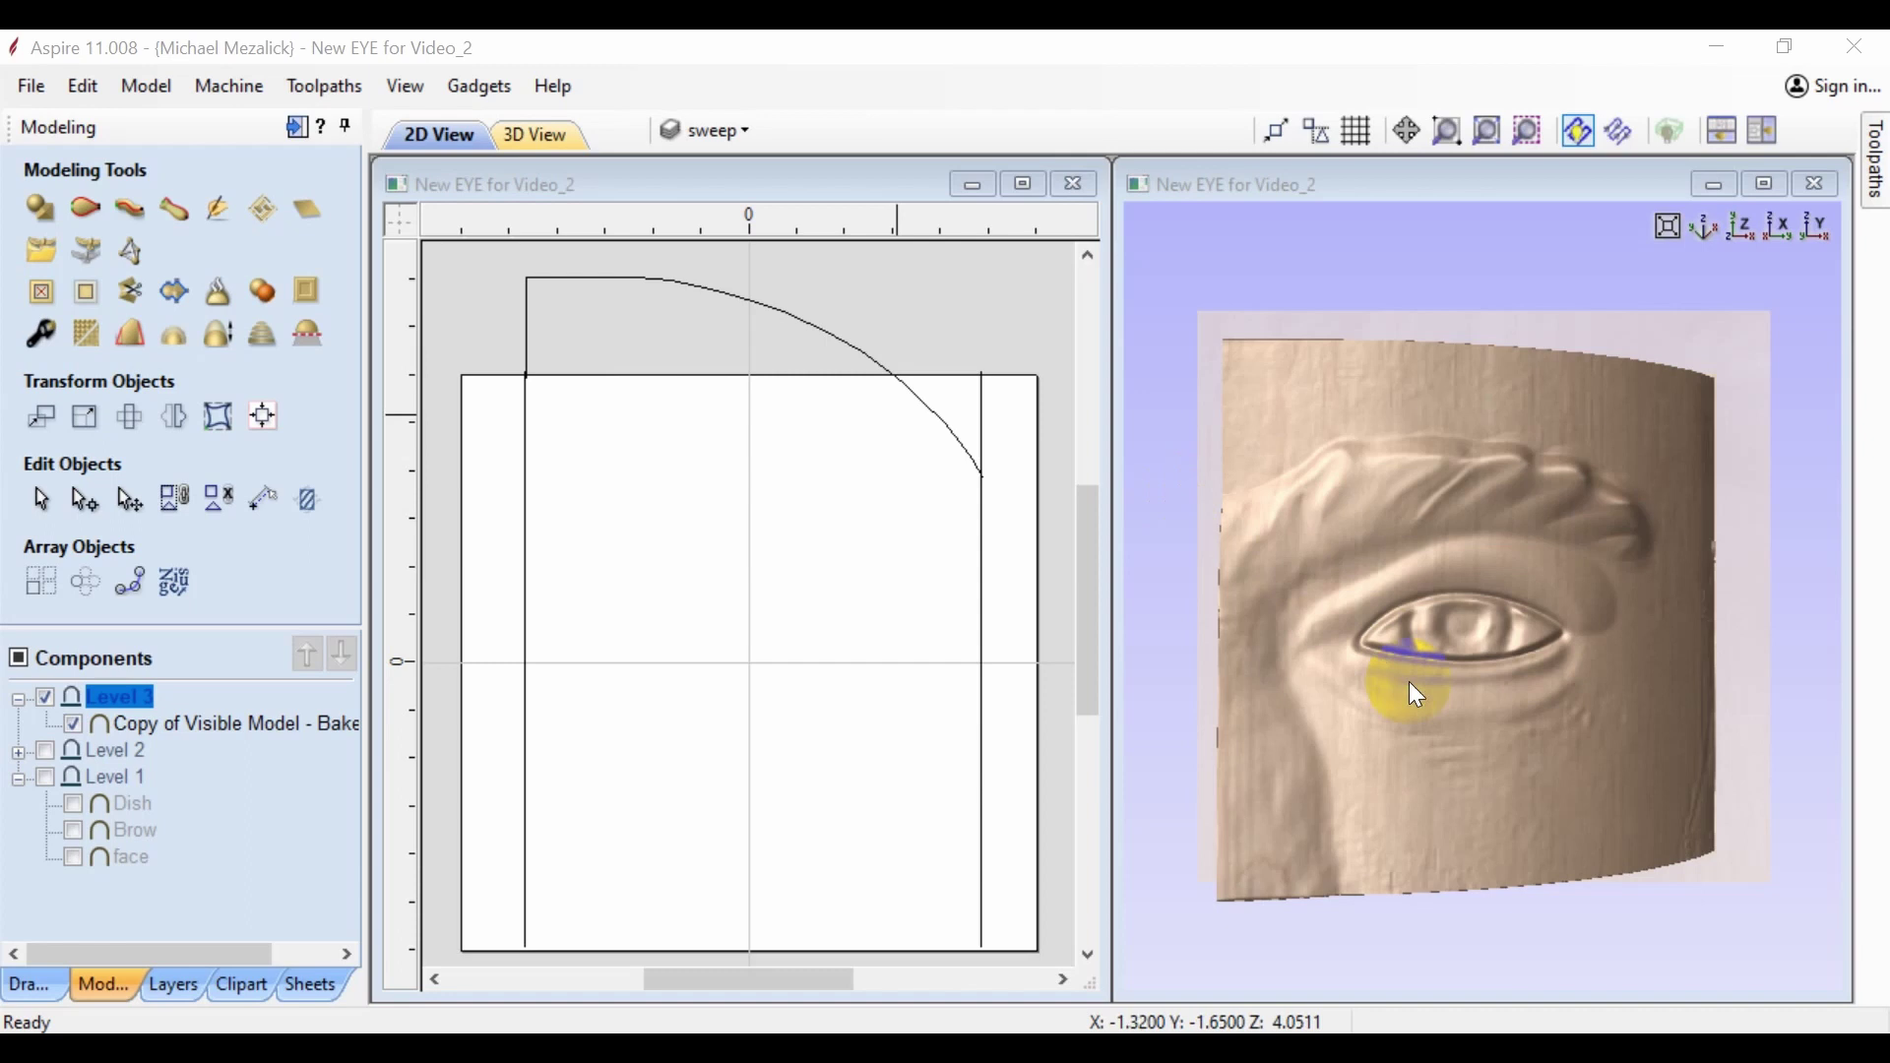
# - Hide the baked visible-model copy, show Level 1's face component instead, and select its curved sweep profile for inspection
pyautogui.moveTo(1439, 788); pyautogui.dragTo(1445, 608)
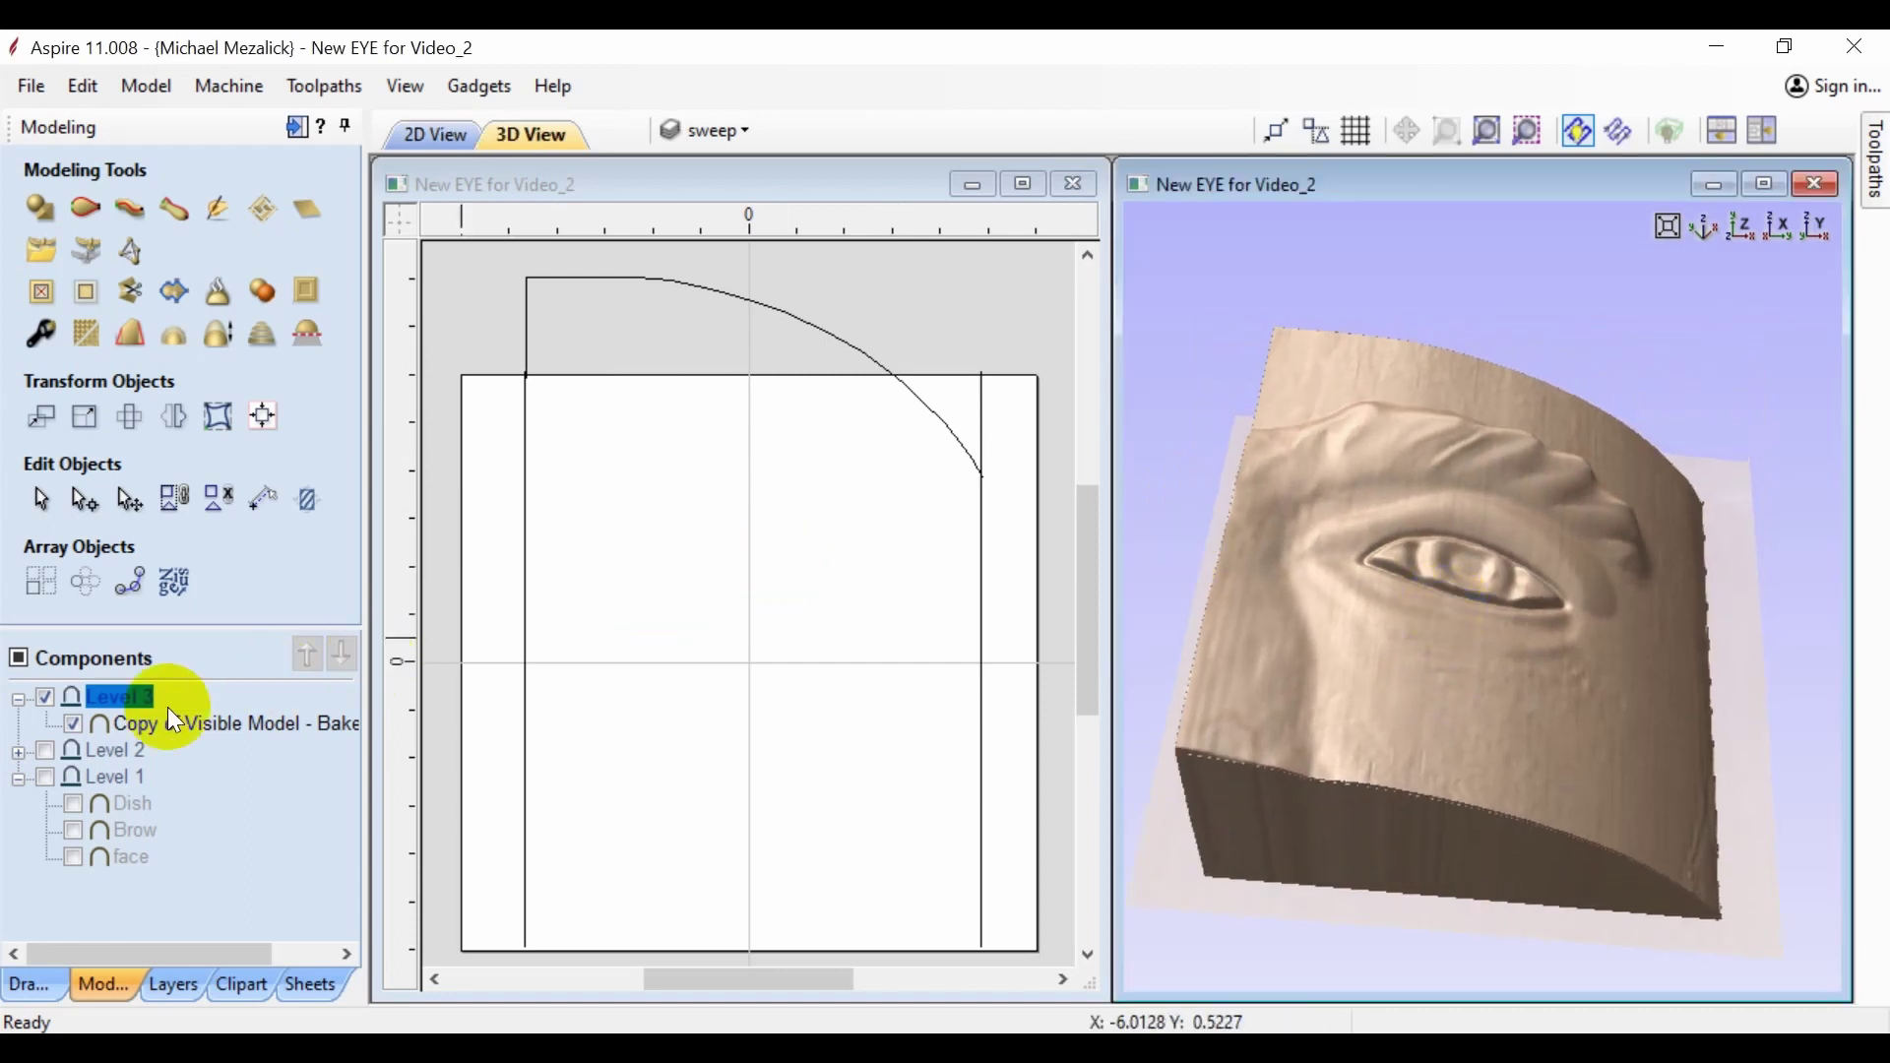
pyautogui.click(73, 722)
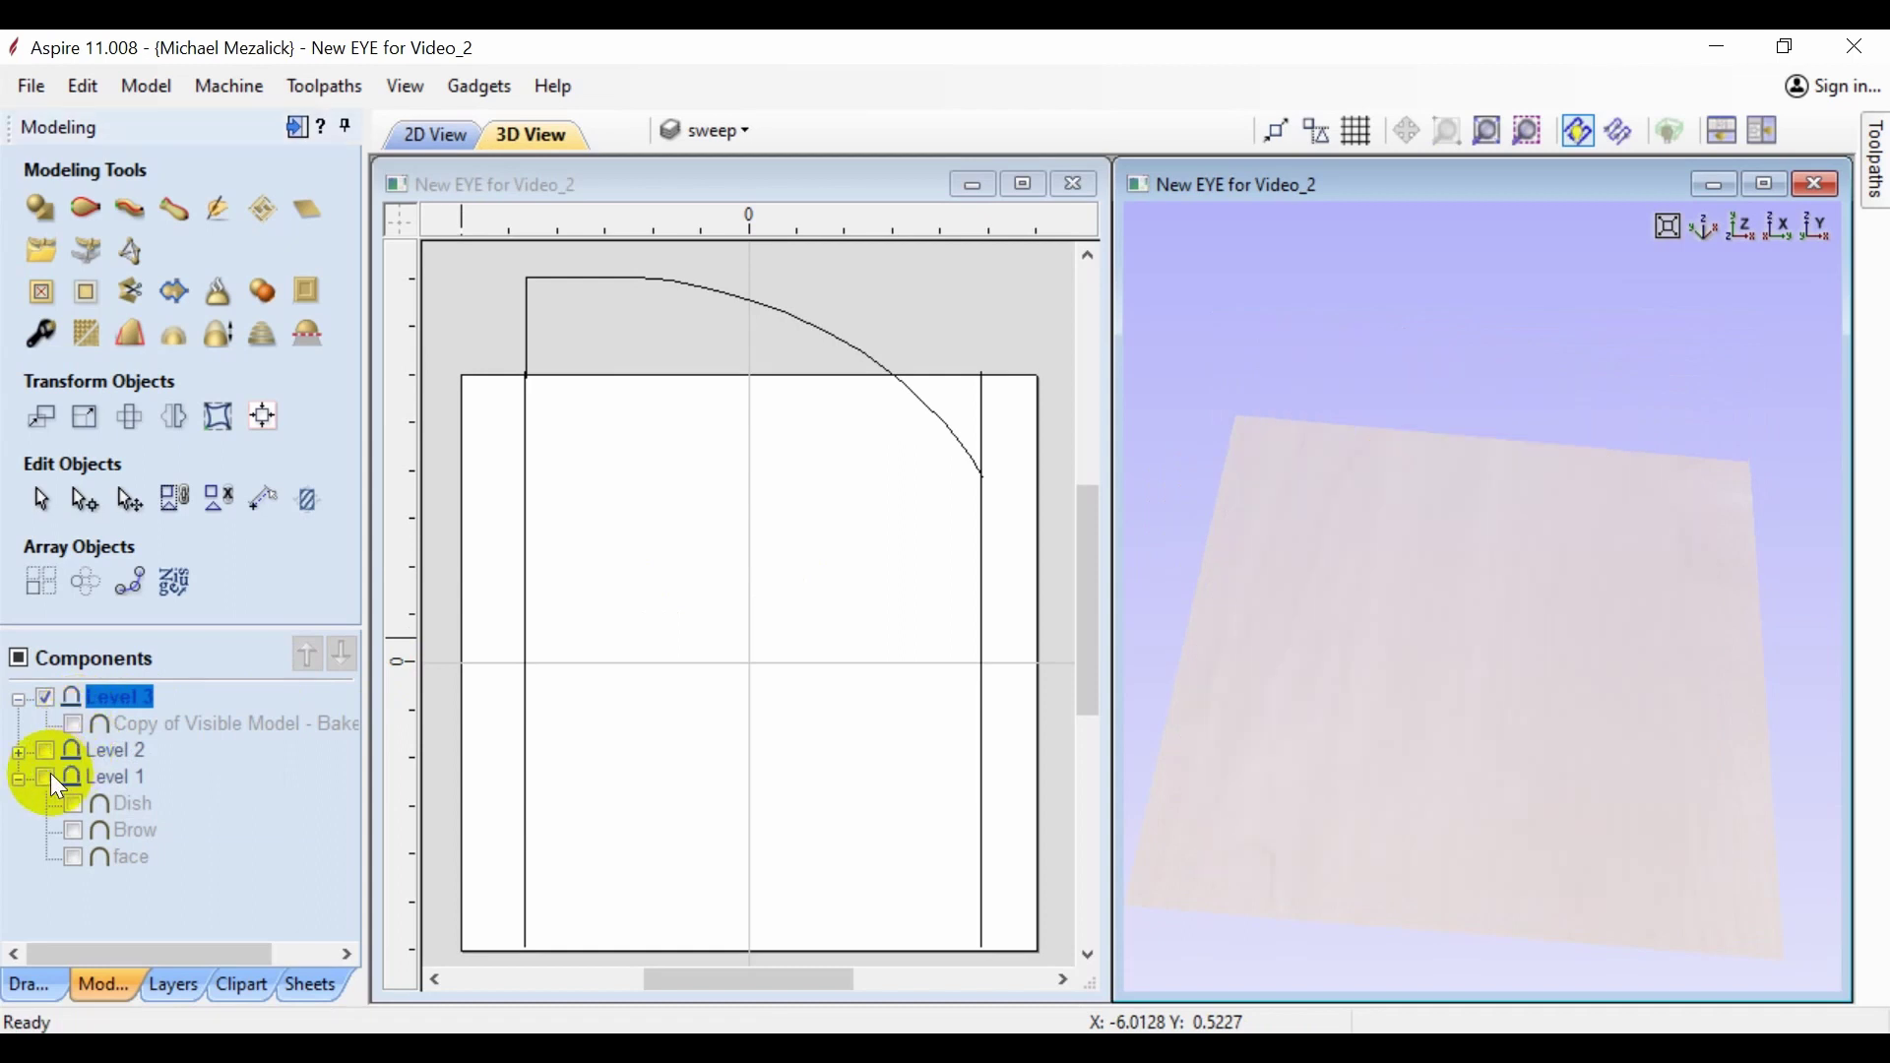
pyautogui.click(46, 775)
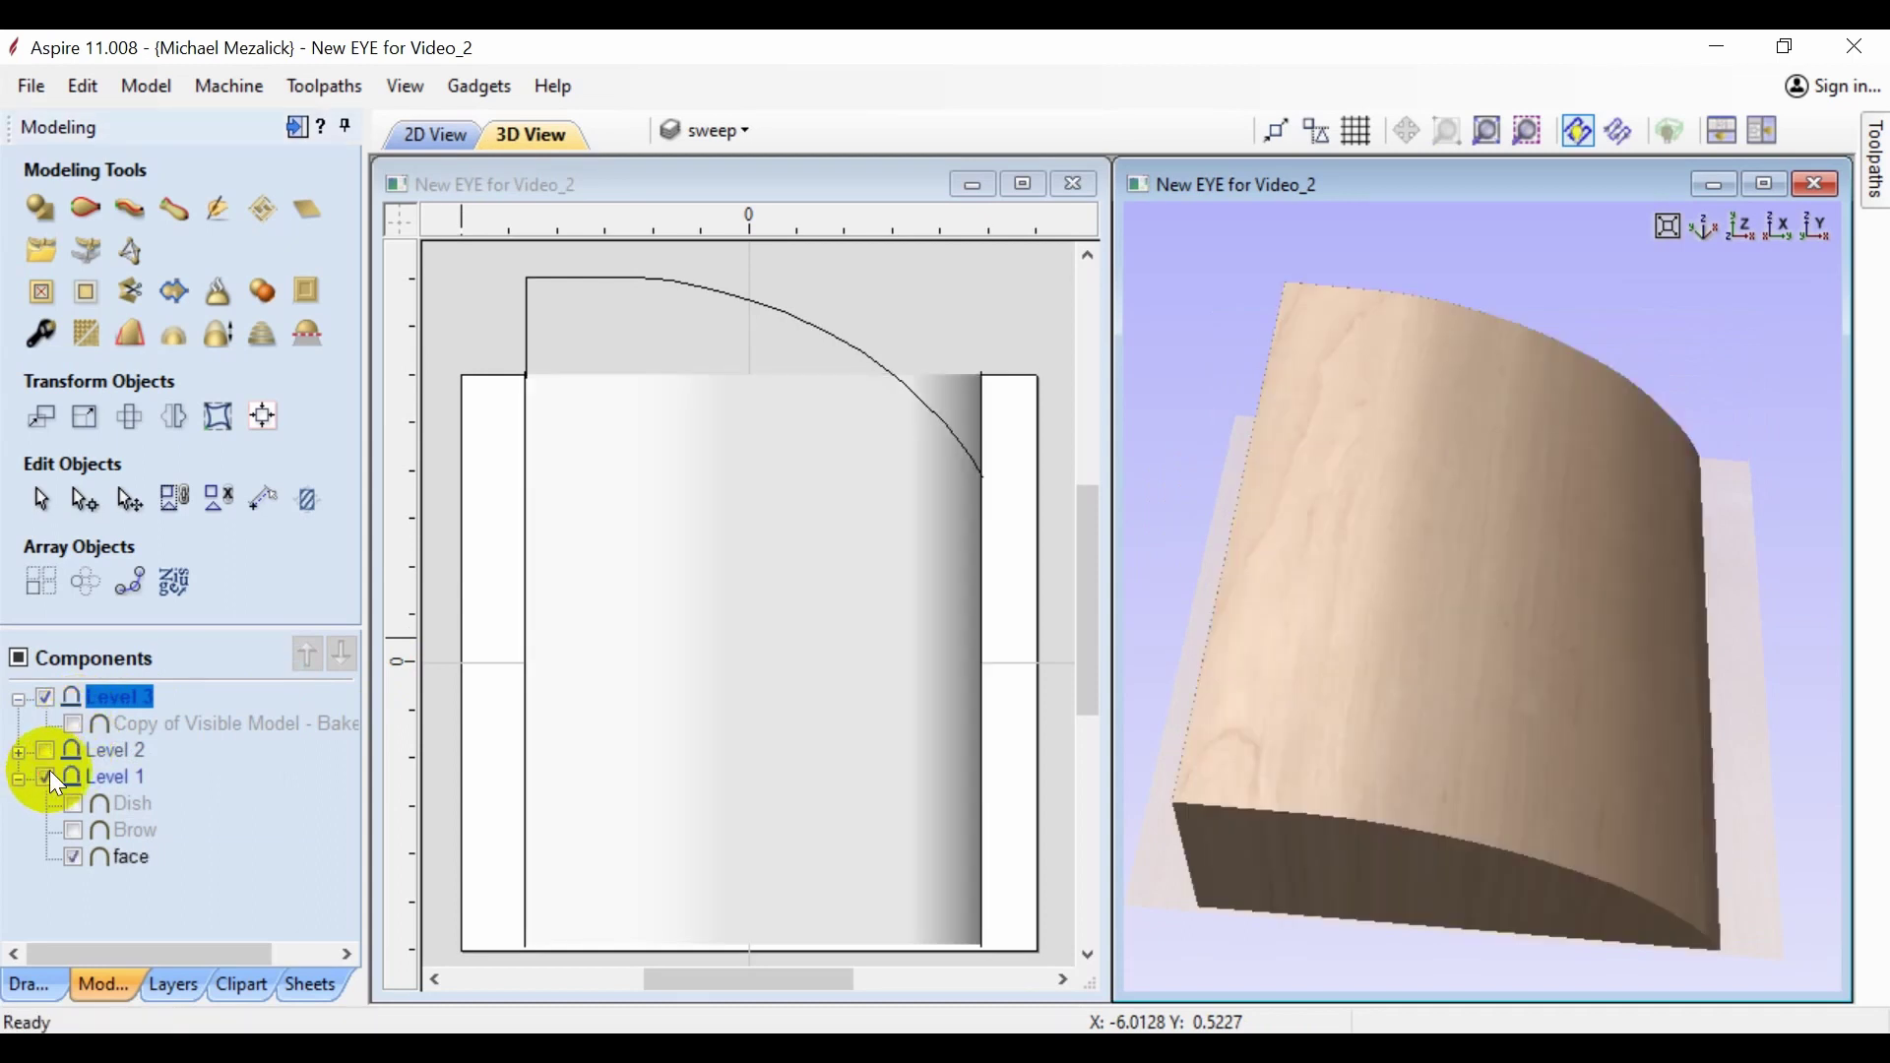
pyautogui.click(864, 354)
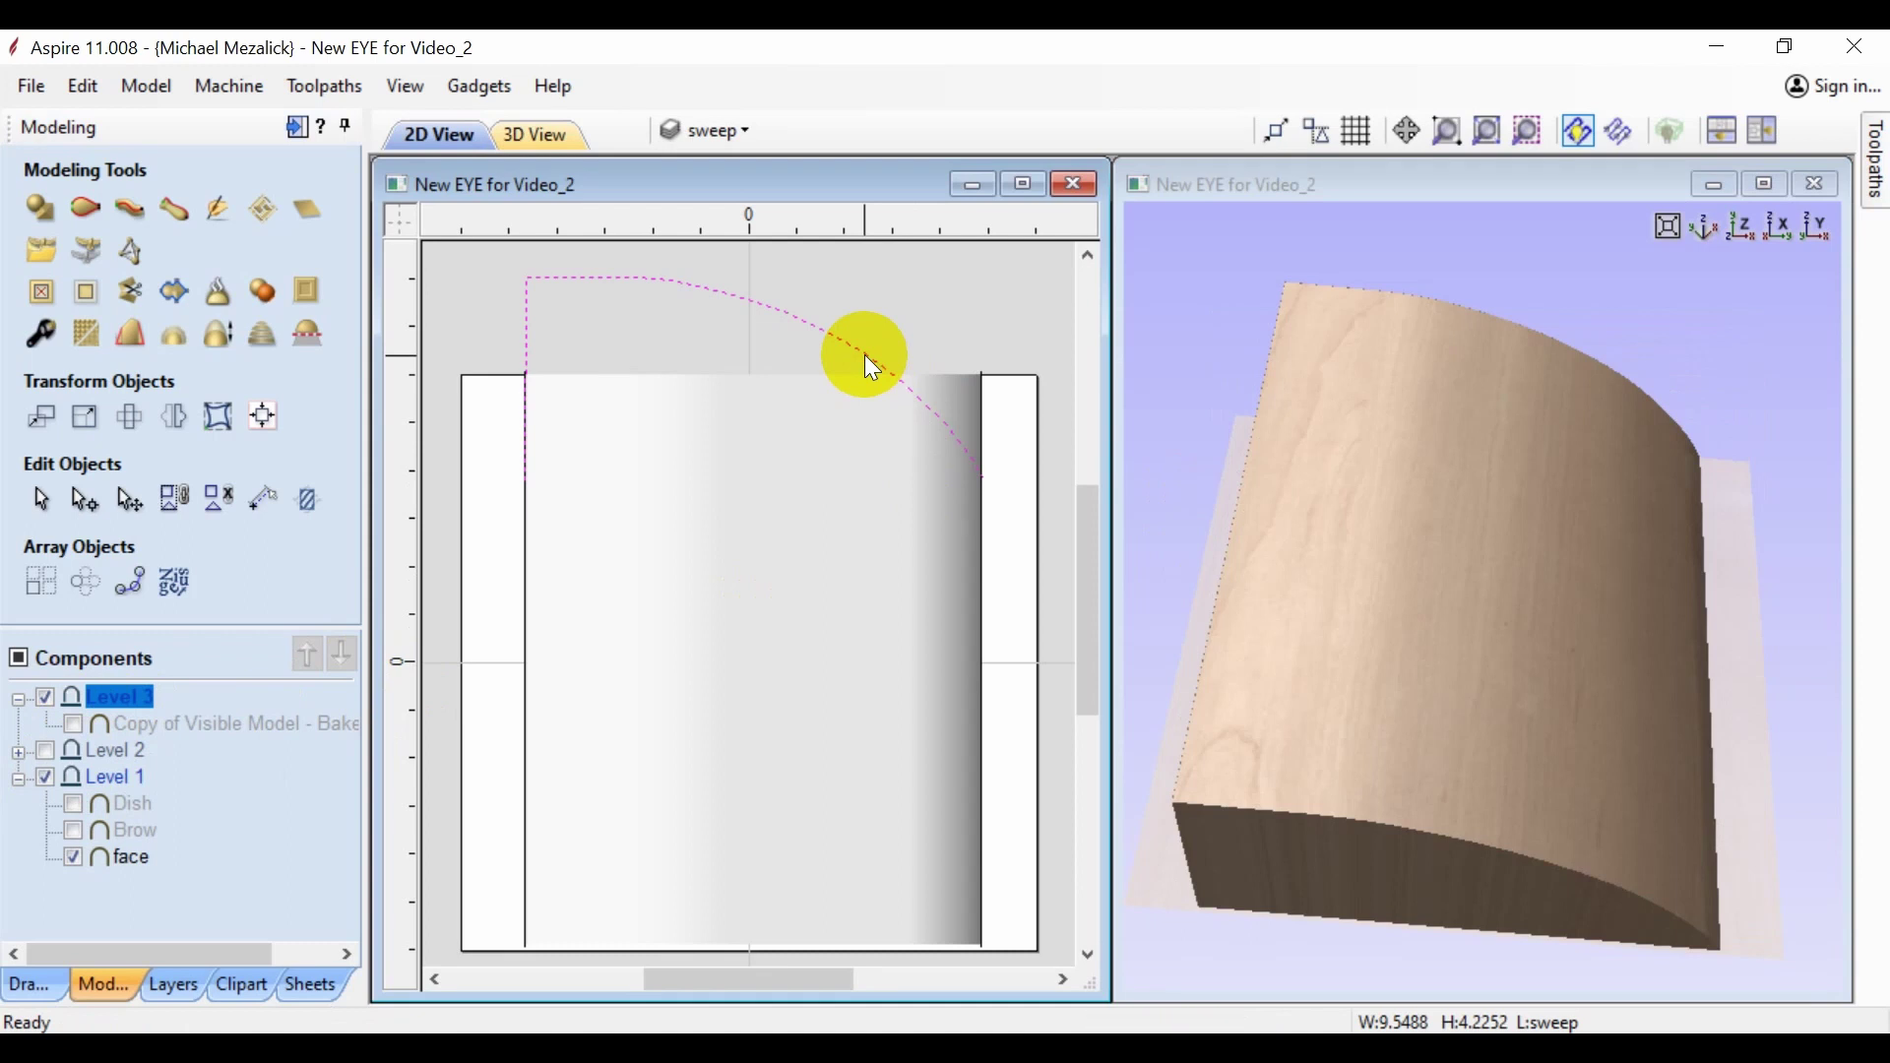
pyautogui.moveTo(1455, 532); pyautogui.dragTo(1508, 658)
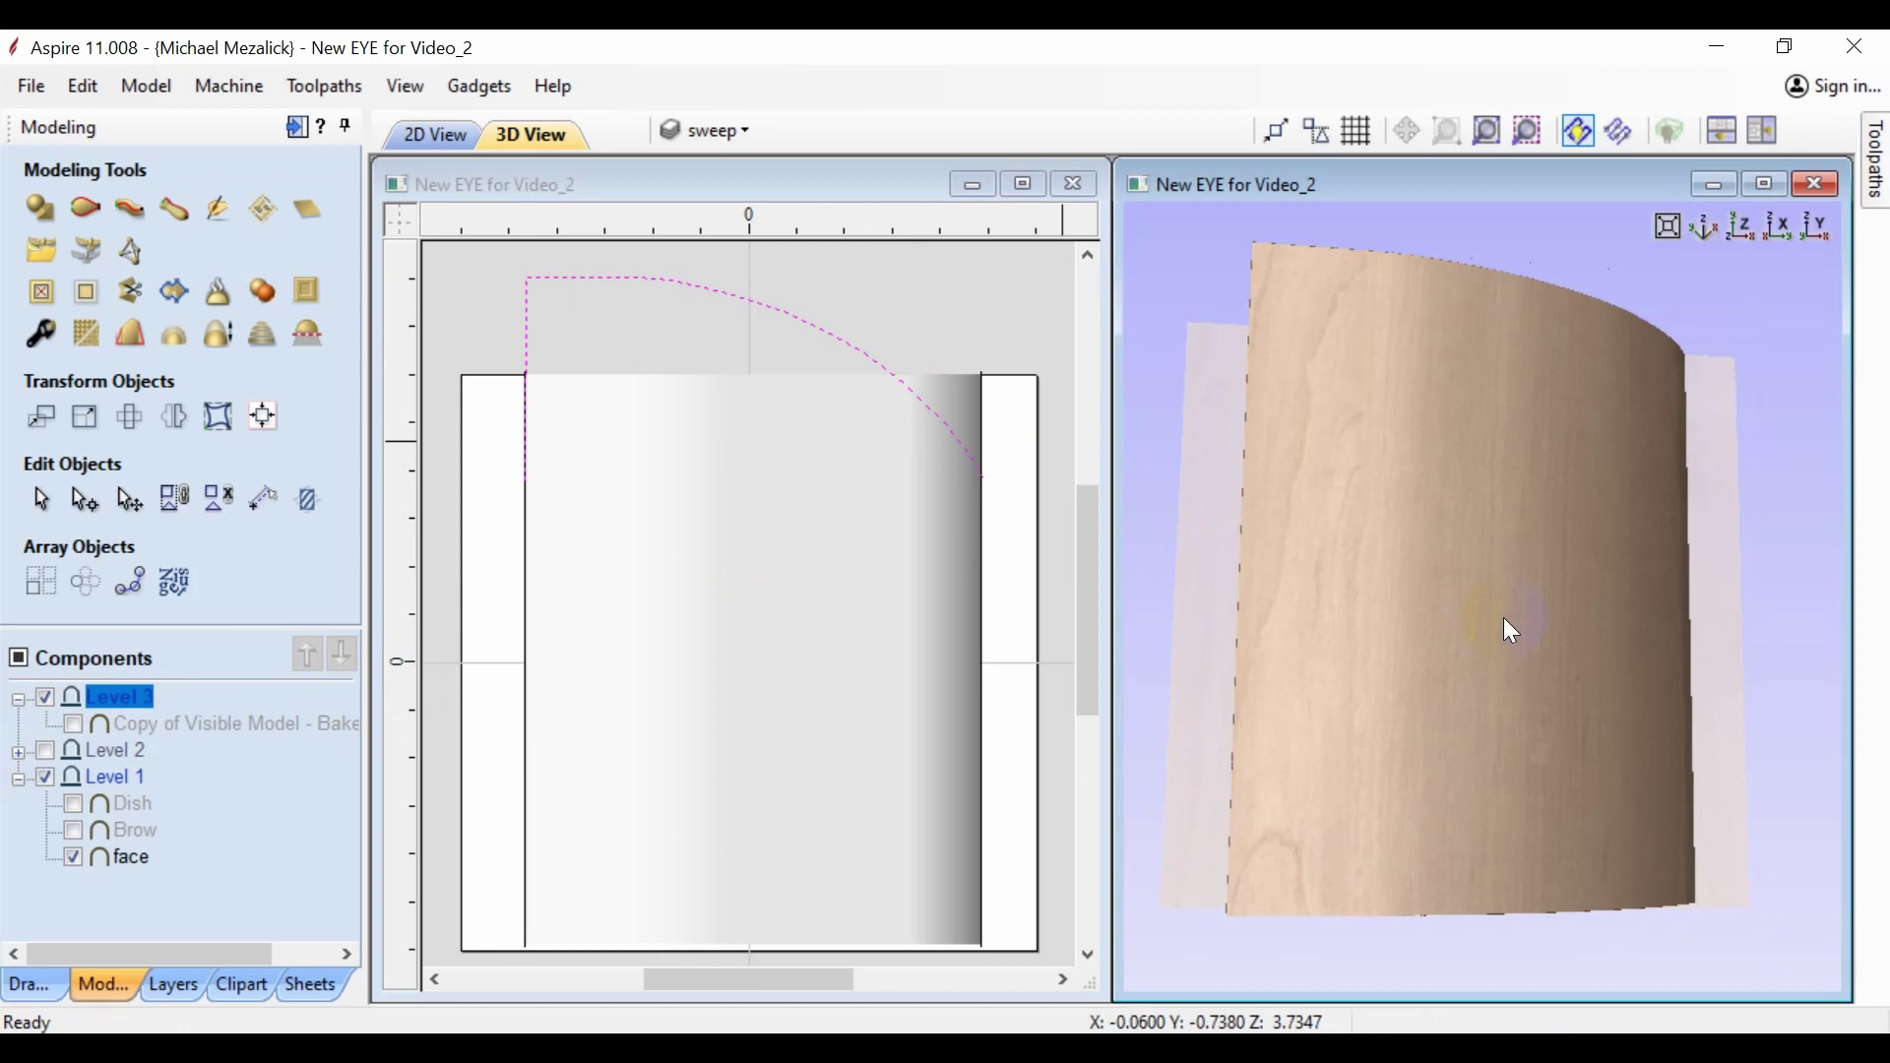
# - Switch to the Full Head with body parts demo file and isolate the curve on the Shape from Eyes layer
pyautogui.click(1192, 904)
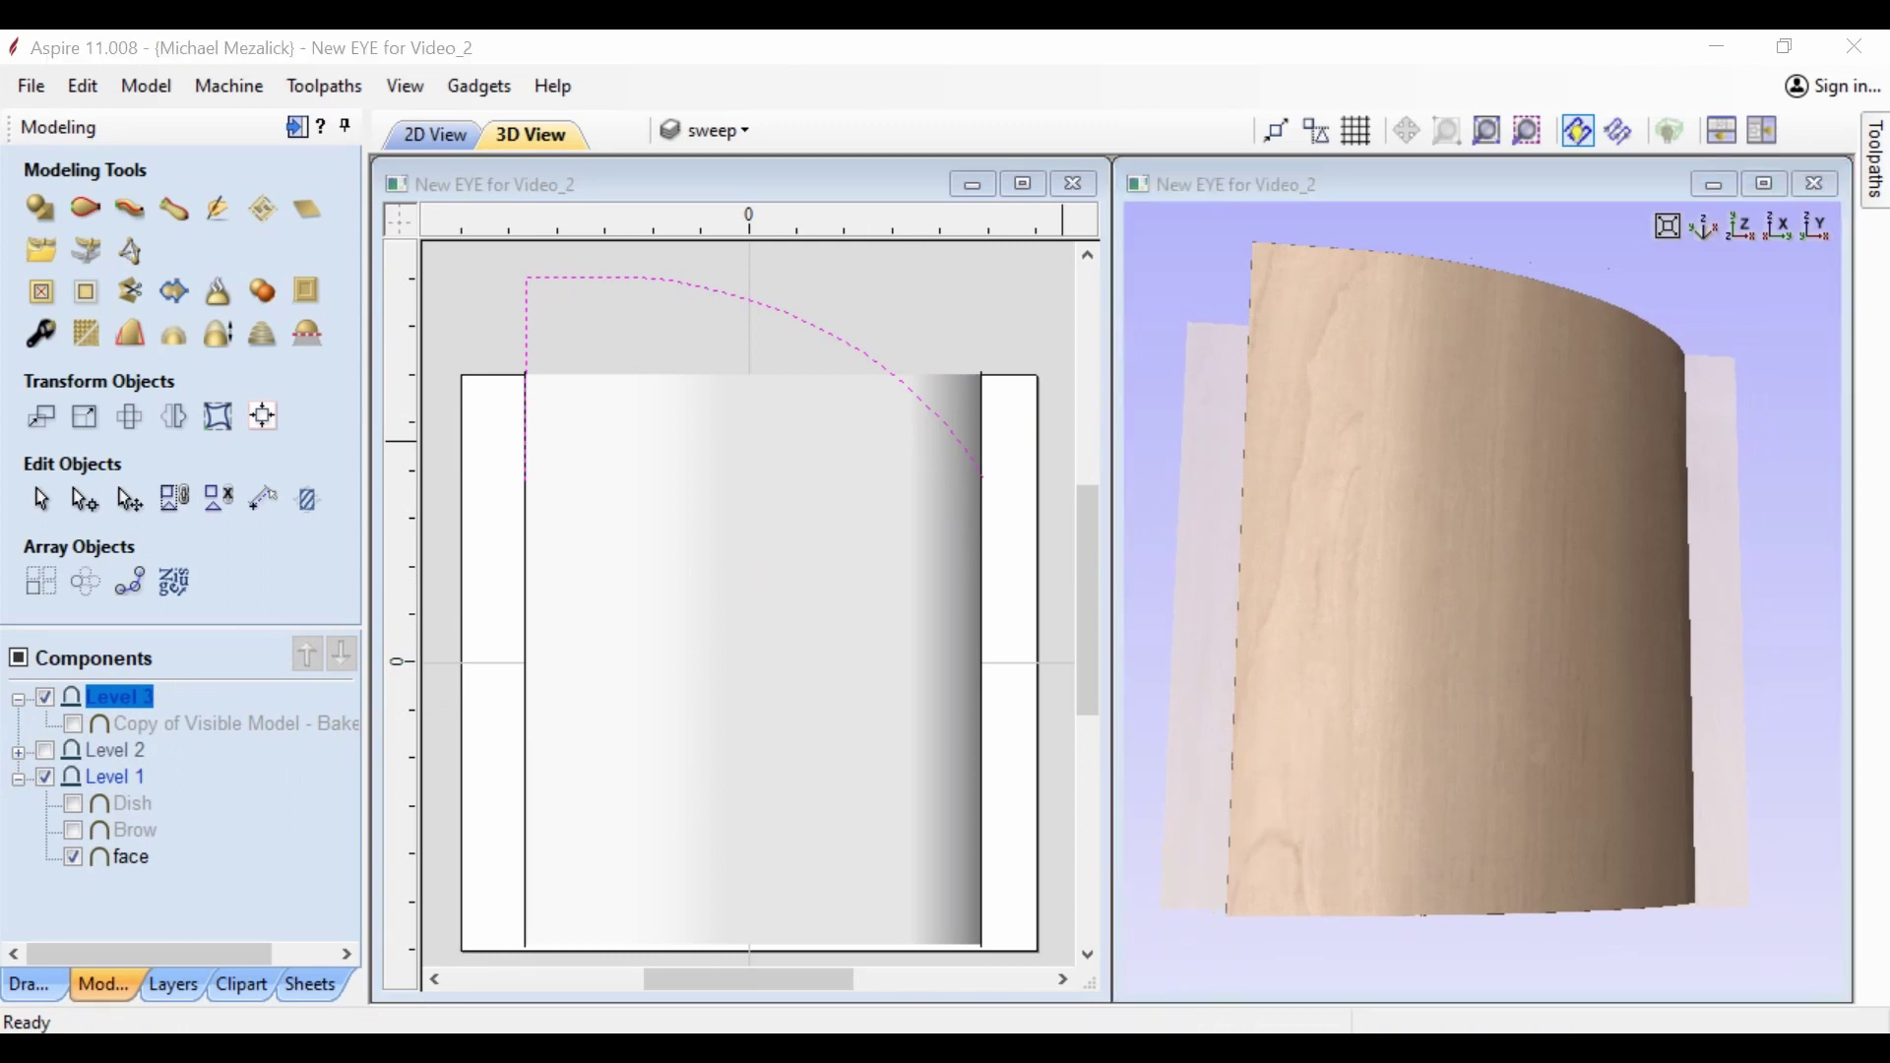
pyautogui.click(1166, 485)
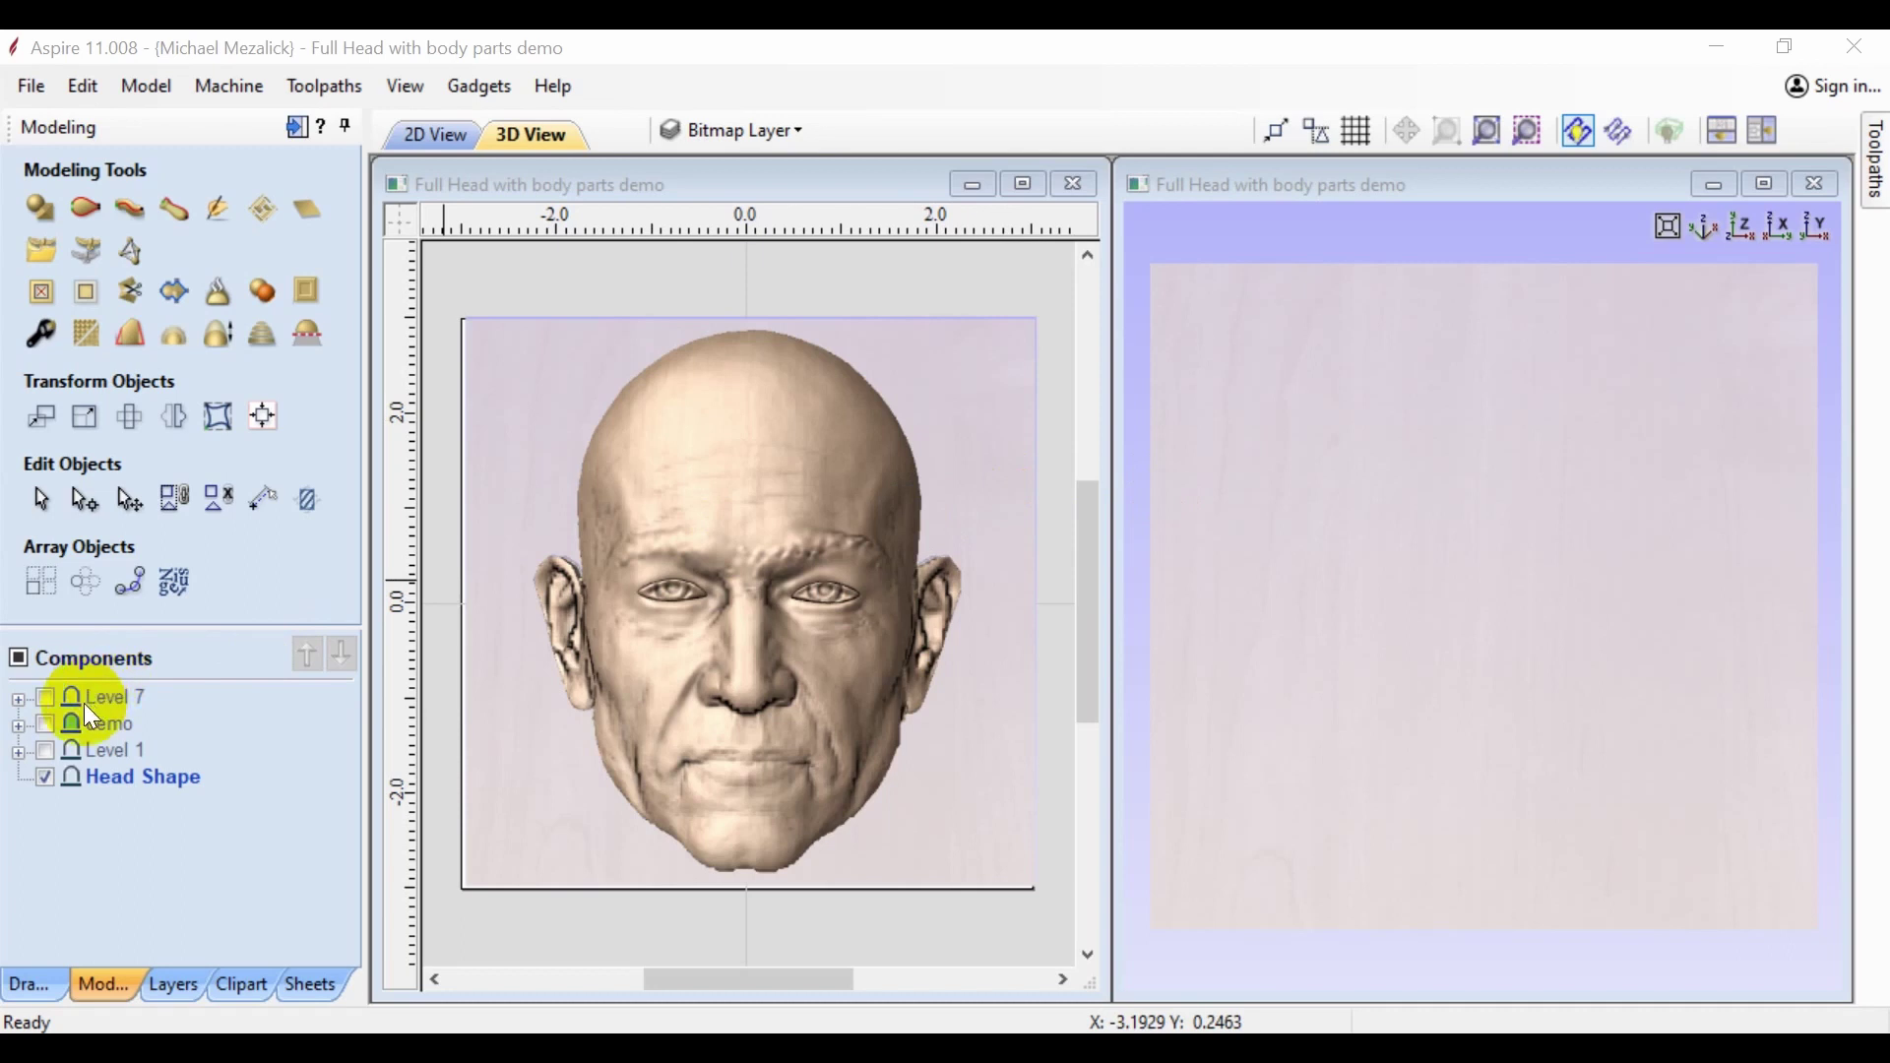
pyautogui.click(176, 986)
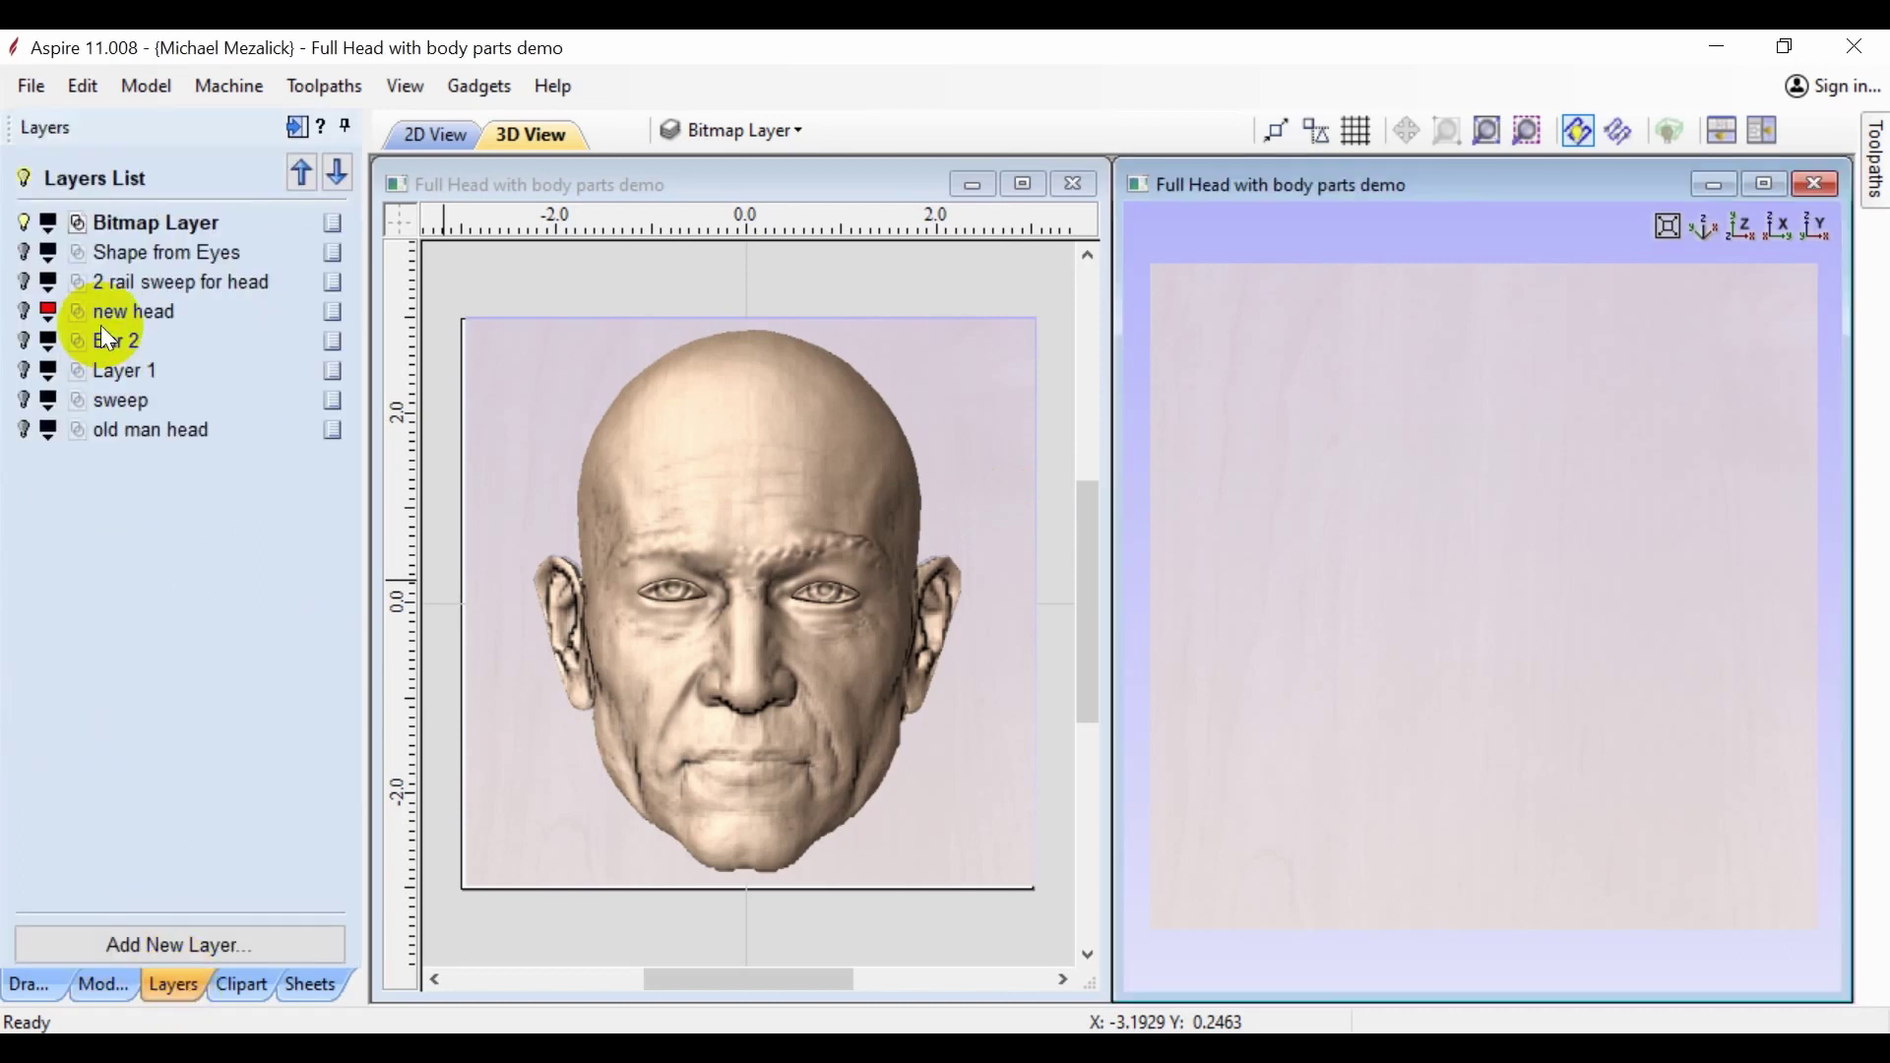
pyautogui.click(28, 254)
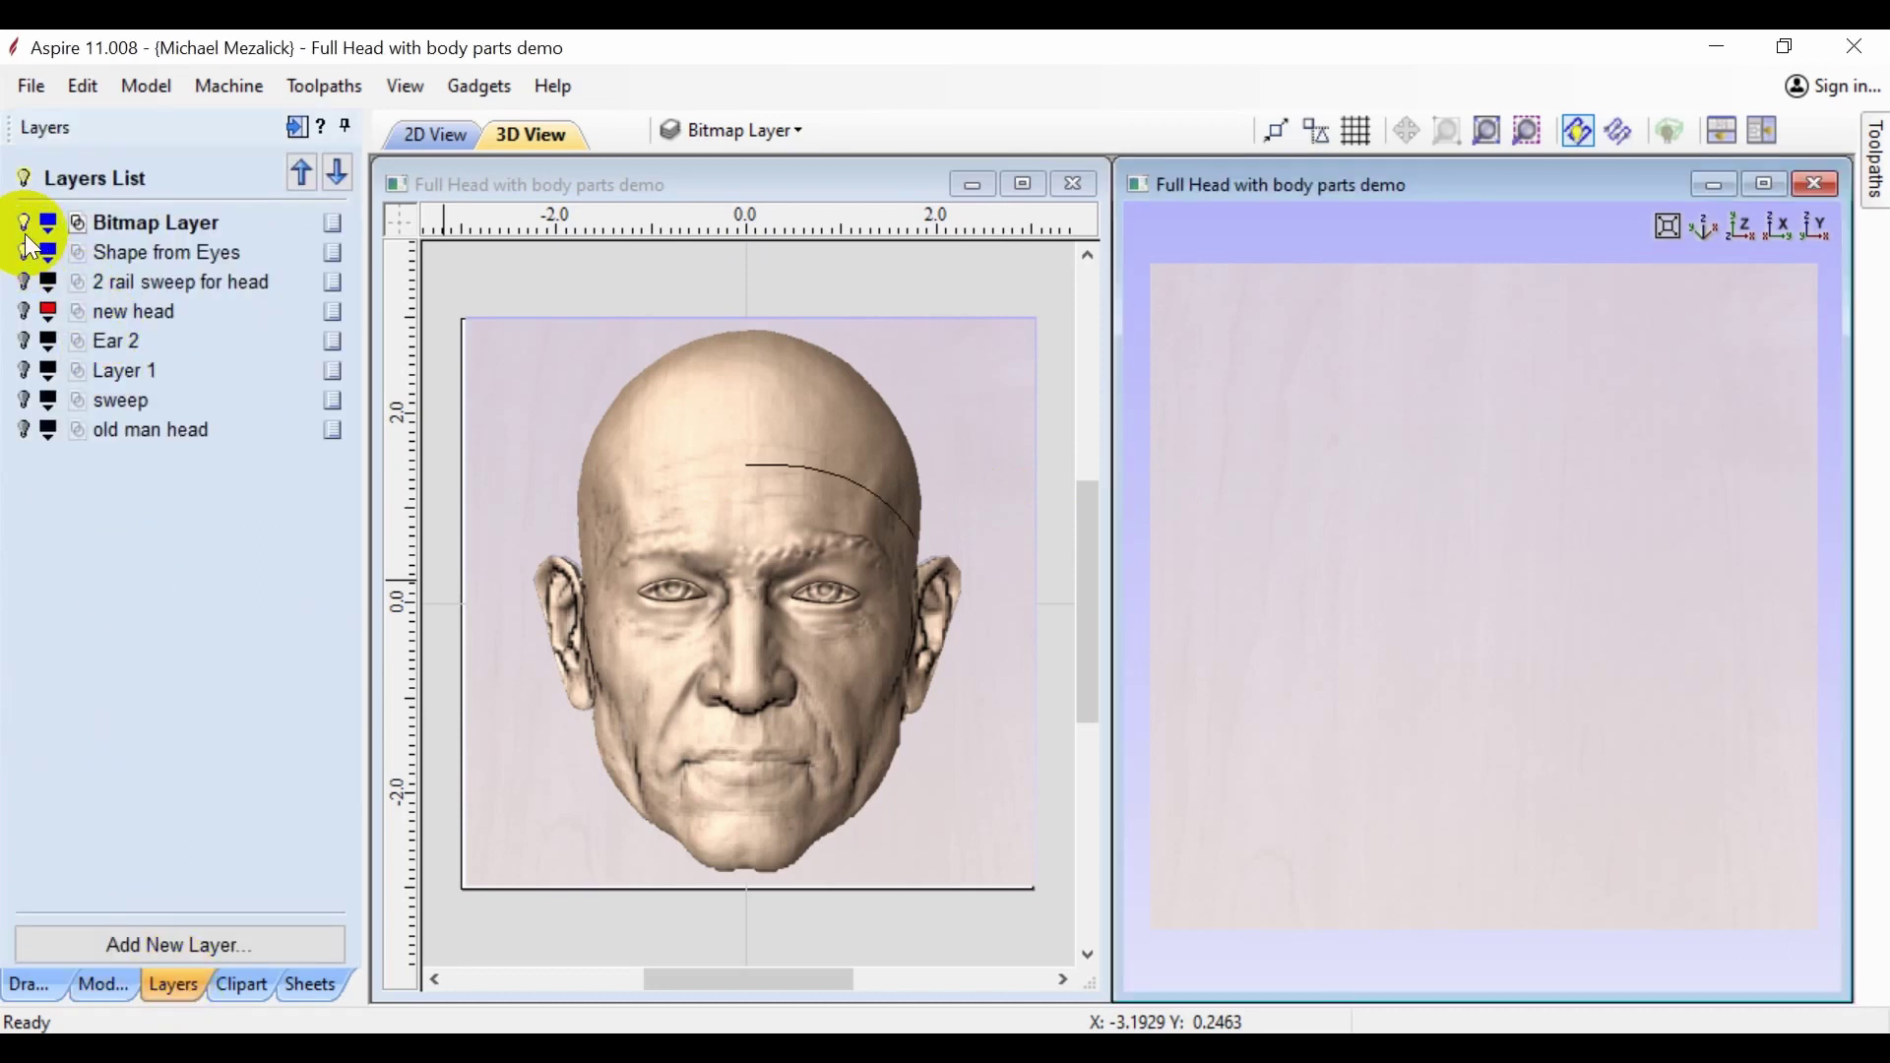
pyautogui.click(24, 220)
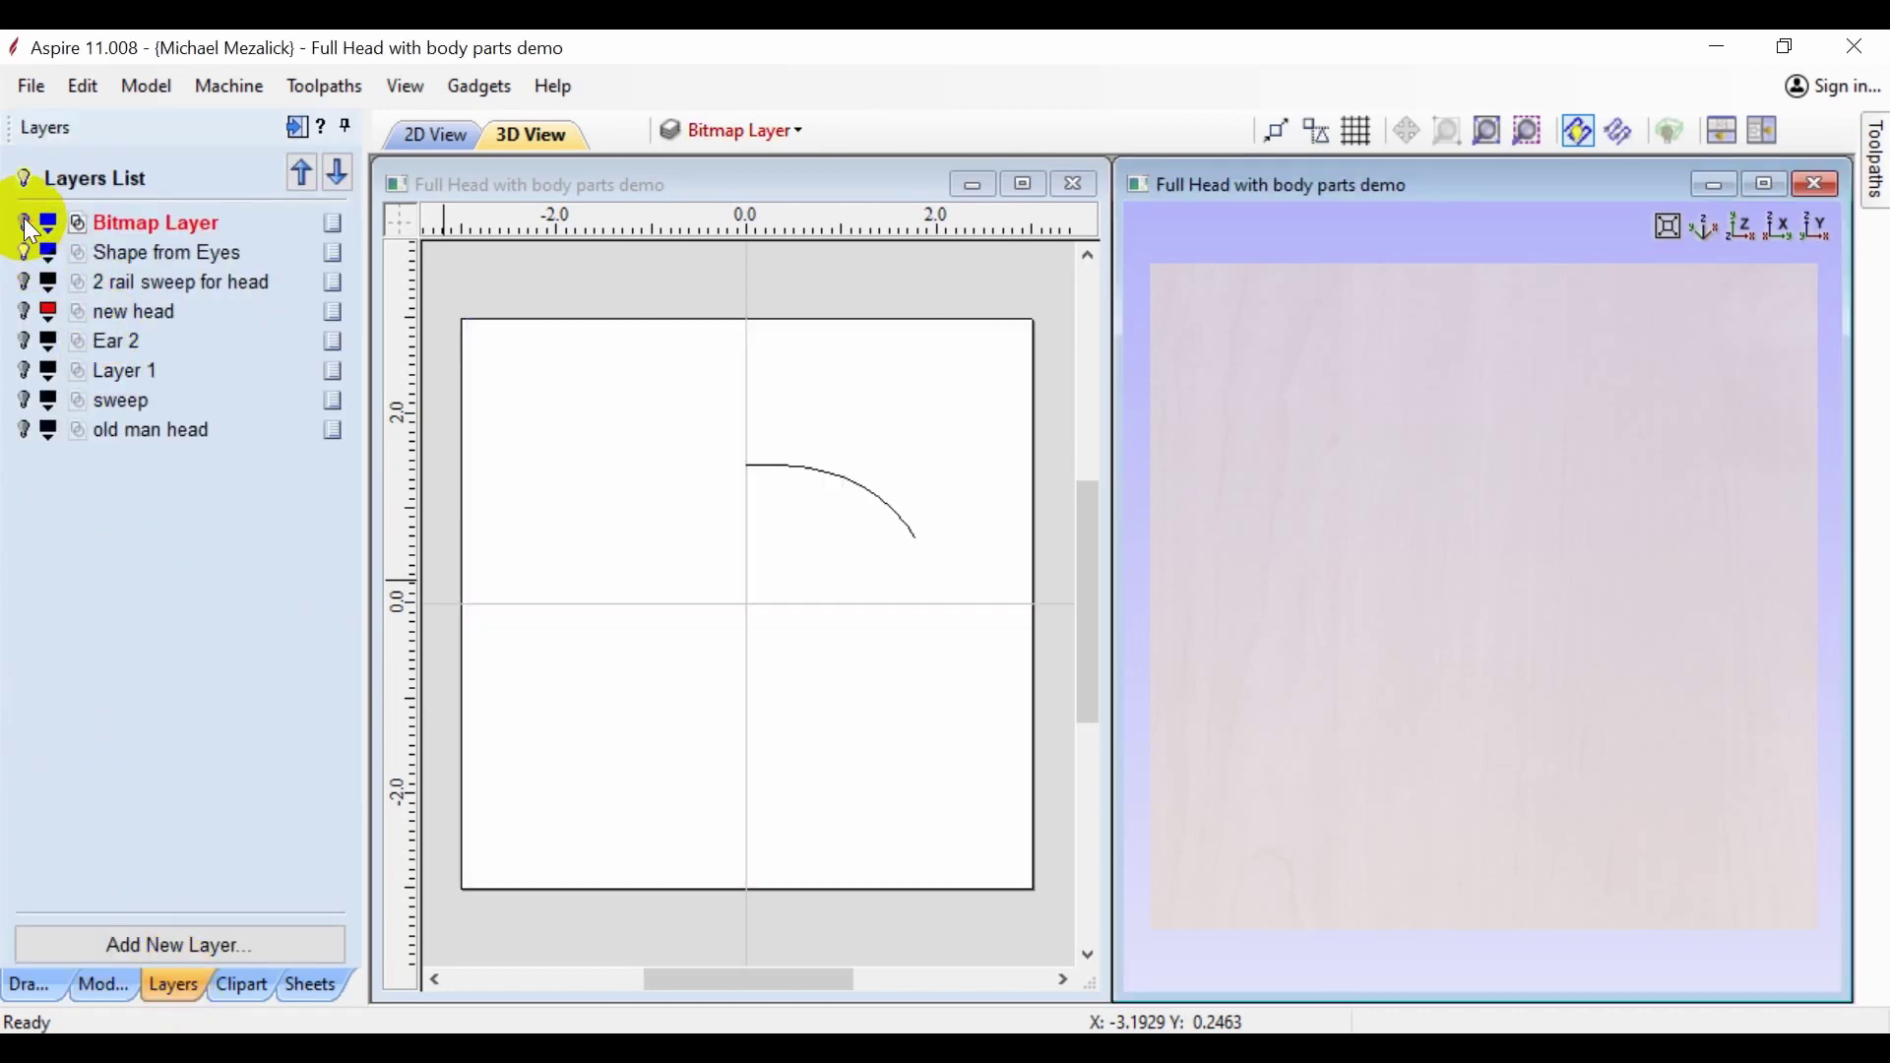
pyautogui.click(804, 466)
pyautogui.click(803, 465)
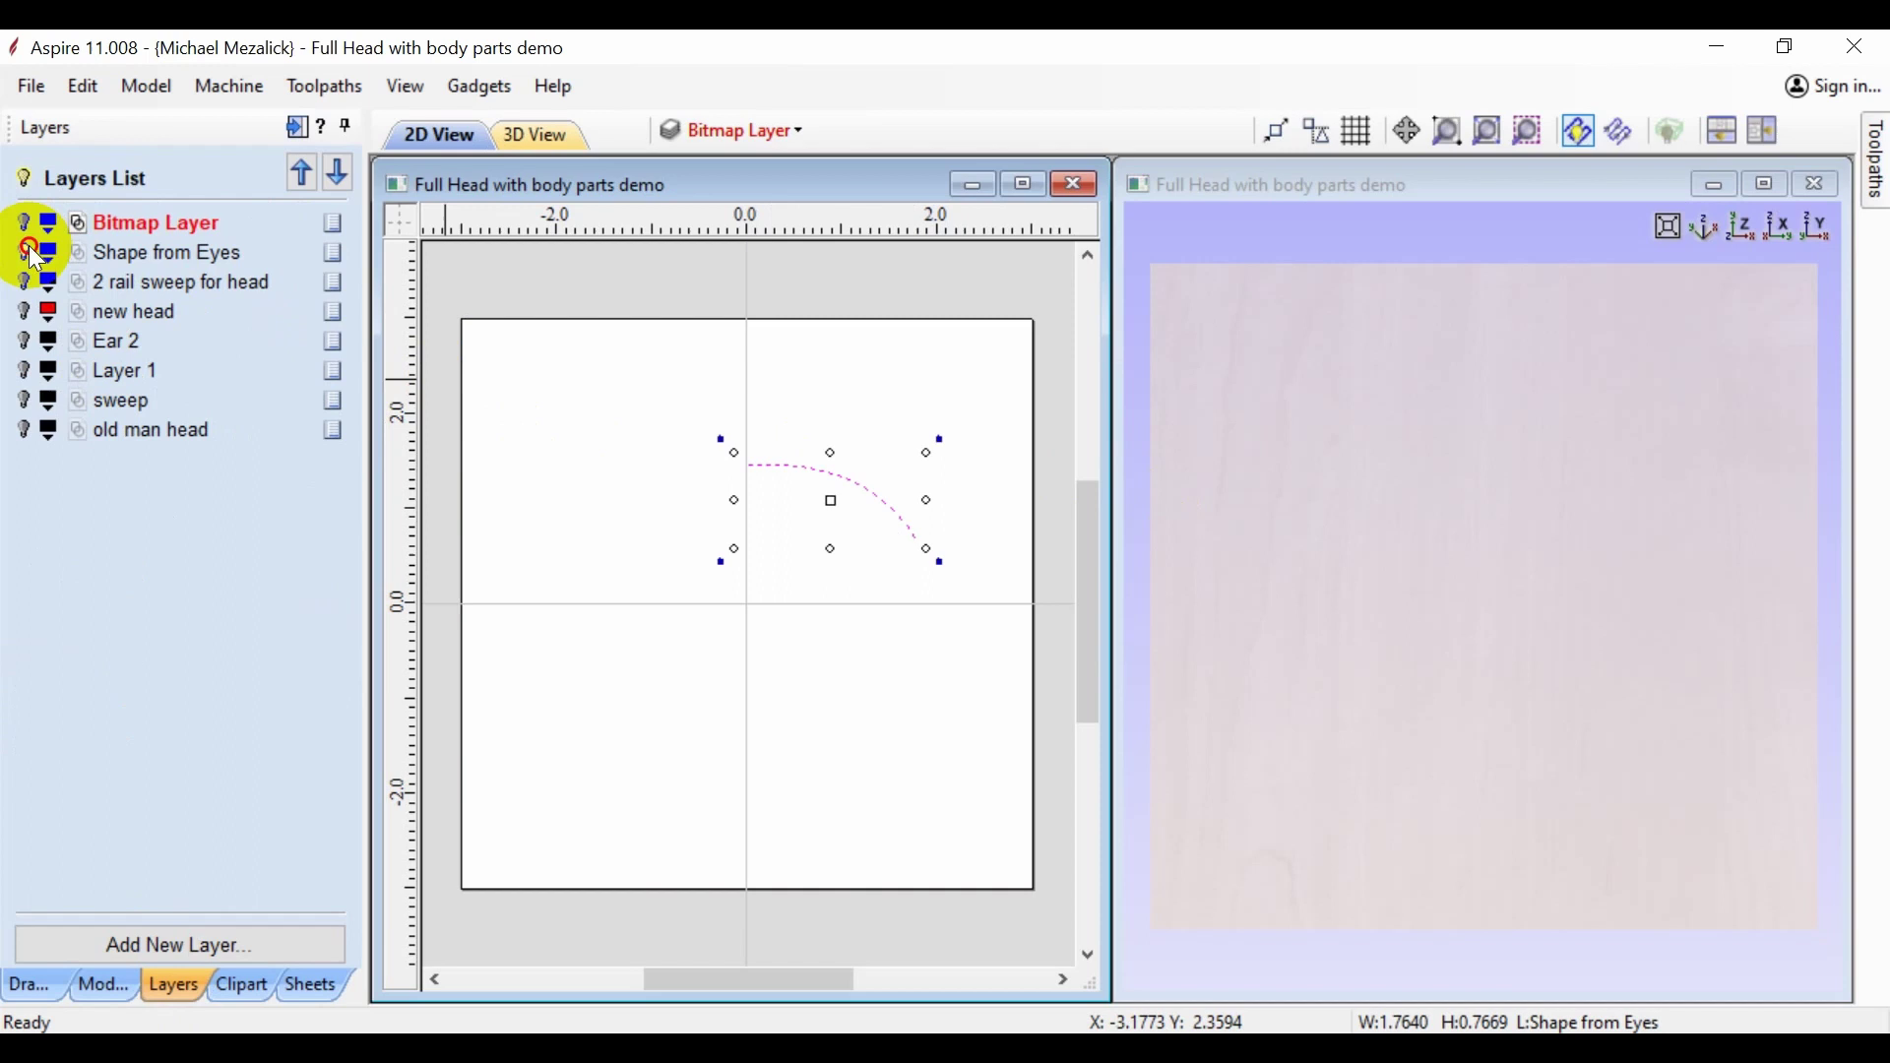
# - Show the 2 rail sweep for head layer as the active layer instead of Shape from Eyes, and check its three cross-section arcs
pyautogui.click(24, 253)
pyautogui.click(25, 283)
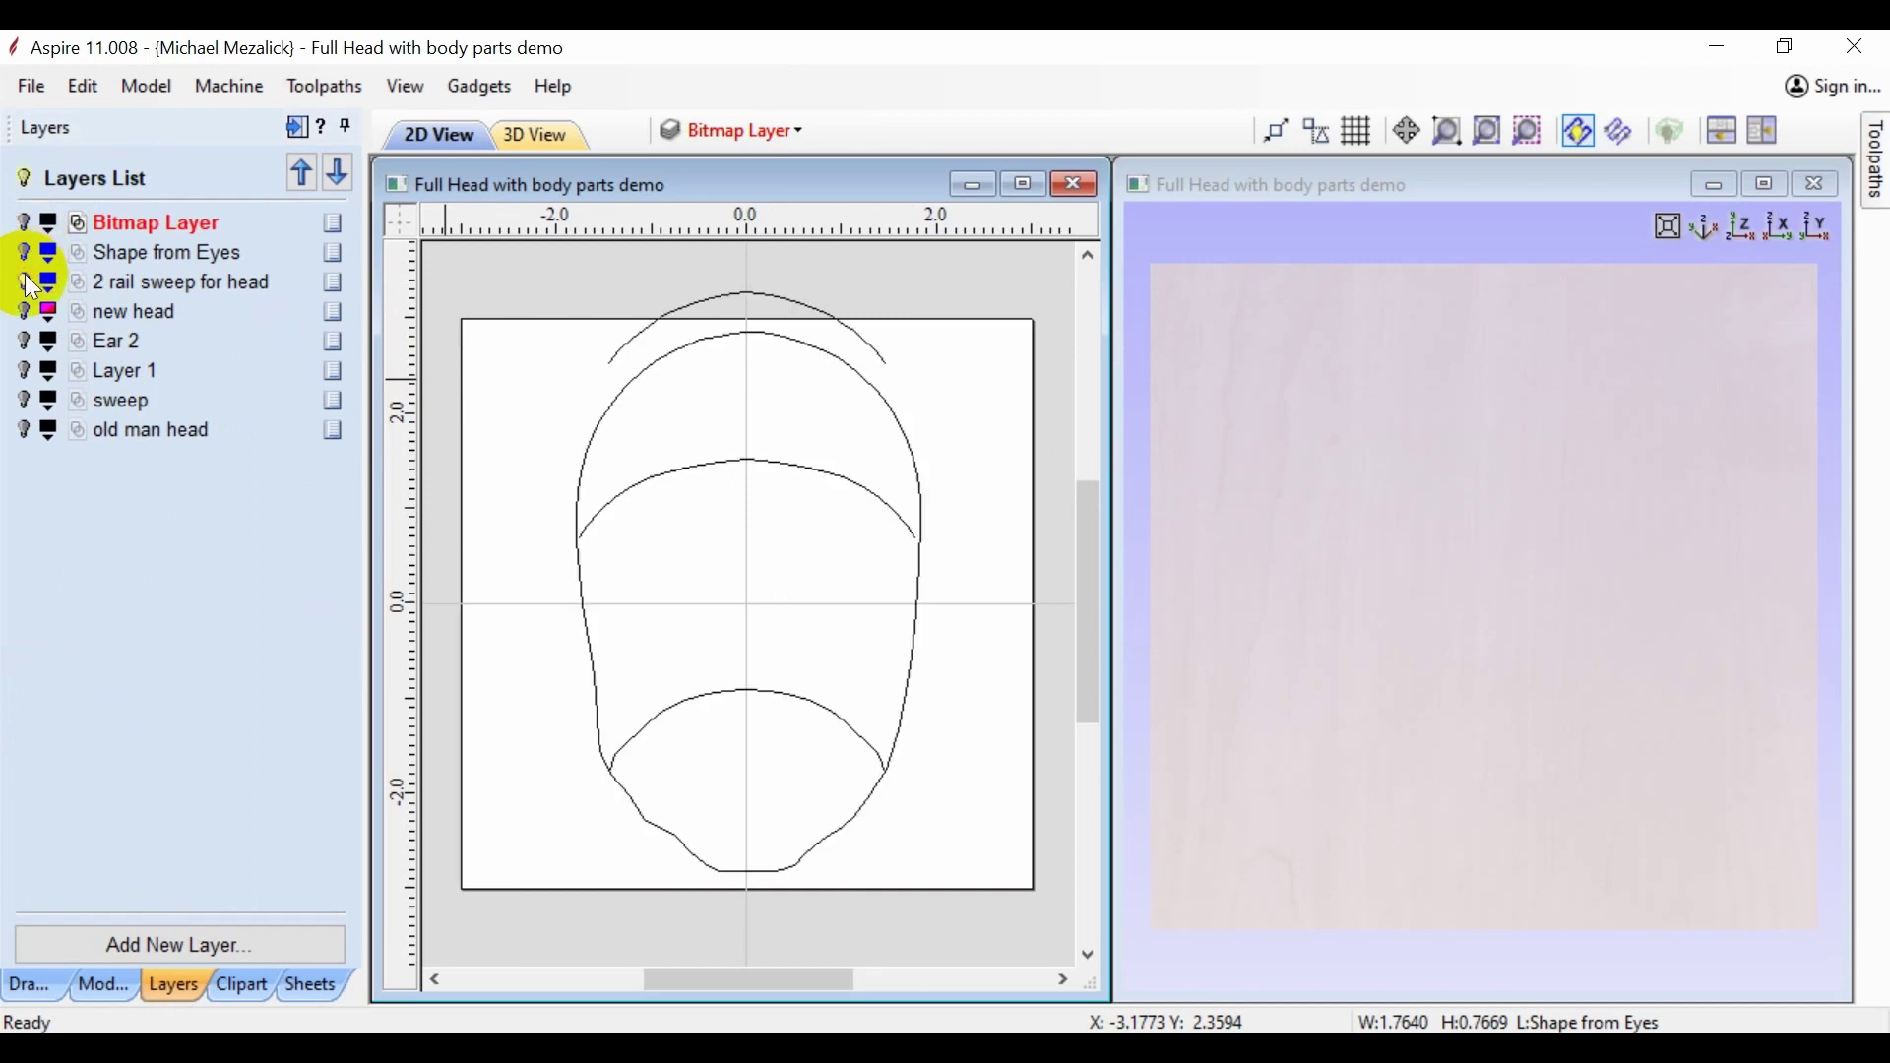
pyautogui.click(215, 283)
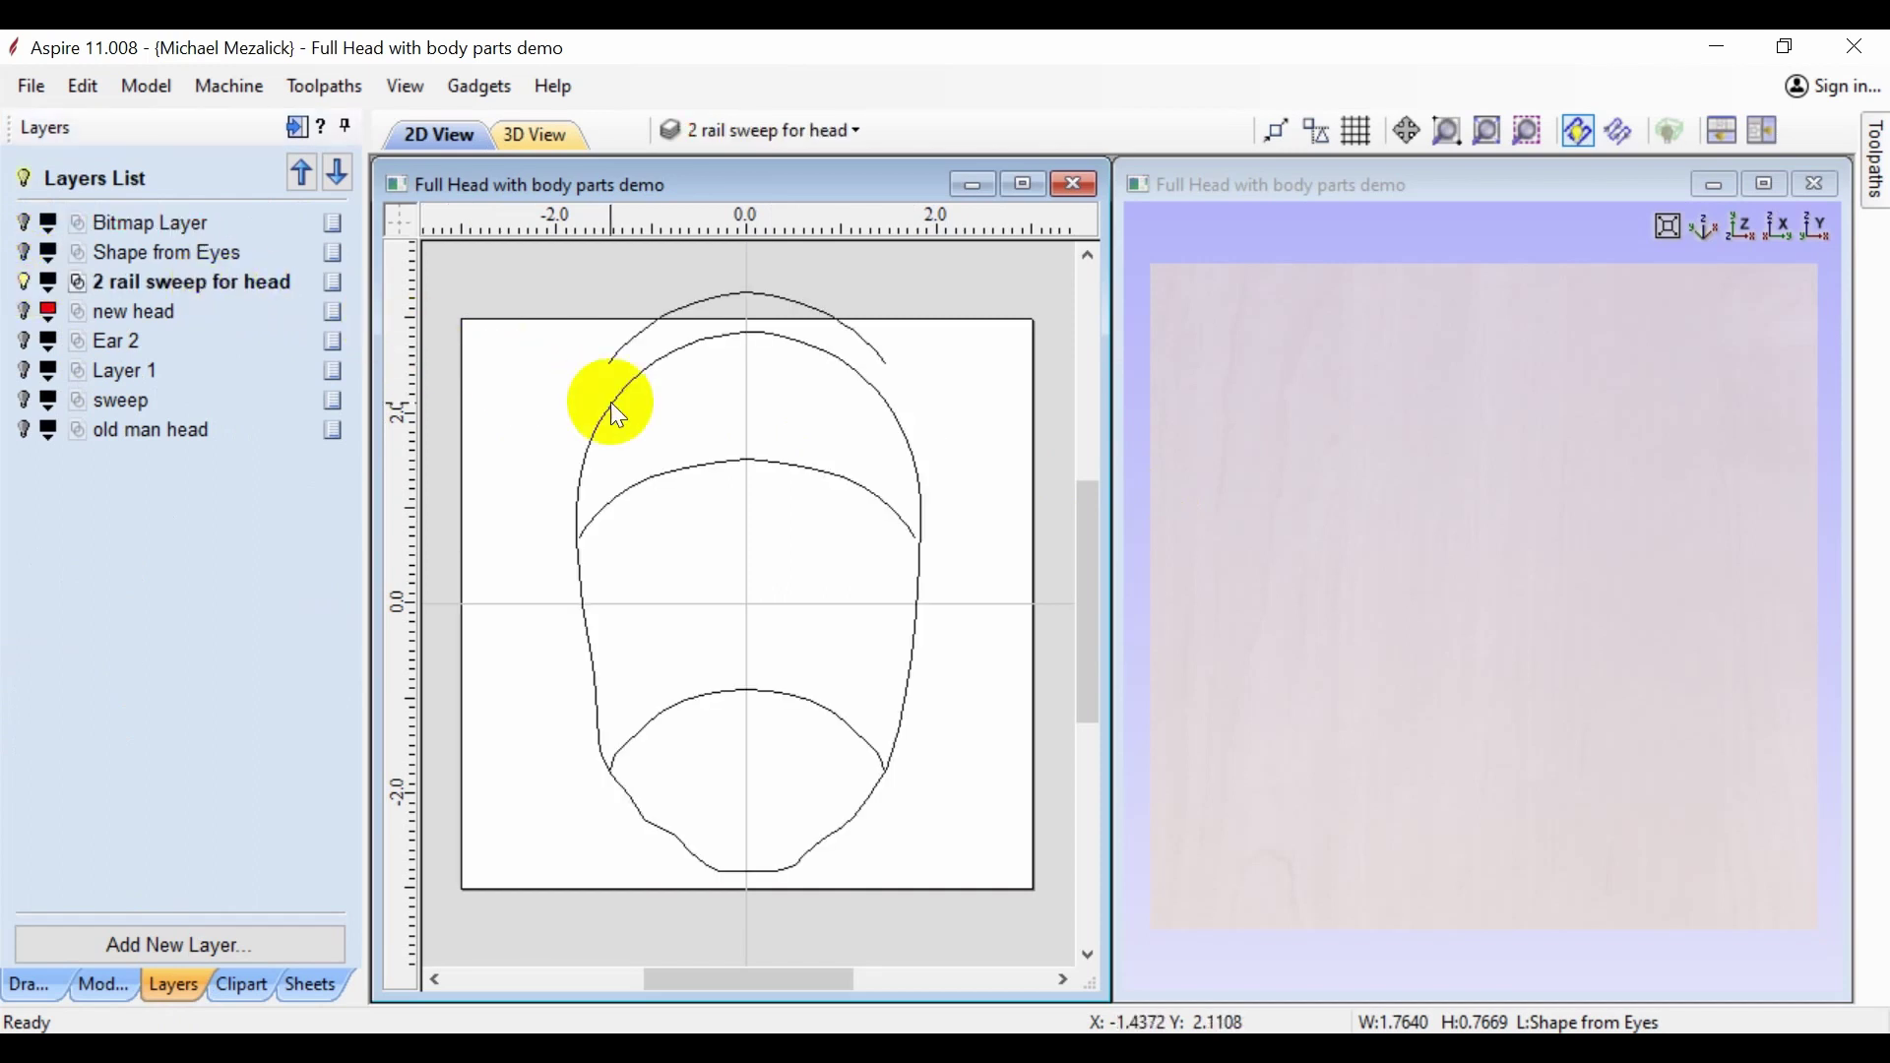
pyautogui.click(859, 481)
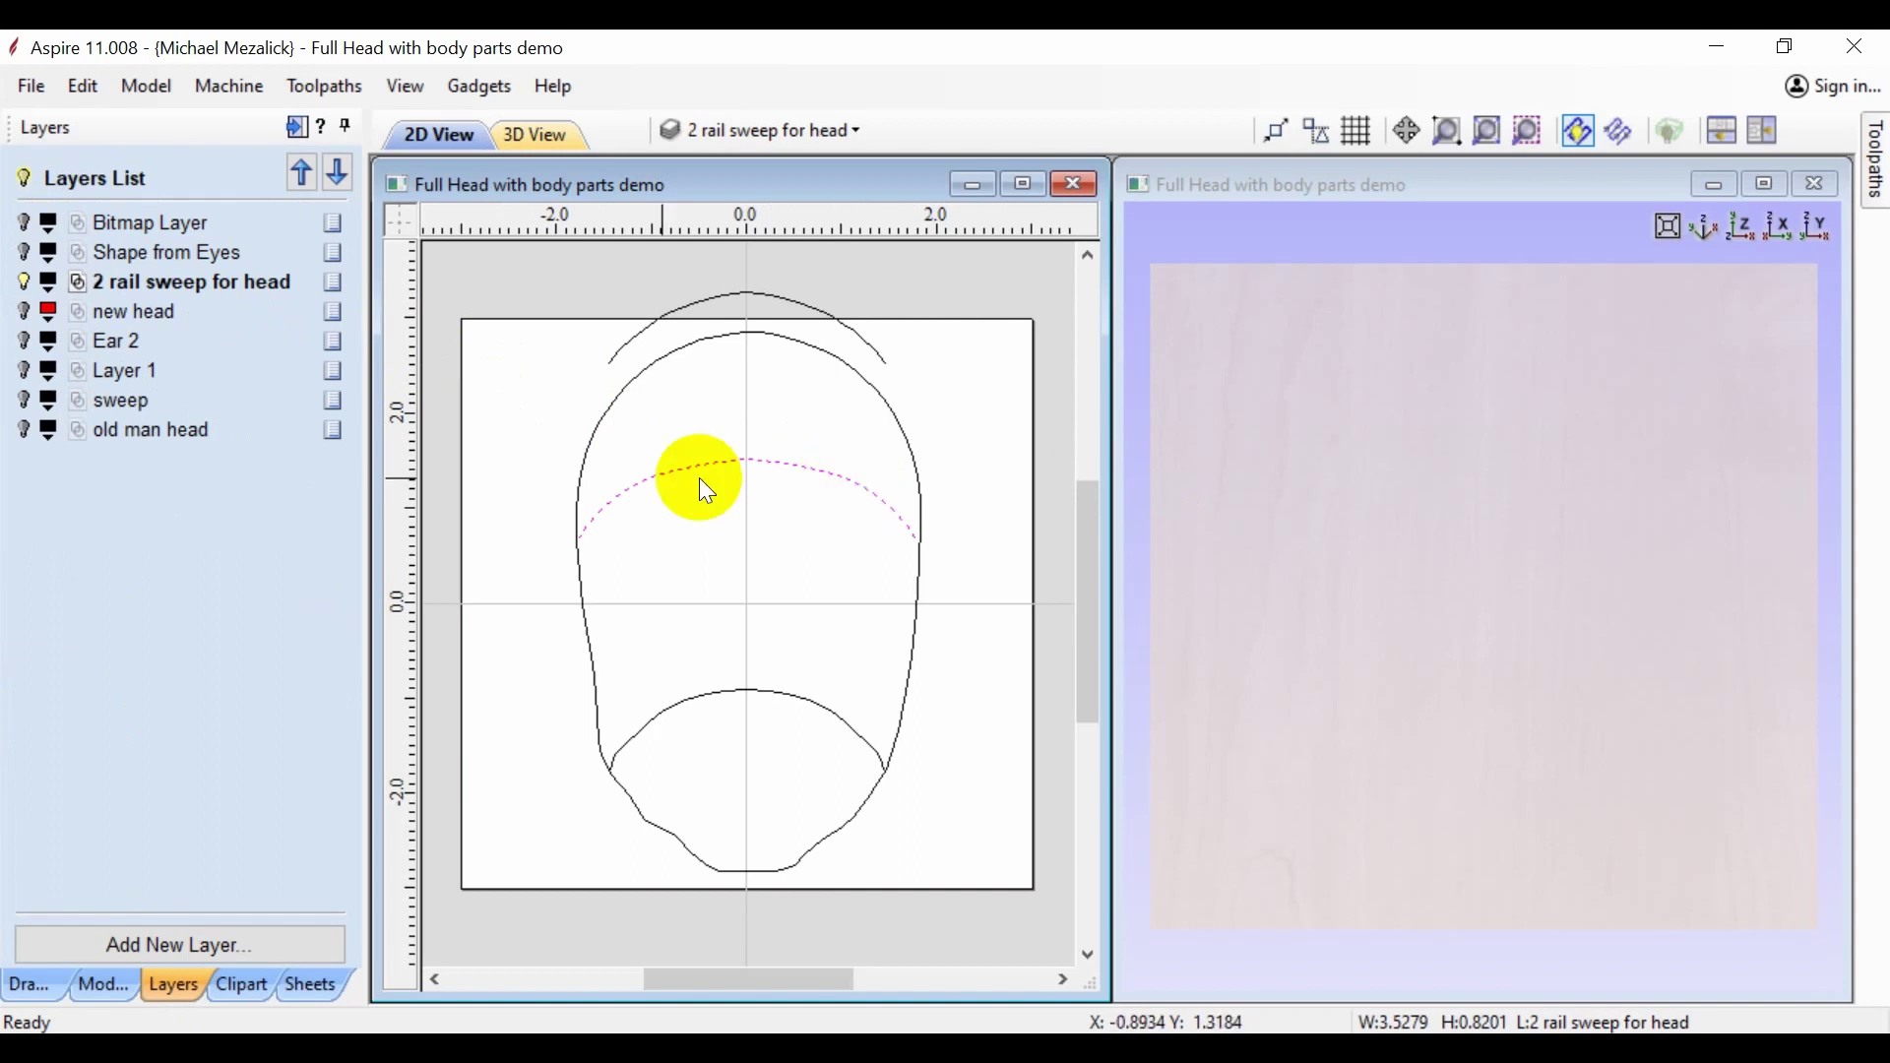
pyautogui.click(833, 316)
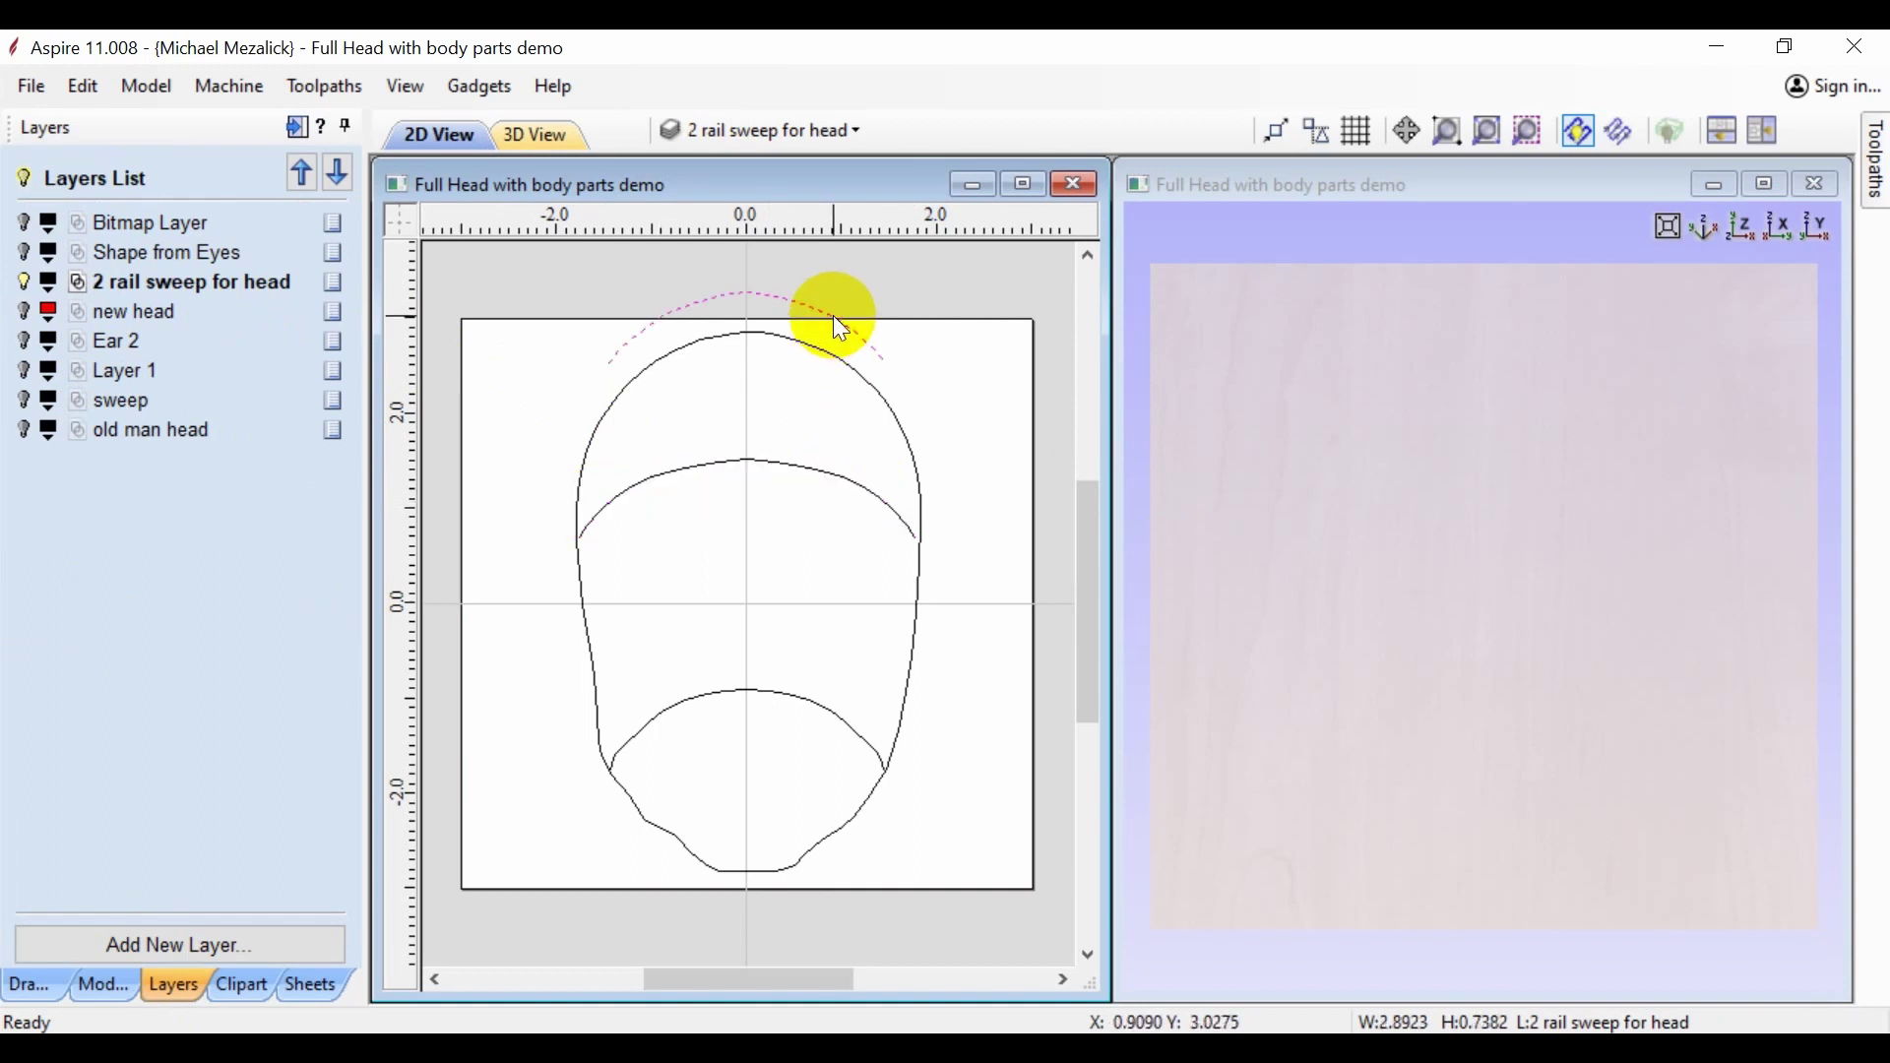
pyautogui.click(835, 717)
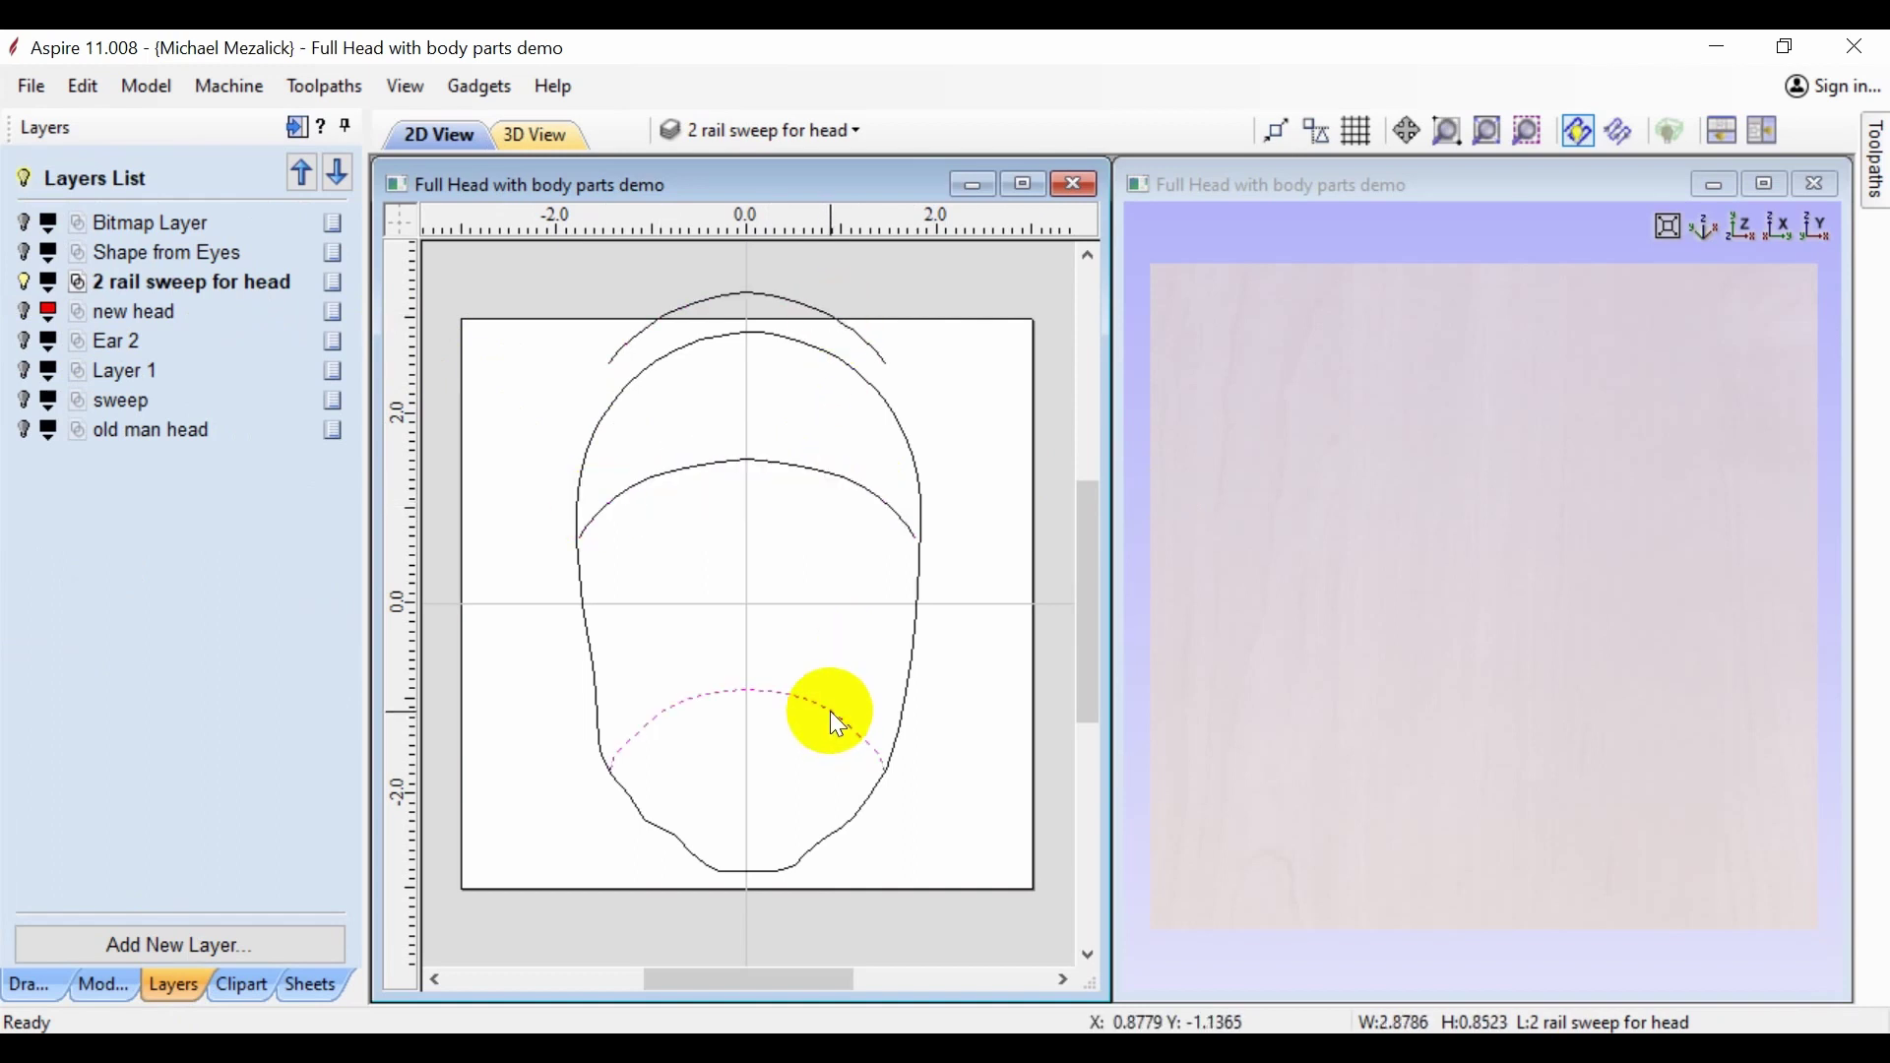
# - Show the Bitmap Layer and set the fading of the head bitmap to 29%
pyautogui.click(26, 226)
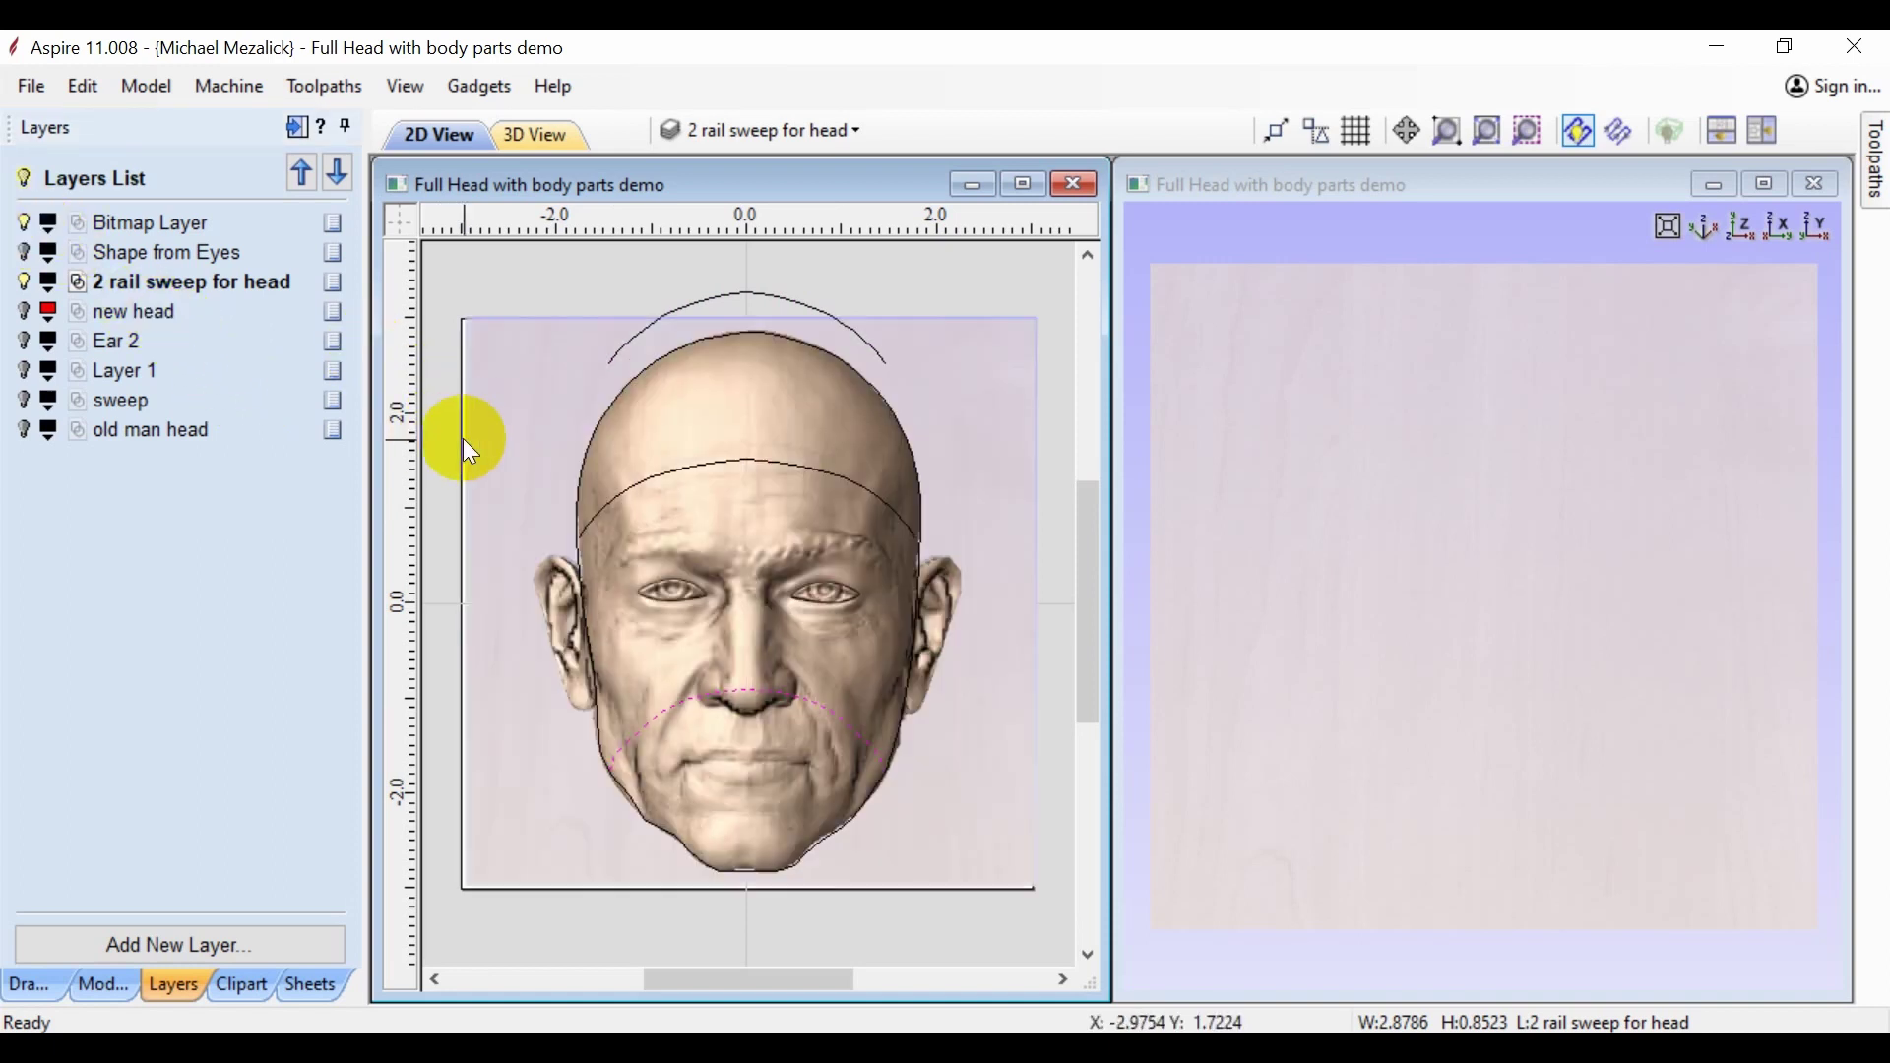
pyautogui.click(445, 415)
pyautogui.click(673, 557)
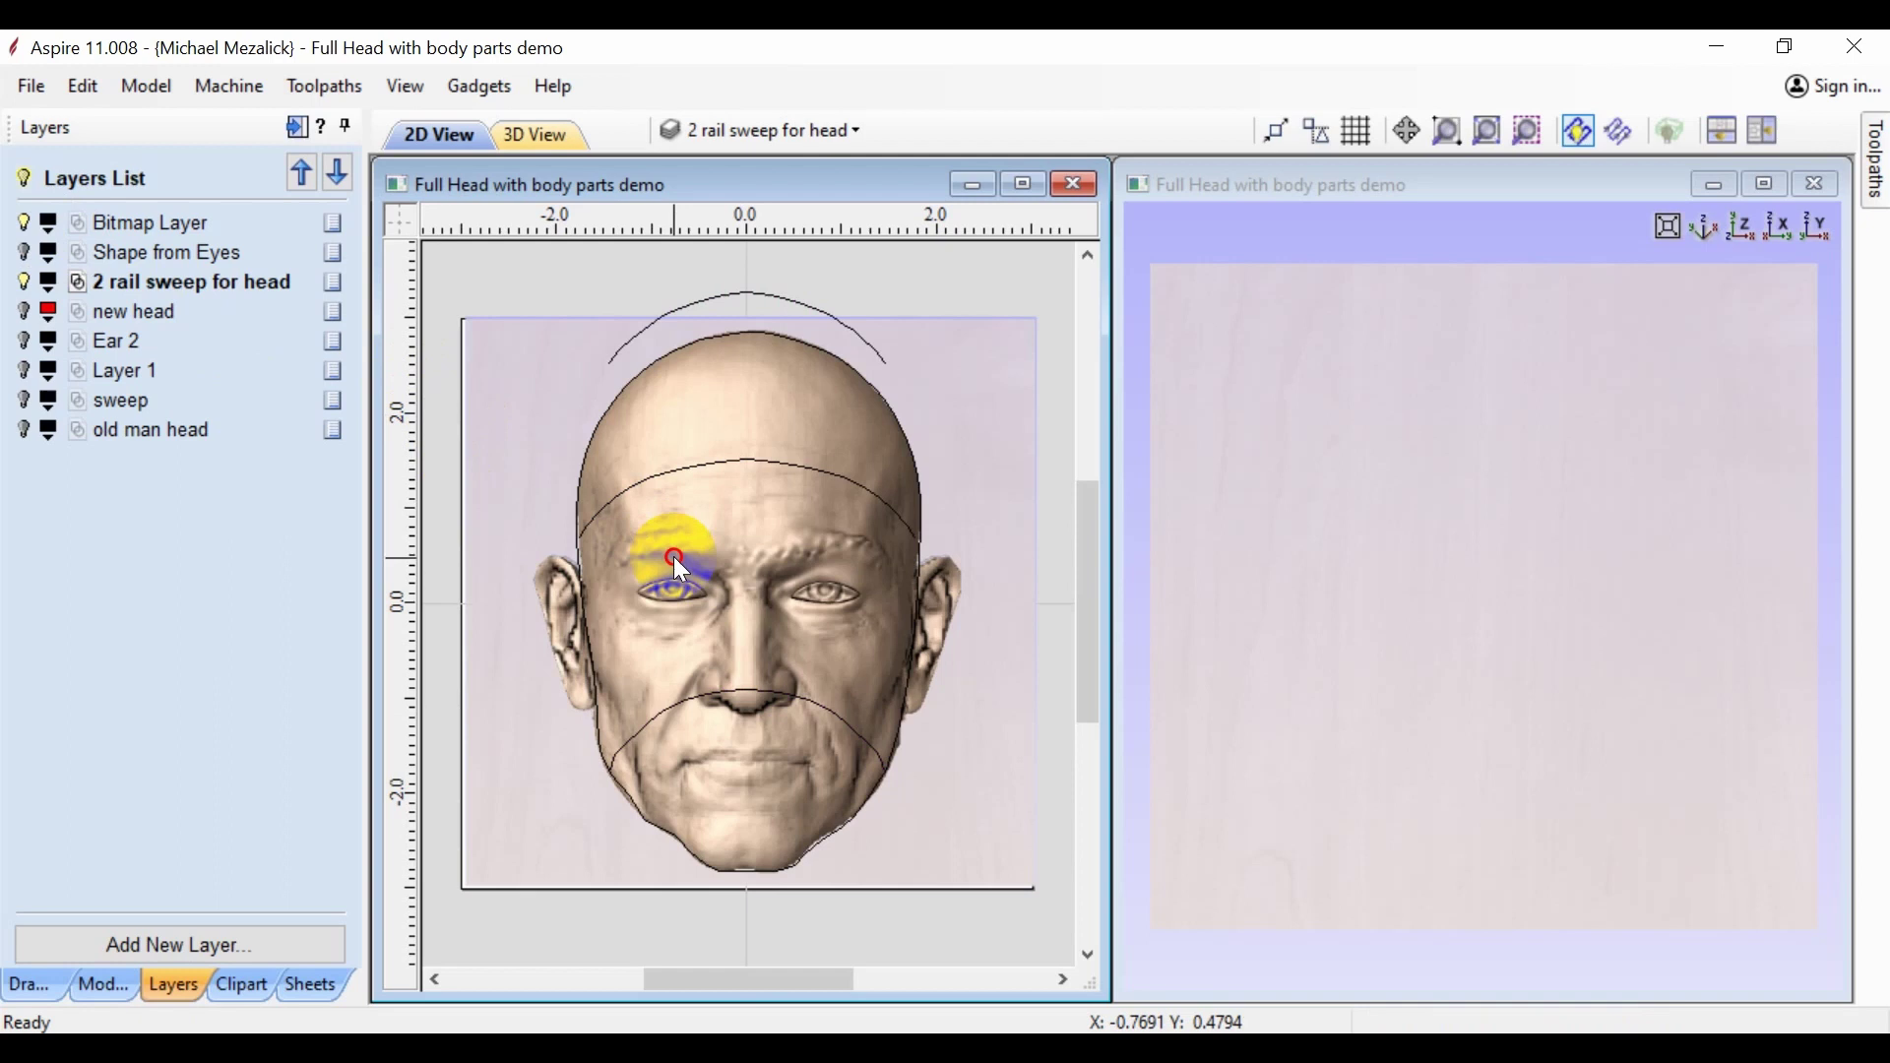
pyautogui.rightClick(678, 562)
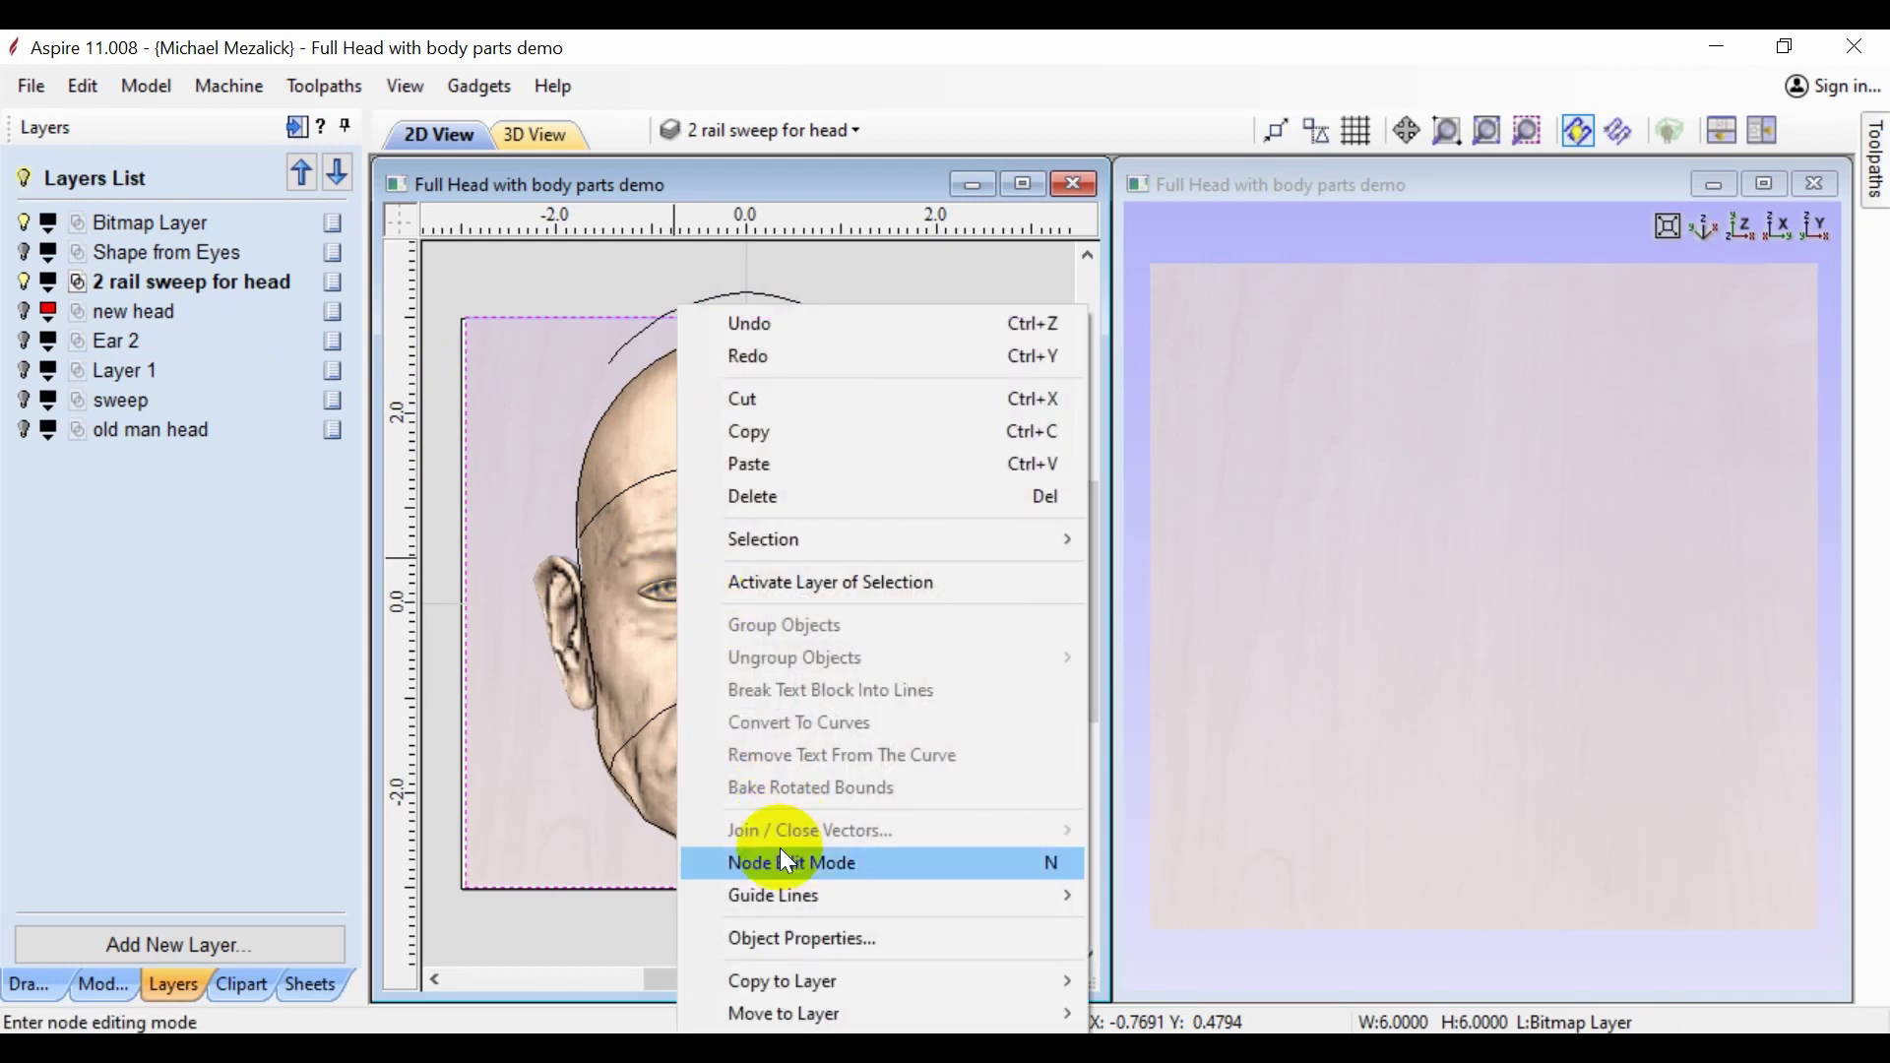
pyautogui.click(780, 937)
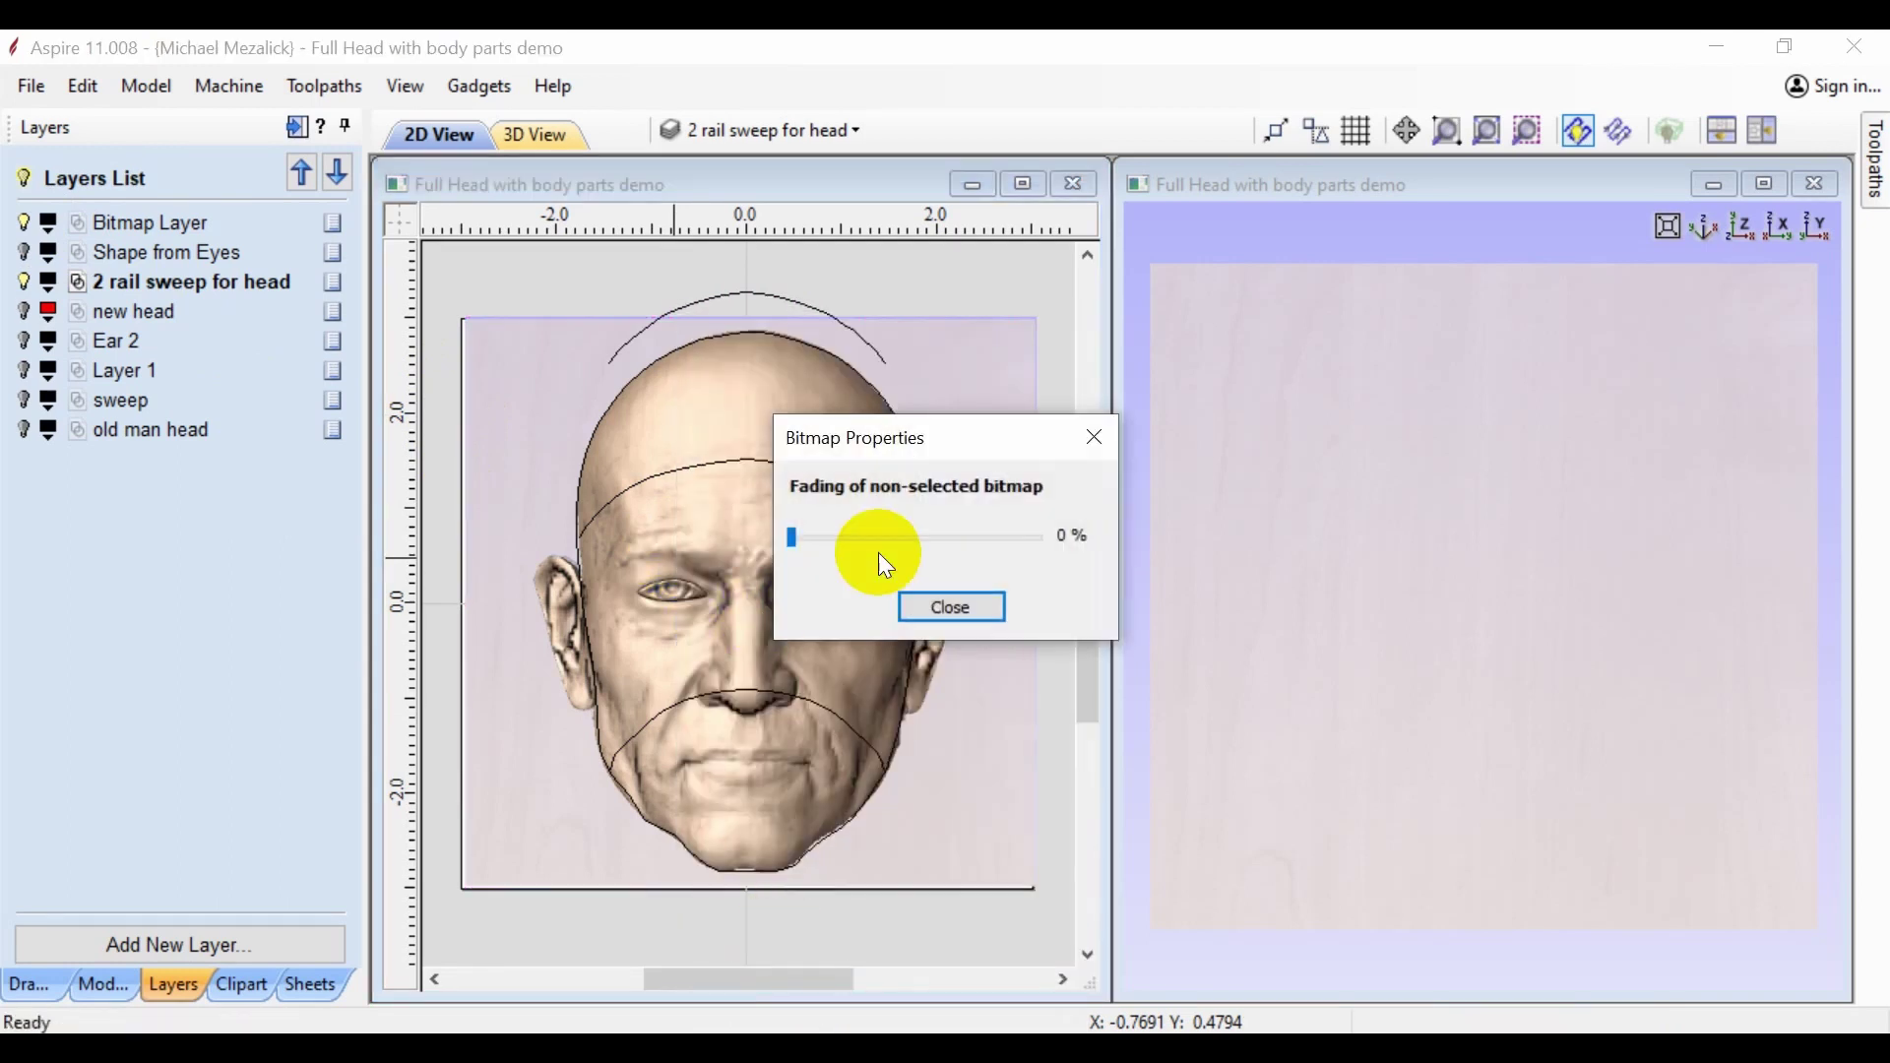
pyautogui.moveTo(811, 541); pyautogui.dragTo(865, 537)
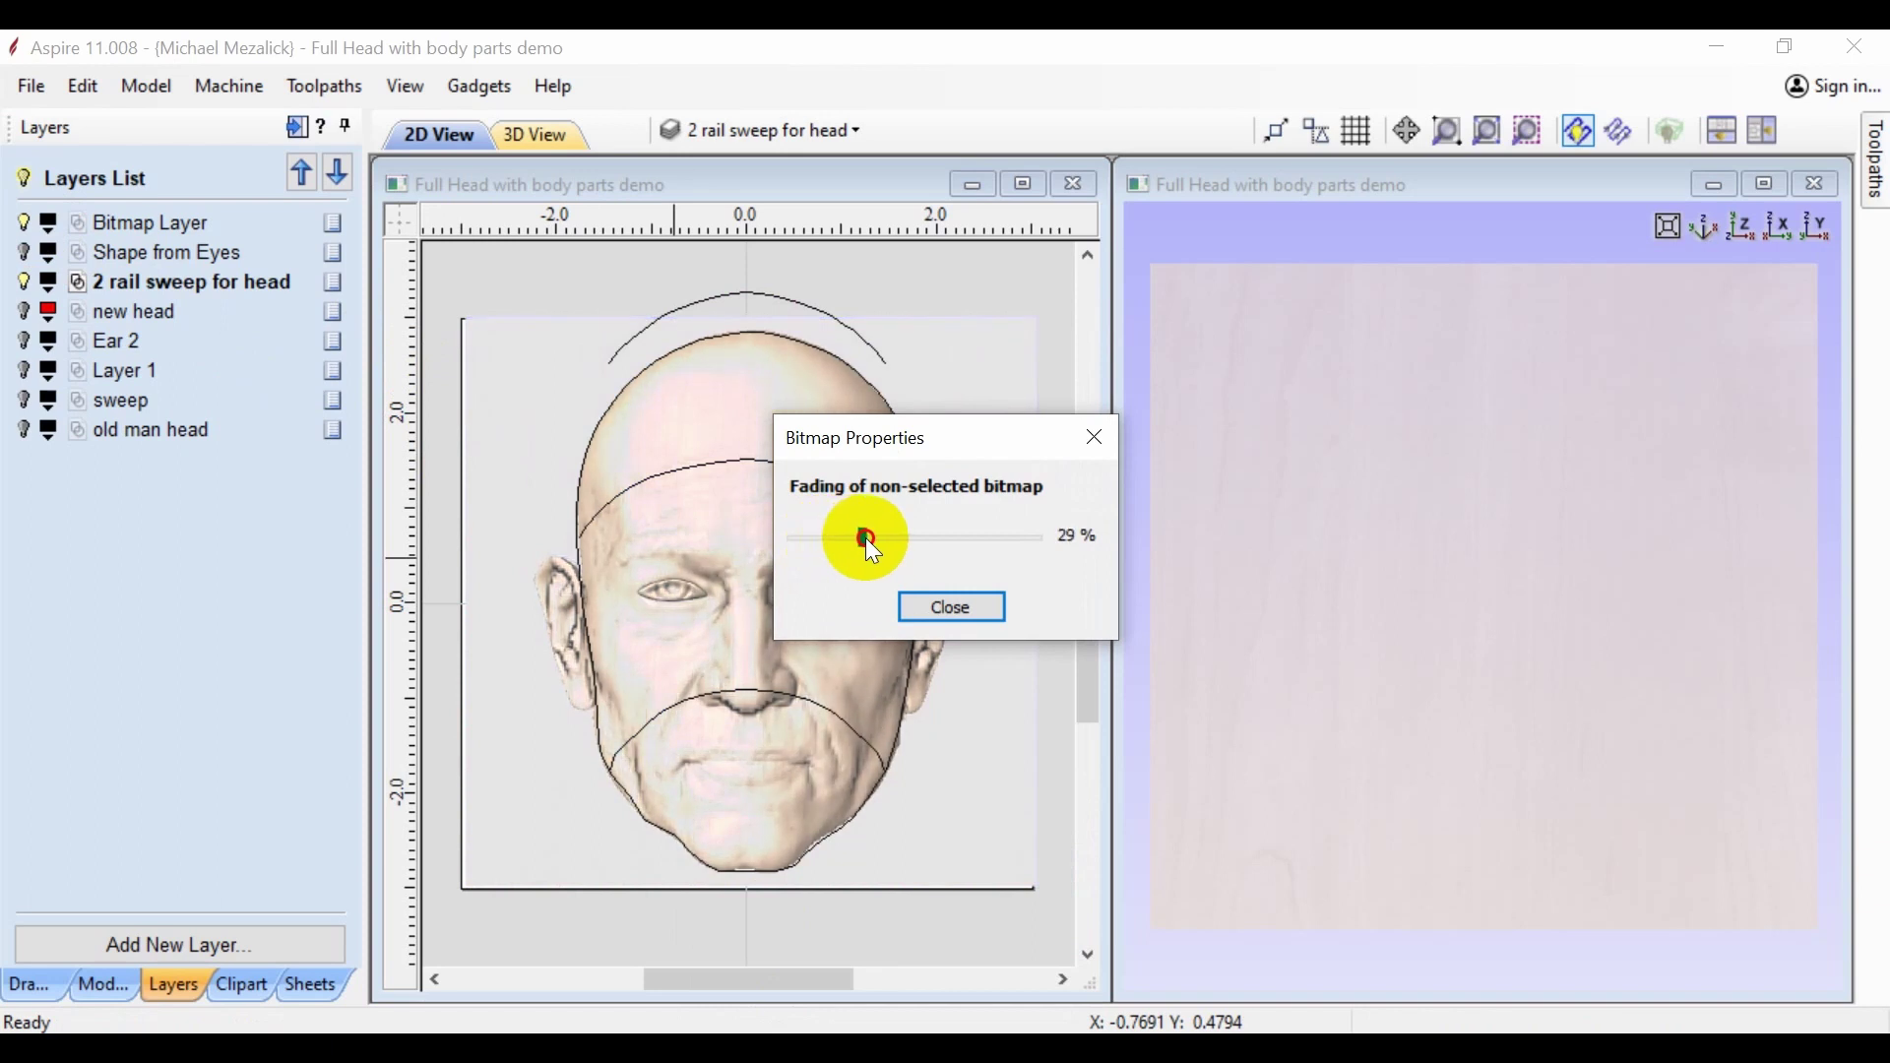
pyautogui.click(923, 597)
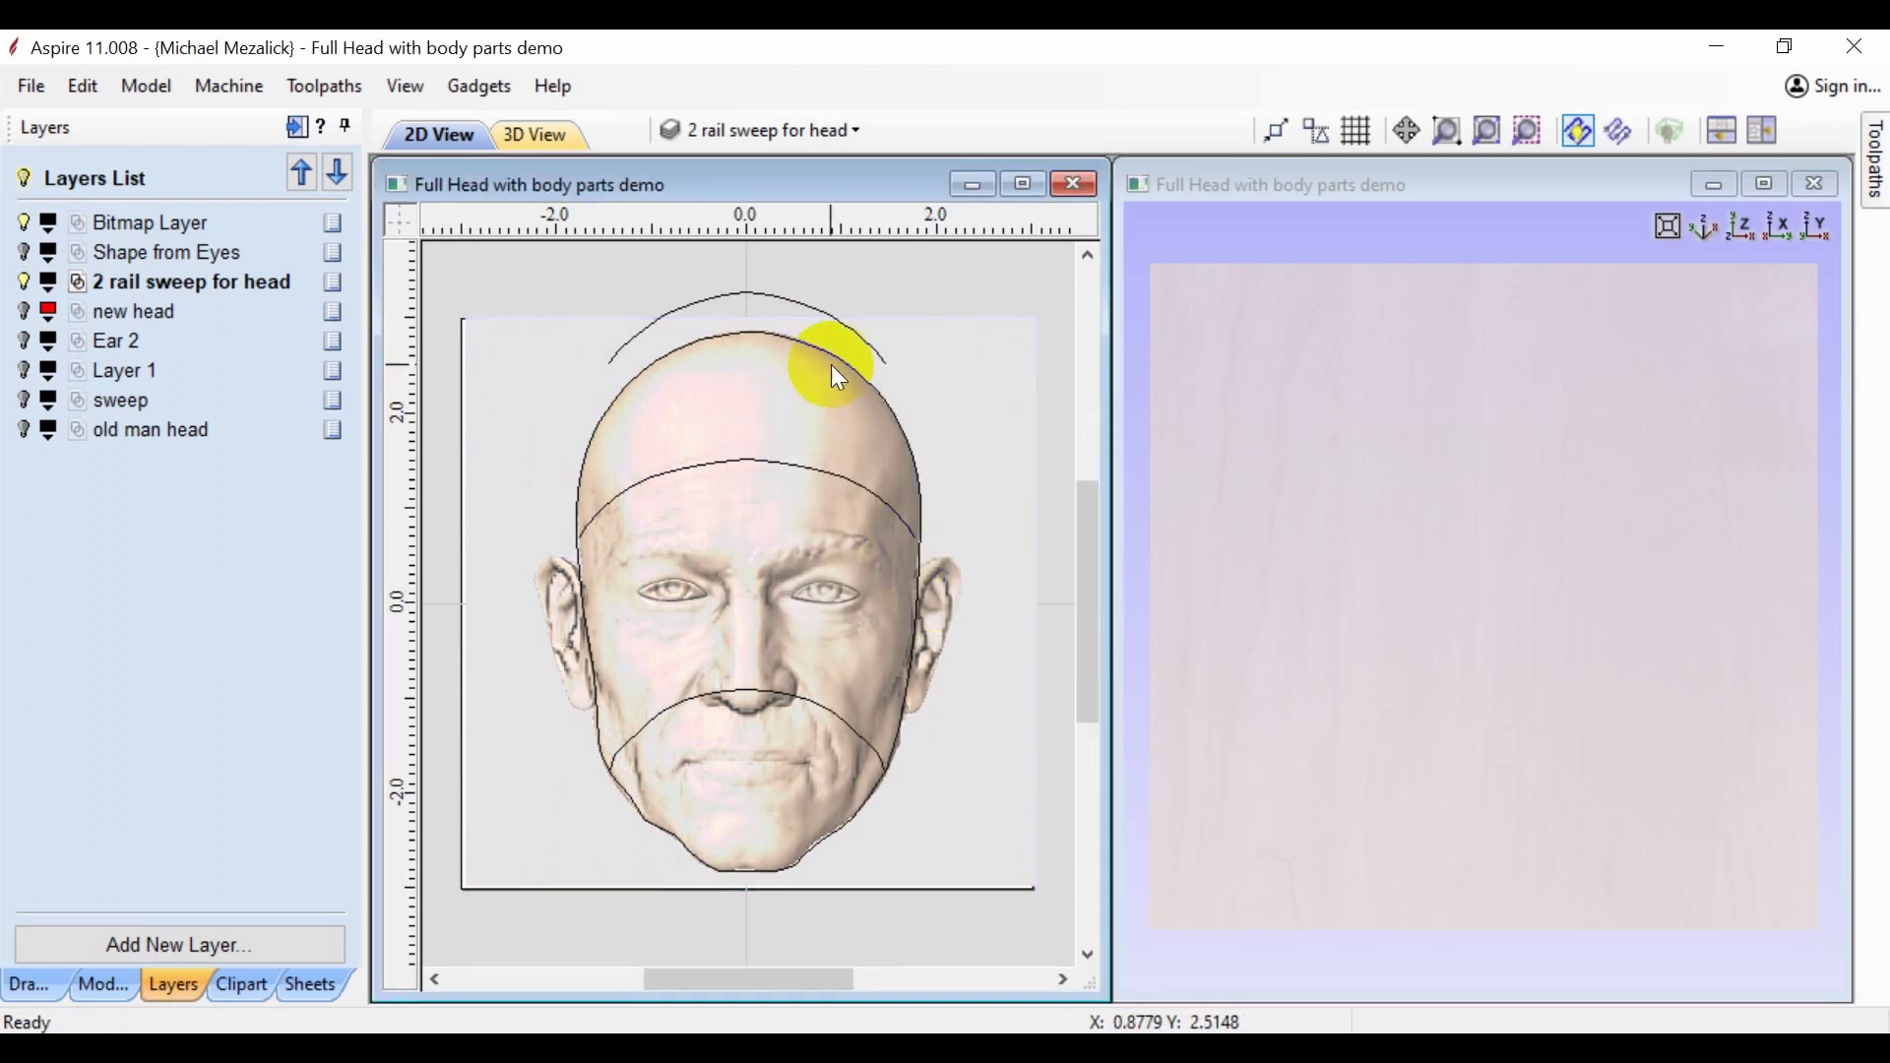
# - Check the cross-section arcs against the face and add horizontal guides across the upper head, above the brows and through the mouth
pyautogui.click(795, 465)
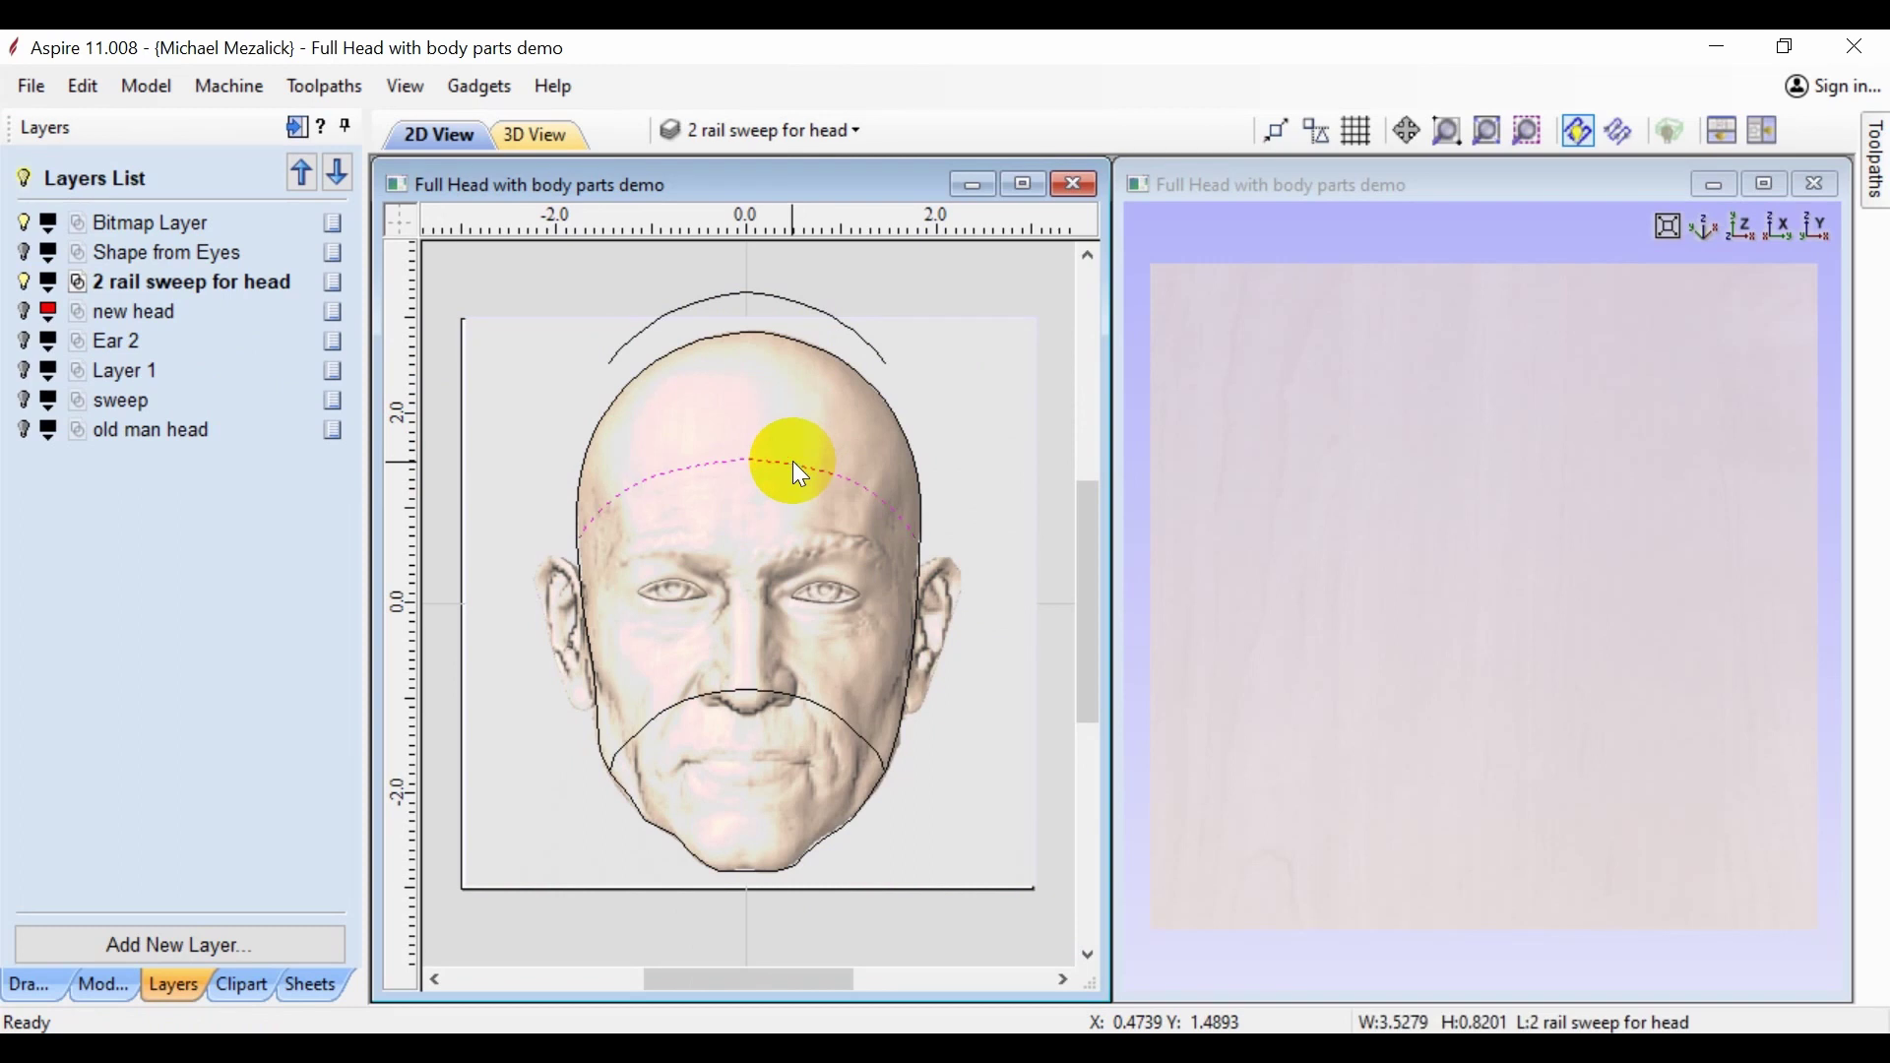
pyautogui.click(668, 712)
pyautogui.click(434, 705)
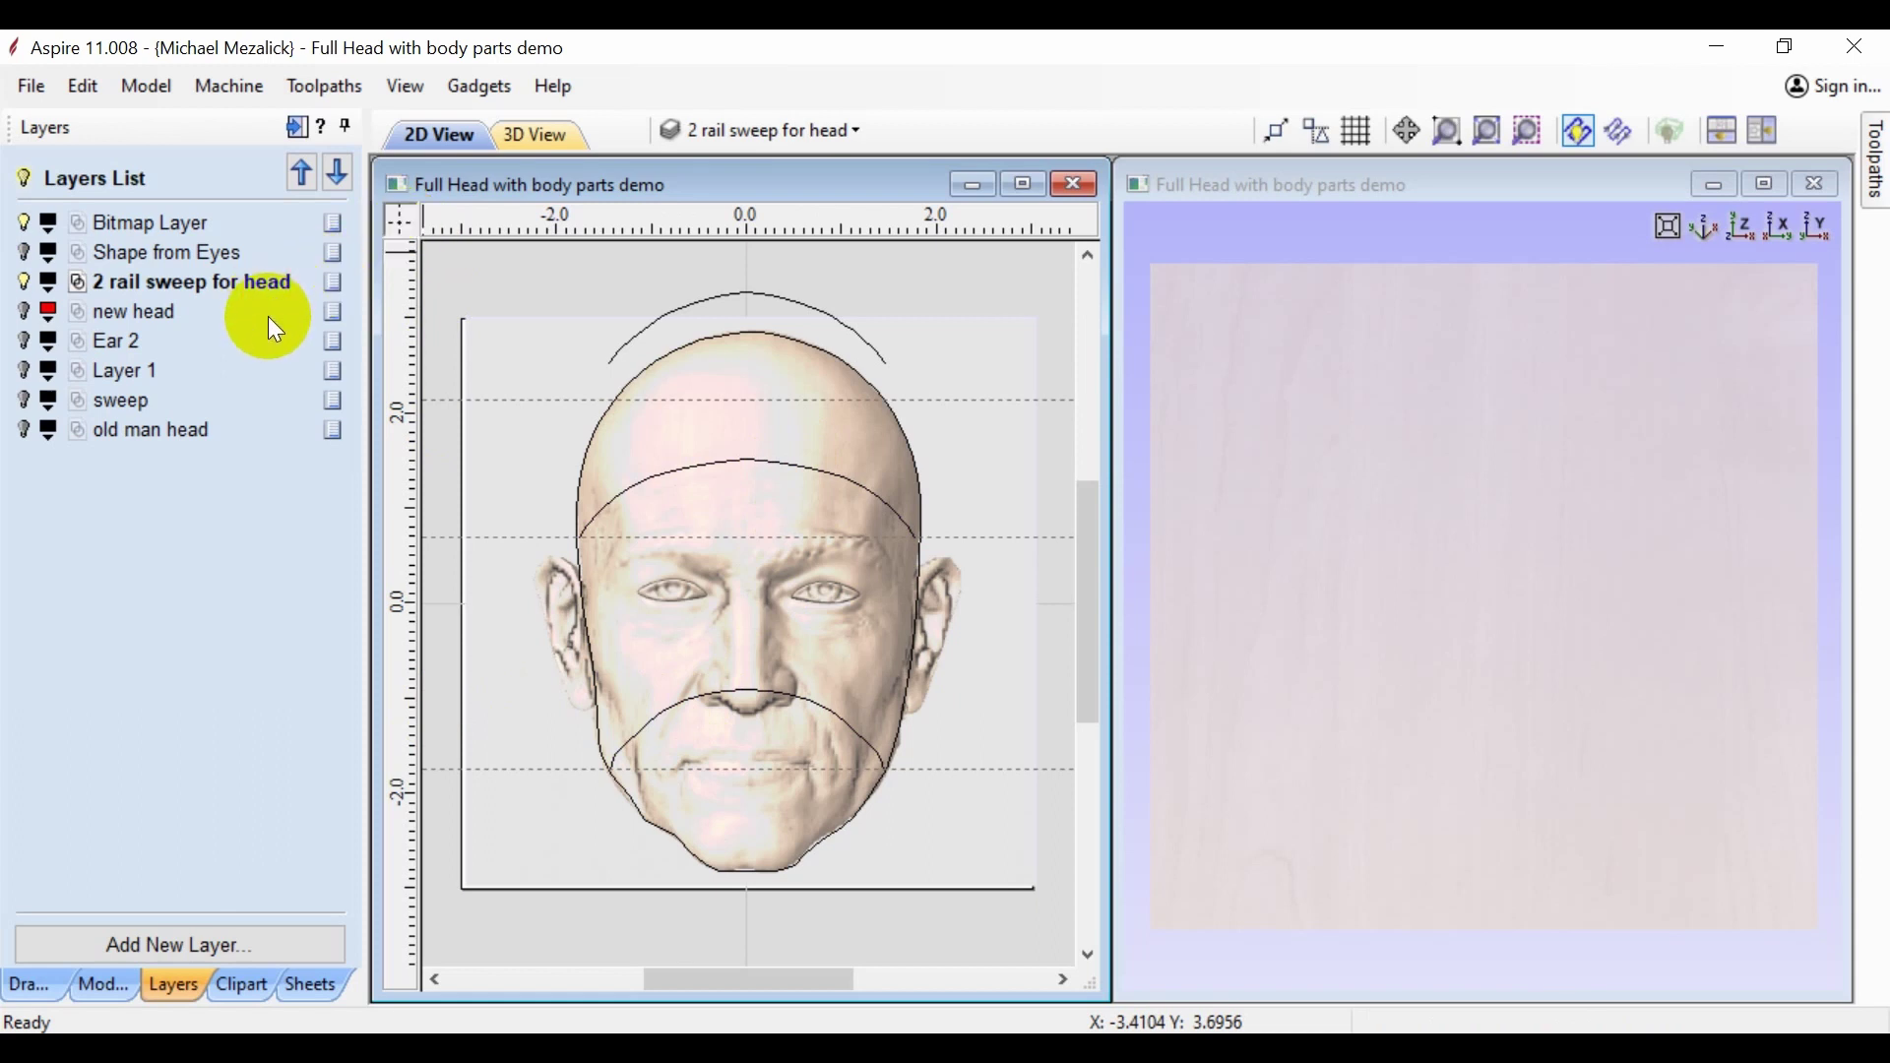
# - Assign both halves of the head outline as the drive rails of a Two Rail Sweep
pyautogui.click(593, 455)
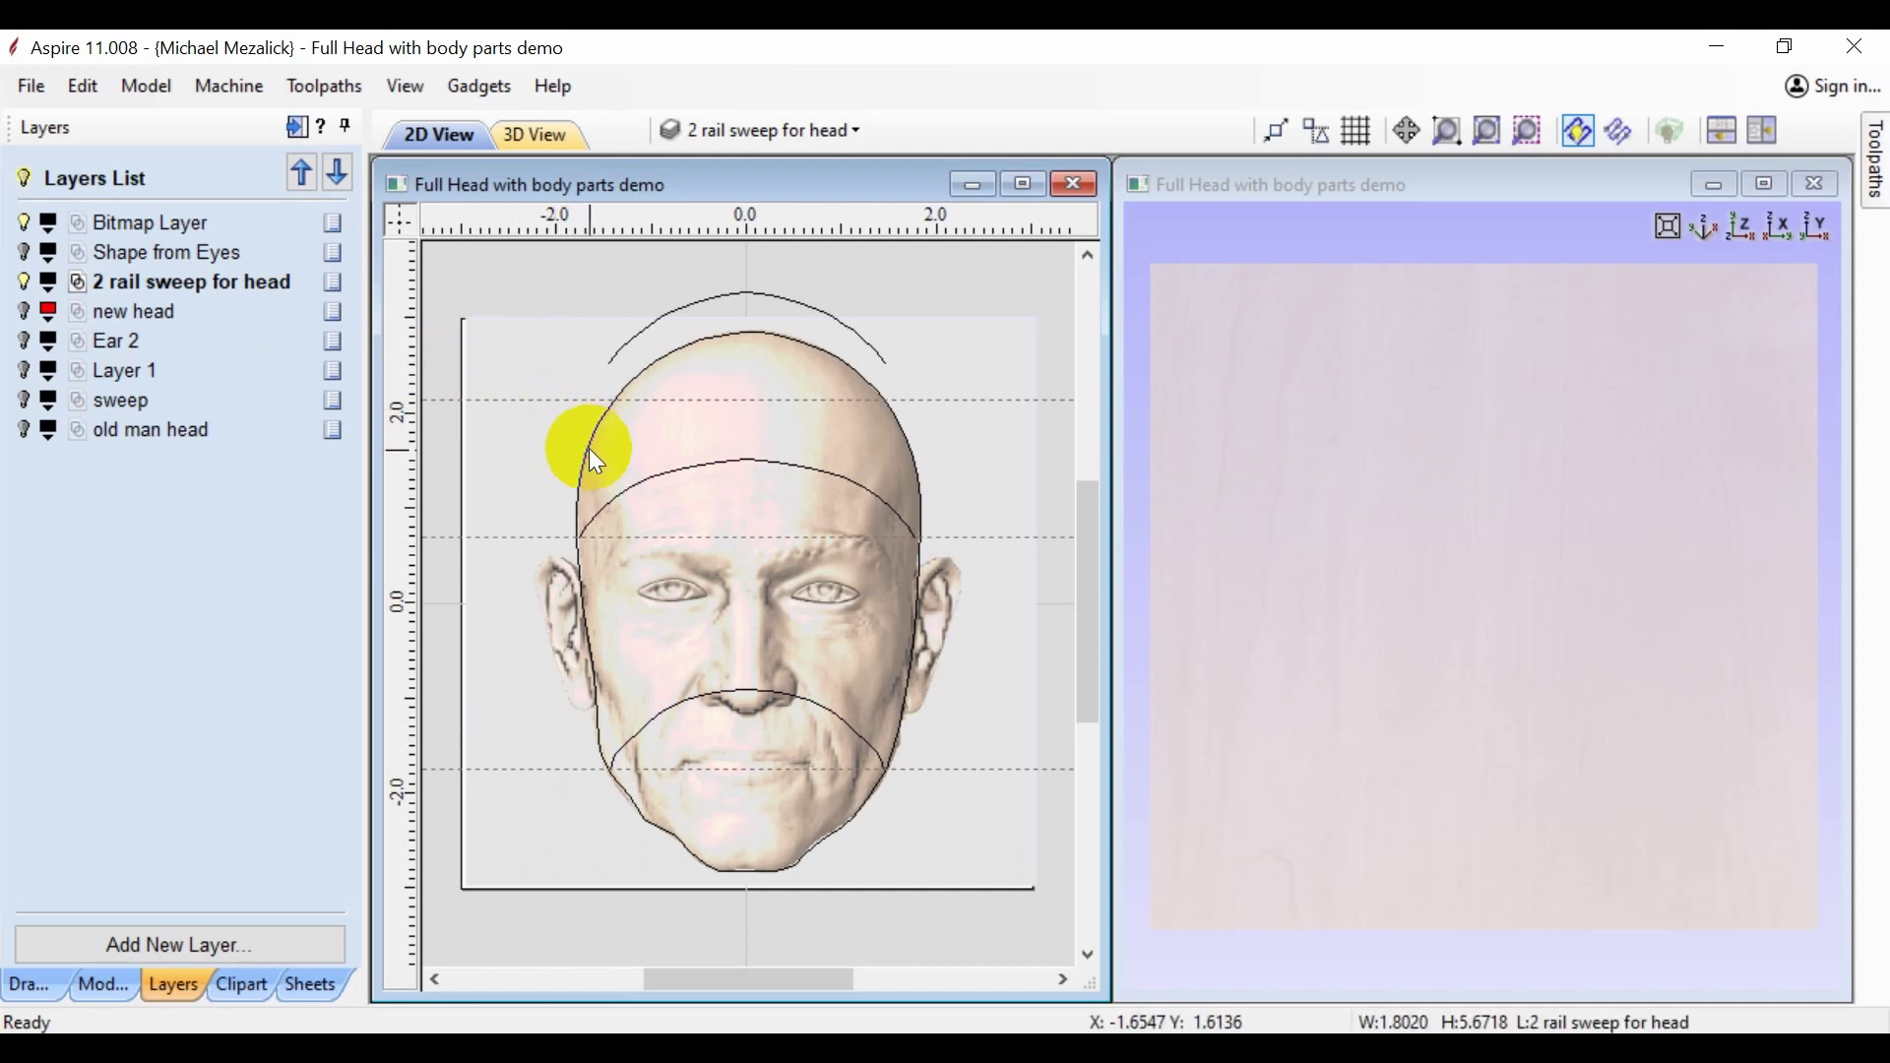
pyautogui.keyDown('shift'); pyautogui.click(912, 451); pyautogui.keyUp('shift')
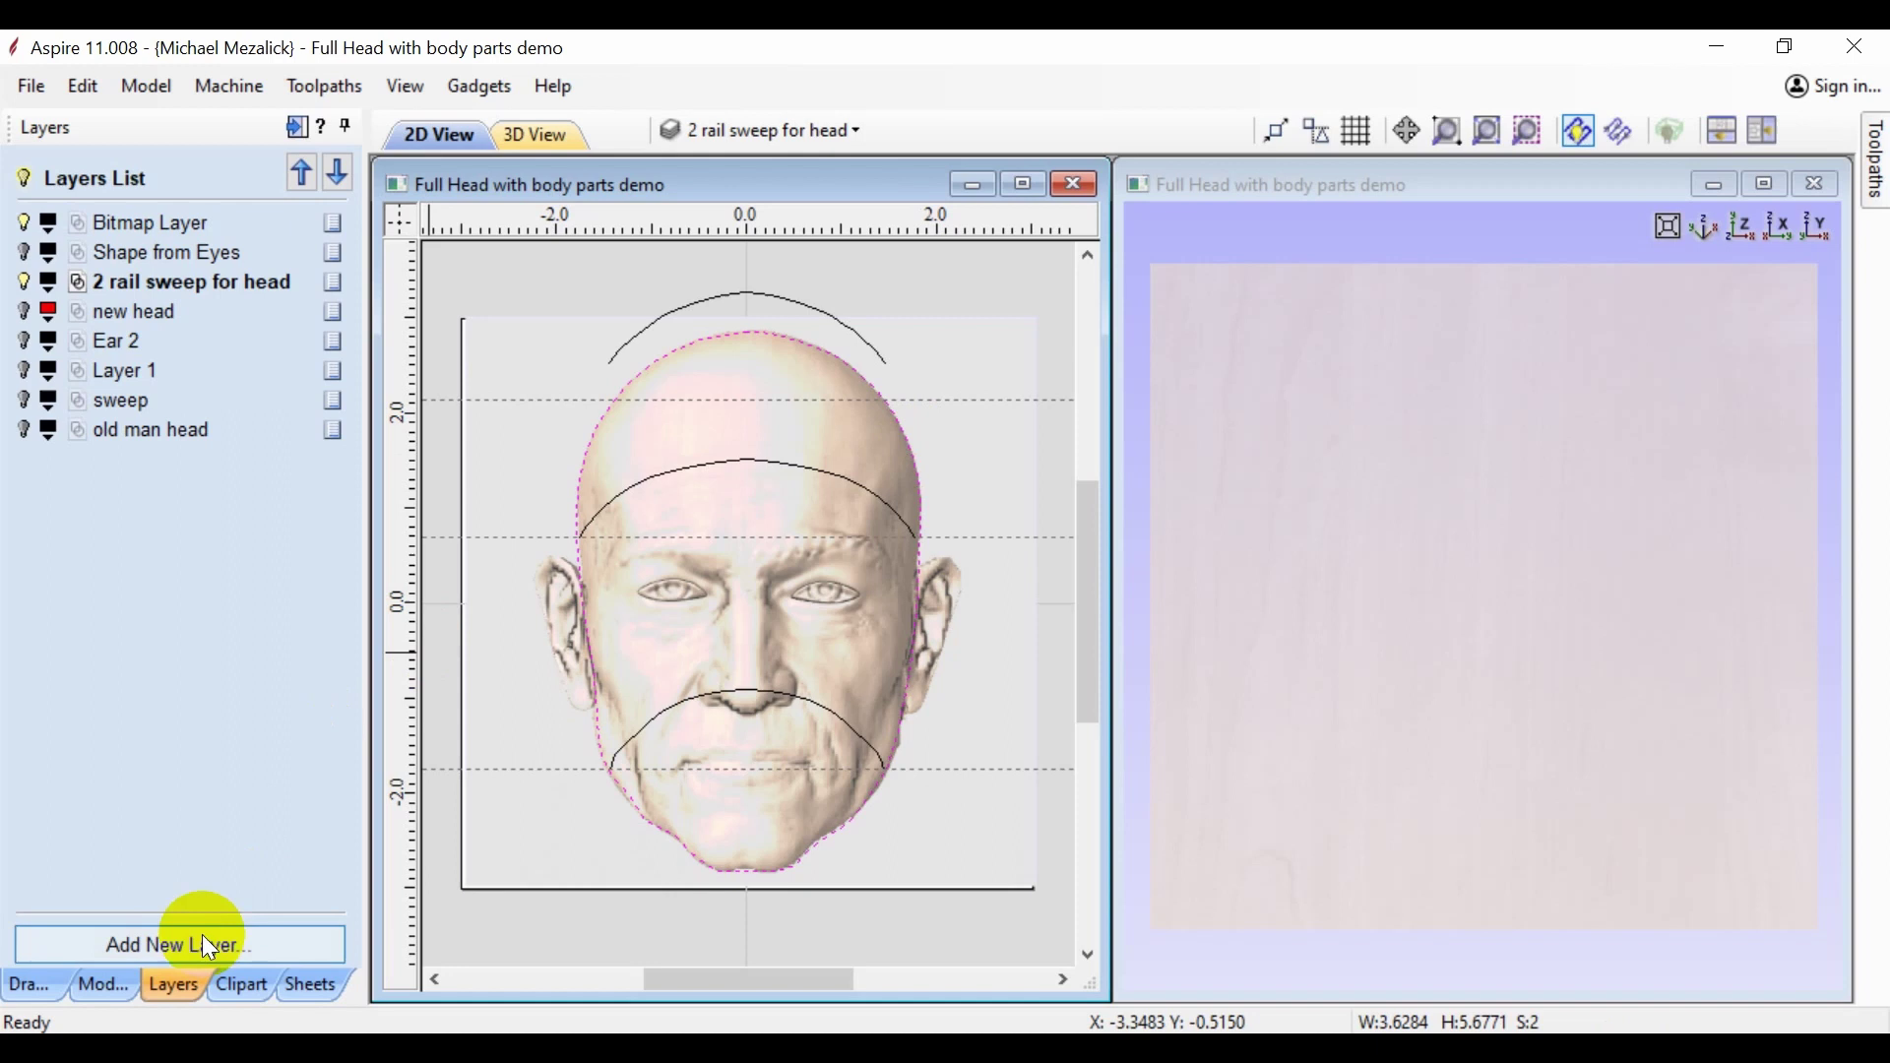
pyautogui.click(102, 990)
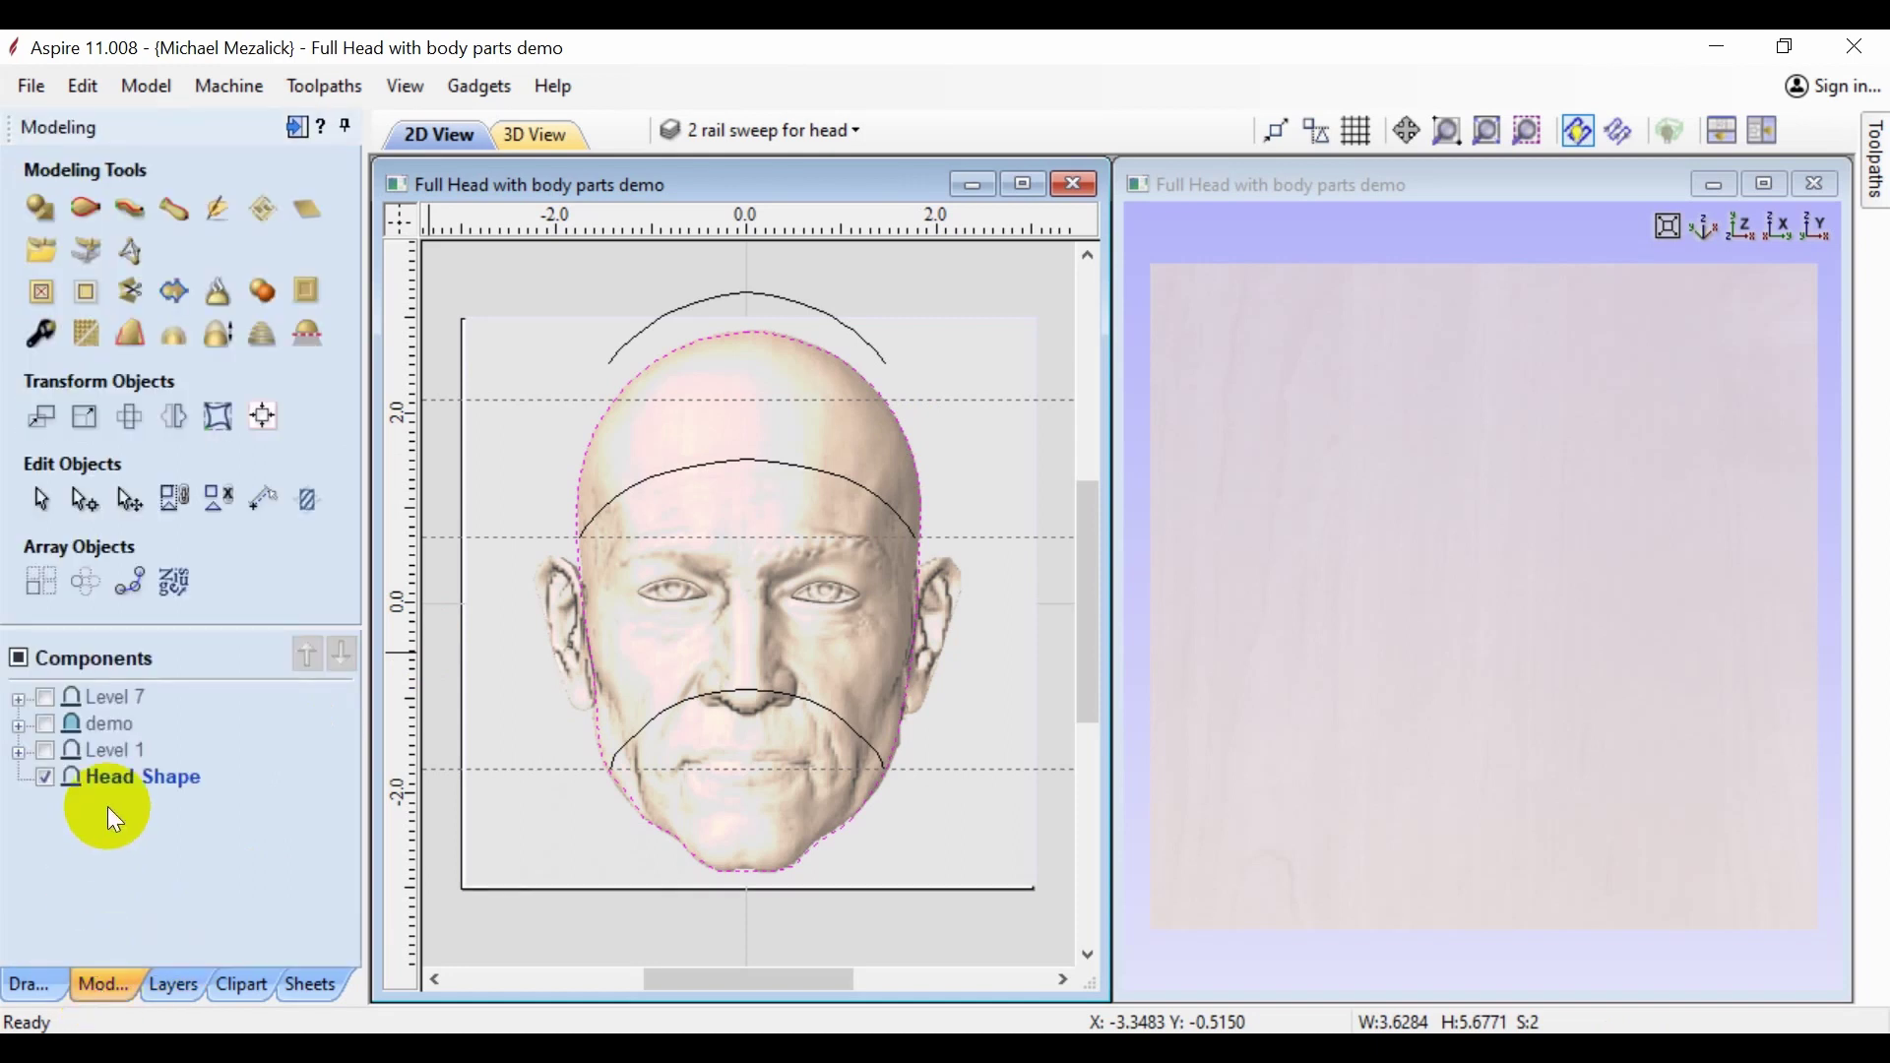
pyautogui.click(87, 229)
pyautogui.click(227, 280)
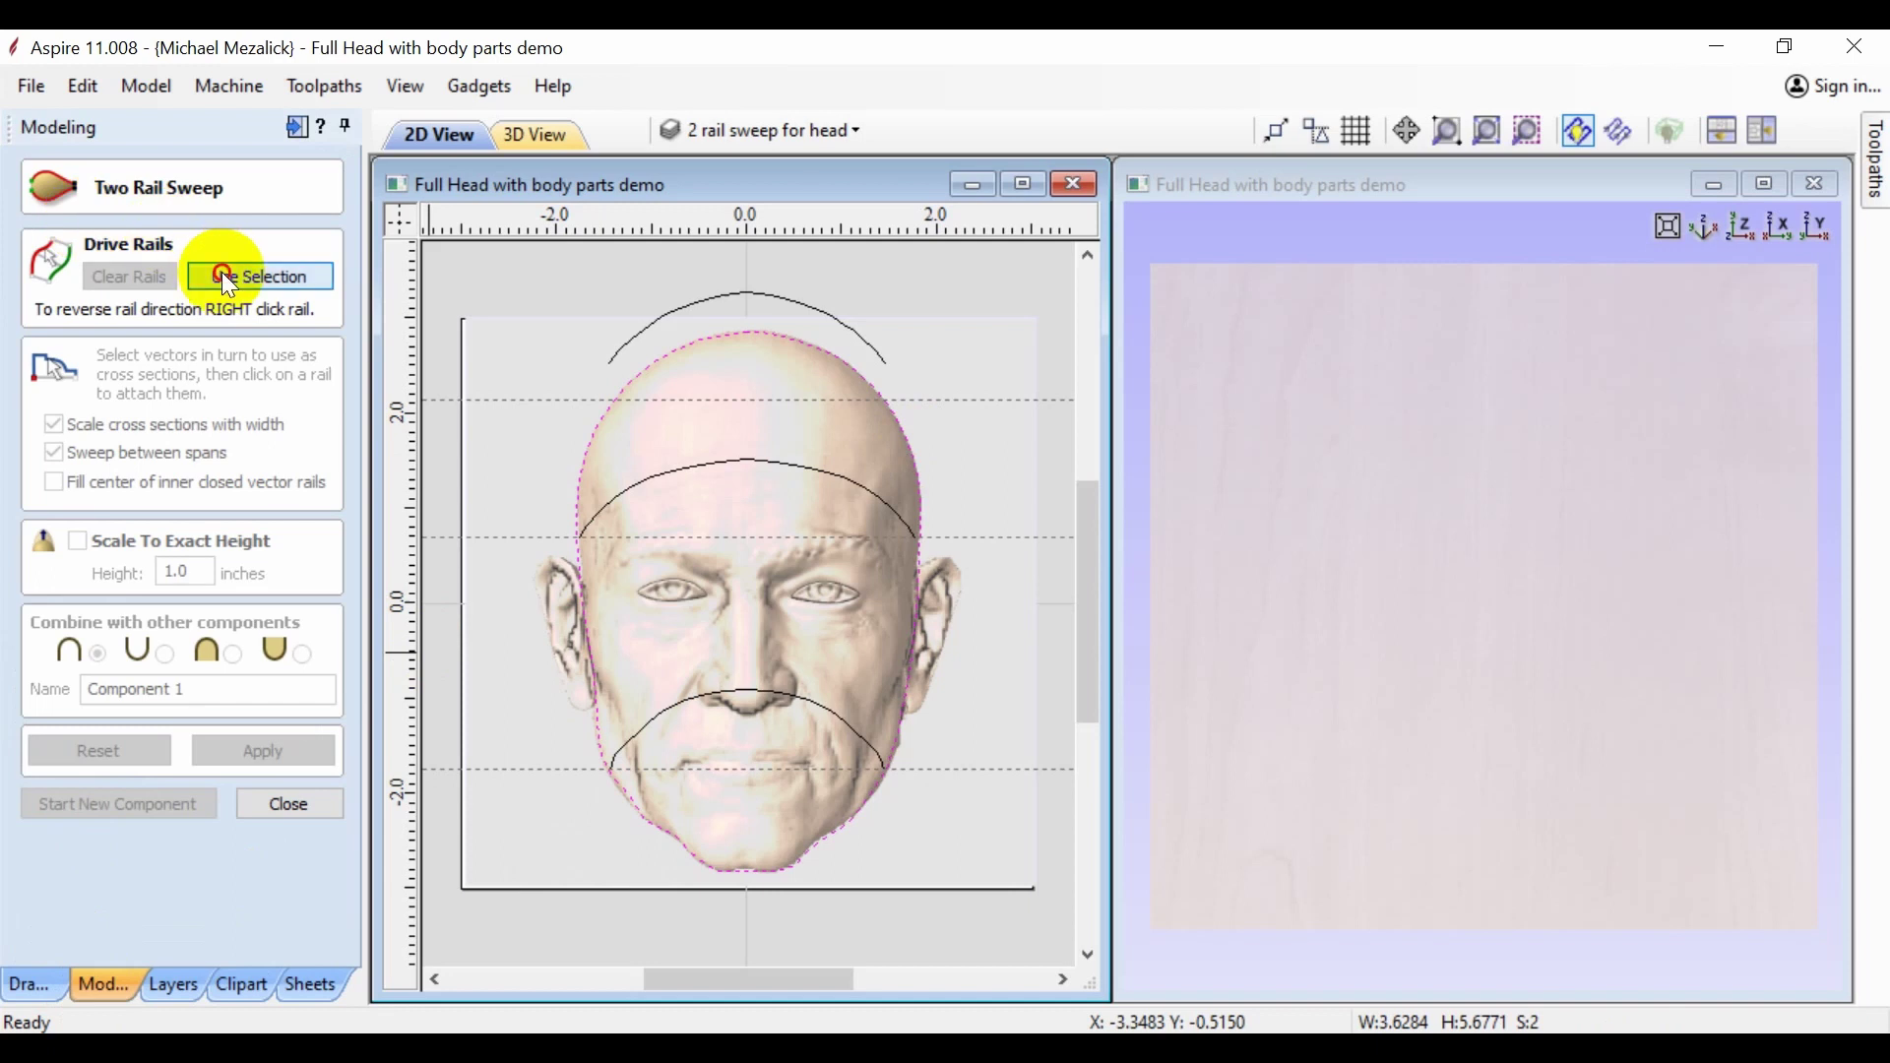
# - Attach the top arc at the upper head, the middle arc at brow and mid-face level, and the lower arc at mouth level on the rails
pyautogui.click(689, 303)
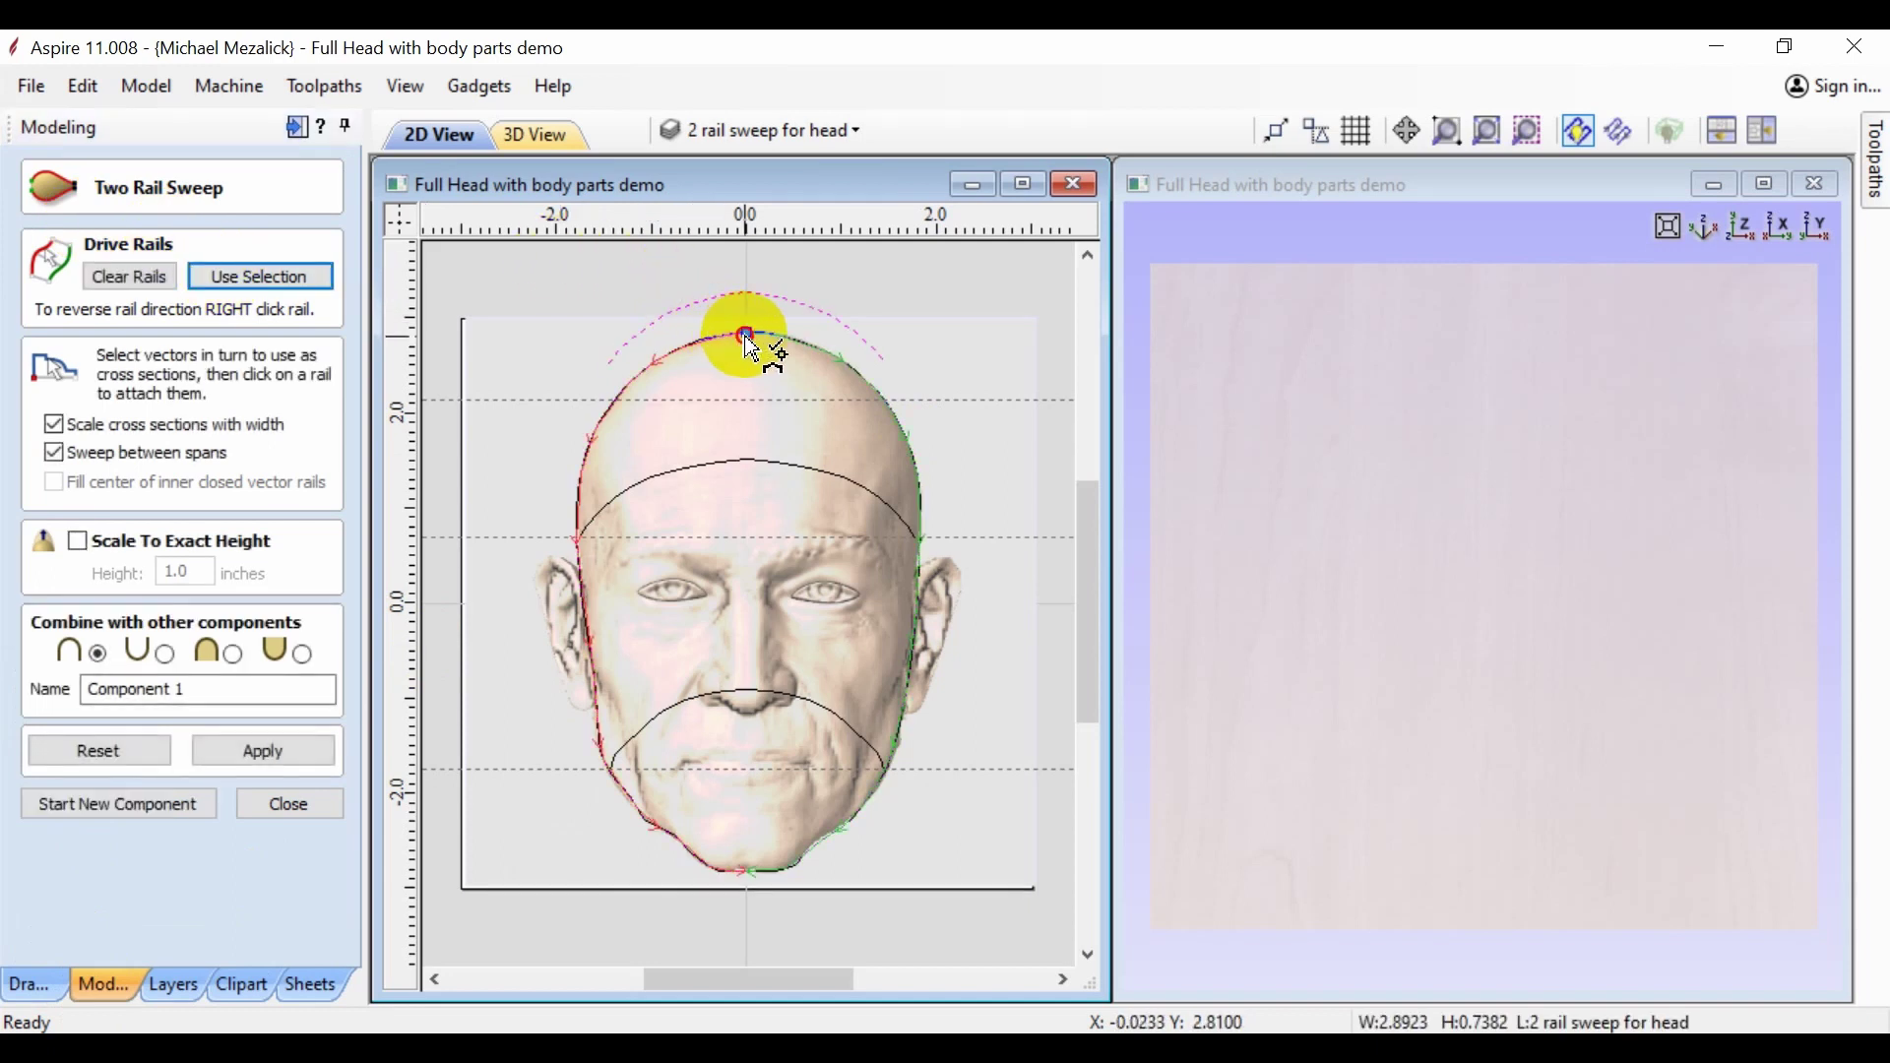
pyautogui.moveTo(751, 350); pyautogui.dragTo(630, 413)
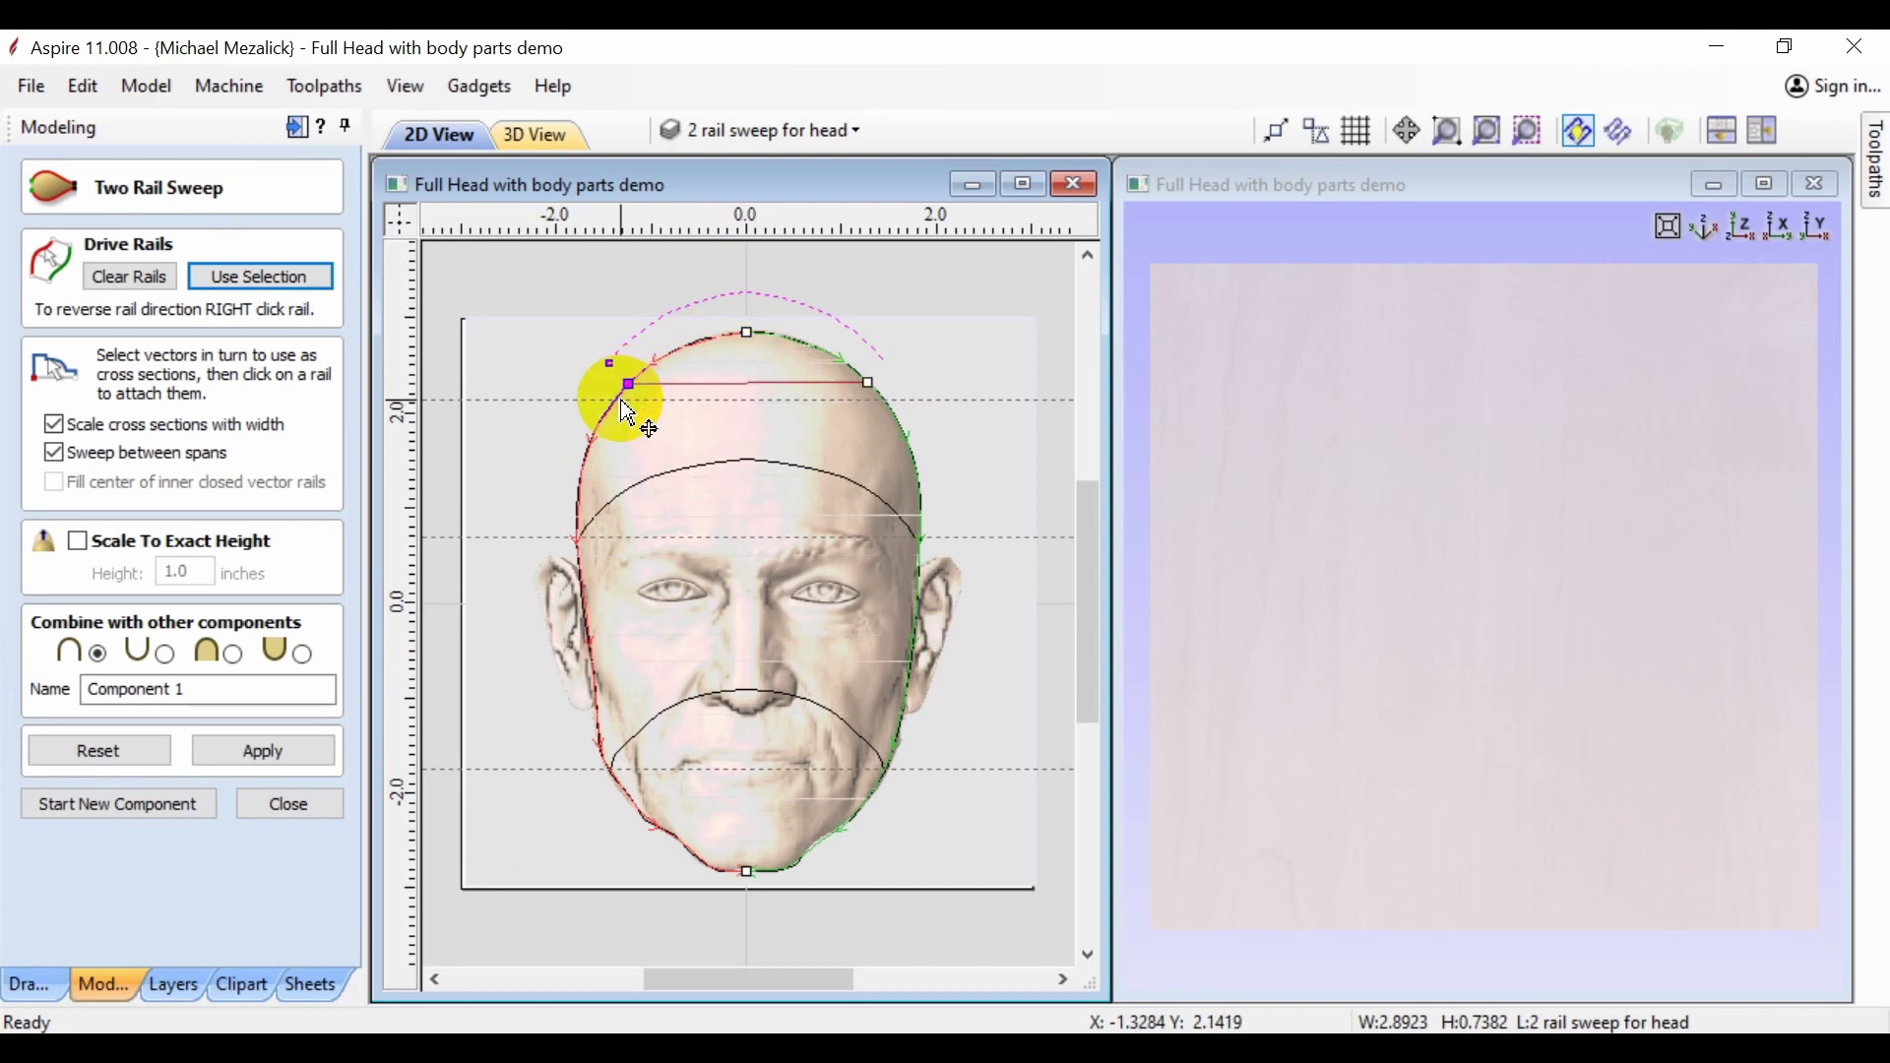
pyautogui.click(651, 477)
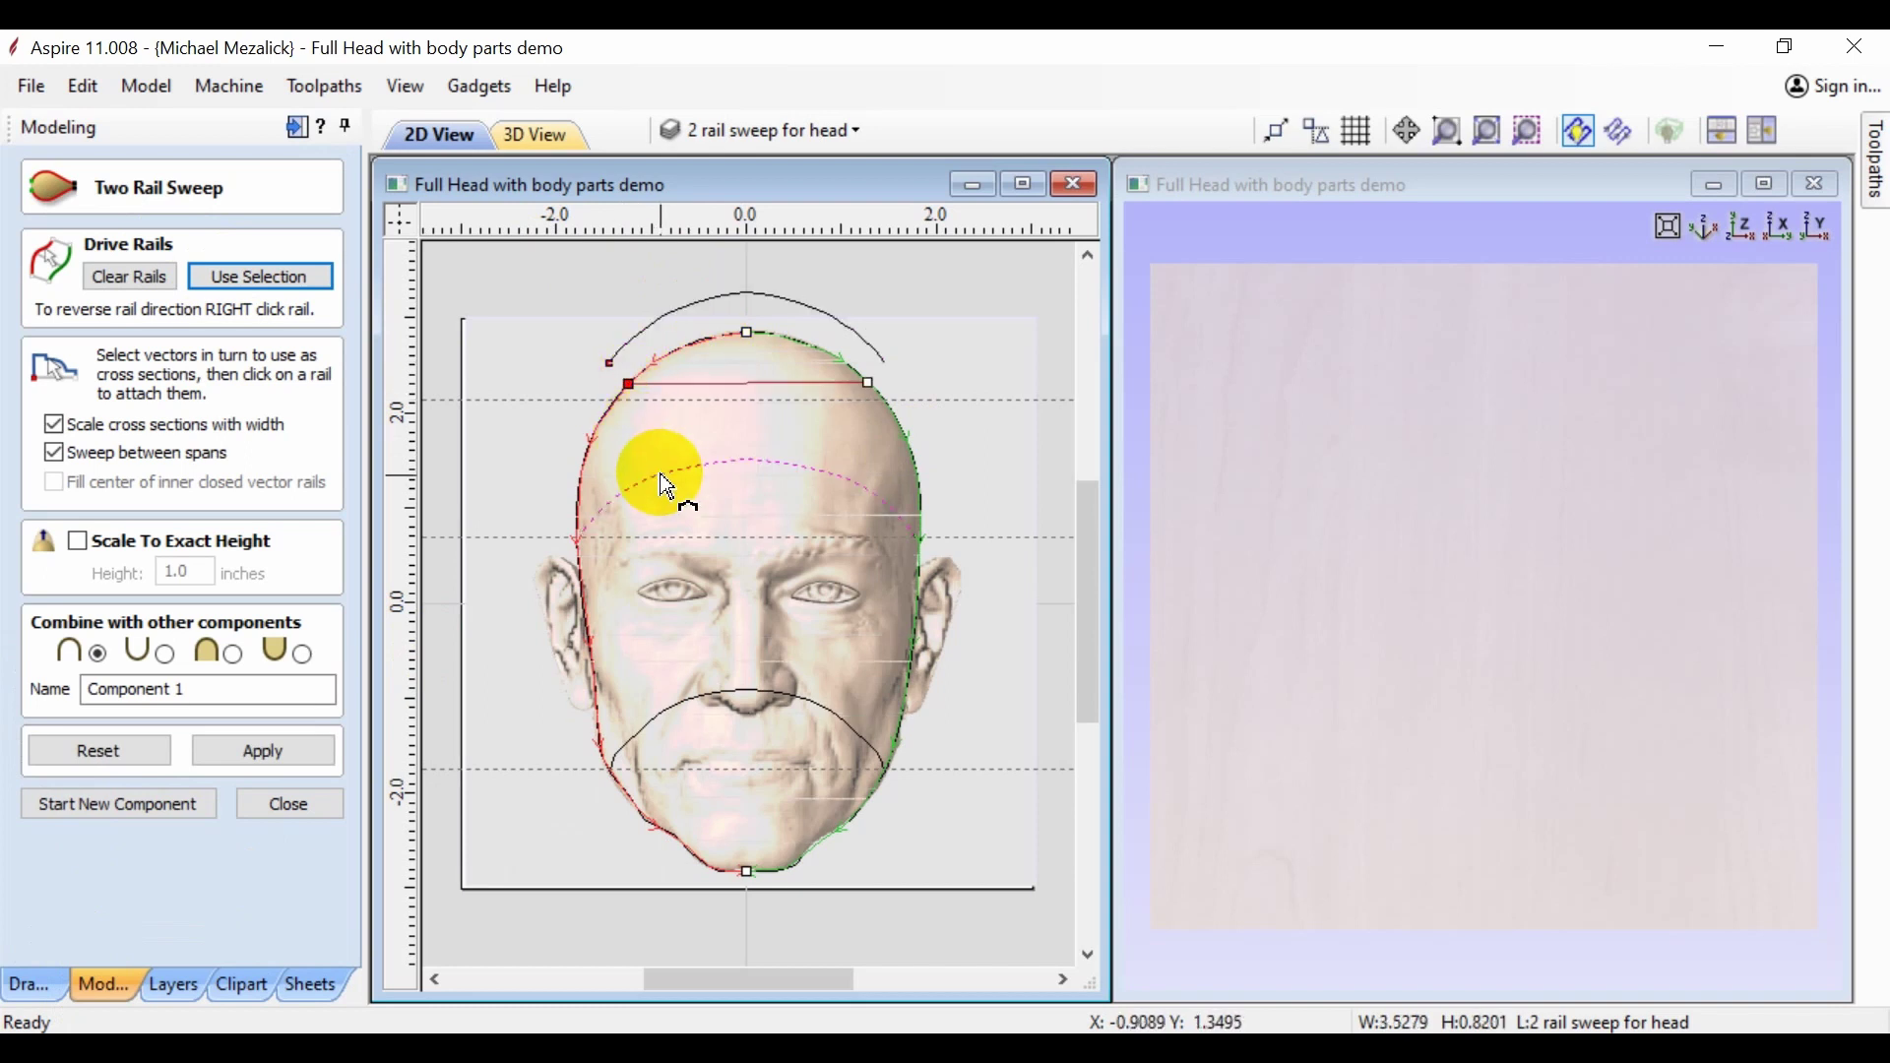
pyautogui.click(587, 540)
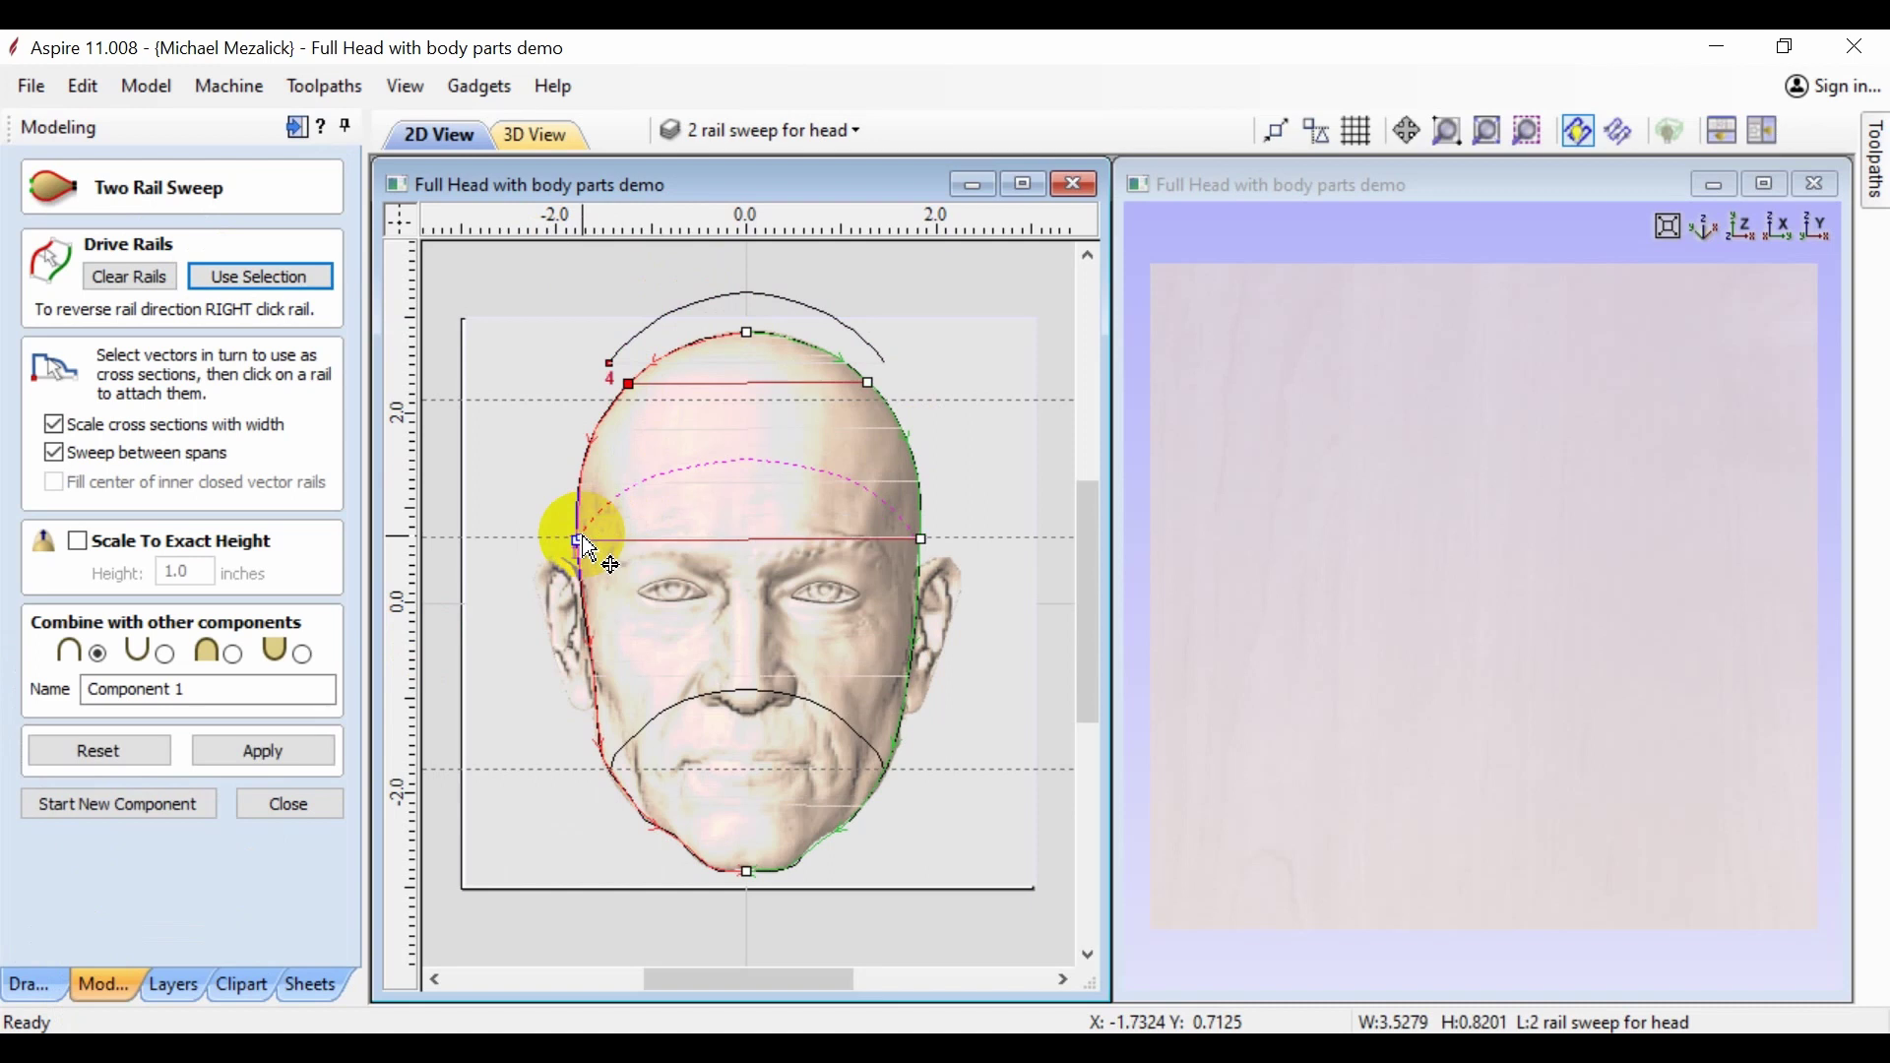
pyautogui.click(588, 632)
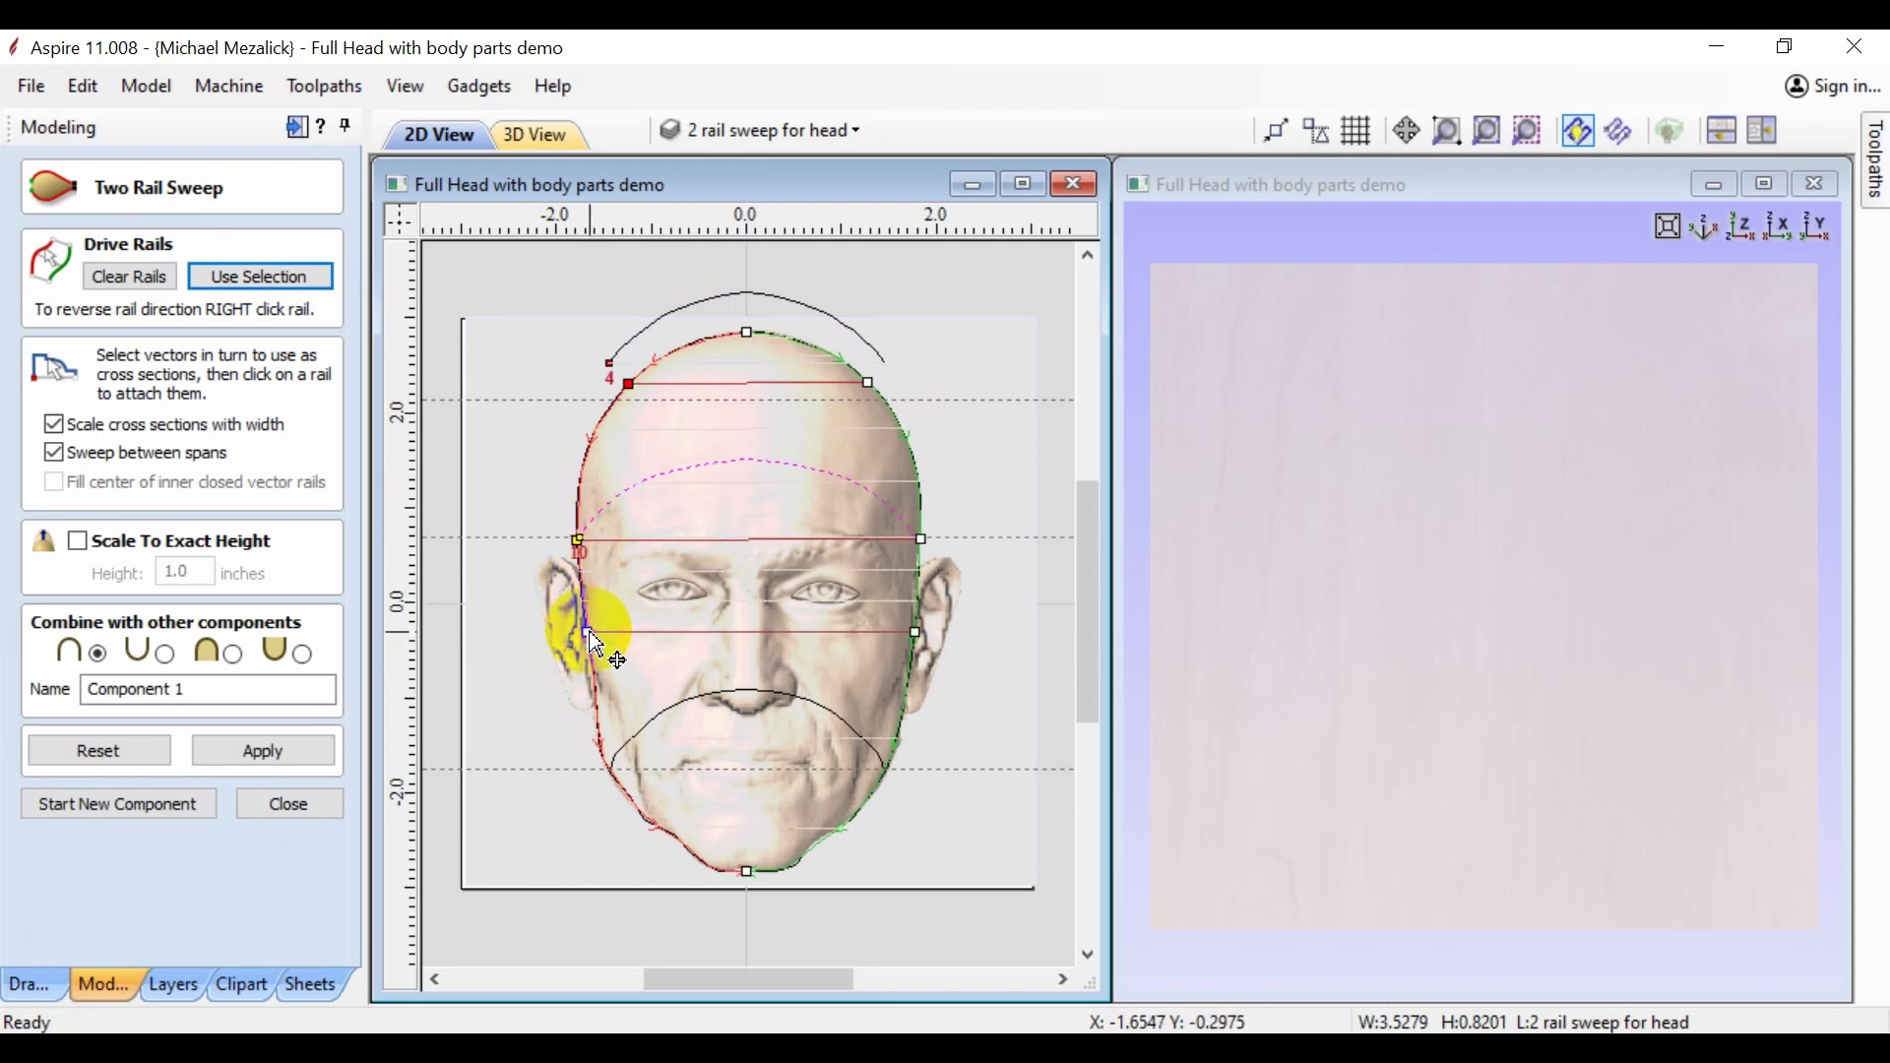
pyautogui.click(654, 719)
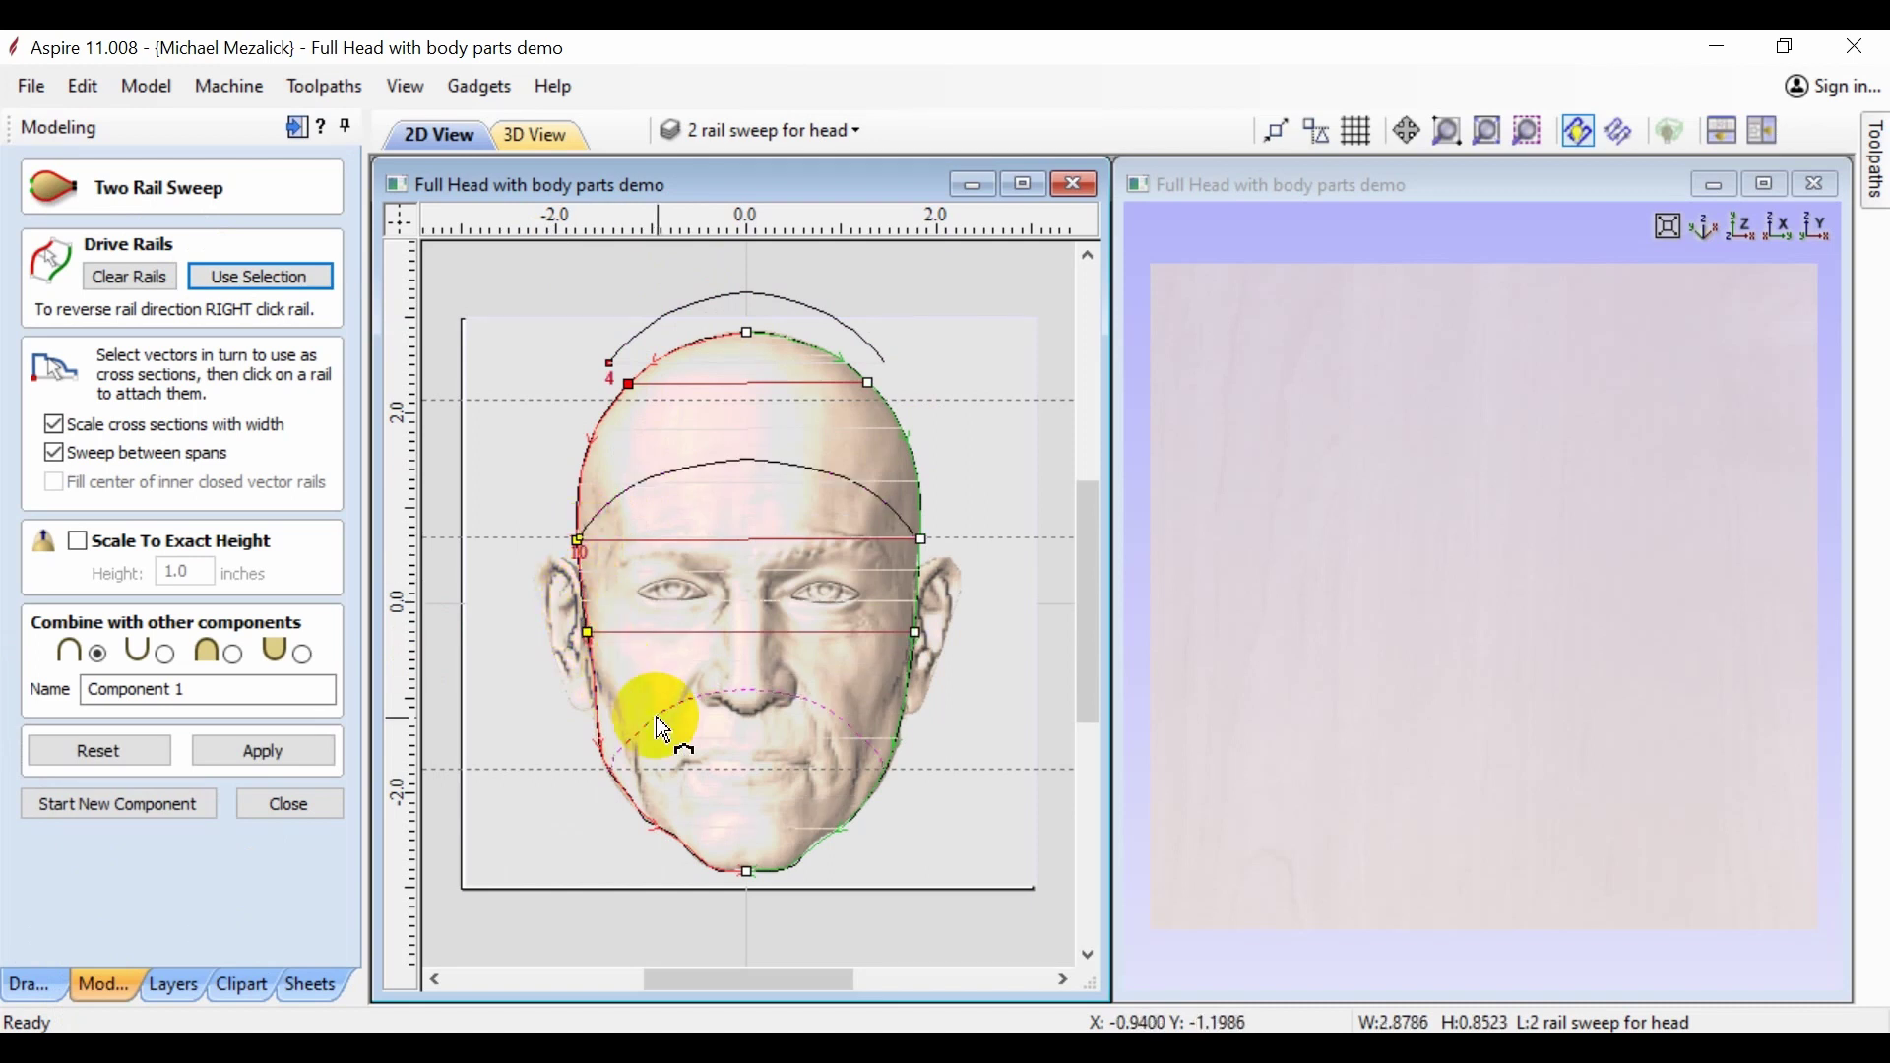
pyautogui.click(605, 761)
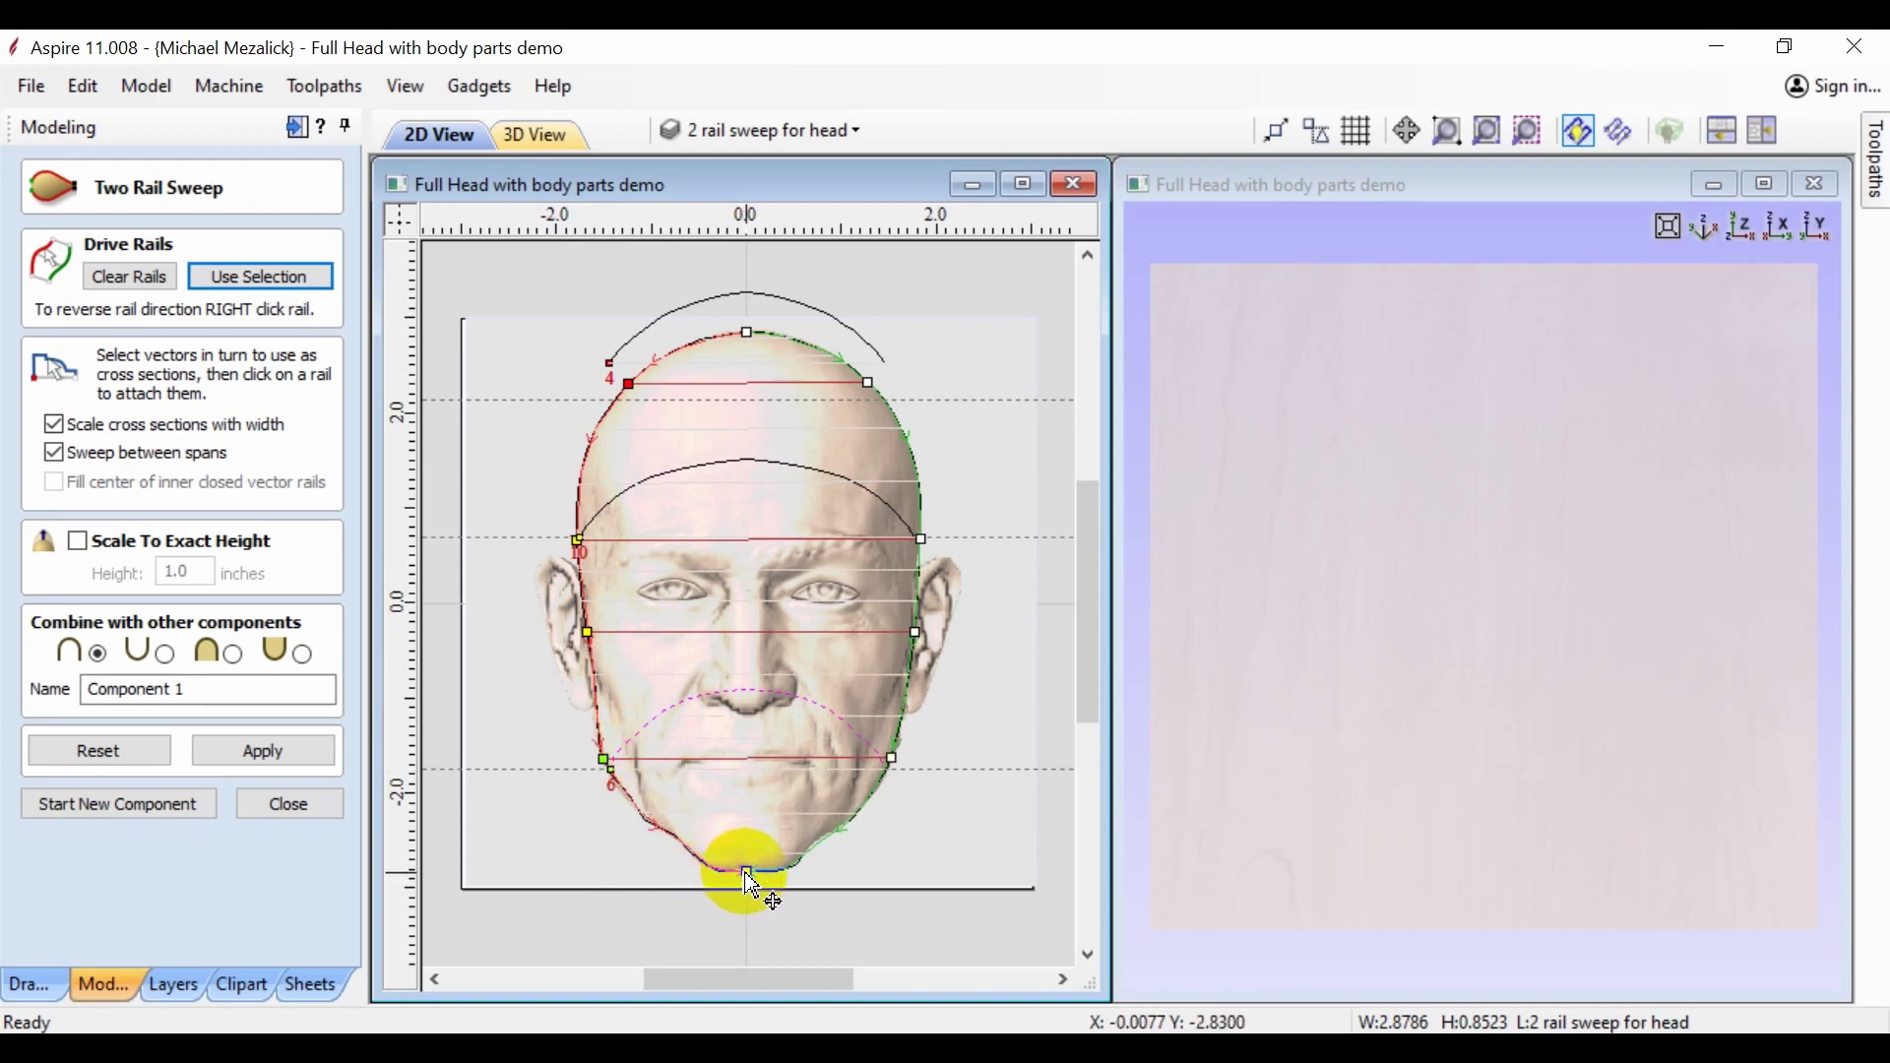
# - Generate the head component from the Two Rail Sweep, check its form in 3D and finish the sweep
pyautogui.click(306, 752)
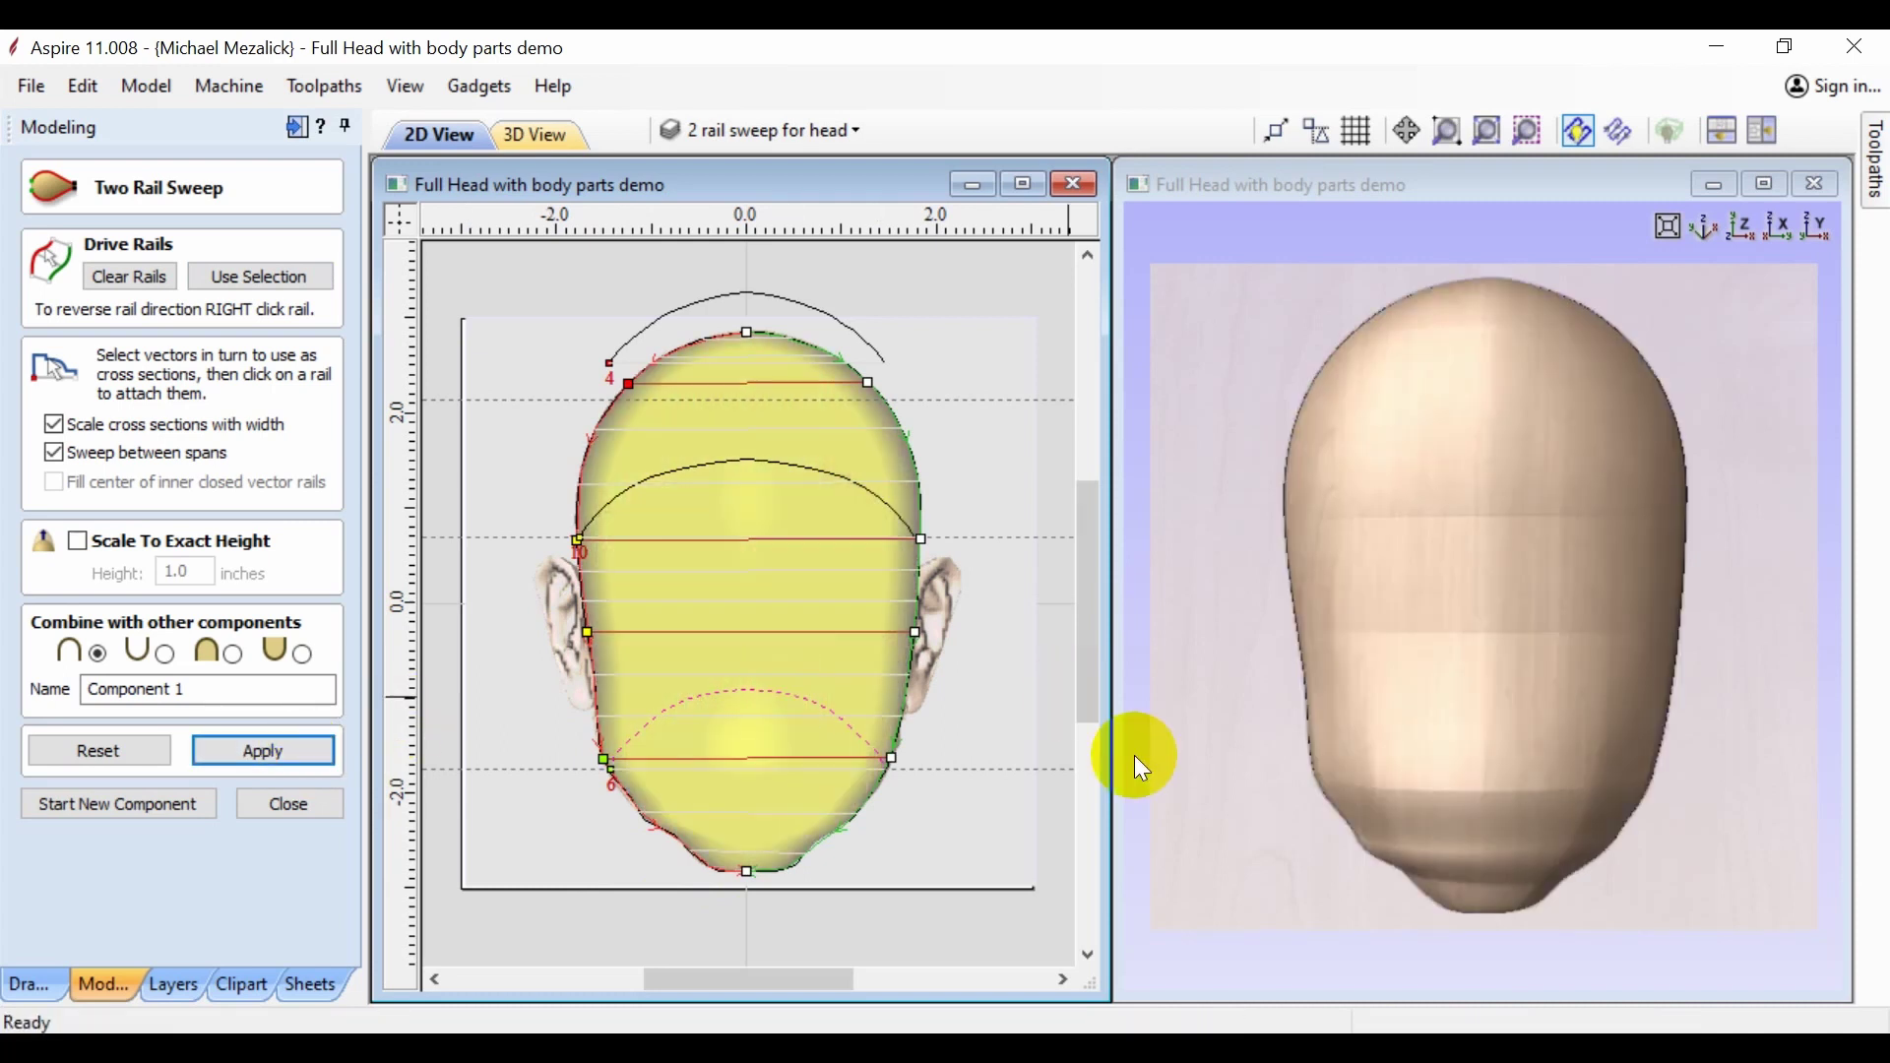
pyautogui.moveTo(1174, 837); pyautogui.dragTo(1451, 742)
pyautogui.click(307, 799)
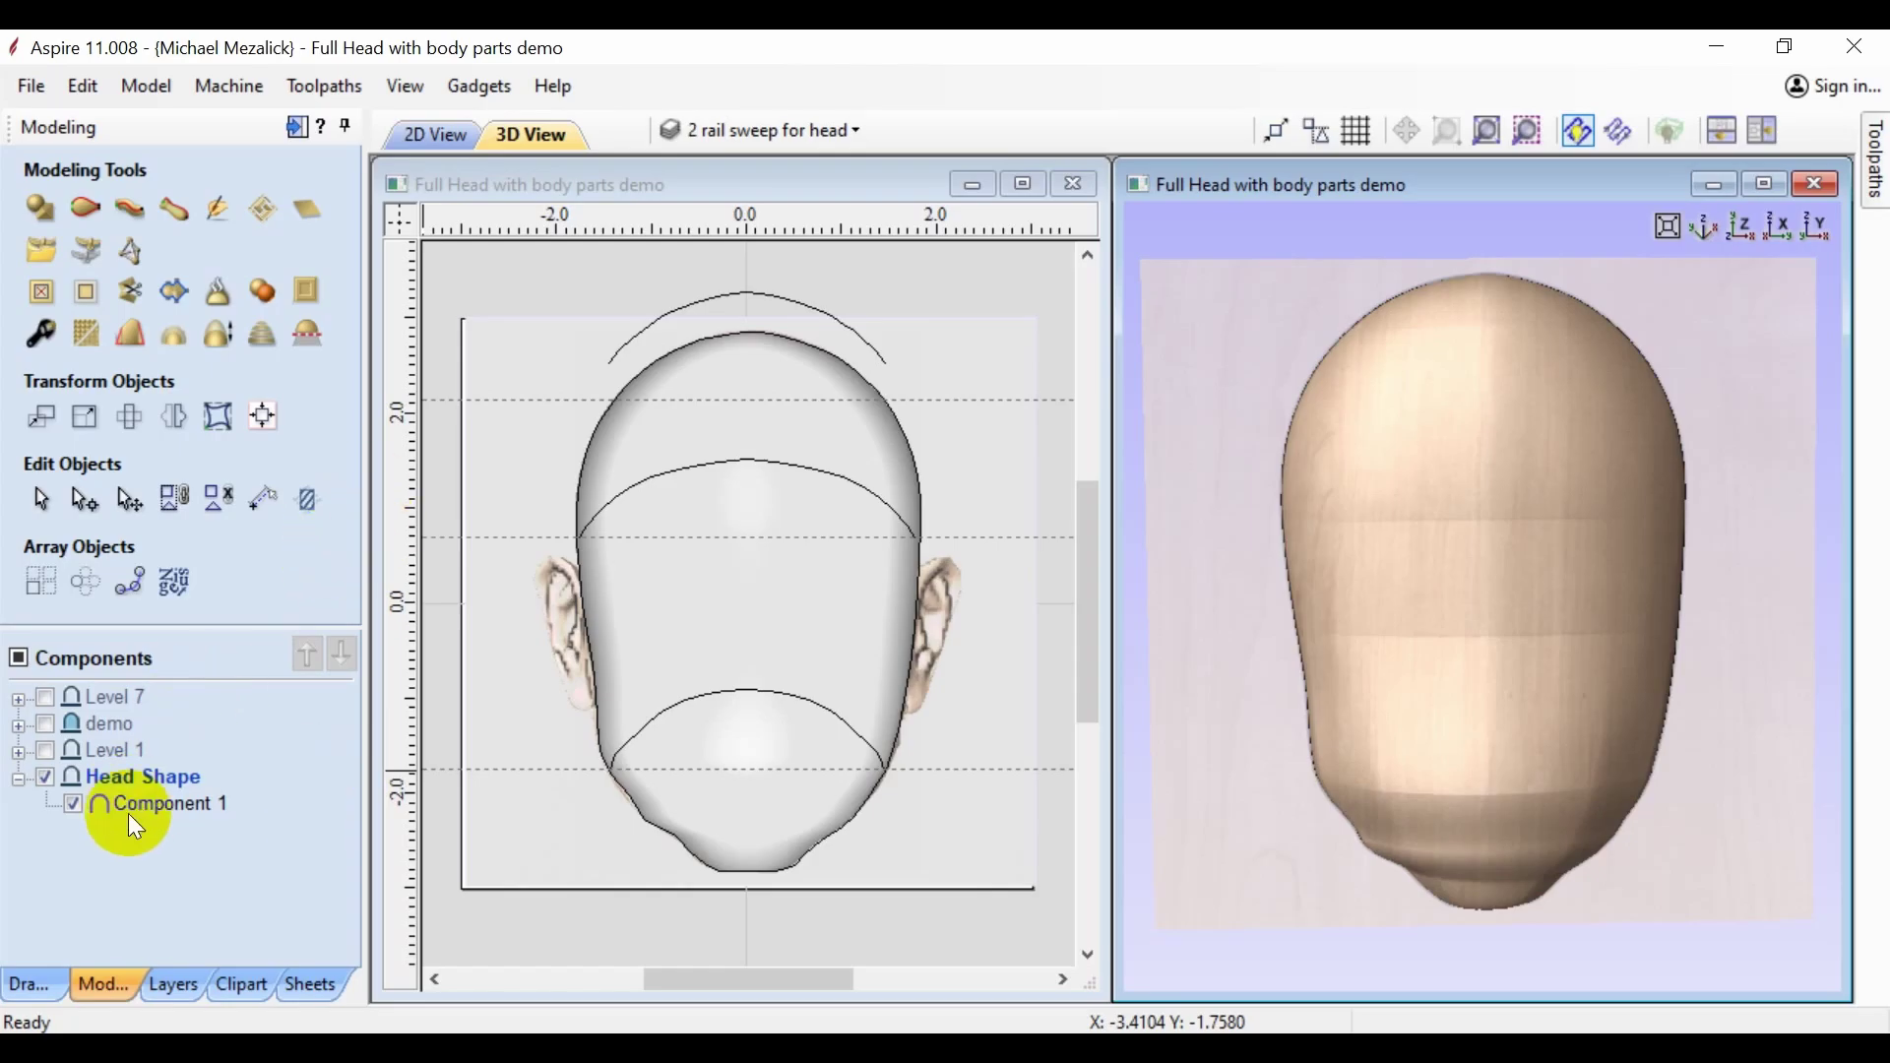
# - Smooth the ridges across the swept head component with the Smooth sculpting tool and keep the result
pyautogui.click(135, 823)
pyautogui.click(217, 215)
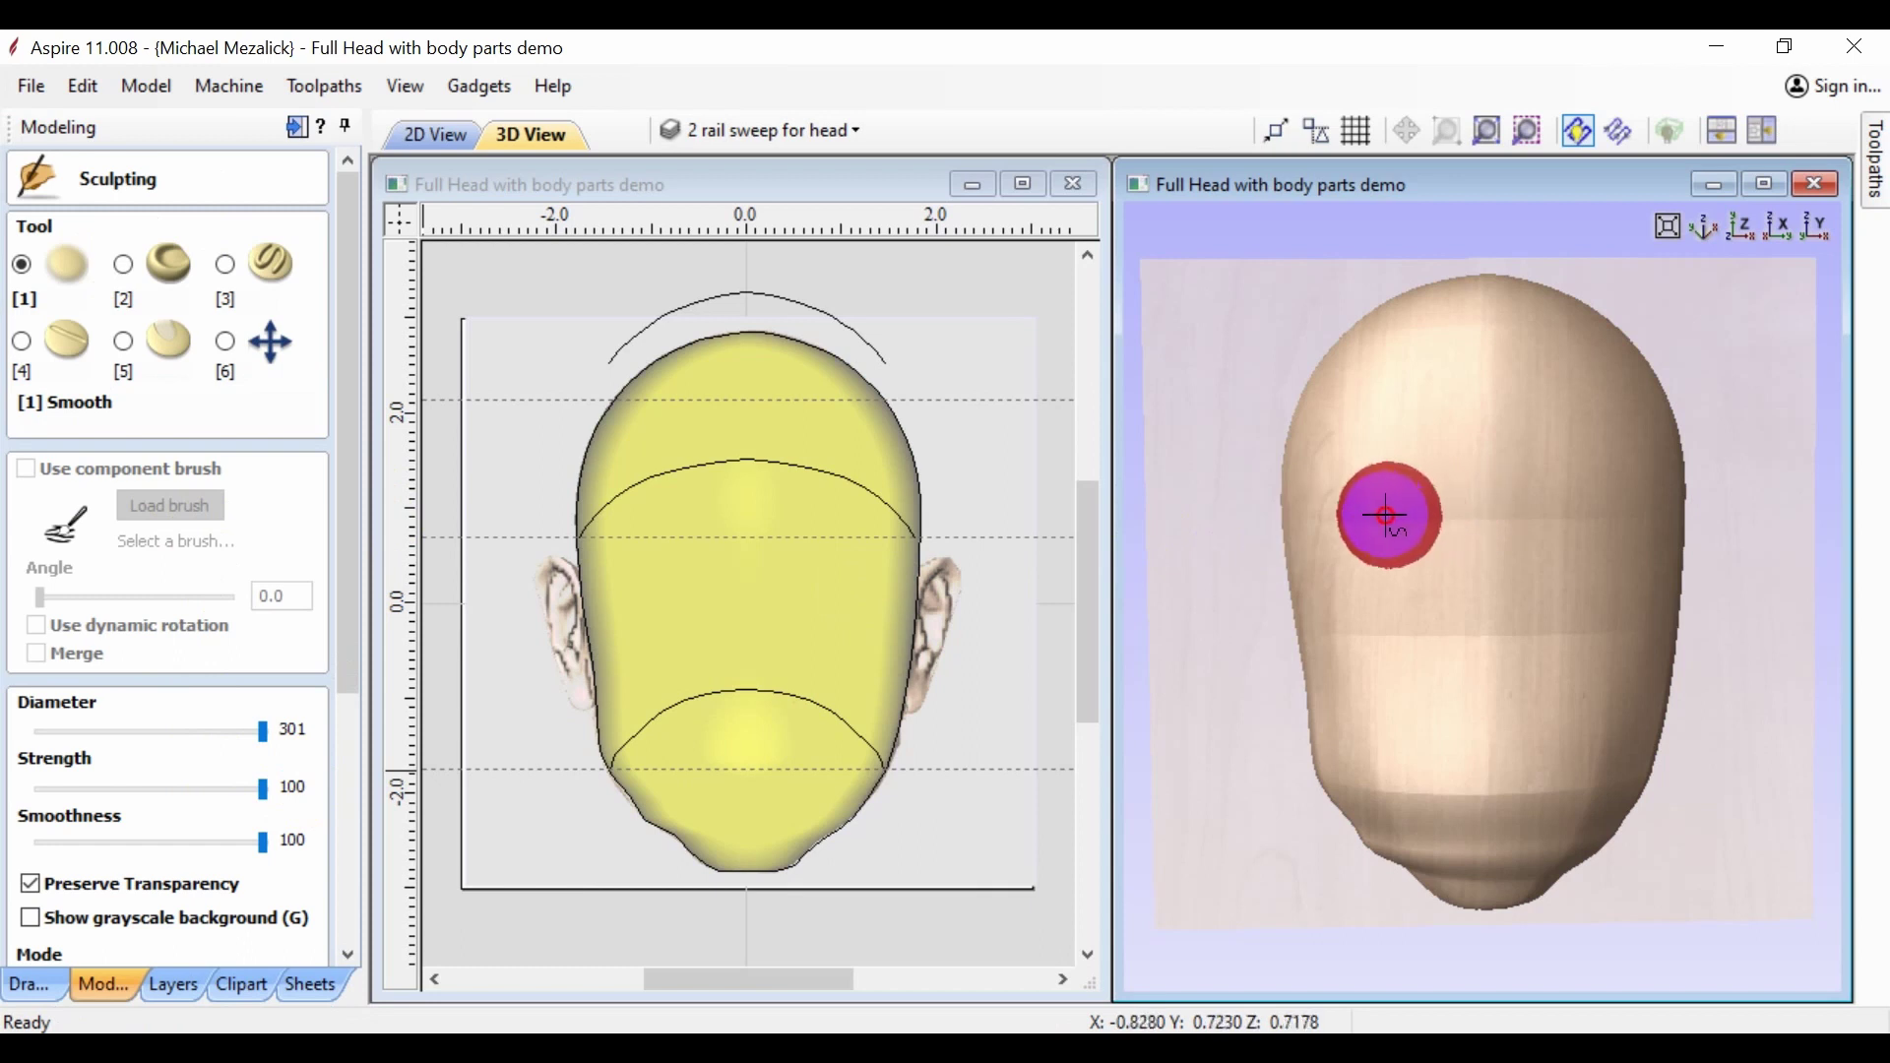
pyautogui.moveTo(1392, 511)
pyautogui.mouseDown()
pyautogui.moveTo(1508, 512)
pyautogui.moveTo(1512, 479)
pyautogui.moveTo(1450, 538)
pyautogui.moveTo(1519, 418)
pyautogui.moveTo(1488, 365)
pyautogui.moveTo(1452, 484)
pyautogui.moveTo(1542, 512)
pyautogui.moveTo(1515, 526)
pyautogui.moveTo(1622, 538)
pyautogui.moveTo(1505, 639)
pyautogui.moveTo(1530, 645)
pyautogui.moveTo(1427, 626)
pyautogui.moveTo(1444, 651)
pyautogui.moveTo(1366, 642)
pyautogui.moveTo(1517, 640)
pyautogui.moveTo(1550, 764)
pyautogui.moveTo(1380, 794)
pyautogui.moveTo(1567, 790)
pyautogui.moveTo(1468, 858)
pyautogui.moveTo(1385, 836)
pyautogui.moveTo(1475, 881)
pyautogui.moveTo(1480, 864)
pyautogui.moveTo(1540, 862)
pyautogui.moveTo(1418, 885)
pyautogui.moveTo(1534, 839)
pyautogui.moveTo(1605, 704)
pyautogui.moveTo(1624, 597)
pyautogui.moveTo(1587, 716)
pyautogui.moveTo(1569, 652)
pyautogui.moveTo(1562, 765)
pyautogui.moveTo(1508, 806)
pyautogui.moveTo(1400, 789)
pyautogui.moveTo(1461, 792)
pyautogui.moveTo(1422, 801)
pyautogui.moveTo(1442, 840)
pyautogui.moveTo(1402, 848)
pyautogui.moveTo(1527, 875)
pyautogui.moveTo(1477, 875)
pyautogui.moveTo(1506, 881)
pyautogui.moveTo(1458, 862)
pyautogui.moveTo(1495, 876)
pyautogui.moveTo(1491, 848)
pyautogui.moveTo(1452, 862)
pyautogui.moveTo(1490, 874)
pyautogui.moveTo(1405, 834)
pyautogui.moveTo(1483, 844)
pyautogui.mouseUp()
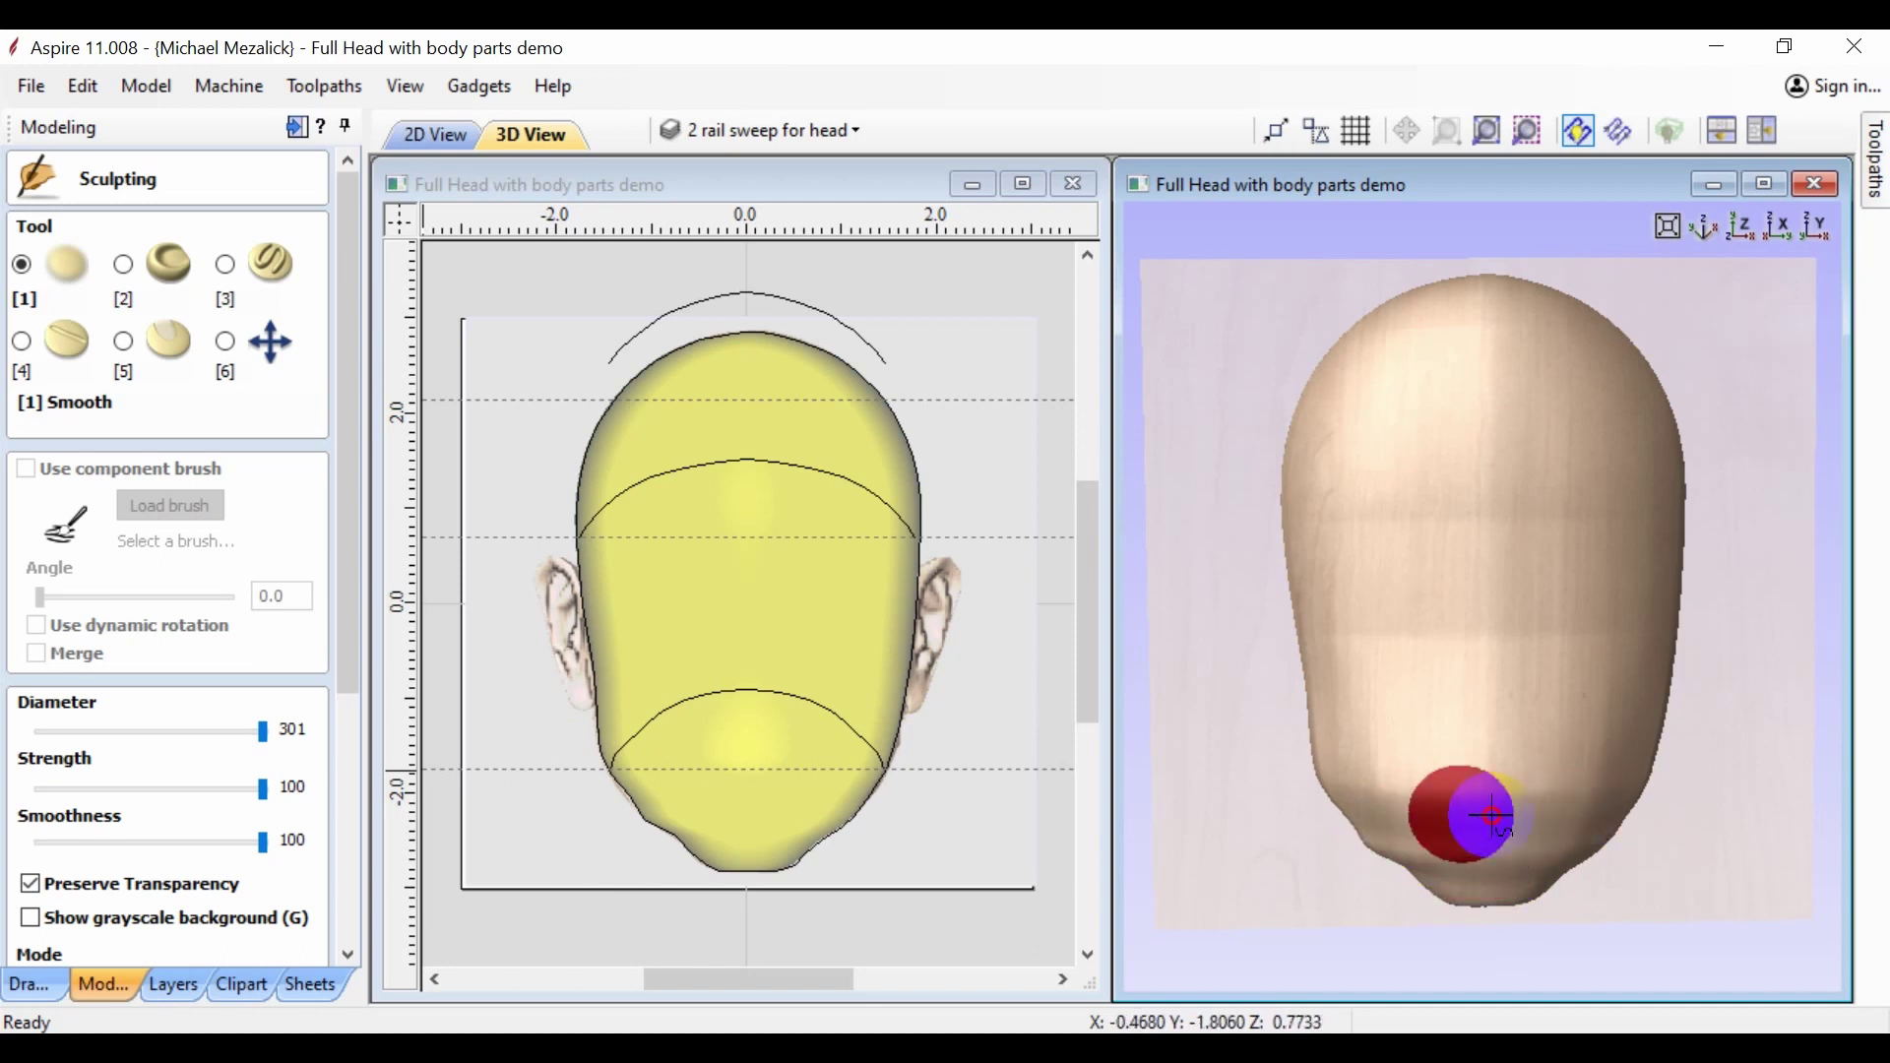
pyautogui.scroll(-5, 349, 945)
pyautogui.click(57, 949)
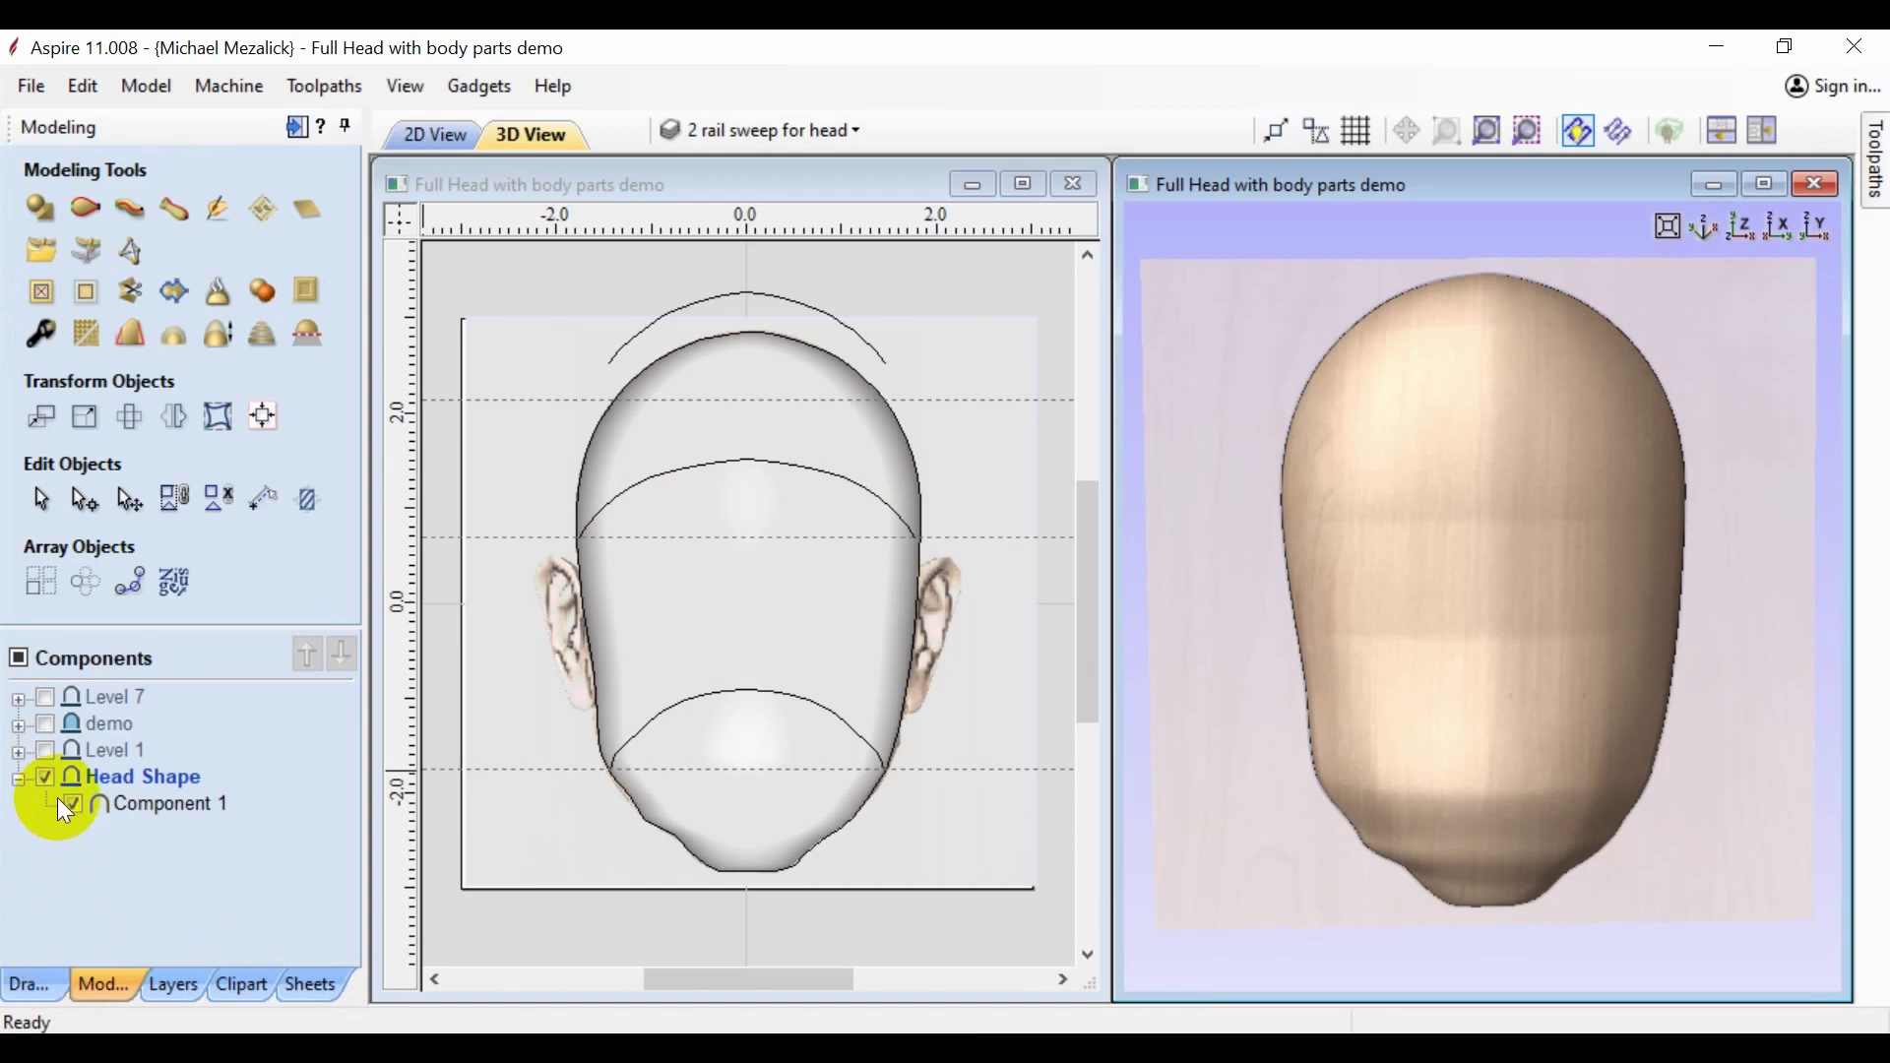
# - Hide the Head Shape level and make the new head layer active in place of 2 rail sweep for head, reviewing its cheek, mouth and chin vectors
pyautogui.click(45, 780)
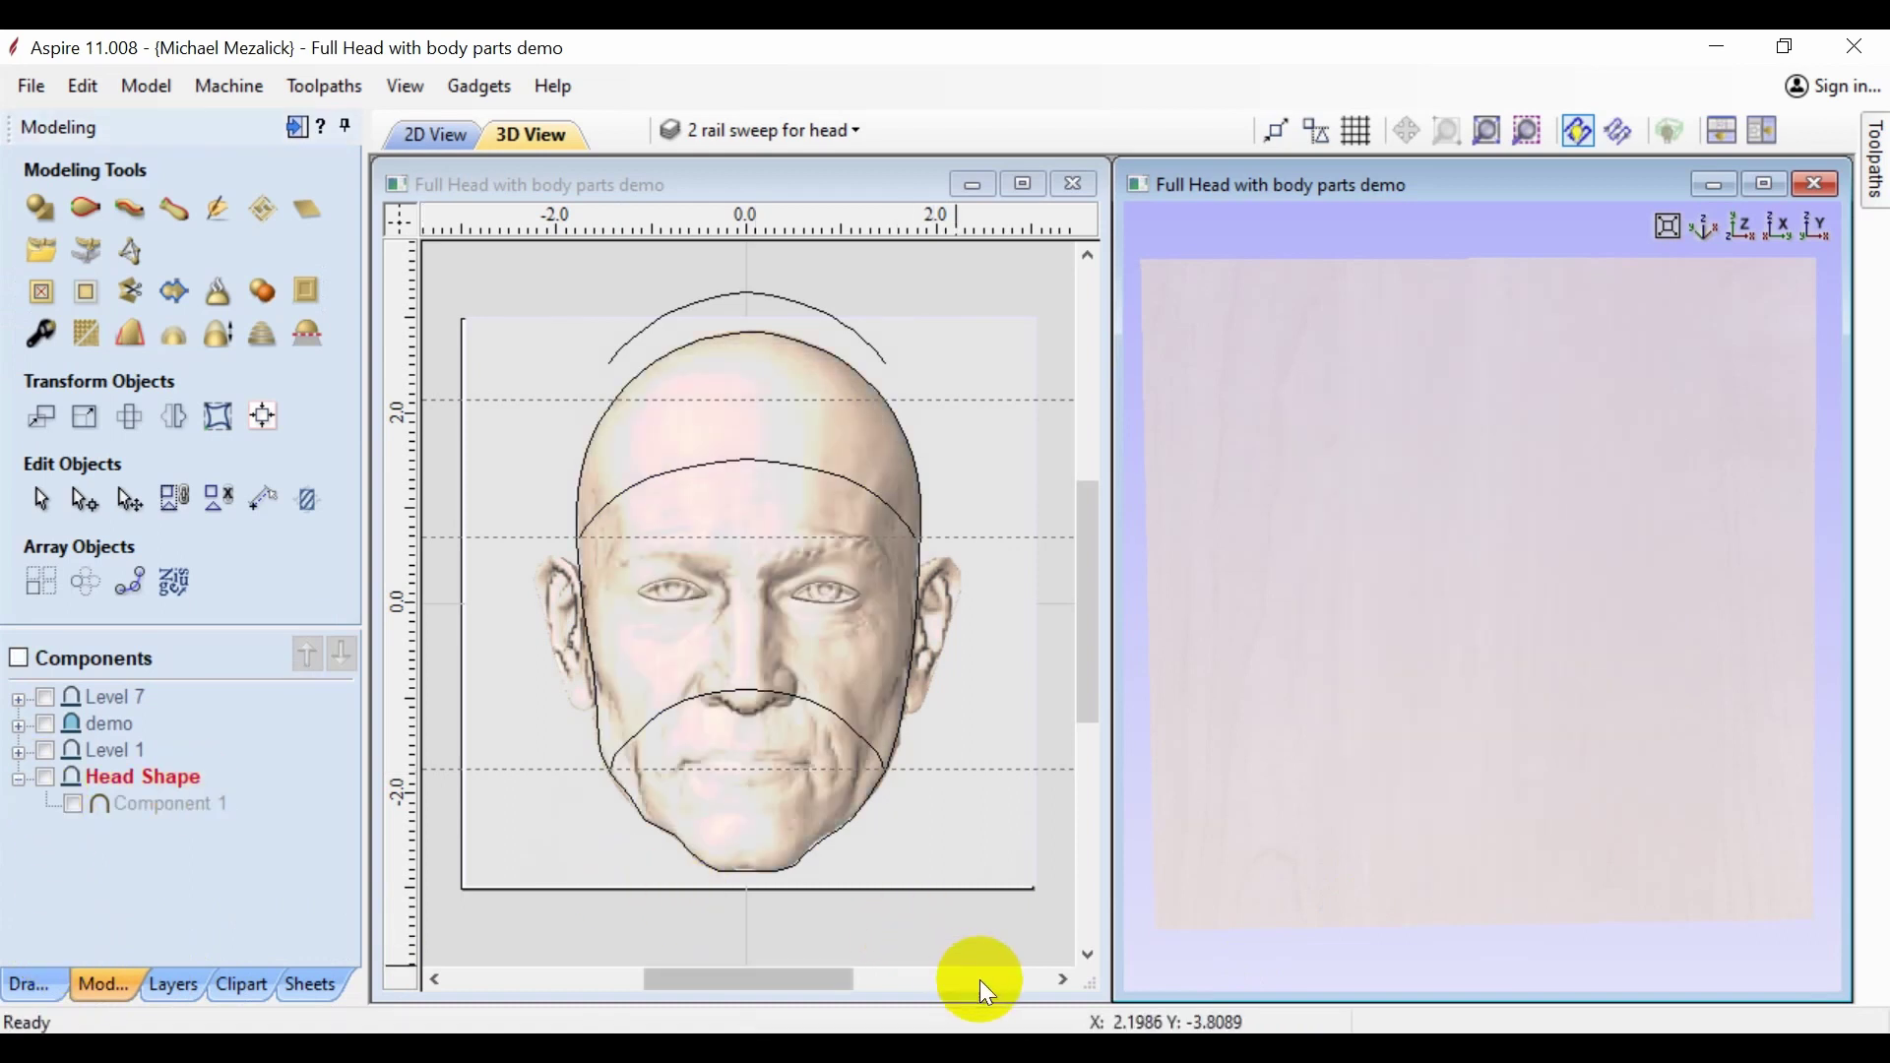
pyautogui.click(173, 985)
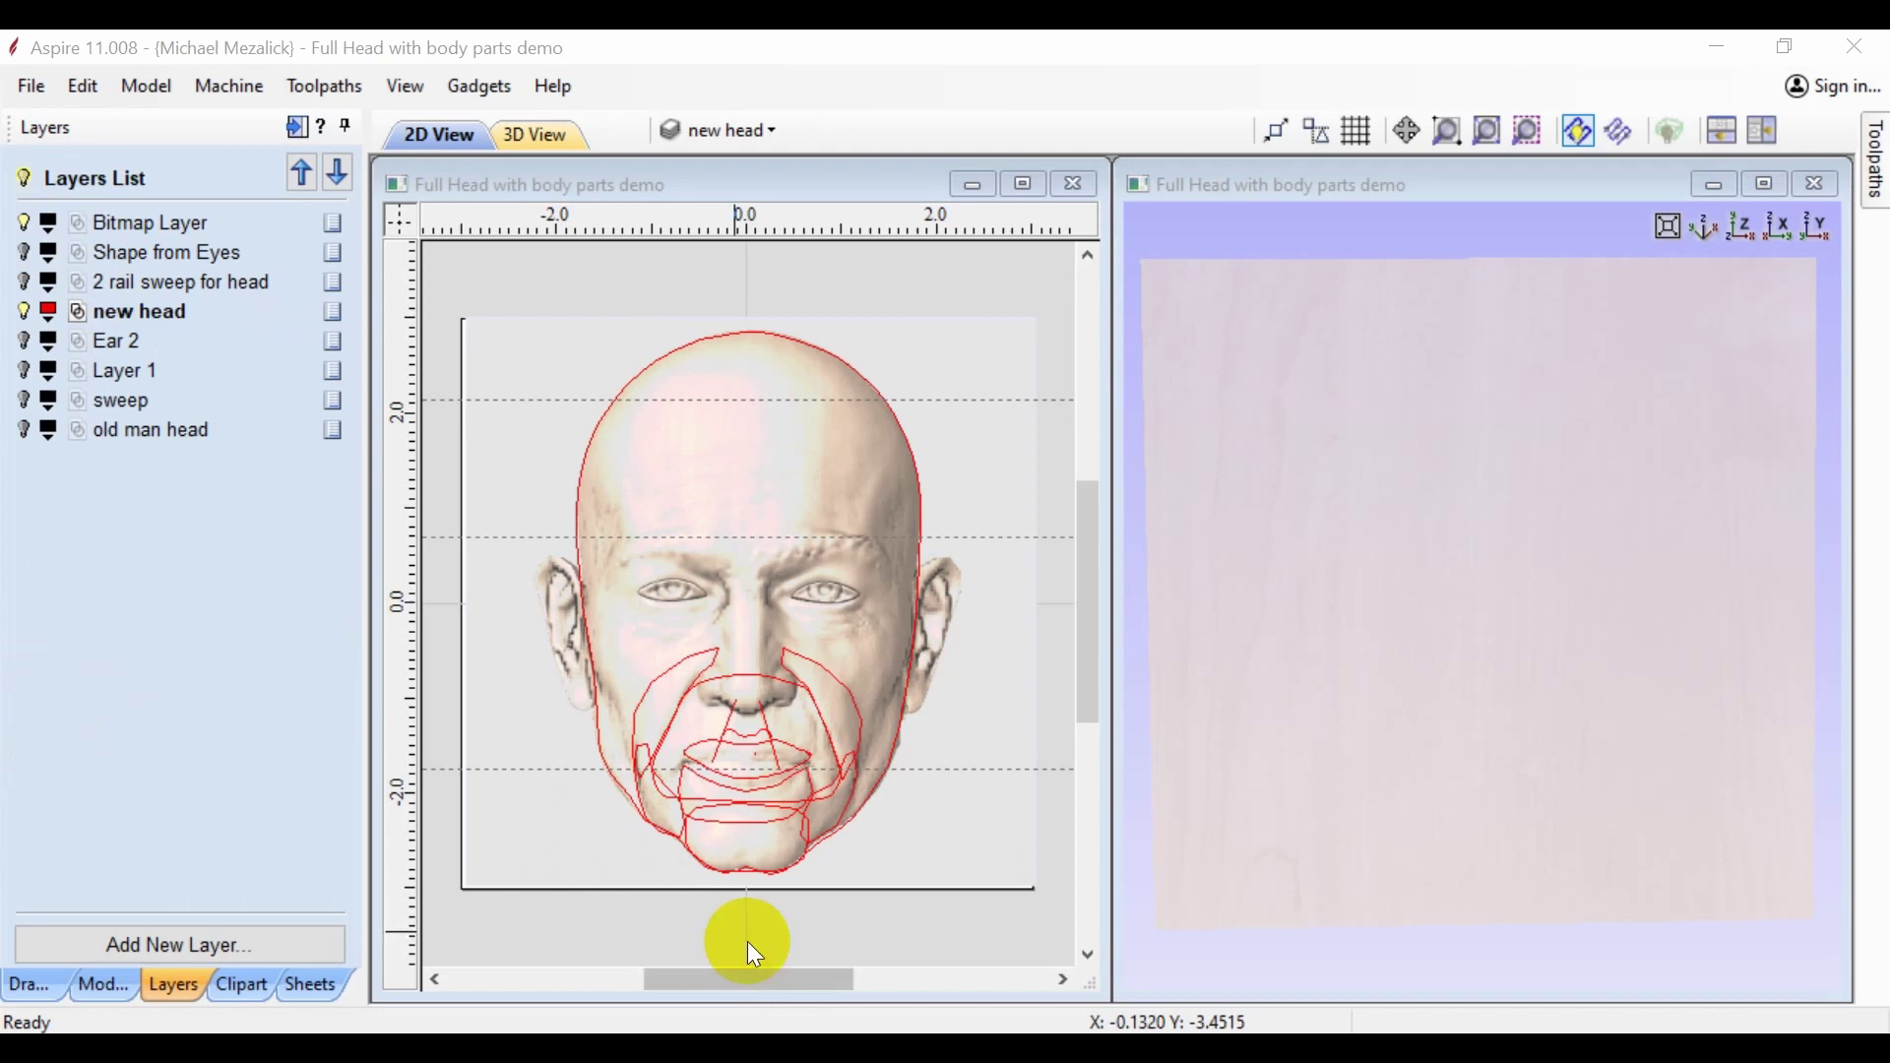
pyautogui.click(695, 658)
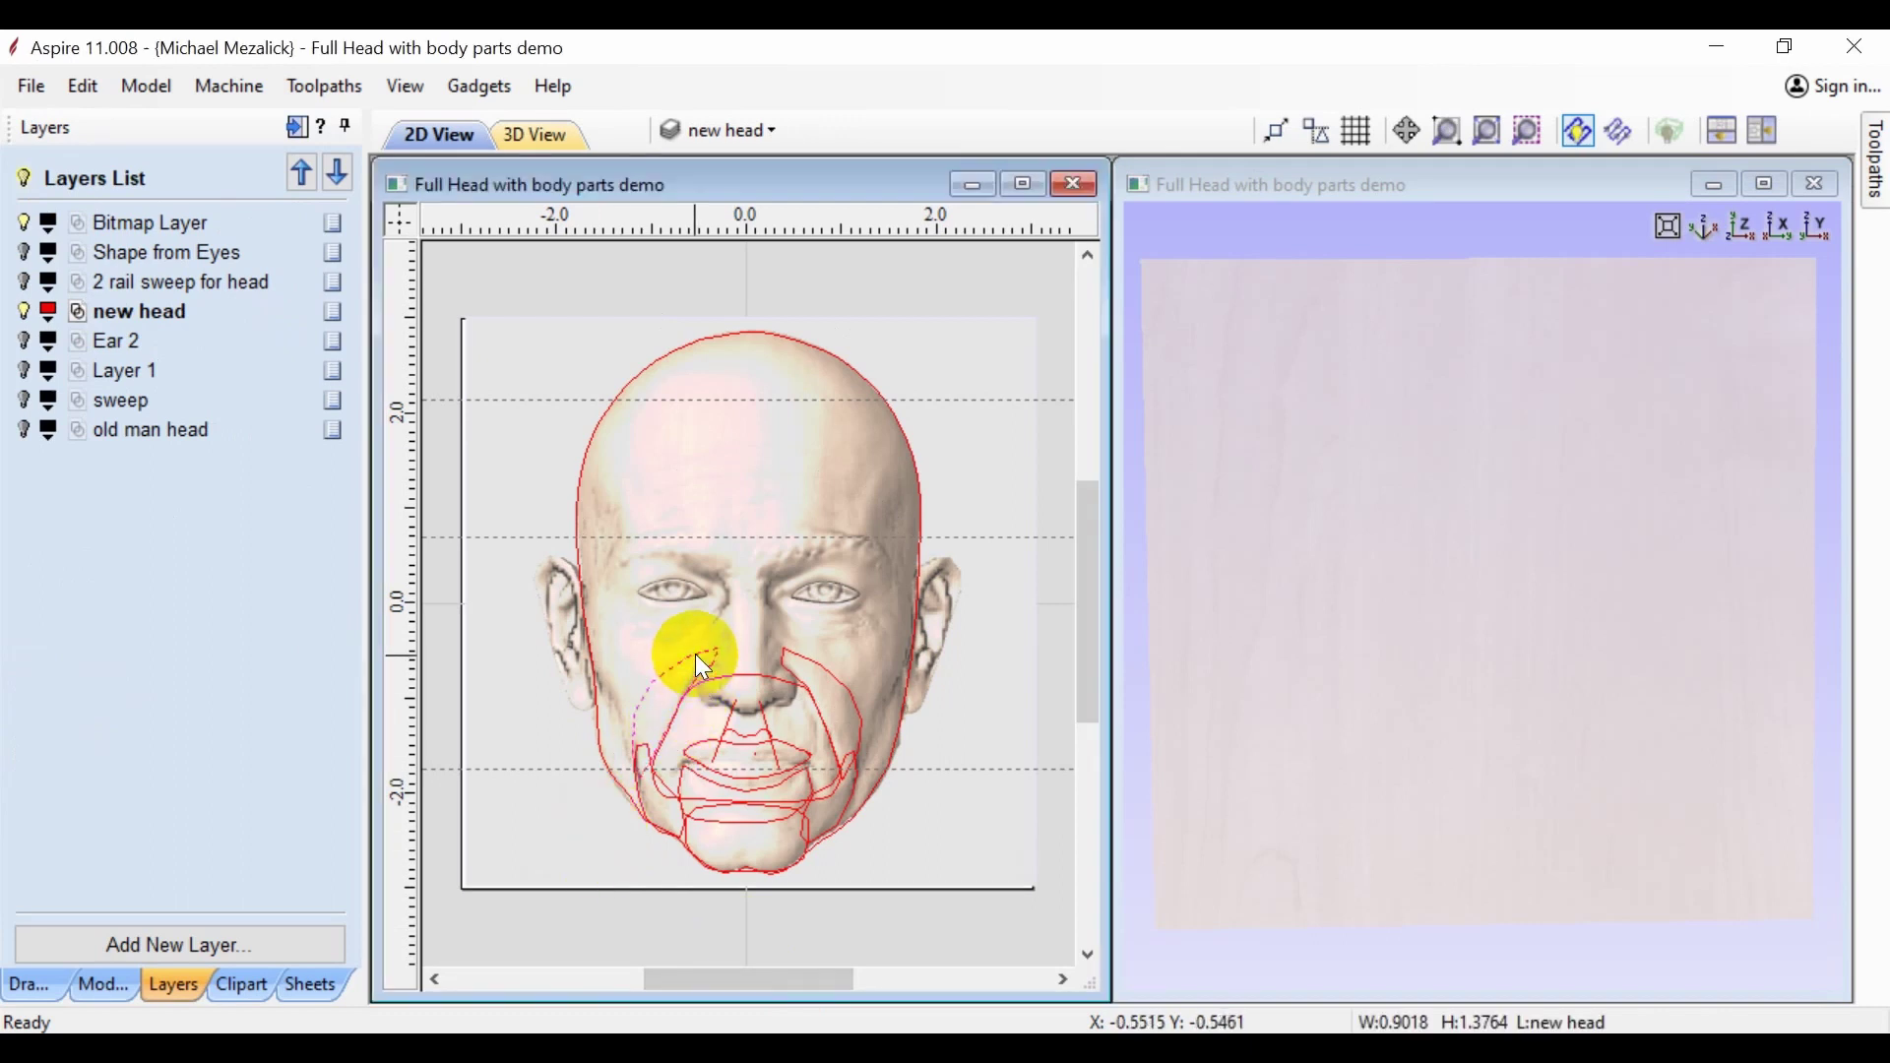
pyautogui.click(800, 652)
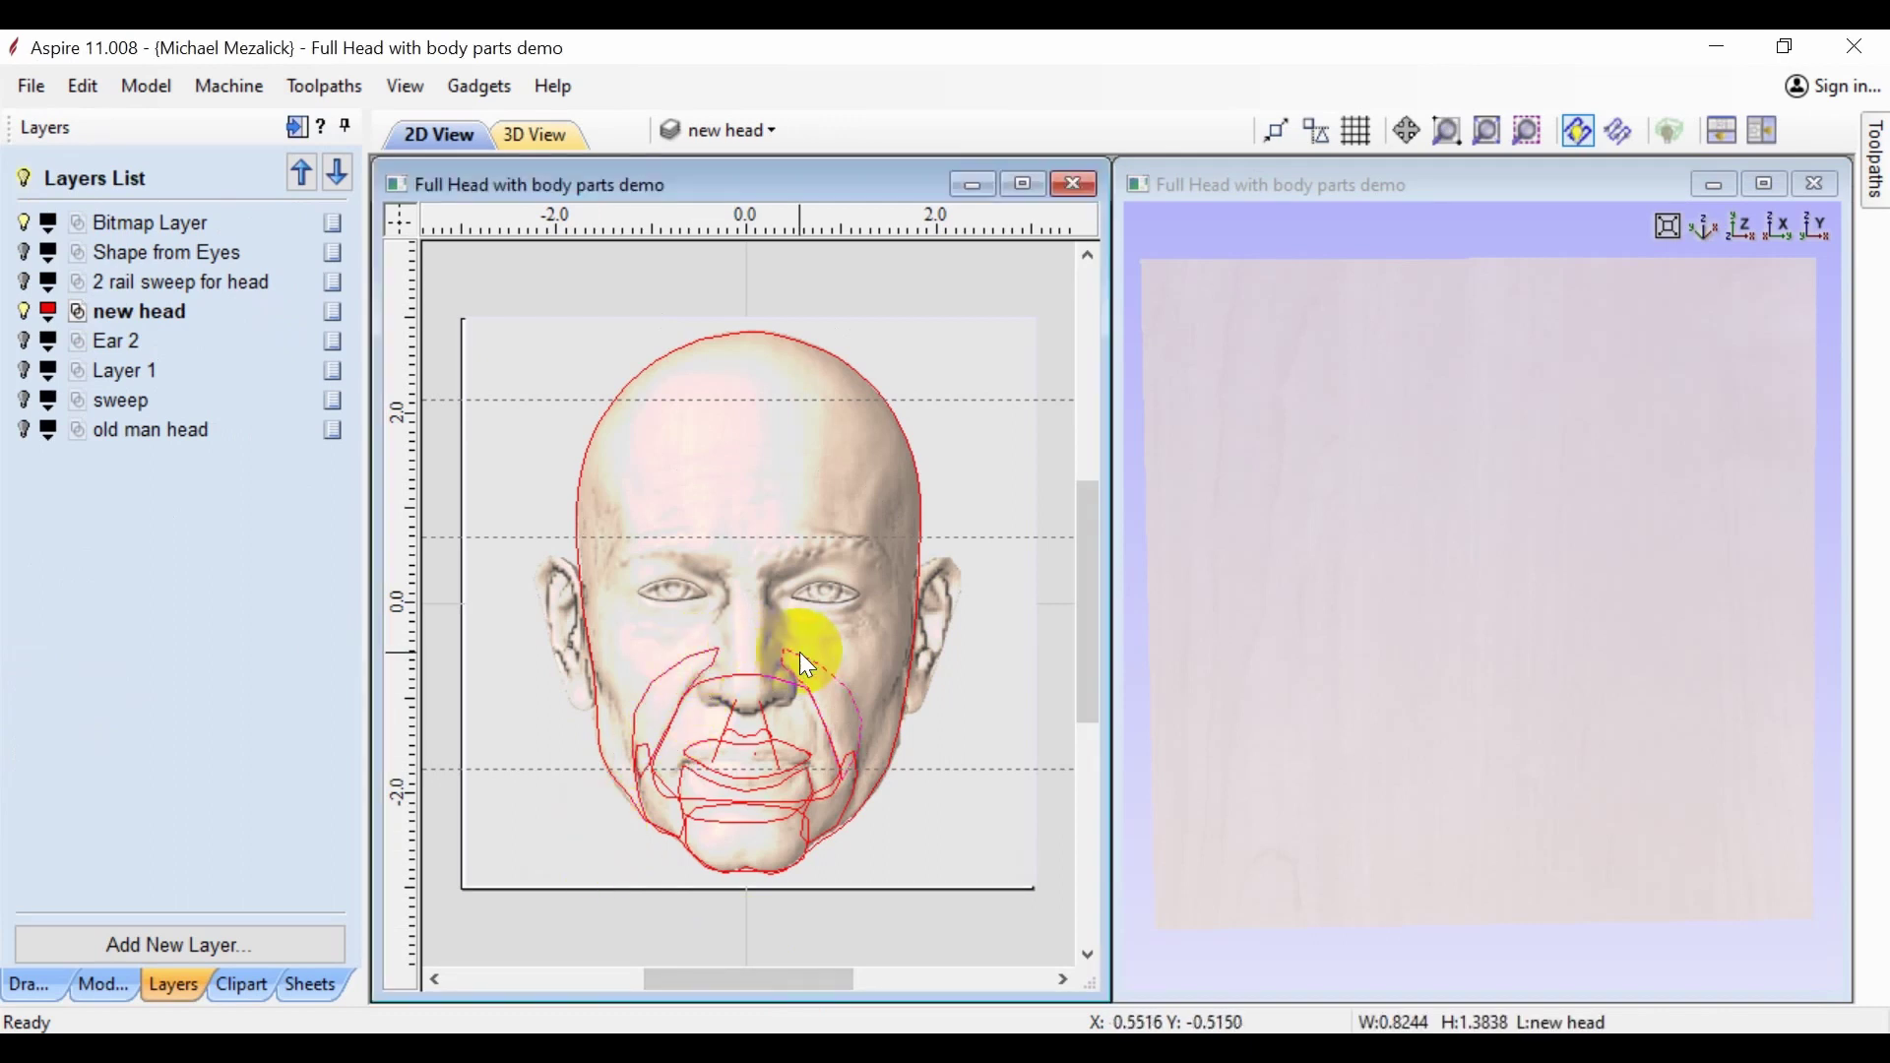
pyautogui.click(817, 711)
pyautogui.moveTo(817, 711); pyautogui.dragTo(642, 746)
pyautogui.moveTo(759, 778); pyautogui.dragTo(811, 830)
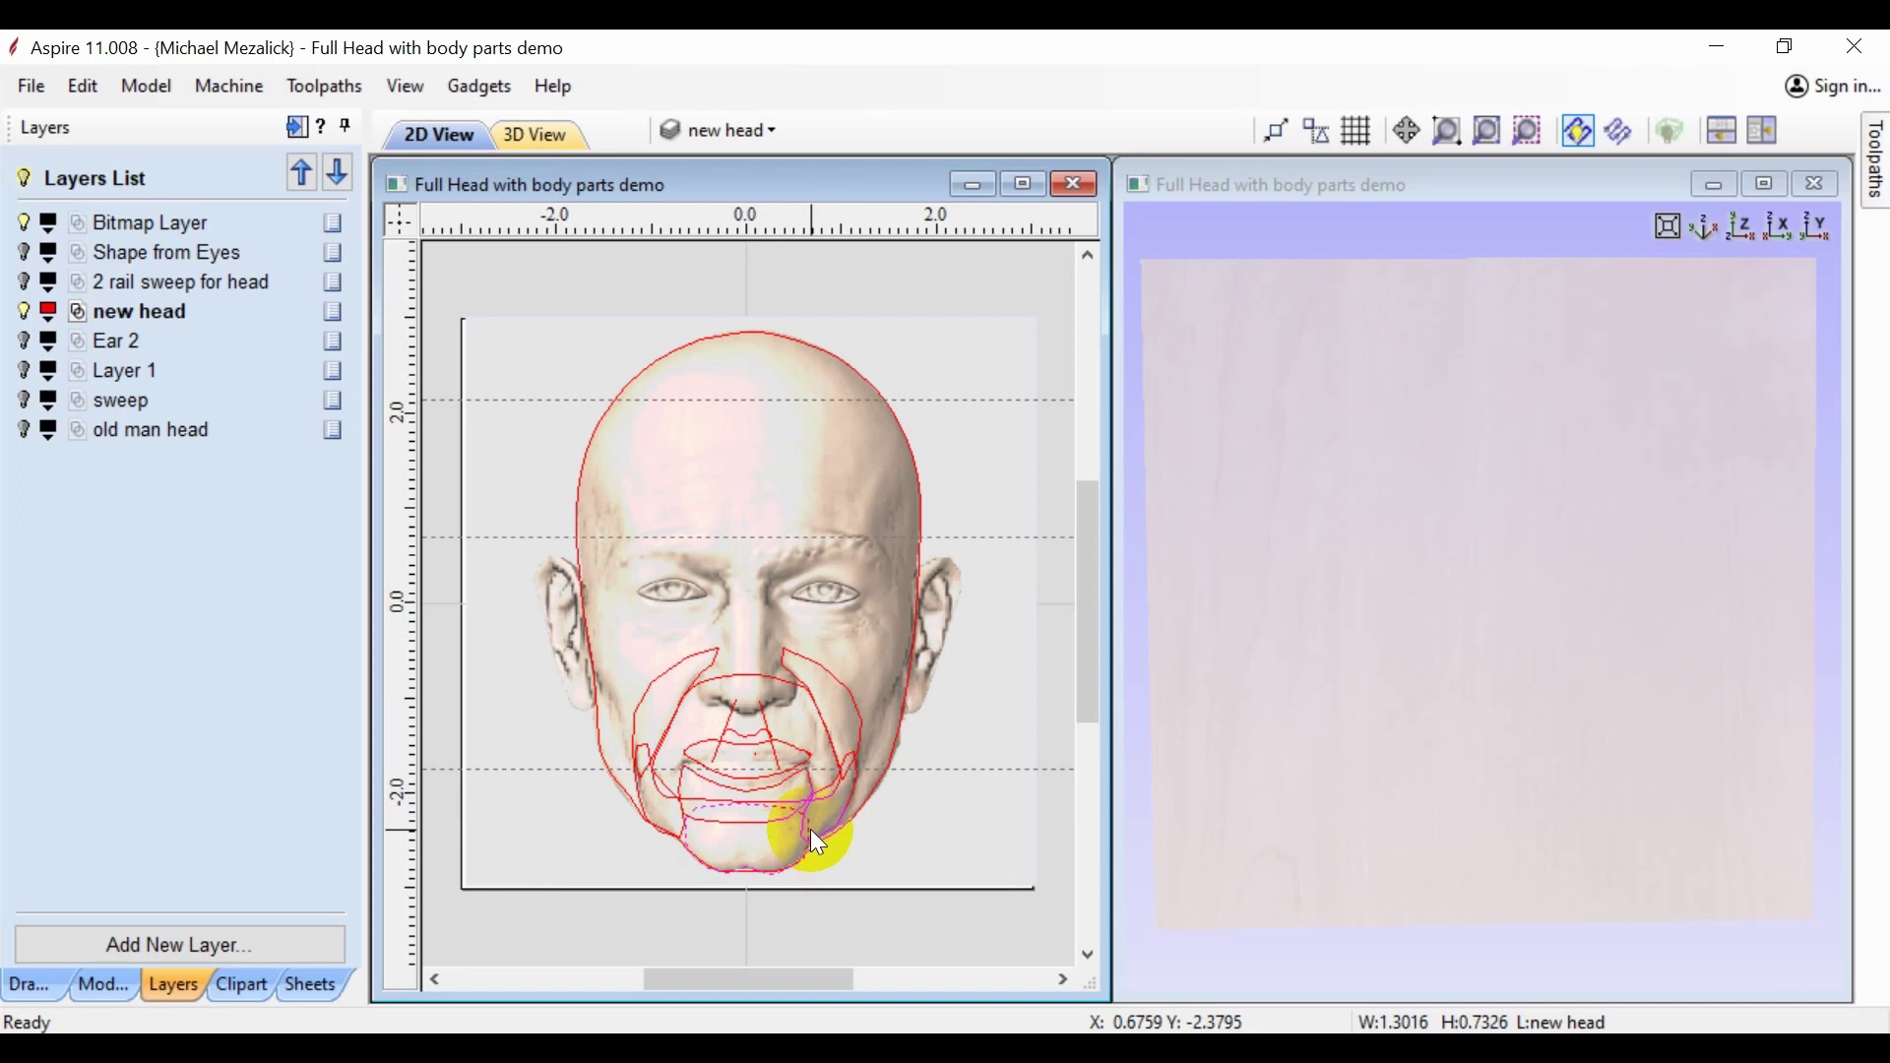
# - Collapse the Head Shape level and make Level 1 the active component level
pyautogui.click(102, 980)
pyautogui.click(19, 780)
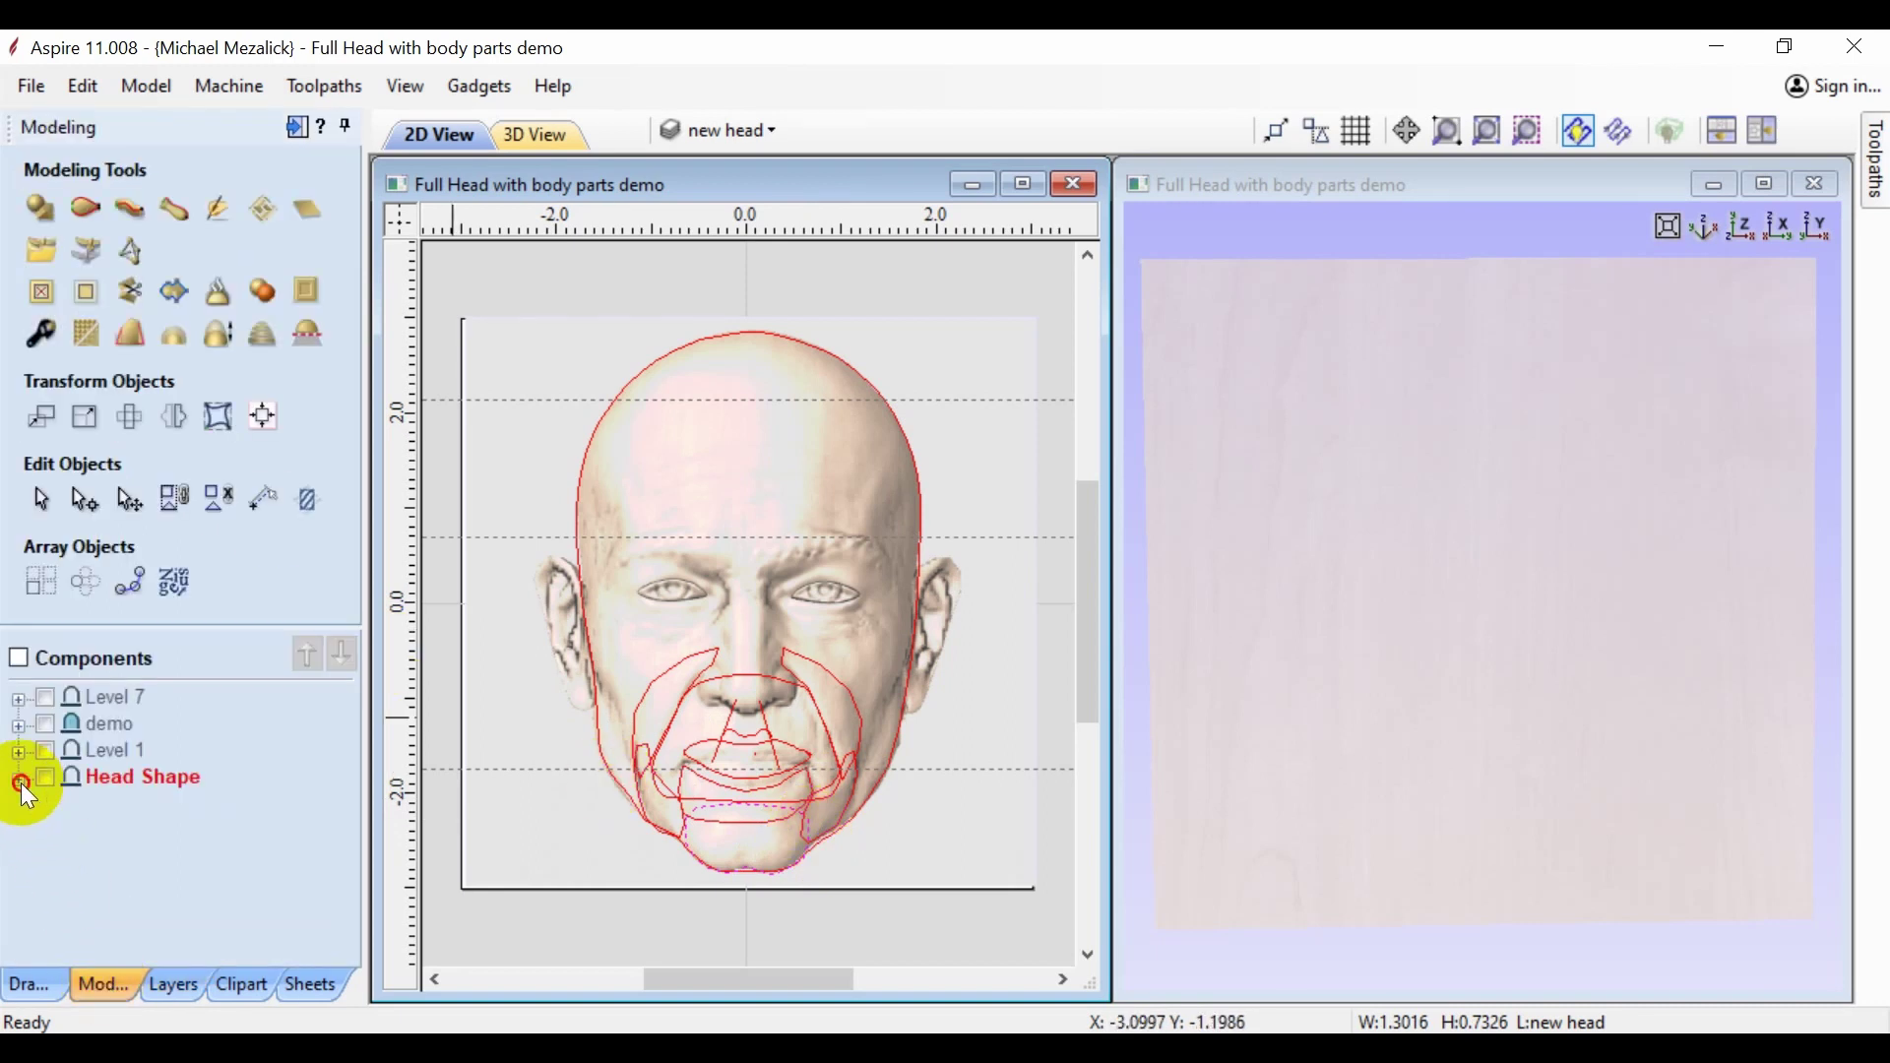
pyautogui.click(94, 758)
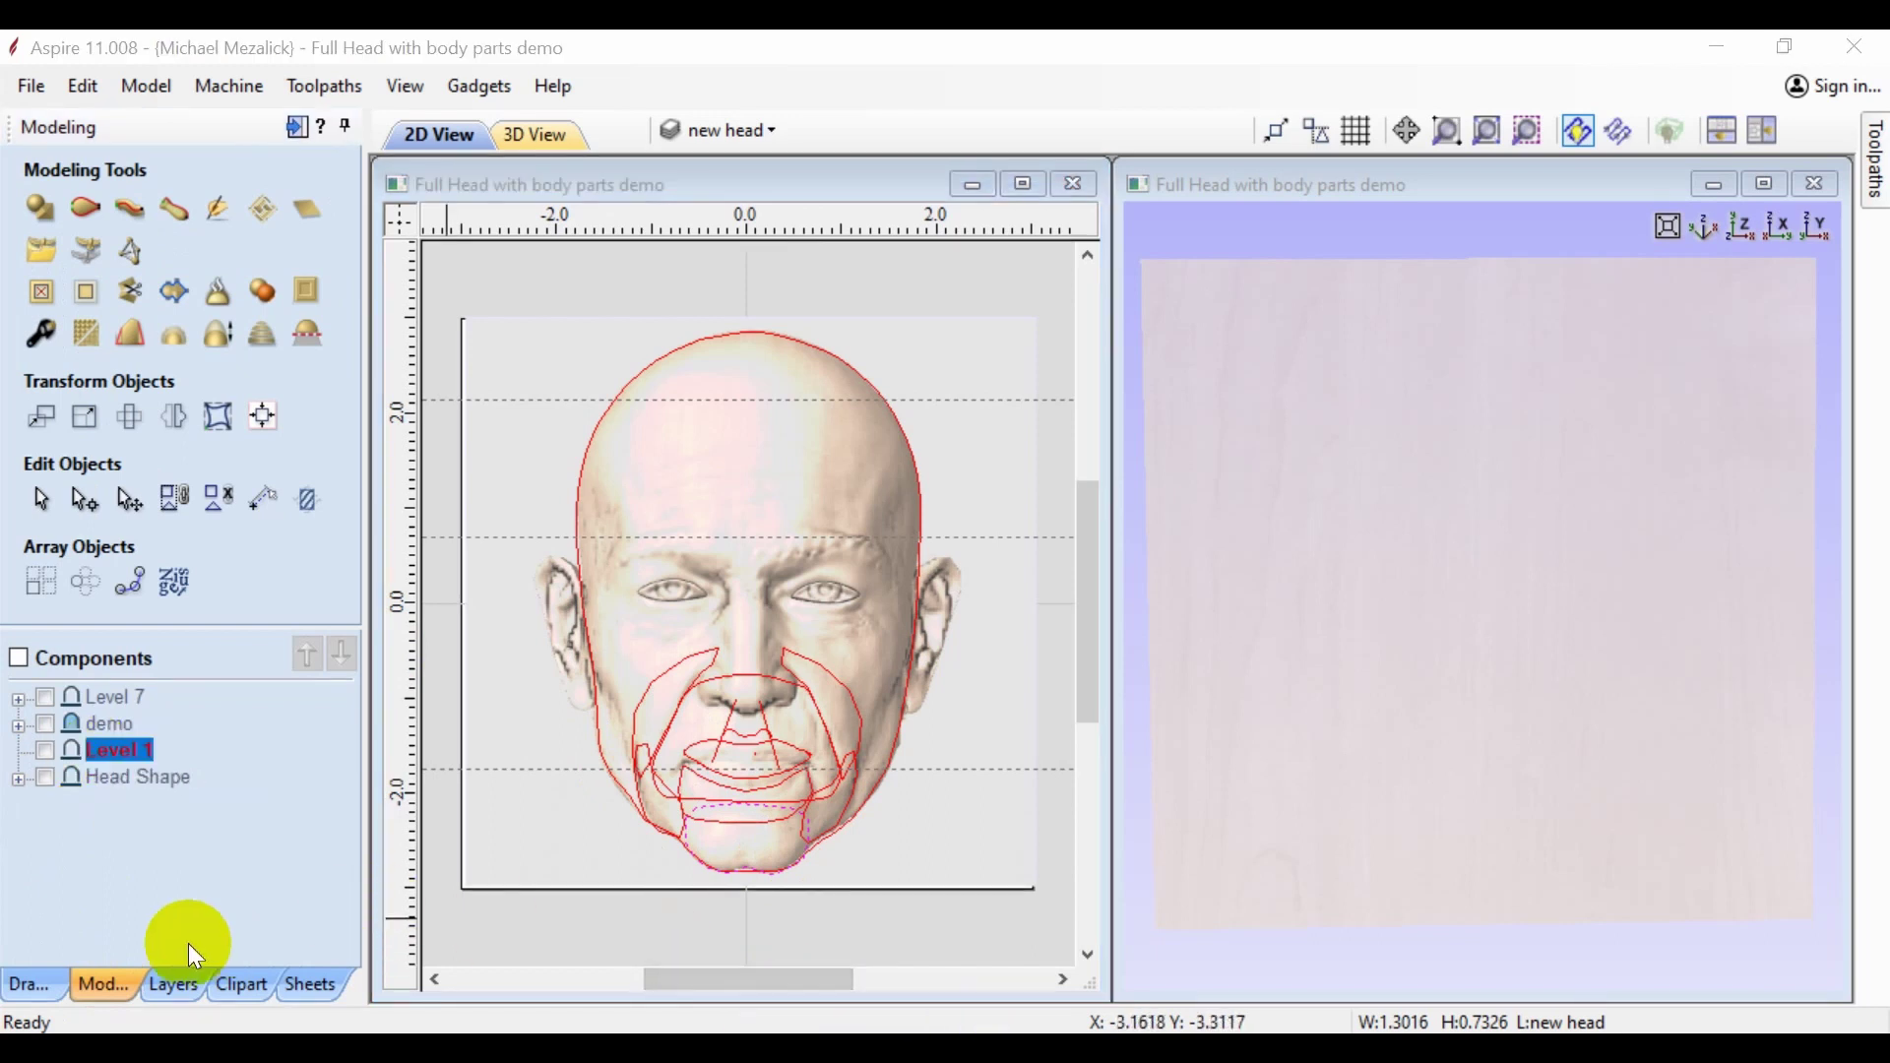
# - Create a round-profile shape with no height limit from the two curved cheek vectors beside the nose, using the Merge combine mode
pyautogui.click(657, 676)
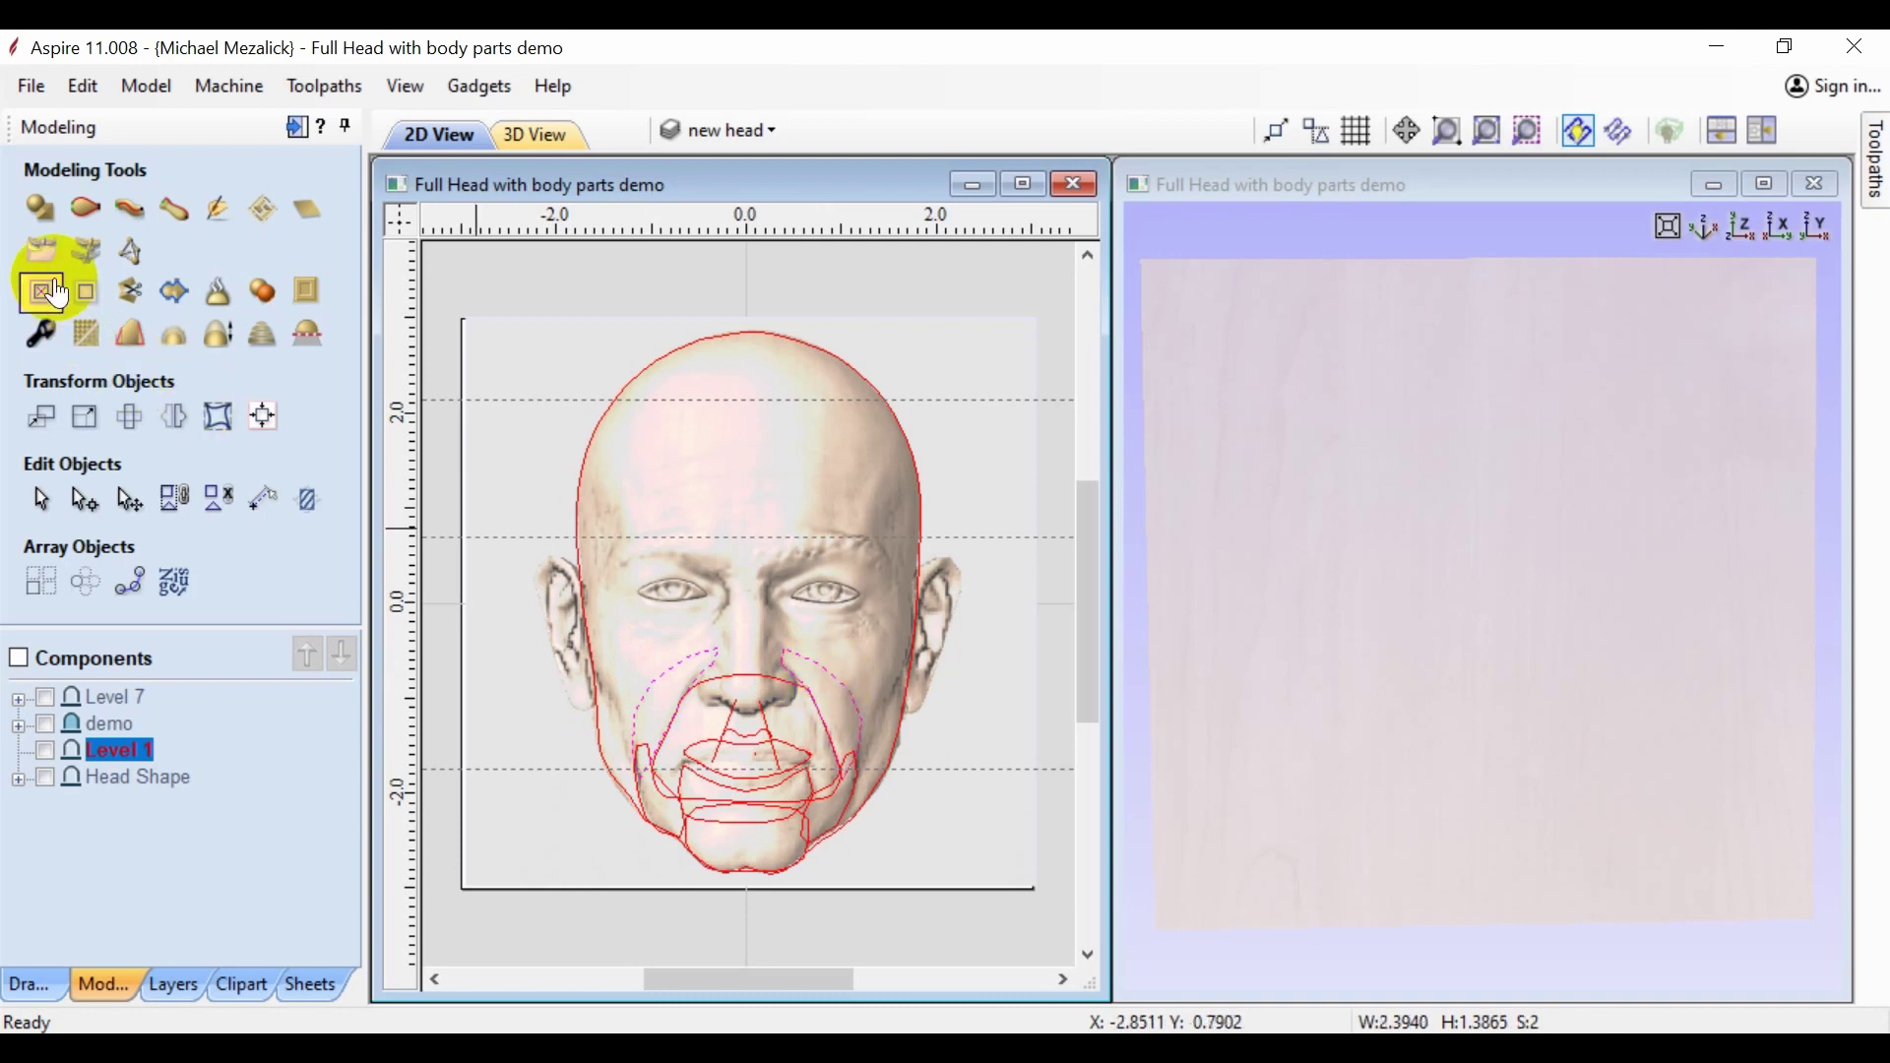
pyautogui.click(39, 209)
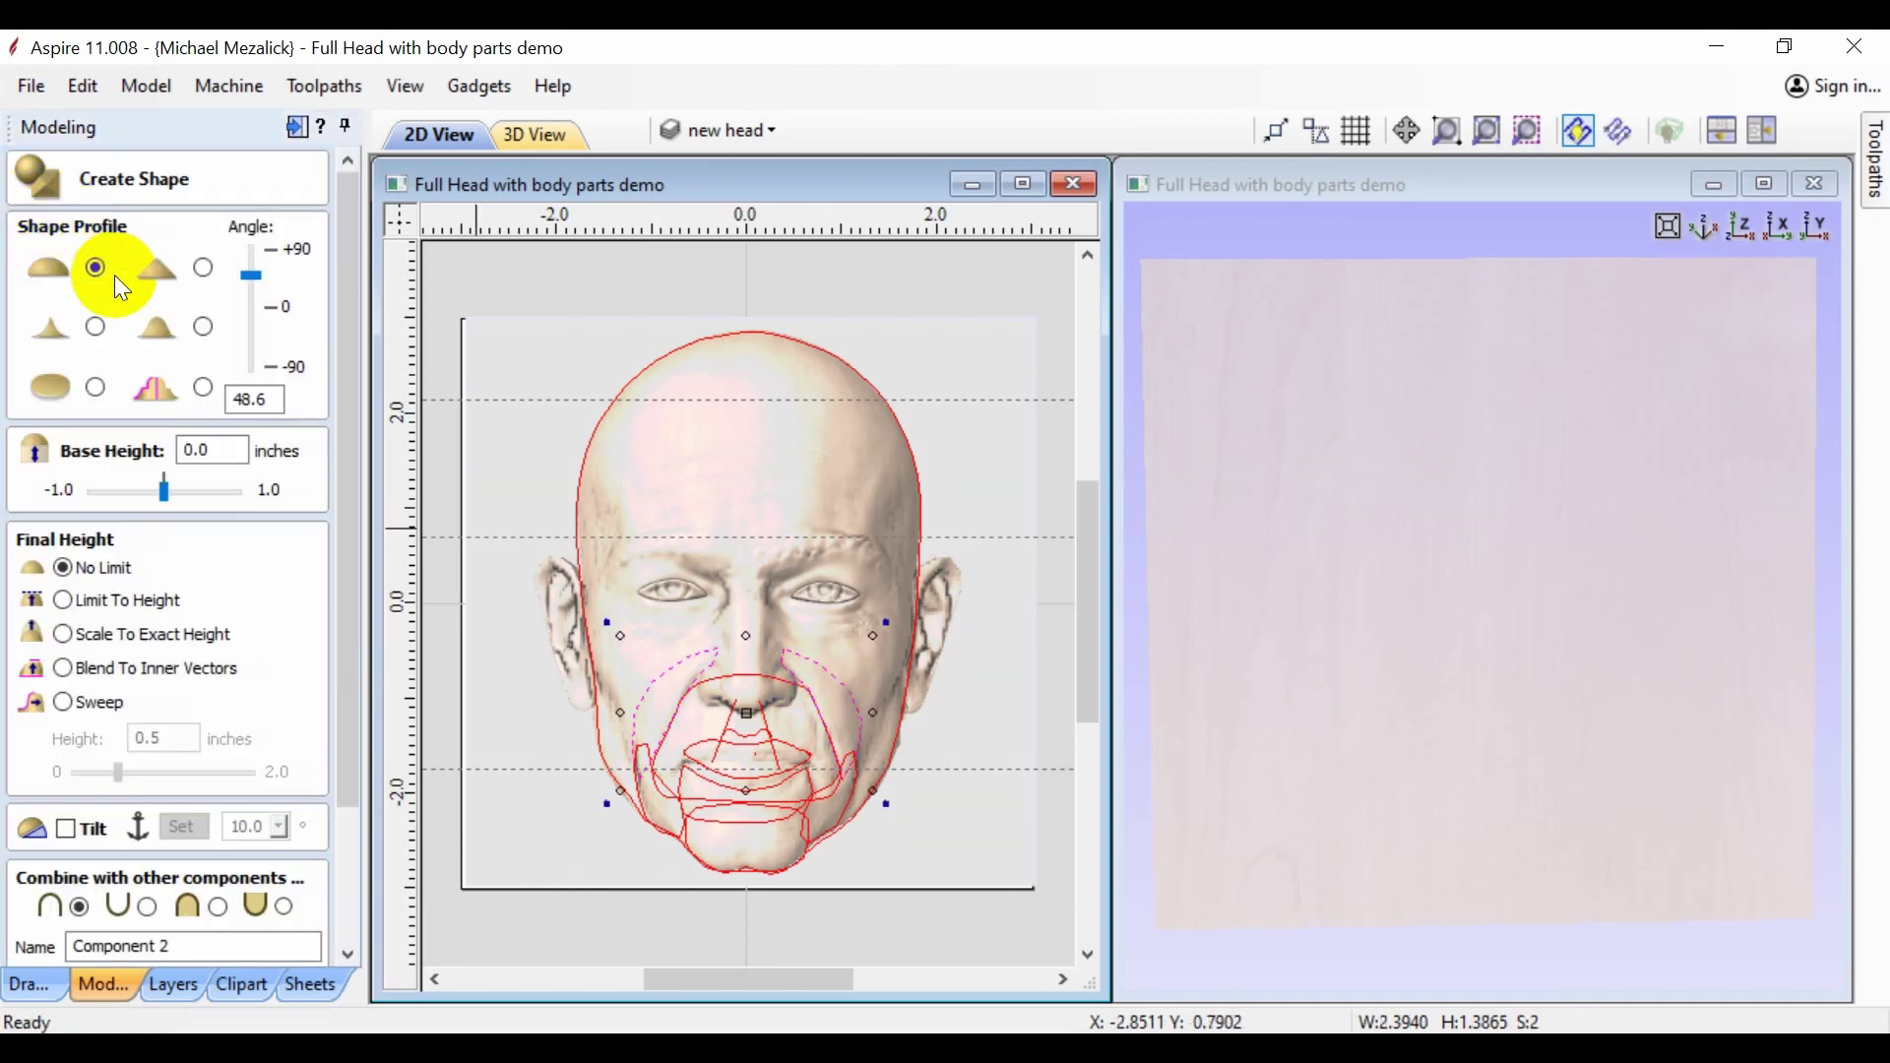
pyautogui.click(220, 907)
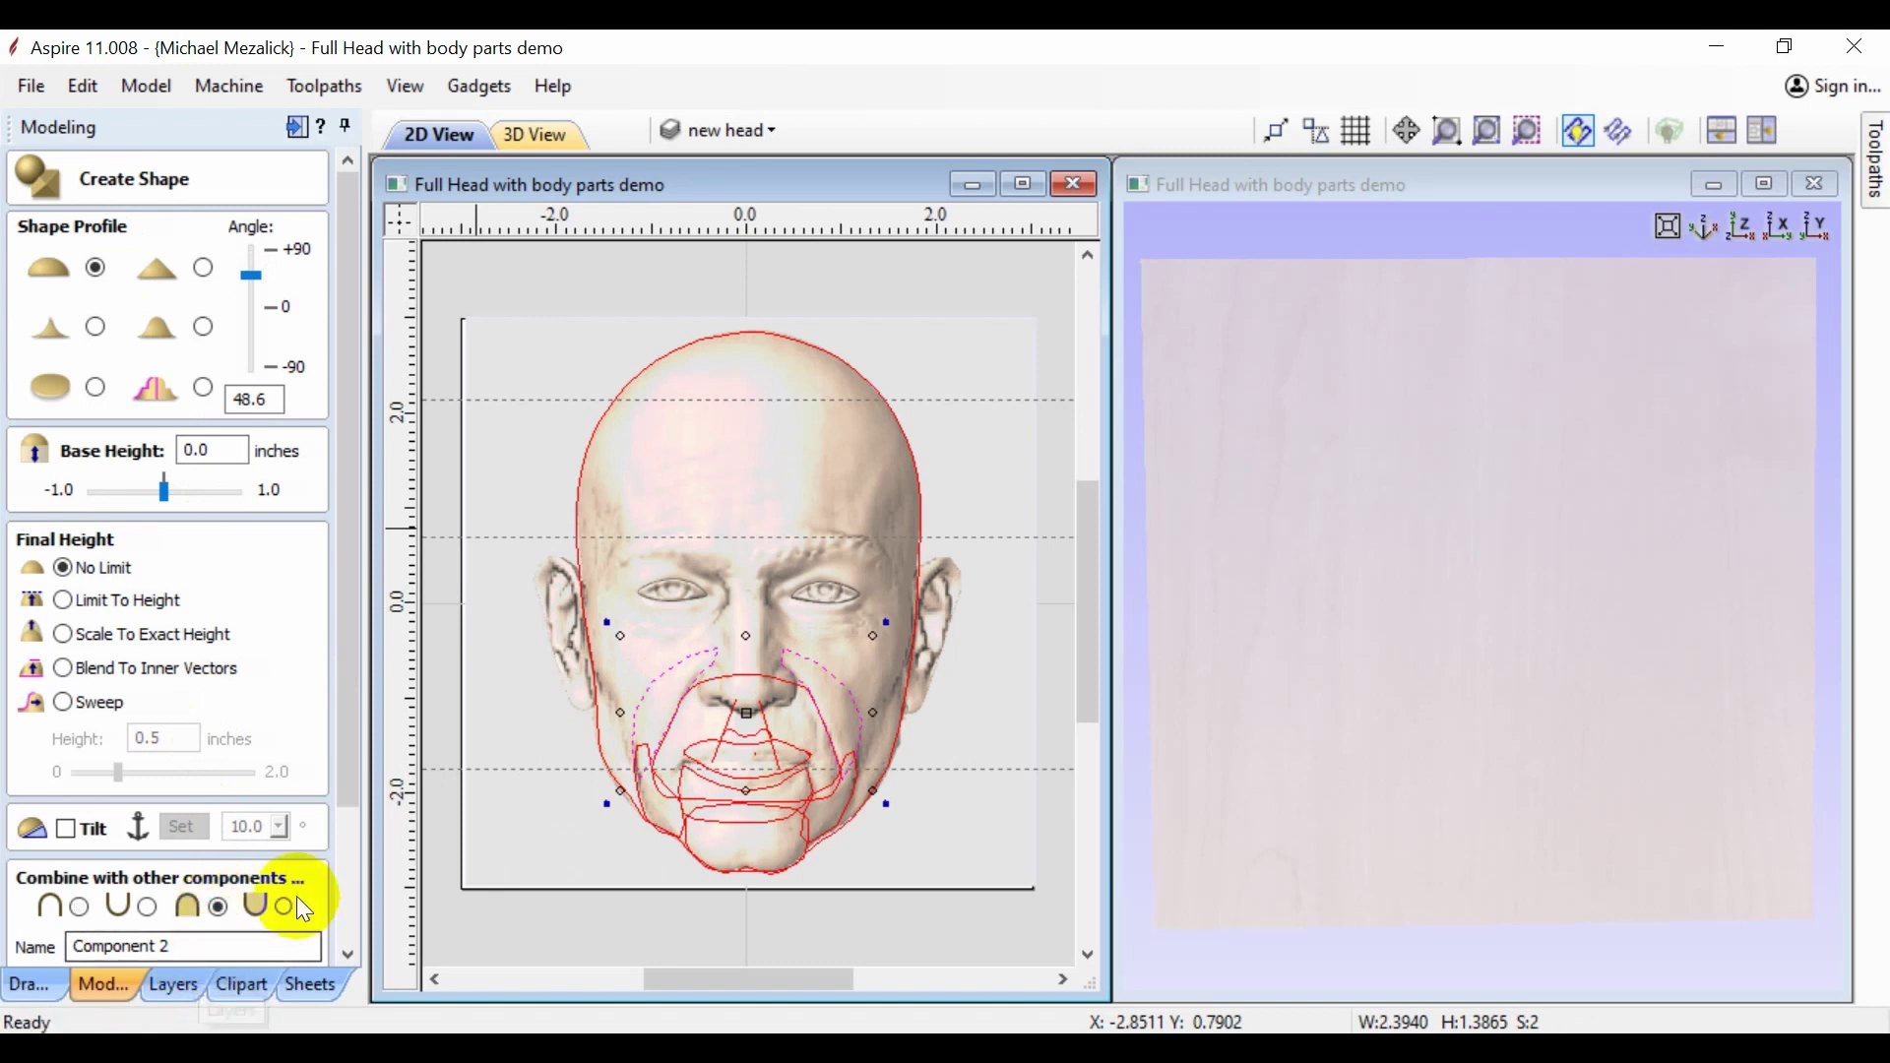
pyautogui.moveTo(354, 784); pyautogui.dragTo(352, 957)
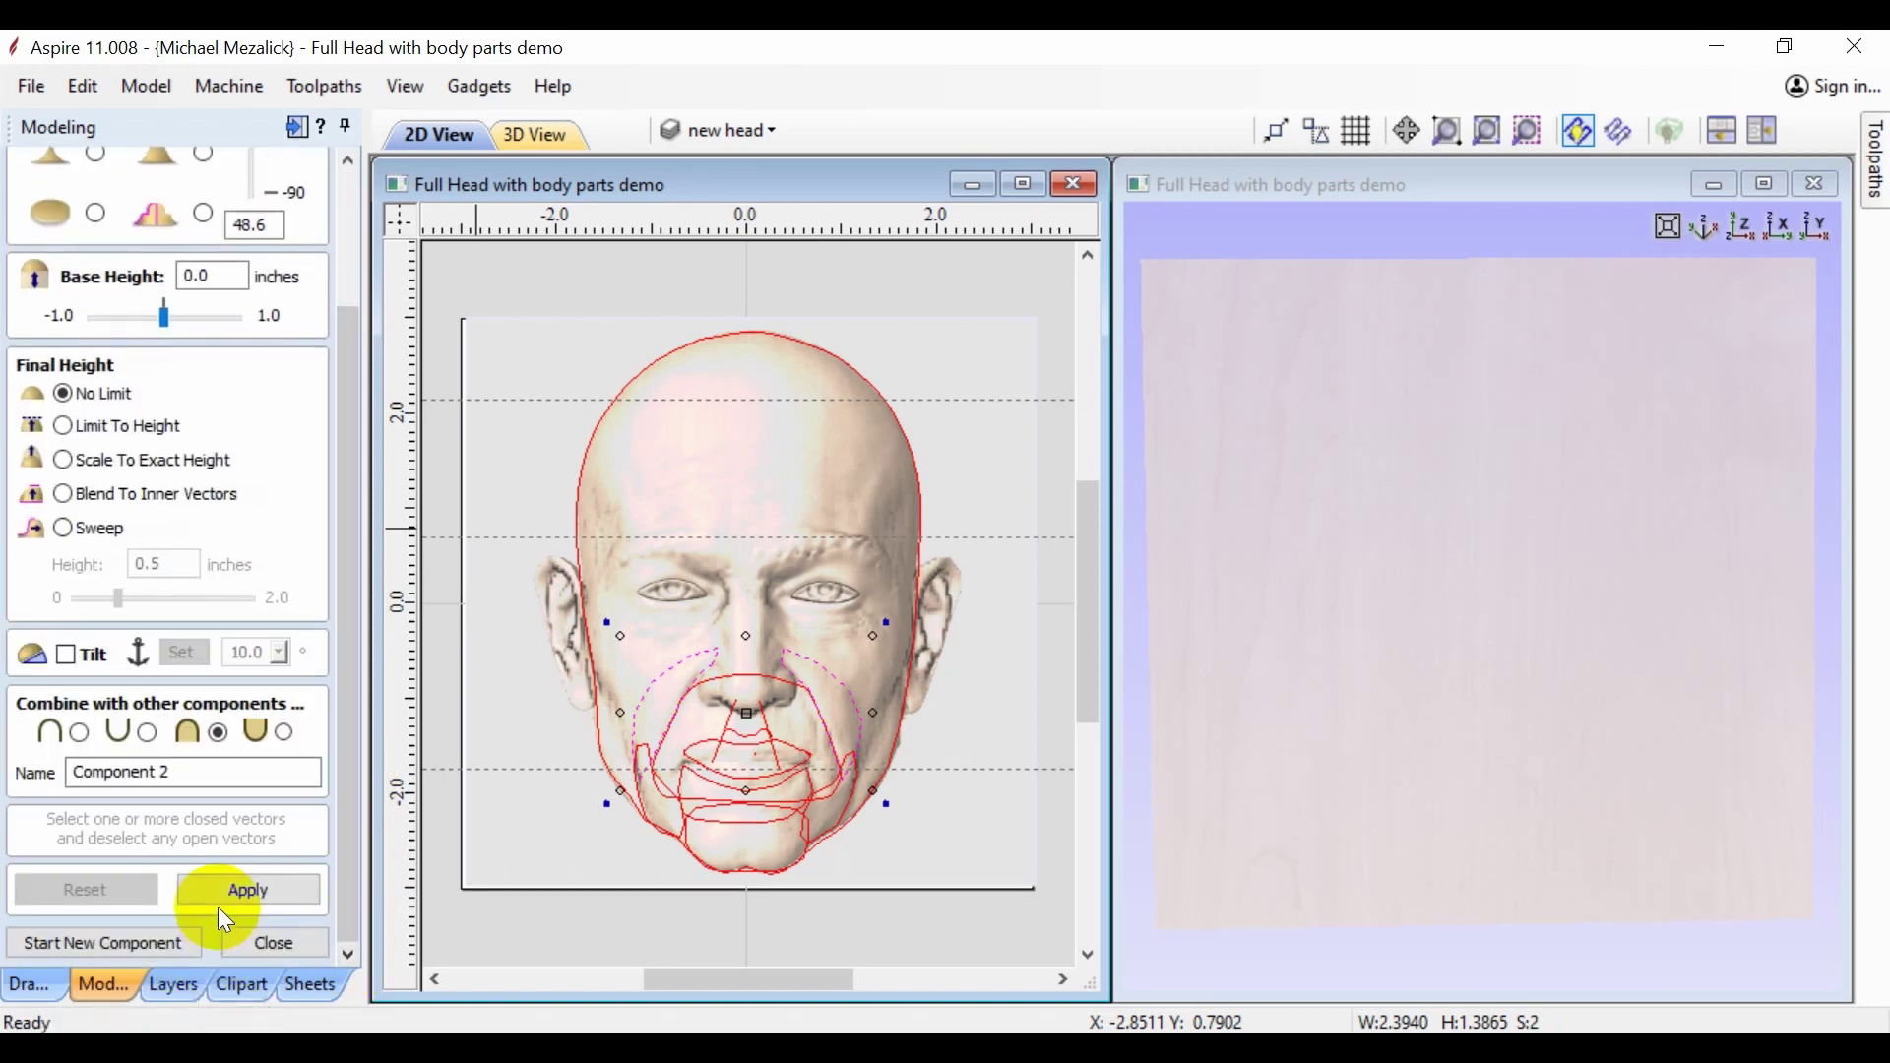
pyautogui.click(242, 892)
pyautogui.click(166, 938)
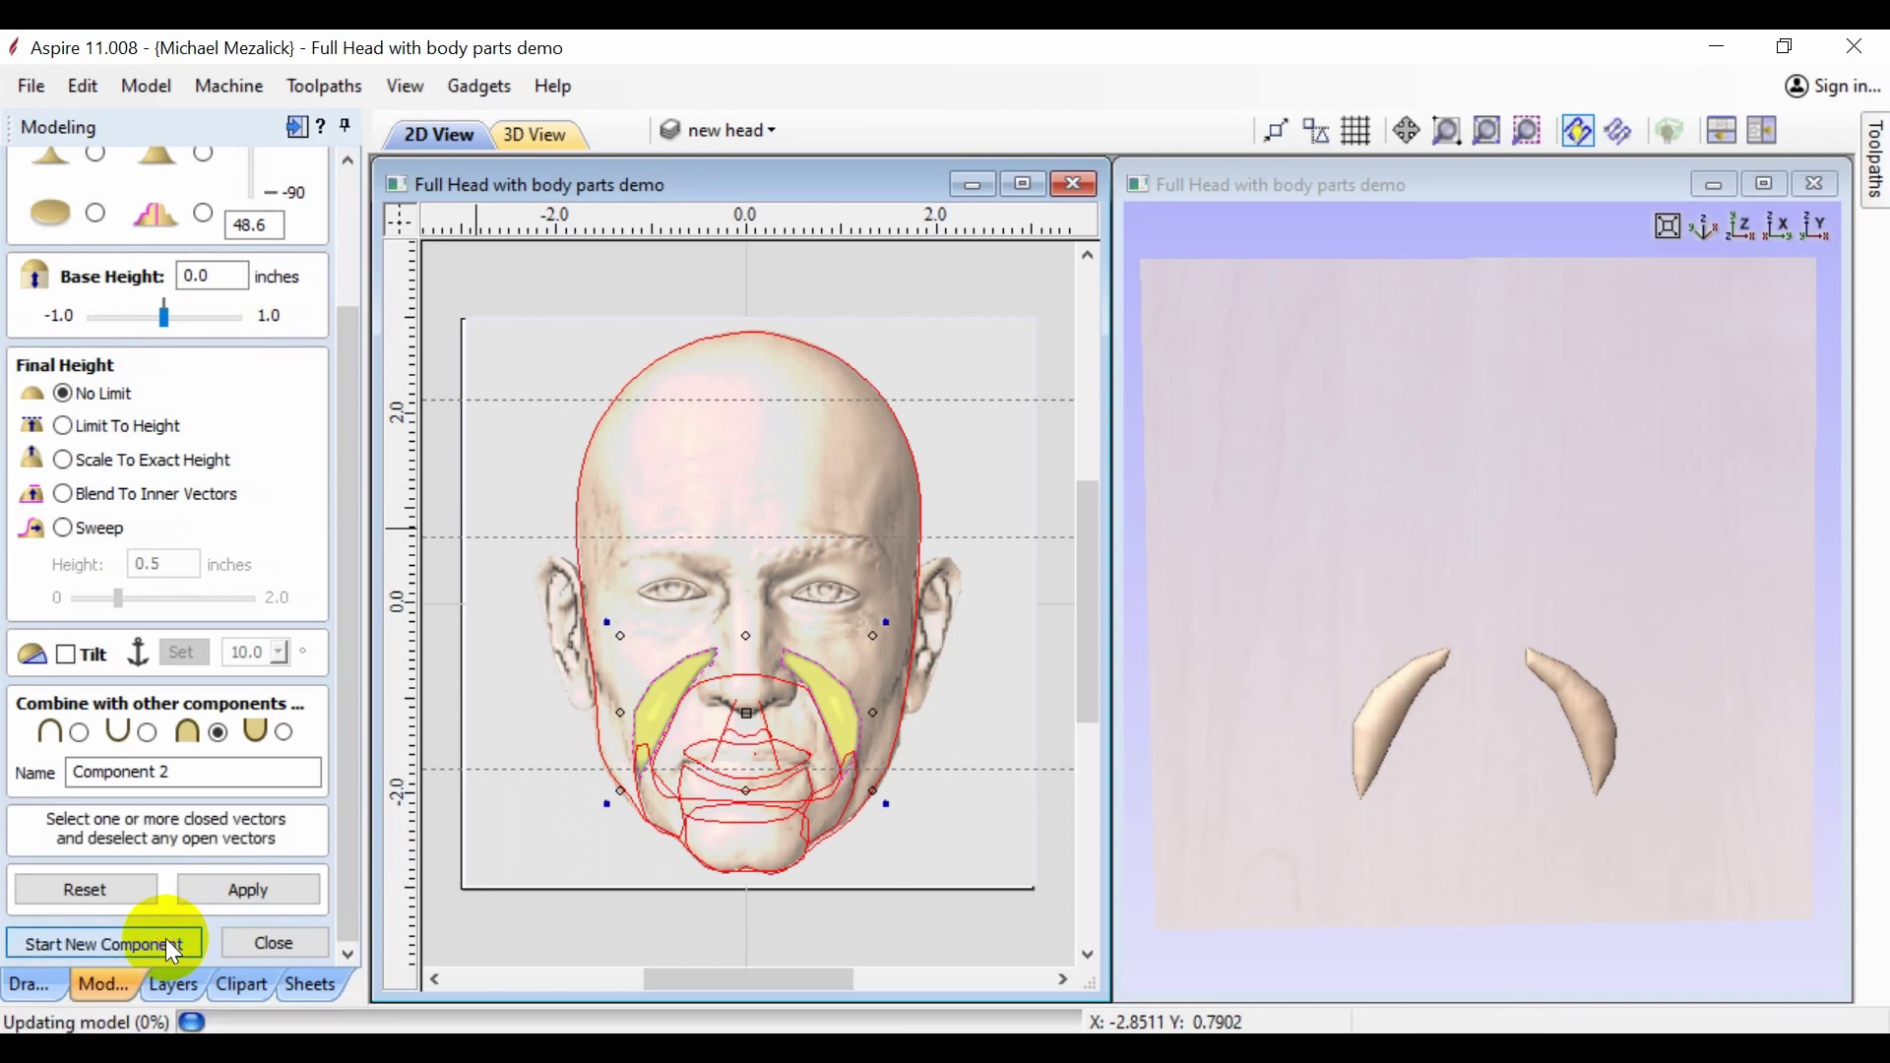
# - Create a separate merged shape component from the two lower cheek vectors beside the chin
pyautogui.click(661, 787)
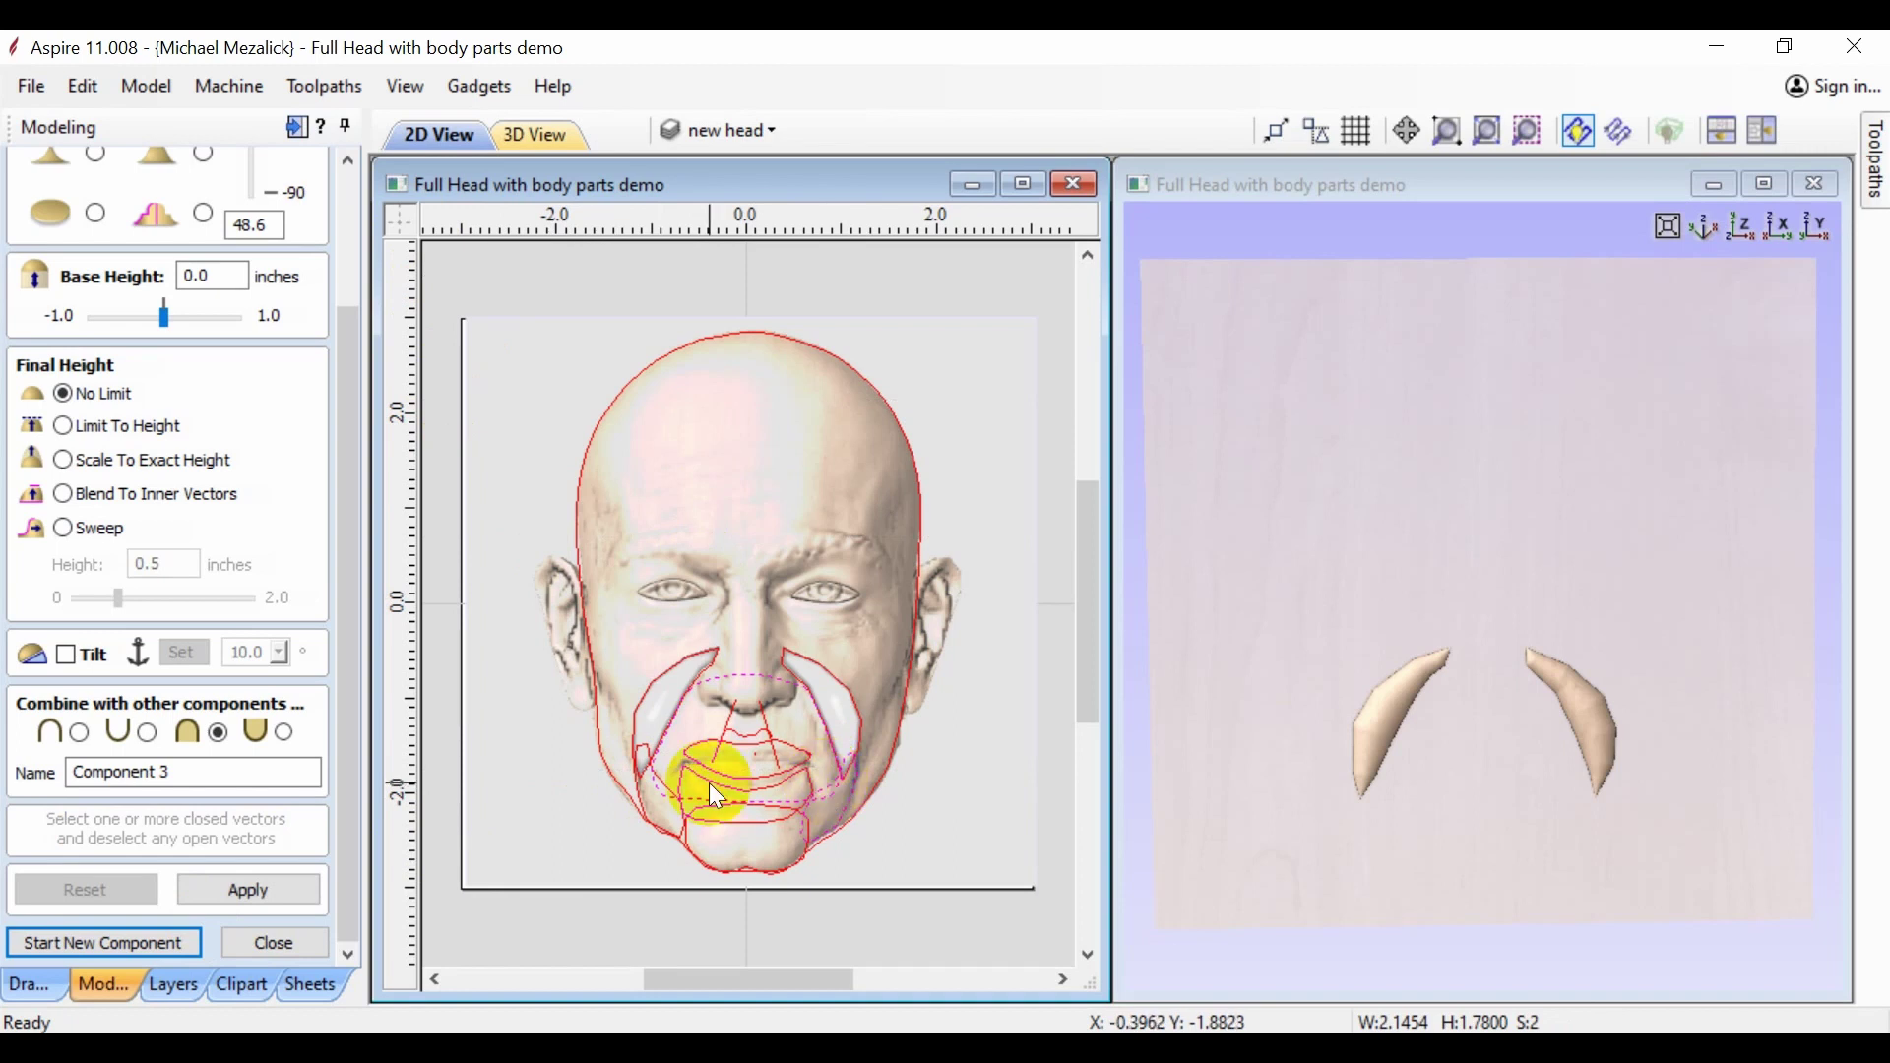
pyautogui.click(665, 783)
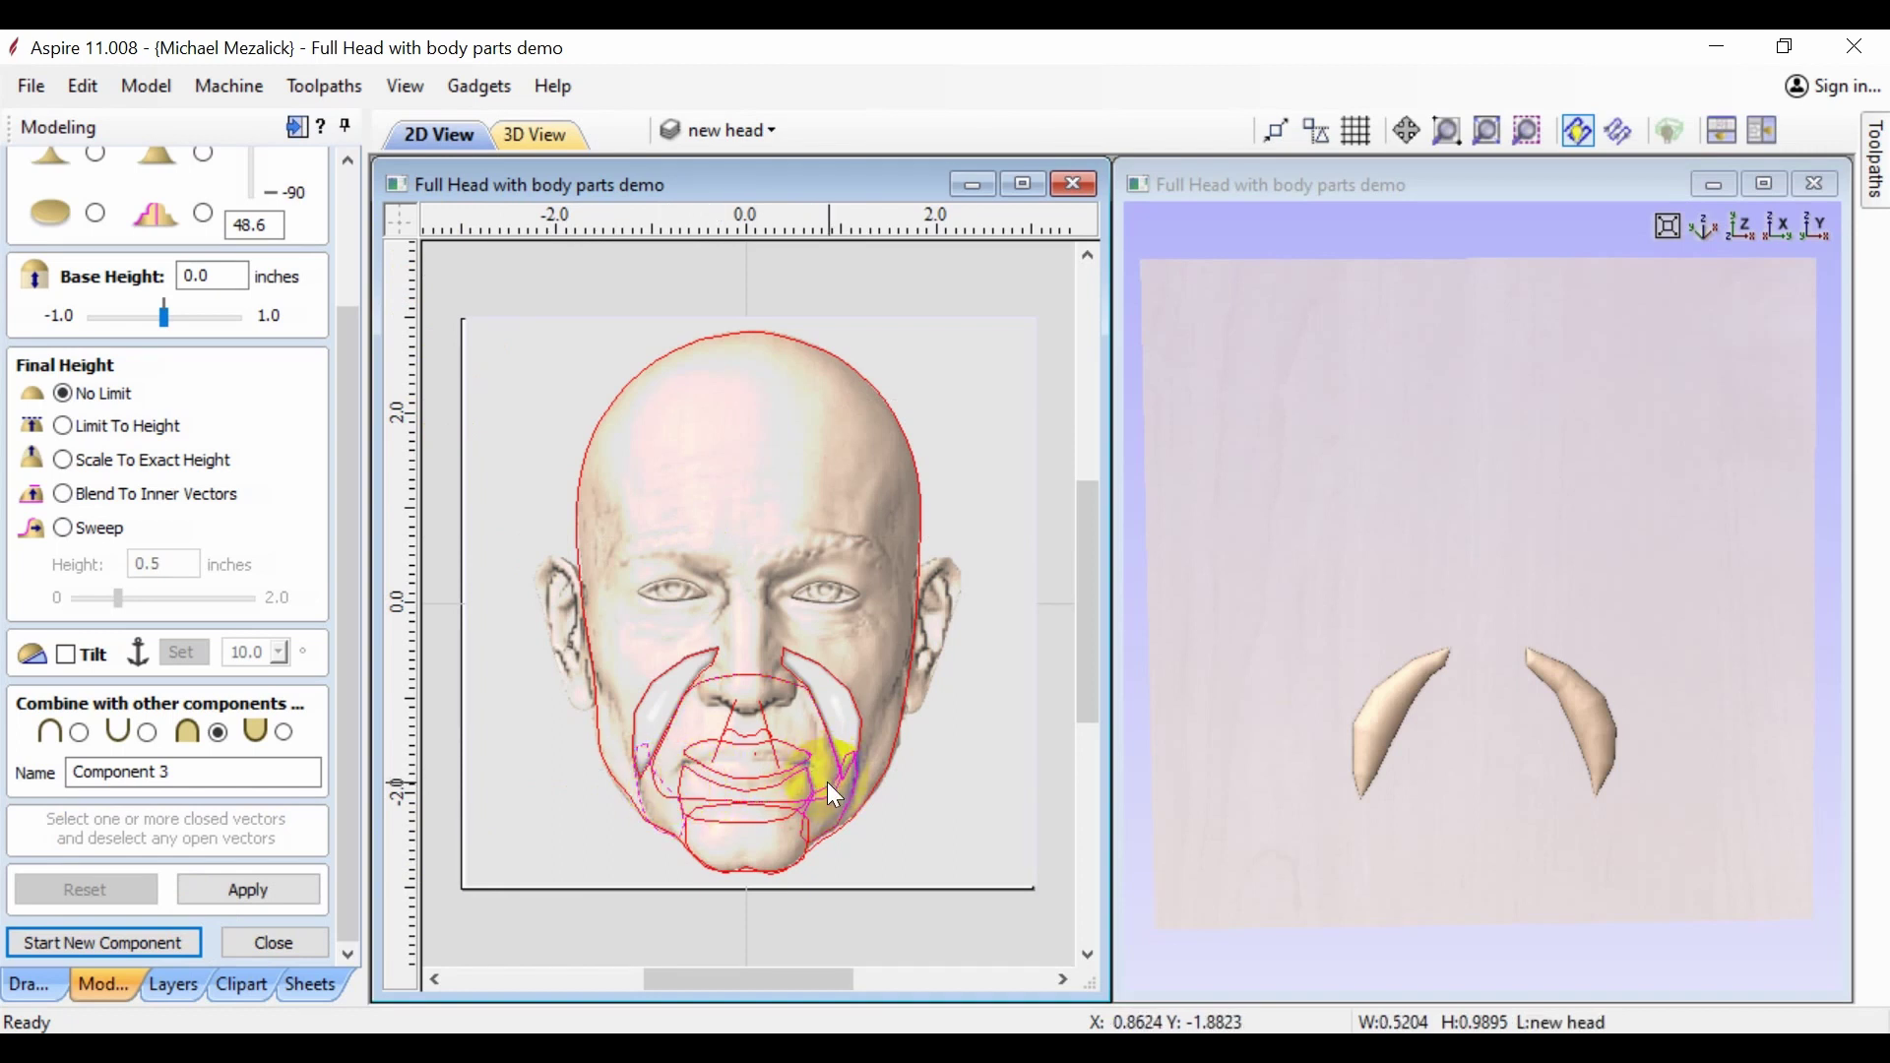
pyautogui.click(266, 886)
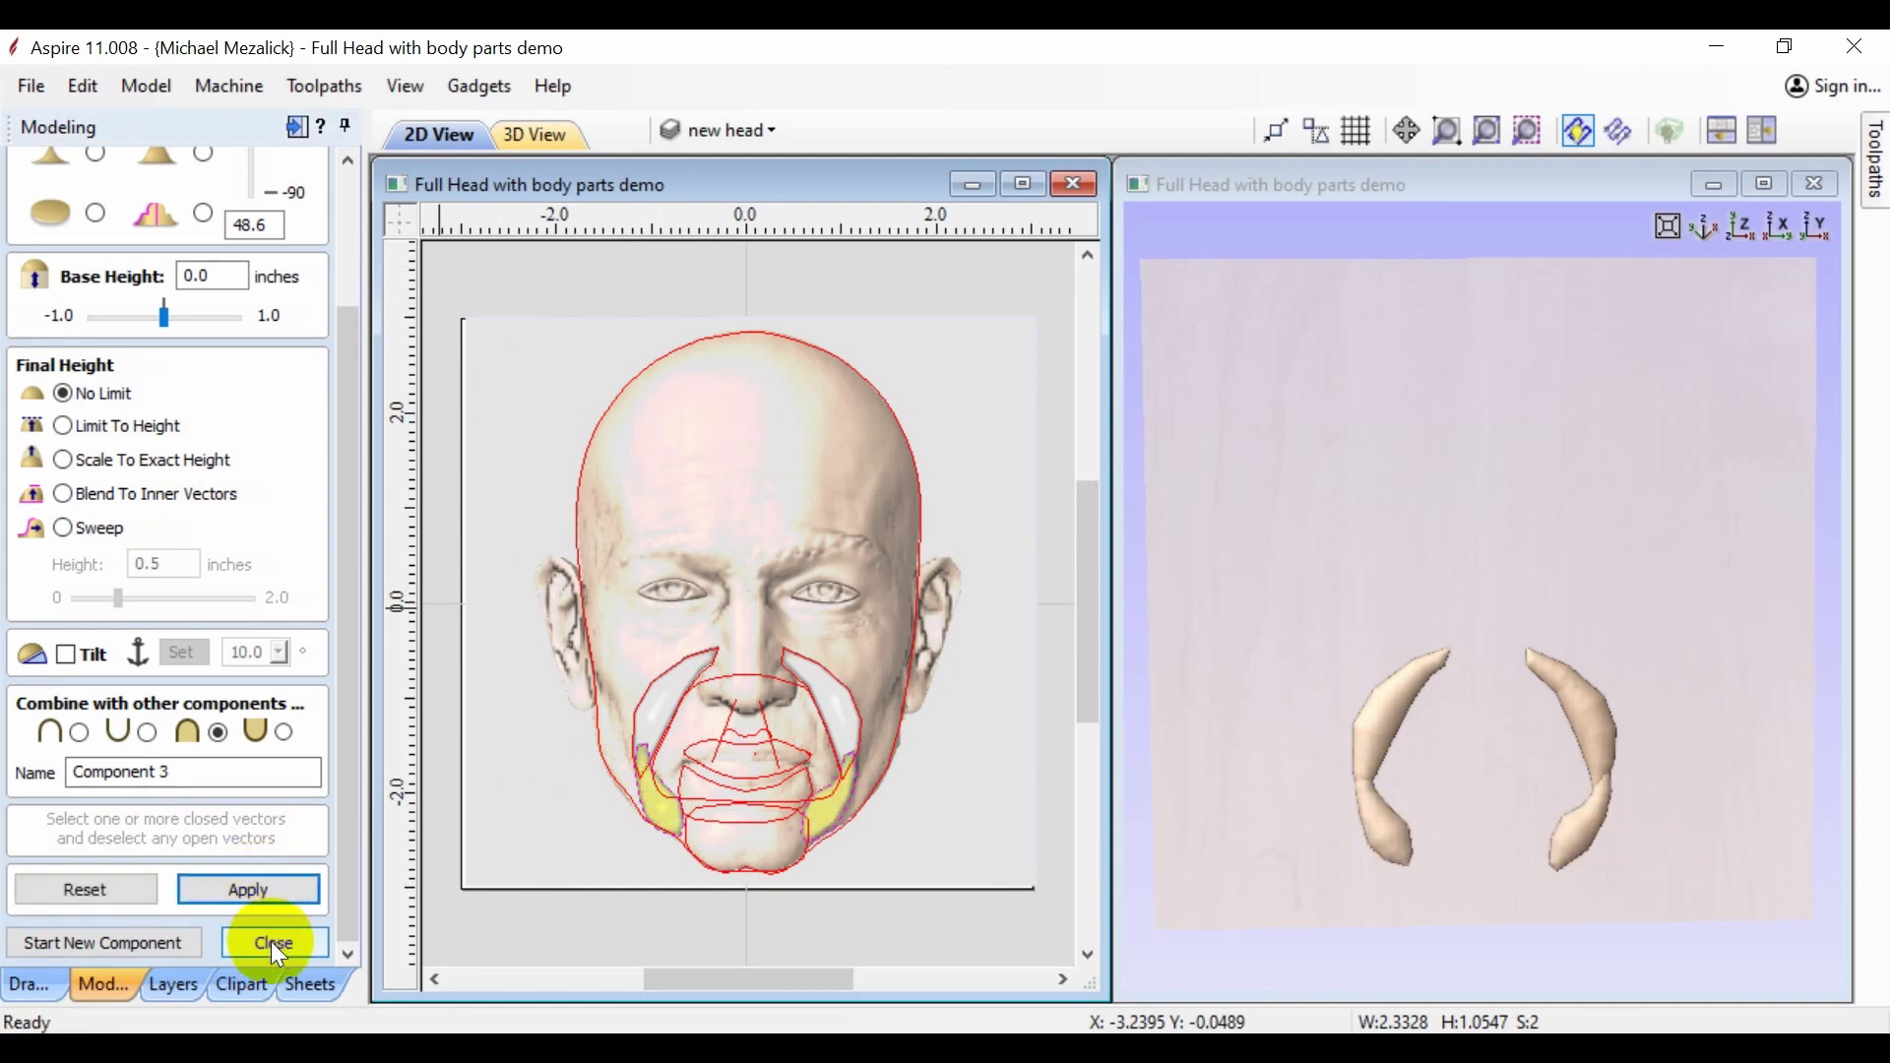
pyautogui.click(172, 937)
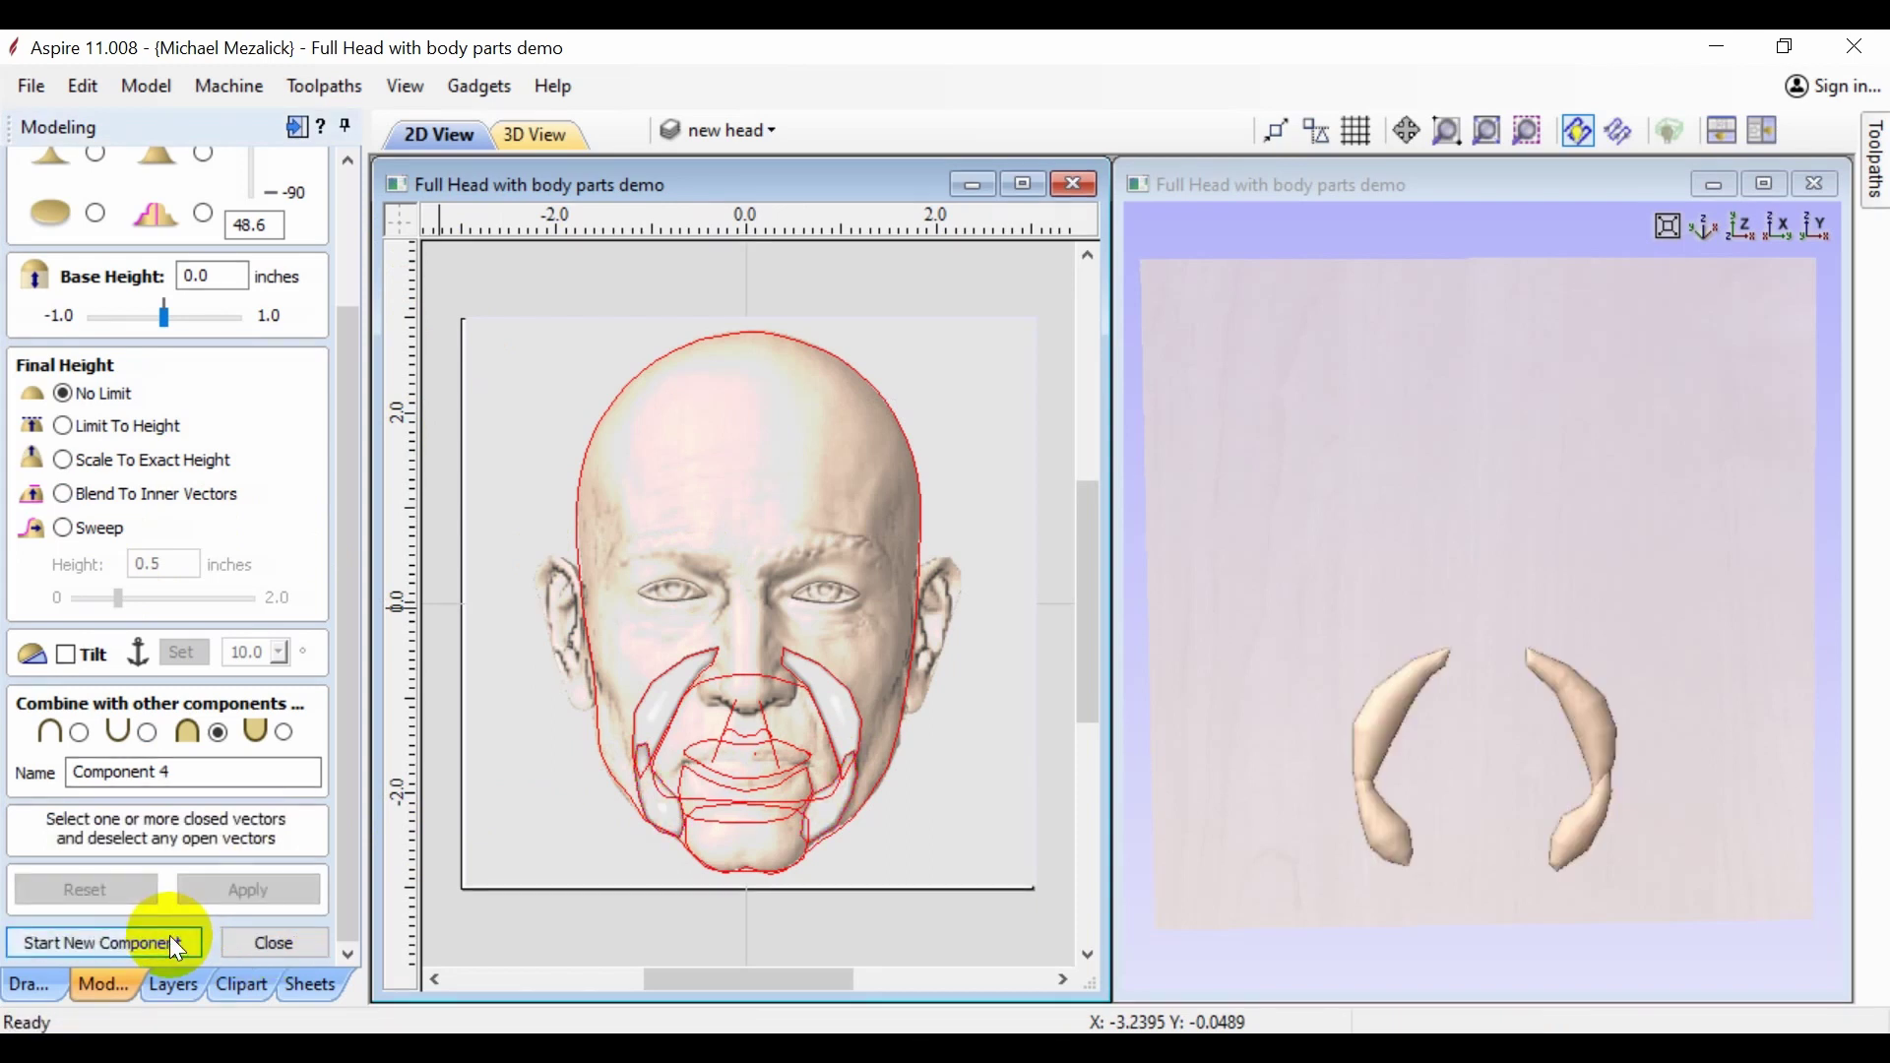
# - Create a separate merged shape component from the large closed vector surrounding the mouth area
pyautogui.click(730, 682)
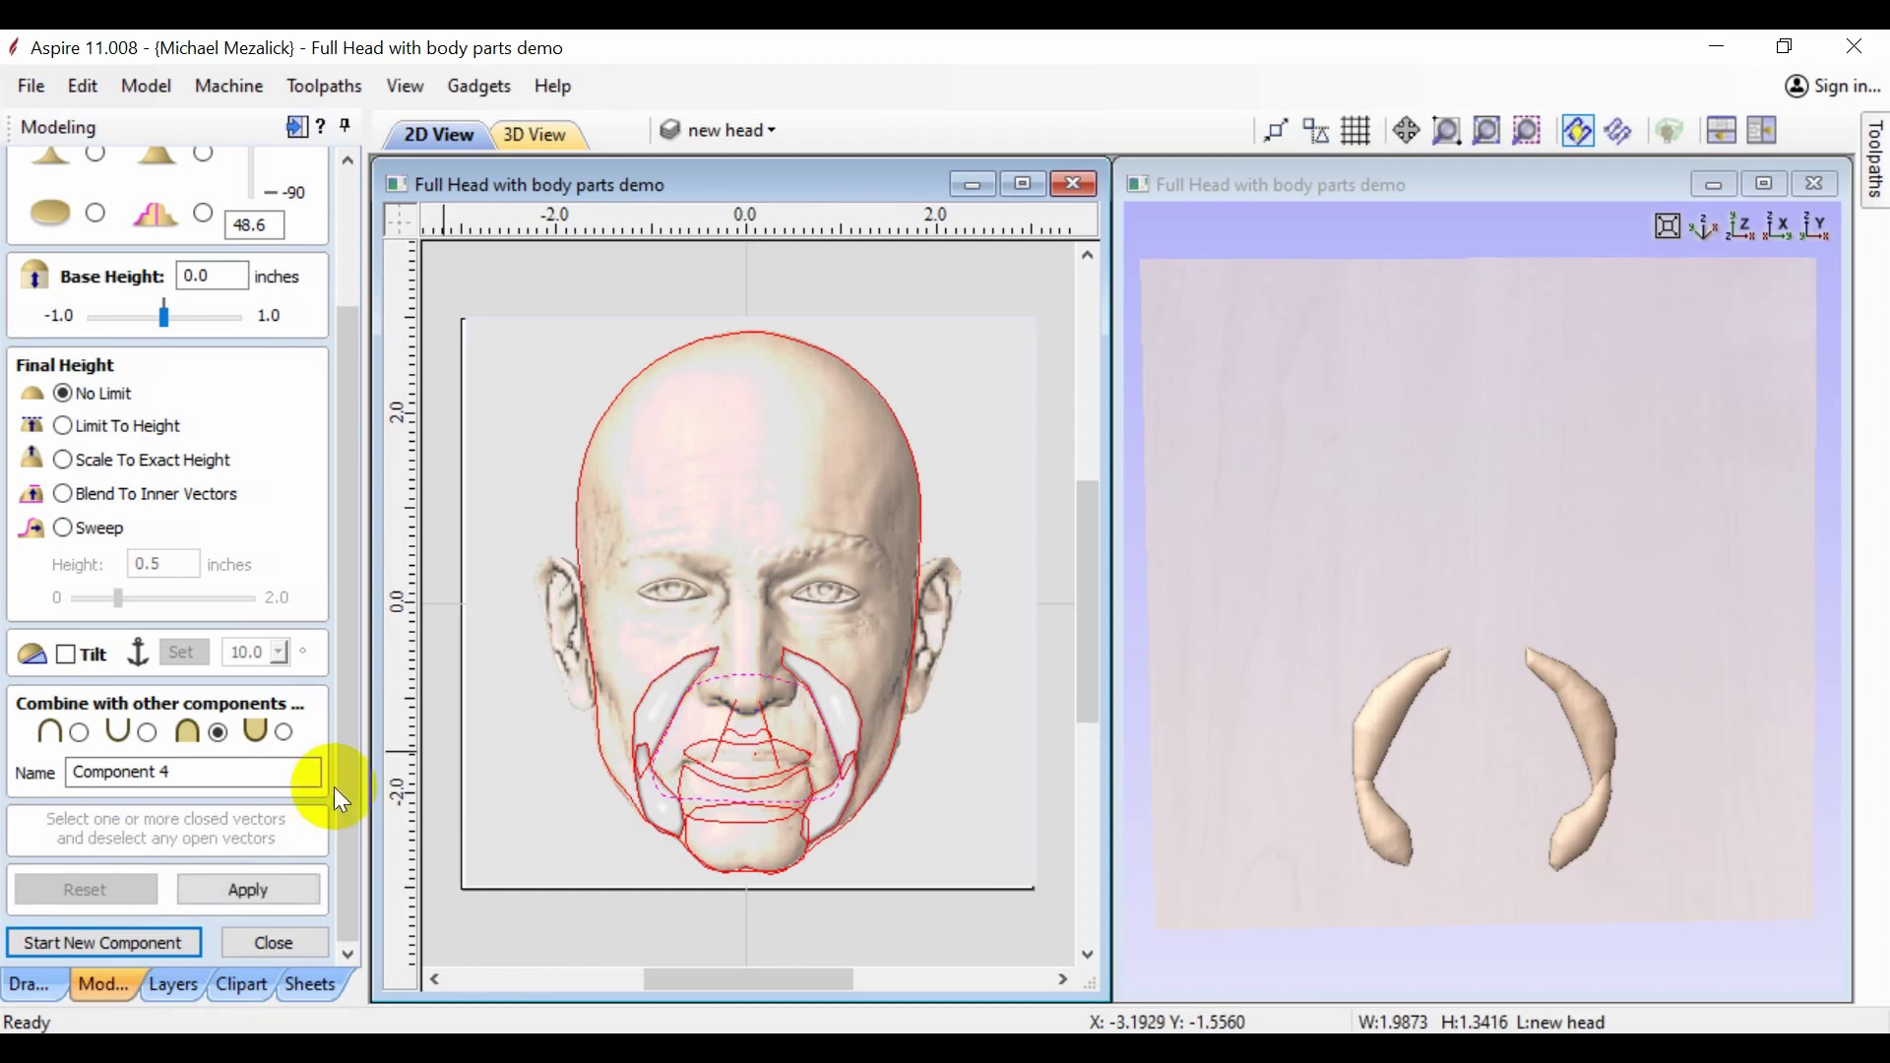
pyautogui.click(270, 891)
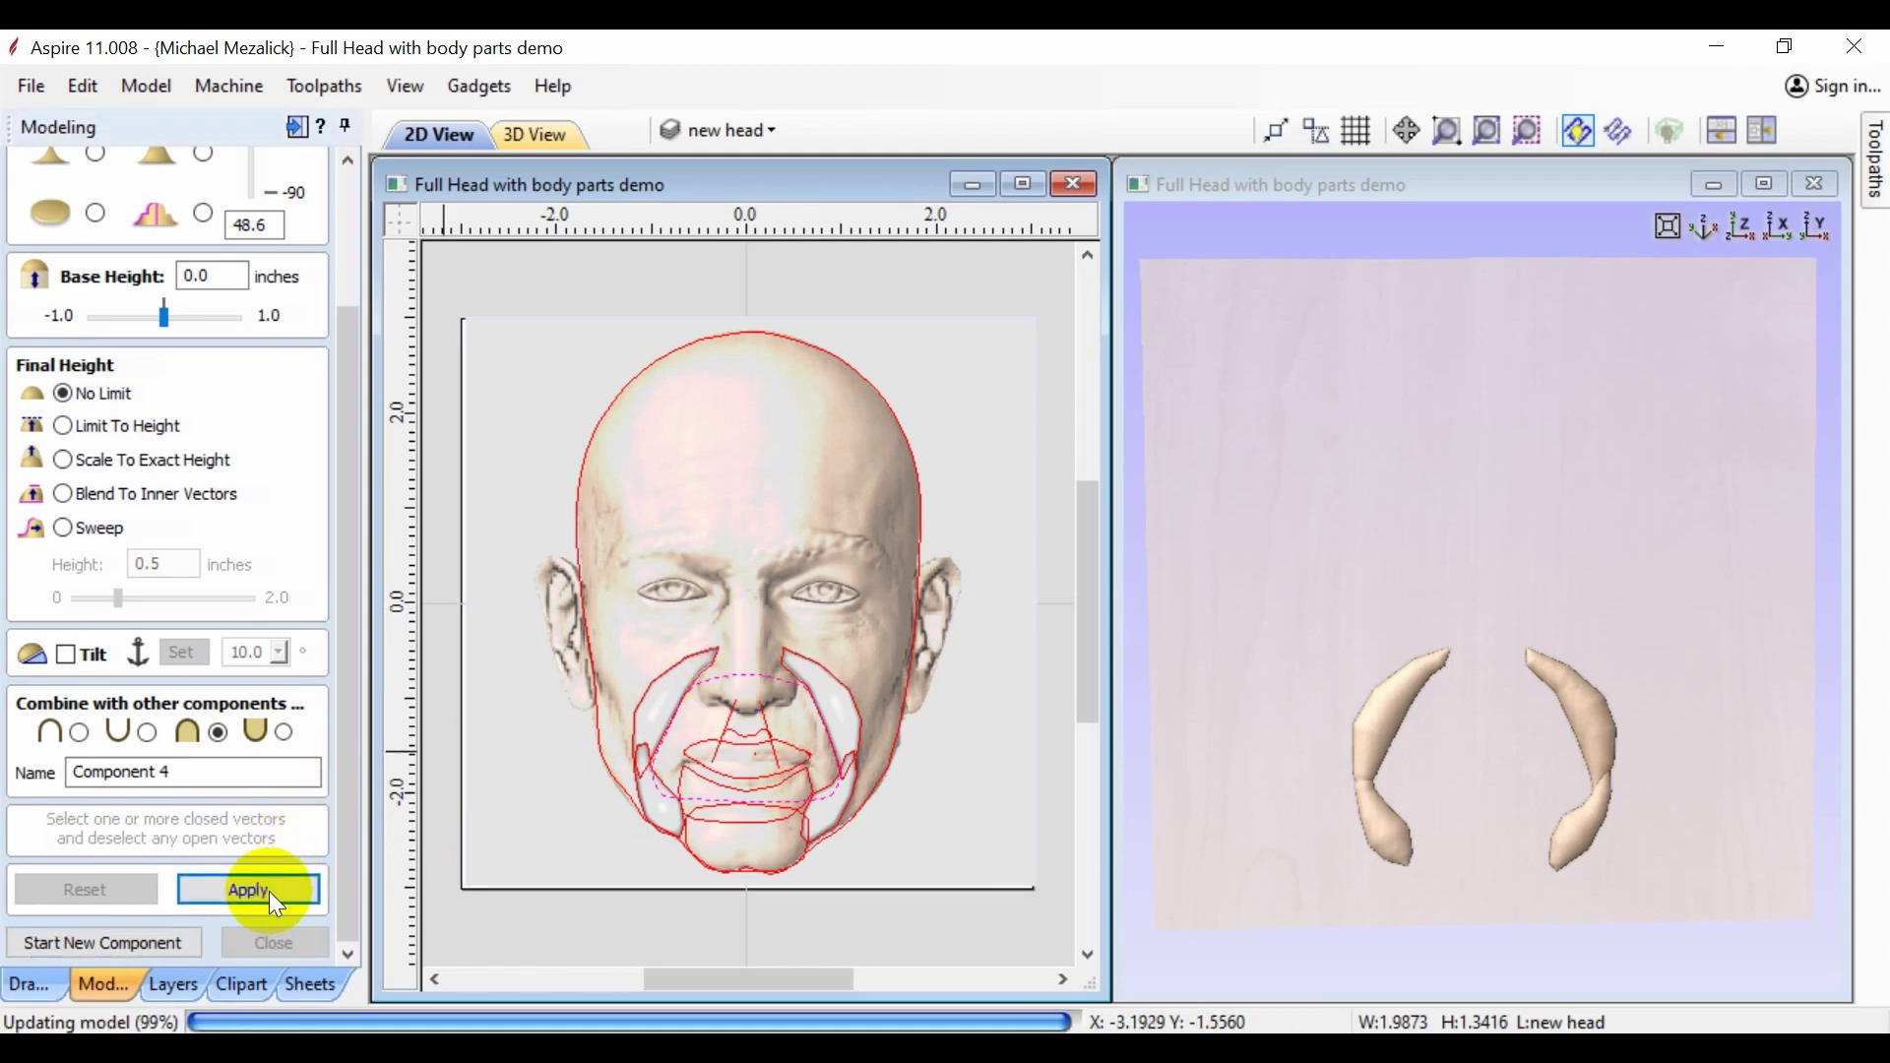
pyautogui.click(183, 943)
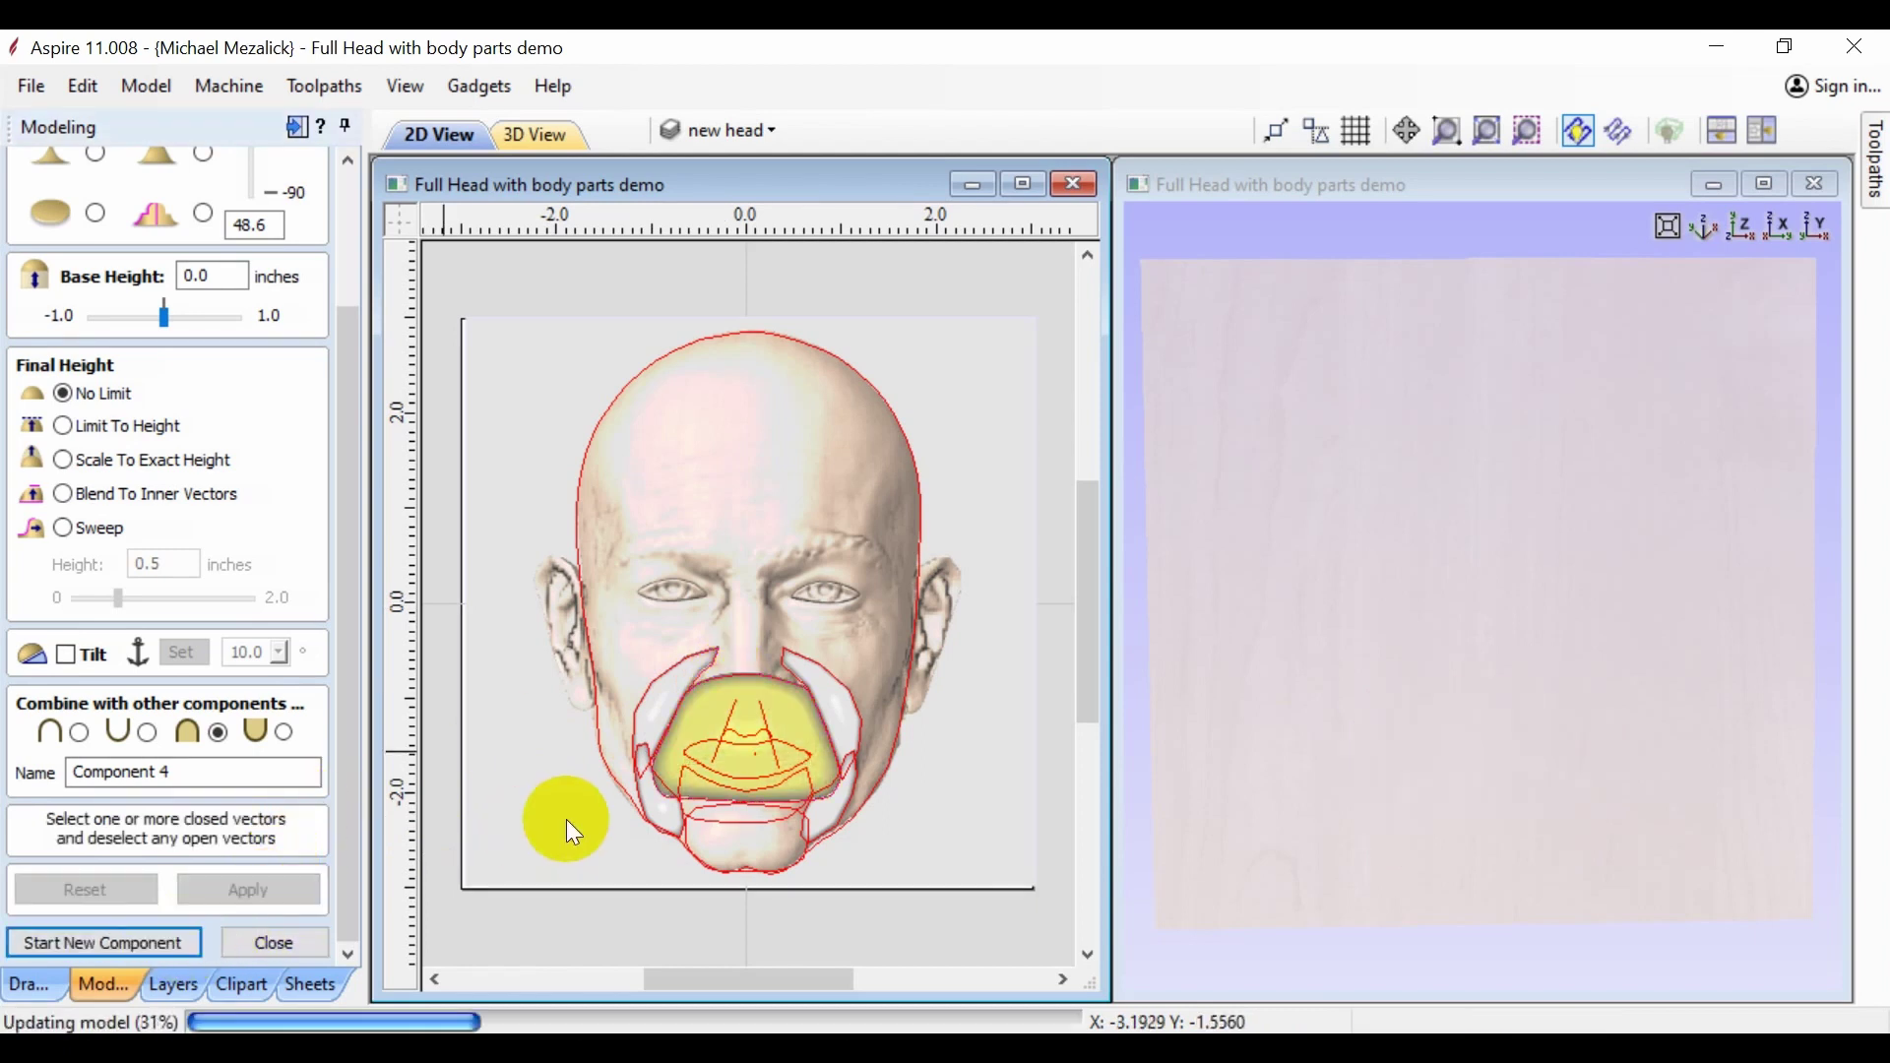
# - Create a separate merged shape component from the closed vector between the lower lip and the chin
pyautogui.click(709, 788)
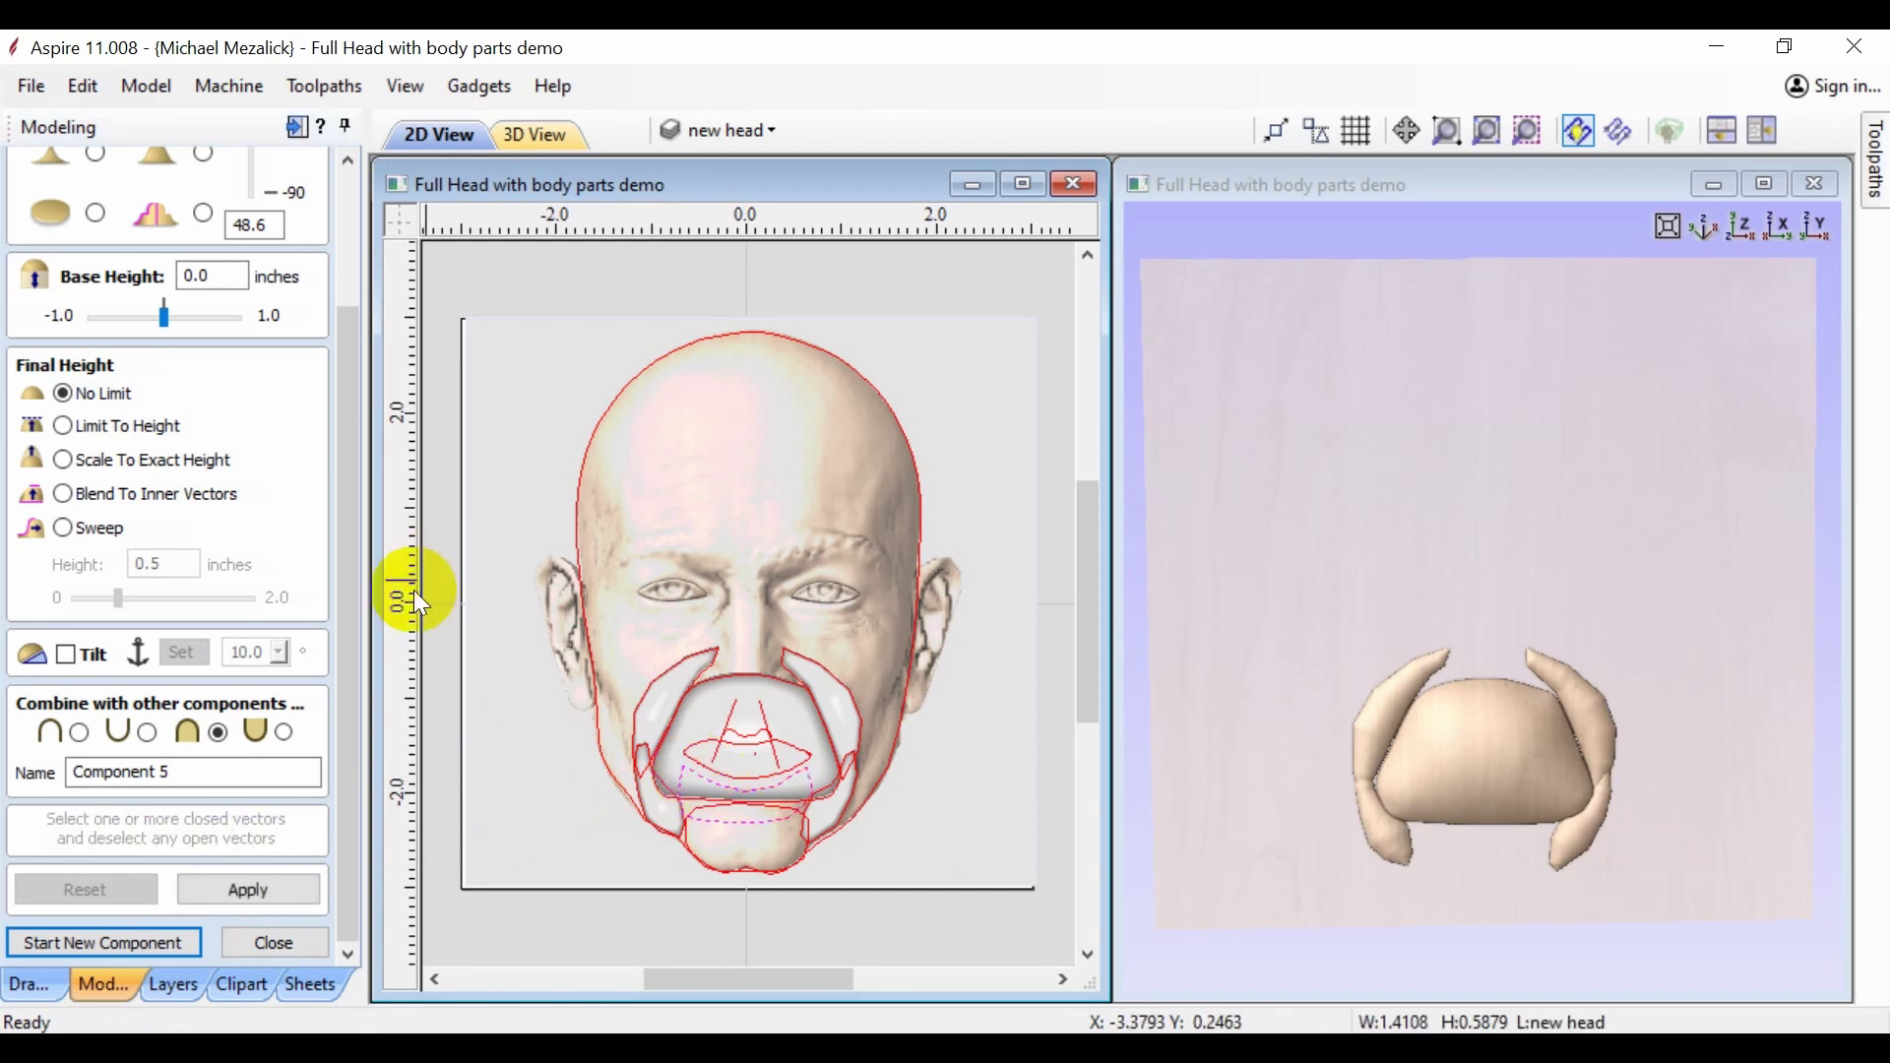
pyautogui.moveTo(352, 603); pyautogui.dragTo(367, 652)
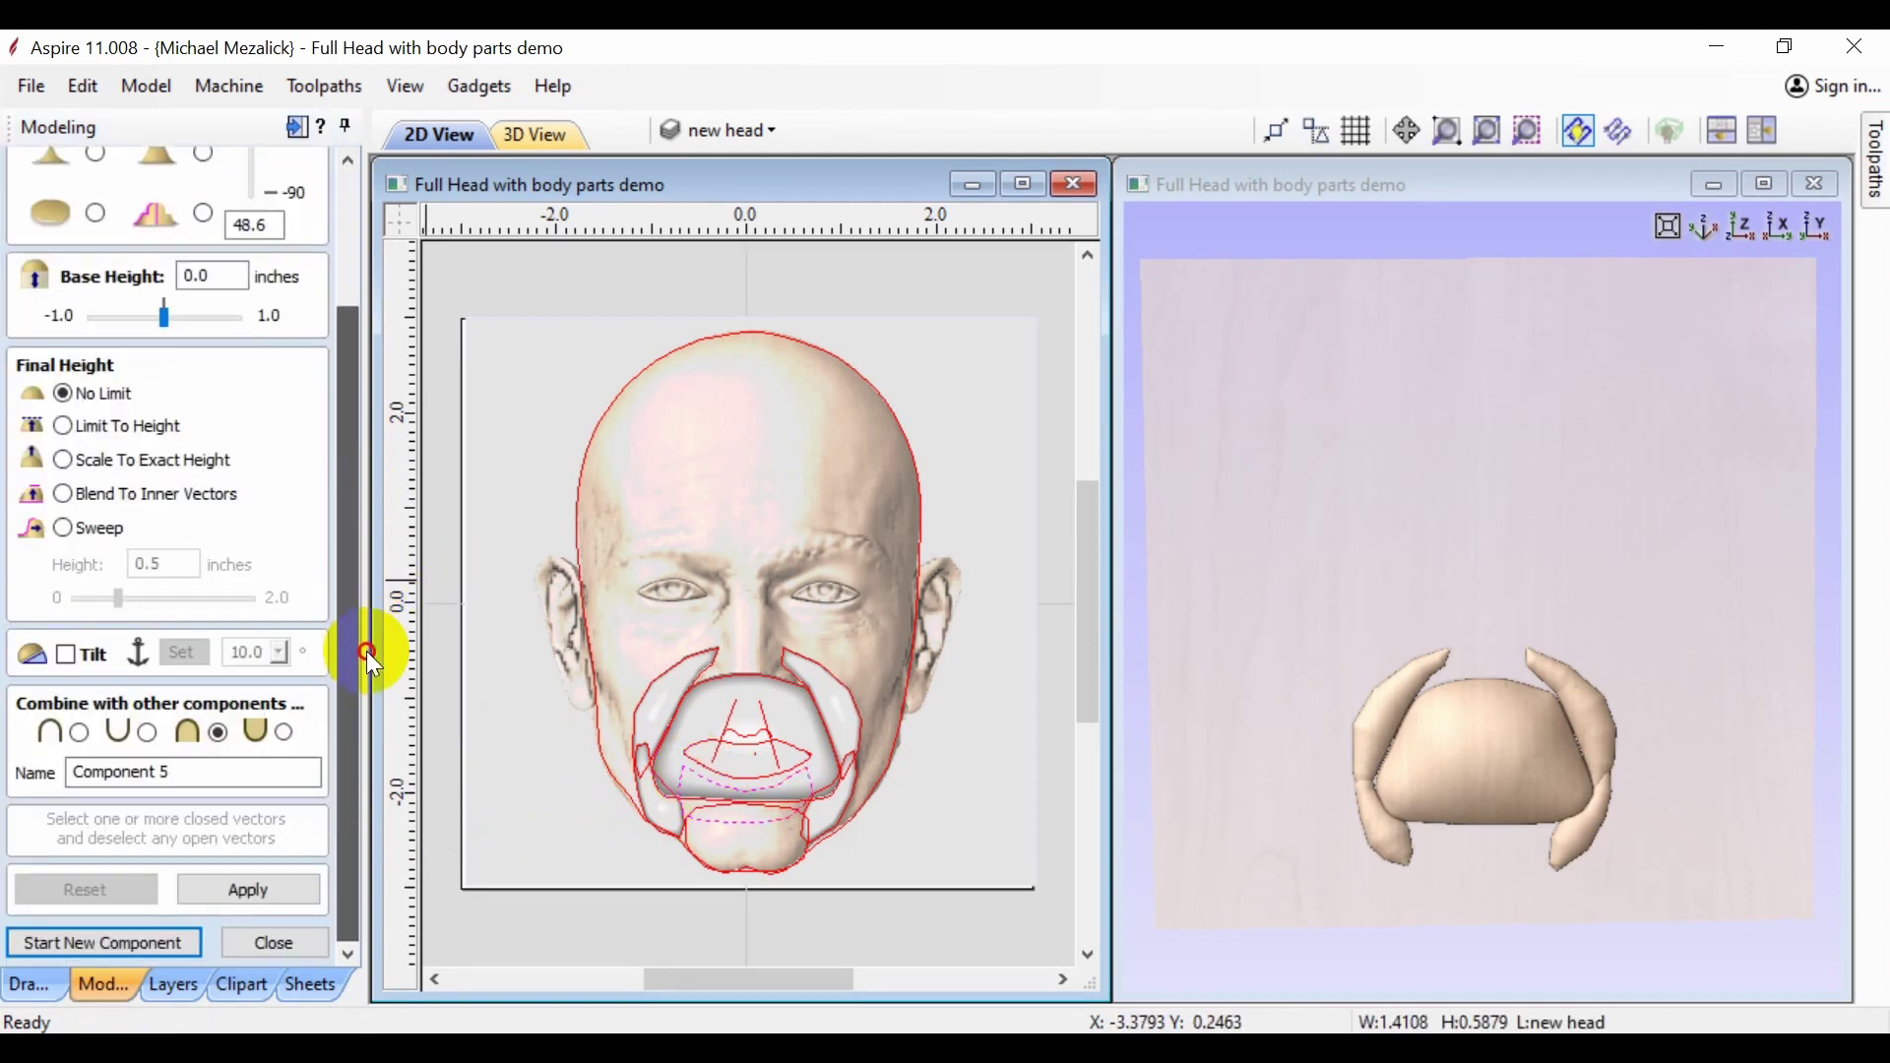
pyautogui.click(258, 882)
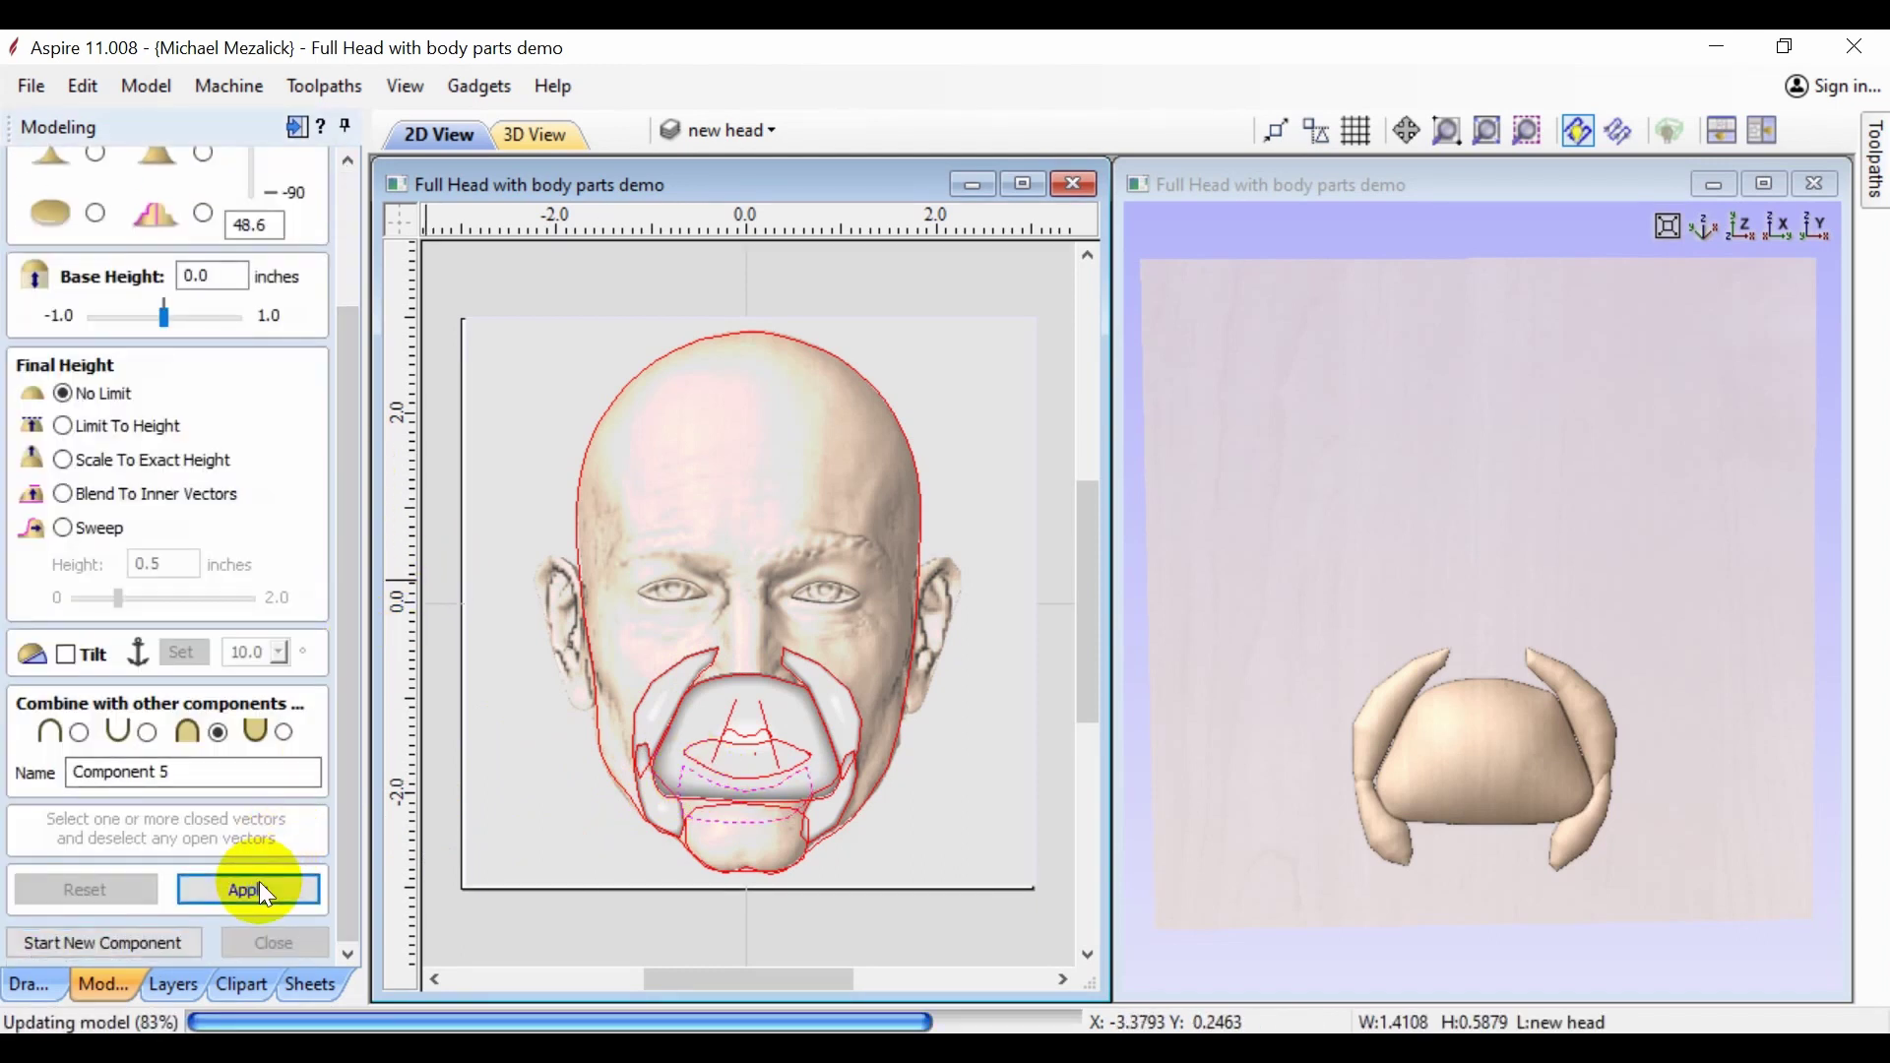
pyautogui.click(146, 942)
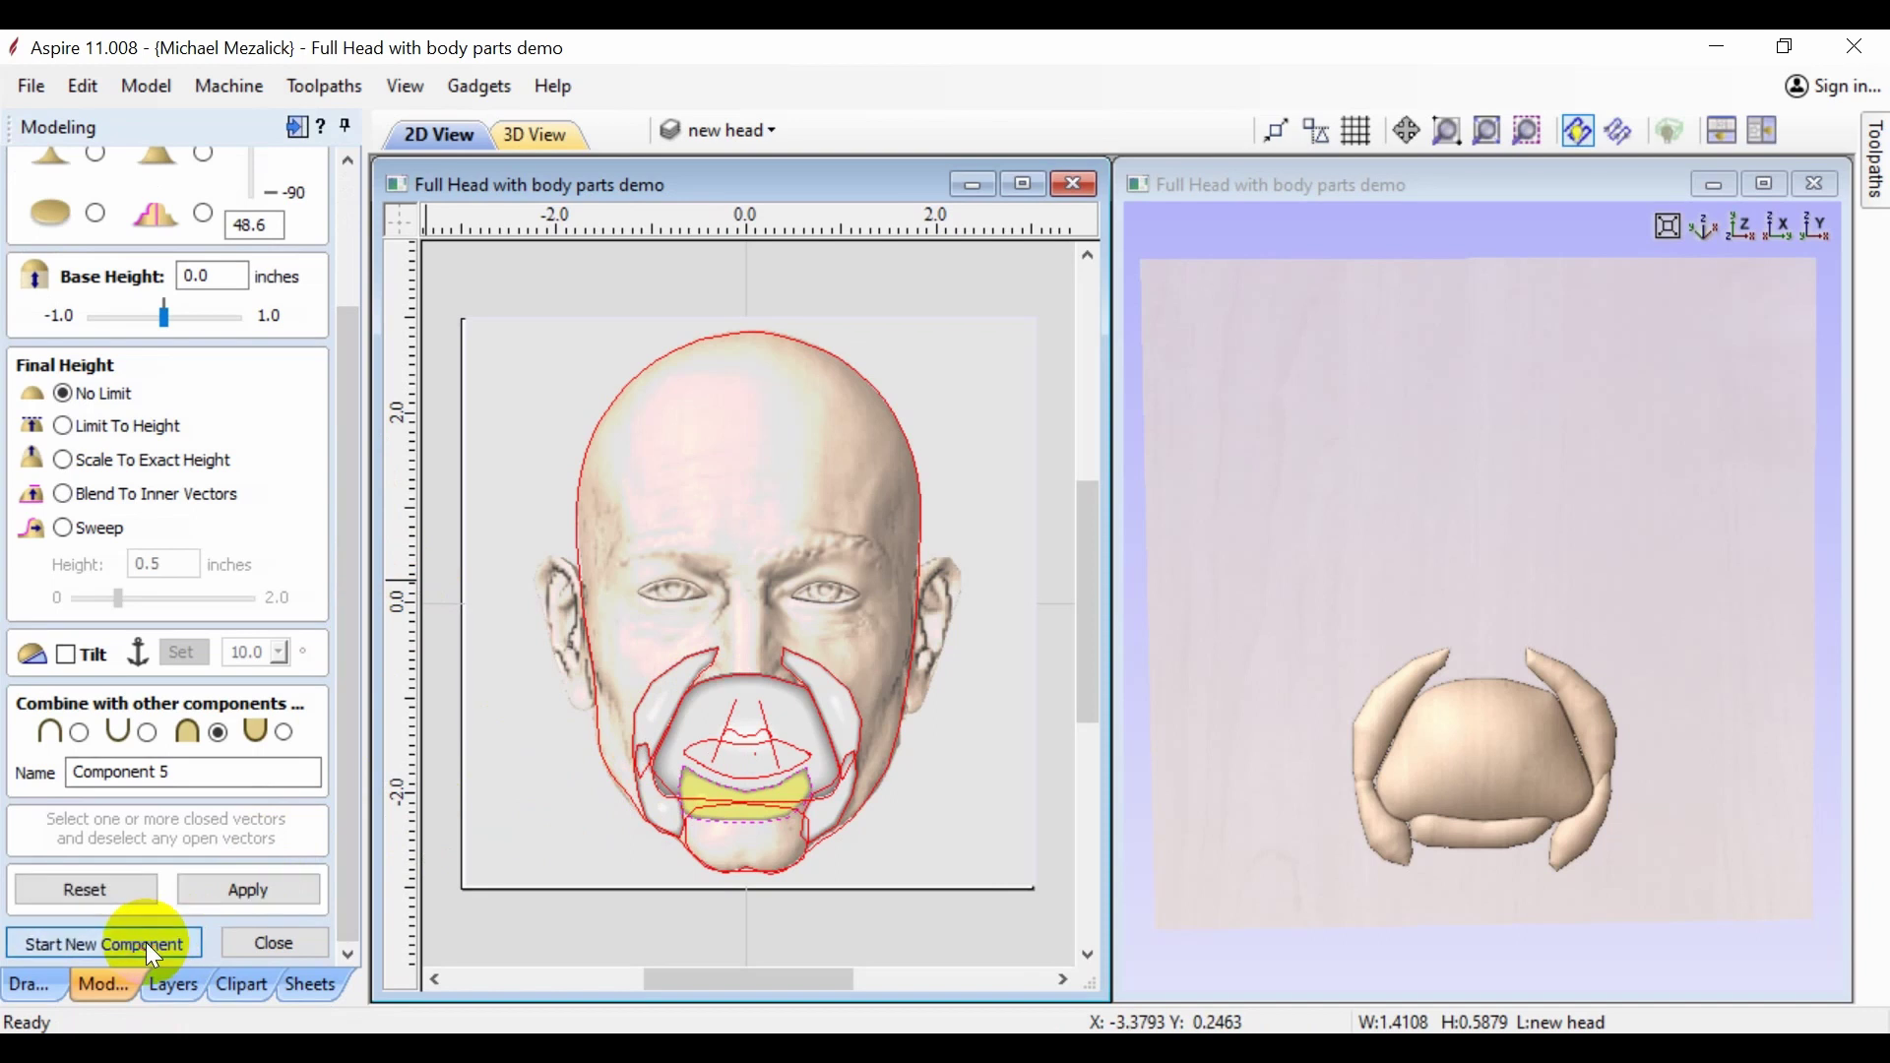
# - Create a separate merged shape component from the closed chin vector at the bottom of the face and finish shape creation
pyautogui.click(703, 808)
pyautogui.moveTo(363, 746)
pyautogui.mouseDown()
pyautogui.moveTo(355, 600)
pyautogui.moveTo(362, 768)
pyautogui.mouseUp()
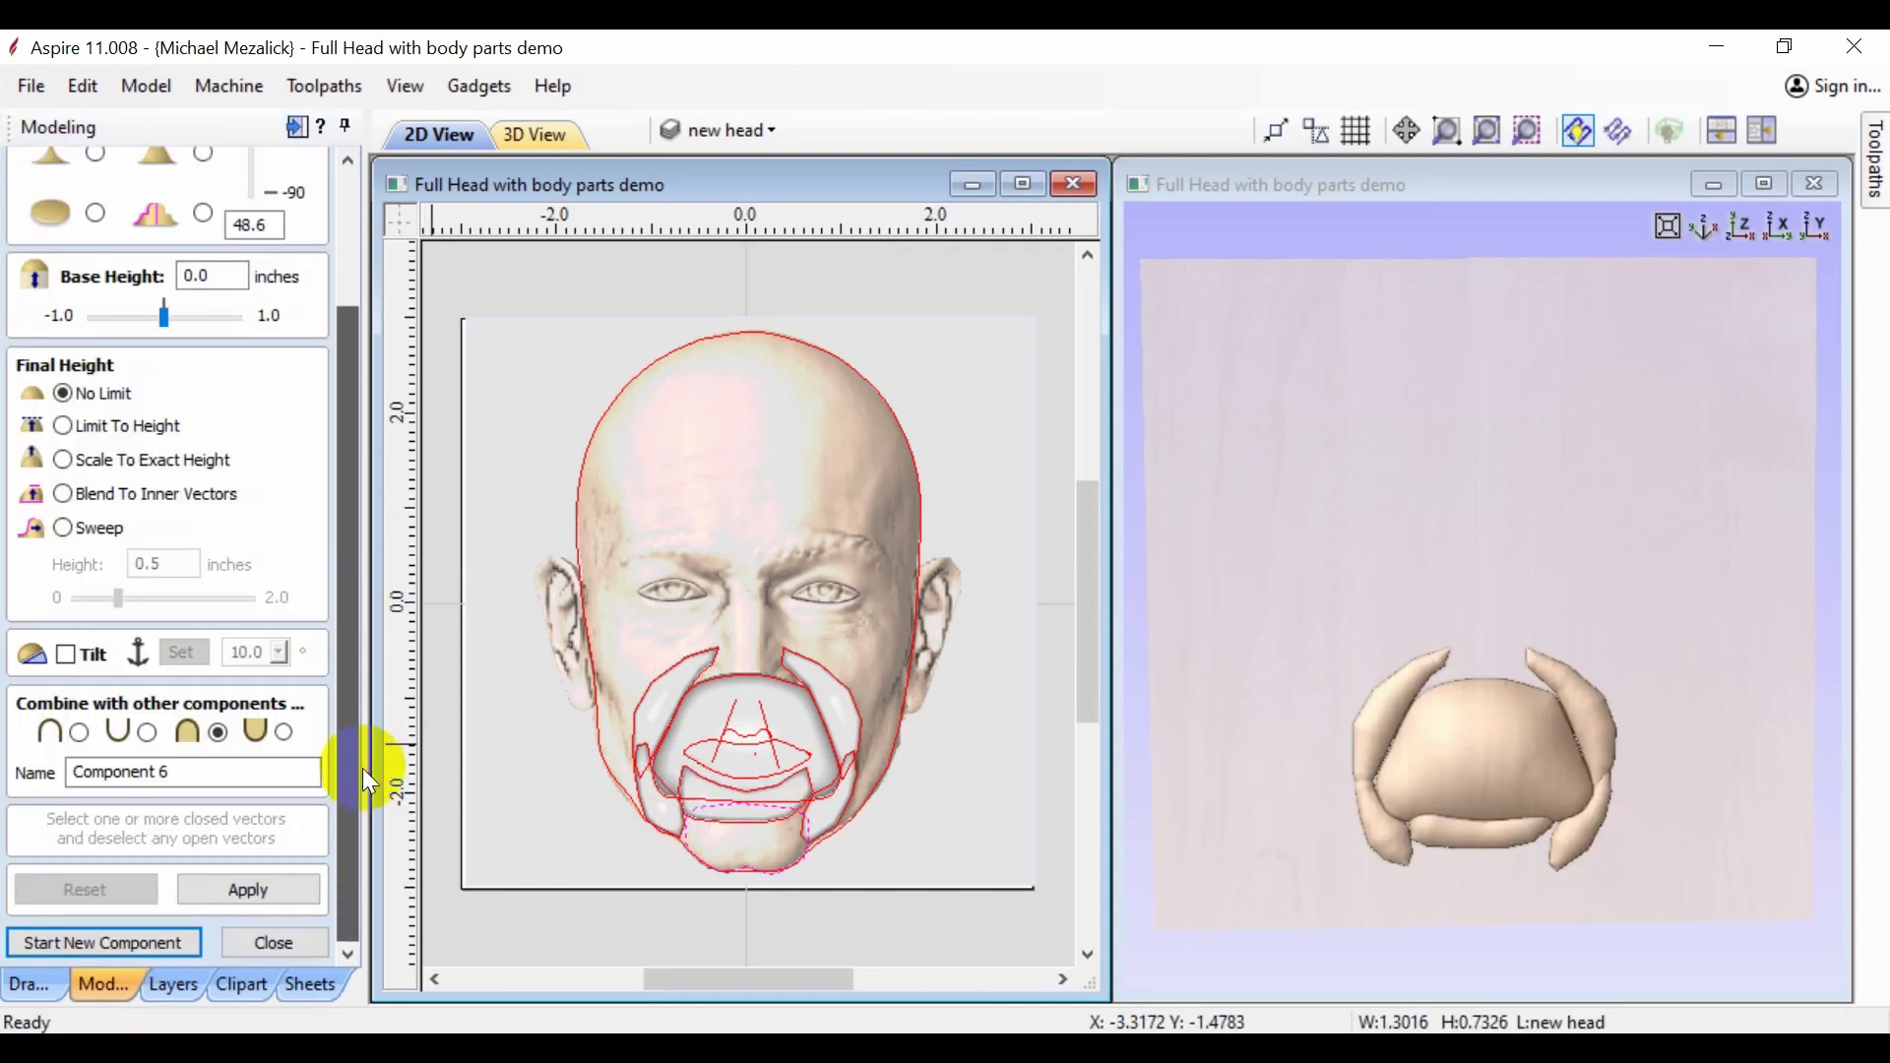
pyautogui.click(254, 879)
pyautogui.click(169, 935)
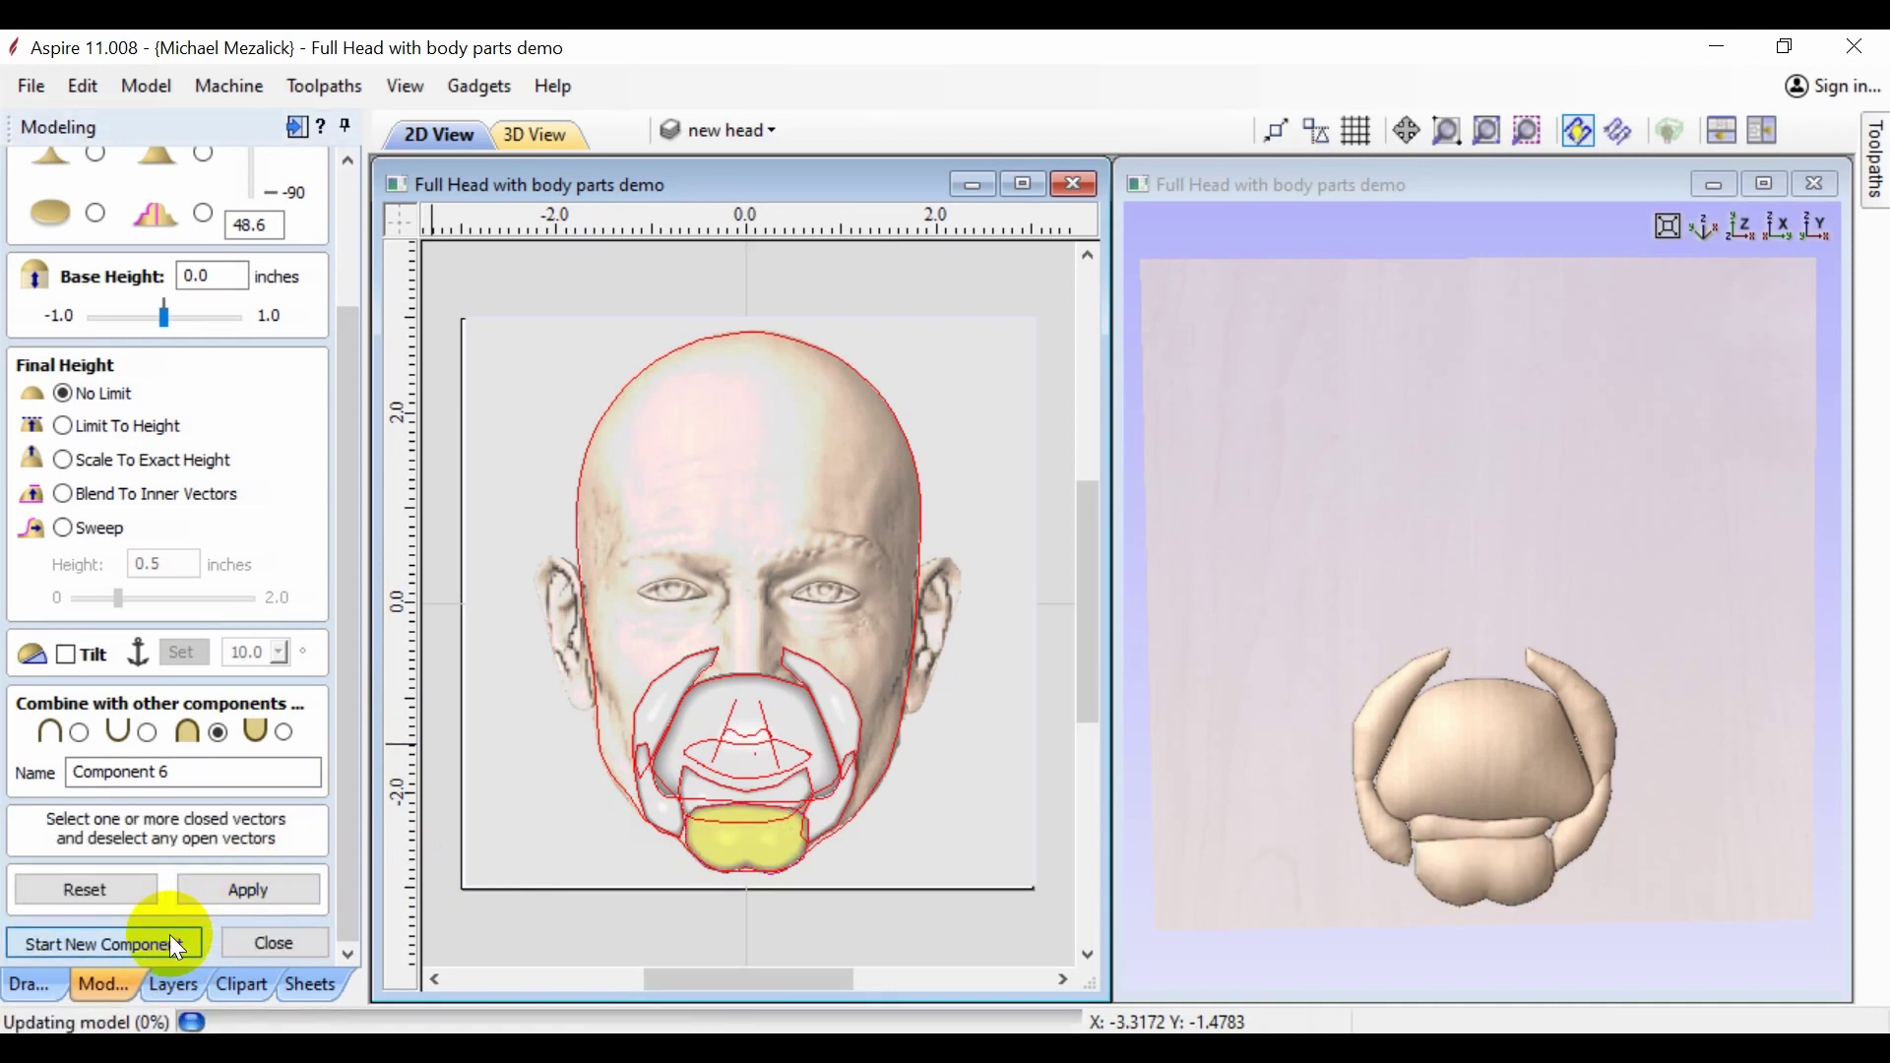
pyautogui.click(258, 947)
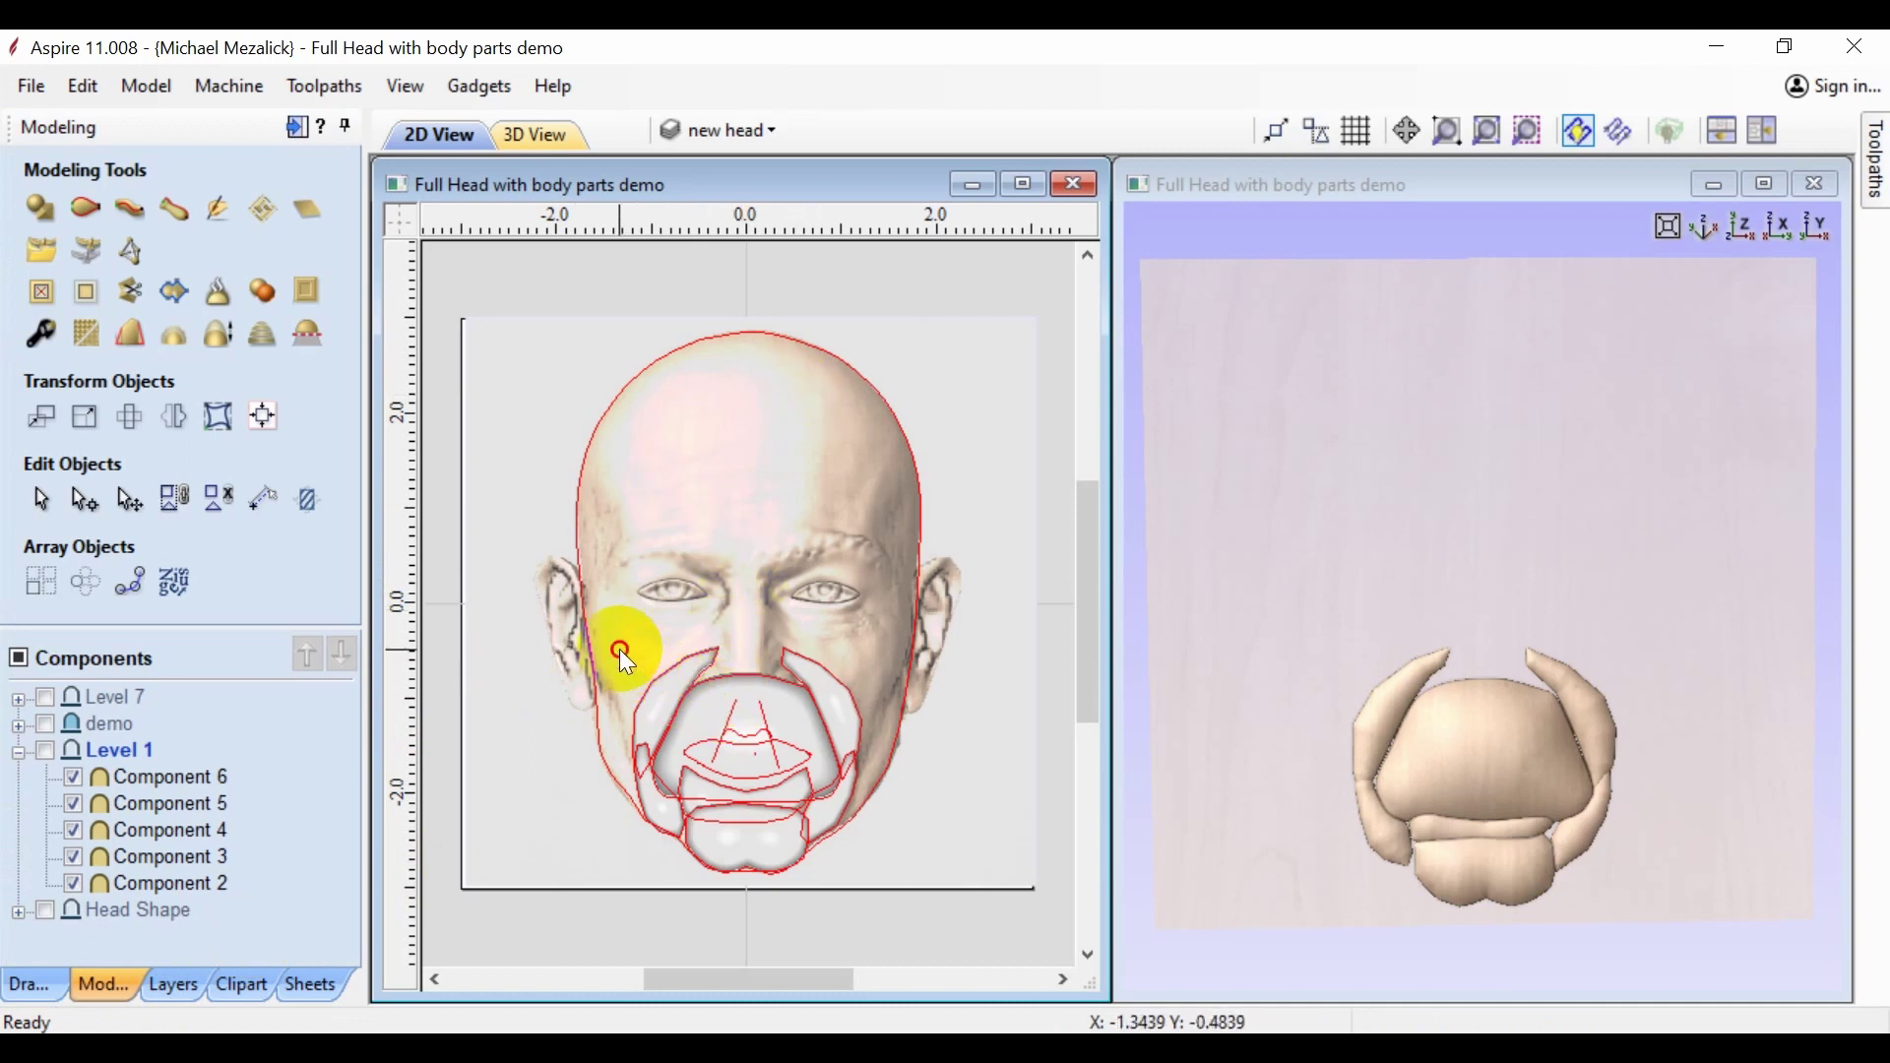
# - Set the two slanted lines above the mouth as the drive rails of a Two Rail Sweep
pyautogui.moveTo(930, 873); pyautogui.dragTo(930, 874)
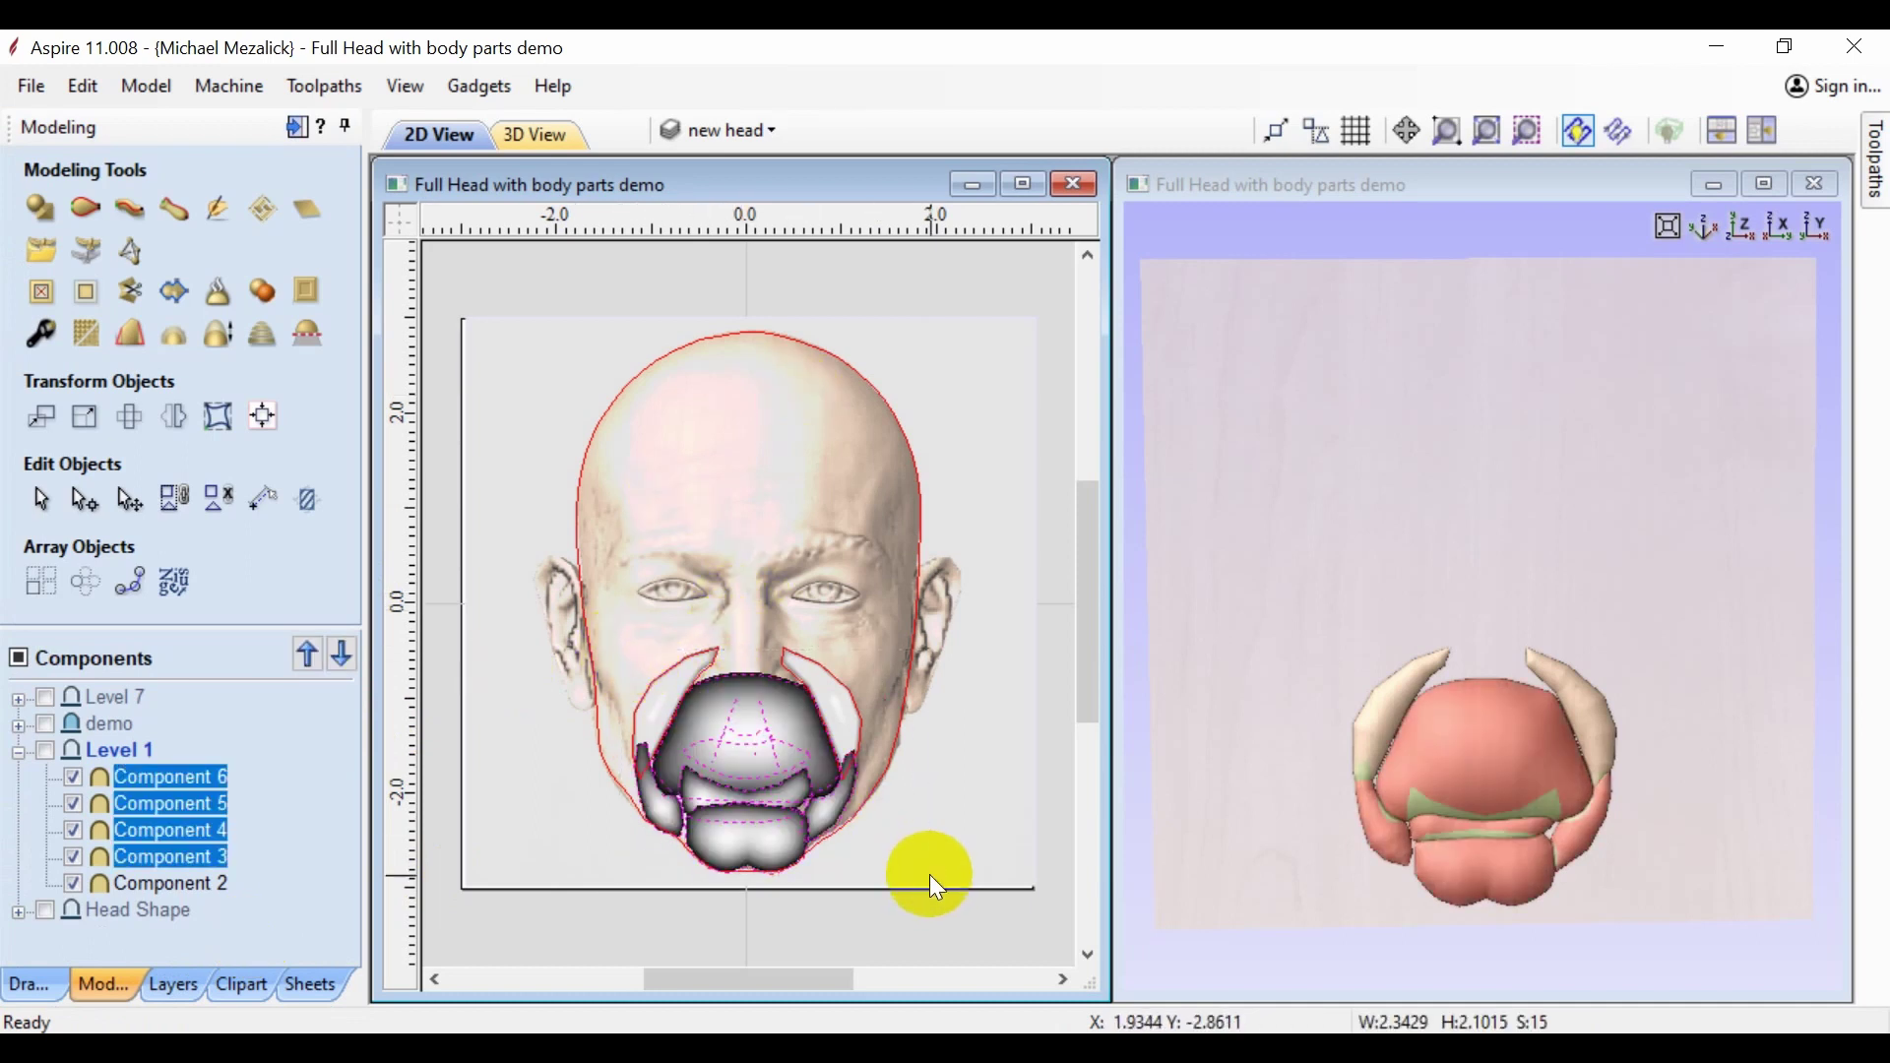
pyautogui.click(1527, 132)
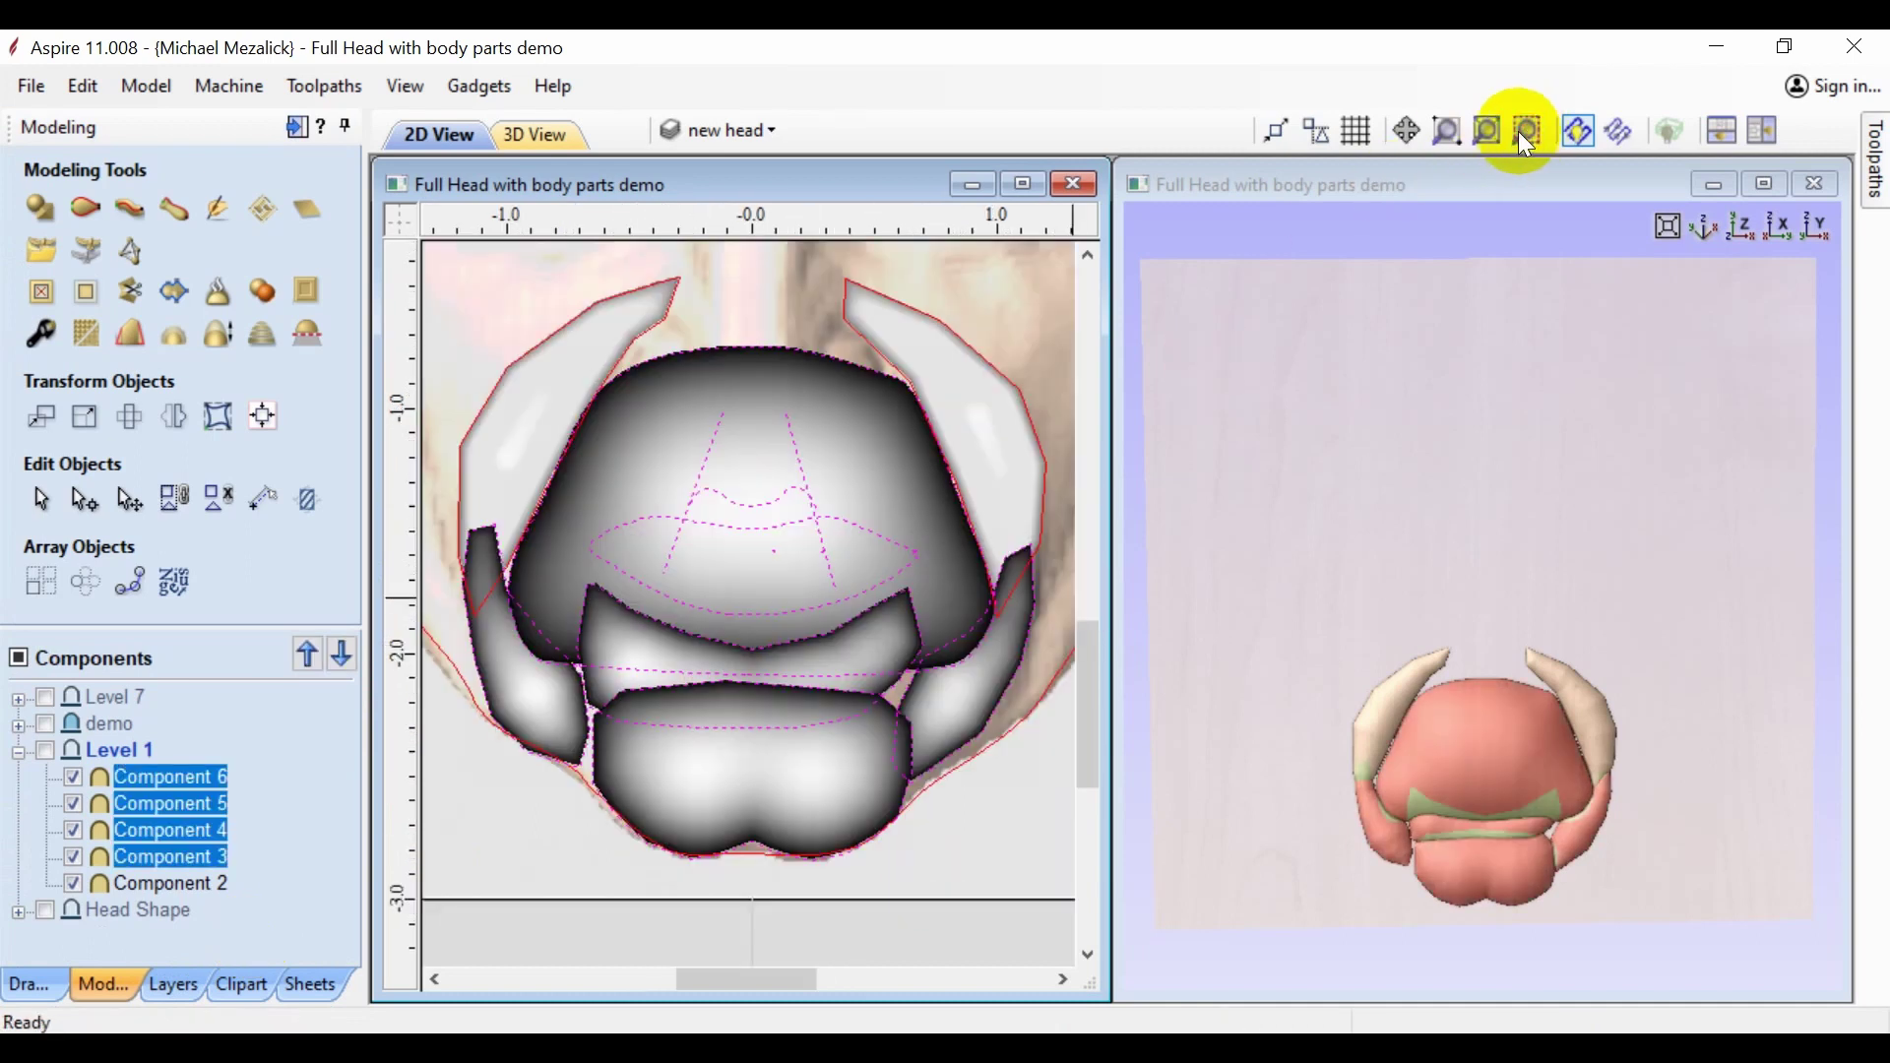
pyautogui.click(872, 933)
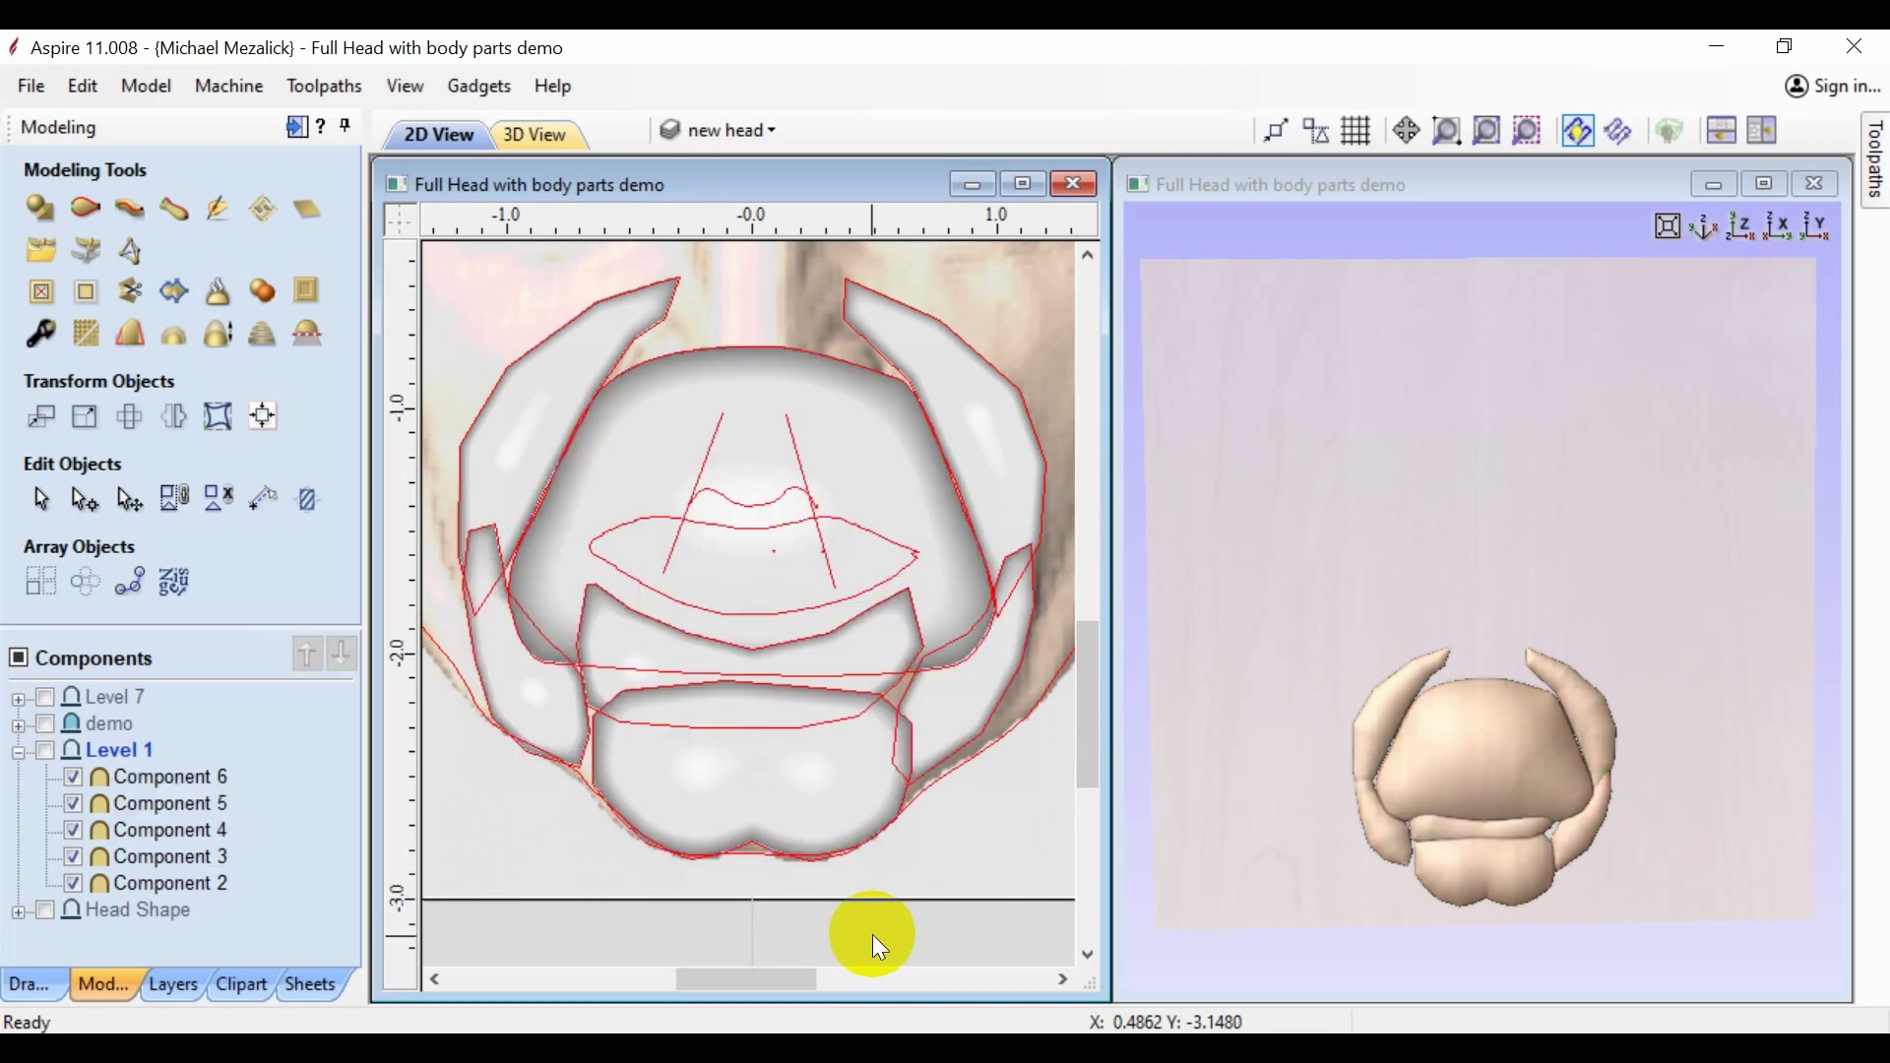
pyautogui.click(712, 449)
pyautogui.keyDown('shift'); pyautogui.click(798, 456); pyautogui.keyUp('shift')
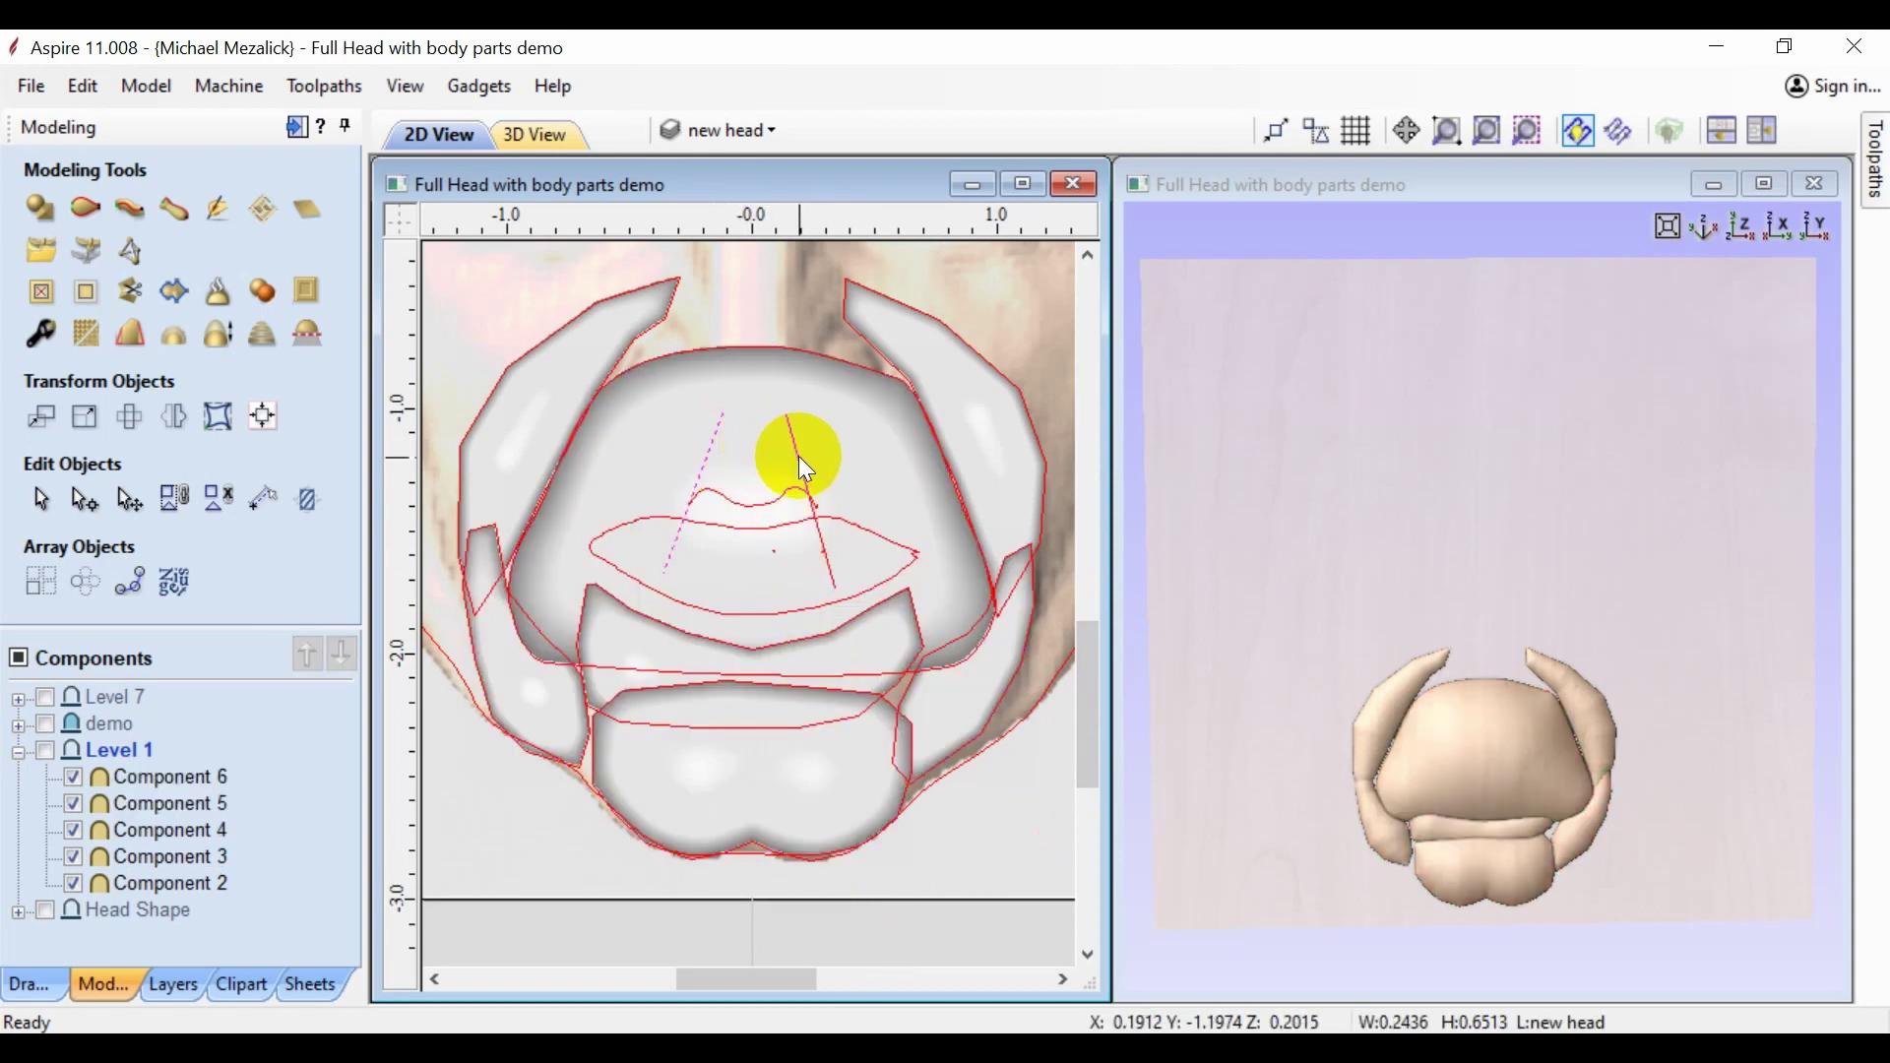
pyautogui.click(86, 209)
pyautogui.click(232, 272)
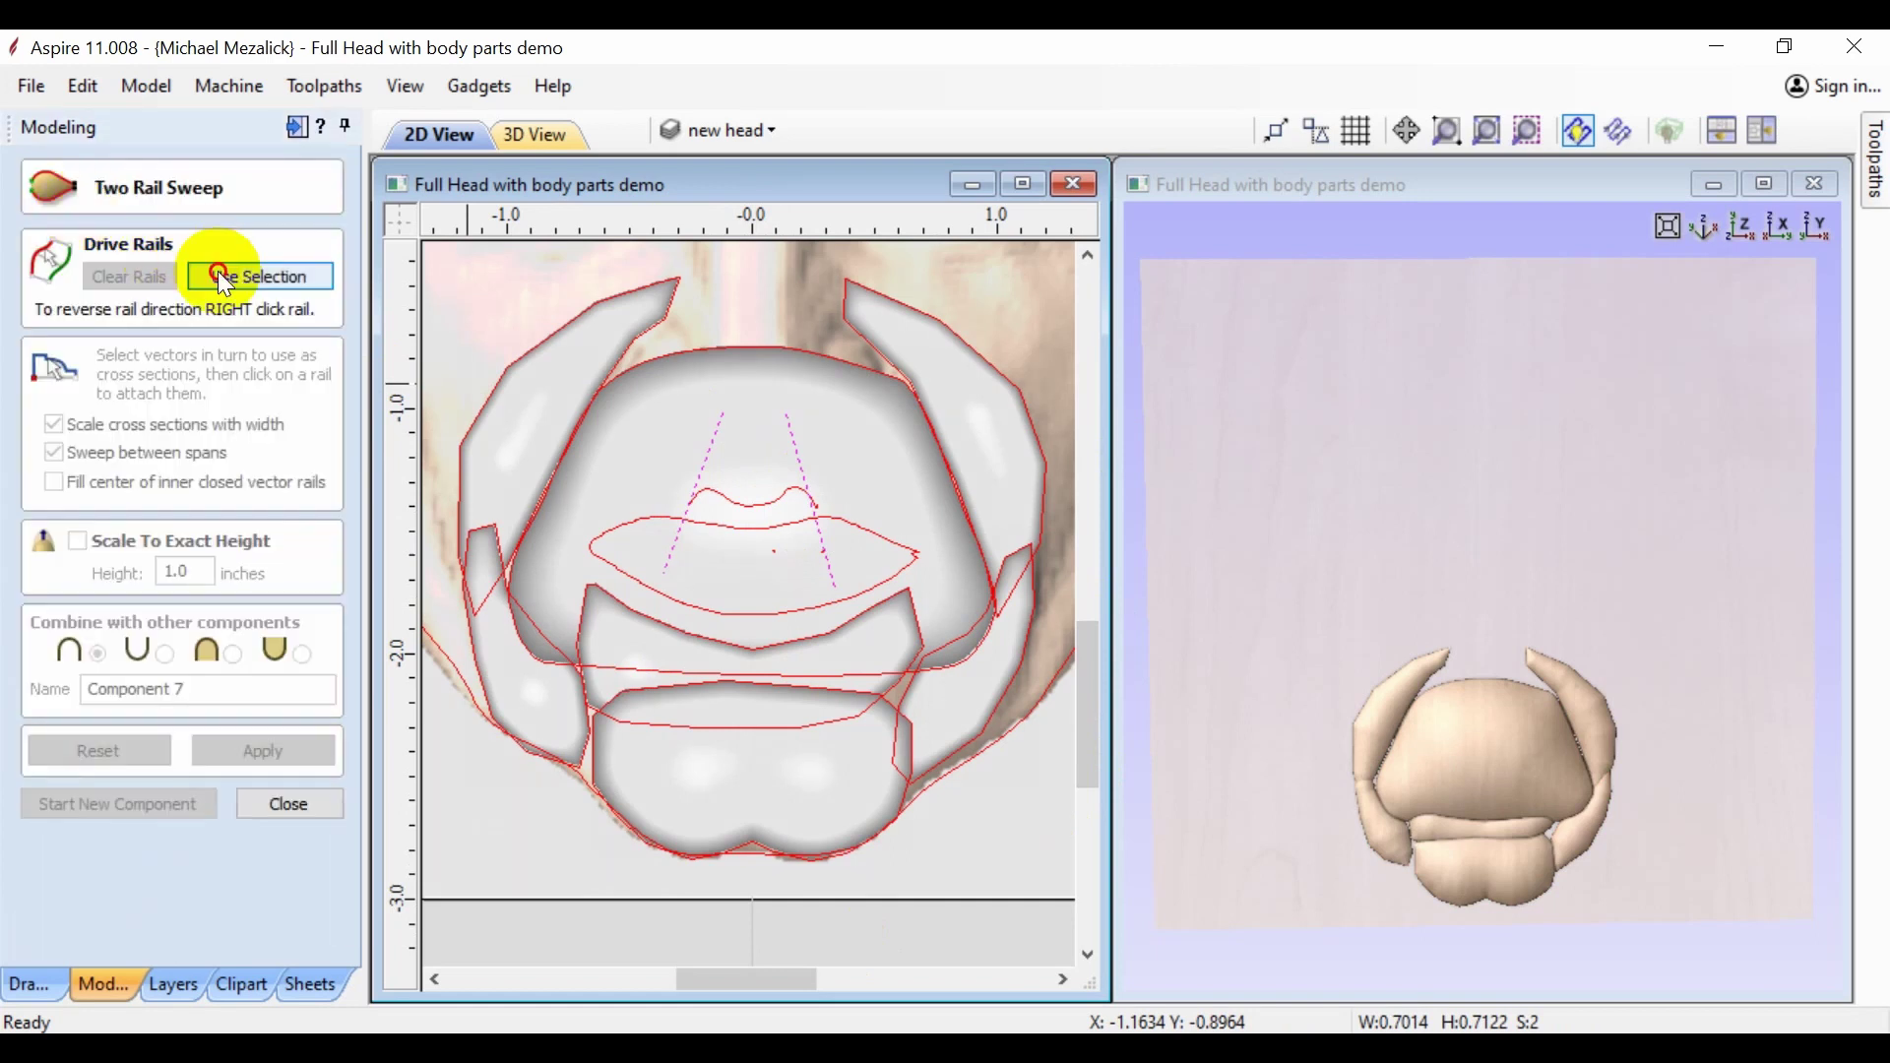
# - Sweep the wavy cross-section above the lips along both rails to form the philtrum component and finish the sweep
pyautogui.click(749, 485)
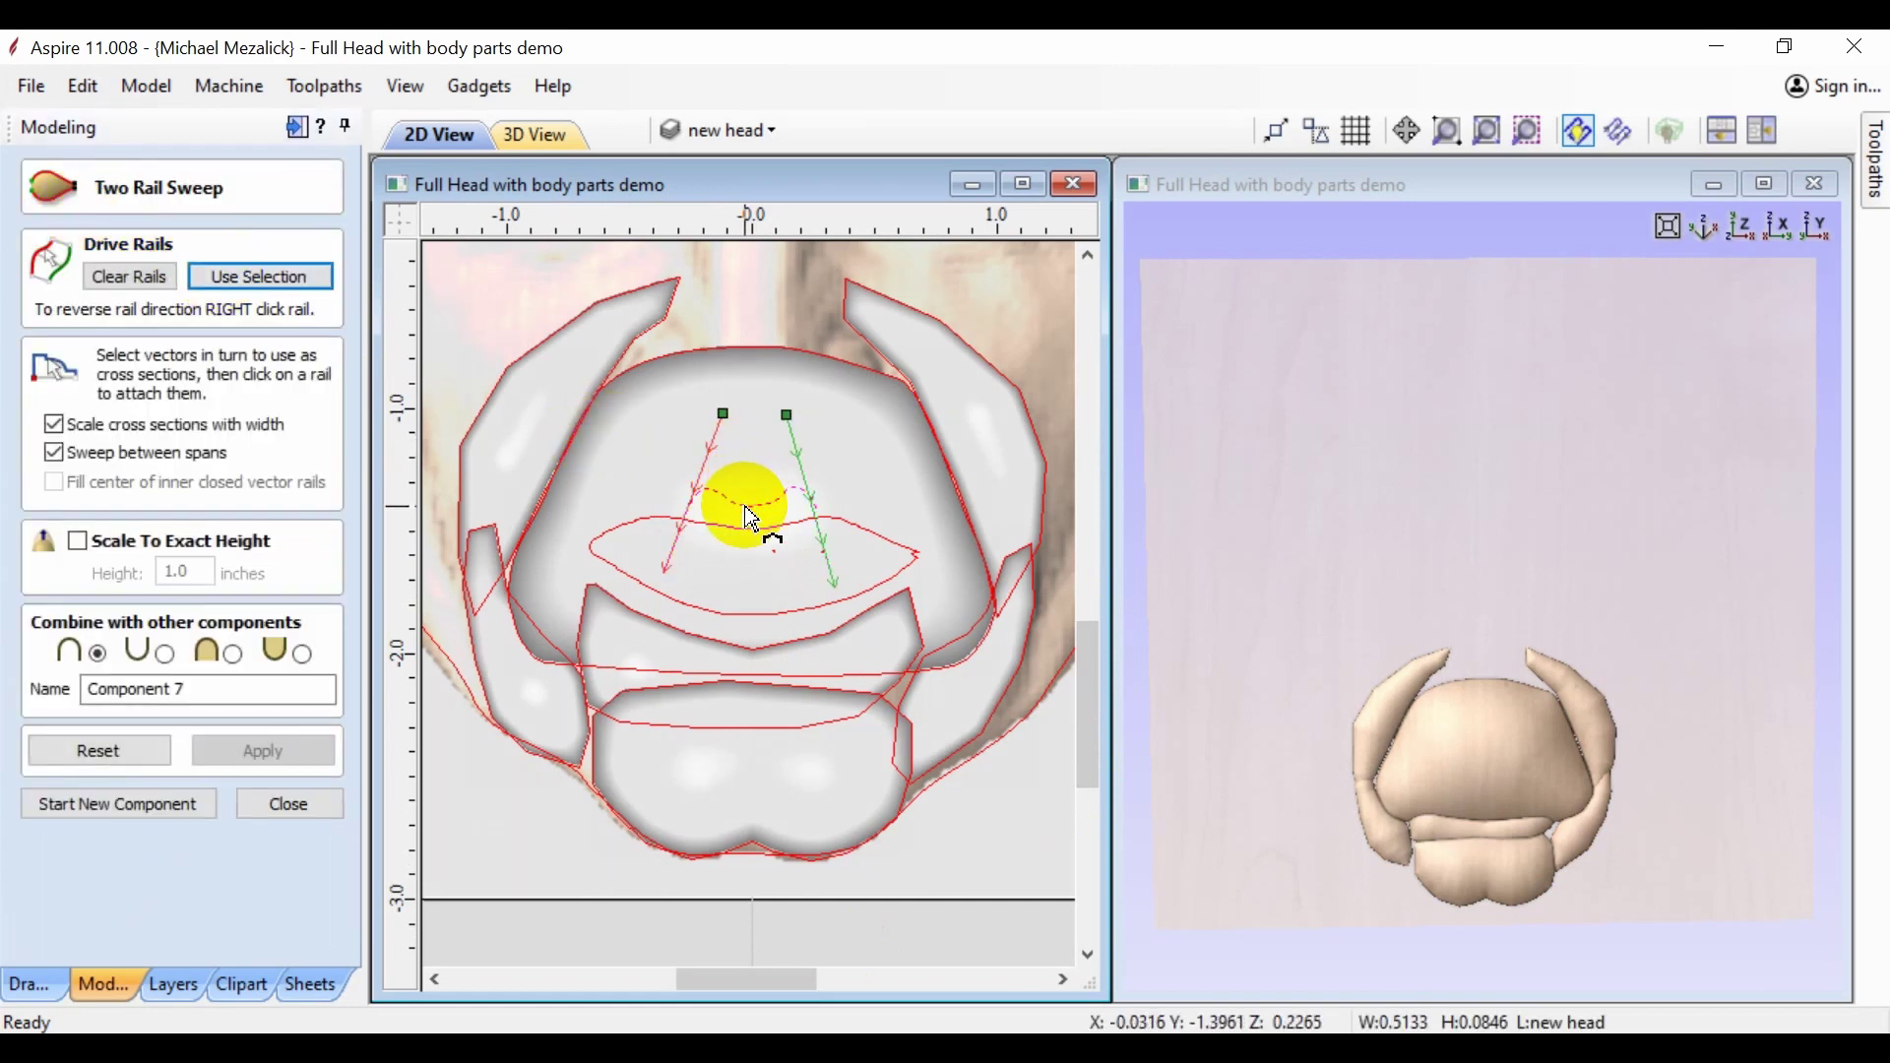
pyautogui.click(315, 760)
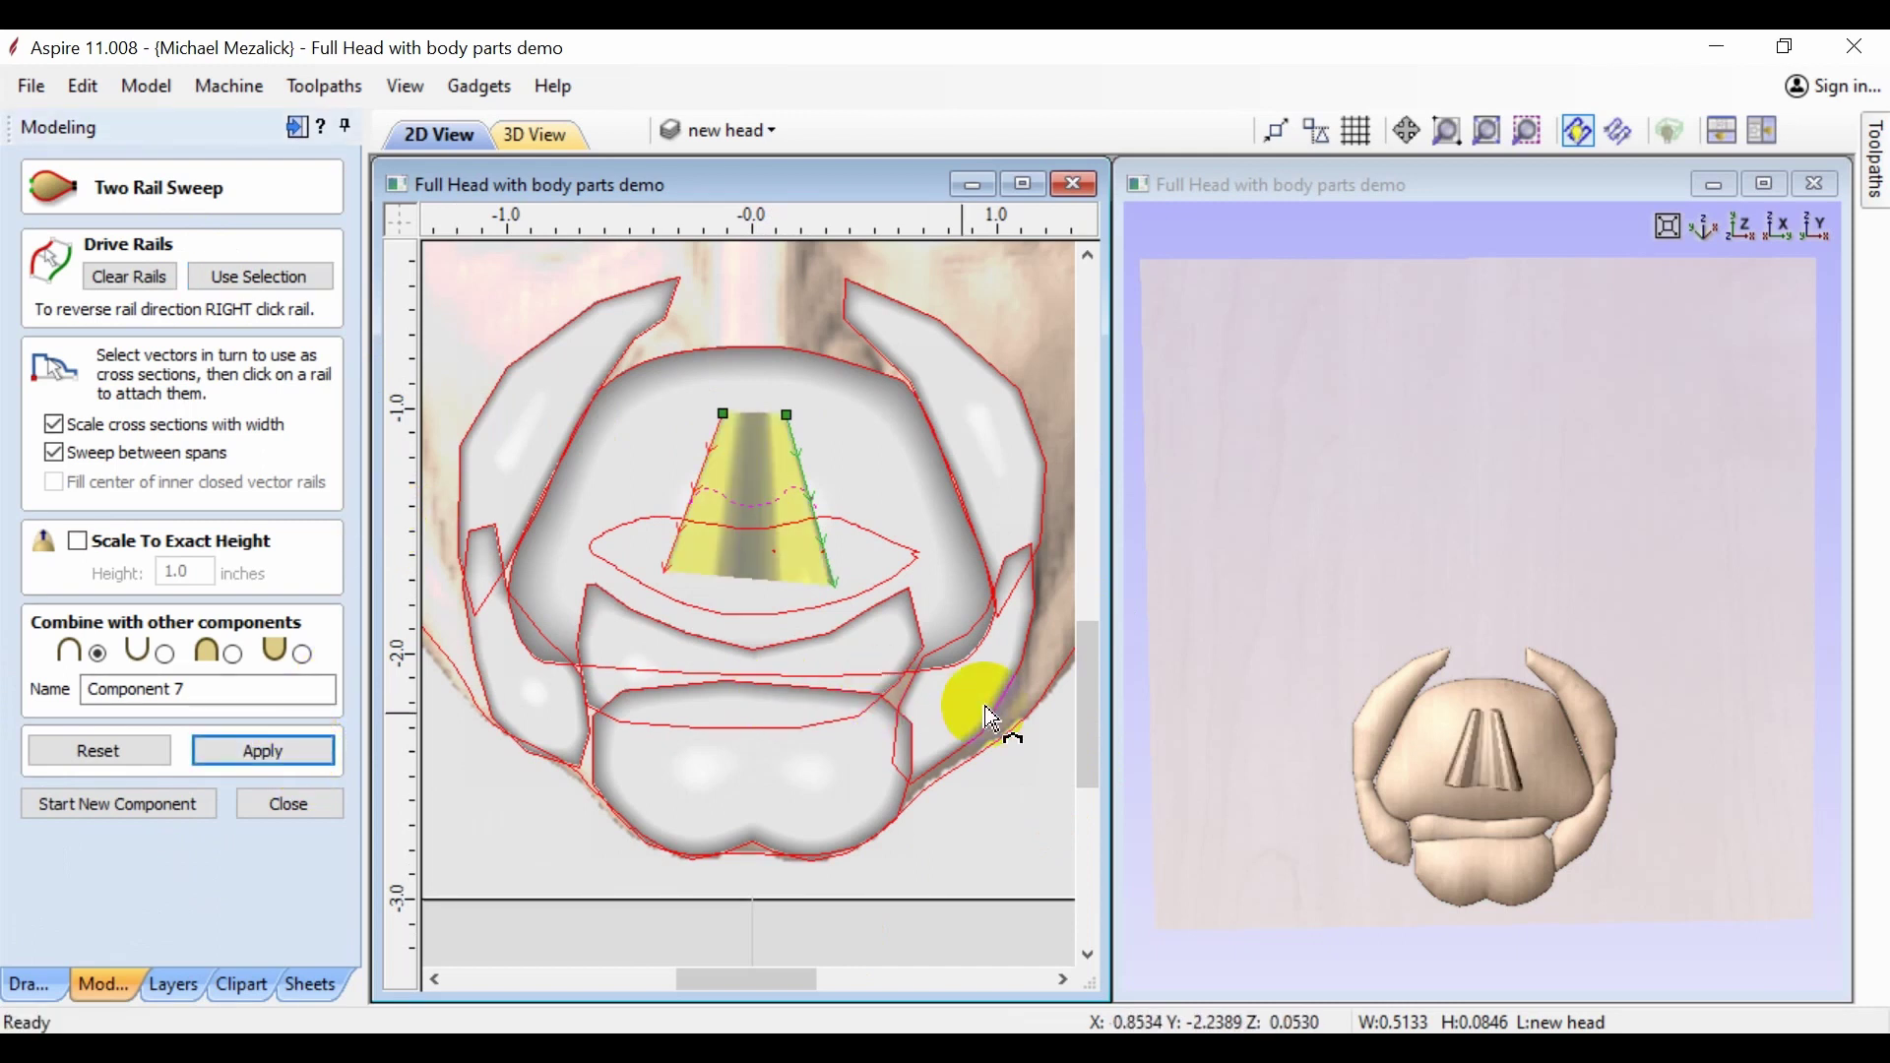
pyautogui.moveTo(1367, 905); pyautogui.dragTo(1410, 842)
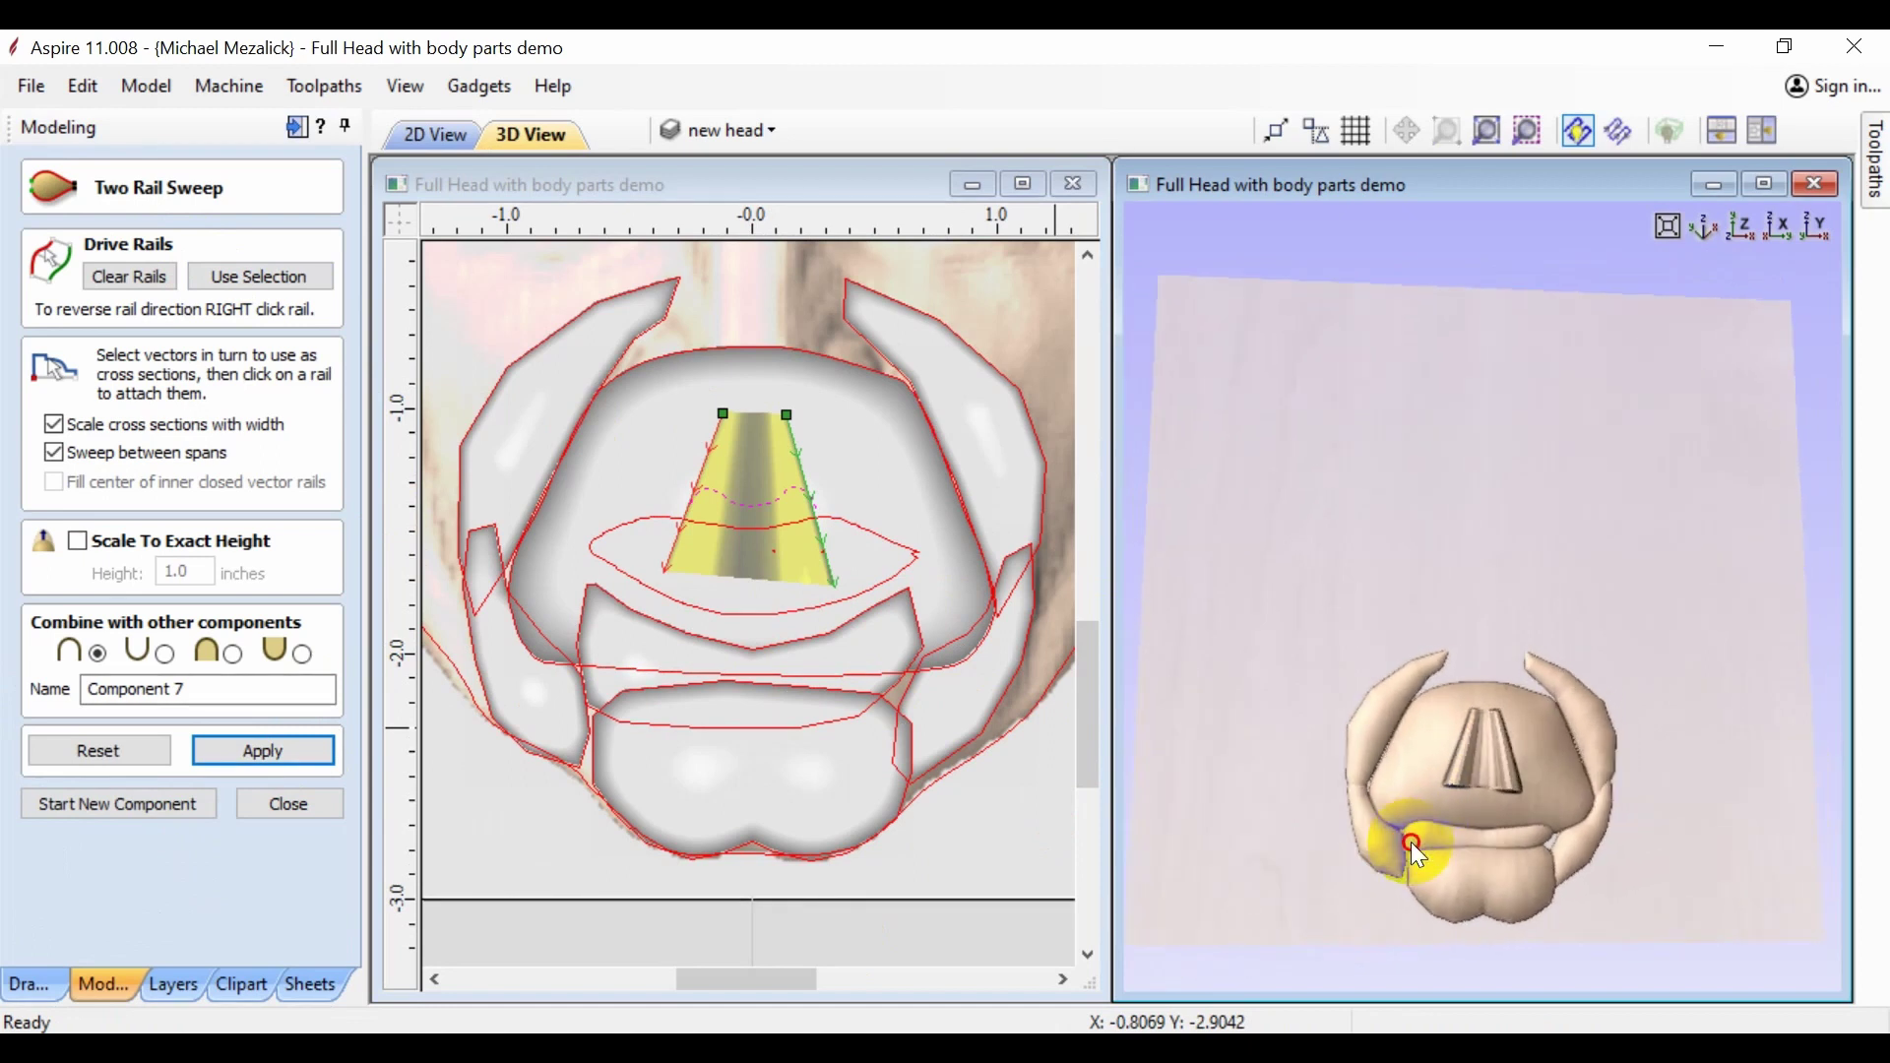
pyautogui.click(1742, 225)
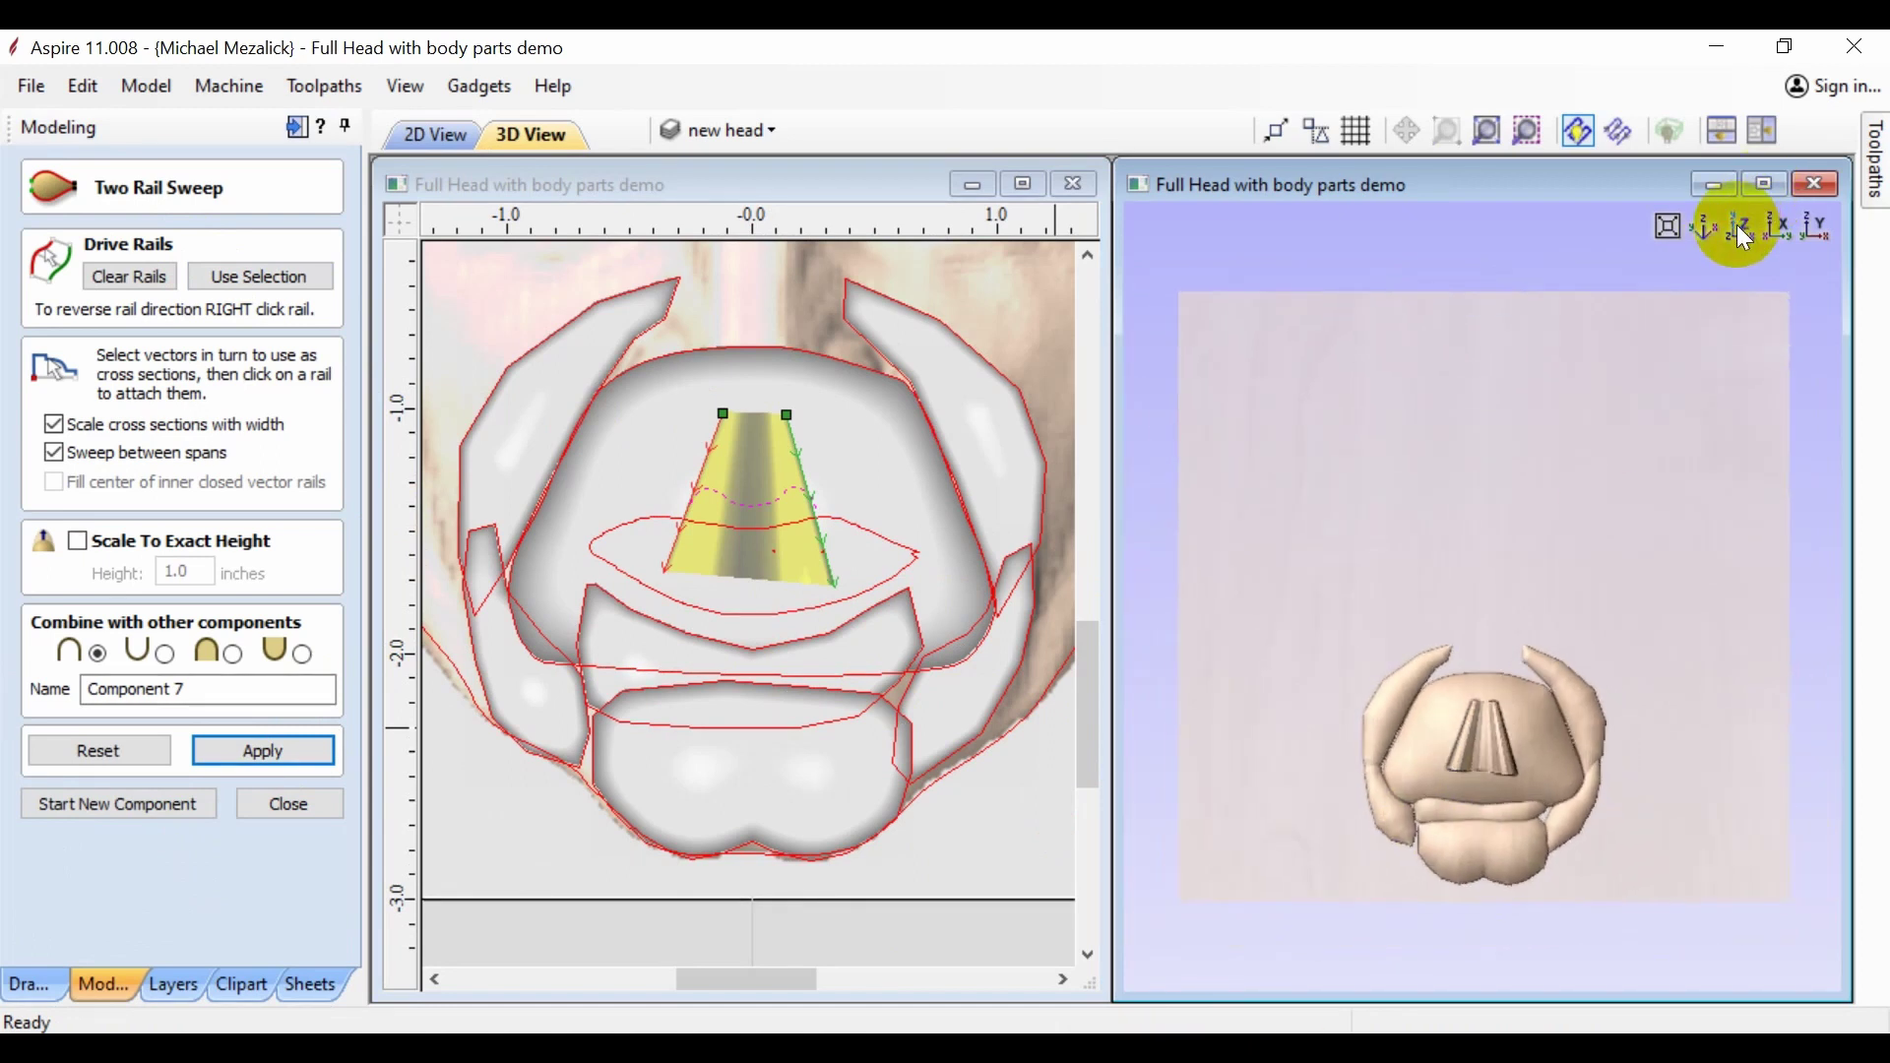
pyautogui.click(263, 748)
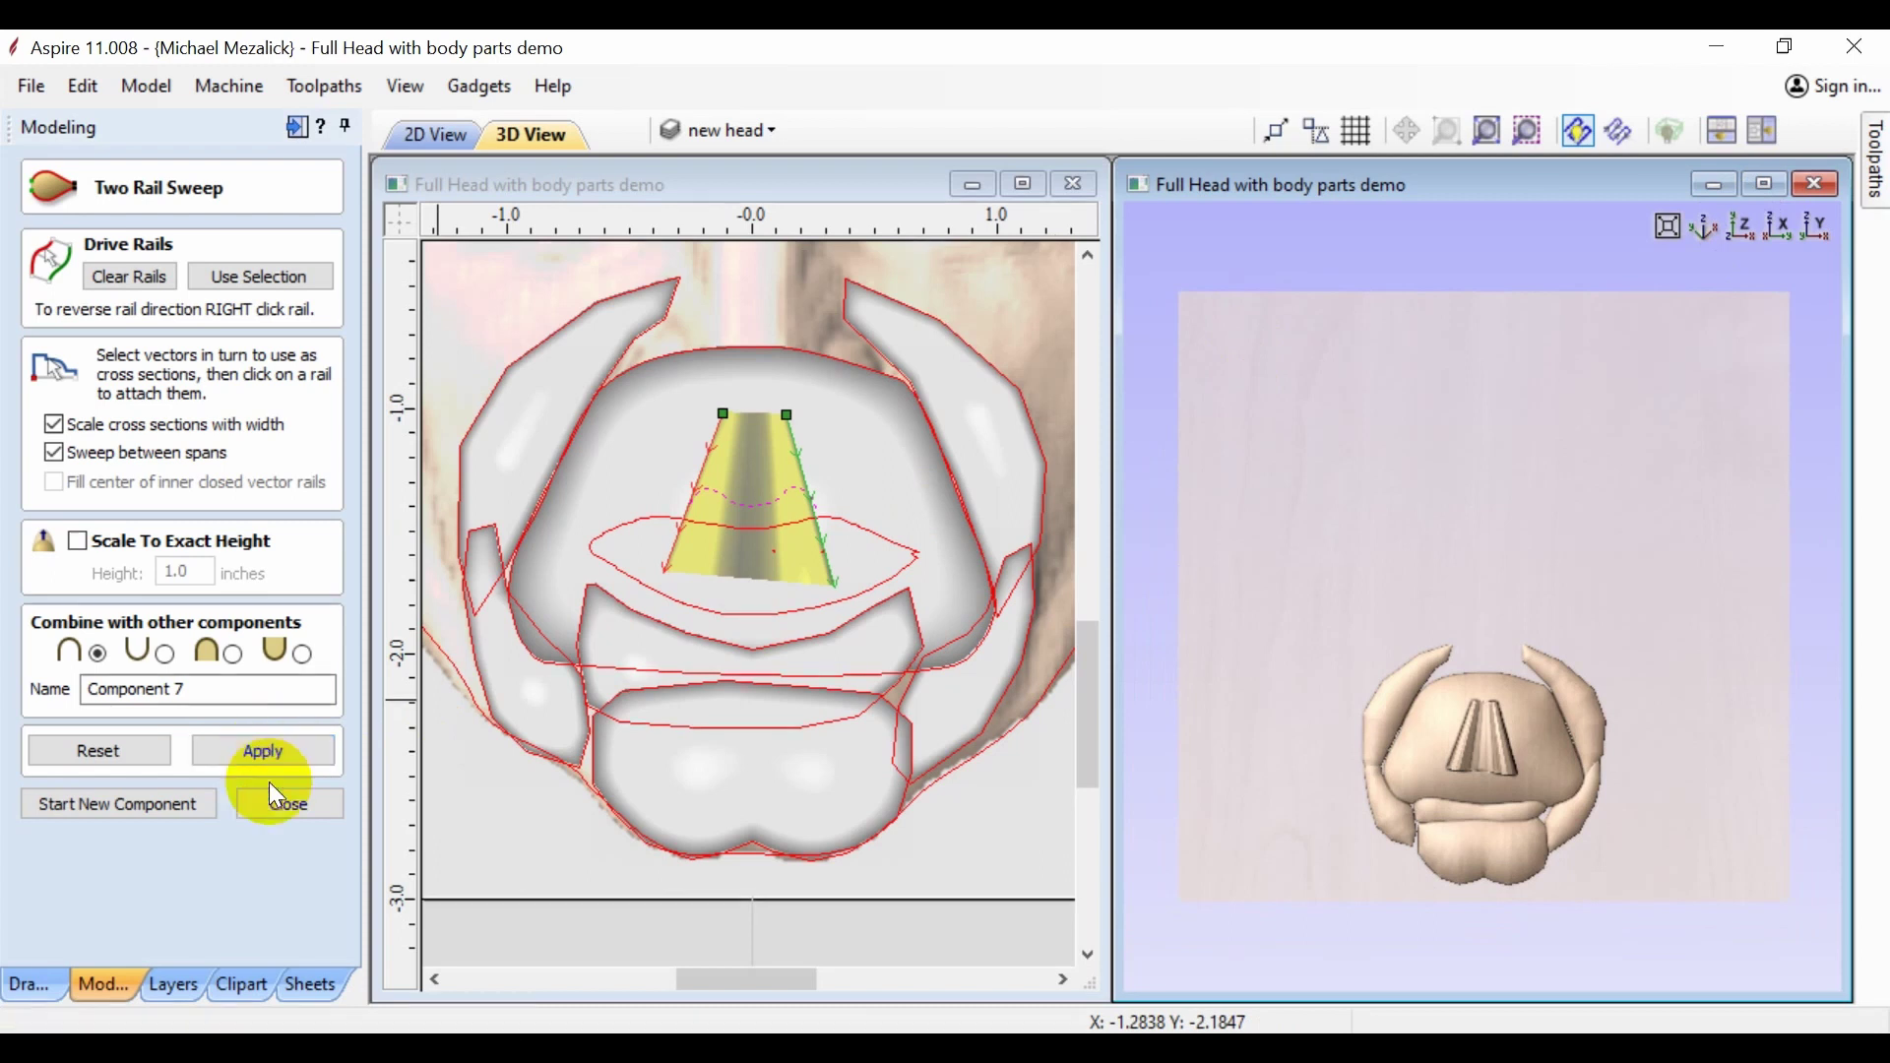
pyautogui.click(280, 804)
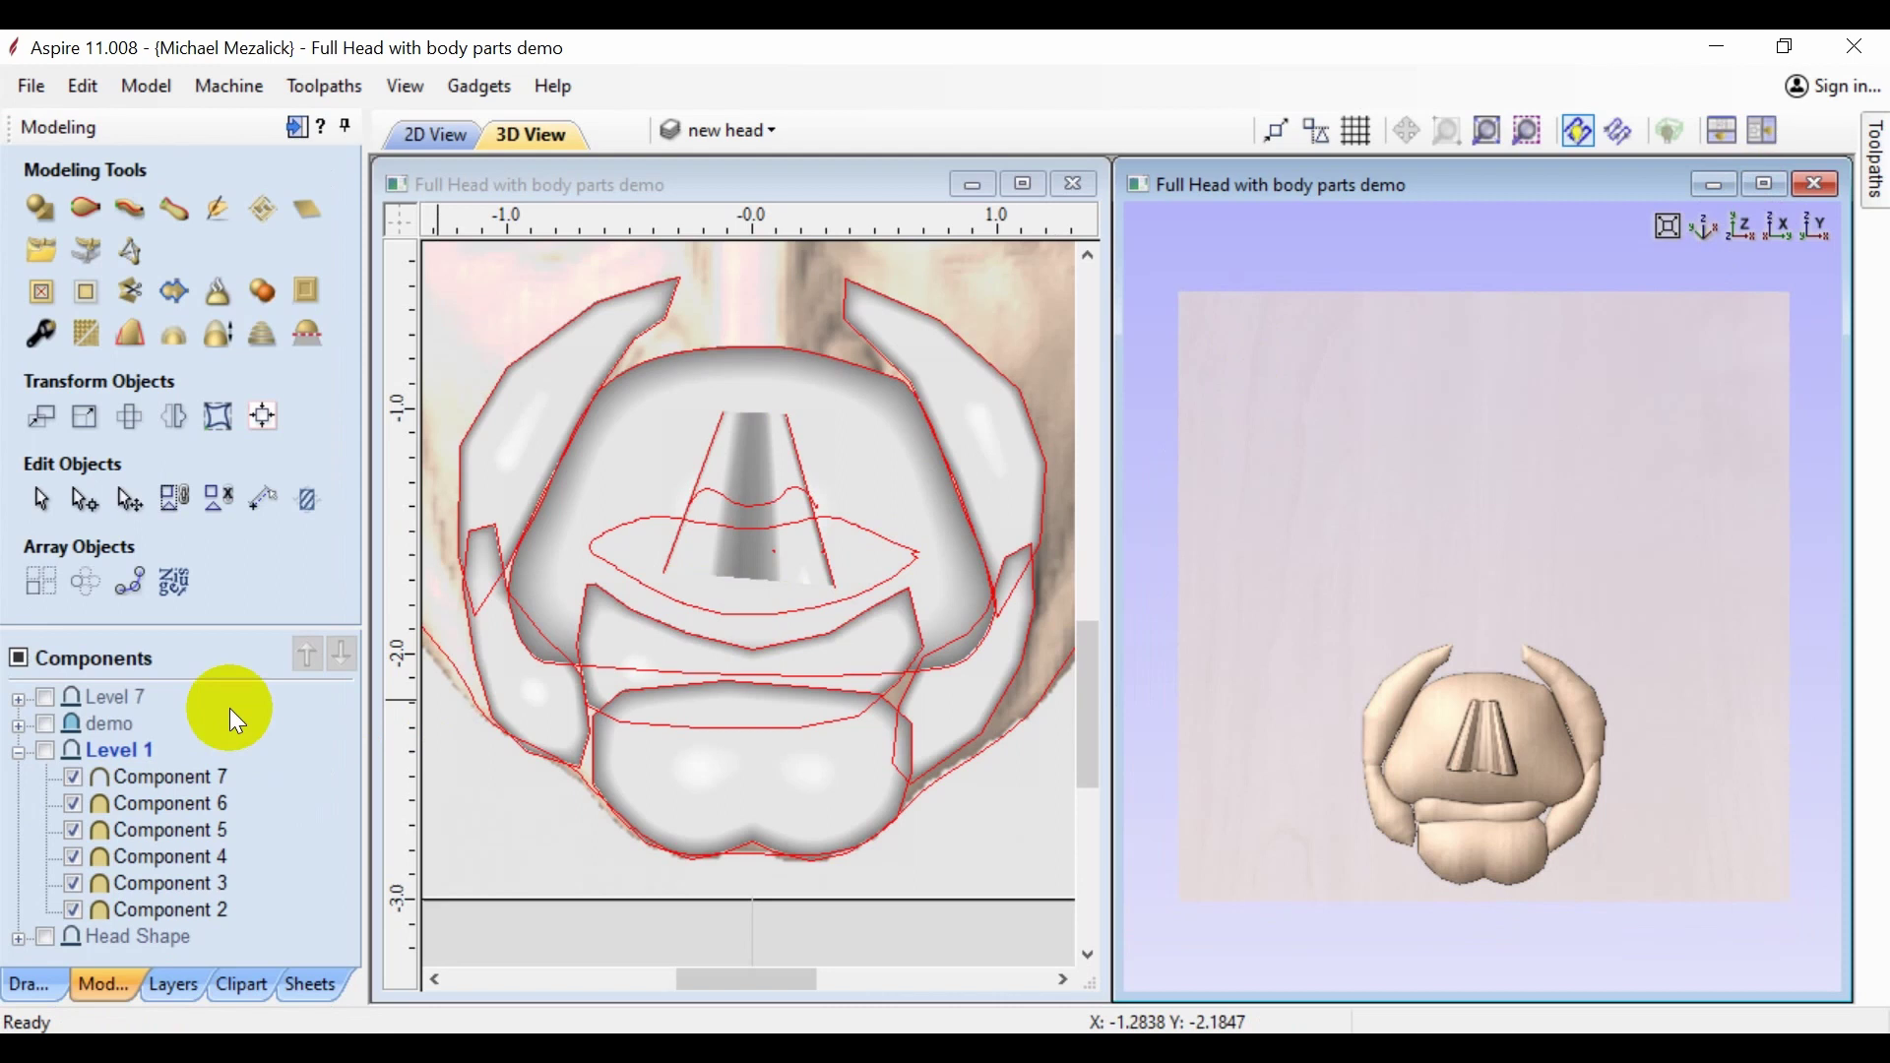
# - Create a single component from the visible model and open it for sculpting in an enlarged 3D view of the lower face
pyautogui.click(262, 293)
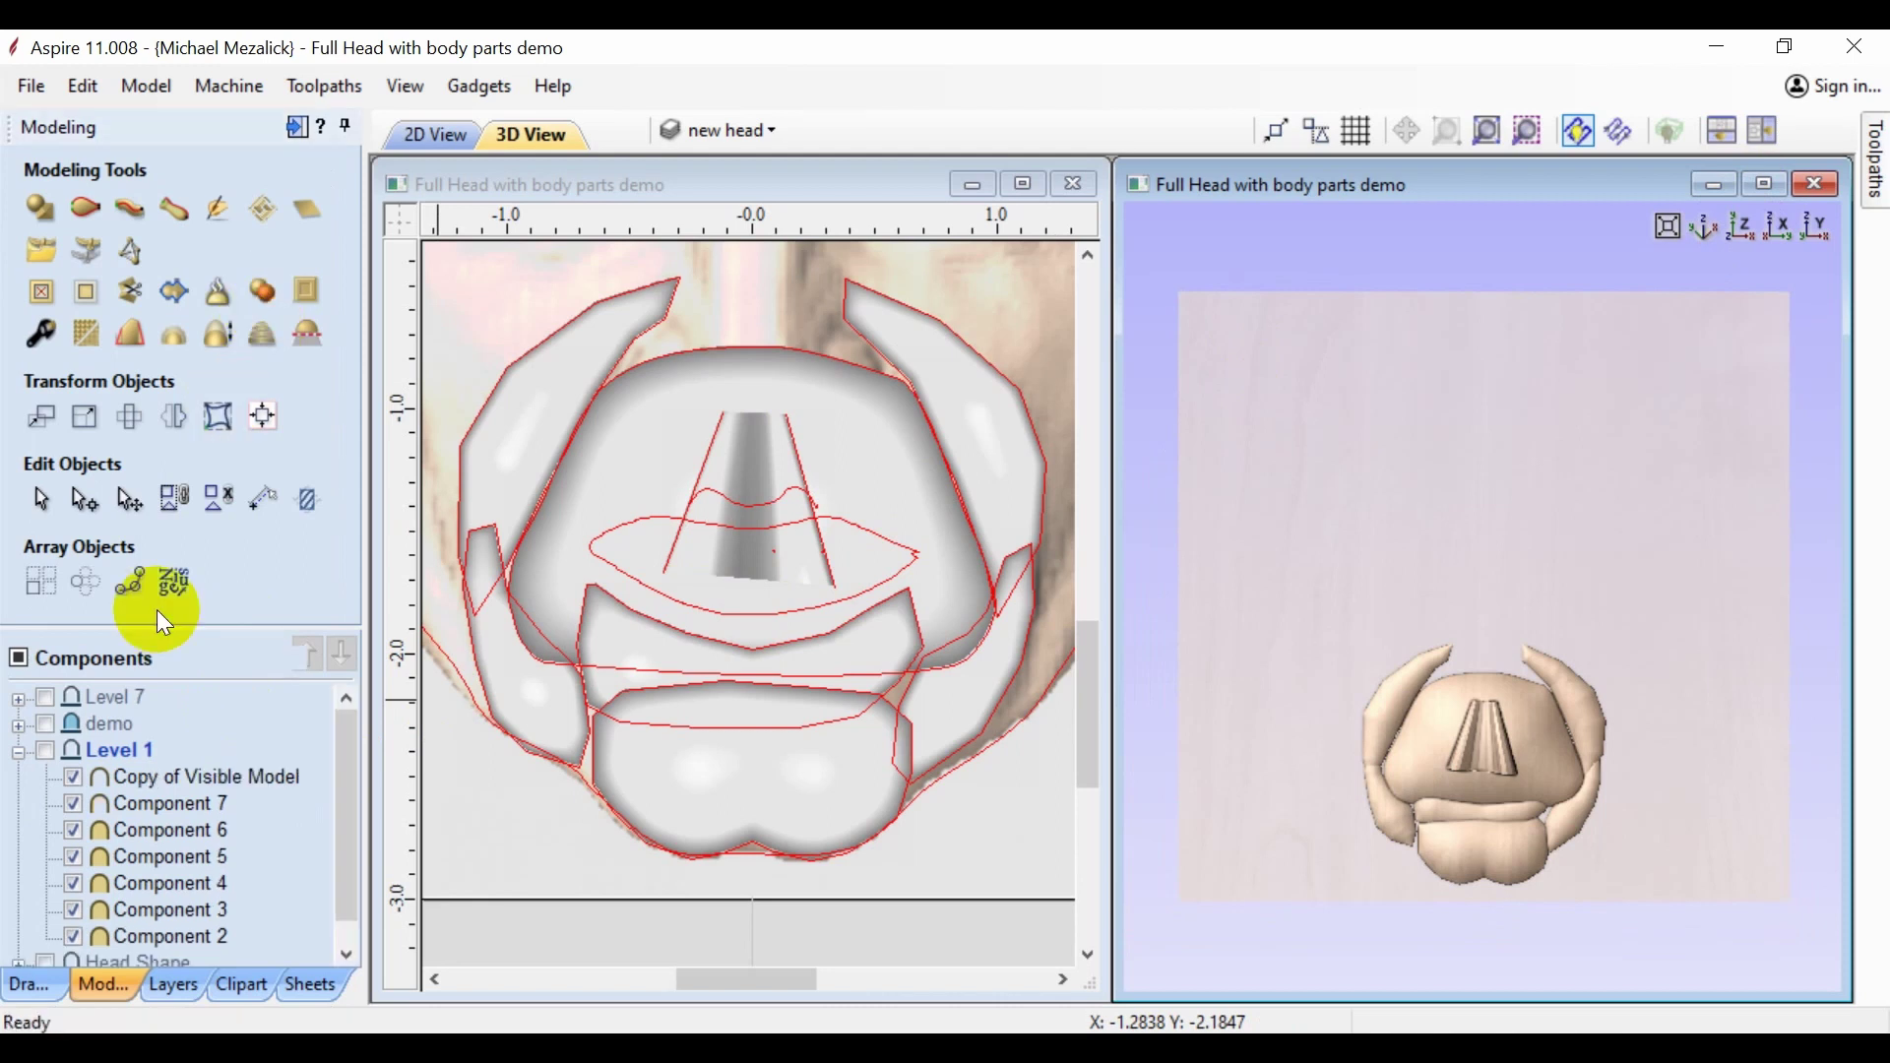
pyautogui.click(219, 211)
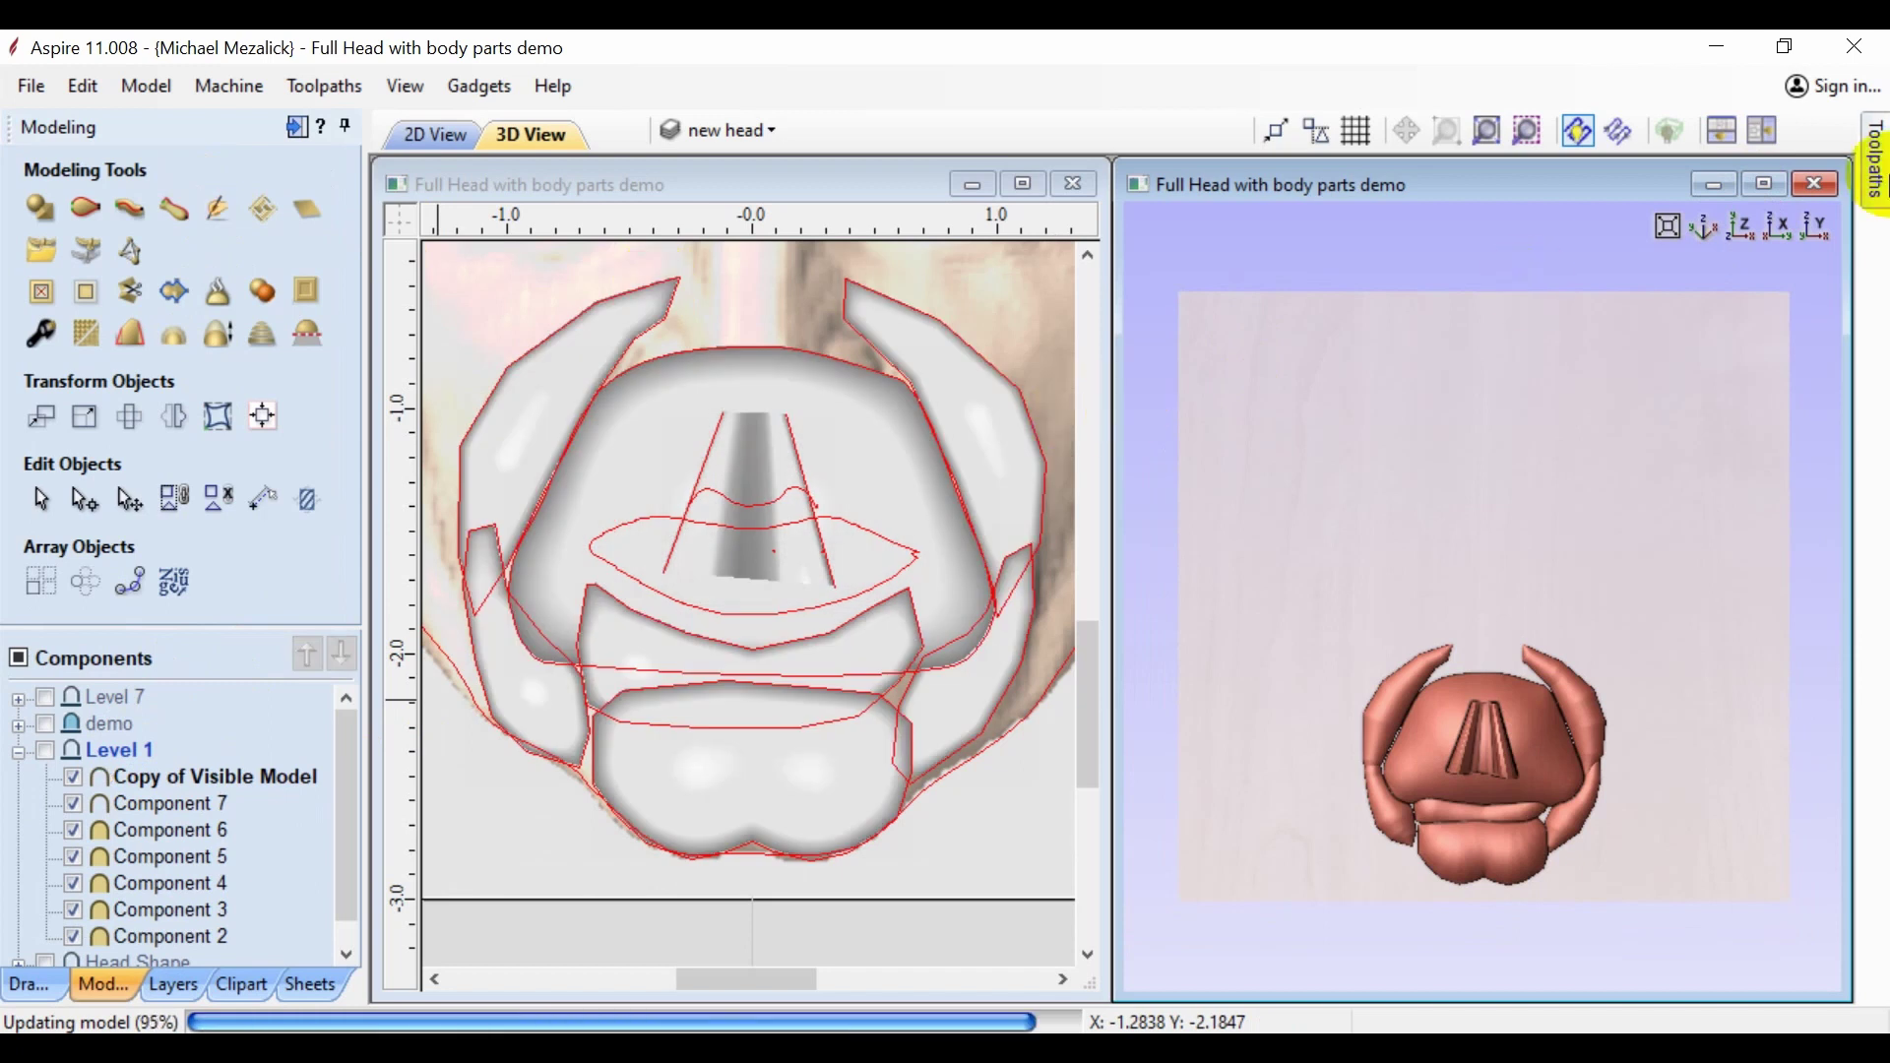
pyautogui.click(1767, 187)
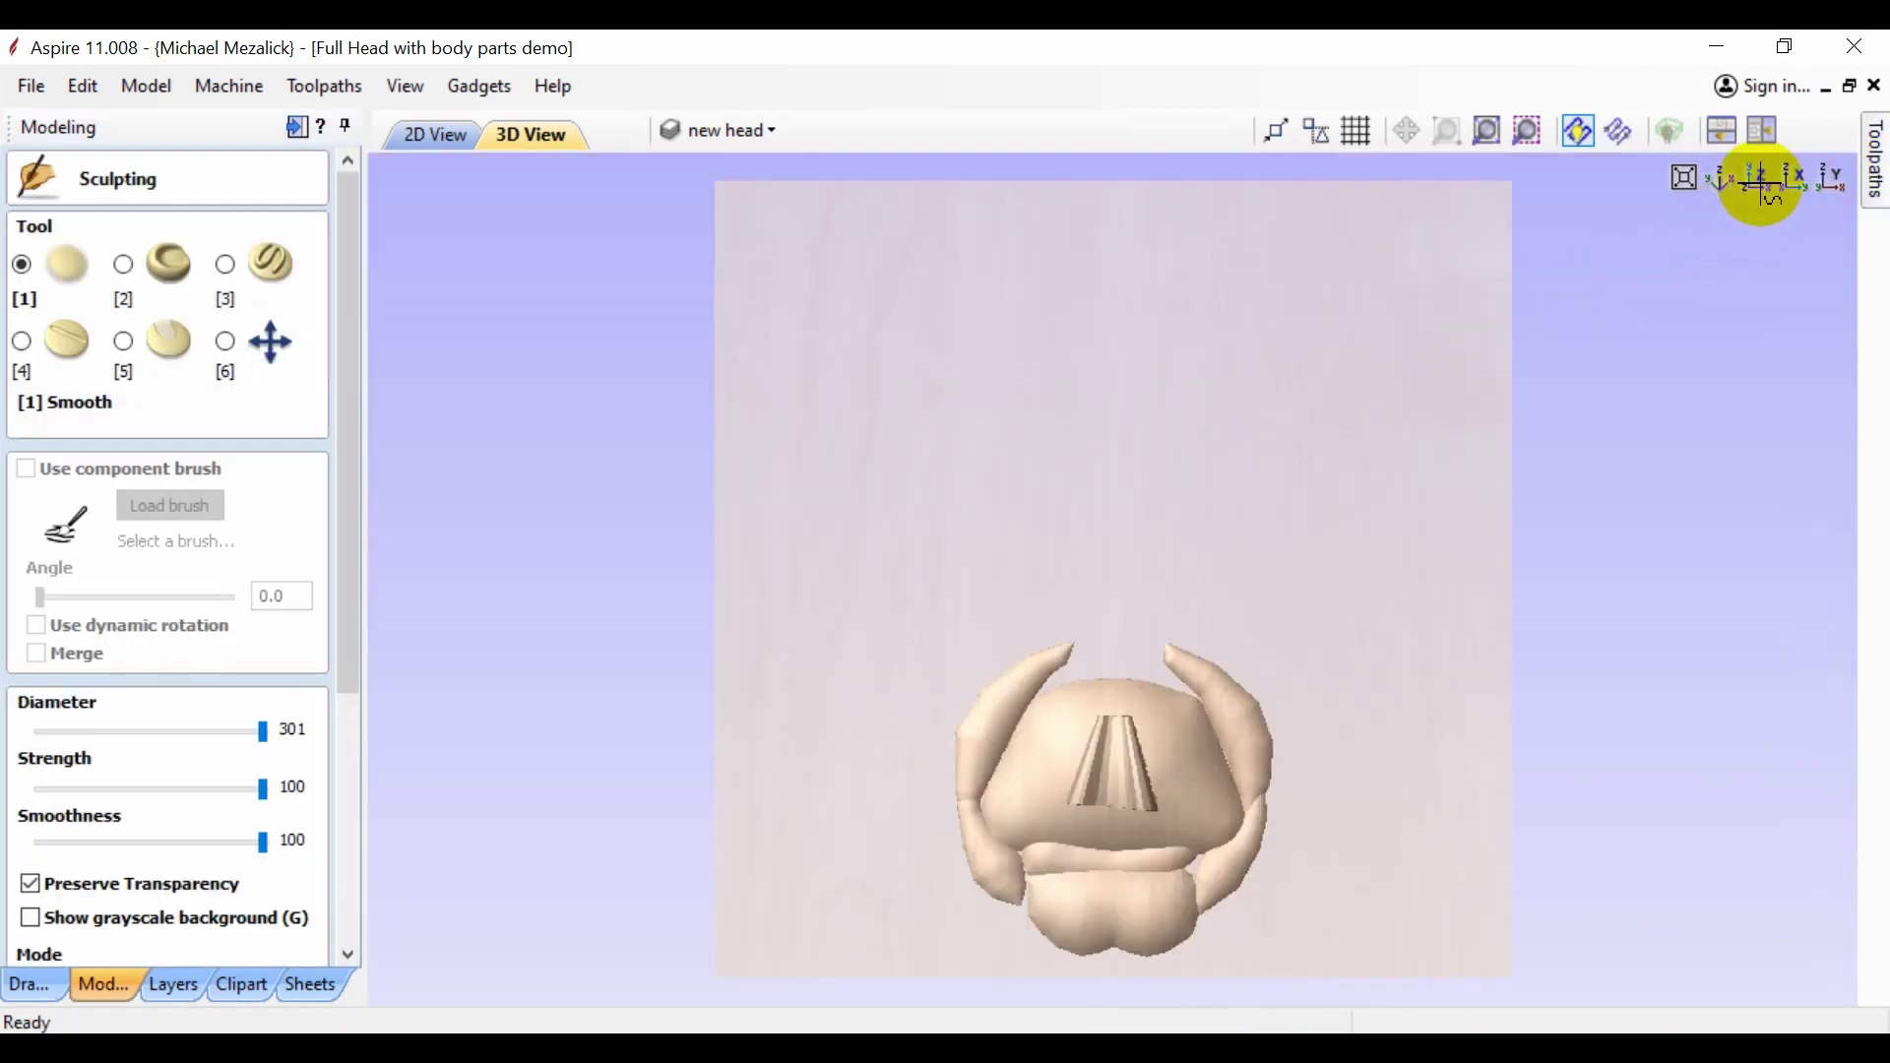
pyautogui.click(262, 365)
pyautogui.scroll(5, 988, 857)
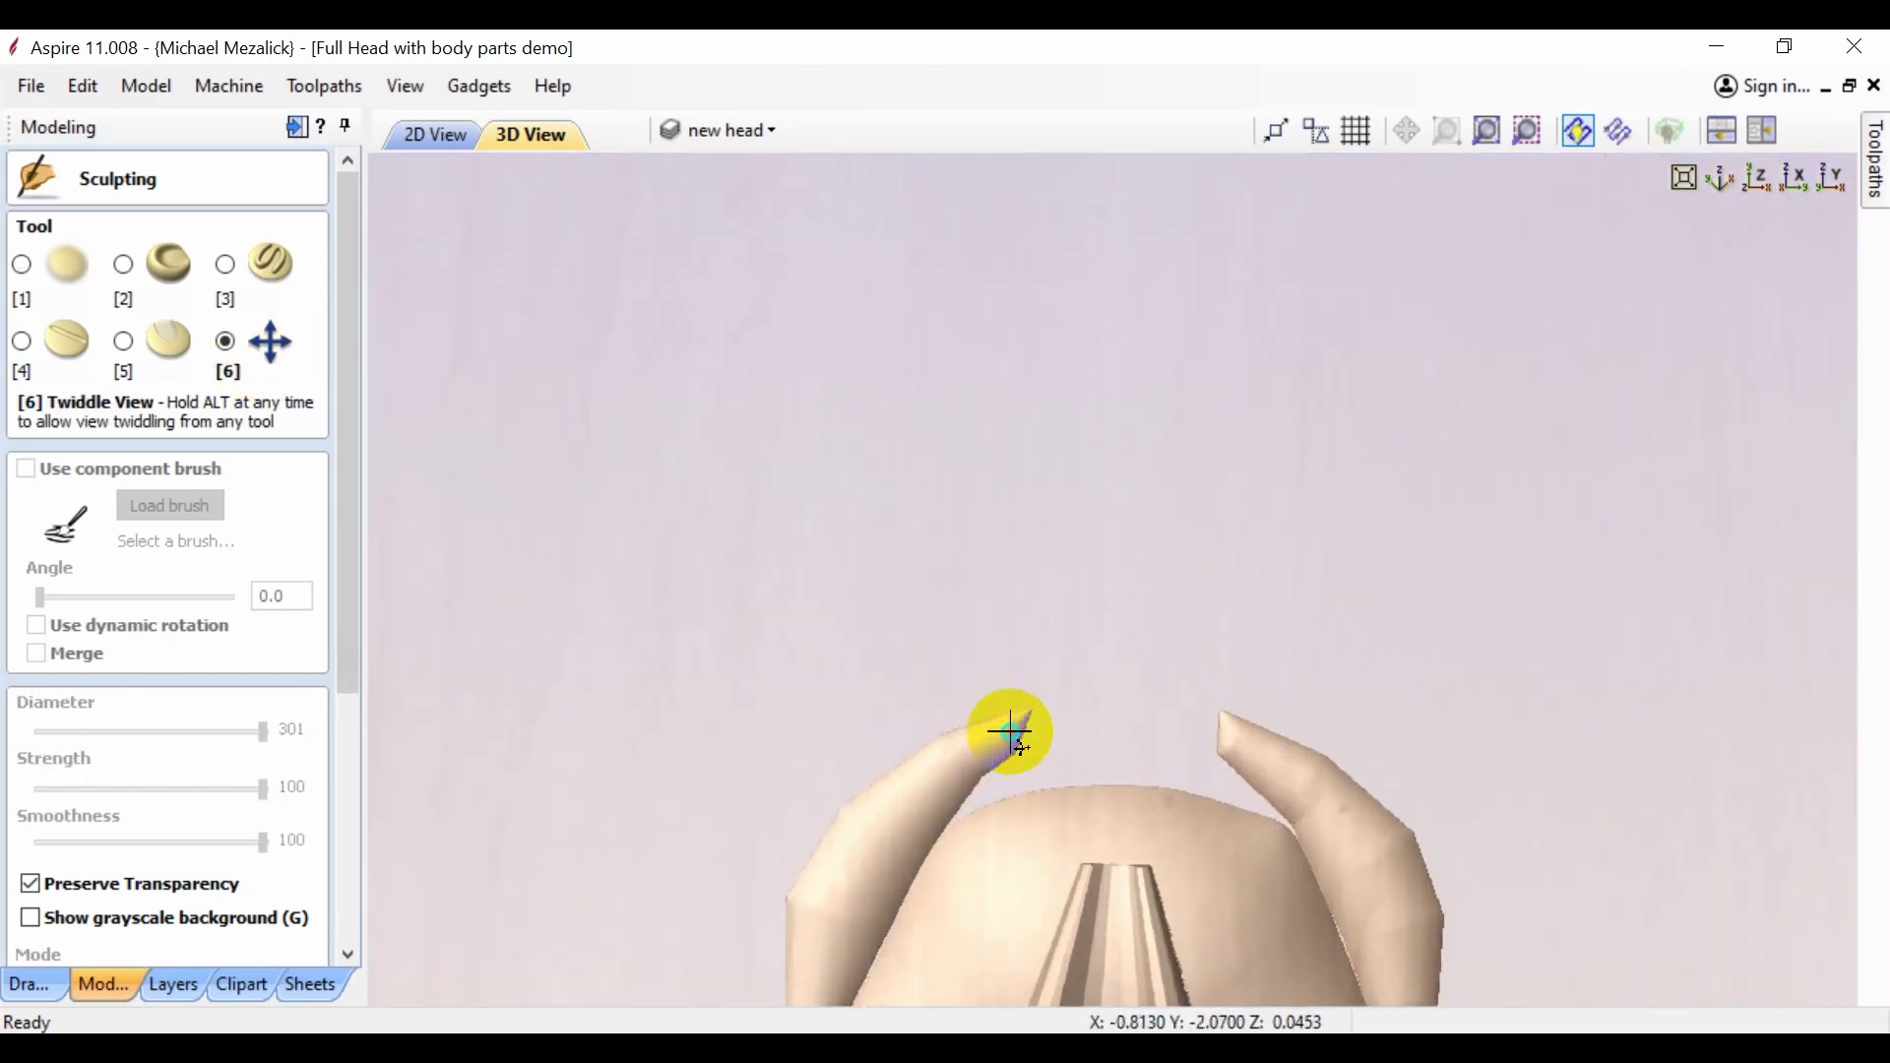
pyautogui.moveTo(1021, 768); pyautogui.dragTo(1013, 388)
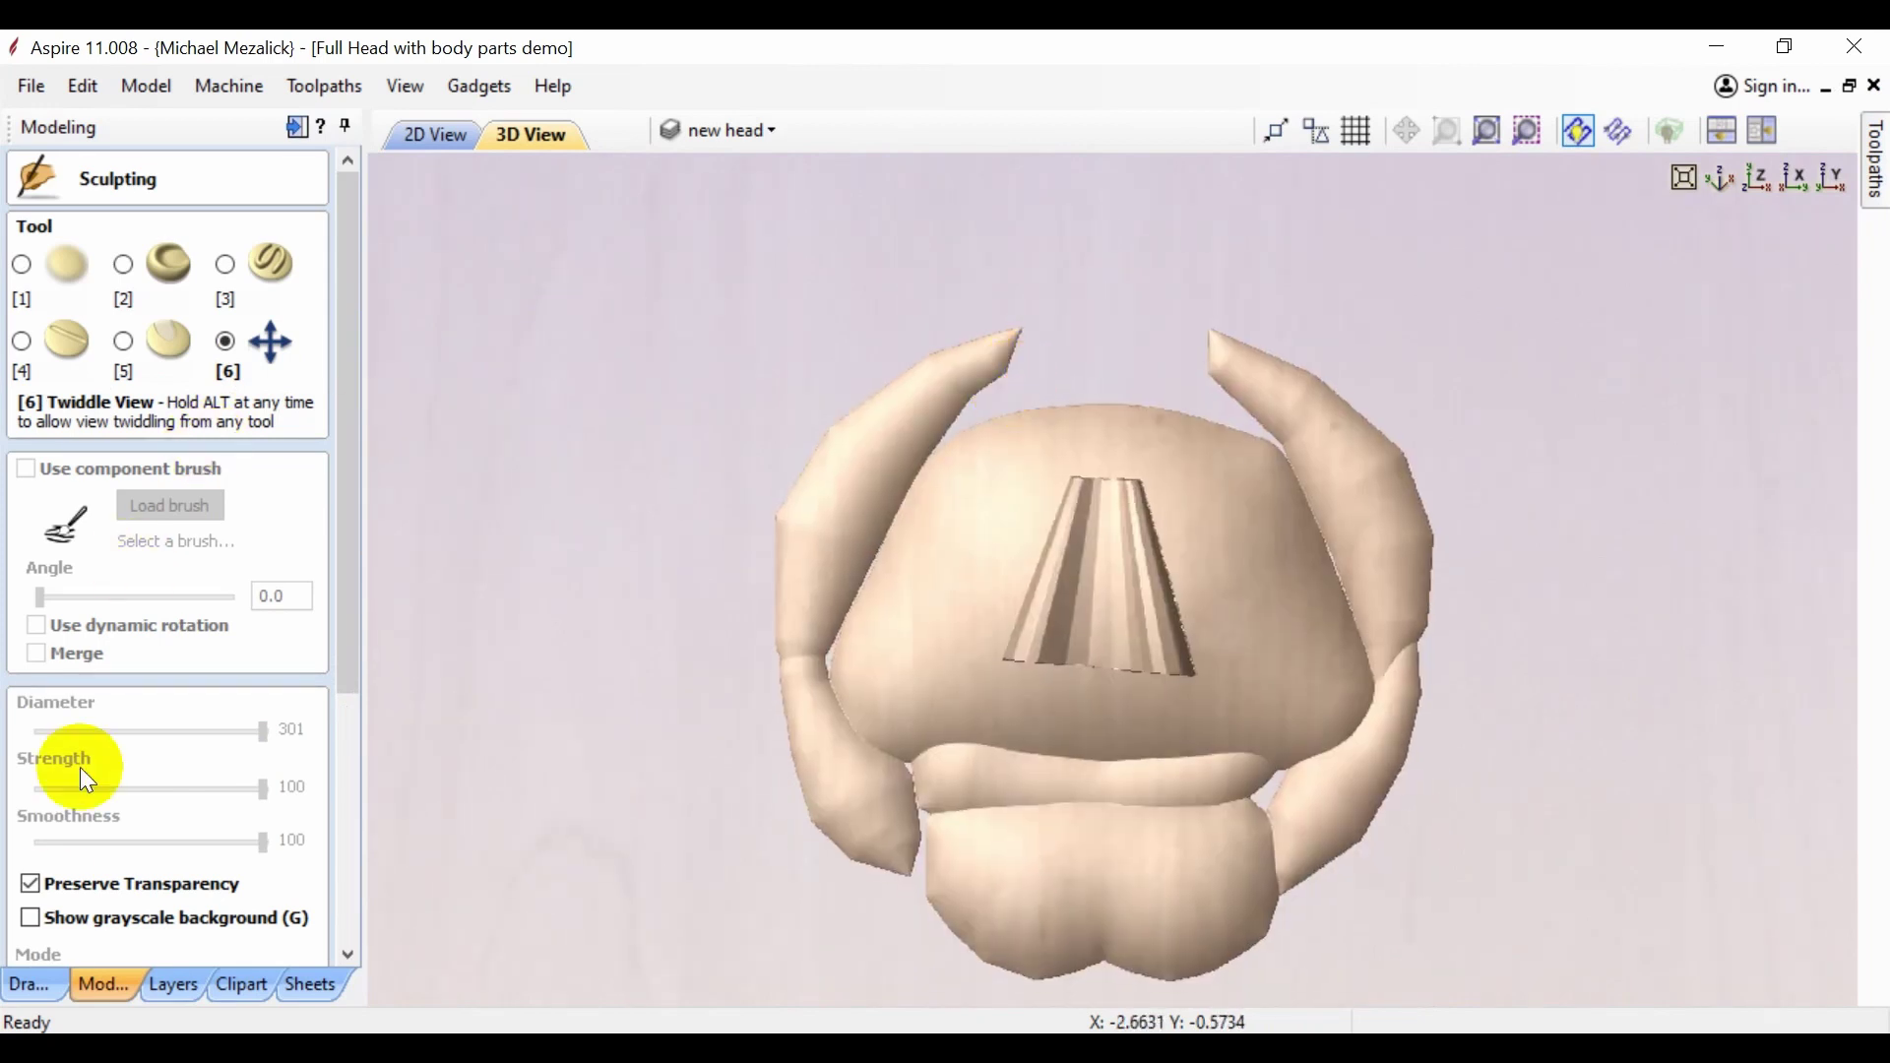
# - Smooth the lower-face copy with a 301-diameter brush and Preserve Transparency off, smudge beside the chin at strength 39, and accept the sculpting
pyautogui.click(59, 266)
pyautogui.moveTo(949, 340)
pyautogui.mouseDown()
pyautogui.moveTo(883, 424)
pyautogui.moveTo(801, 522)
pyautogui.moveTo(842, 526)
pyautogui.moveTo(852, 662)
pyautogui.moveTo(929, 866)
pyautogui.moveTo(1135, 798)
pyautogui.moveTo(1120, 548)
pyautogui.moveTo(1041, 600)
pyautogui.moveTo(1132, 496)
pyautogui.moveTo(1153, 647)
pyautogui.moveTo(1209, 655)
pyautogui.moveTo(1171, 659)
pyautogui.moveTo(1098, 578)
pyautogui.moveTo(1271, 490)
pyautogui.moveTo(1259, 432)
pyautogui.moveTo(1190, 401)
pyautogui.moveTo(1366, 522)
pyautogui.moveTo(1382, 698)
pyautogui.moveTo(1350, 791)
pyautogui.moveTo(1308, 835)
pyautogui.moveTo(1182, 893)
pyautogui.moveTo(1092, 925)
pyautogui.moveTo(1012, 920)
pyautogui.moveTo(962, 889)
pyautogui.moveTo(1163, 851)
pyautogui.moveTo(1295, 732)
pyautogui.moveTo(1230, 601)
pyautogui.moveTo(1133, 607)
pyautogui.moveTo(1040, 572)
pyautogui.moveTo(1027, 613)
pyautogui.moveTo(1070, 640)
pyautogui.moveTo(1115, 625)
pyautogui.moveTo(1111, 521)
pyautogui.moveTo(1222, 477)
pyautogui.moveTo(1083, 408)
pyautogui.moveTo(983, 413)
pyautogui.moveTo(1024, 378)
pyautogui.moveTo(974, 412)
pyautogui.moveTo(864, 740)
pyautogui.moveTo(919, 770)
pyautogui.moveTo(1038, 781)
pyautogui.moveTo(1259, 773)
pyautogui.moveTo(1403, 683)
pyautogui.moveTo(1259, 774)
pyautogui.mouseUp()
pyautogui.click(161, 260)
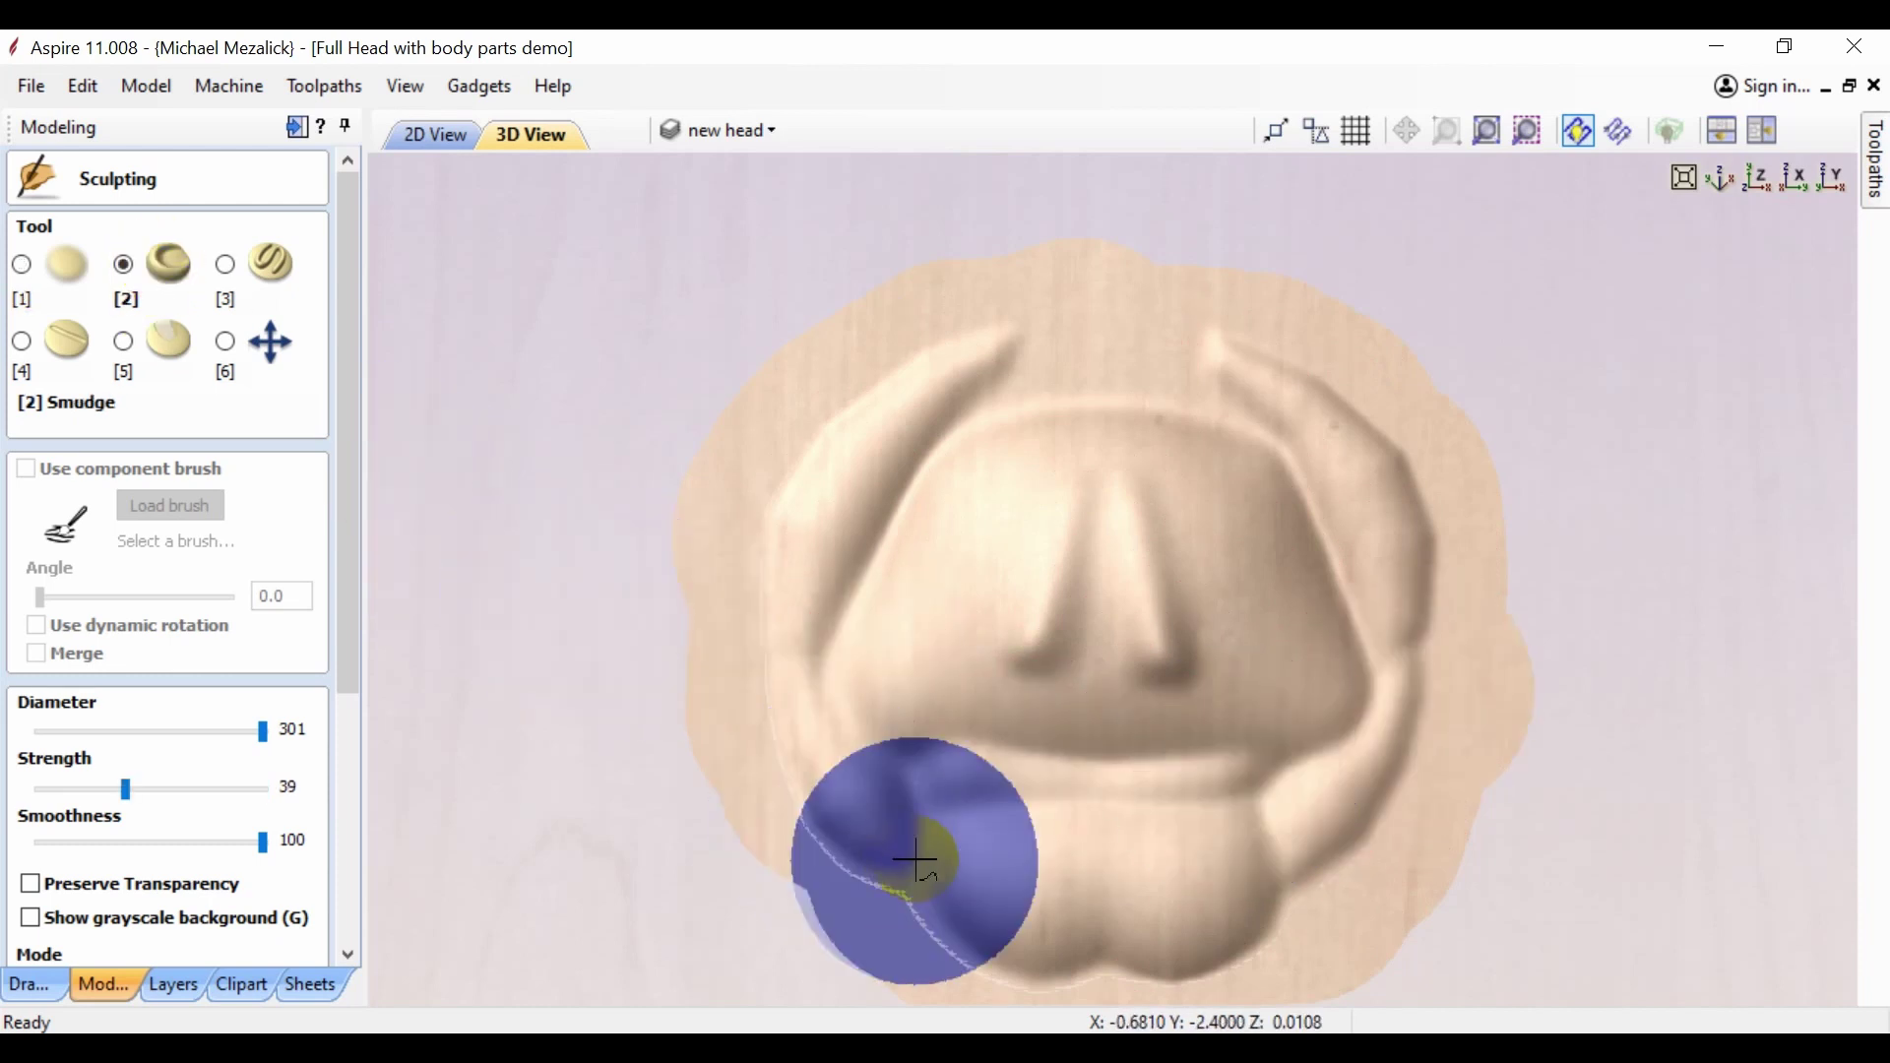
pyautogui.moveTo(1013, 895); pyautogui.dragTo(984, 919)
pyautogui.click(47, 291)
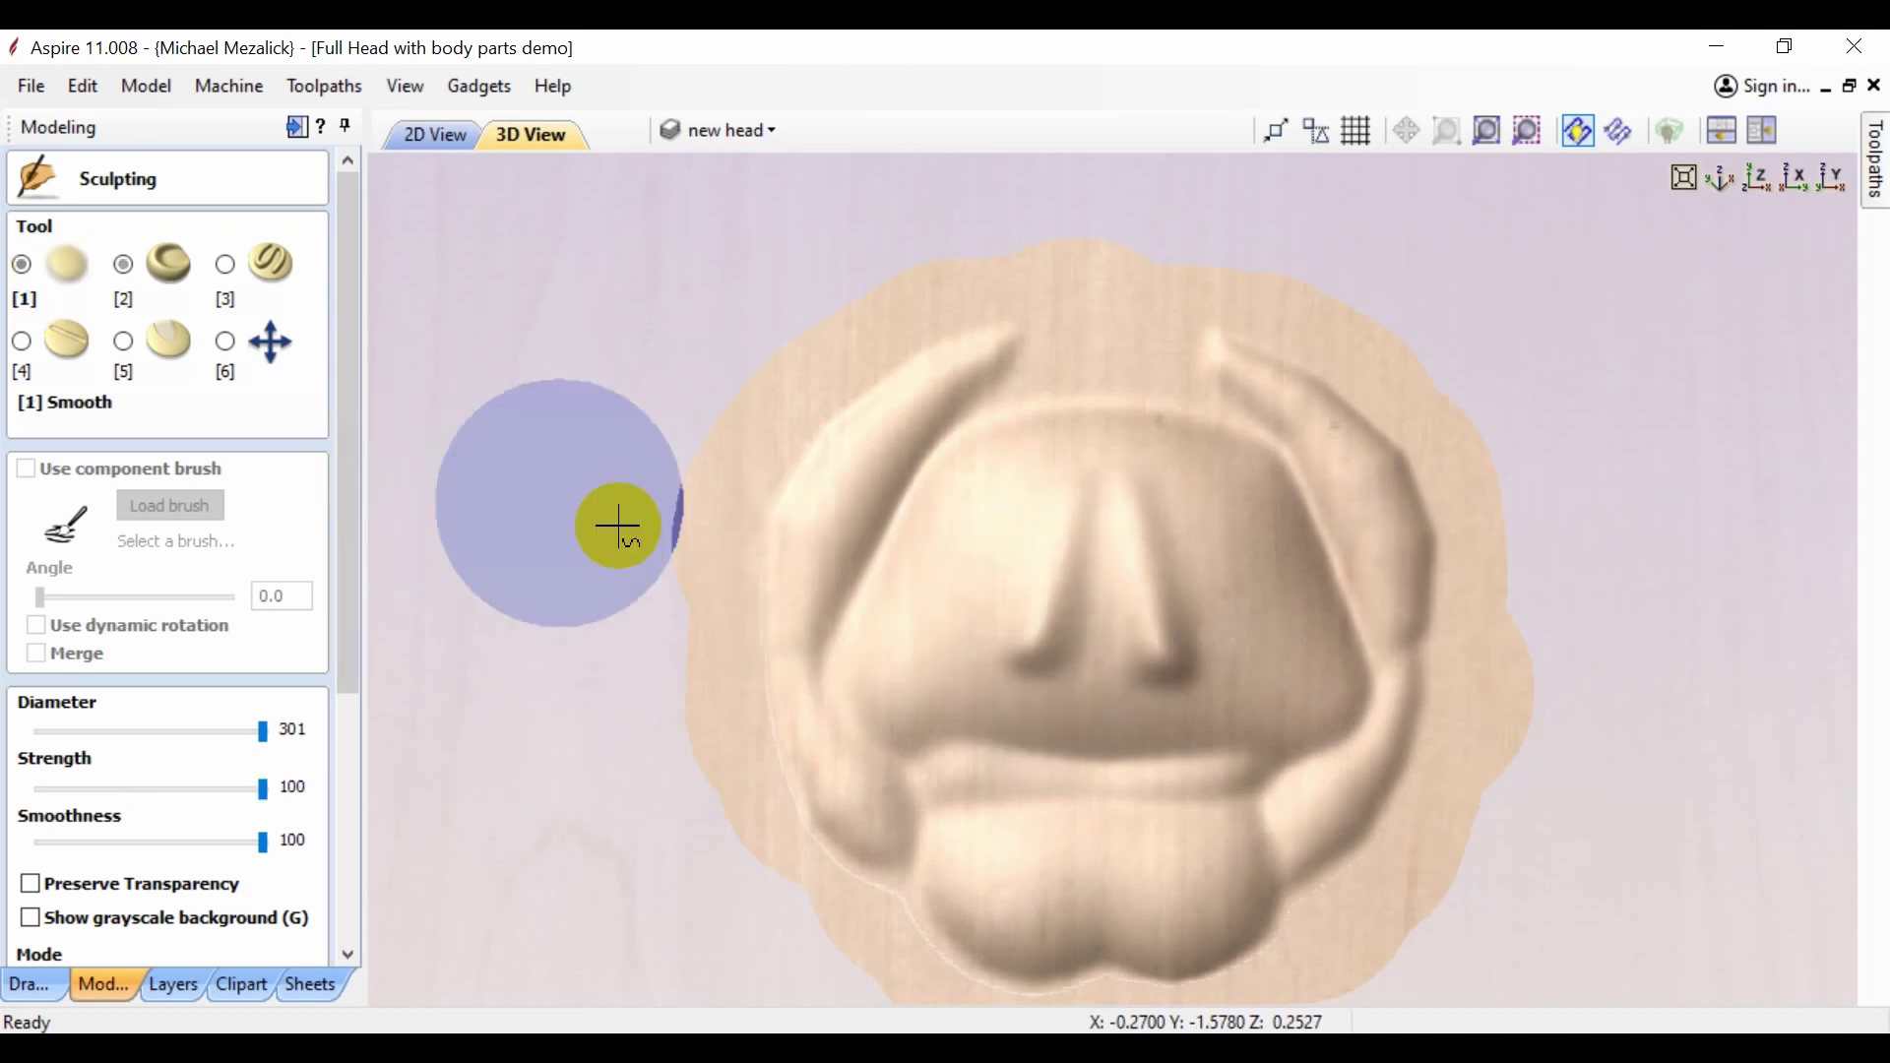
pyautogui.moveTo(1186, 669)
pyautogui.mouseDown()
pyautogui.moveTo(1045, 650)
pyautogui.moveTo(1270, 740)
pyautogui.moveTo(1371, 670)
pyautogui.moveTo(1287, 793)
pyautogui.moveTo(1393, 583)
pyautogui.moveTo(1250, 388)
pyautogui.moveTo(1416, 529)
pyautogui.moveTo(1414, 481)
pyautogui.moveTo(1332, 730)
pyautogui.moveTo(1068, 739)
pyautogui.moveTo(978, 504)
pyautogui.moveTo(971, 660)
pyautogui.moveTo(847, 512)
pyautogui.mouseUp()
pyautogui.click(344, 697)
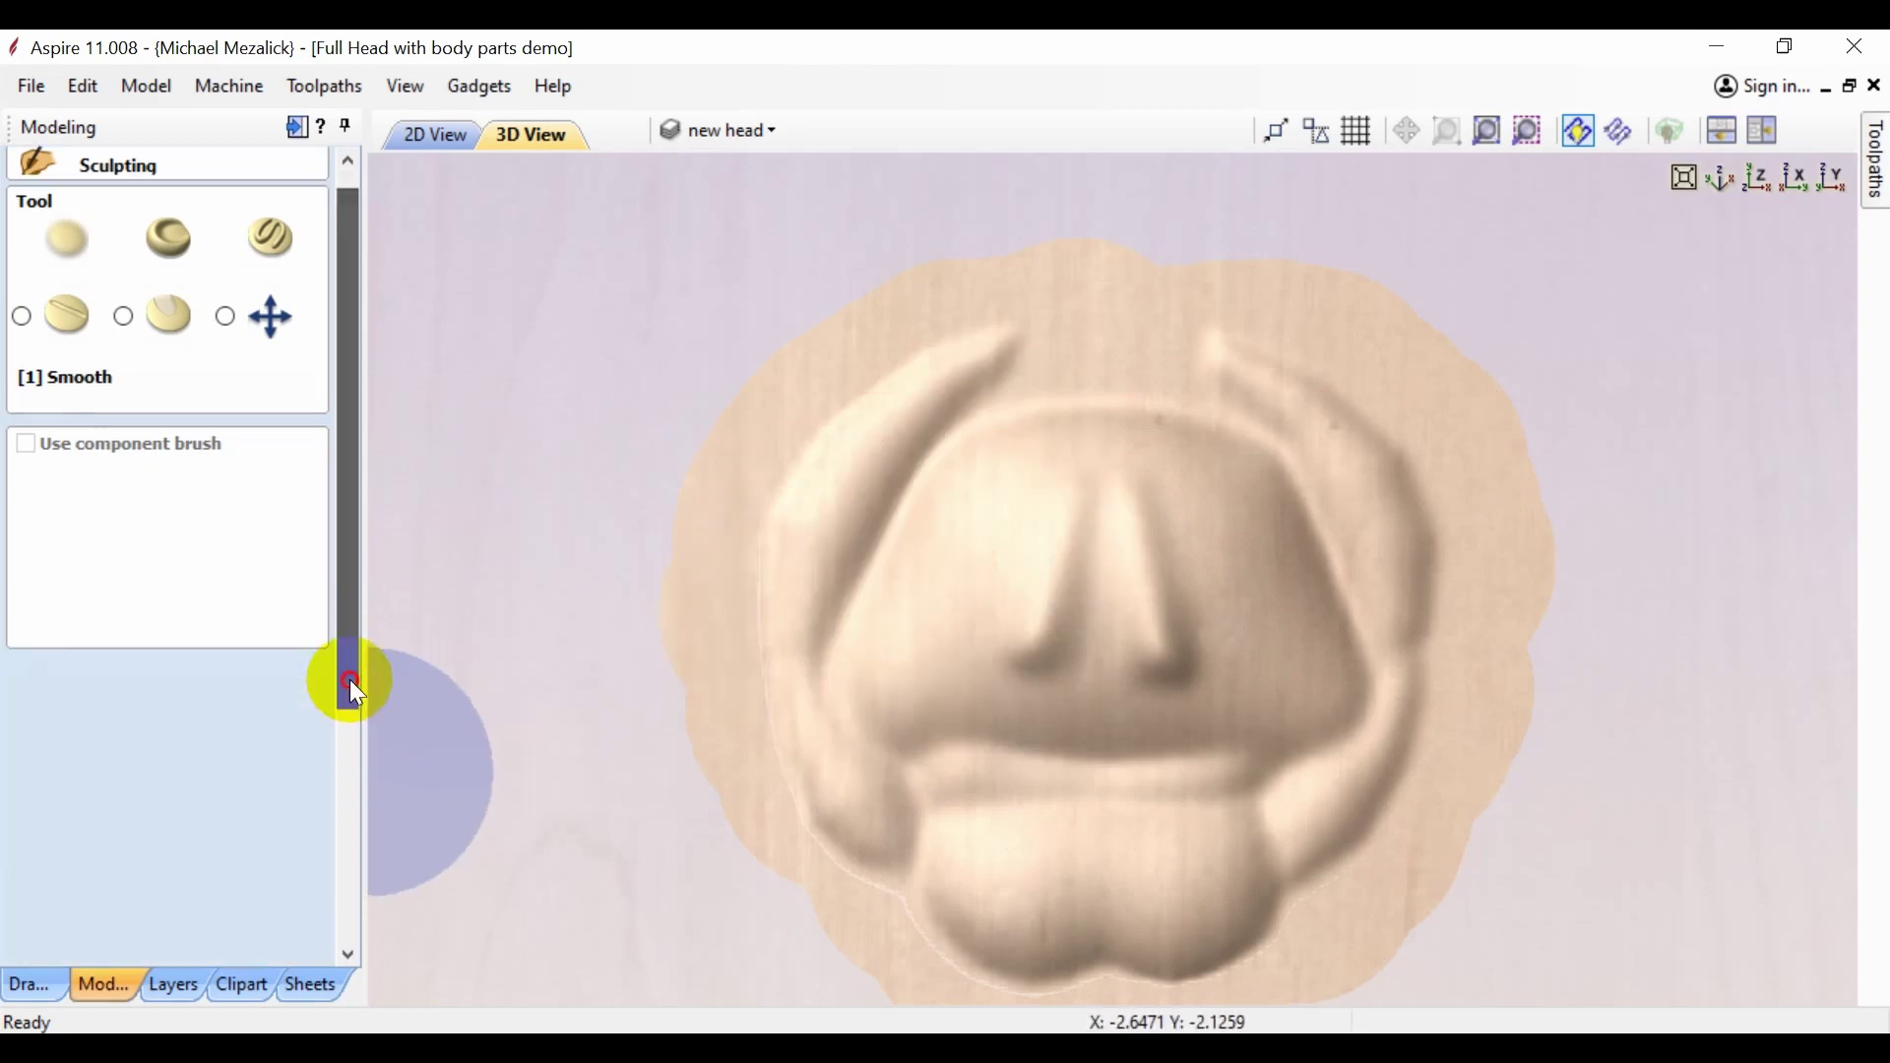
pyautogui.click(91, 937)
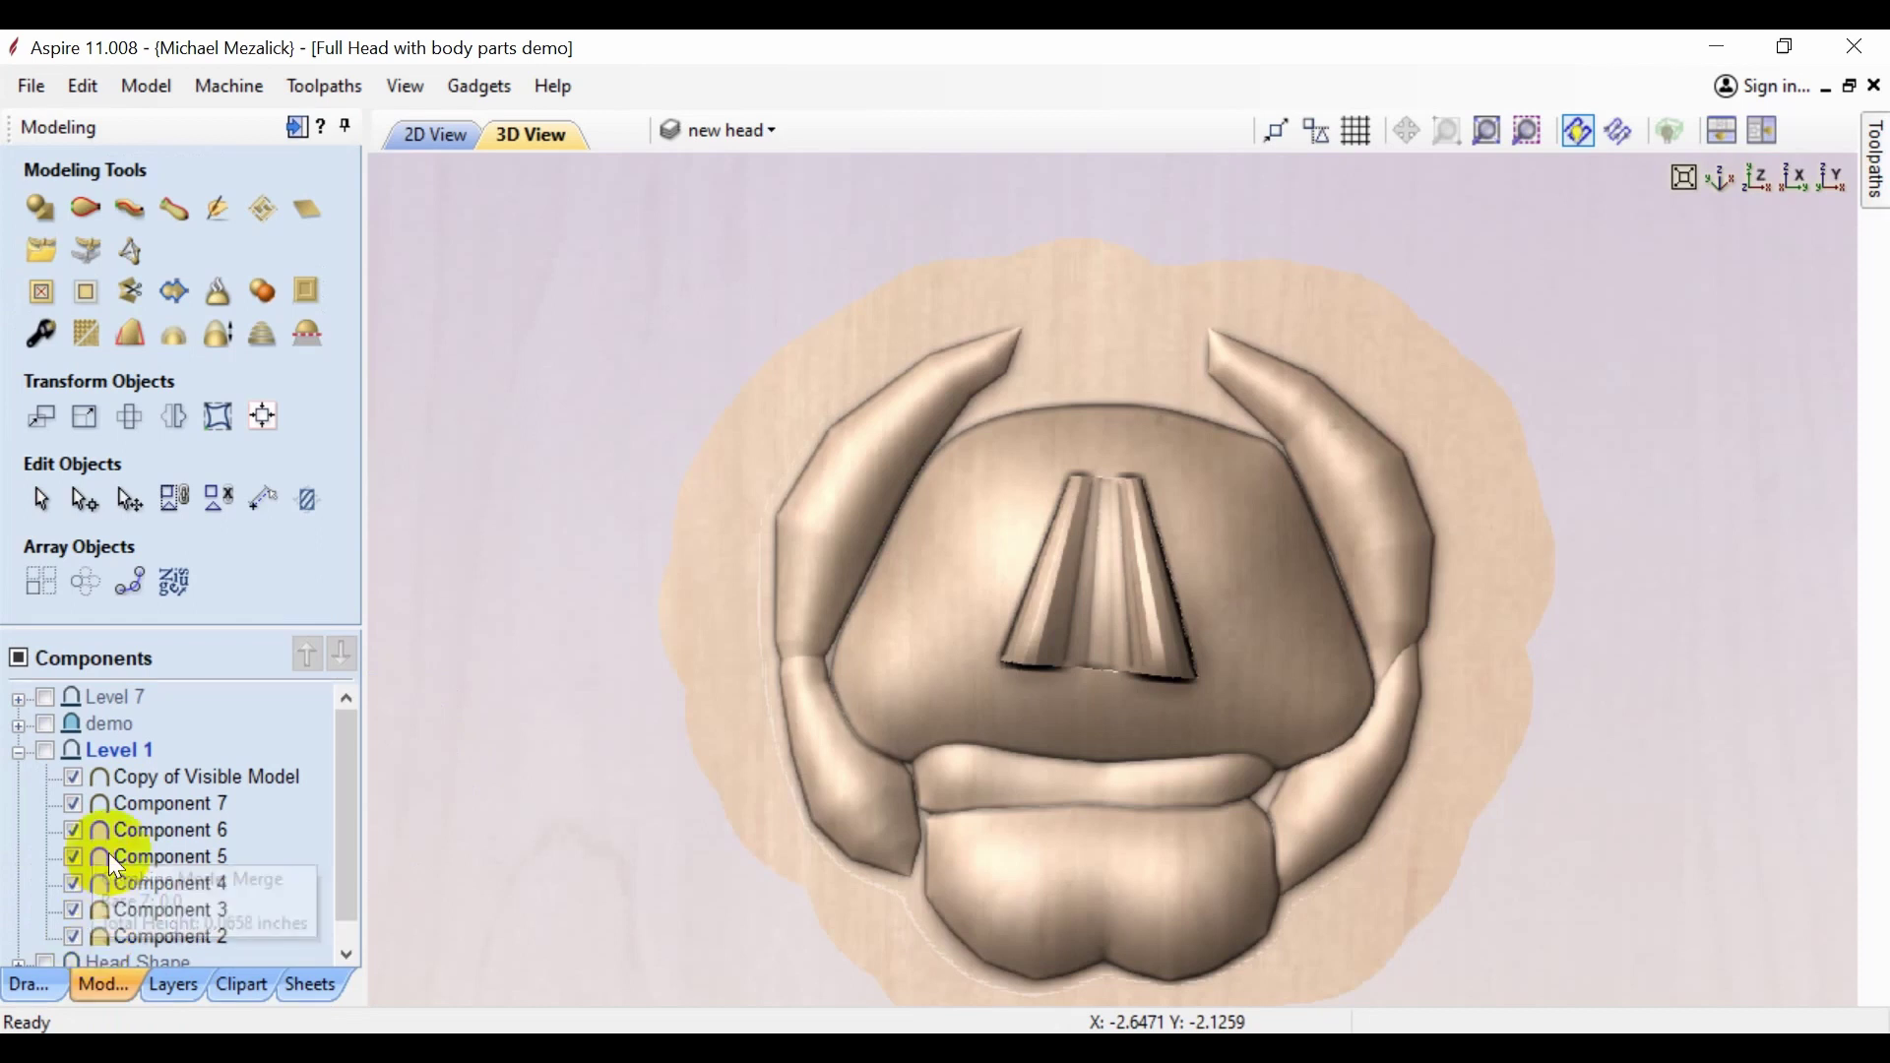
# - Show only the Copy of Visible Model component, hiding the separate facial components
pyautogui.click(150, 777)
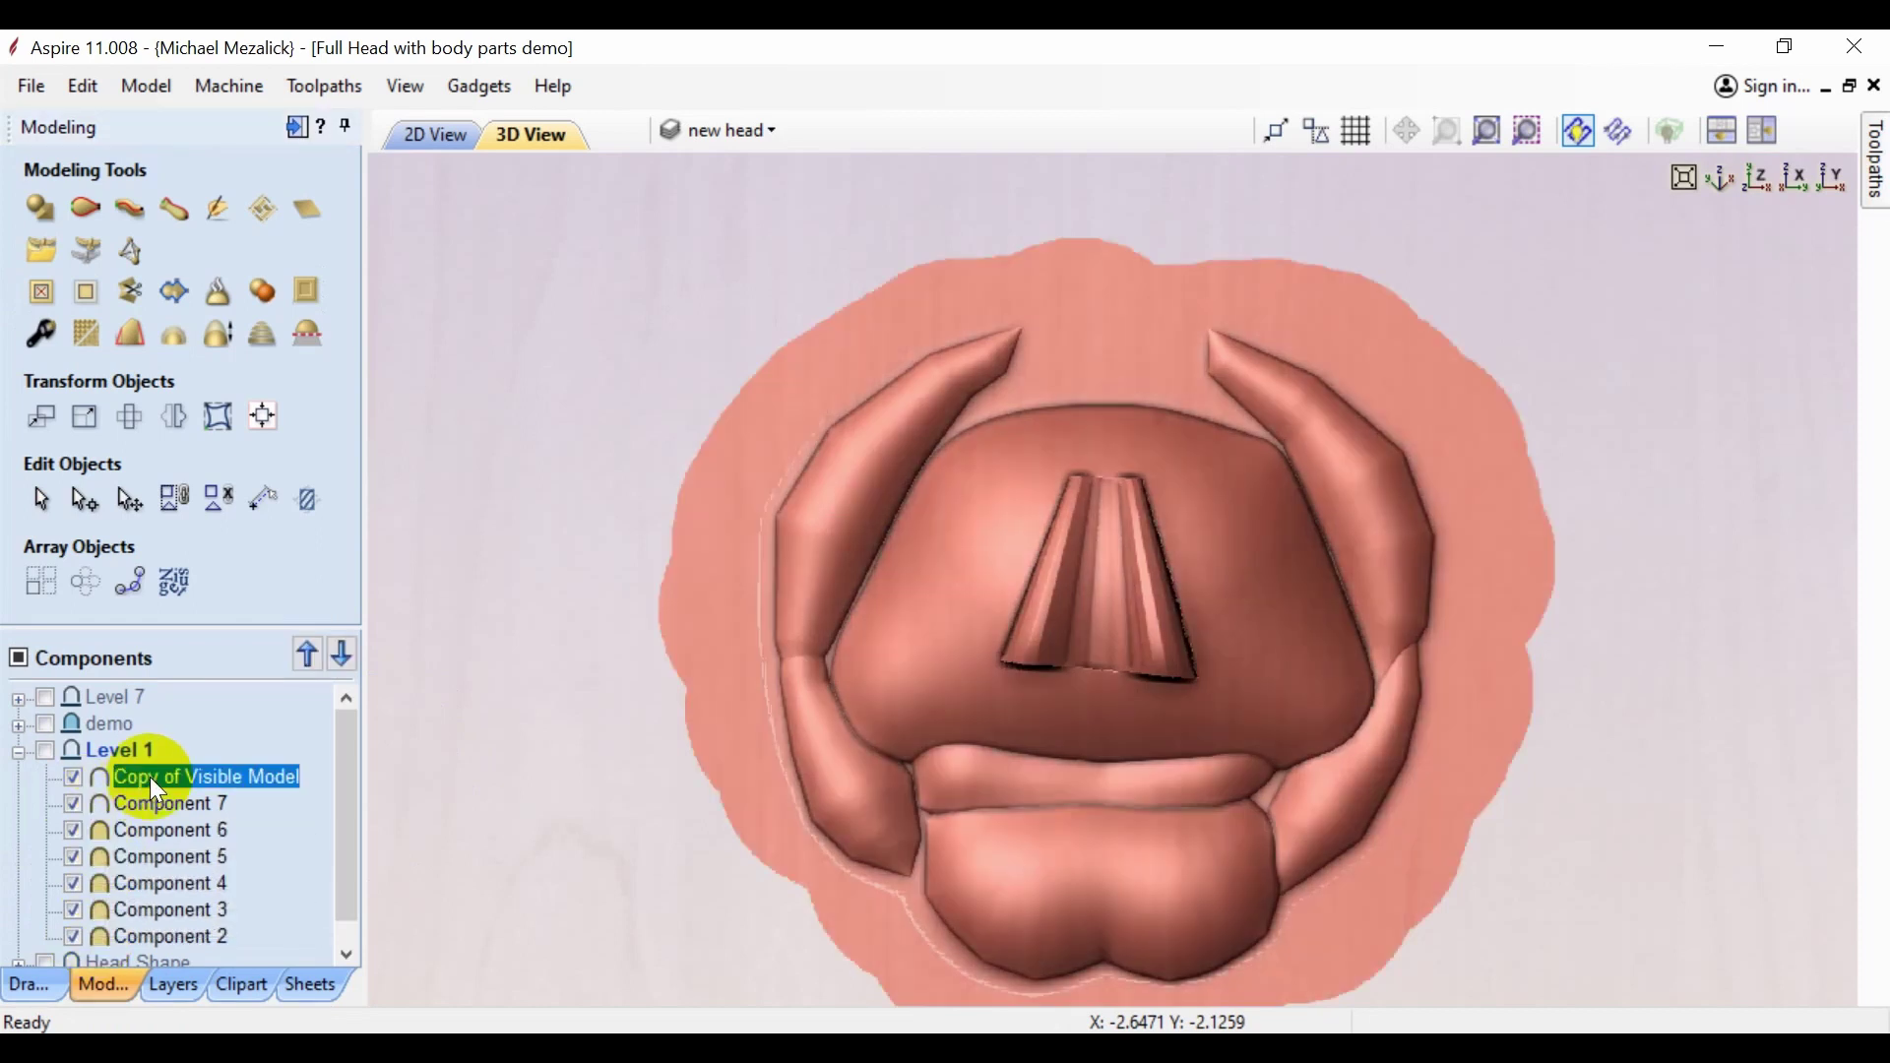
pyautogui.rightClick(150, 777)
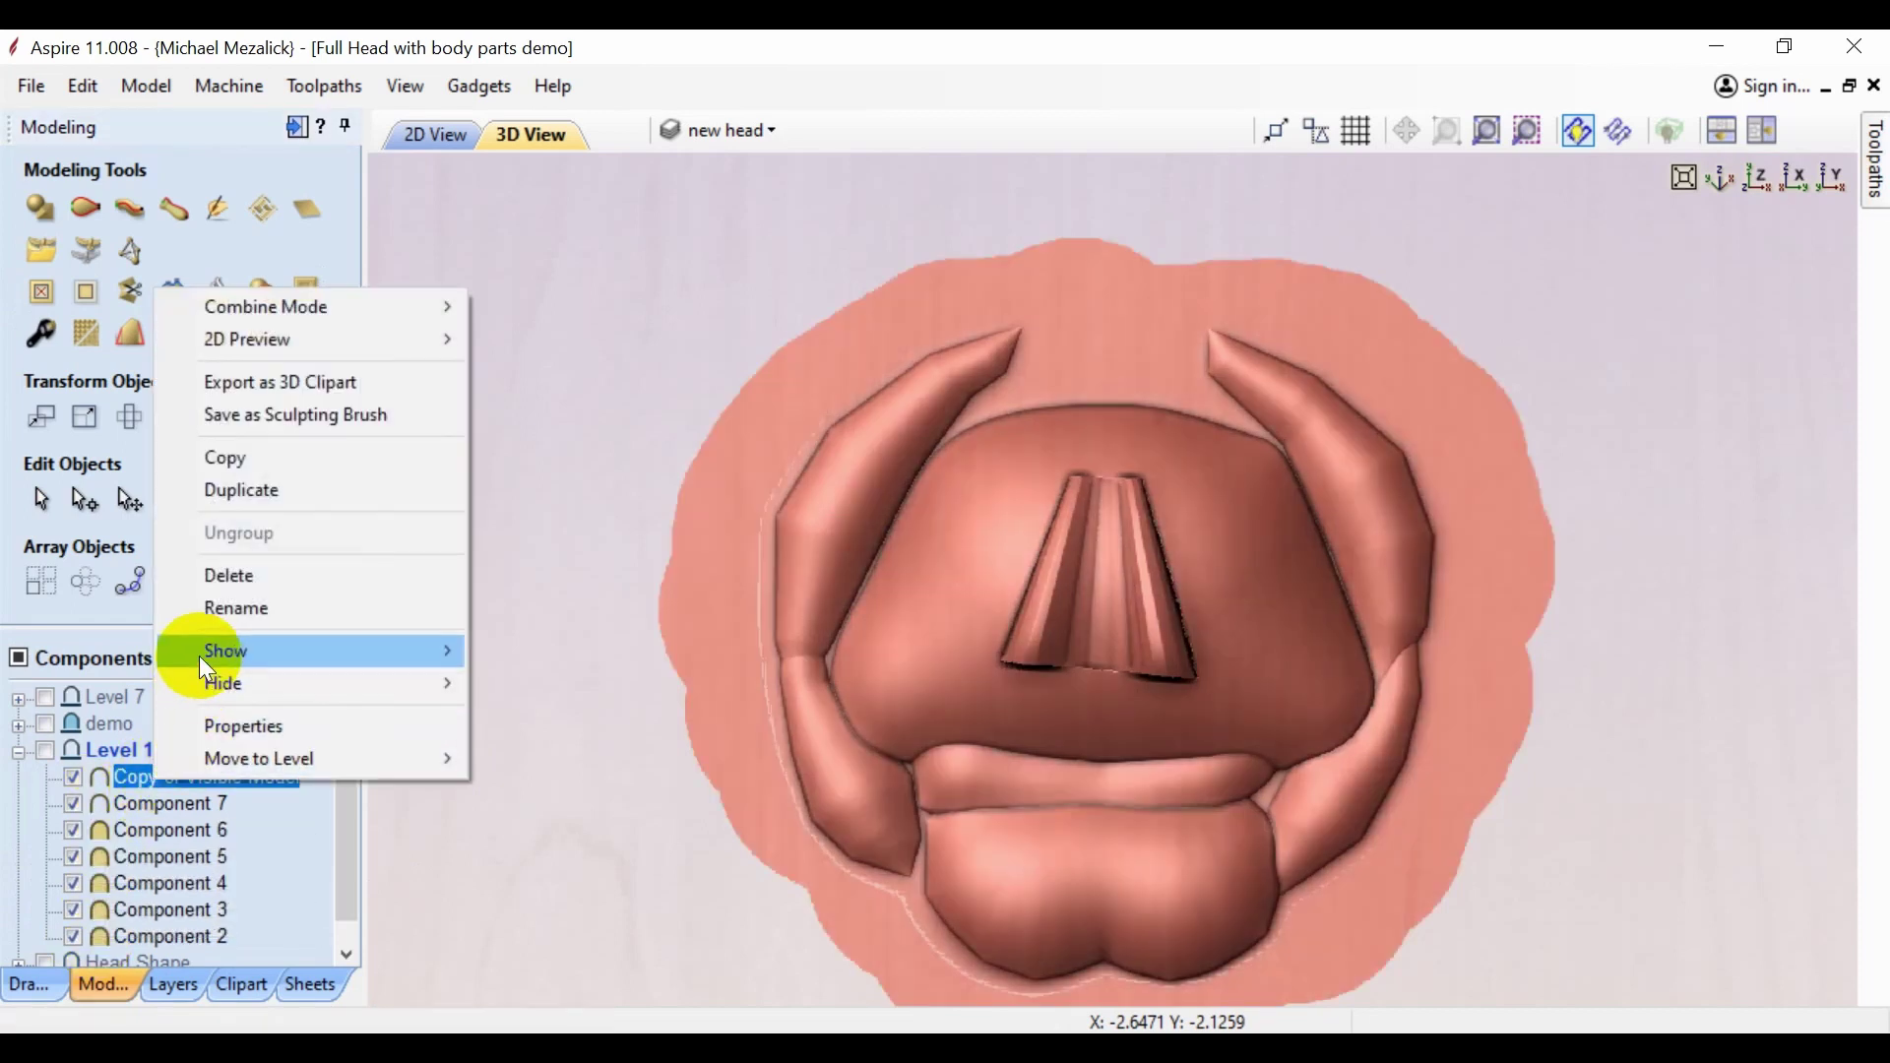
pyautogui.moveTo(201, 653)
pyautogui.click(536, 687)
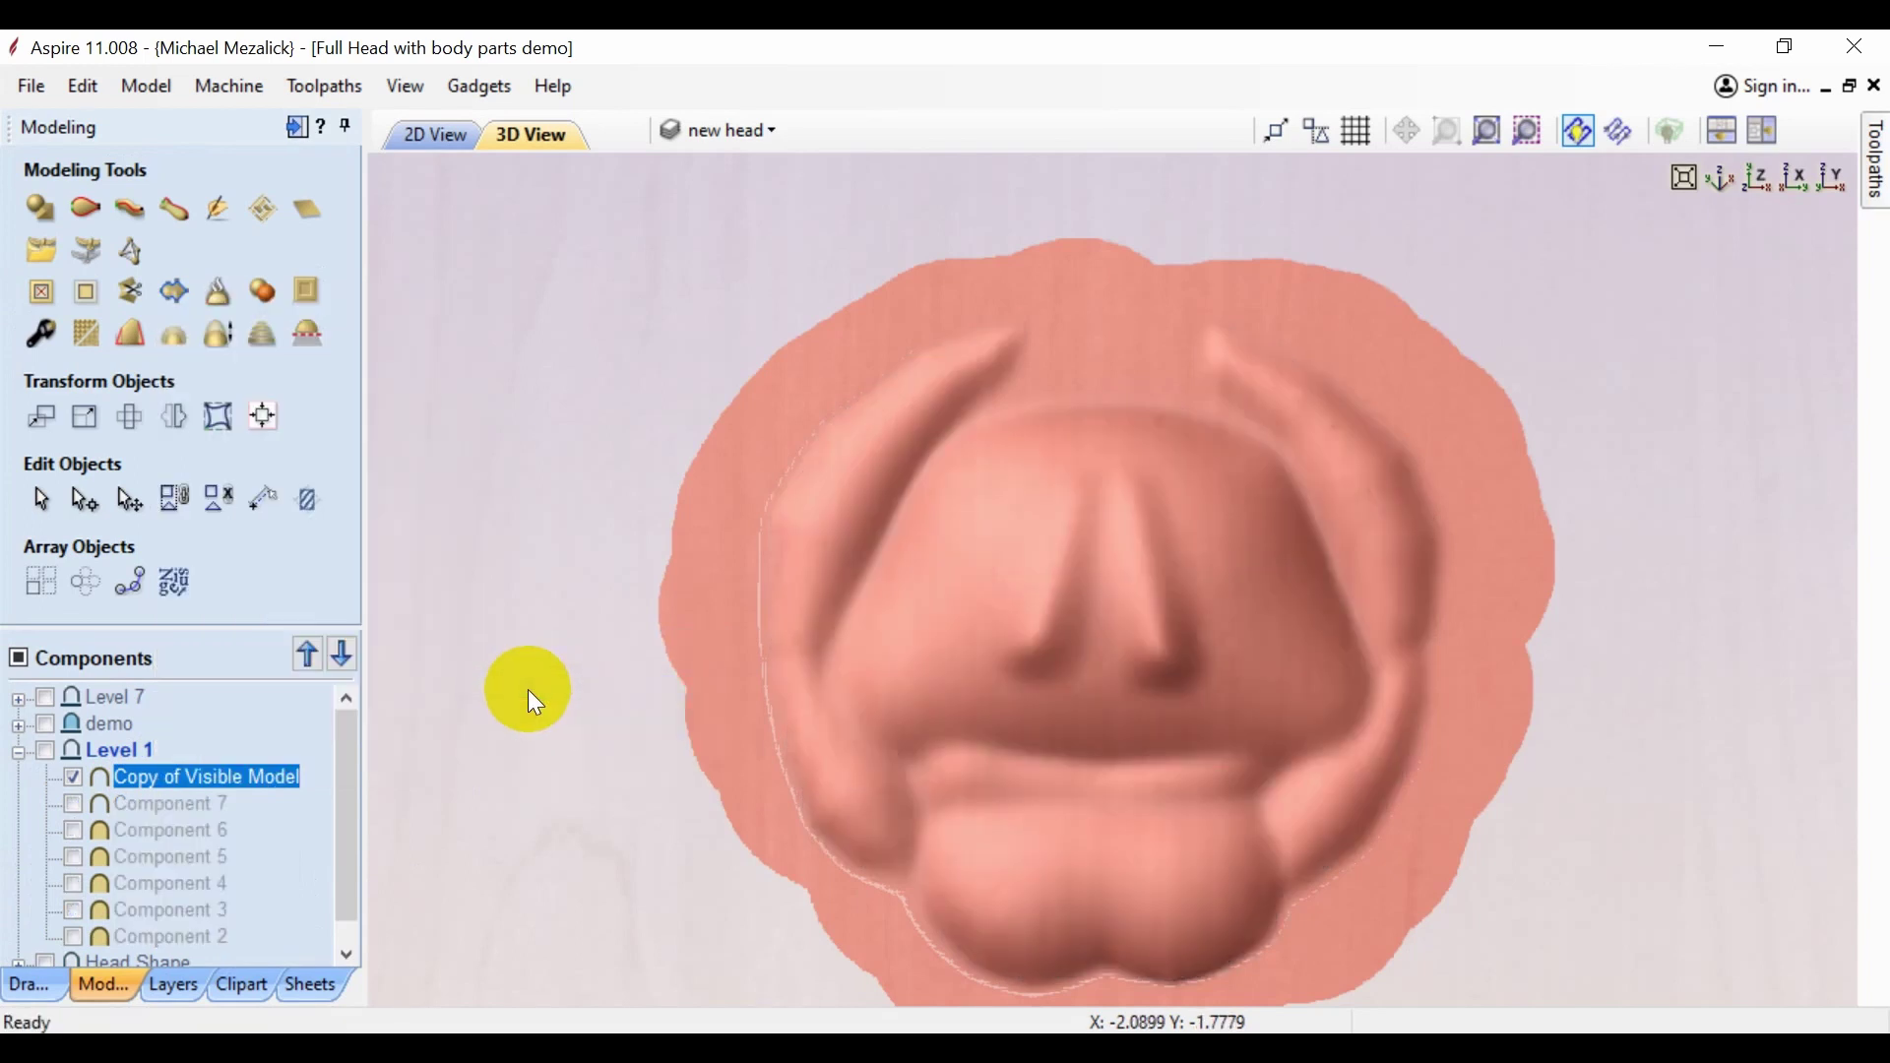
pyautogui.click(317, 711)
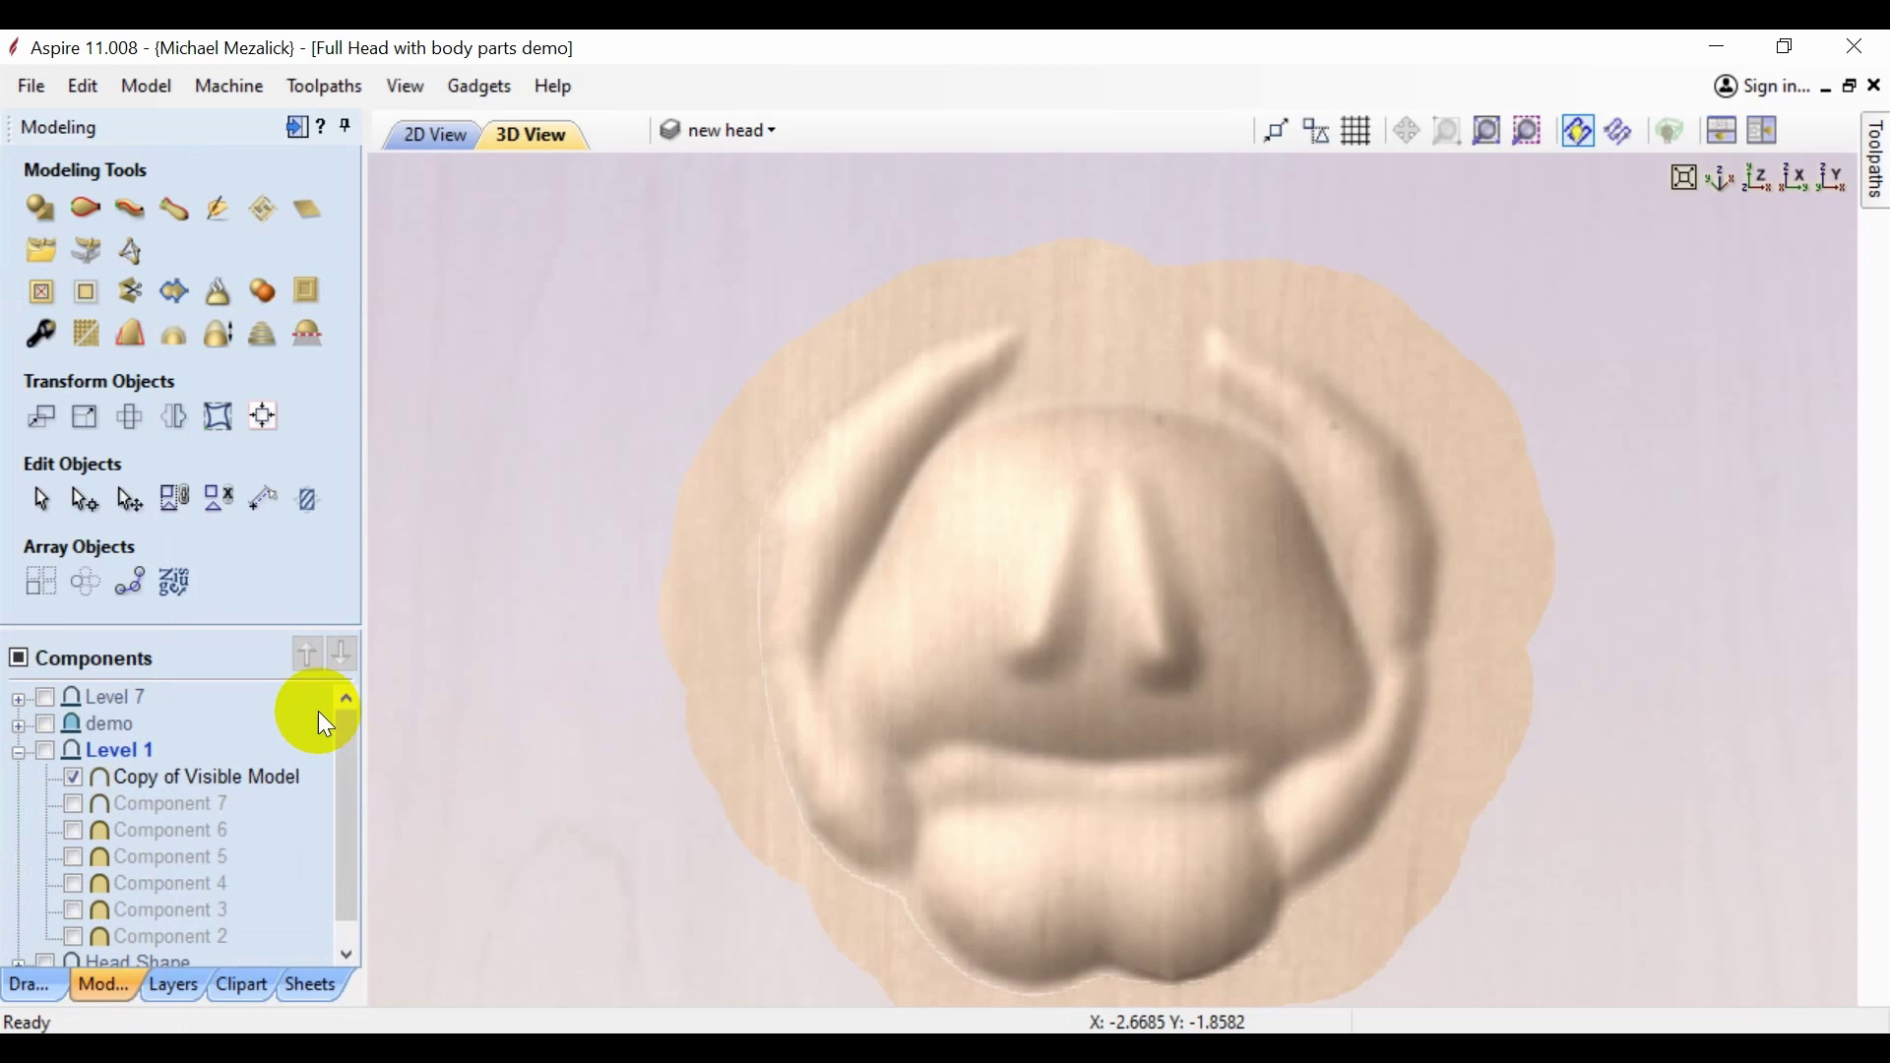
# - Smooth the lower ends of the philtrum ridges with a 103-diameter brush at strength 100 and smoothness 100, and keep the sculpted changes
pyautogui.click(1761, 187)
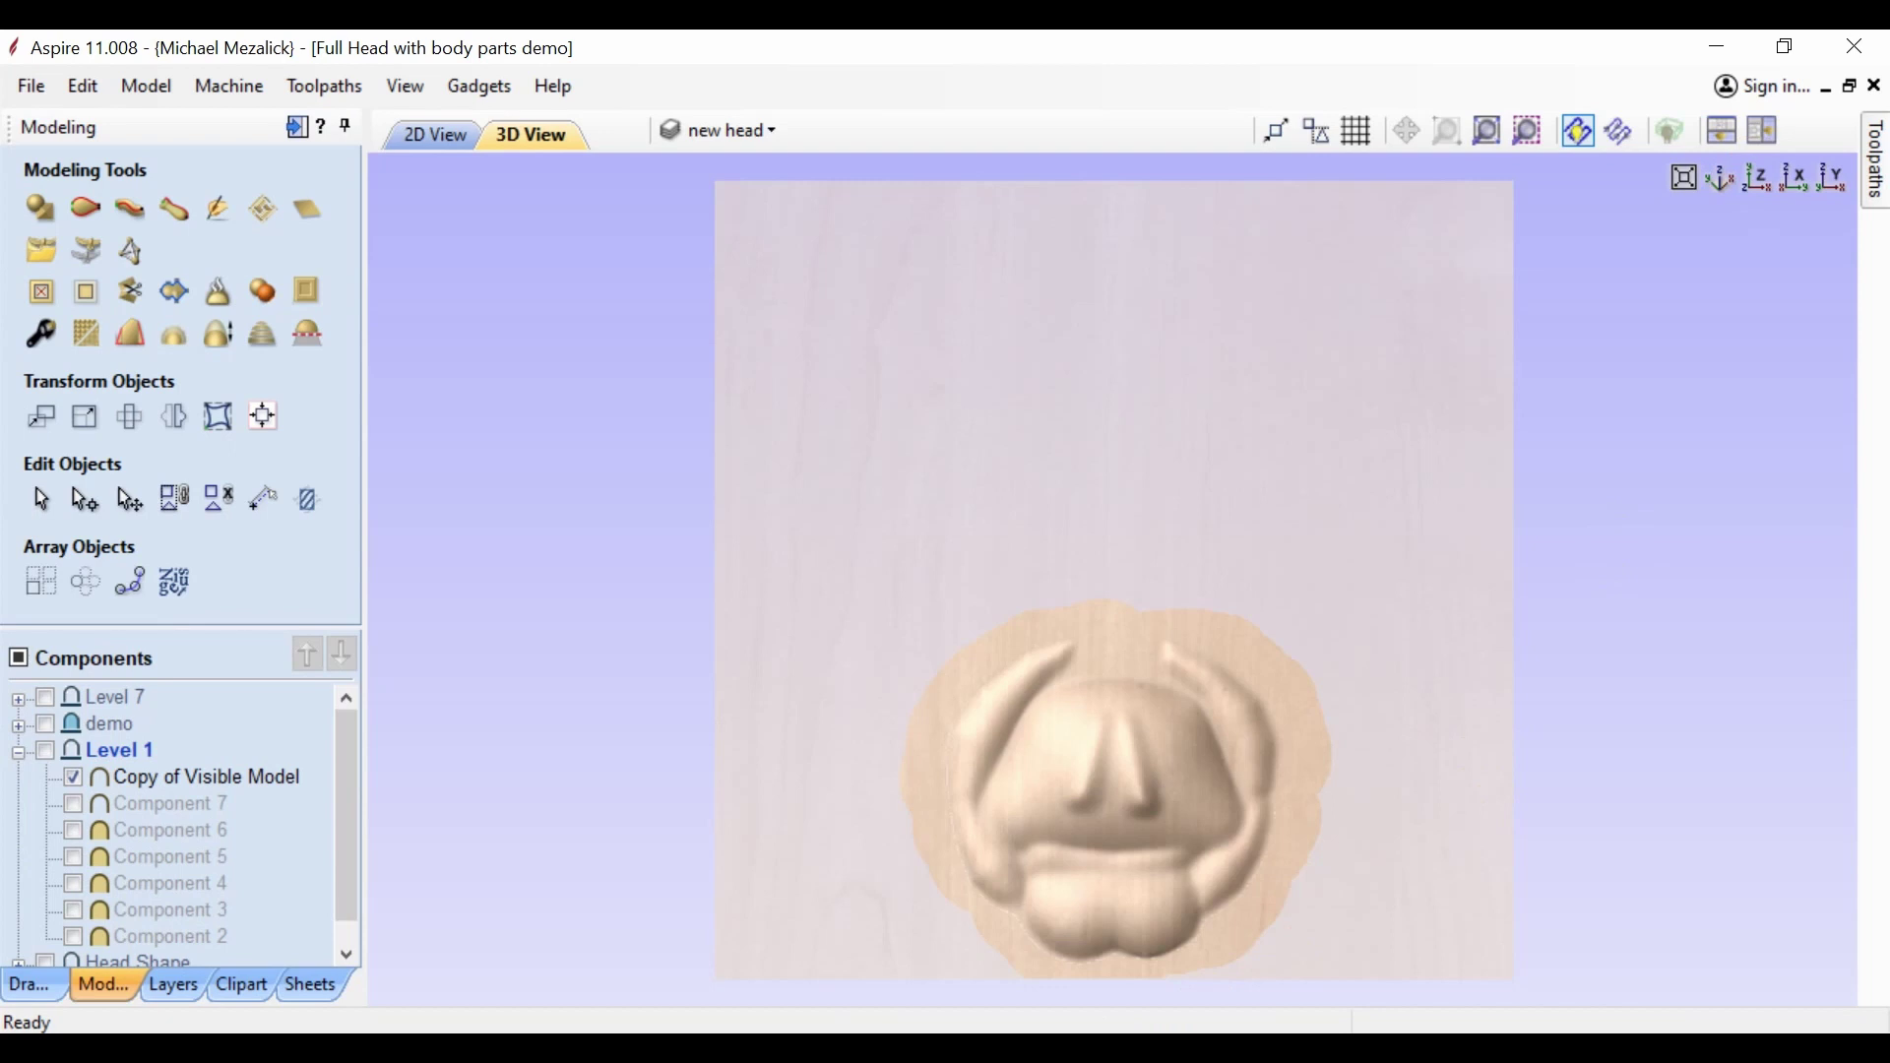
pyautogui.click(800, 999)
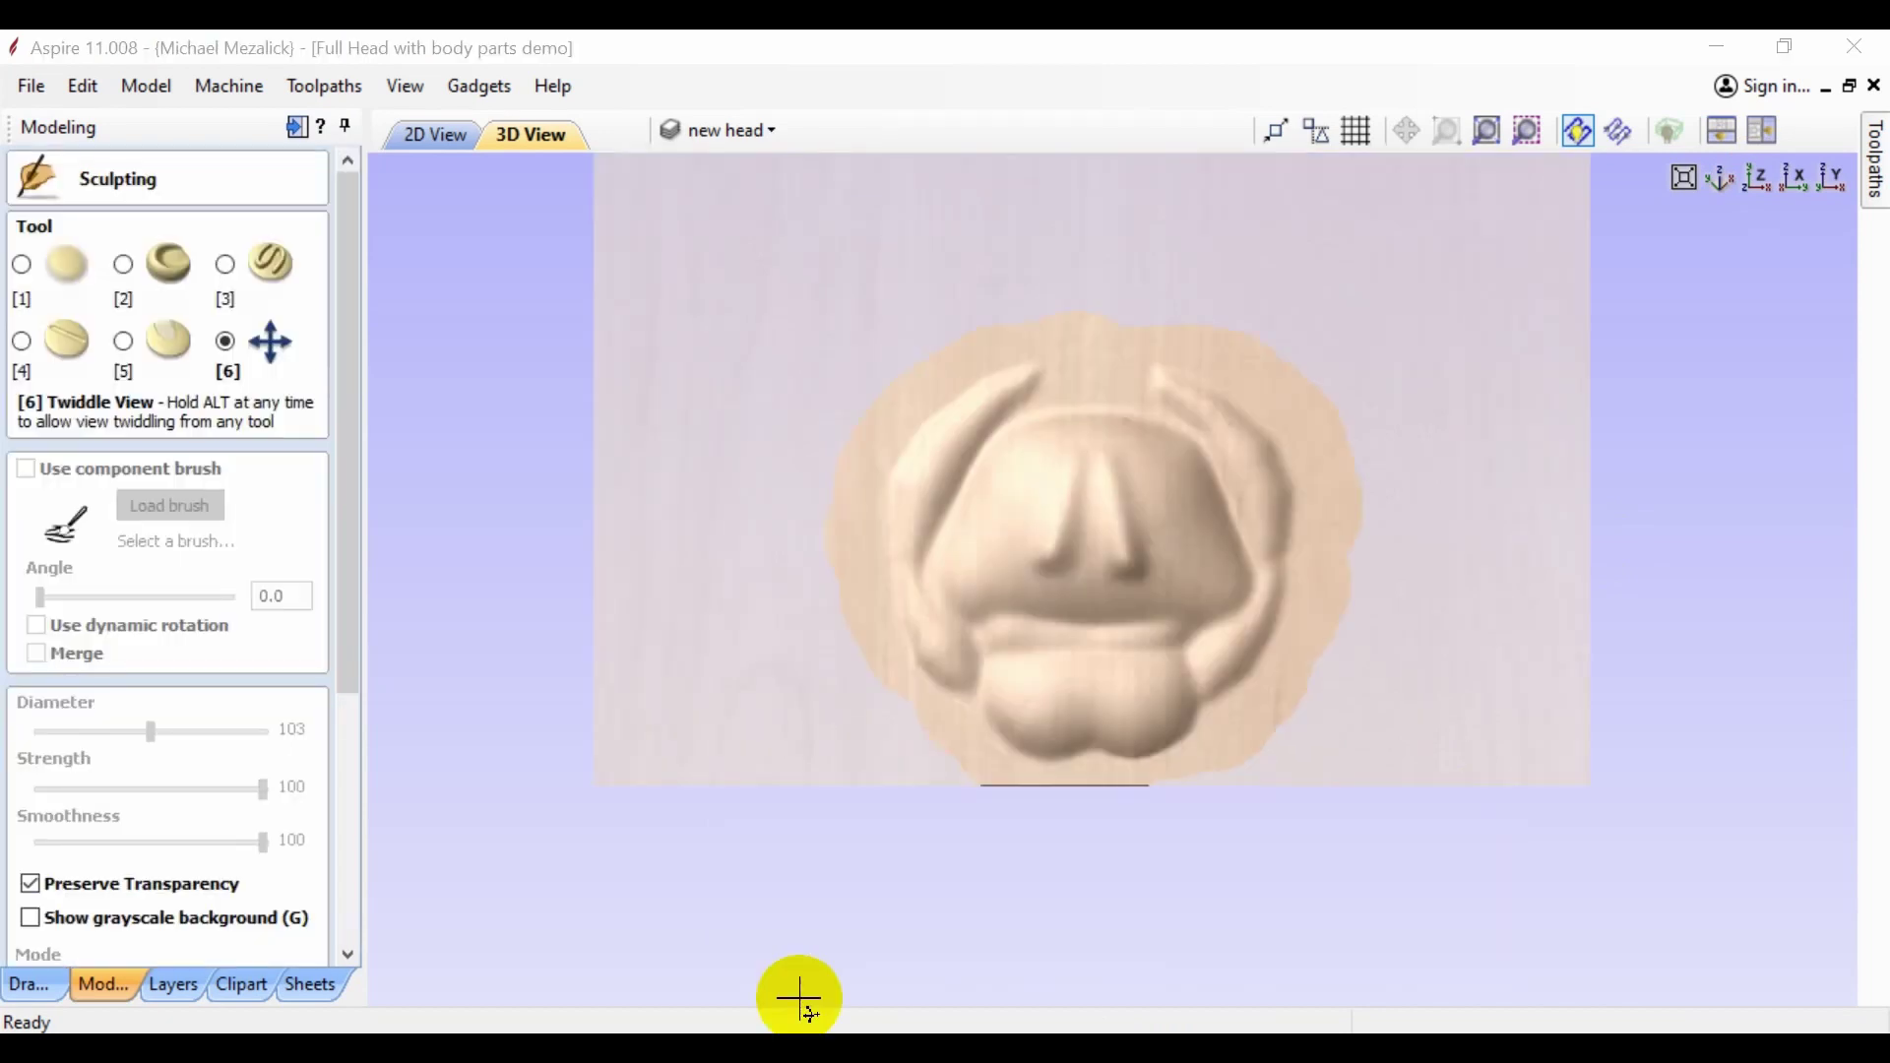
pyautogui.click(65, 274)
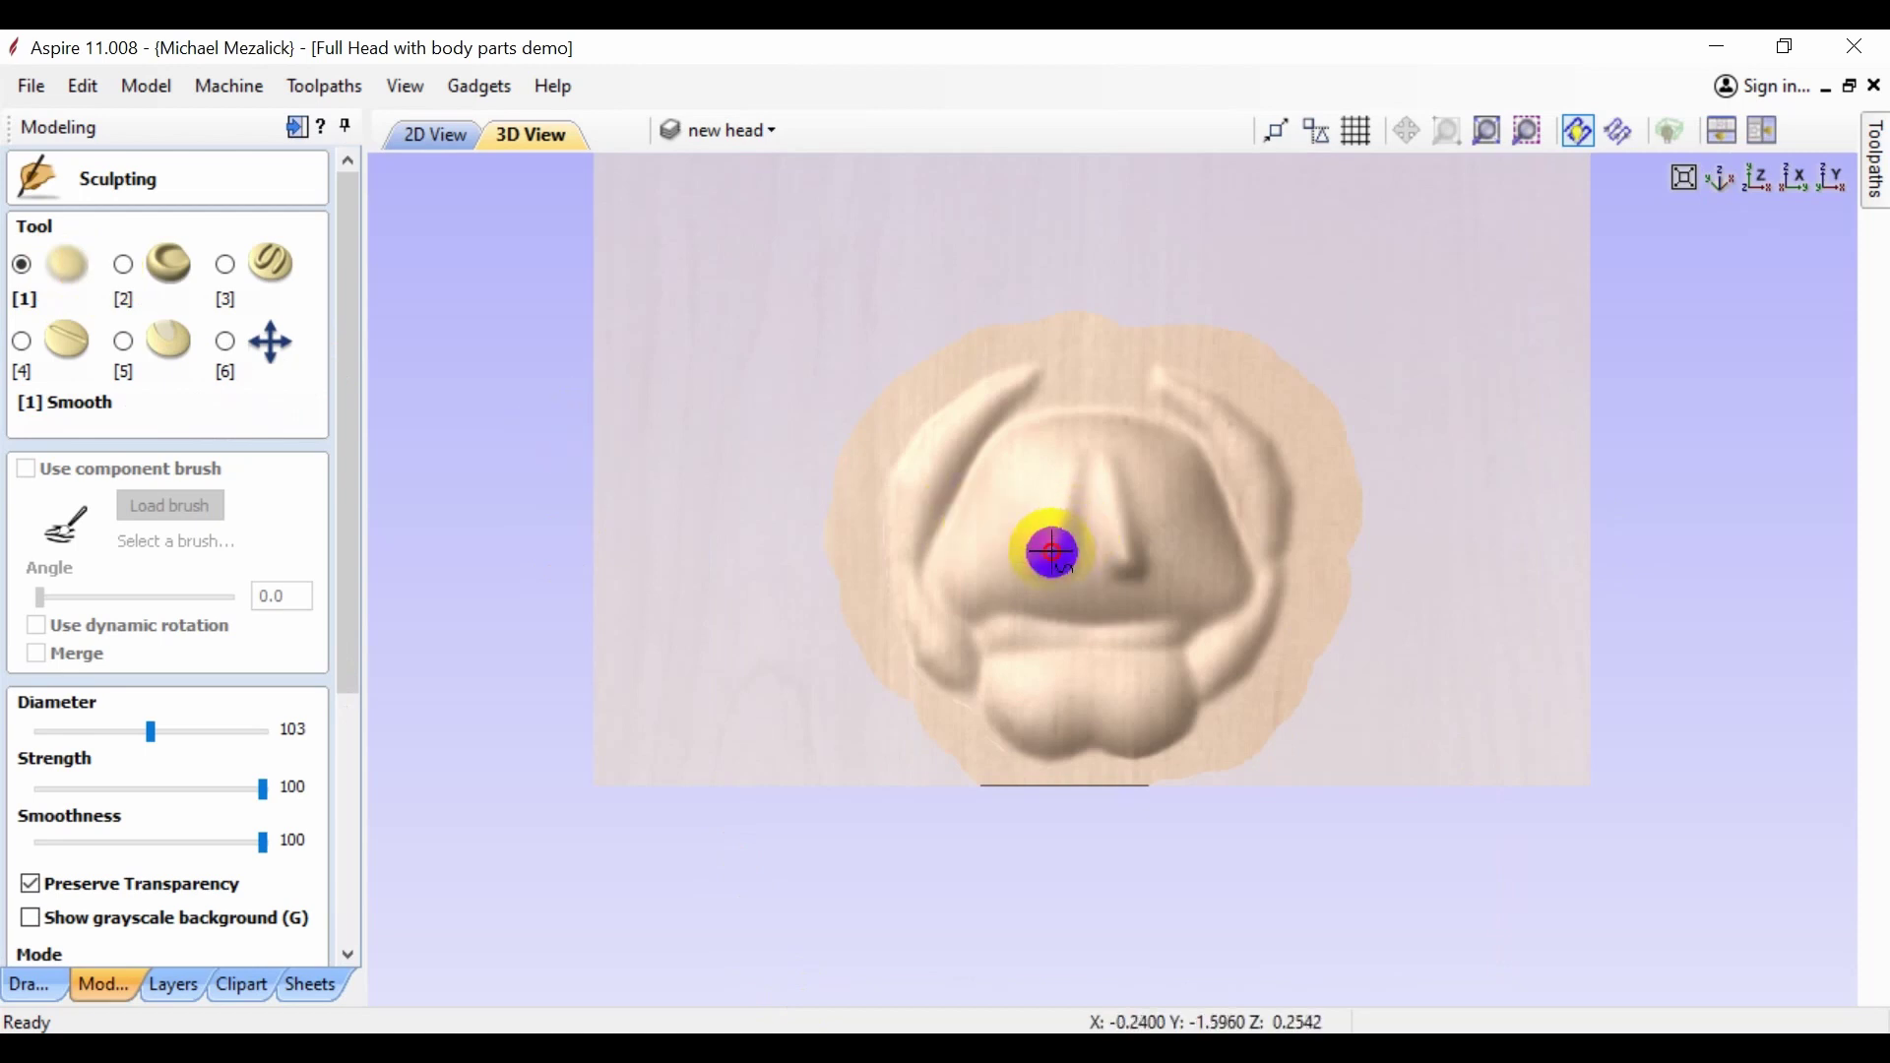
pyautogui.moveTo(1052, 550); pyautogui.dragTo(1148, 566)
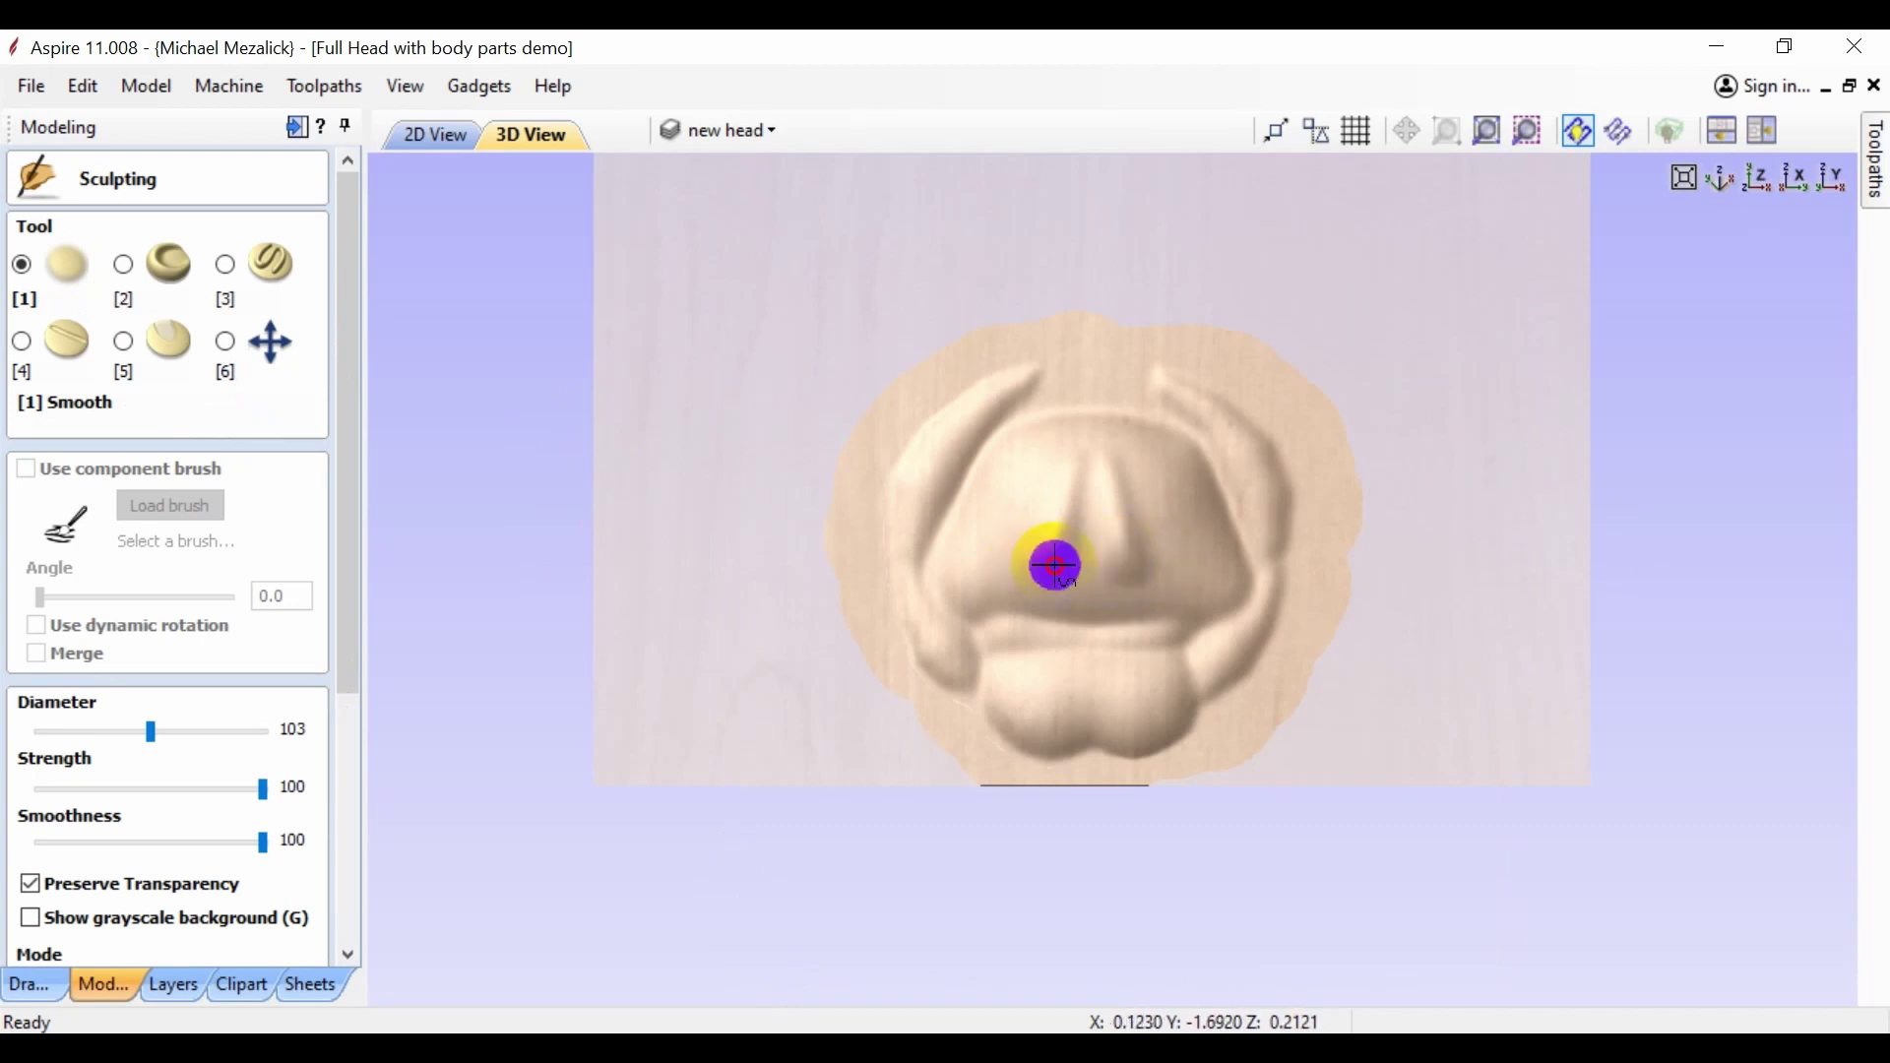
pyautogui.moveTo(1057, 566)
pyautogui.mouseDown()
pyautogui.moveTo(1158, 554)
pyautogui.moveTo(1037, 565)
pyautogui.moveTo(1067, 564)
pyautogui.moveTo(1040, 538)
pyautogui.moveTo(1133, 562)
pyautogui.moveTo(1002, 556)
pyautogui.moveTo(1126, 542)
pyautogui.moveTo(1062, 546)
pyautogui.moveTo(1147, 569)
pyautogui.moveTo(1102, 561)
pyautogui.moveTo(1132, 561)
pyautogui.moveTo(1156, 463)
pyautogui.moveTo(1213, 451)
pyautogui.moveTo(1196, 423)
pyautogui.moveTo(1265, 546)
pyautogui.moveTo(1037, 524)
pyautogui.mouseUp()
pyautogui.click(273, 777)
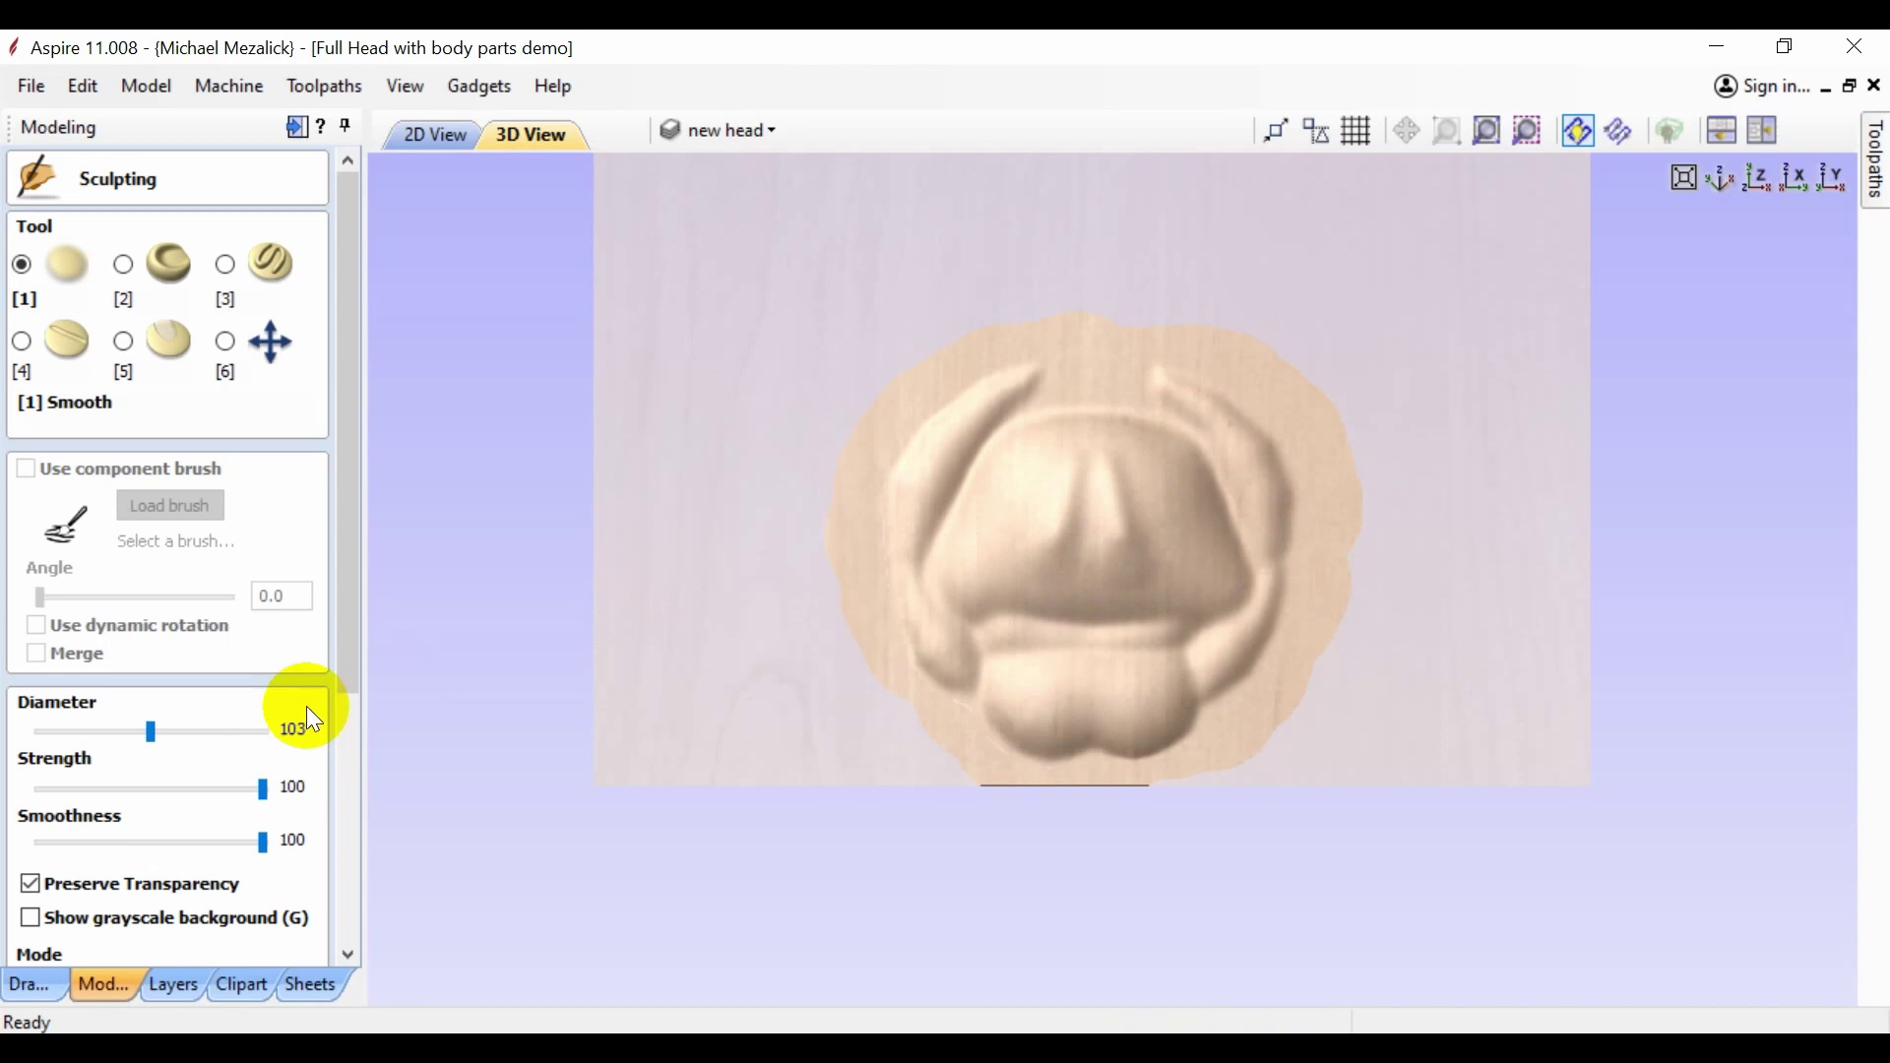
pyautogui.moveTo(351, 647); pyautogui.dragTo(357, 924)
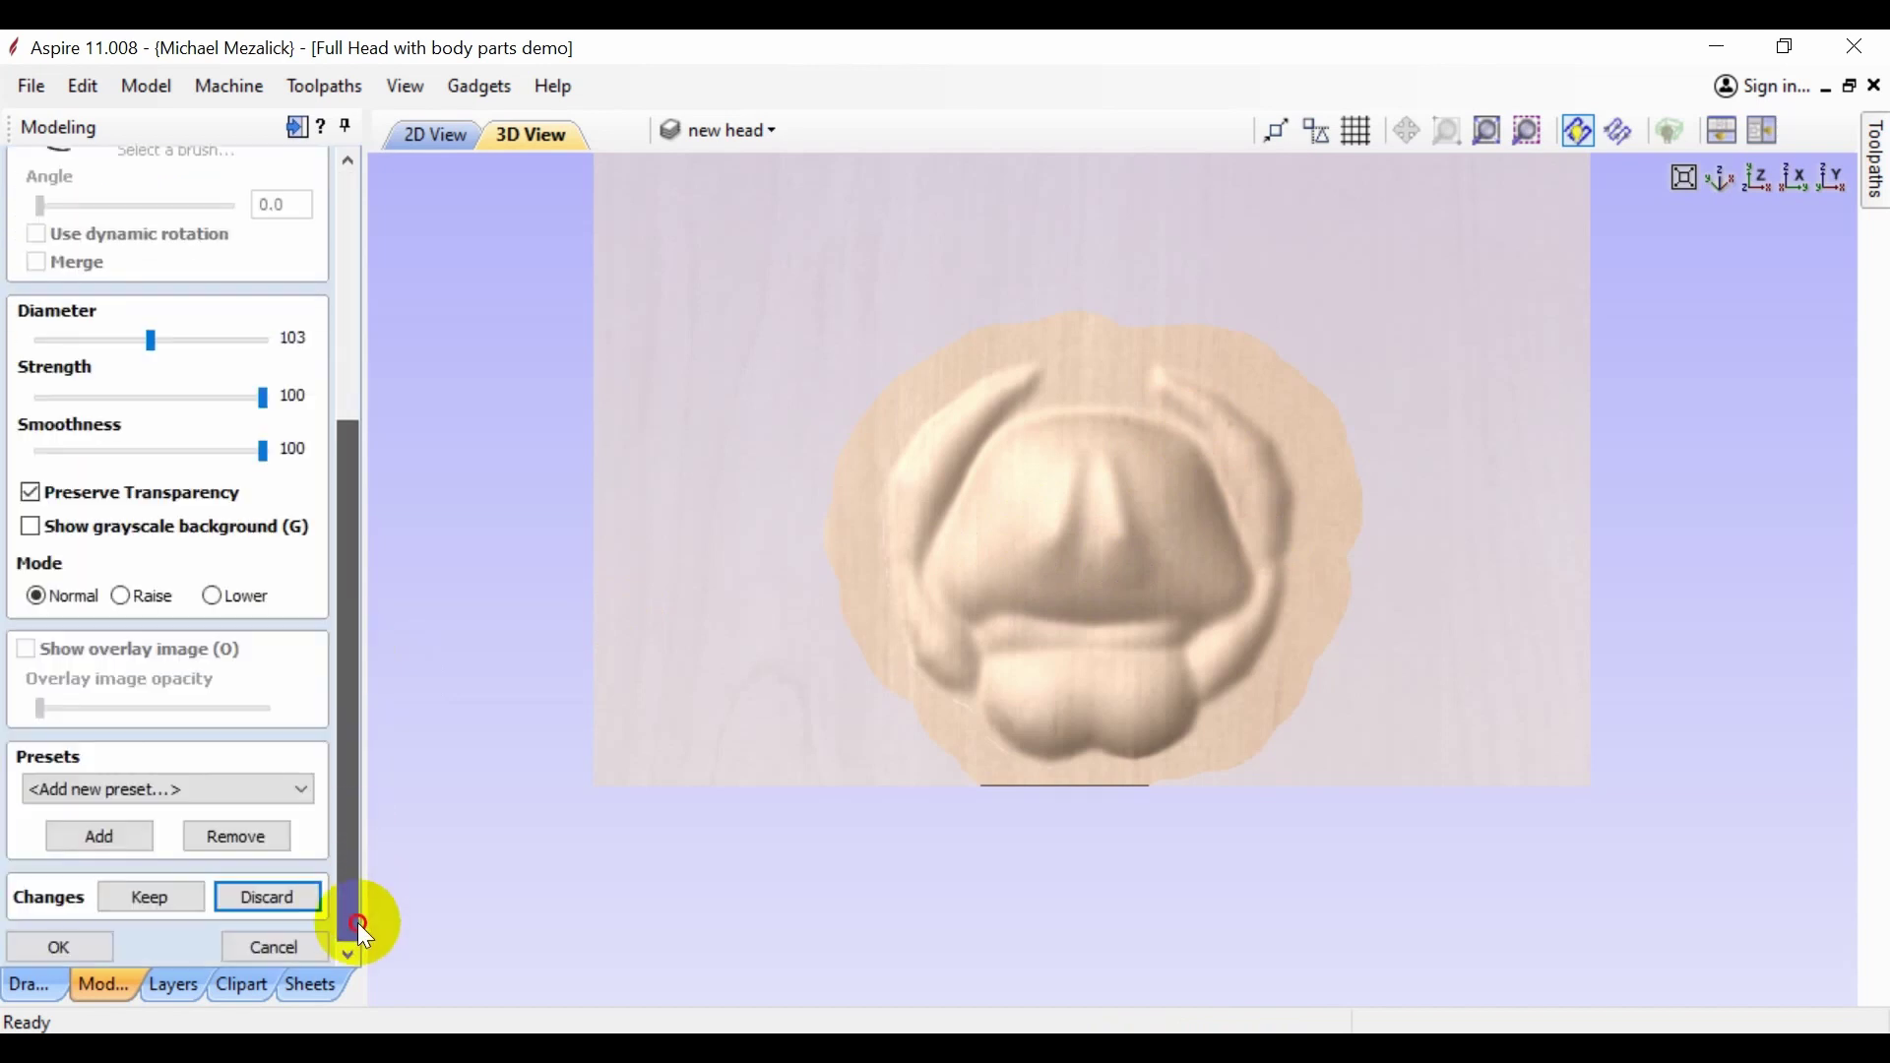
pyautogui.click(167, 906)
pyautogui.click(86, 937)
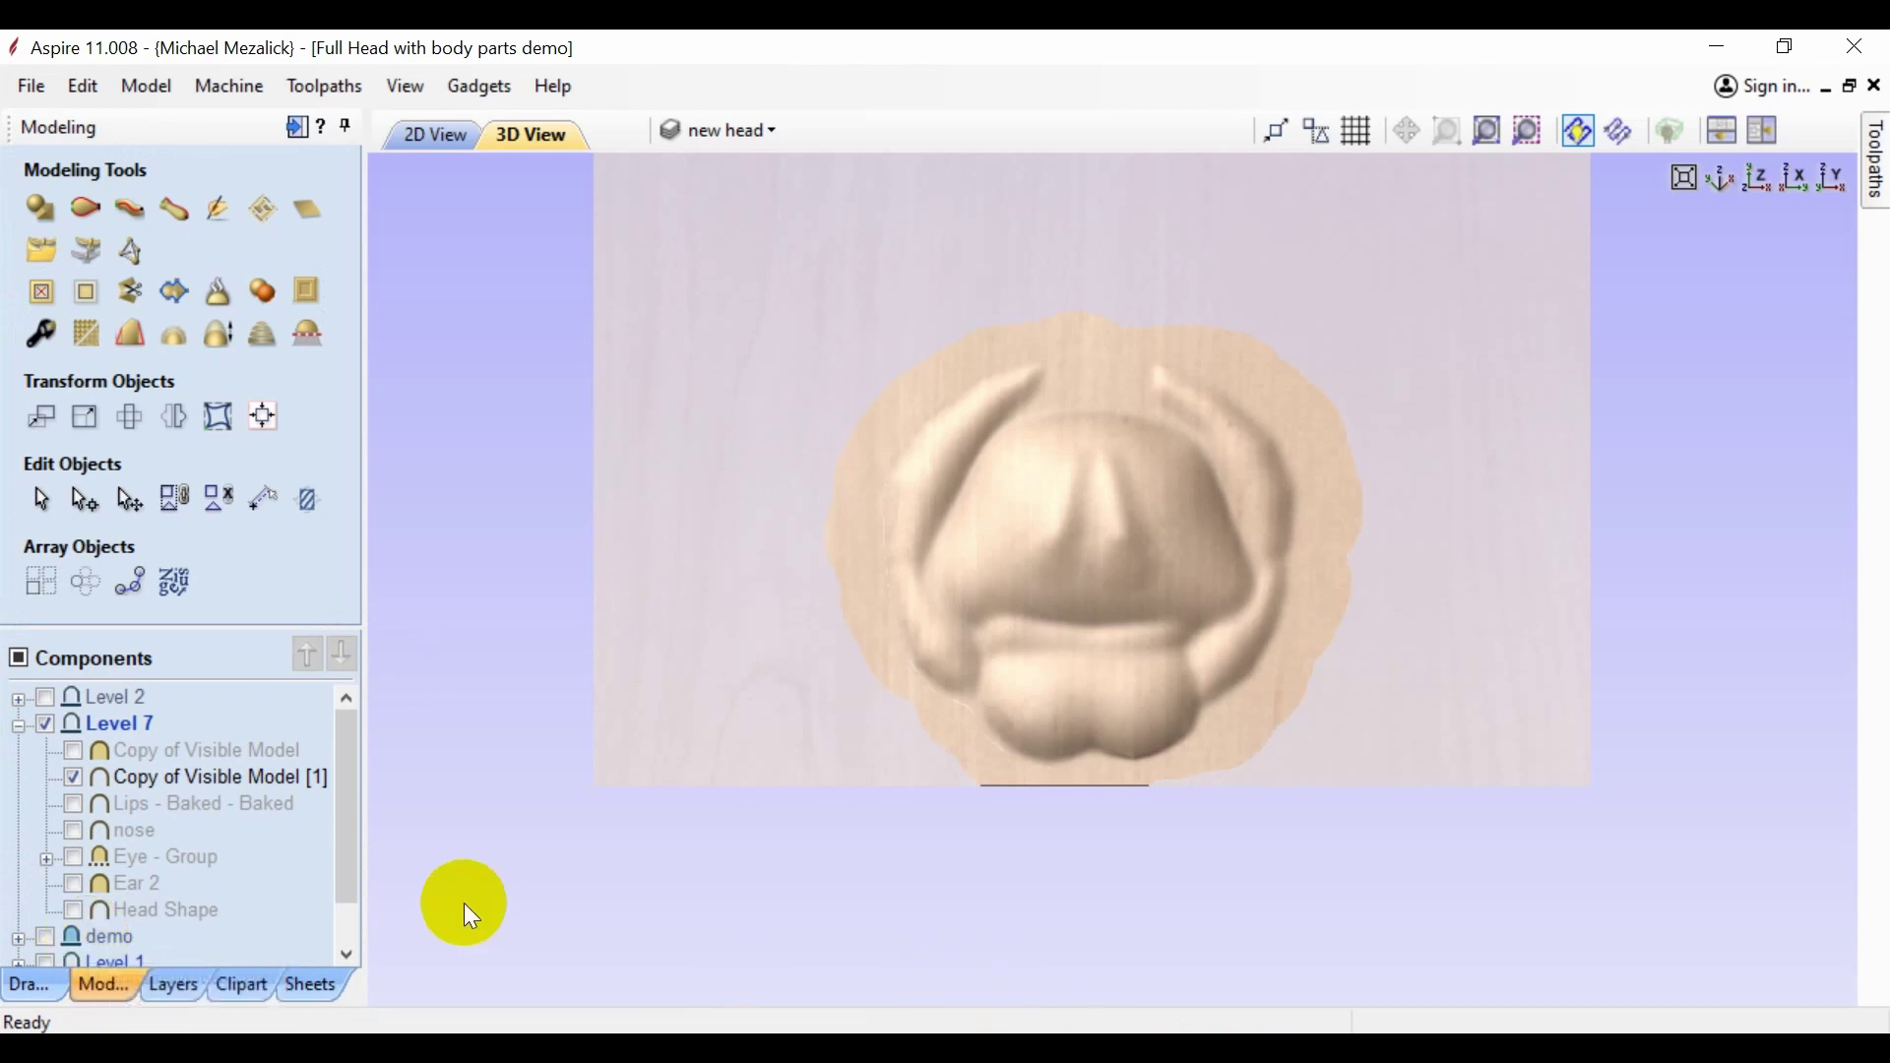
# - Show the Lips - Baked - Baked component together with Copy of Visible Model [1] in Level 7
pyautogui.click(77, 778)
pyautogui.click(83, 808)
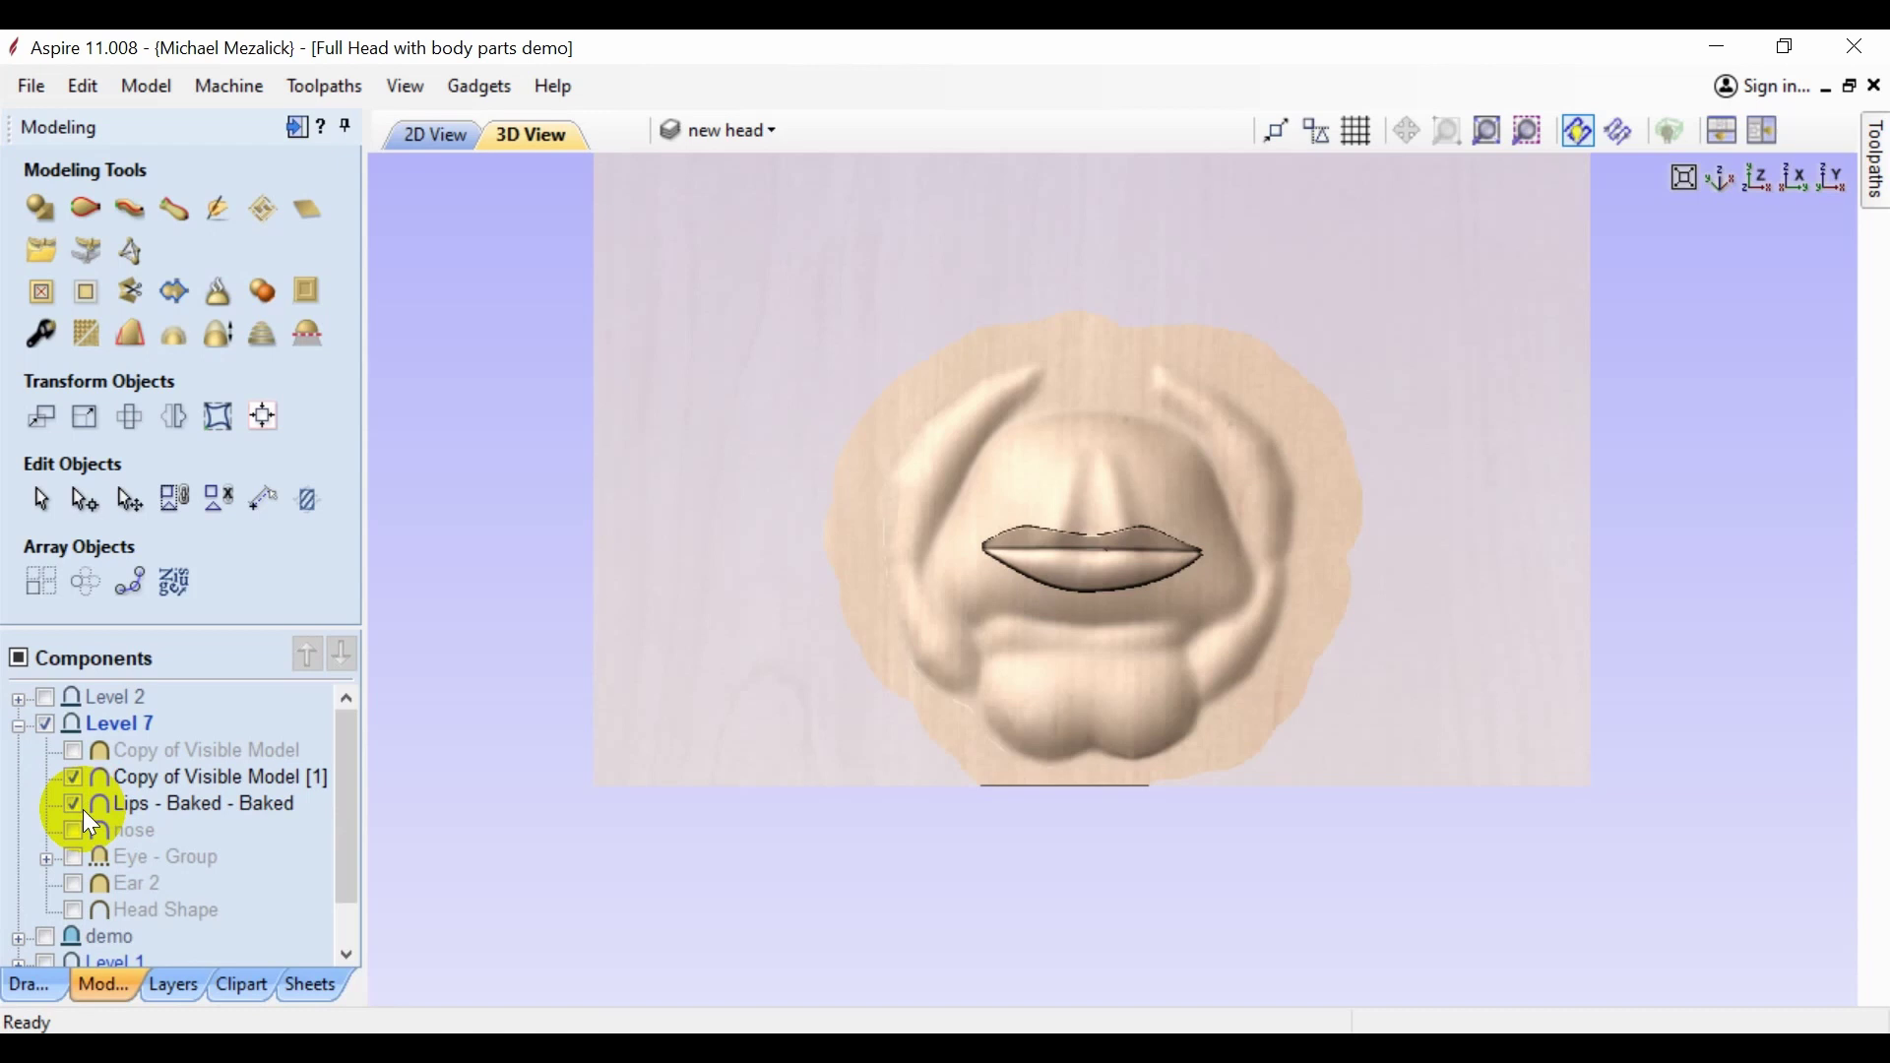
# - Bake the visible lower face and lips into a new Copy of Visible Model and hide the components it was made from
pyautogui.click(262, 293)
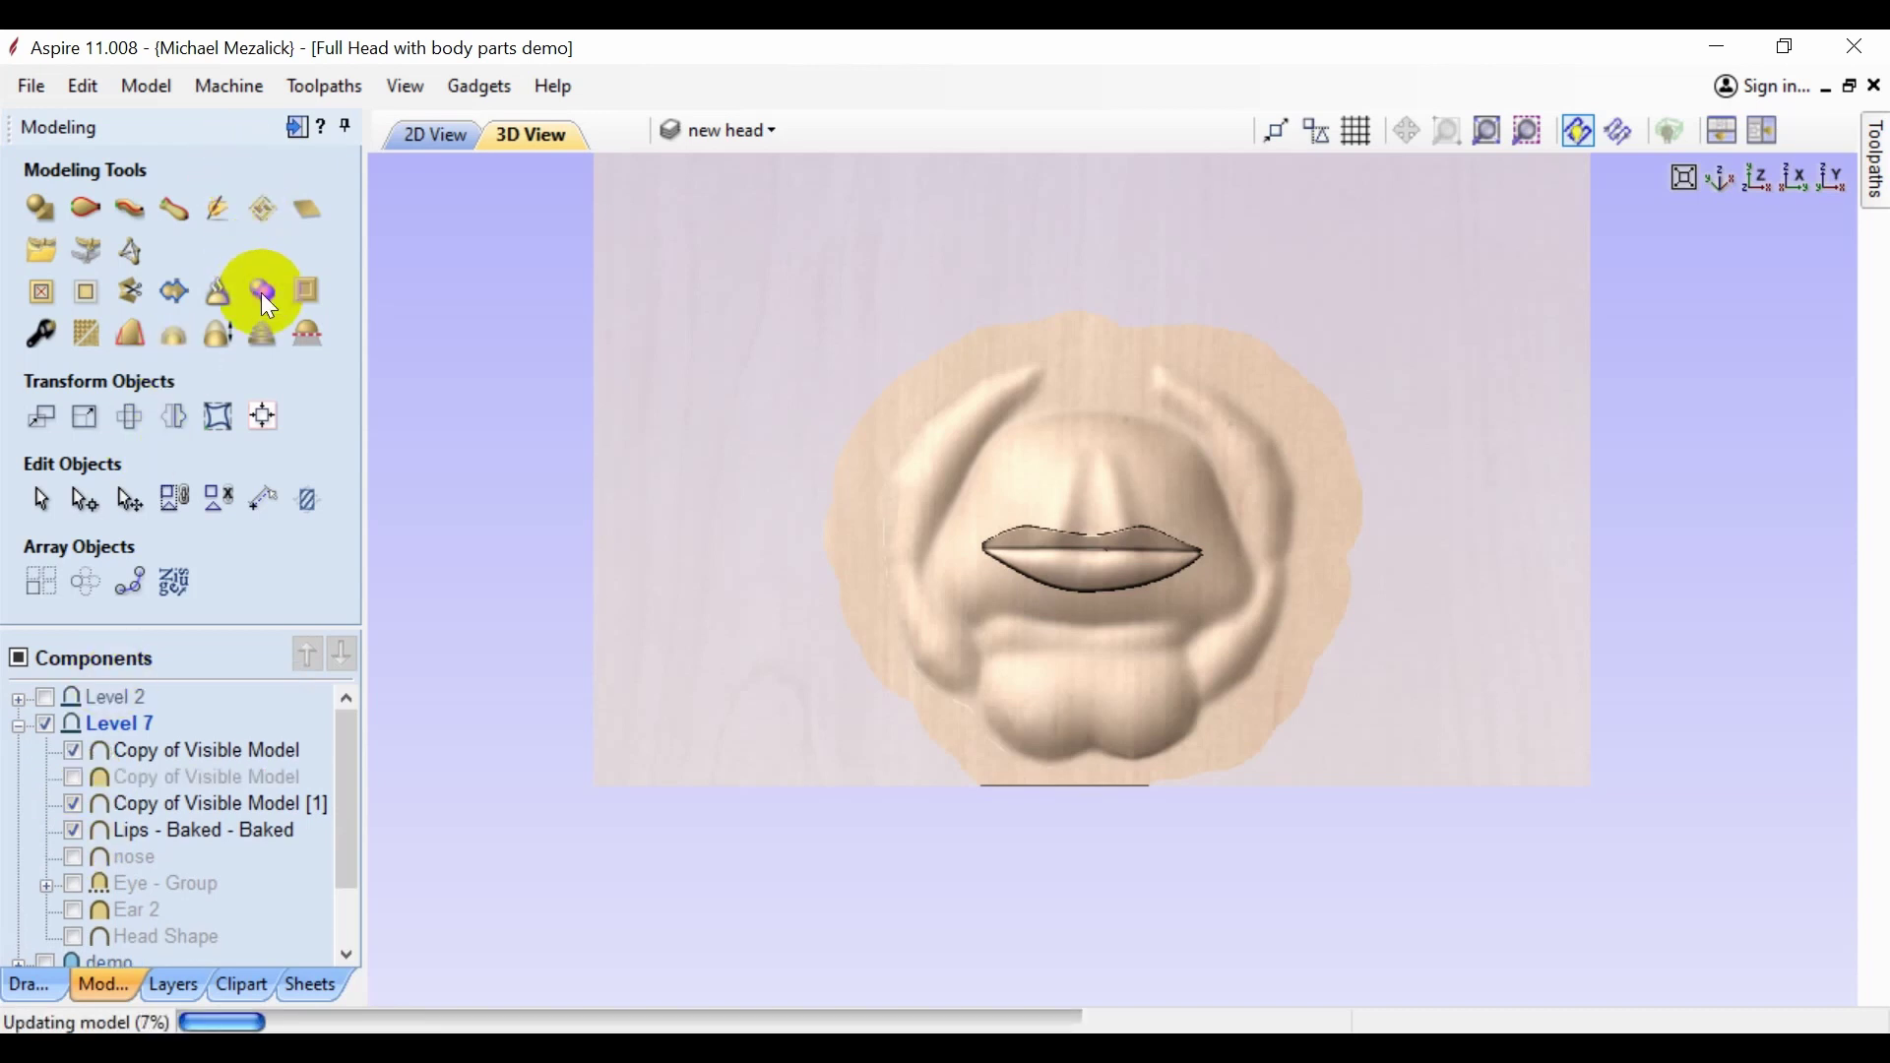
pyautogui.click(142, 753)
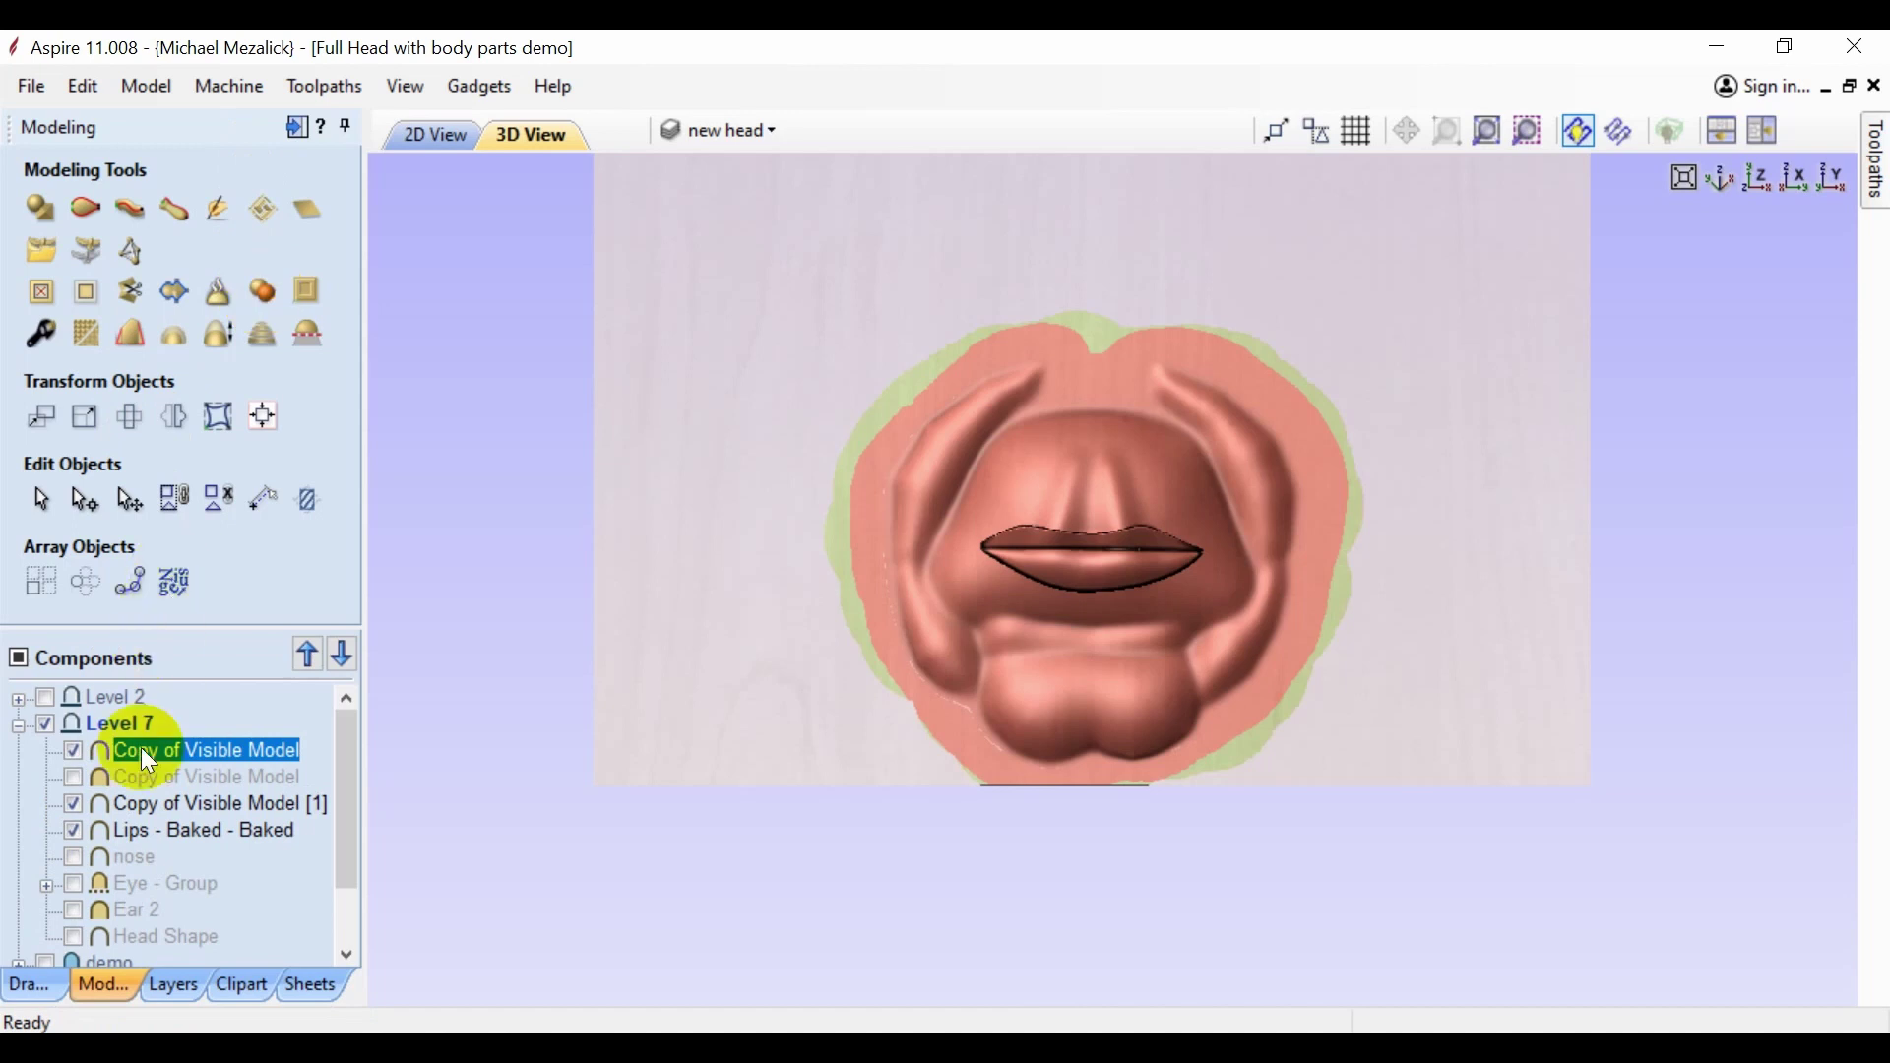
pyautogui.click(81, 805)
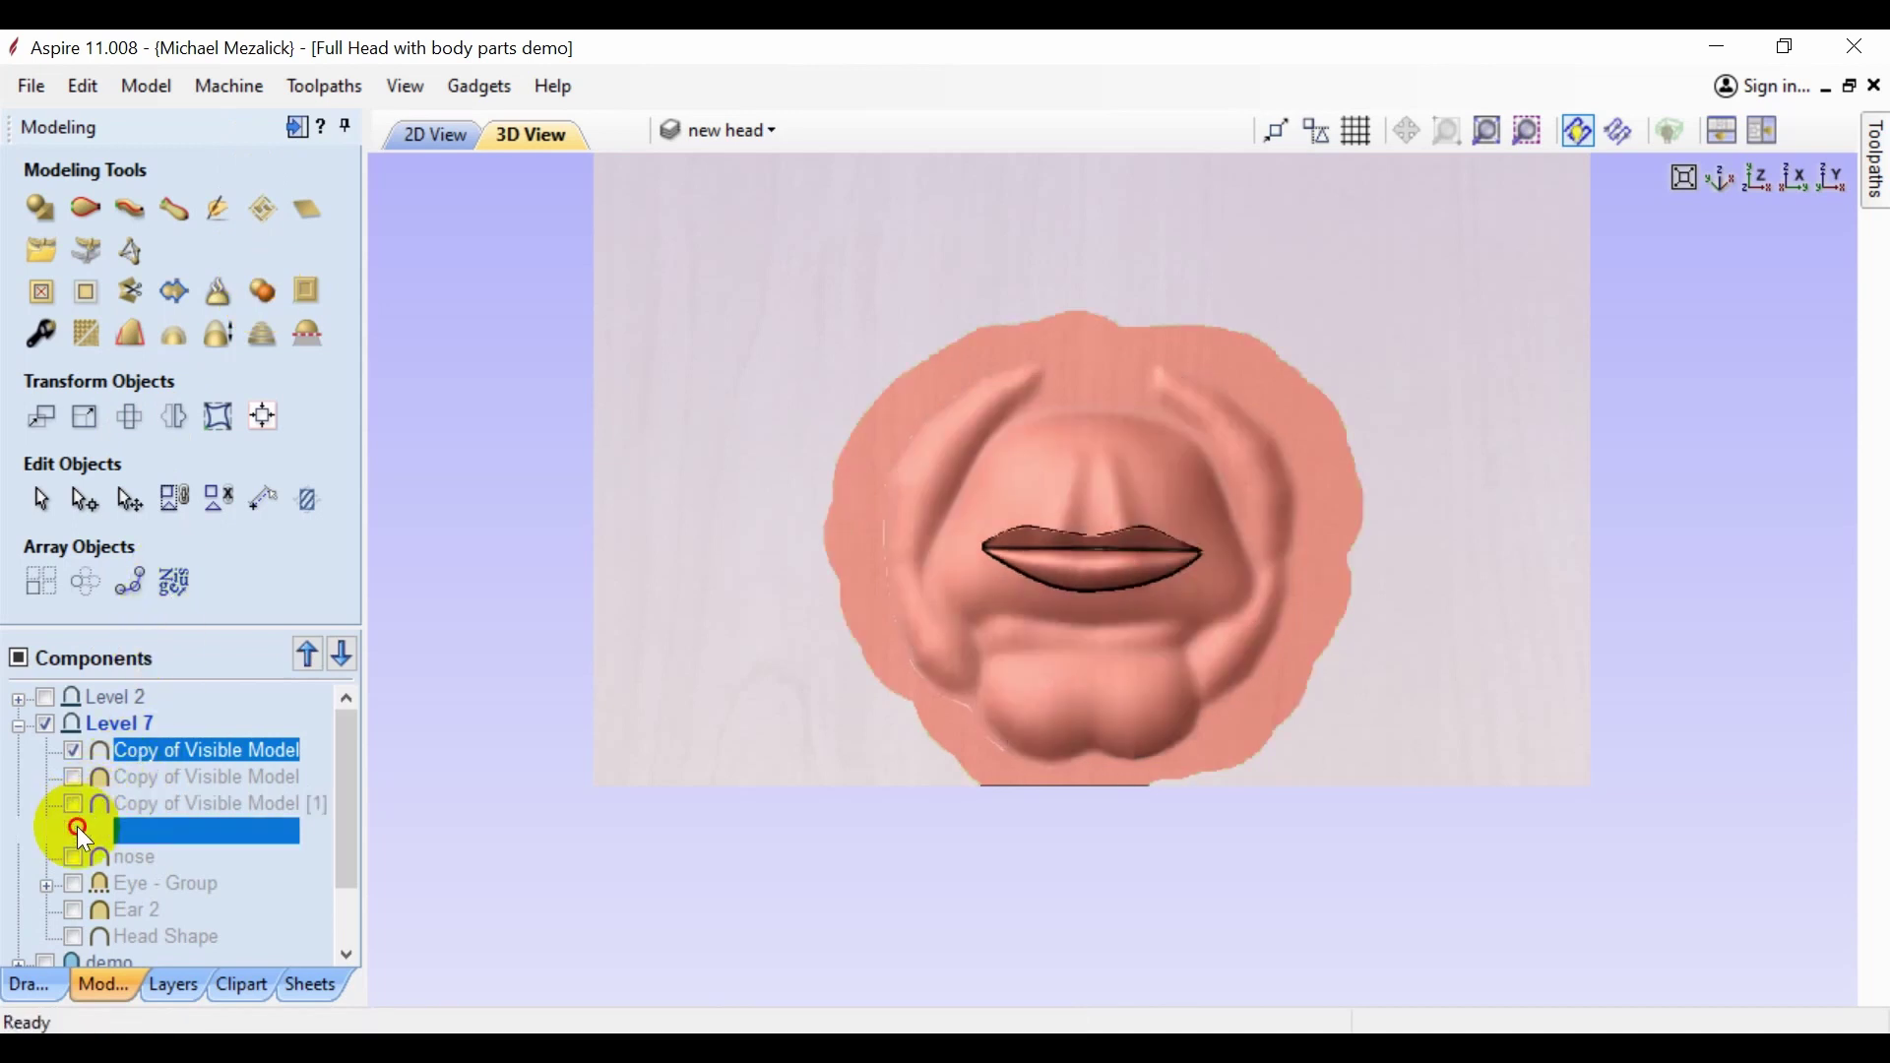
pyautogui.click(77, 827)
# - Smooth the lips into the surrounding face with a 103-diameter brush at strength 100 and smoothness 100, and keep the sculpted changes
pyautogui.click(219, 209)
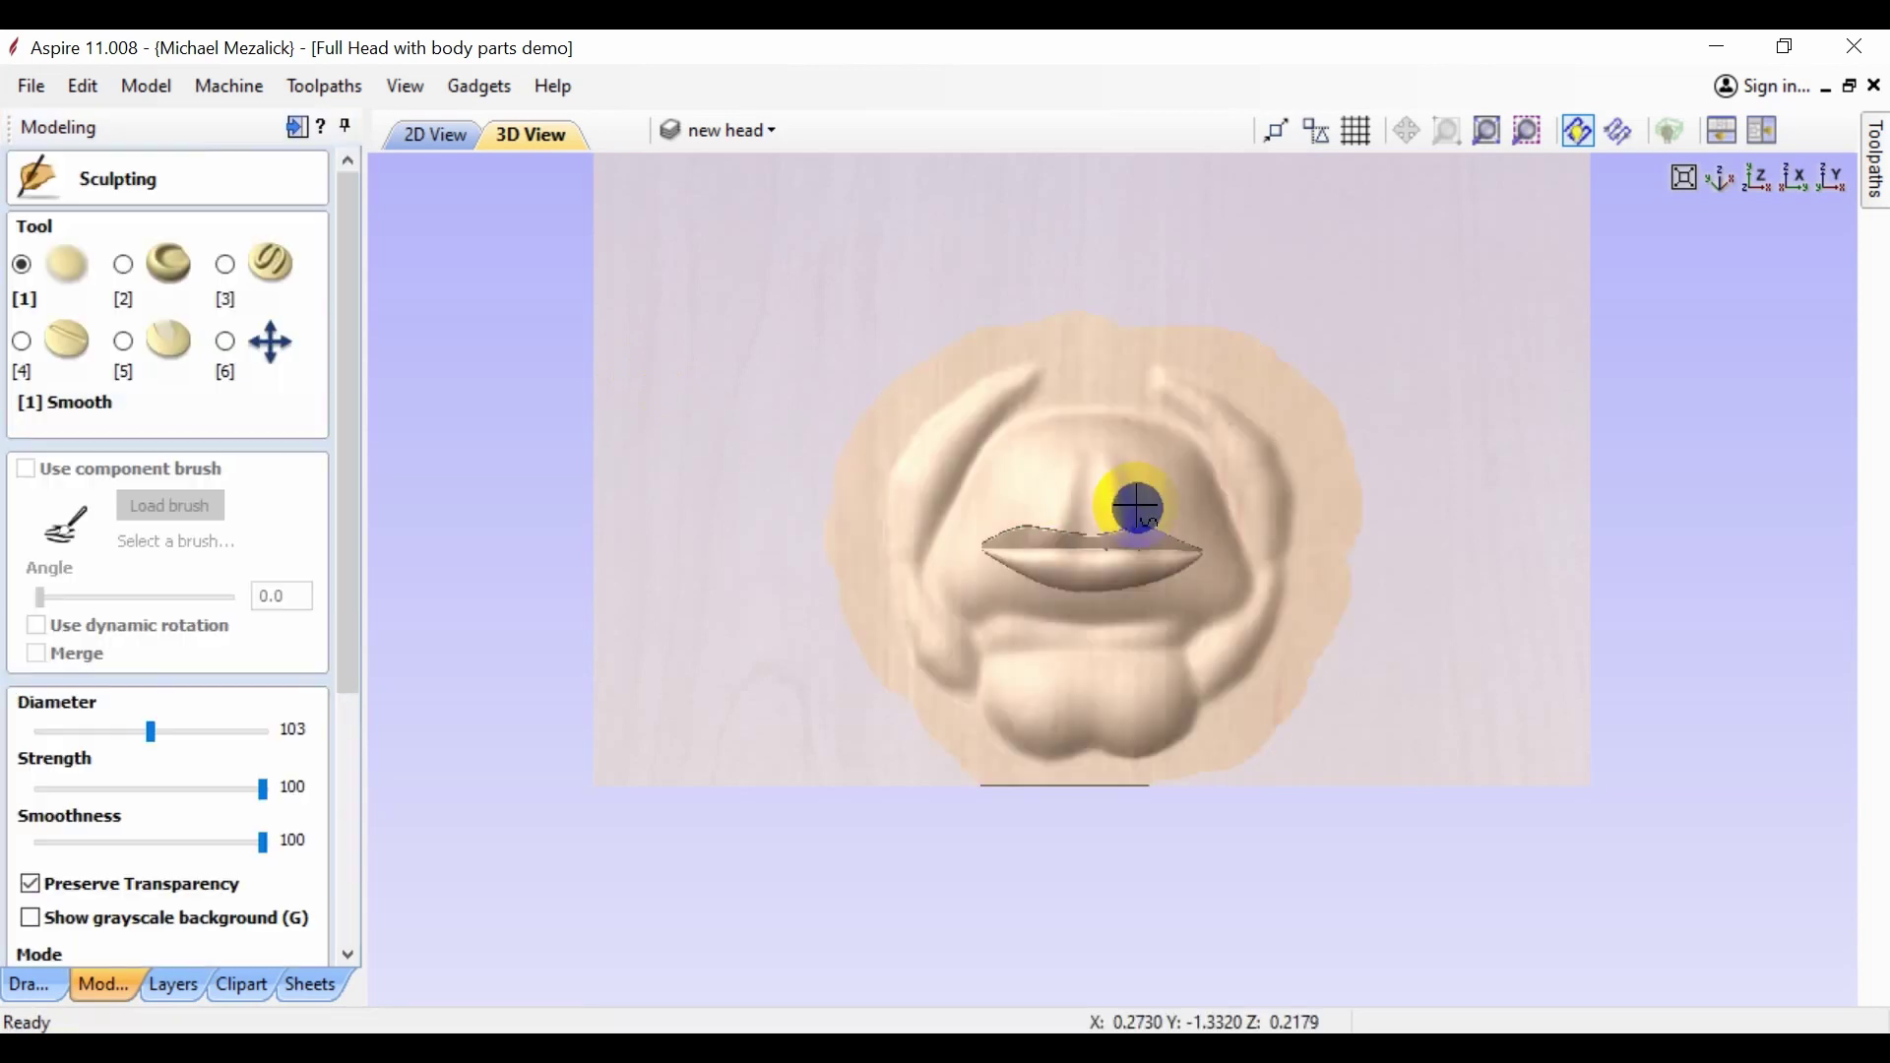
pyautogui.moveTo(1113, 529)
pyautogui.mouseDown()
pyautogui.moveTo(1034, 527)
pyautogui.moveTo(1018, 570)
pyautogui.moveTo(1114, 586)
pyautogui.moveTo(1223, 537)
pyautogui.moveTo(1135, 519)
pyautogui.moveTo(1201, 547)
pyautogui.moveTo(1122, 575)
pyautogui.moveTo(1181, 574)
pyautogui.moveTo(1129, 605)
pyautogui.moveTo(1019, 573)
pyautogui.moveTo(1185, 574)
pyautogui.moveTo(1173, 533)
pyautogui.moveTo(1130, 506)
pyautogui.moveTo(987, 511)
pyautogui.moveTo(955, 531)
pyautogui.moveTo(1052, 585)
pyautogui.moveTo(1191, 563)
pyautogui.mouseUp()
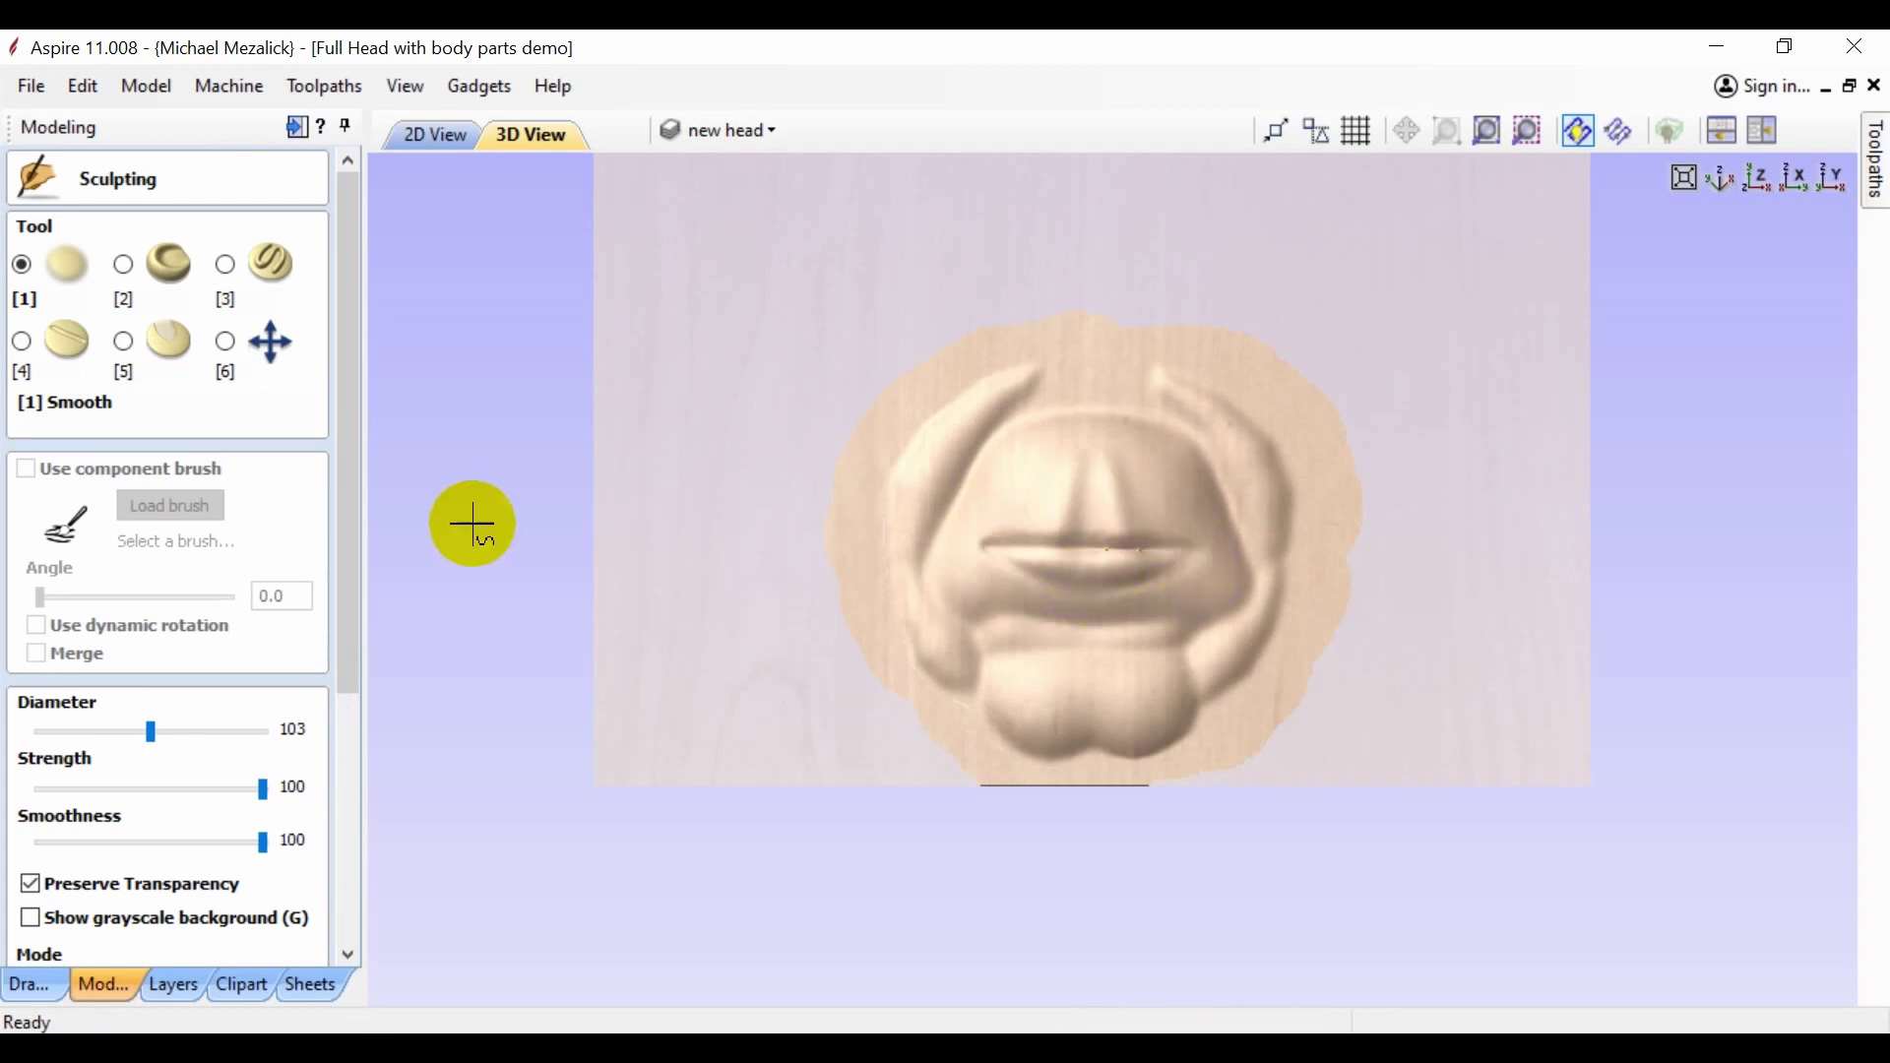
pyautogui.moveTo(346, 429); pyautogui.dragTo(351, 768)
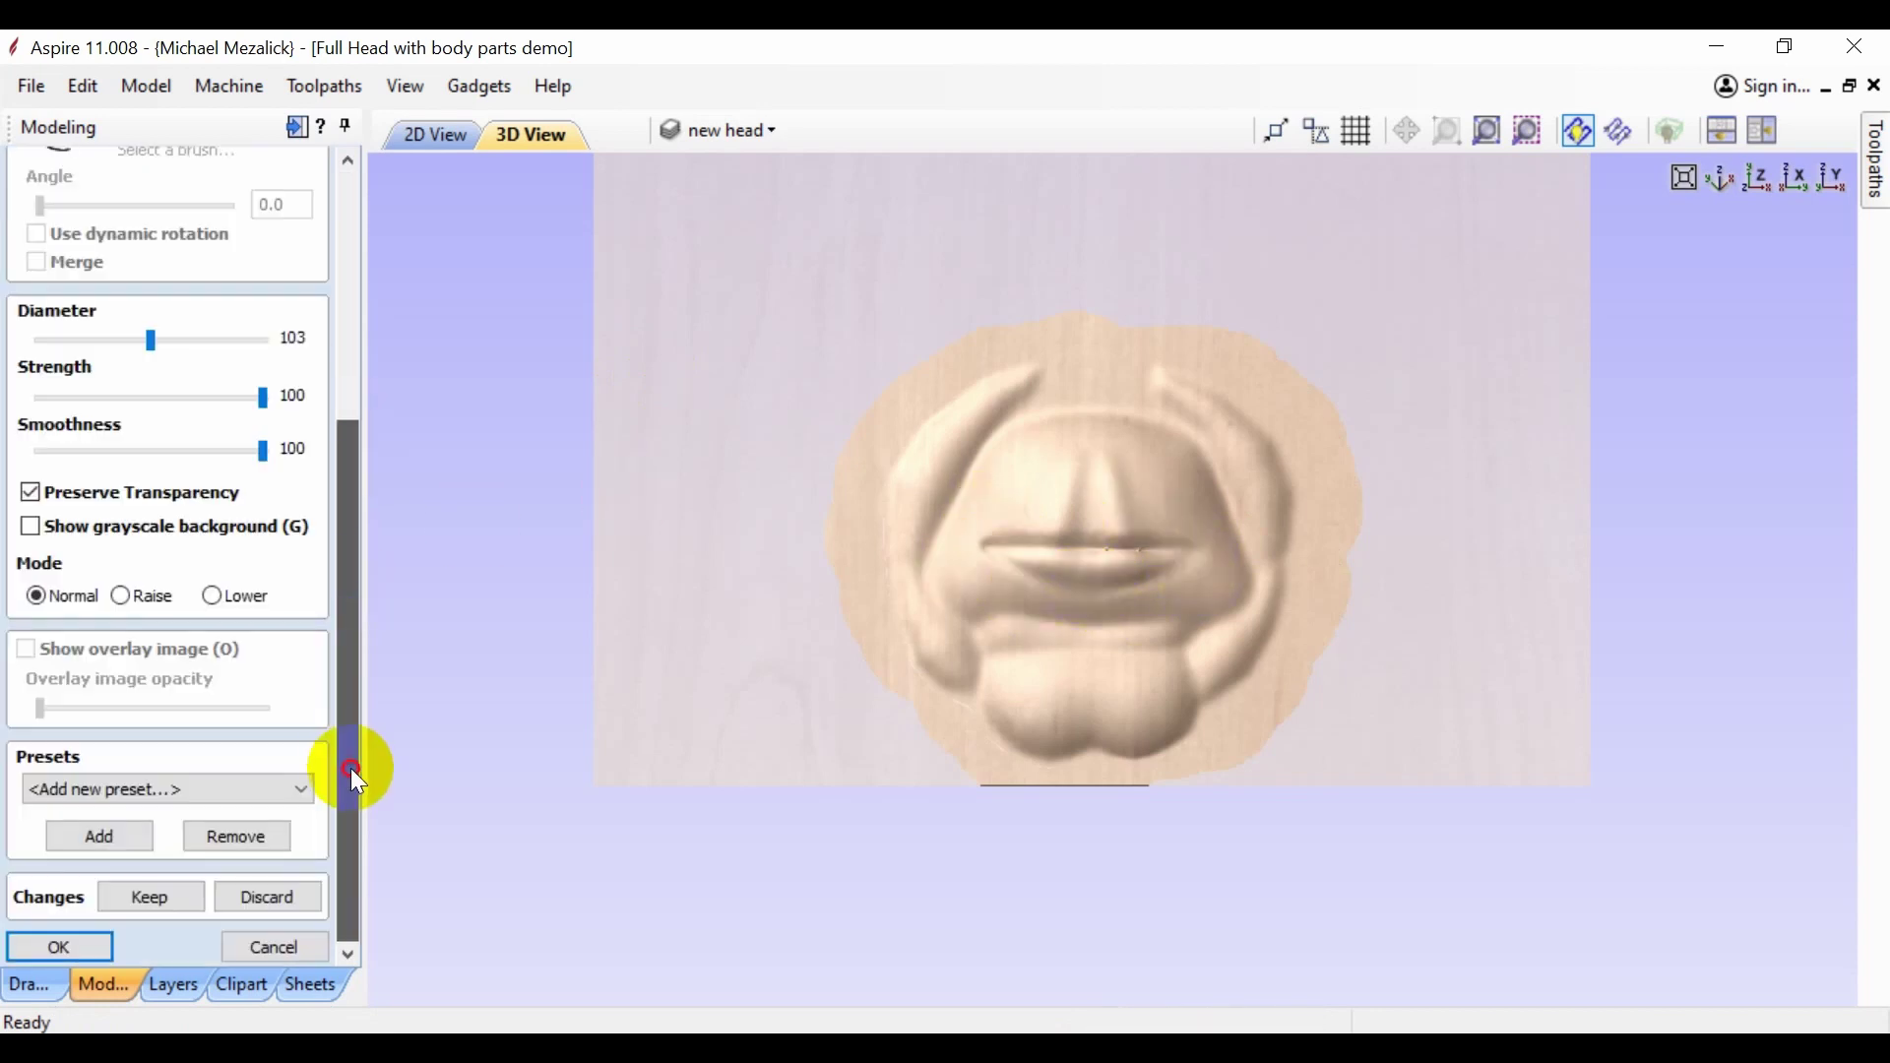
pyautogui.click(162, 894)
pyautogui.click(80, 943)
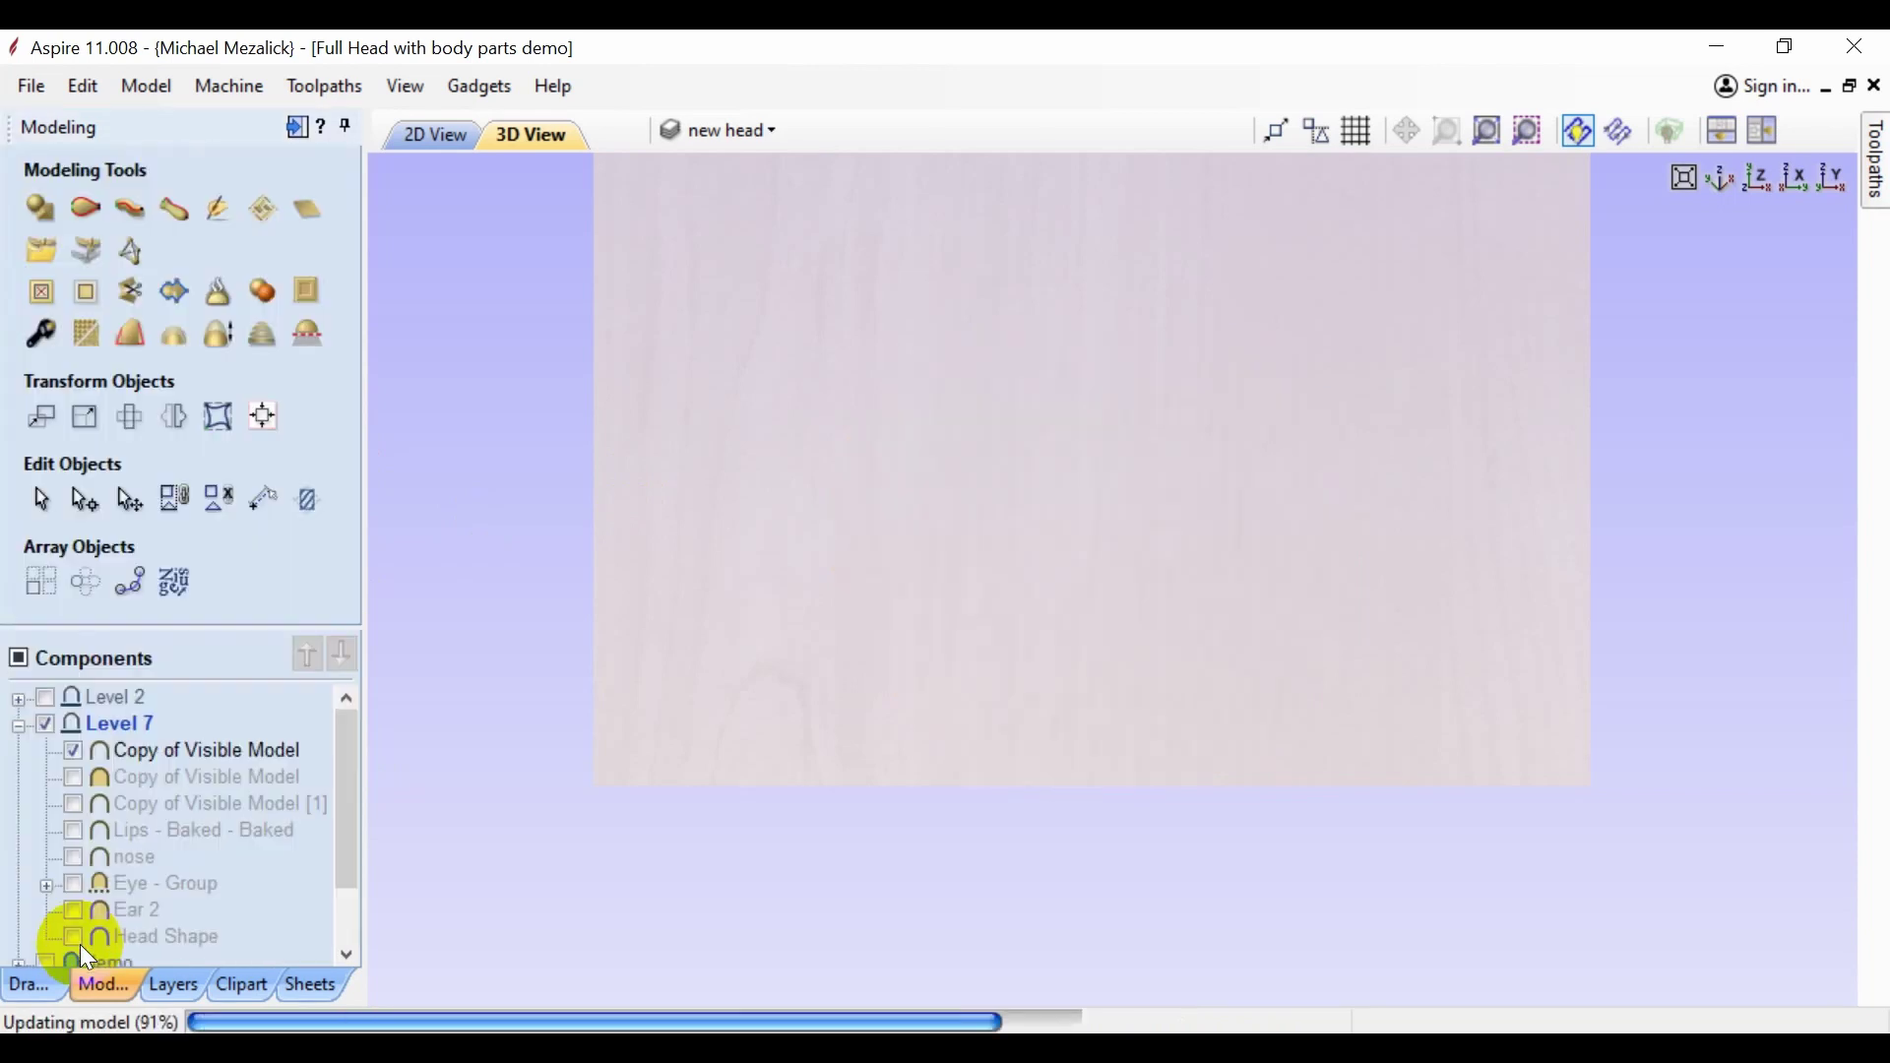
# - Delete the newly baked lips copy from Level 7 and show the earlier Copy of Visible Model in its place
pyautogui.click(68, 744)
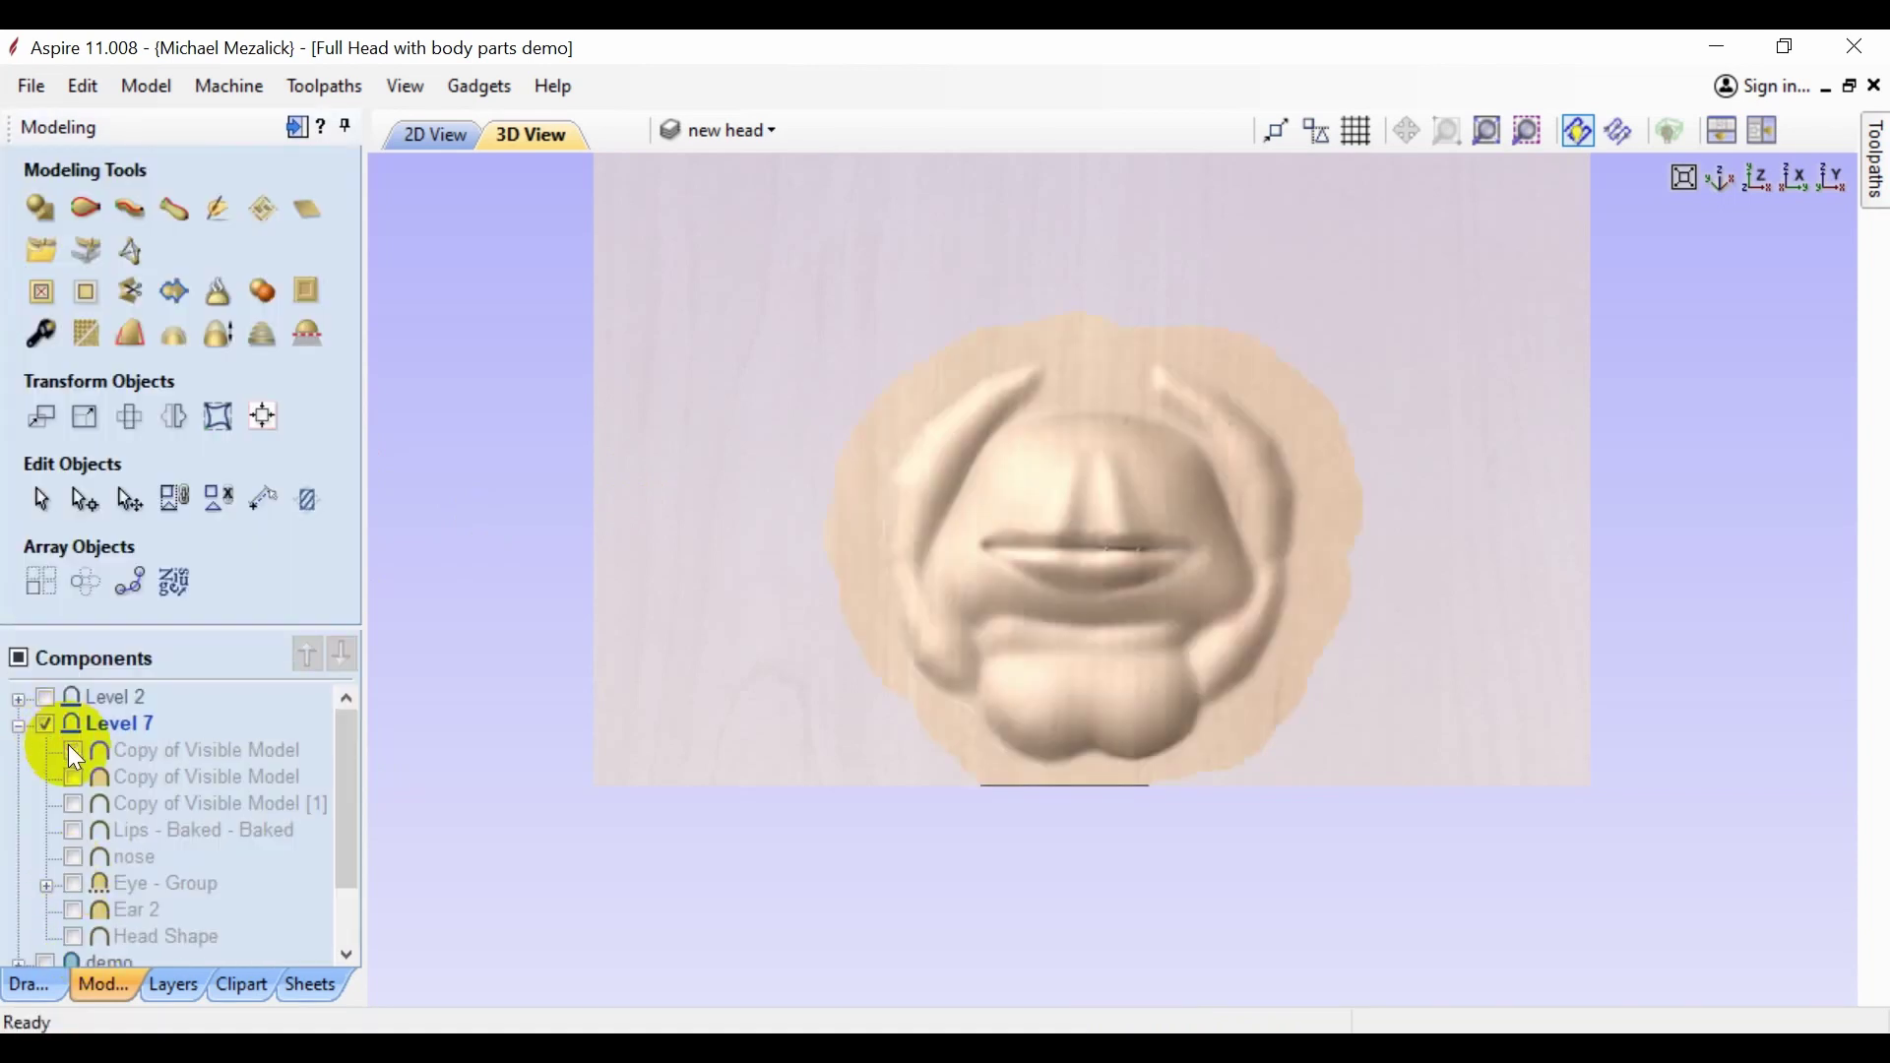
pyautogui.click(75, 774)
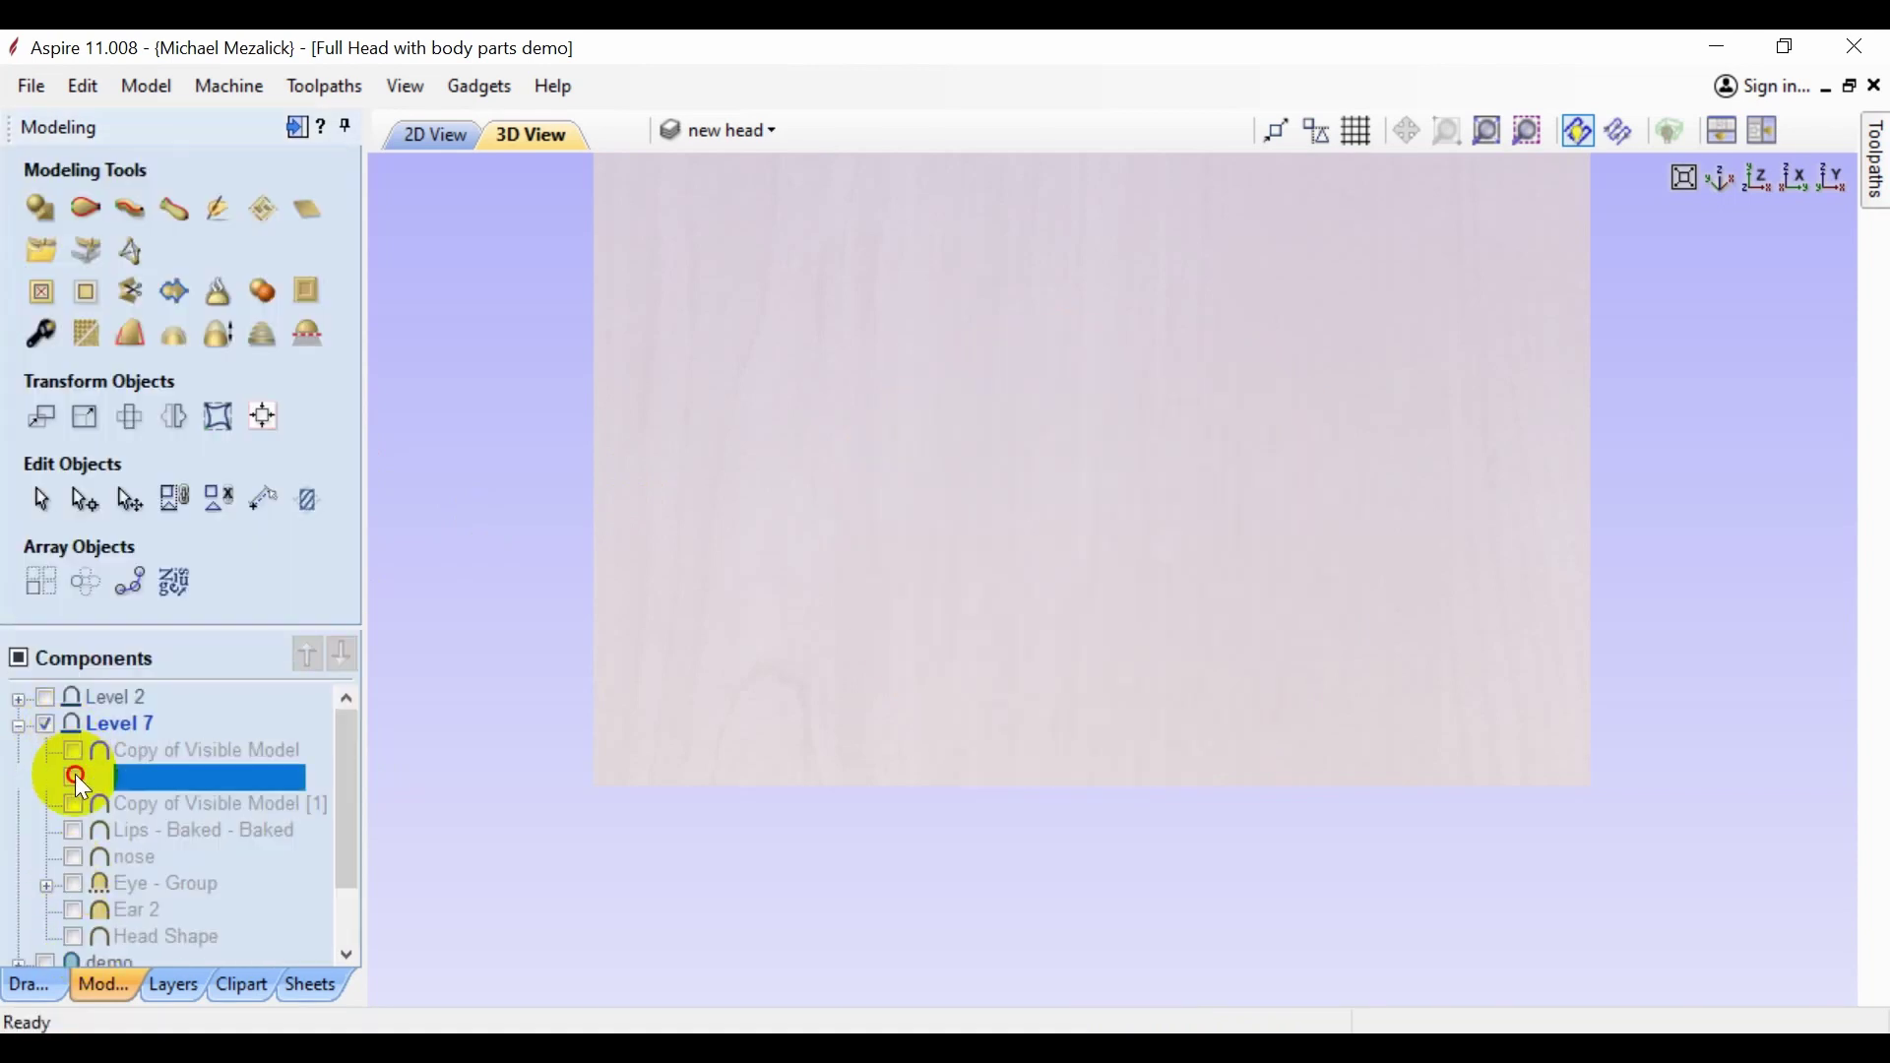
pyautogui.click(145, 751)
pyautogui.press('Delete')
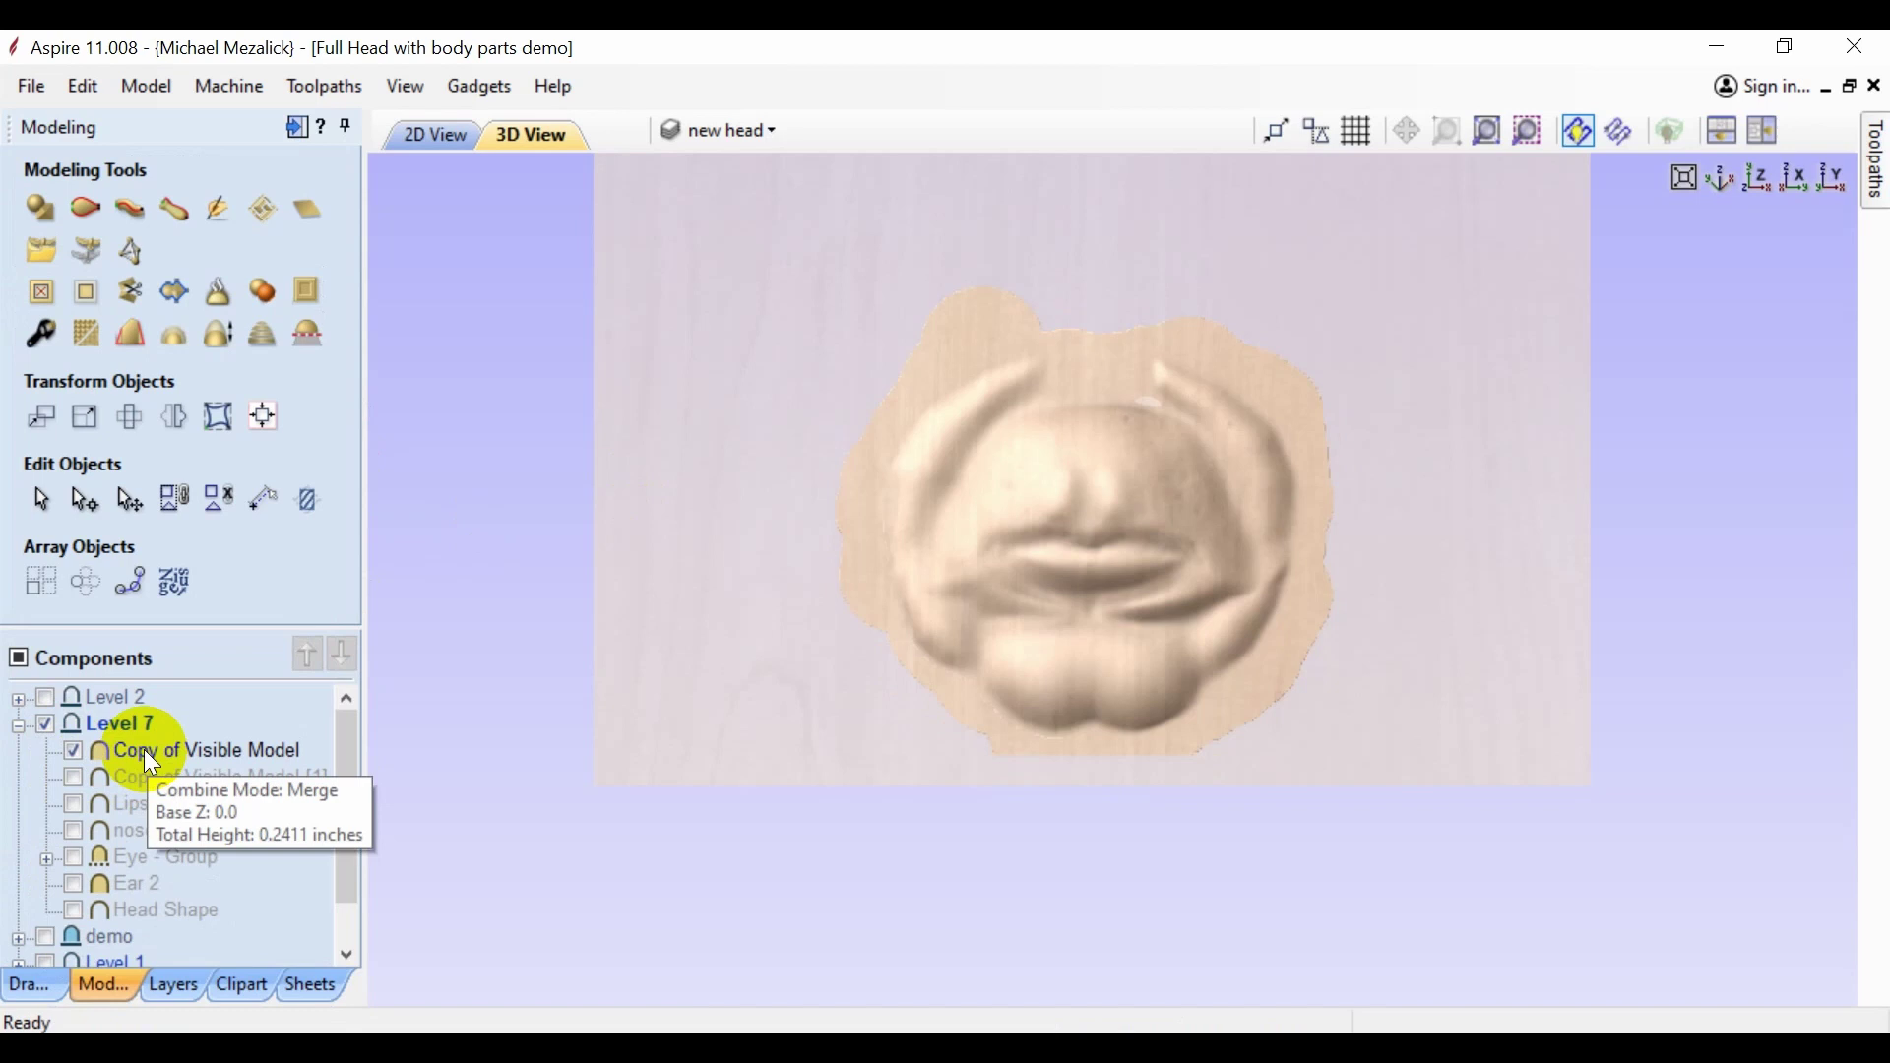
# - Change the combine mode of the visible Copy of Visible Model component in Level 7
pyautogui.rightClick(144, 748)
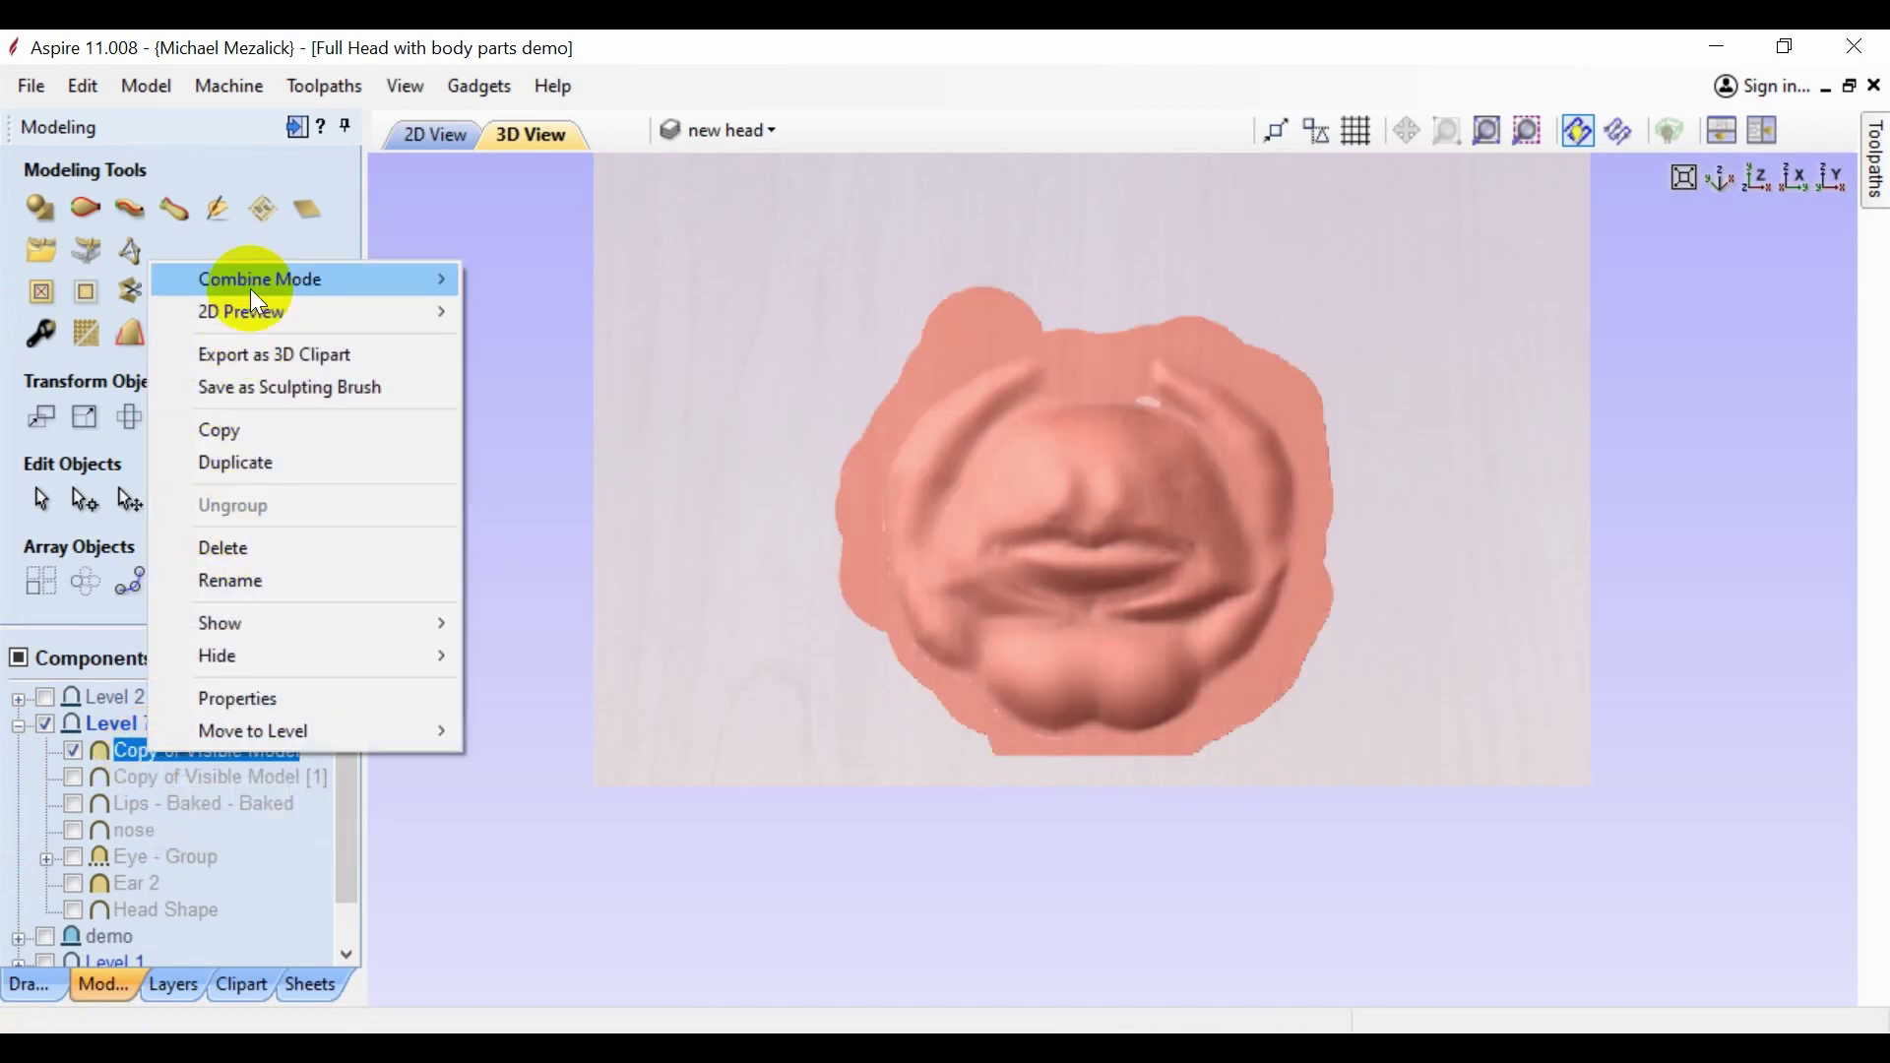
pyautogui.moveTo(250, 287)
pyautogui.click(547, 282)
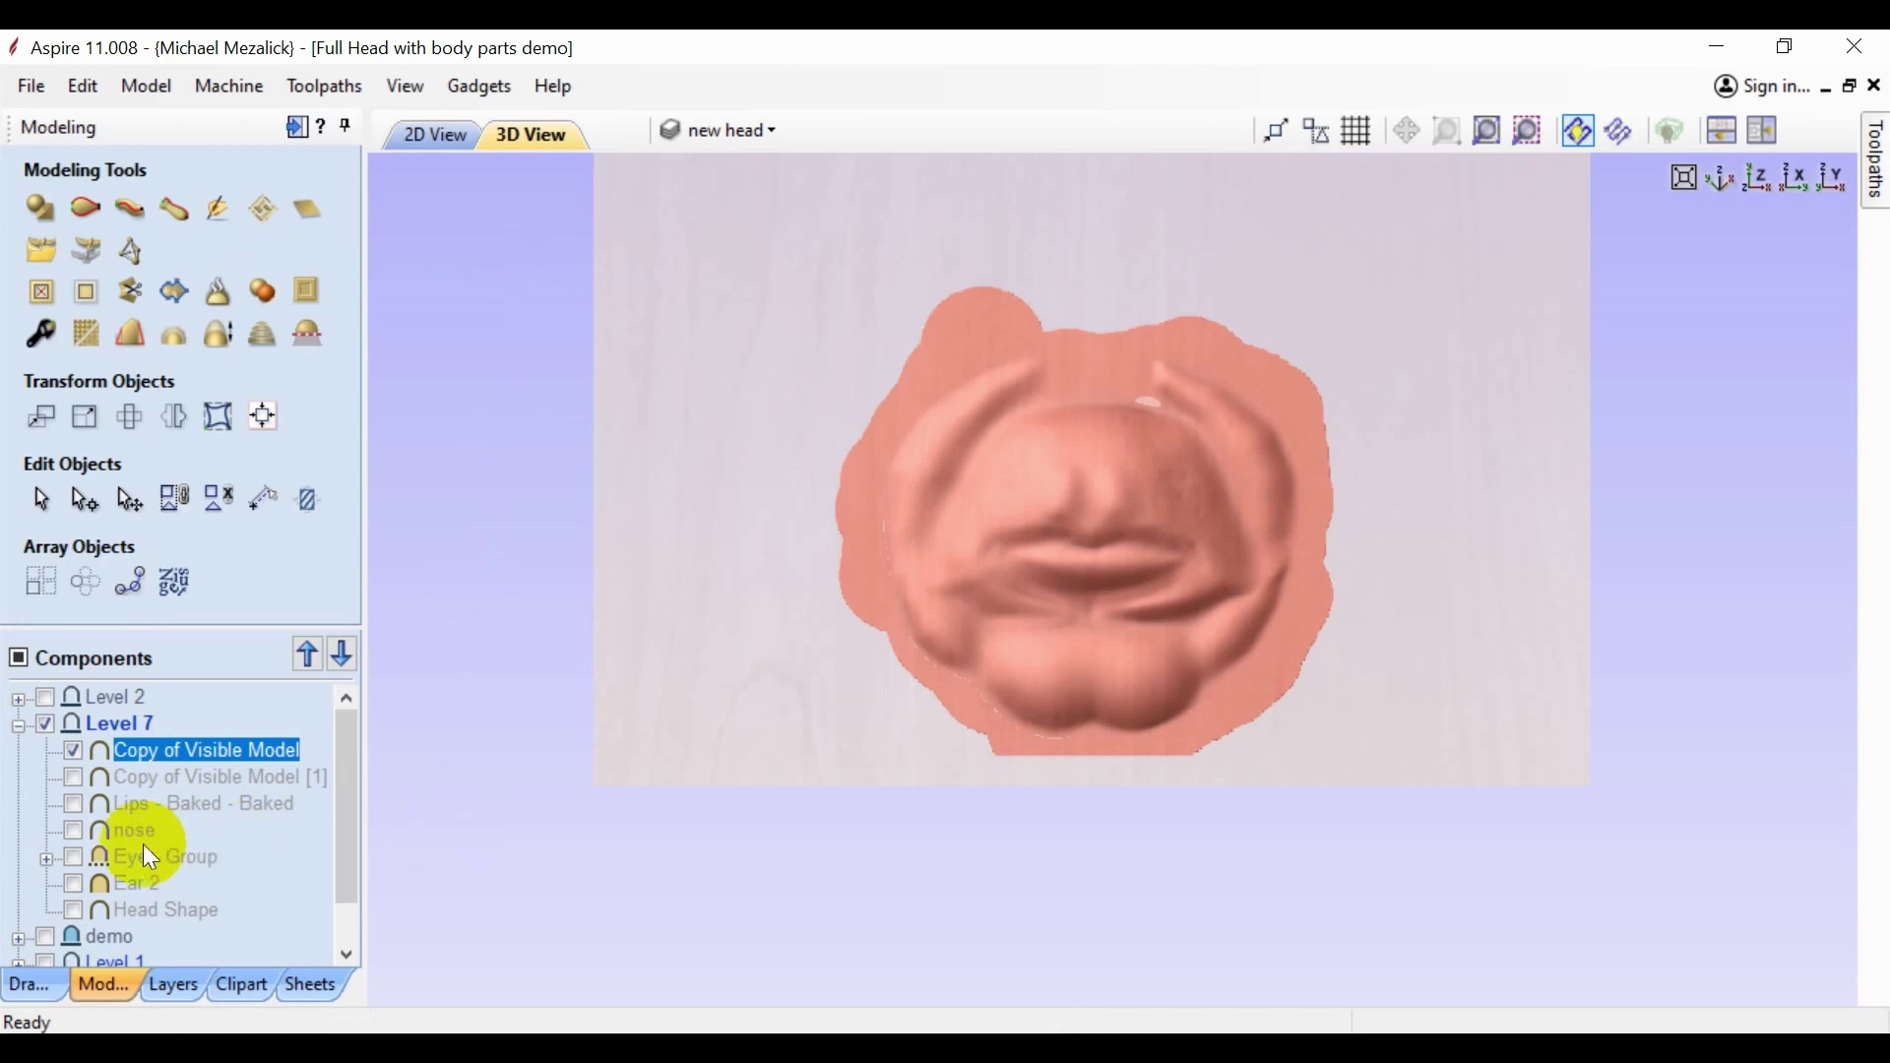
pyautogui.click(25, 810)
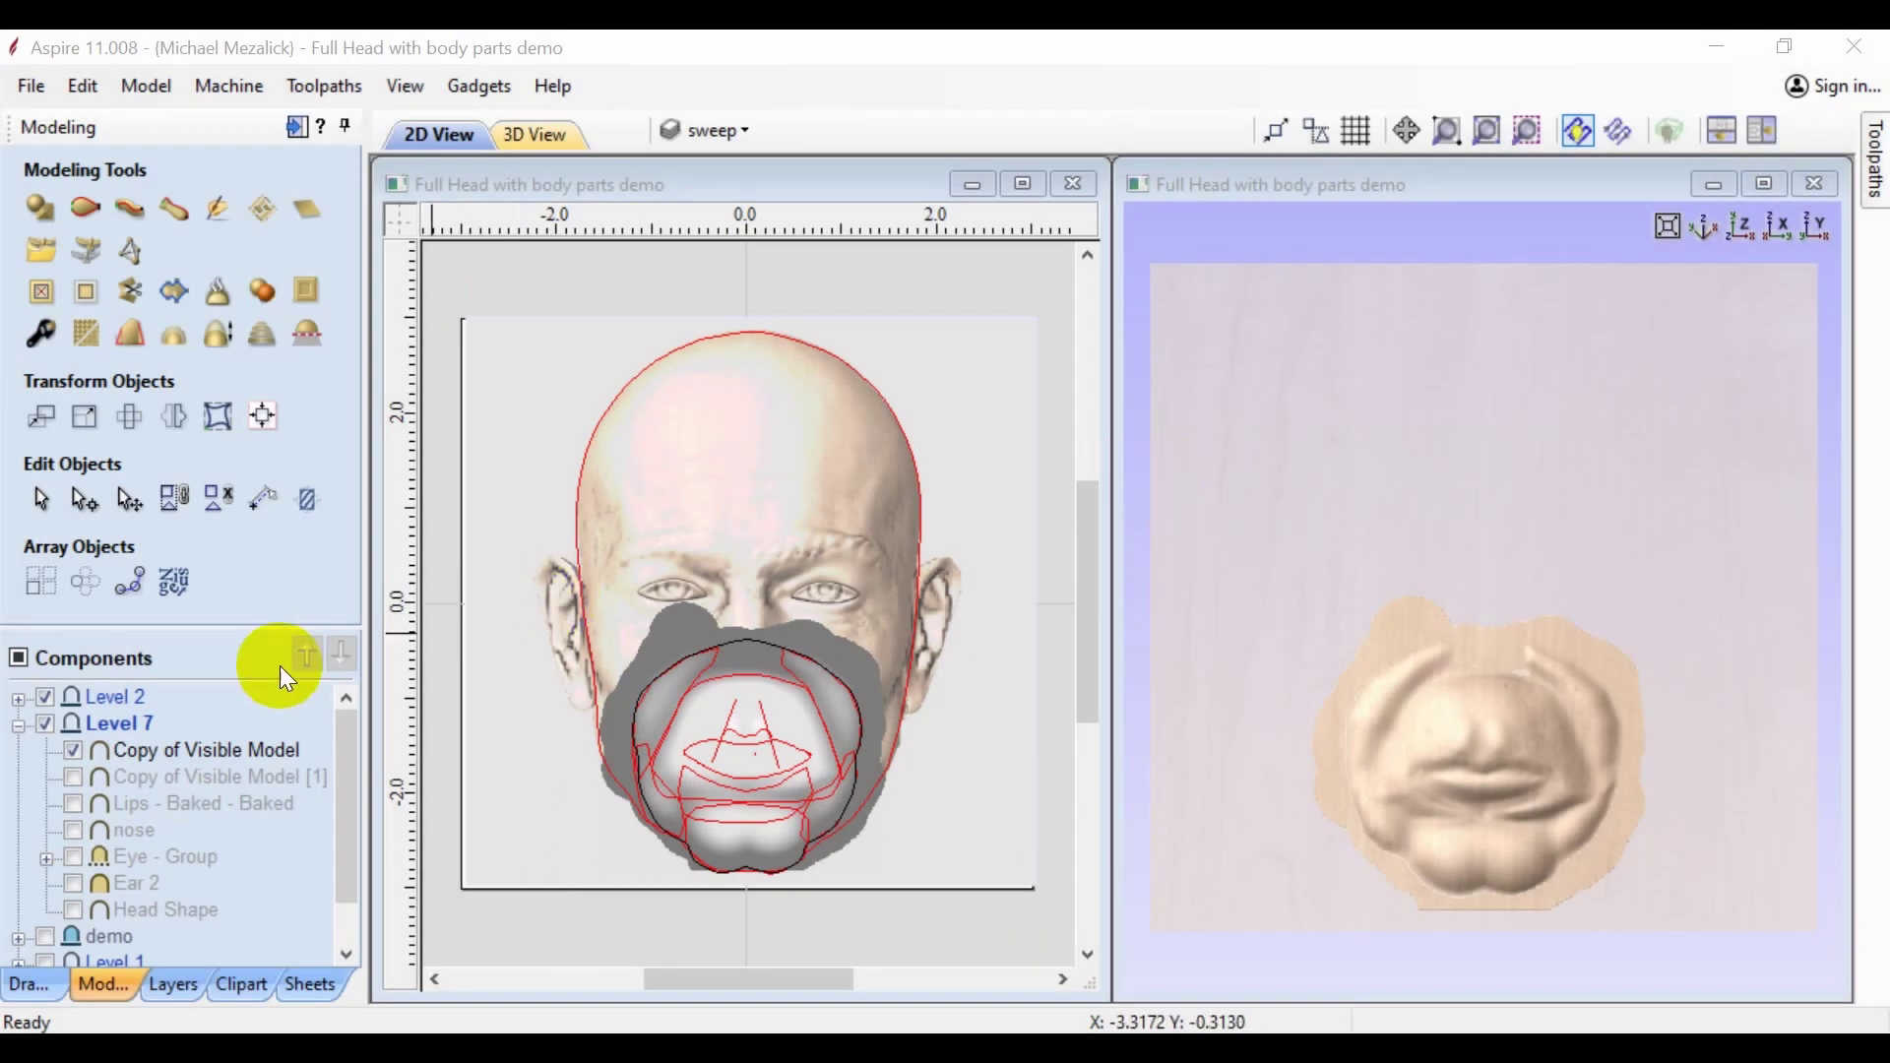
# - Show the nose component, trace its boundary as a vector on the nose layer, and hide the component again
pyautogui.click(74, 829)
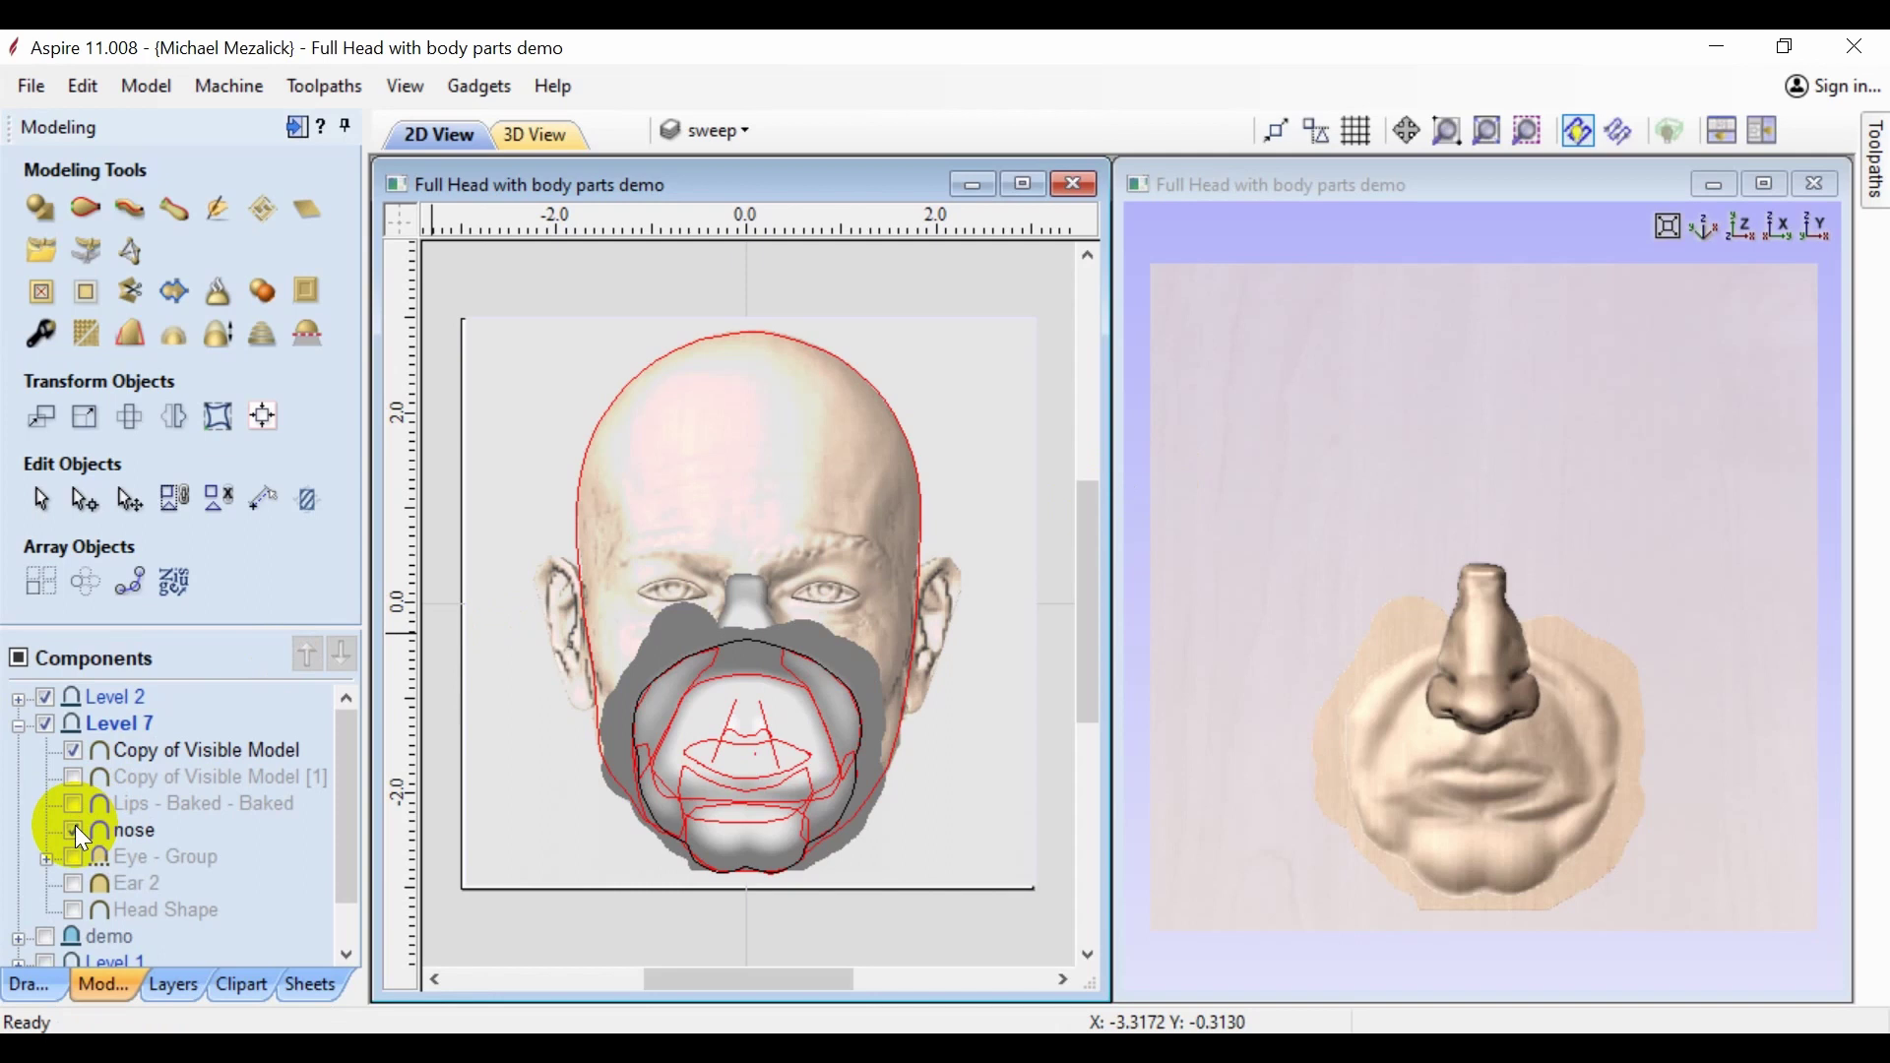
pyautogui.click(170, 991)
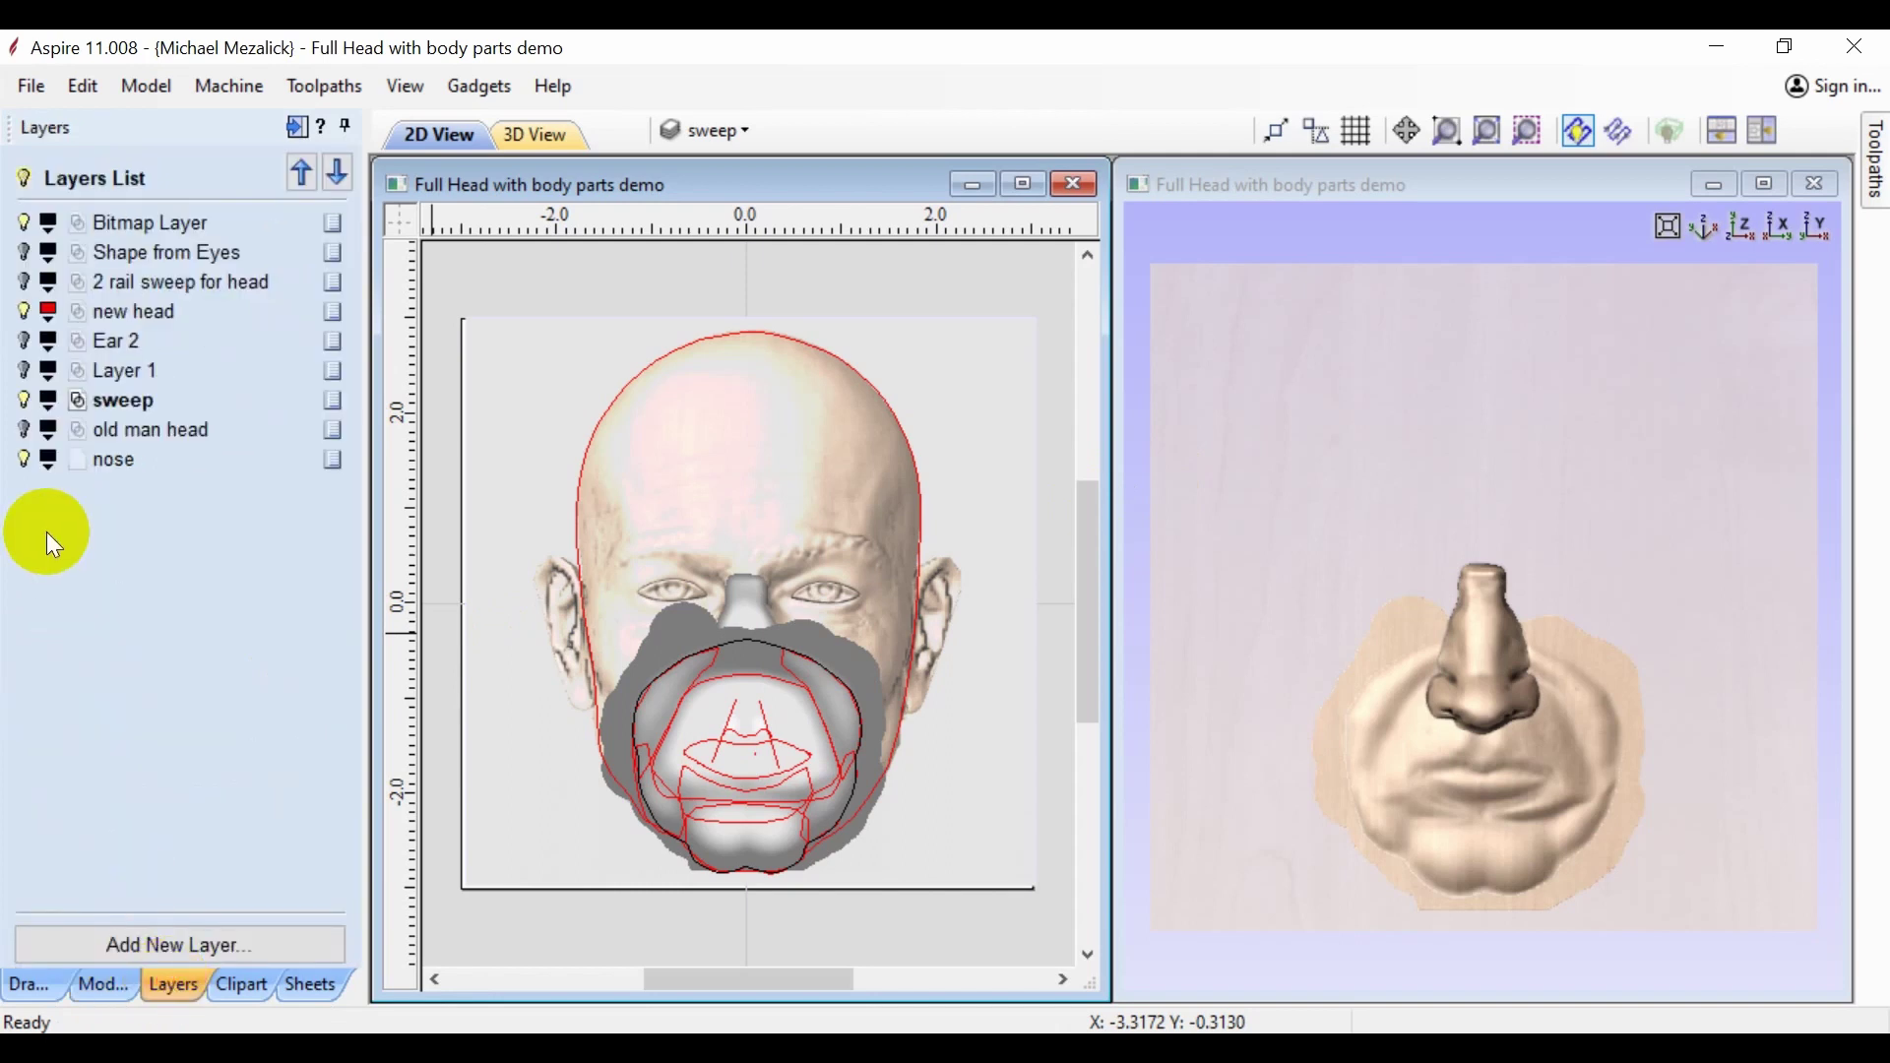
pyautogui.click(108, 474)
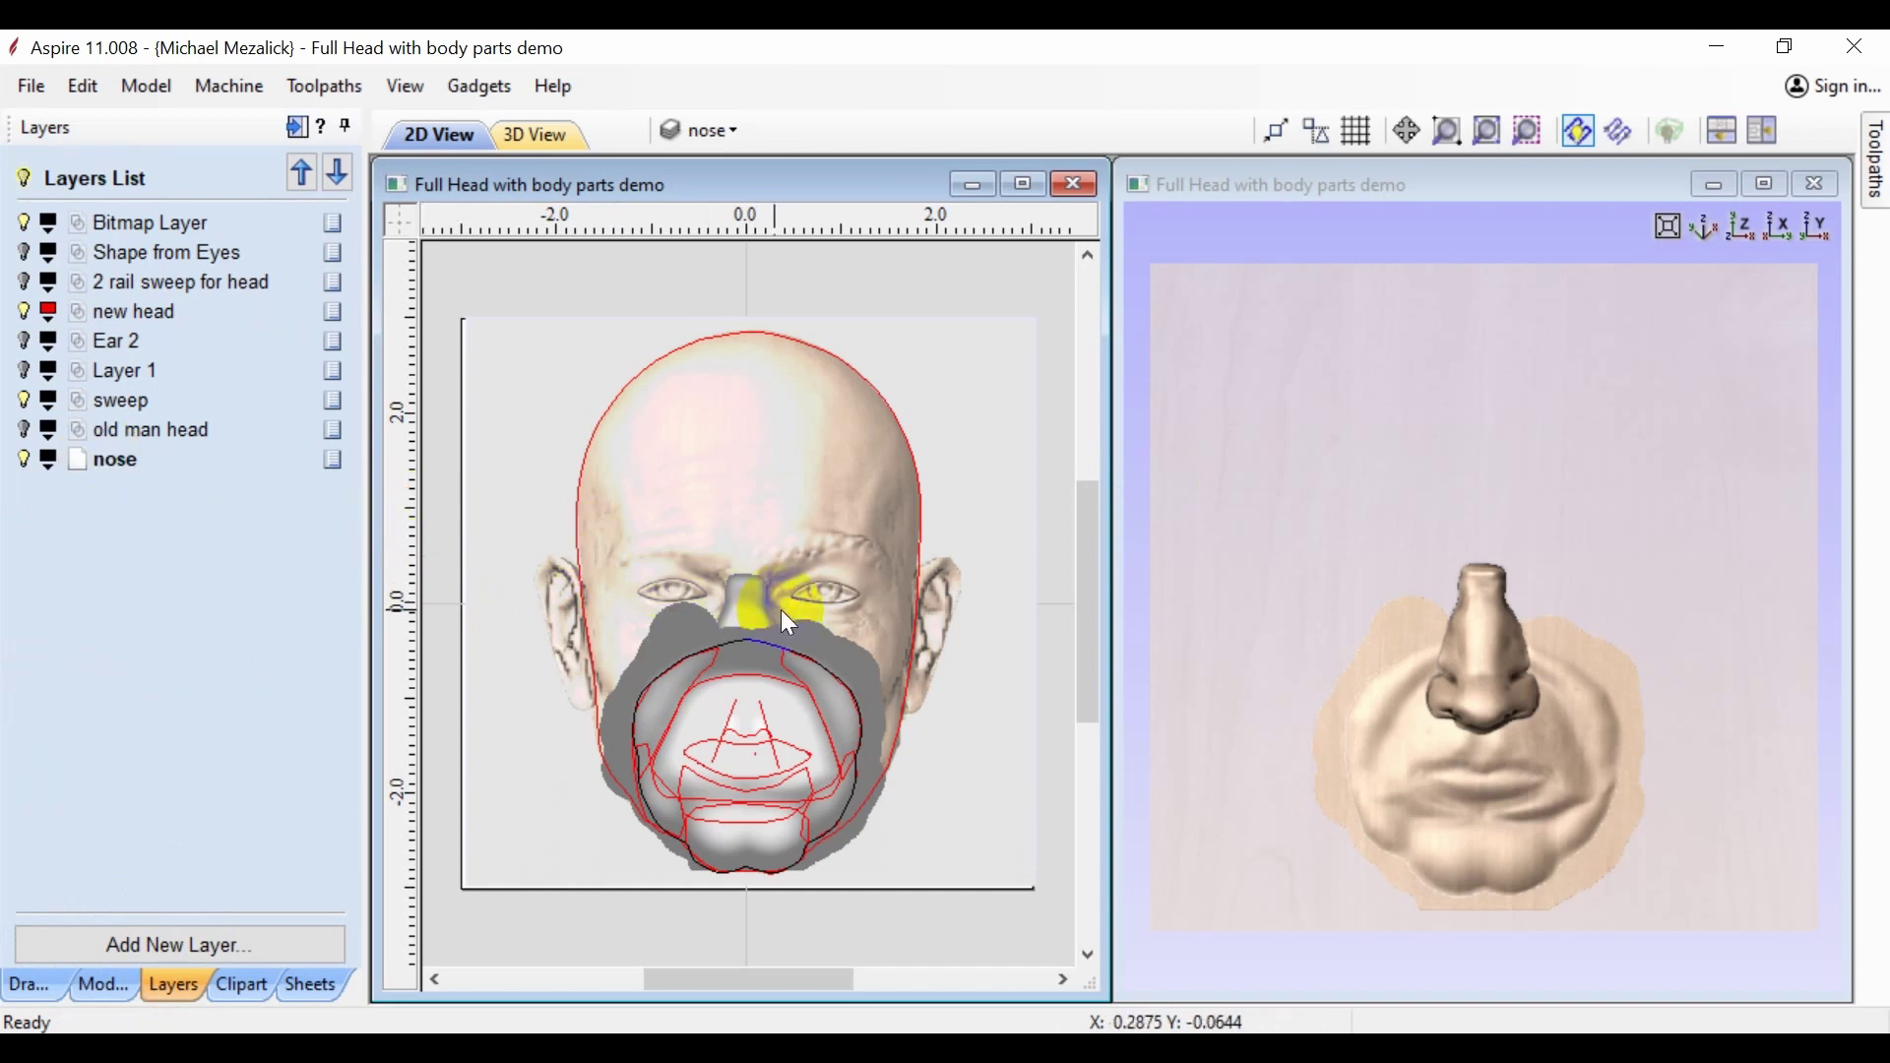
pyautogui.click(746, 600)
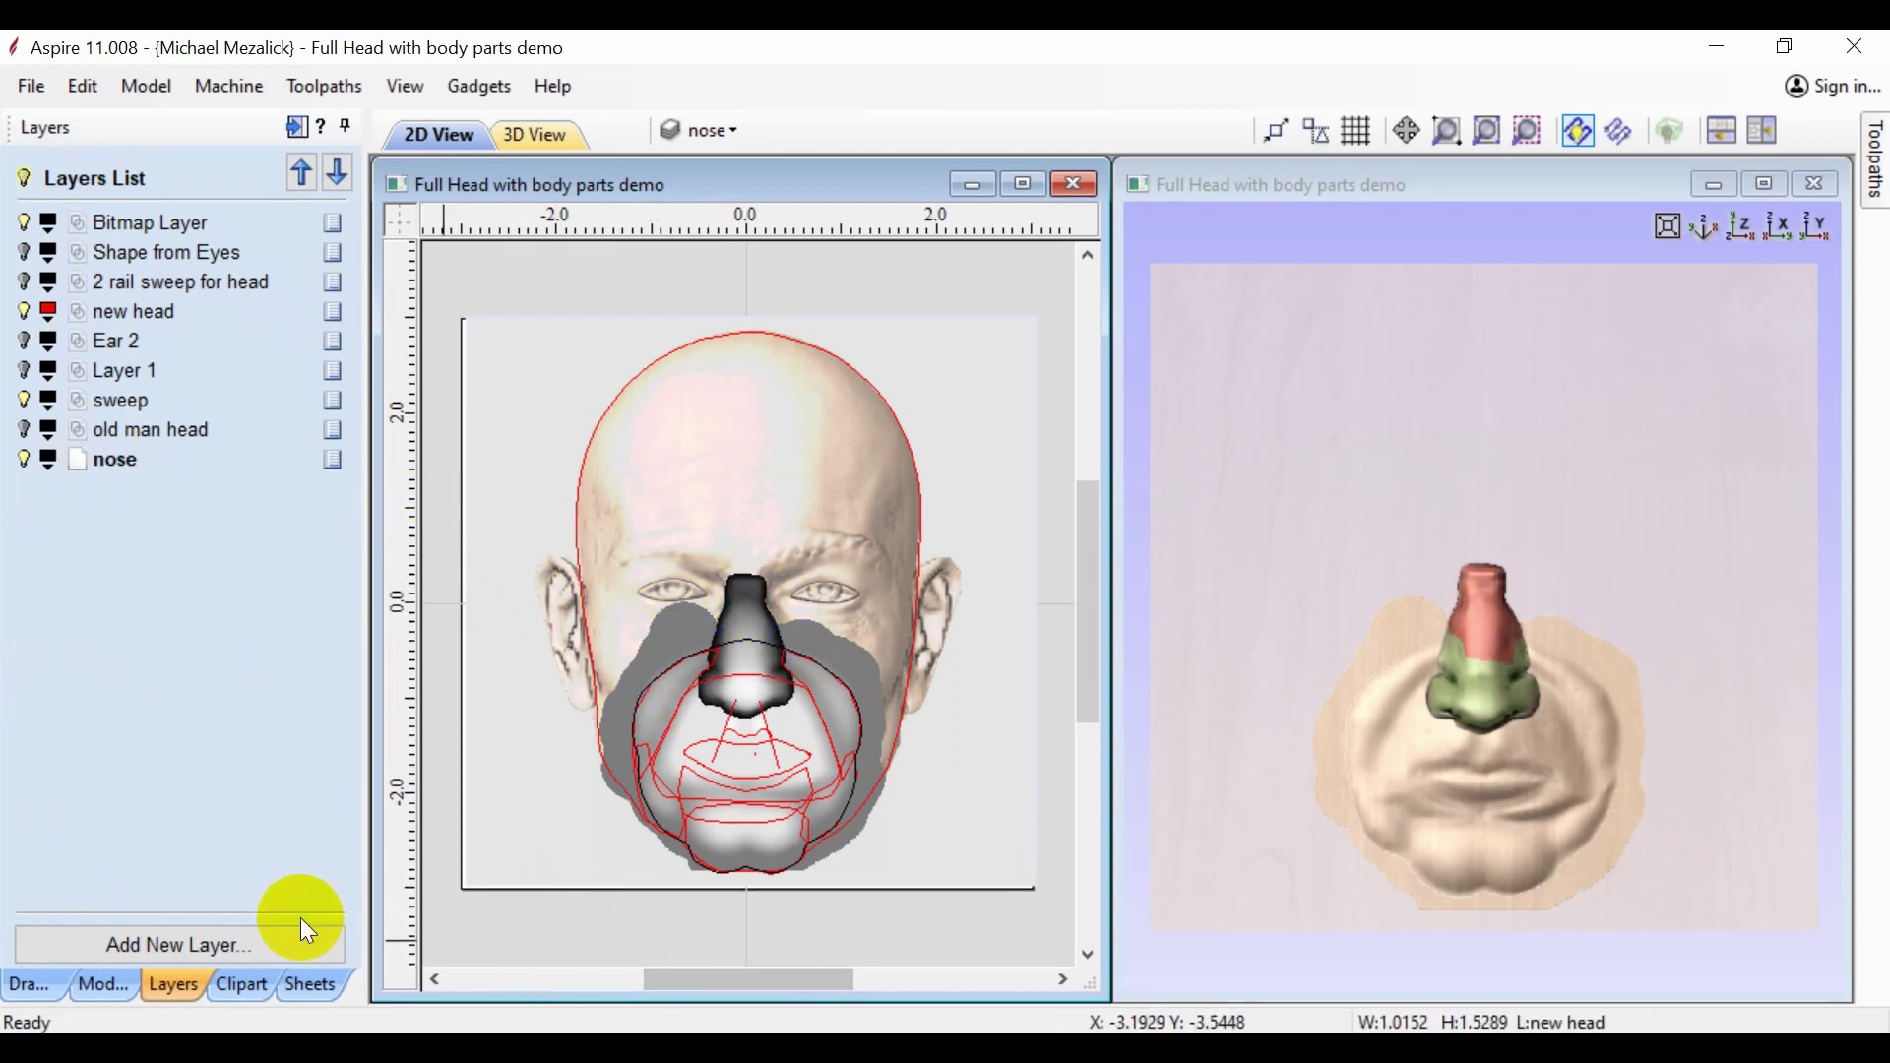
pyautogui.click(99, 984)
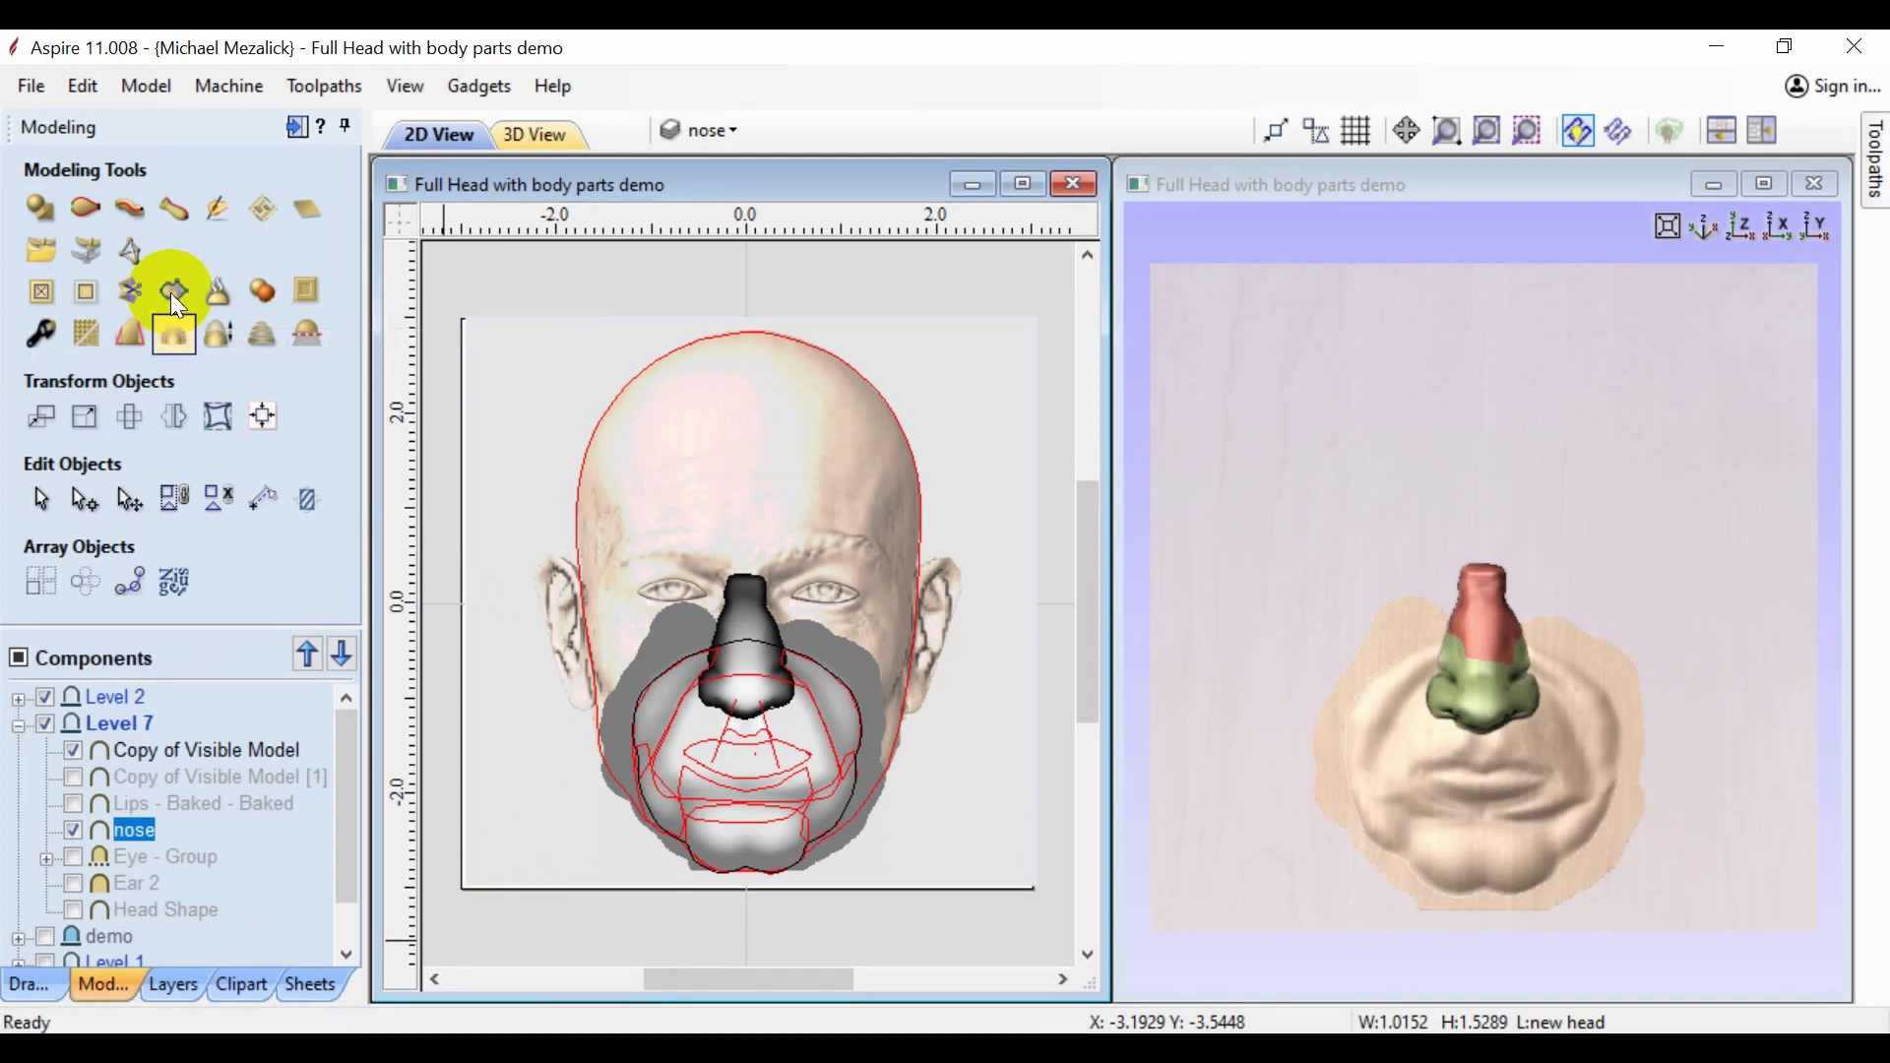
pyautogui.click(74, 830)
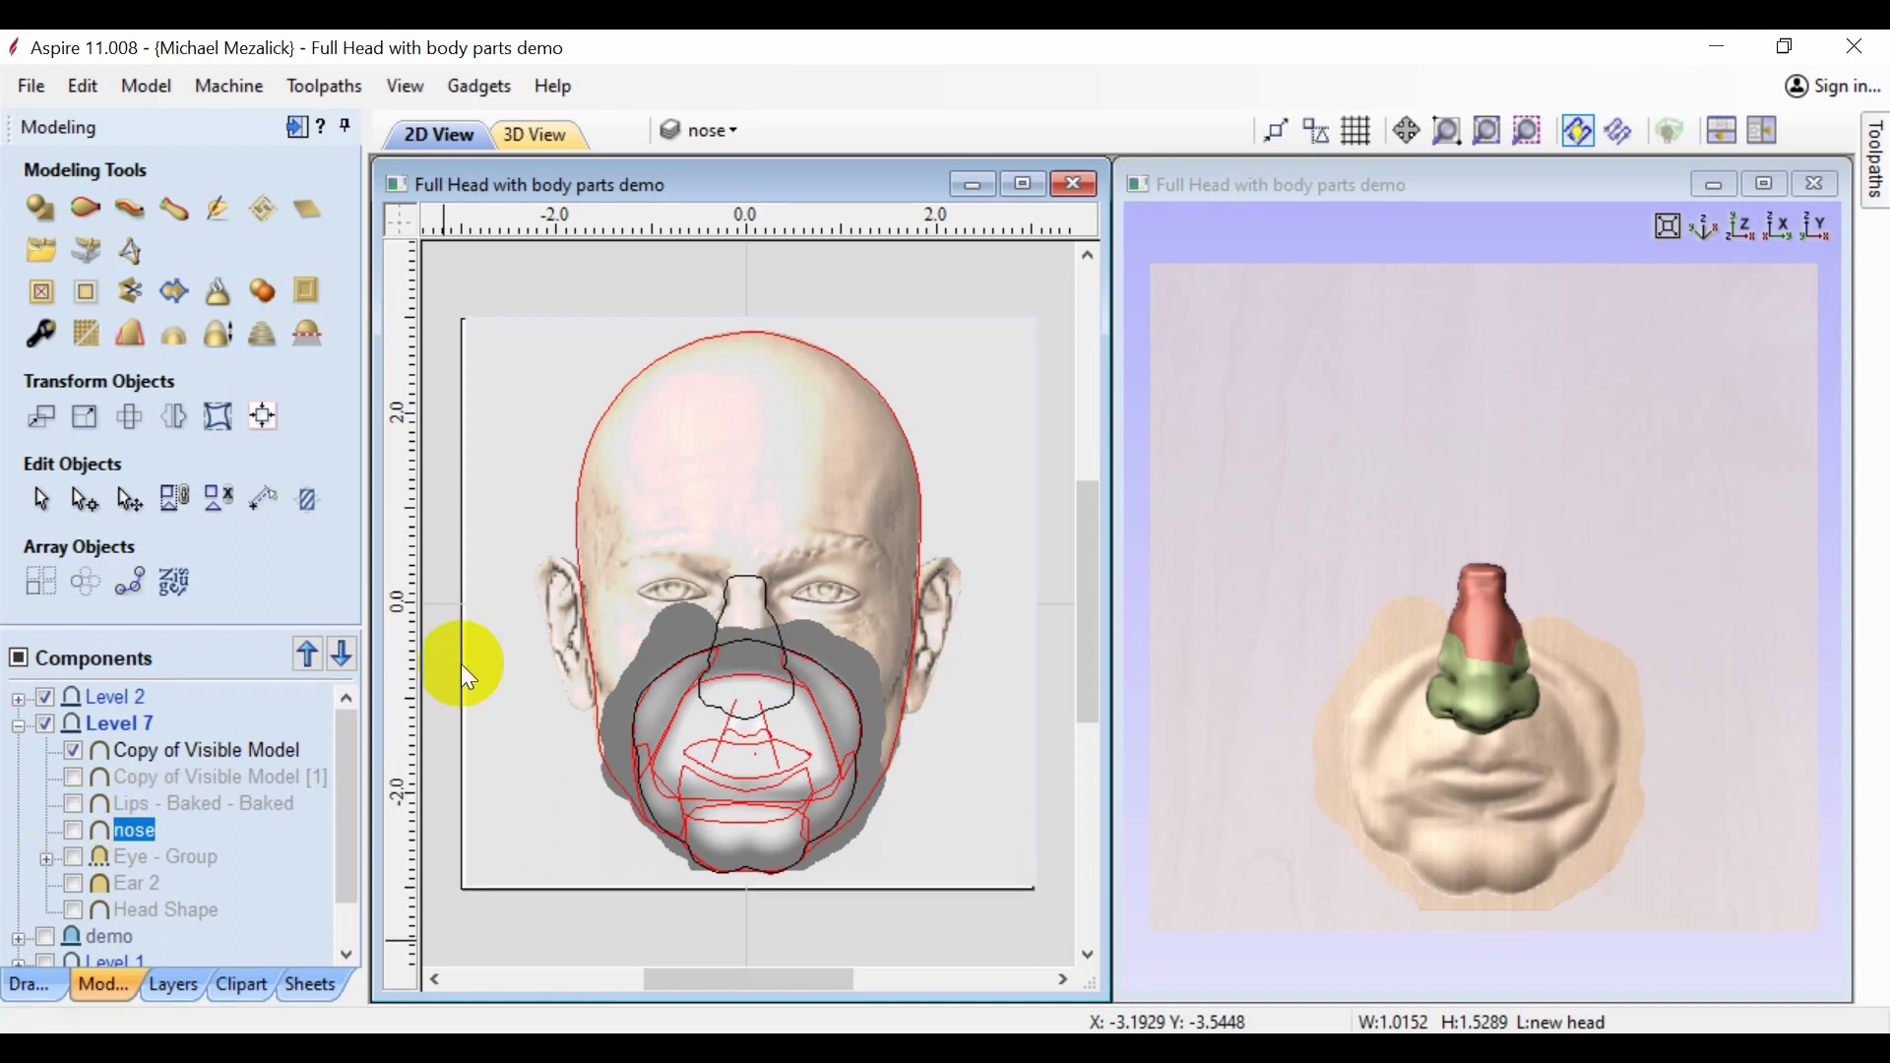
# - Clear the area inside the nose outline from the Copy of Visible Model and inspect the cutout in the enlarged 3D view
pyautogui.click(730, 626)
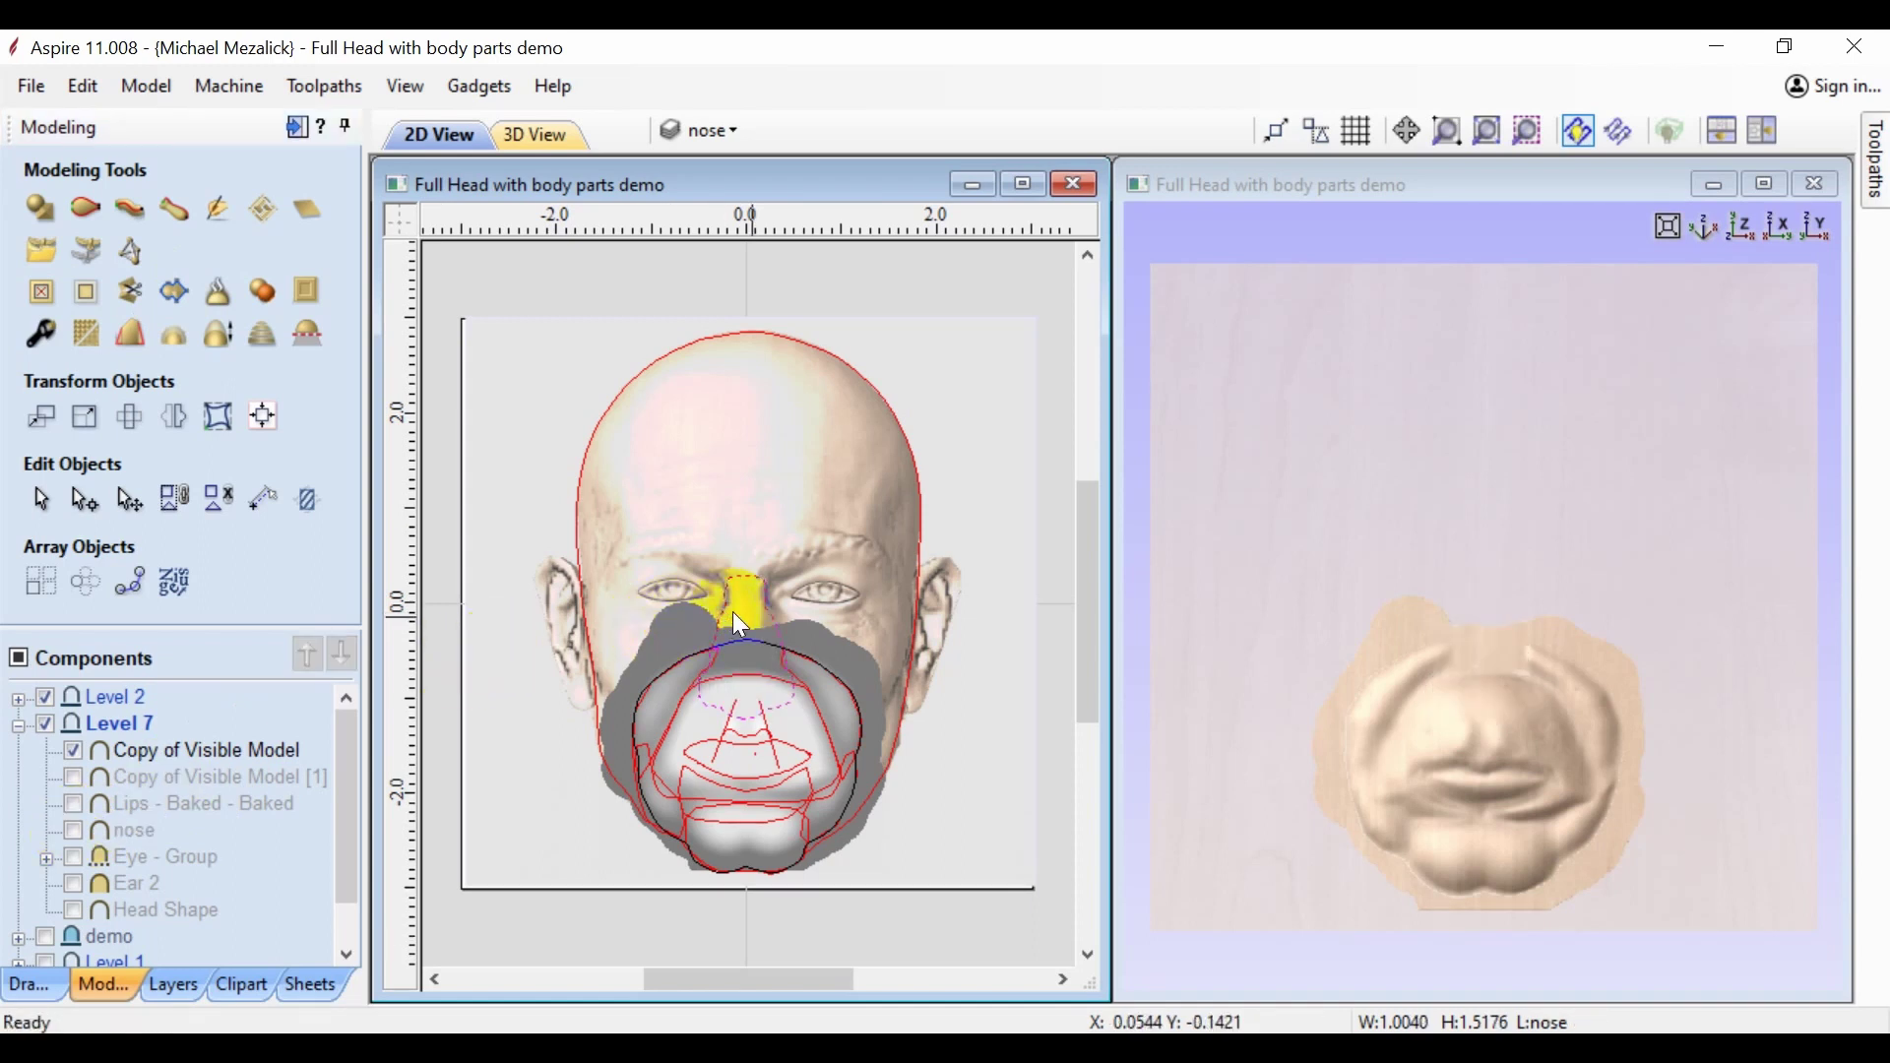
pyautogui.click(819, 637)
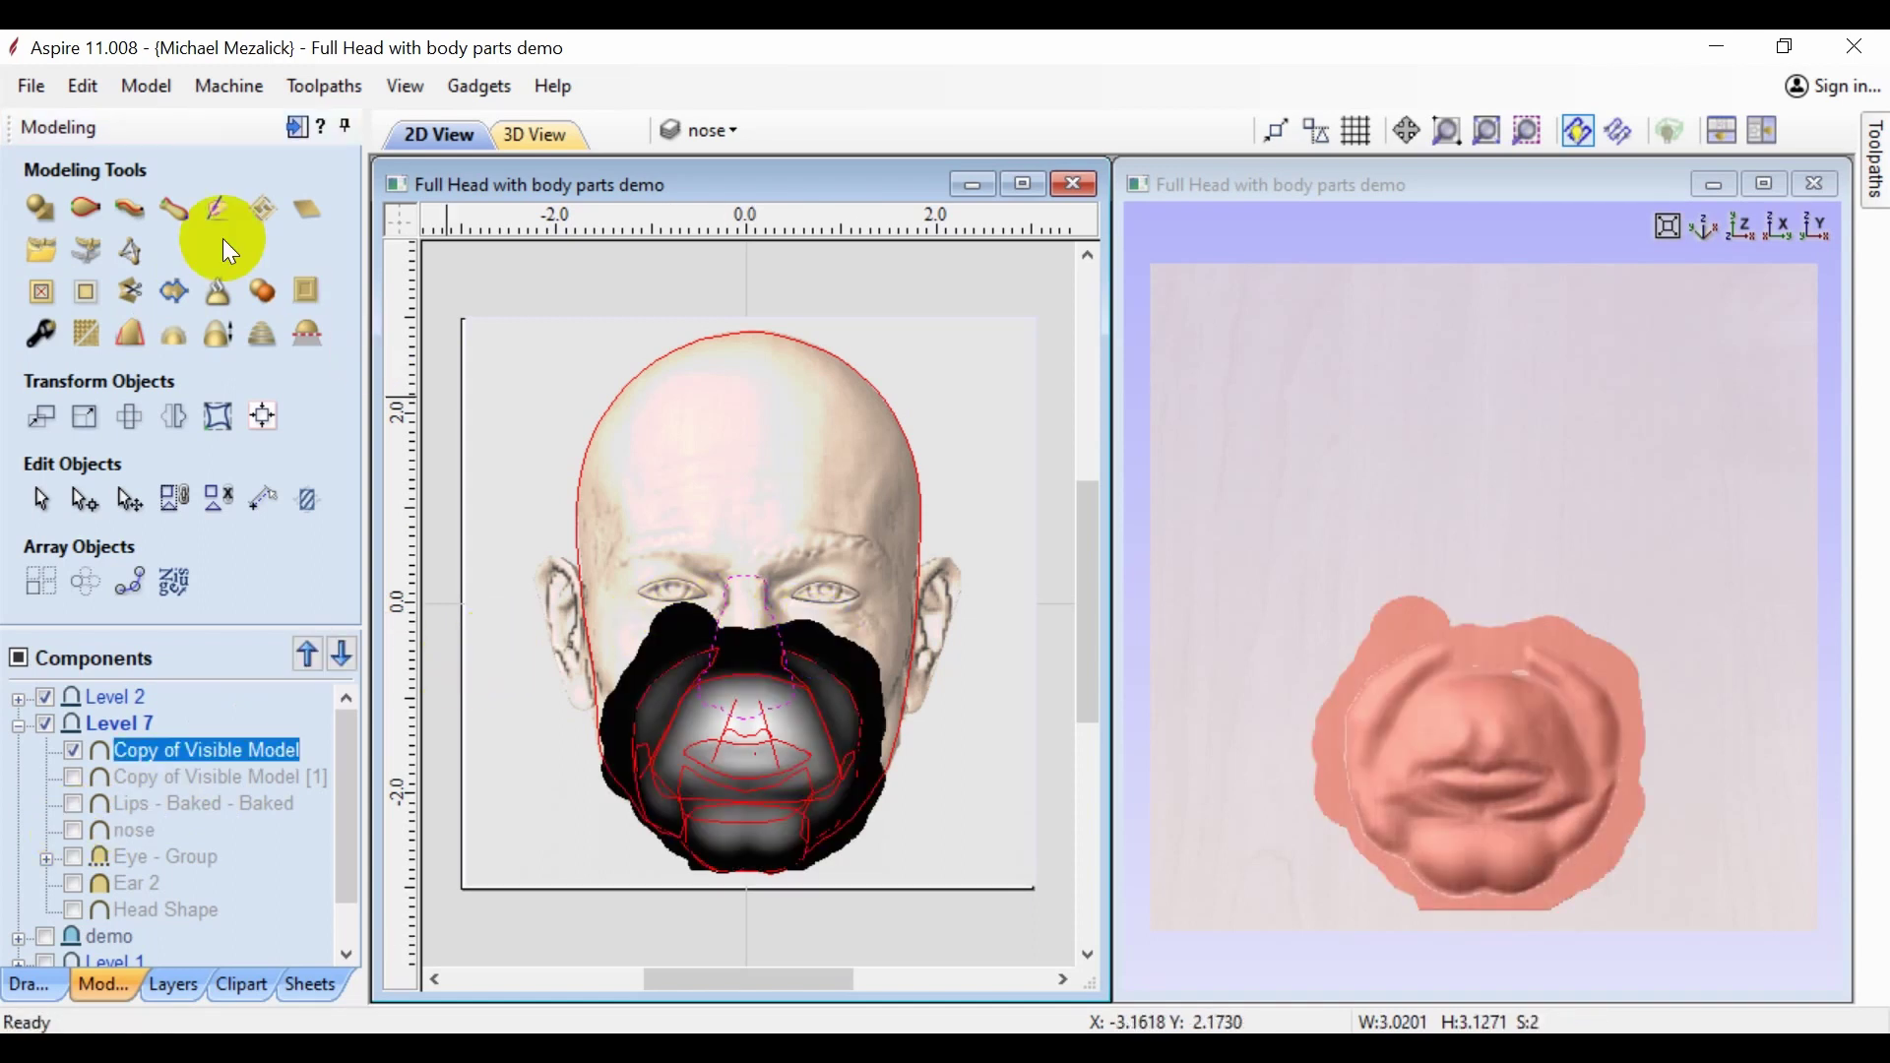
pyautogui.click(40, 290)
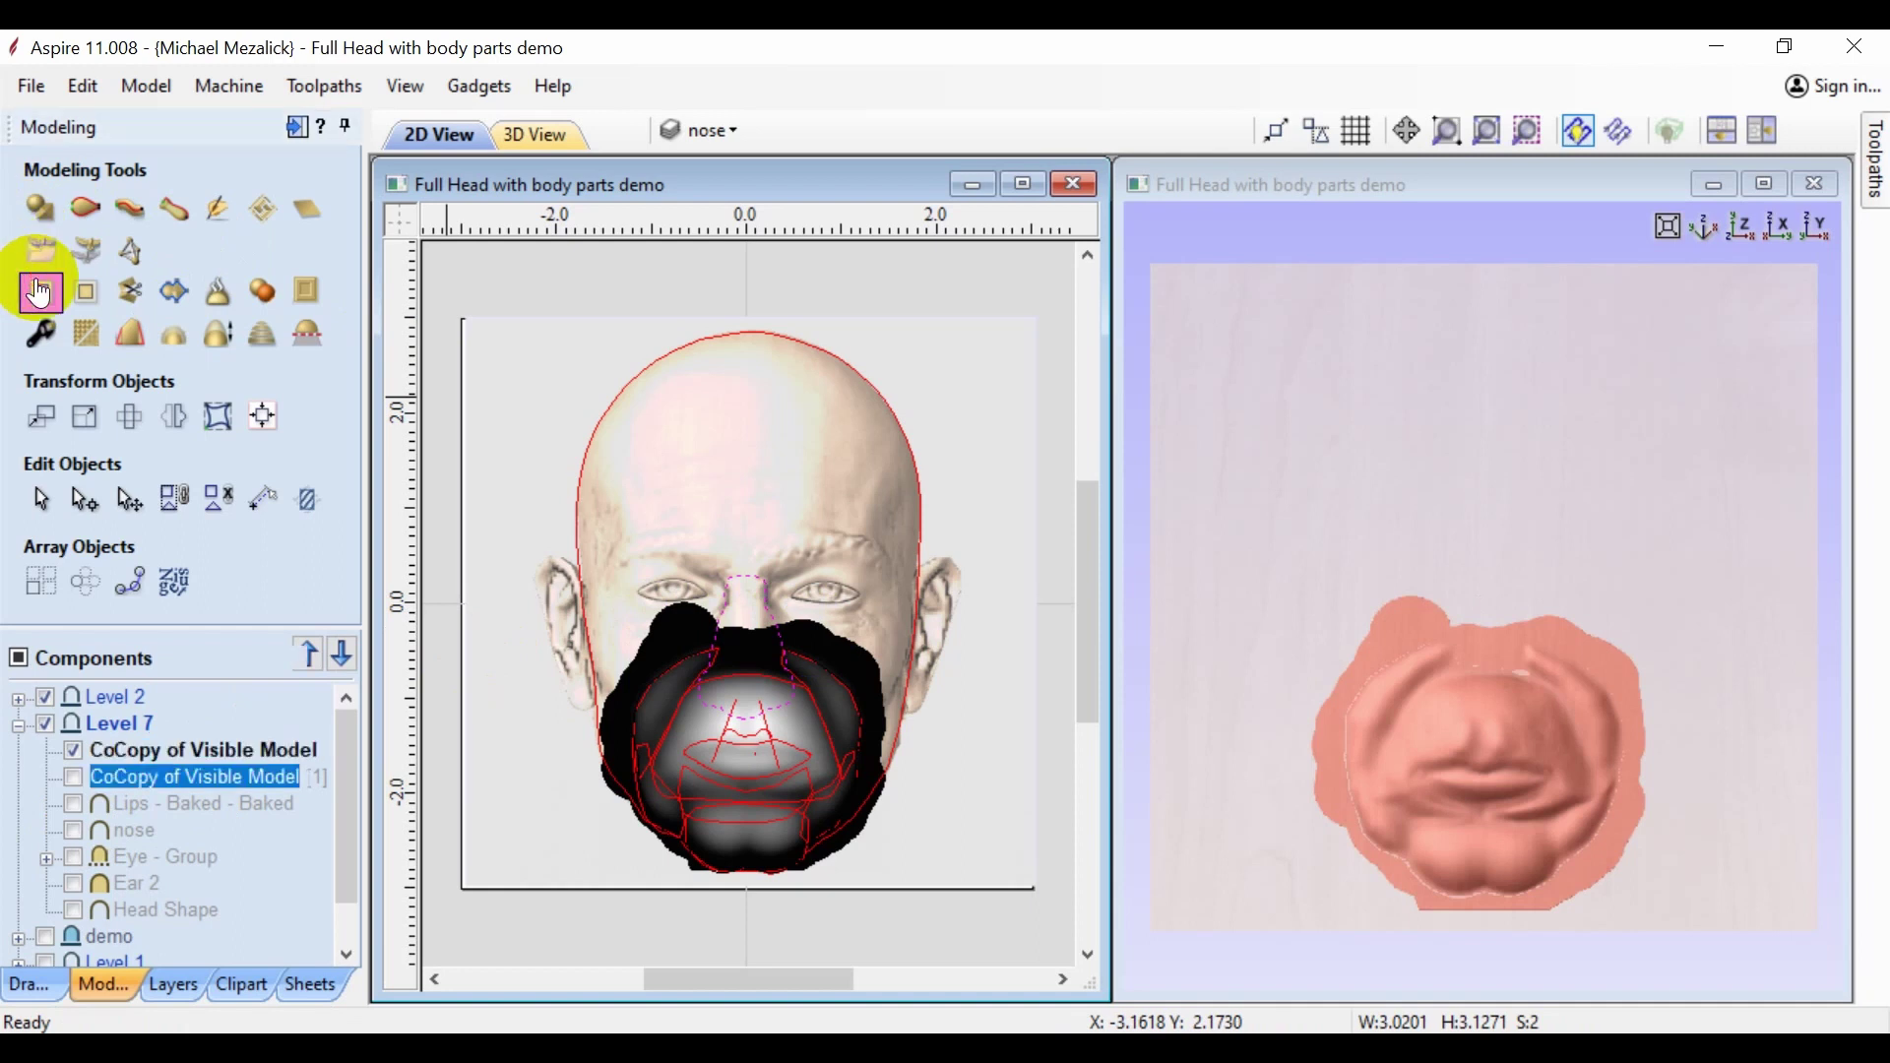
pyautogui.click(41, 289)
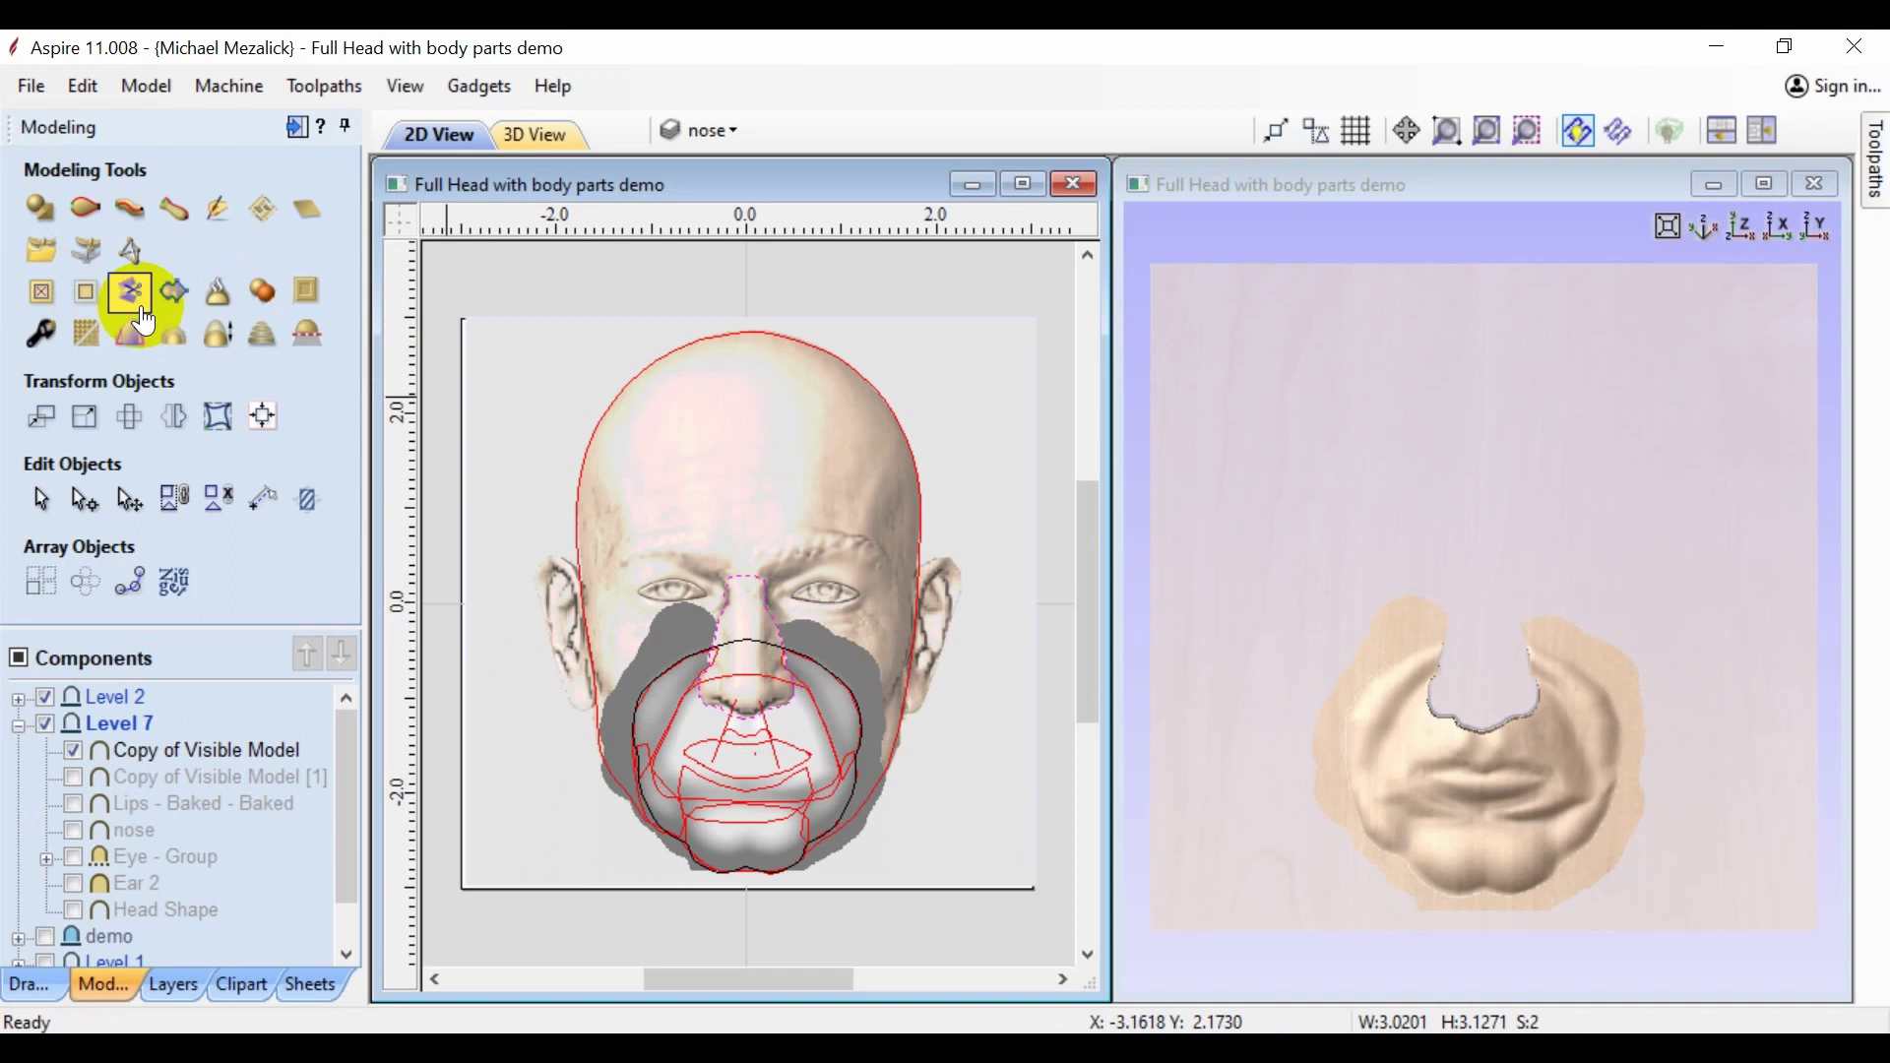
pyautogui.click(1759, 187)
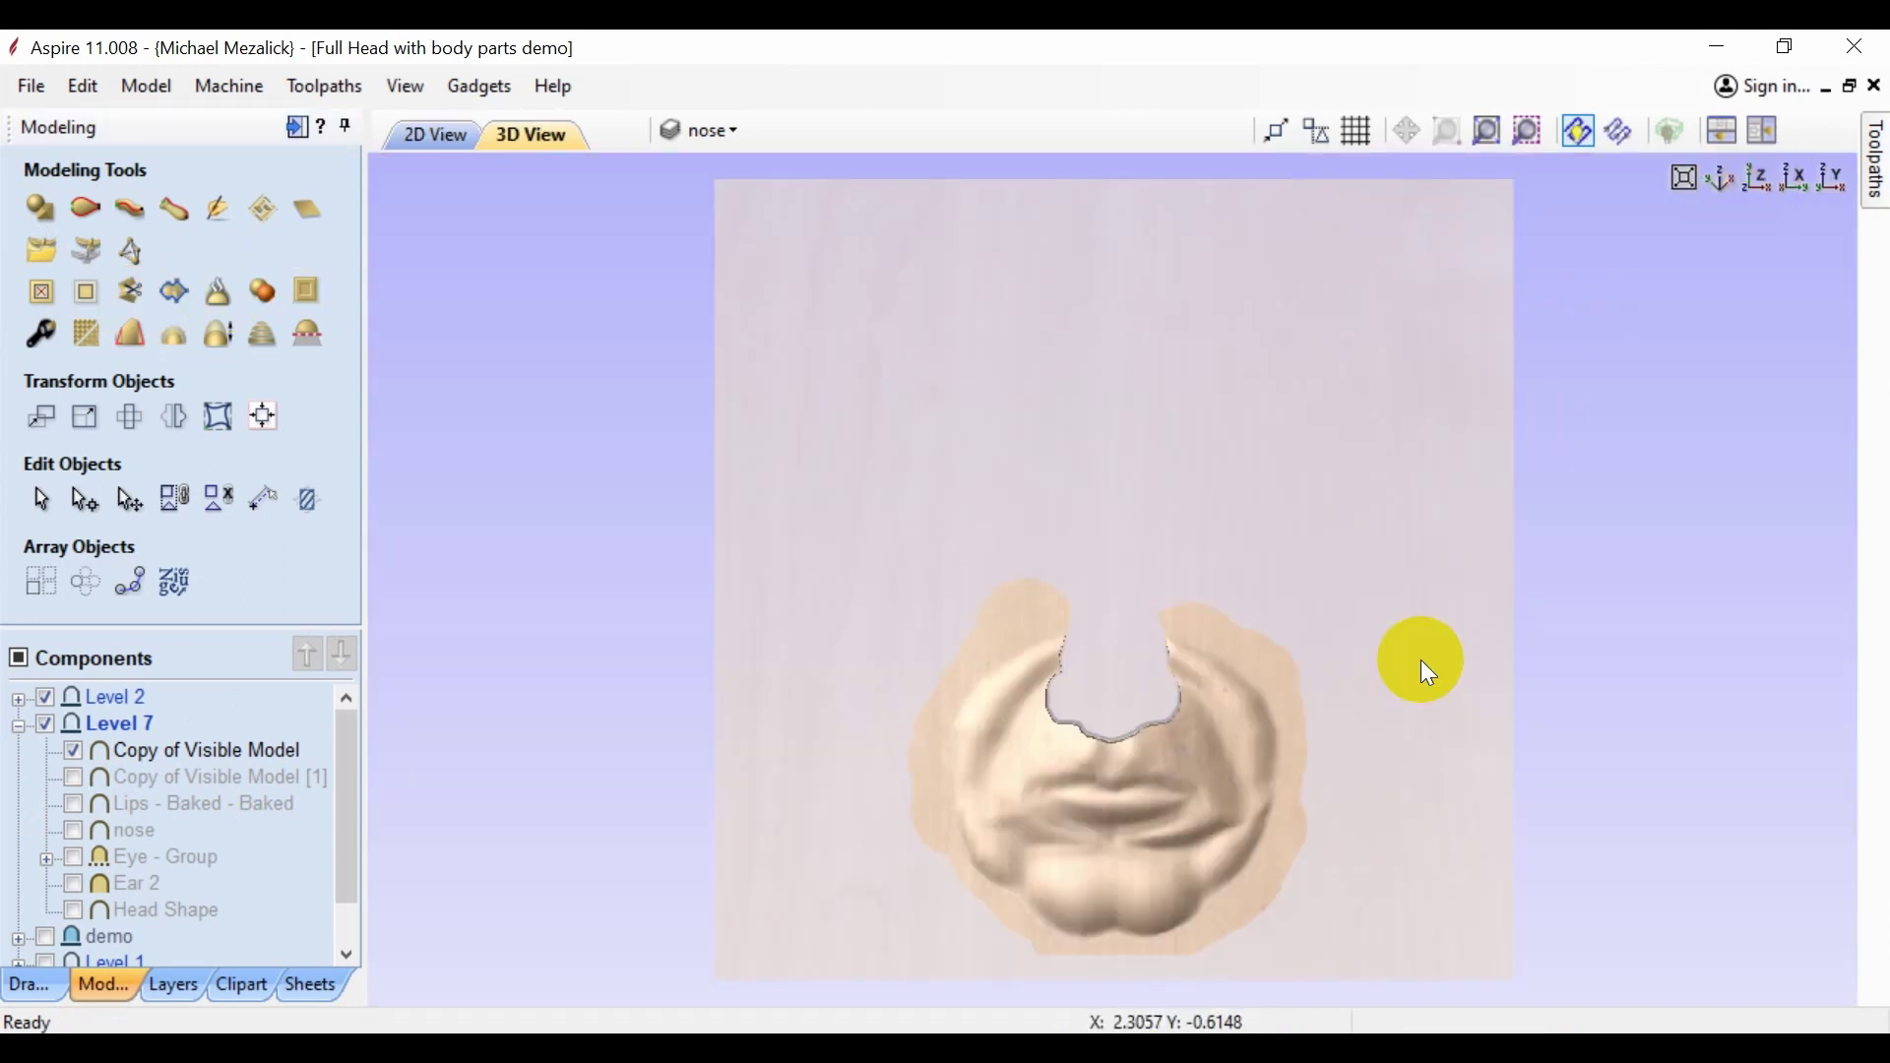
pyautogui.scroll(4, 1420, 659)
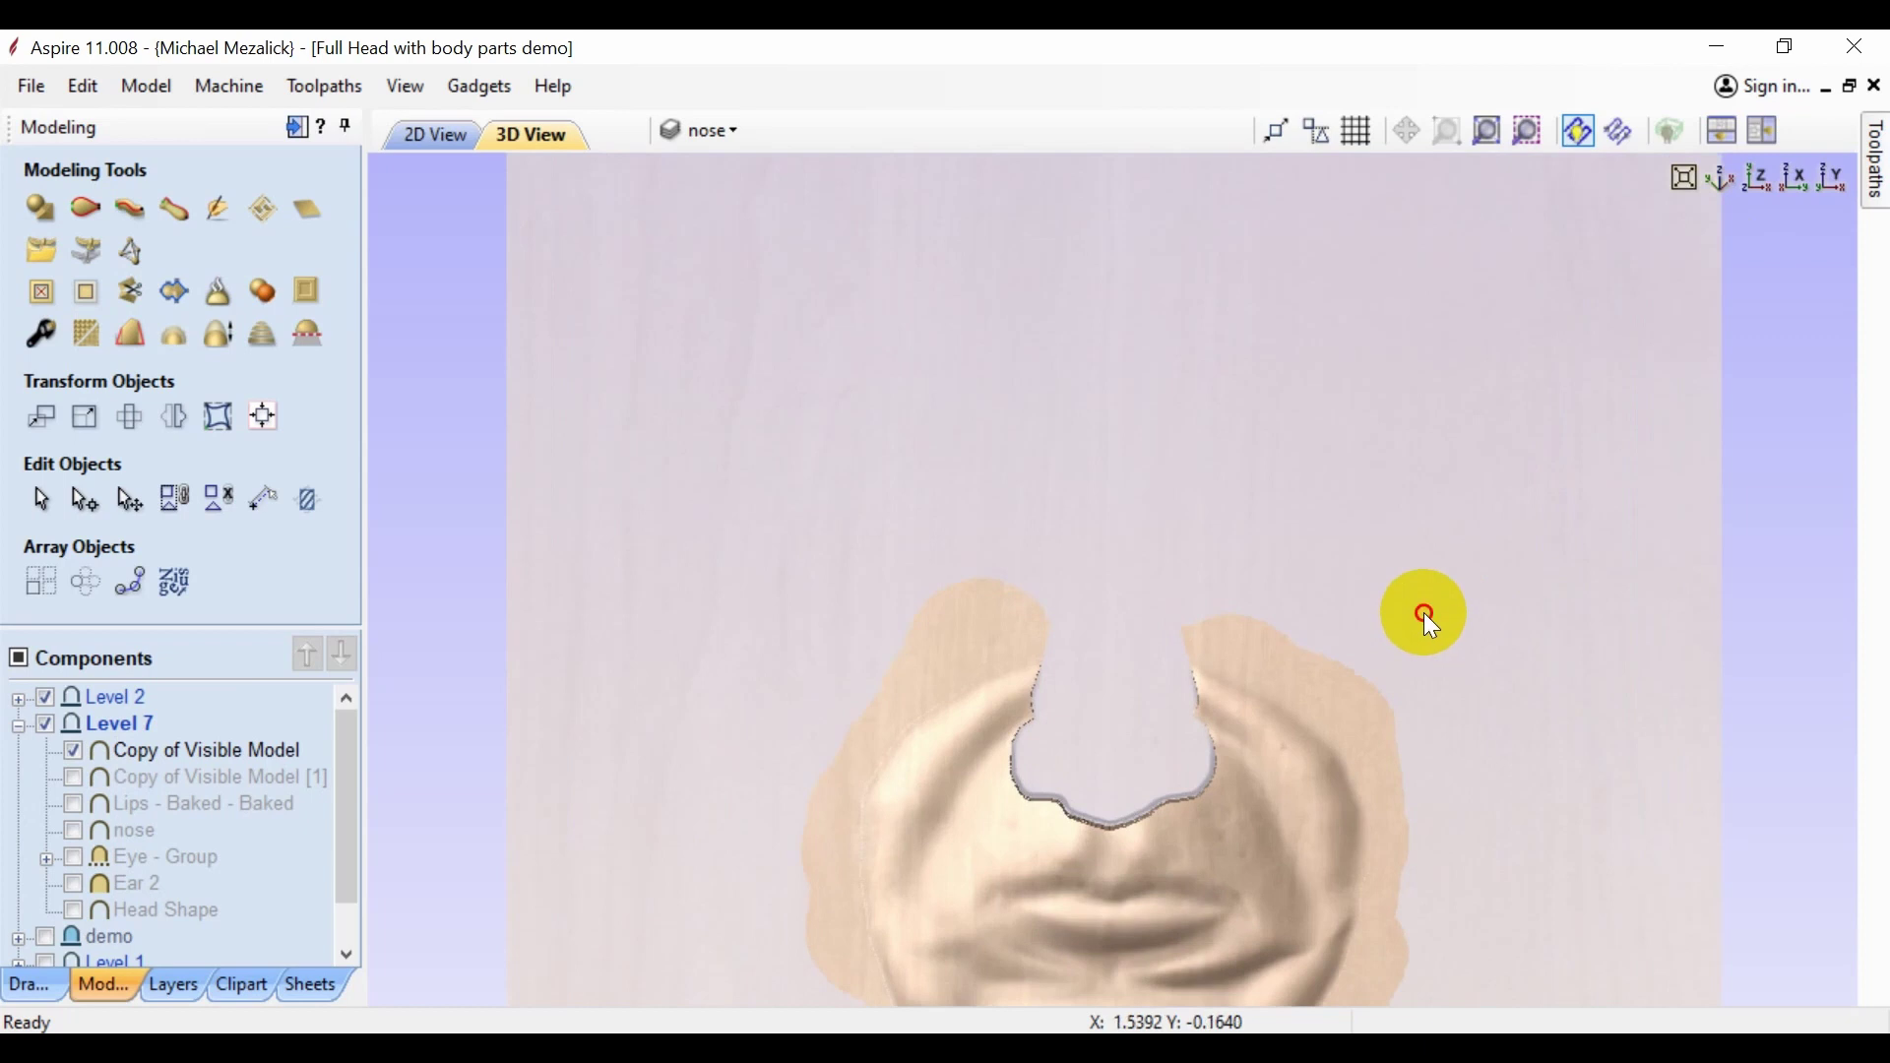
pyautogui.moveTo(1423, 613); pyautogui.dragTo(1412, 315)
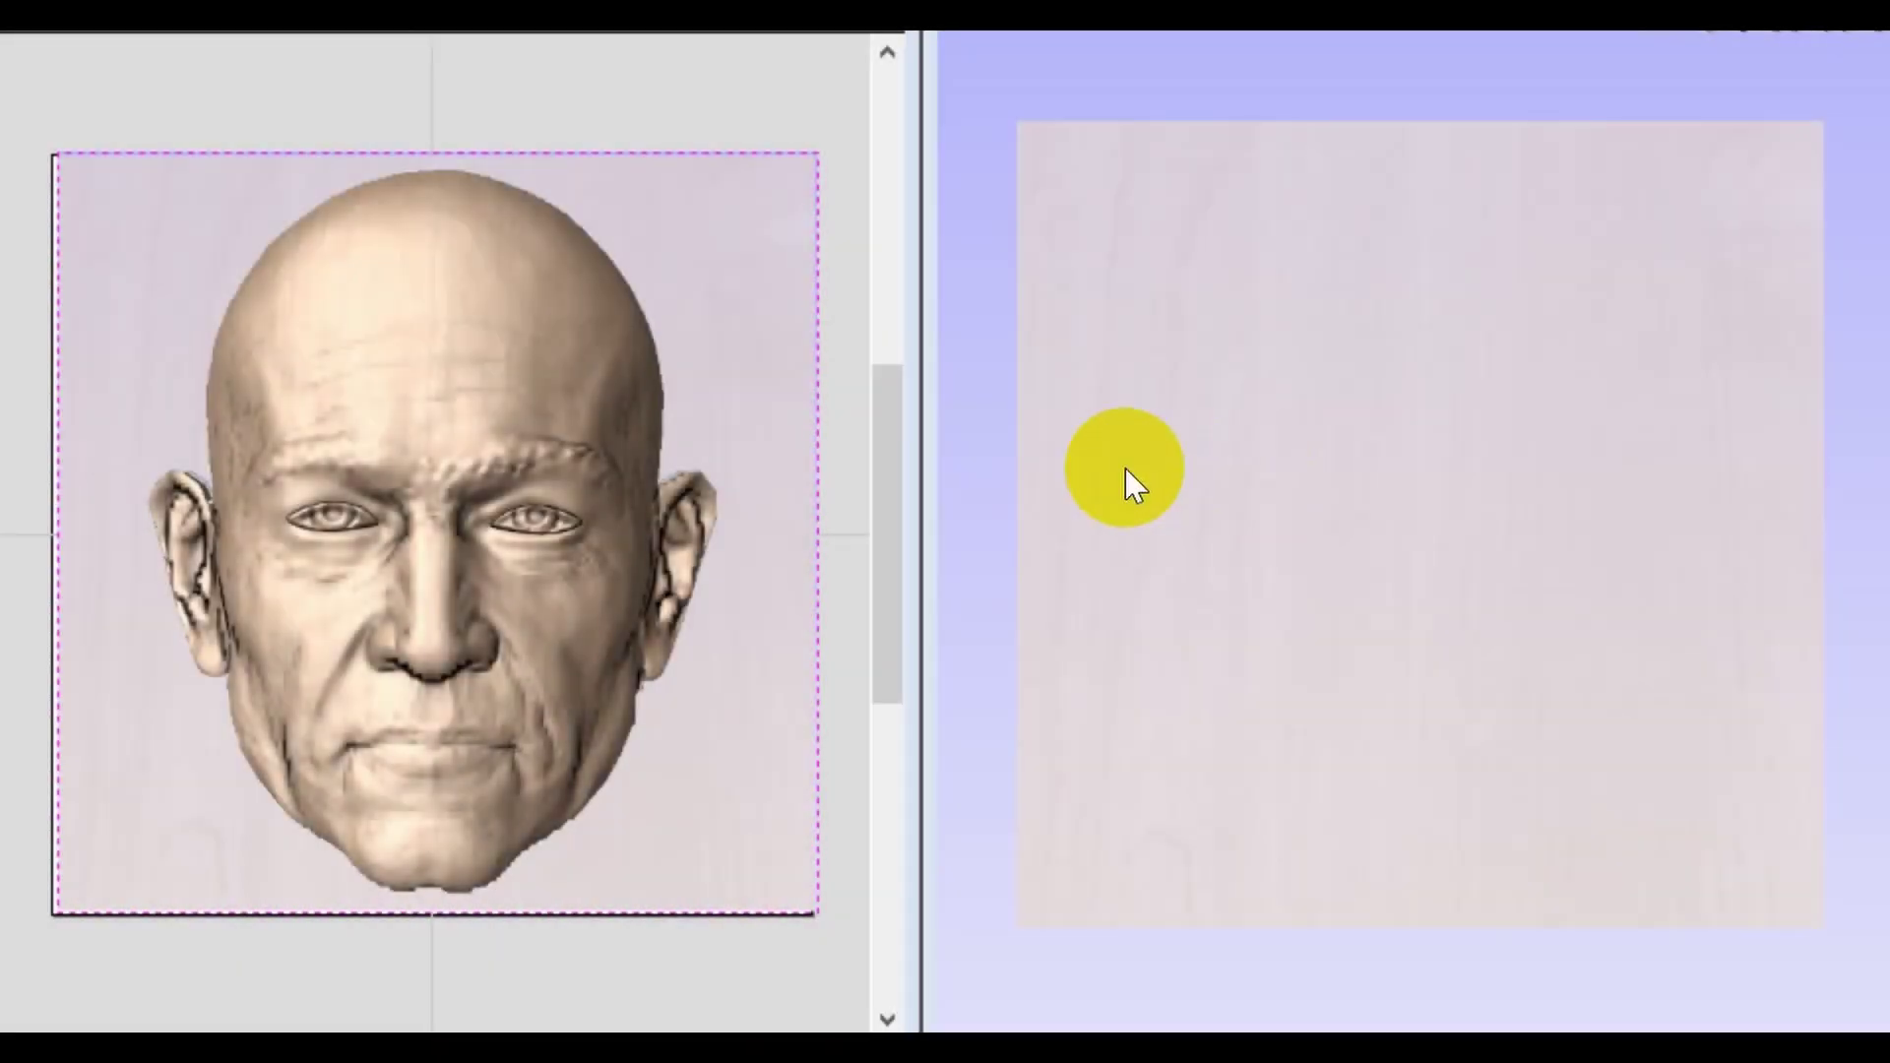
# - Sweep the curve above the upper lip along the two slanted cheek lines as rails, and smooth the swept shape by sculpting
pyautogui.moveTo(655, 595)
pyautogui.mouseDown()
pyautogui.moveTo(684, 635)
pyautogui.moveTo(266, 658)
pyautogui.mouseUp()
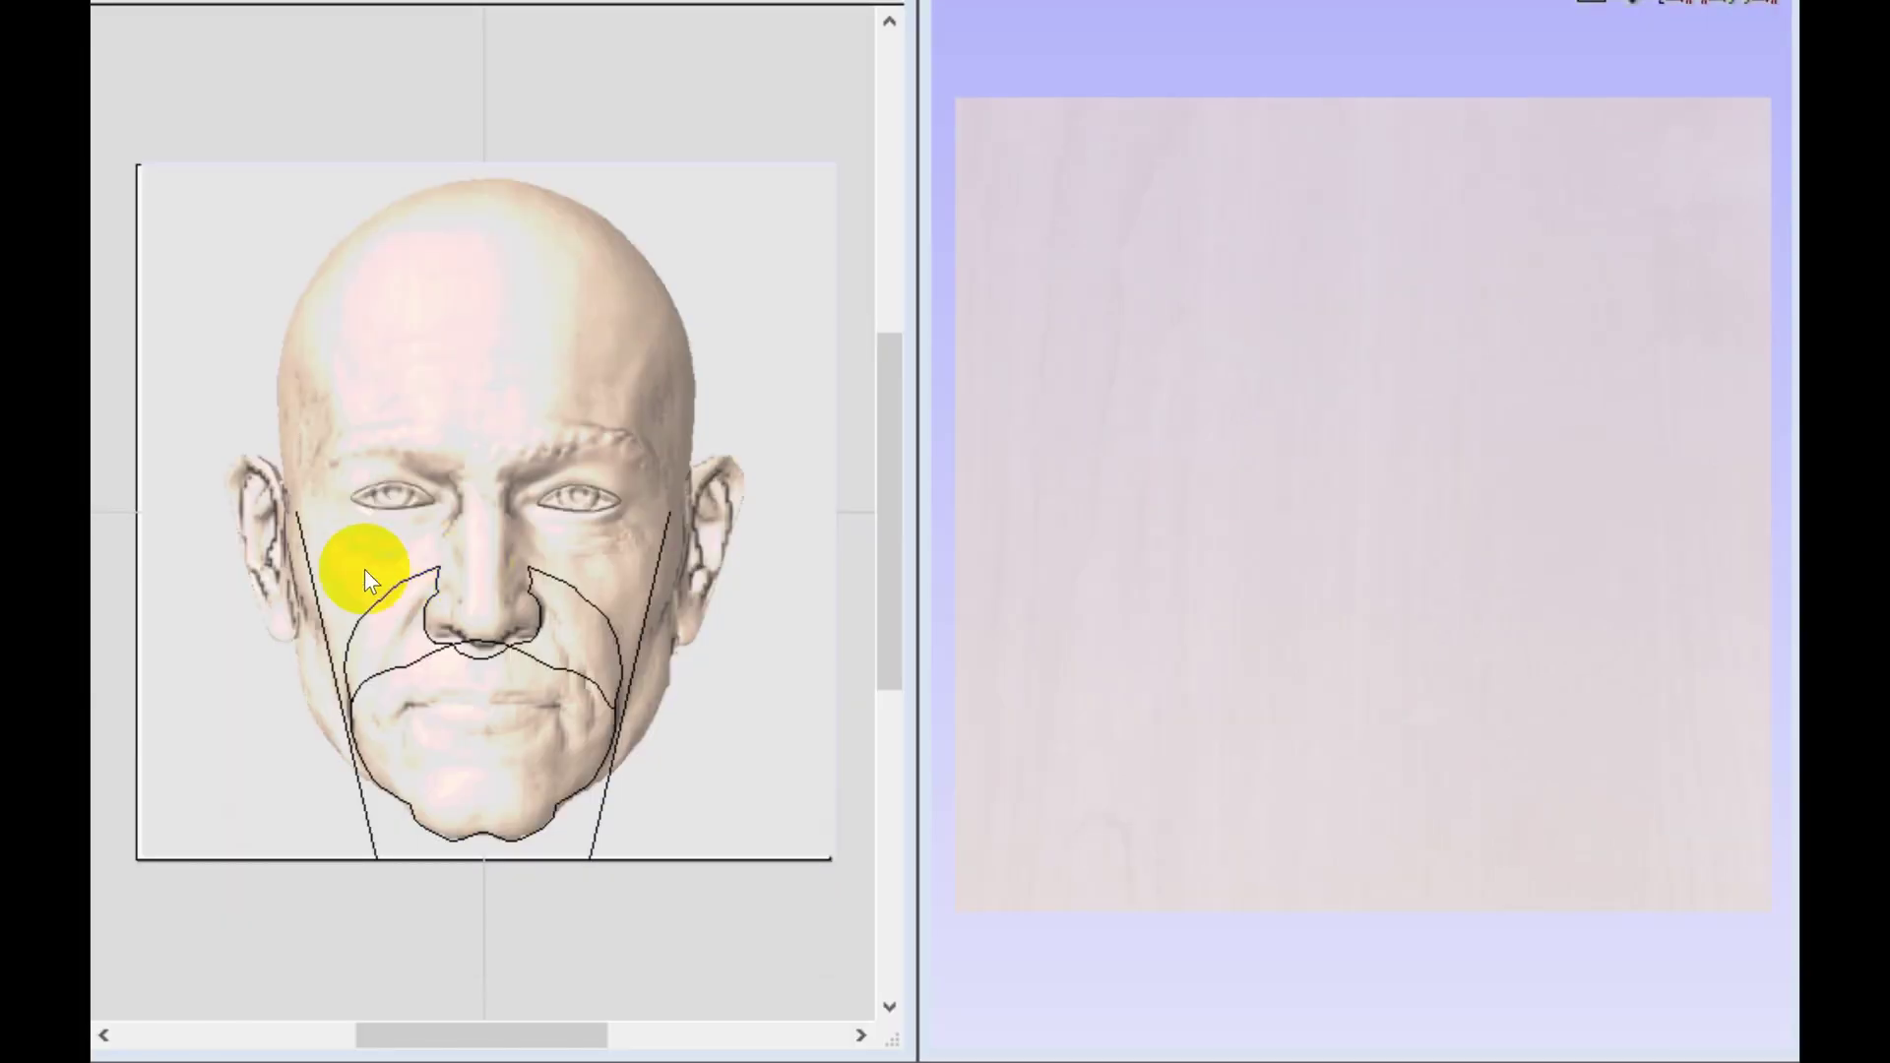
pyautogui.click(310, 567)
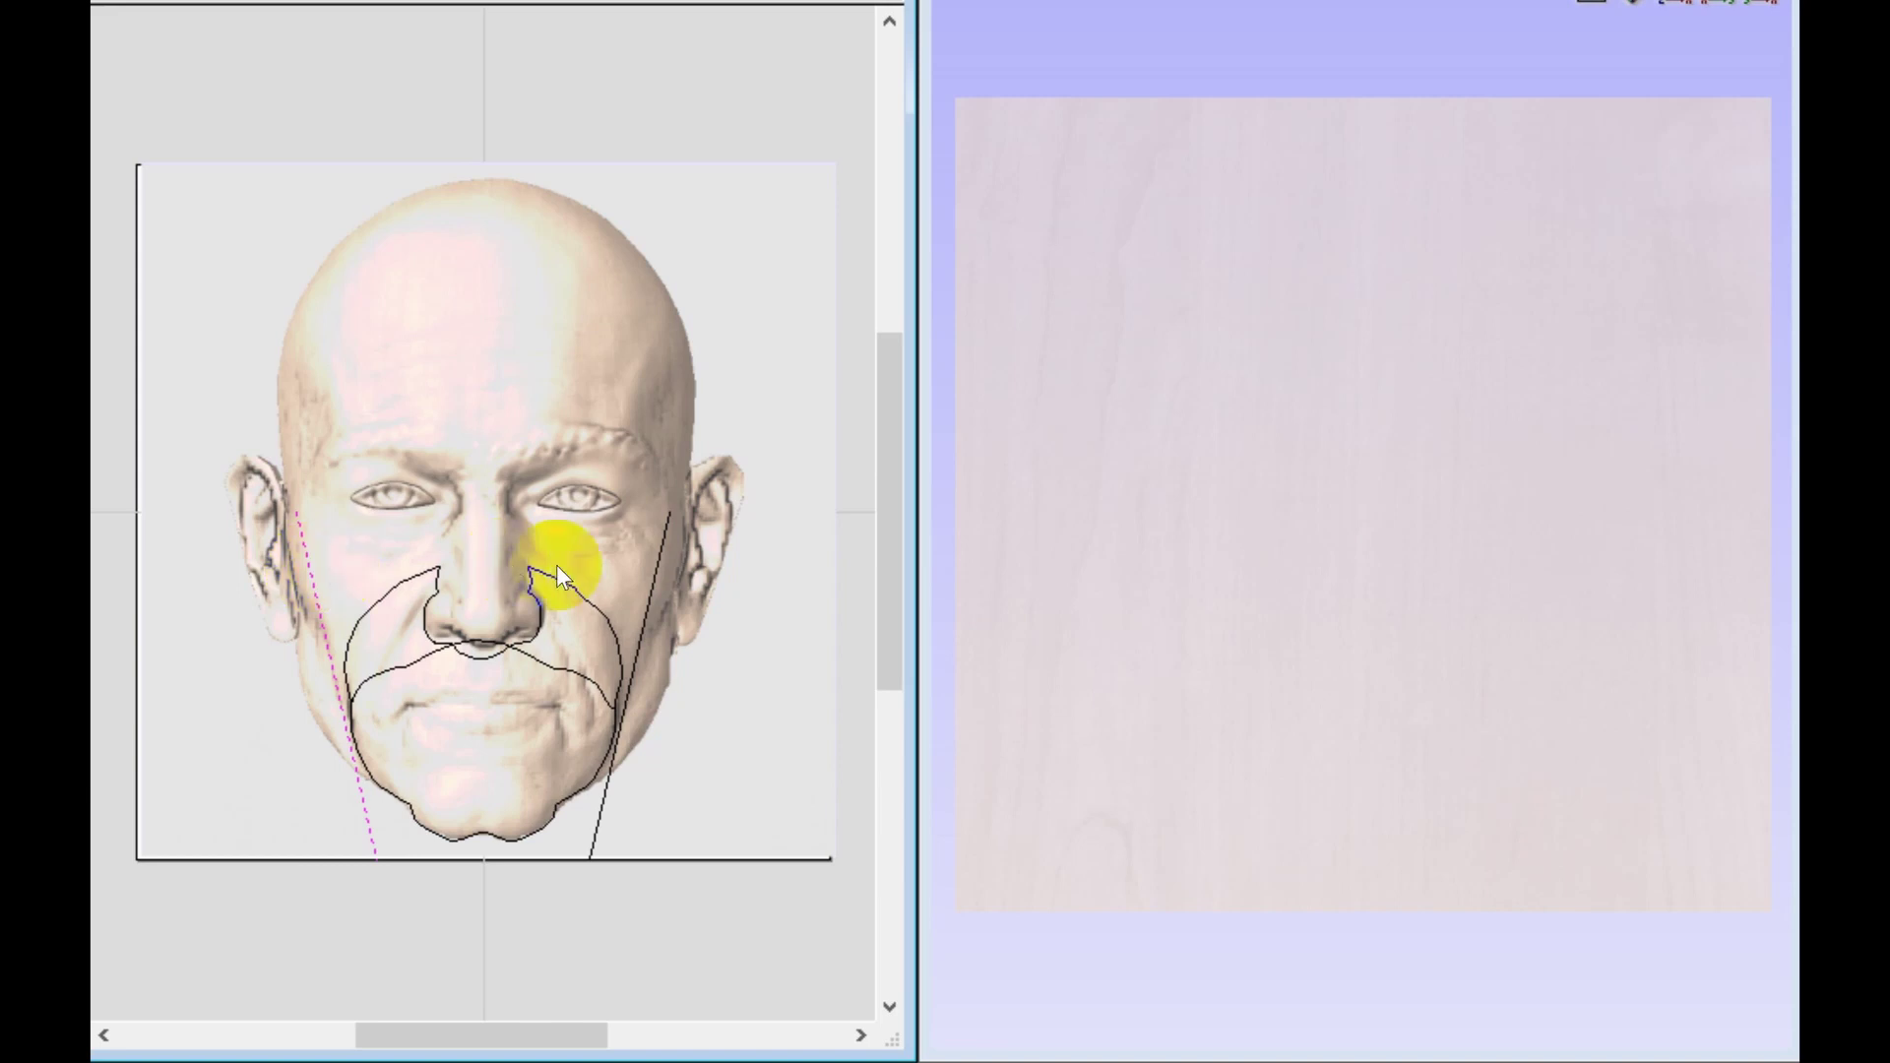
pyautogui.keyDown('shift'); pyautogui.click(658, 575); pyautogui.keyUp('shift')
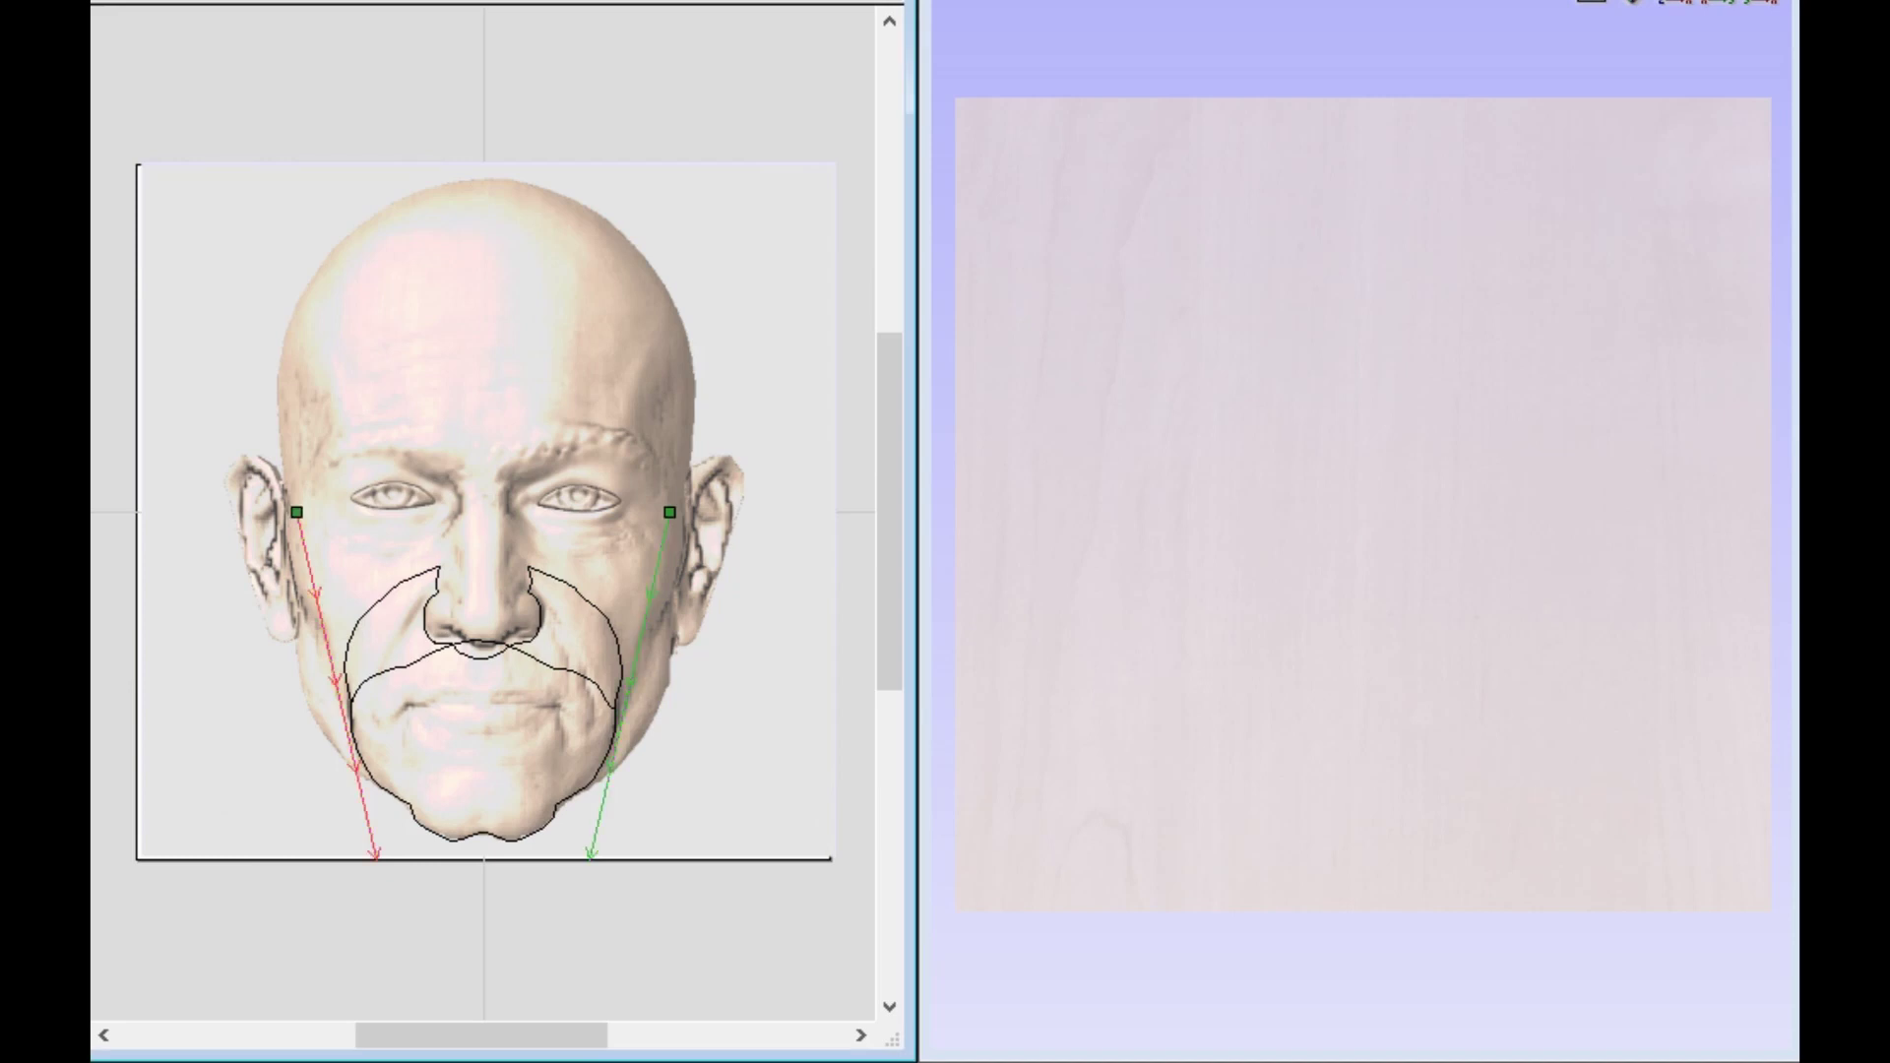
pyautogui.click(425, 656)
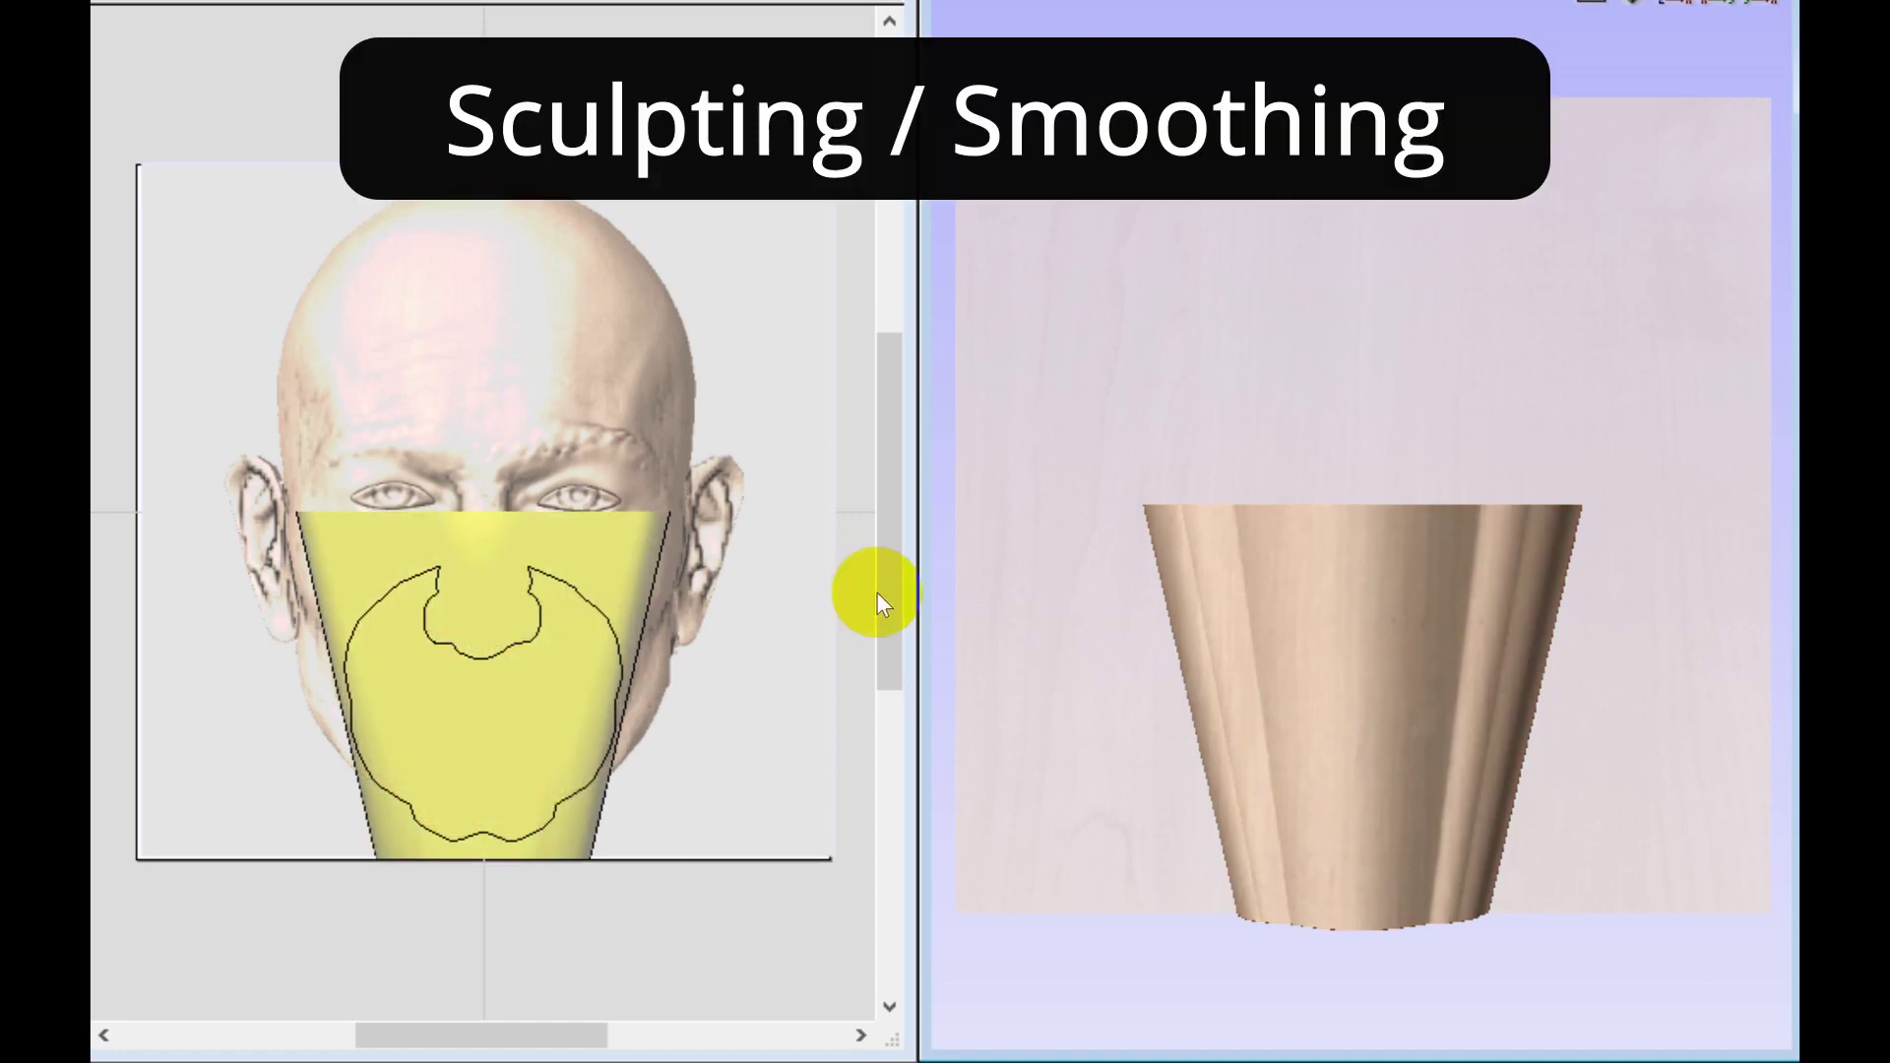
pyautogui.moveTo(1253, 637)
pyautogui.mouseDown()
pyautogui.moveTo(1210, 556)
pyautogui.moveTo(1263, 760)
pyautogui.moveTo(1226, 655)
pyautogui.moveTo(1226, 723)
pyautogui.moveTo(1182, 619)
pyautogui.moveTo(1180, 592)
pyautogui.moveTo(1236, 774)
pyautogui.moveTo(1204, 613)
pyautogui.moveTo(1233, 711)
pyautogui.moveTo(1255, 578)
pyautogui.moveTo(1280, 728)
pyautogui.moveTo(1262, 816)
pyautogui.moveTo(1300, 863)
pyautogui.moveTo(1268, 785)
pyautogui.moveTo(1272, 829)
pyautogui.moveTo(1274, 655)
pyautogui.moveTo(1282, 794)
pyautogui.moveTo(1238, 652)
pyautogui.moveTo(1280, 779)
pyautogui.moveTo(1477, 755)
pyautogui.moveTo(1486, 658)
pyautogui.moveTo(1458, 810)
pyautogui.moveTo(1472, 575)
pyautogui.moveTo(1432, 864)
pyautogui.moveTo(1485, 762)
pyautogui.moveTo(1505, 647)
pyautogui.moveTo(1476, 834)
pyautogui.moveTo(1496, 696)
pyautogui.moveTo(1458, 825)
pyautogui.moveTo(1510, 575)
pyautogui.moveTo(1464, 790)
pyautogui.moveTo(1474, 627)
pyautogui.moveTo(1430, 828)
pyautogui.moveTo(1418, 676)
pyautogui.moveTo(1335, 735)
pyautogui.moveTo(1252, 655)
pyautogui.moveTo(1280, 850)
pyautogui.moveTo(1207, 561)
pyautogui.moveTo(1296, 633)
pyautogui.moveTo(1261, 831)
pyautogui.moveTo(1347, 879)
pyautogui.moveTo(1456, 730)
pyautogui.moveTo(1443, 827)
pyautogui.moveTo(1506, 591)
pyautogui.moveTo(1467, 778)
pyautogui.mouseUp()
pyautogui.click(232, 633)
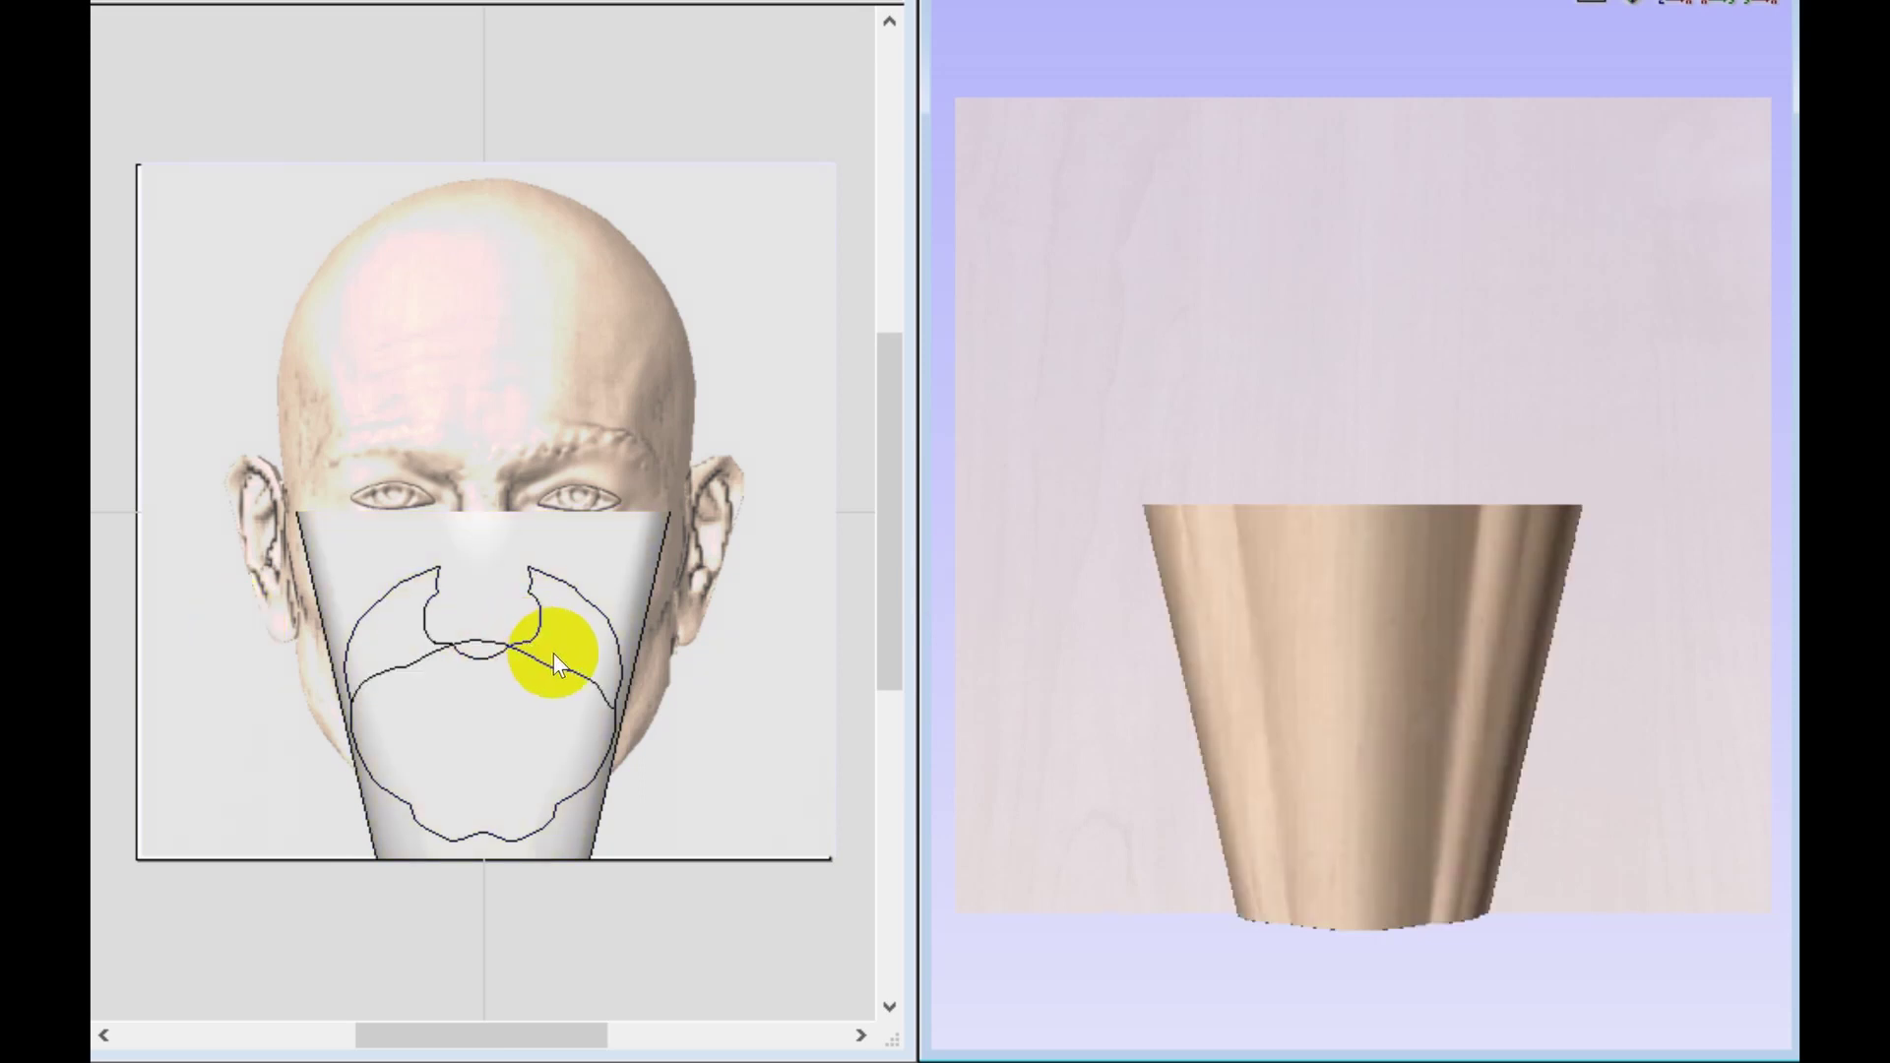
# - Trim the swept shape to the lower-face outline with the nose cutout, and sculpt the mouth and chin on the remaining piece
pyautogui.click(510, 724)
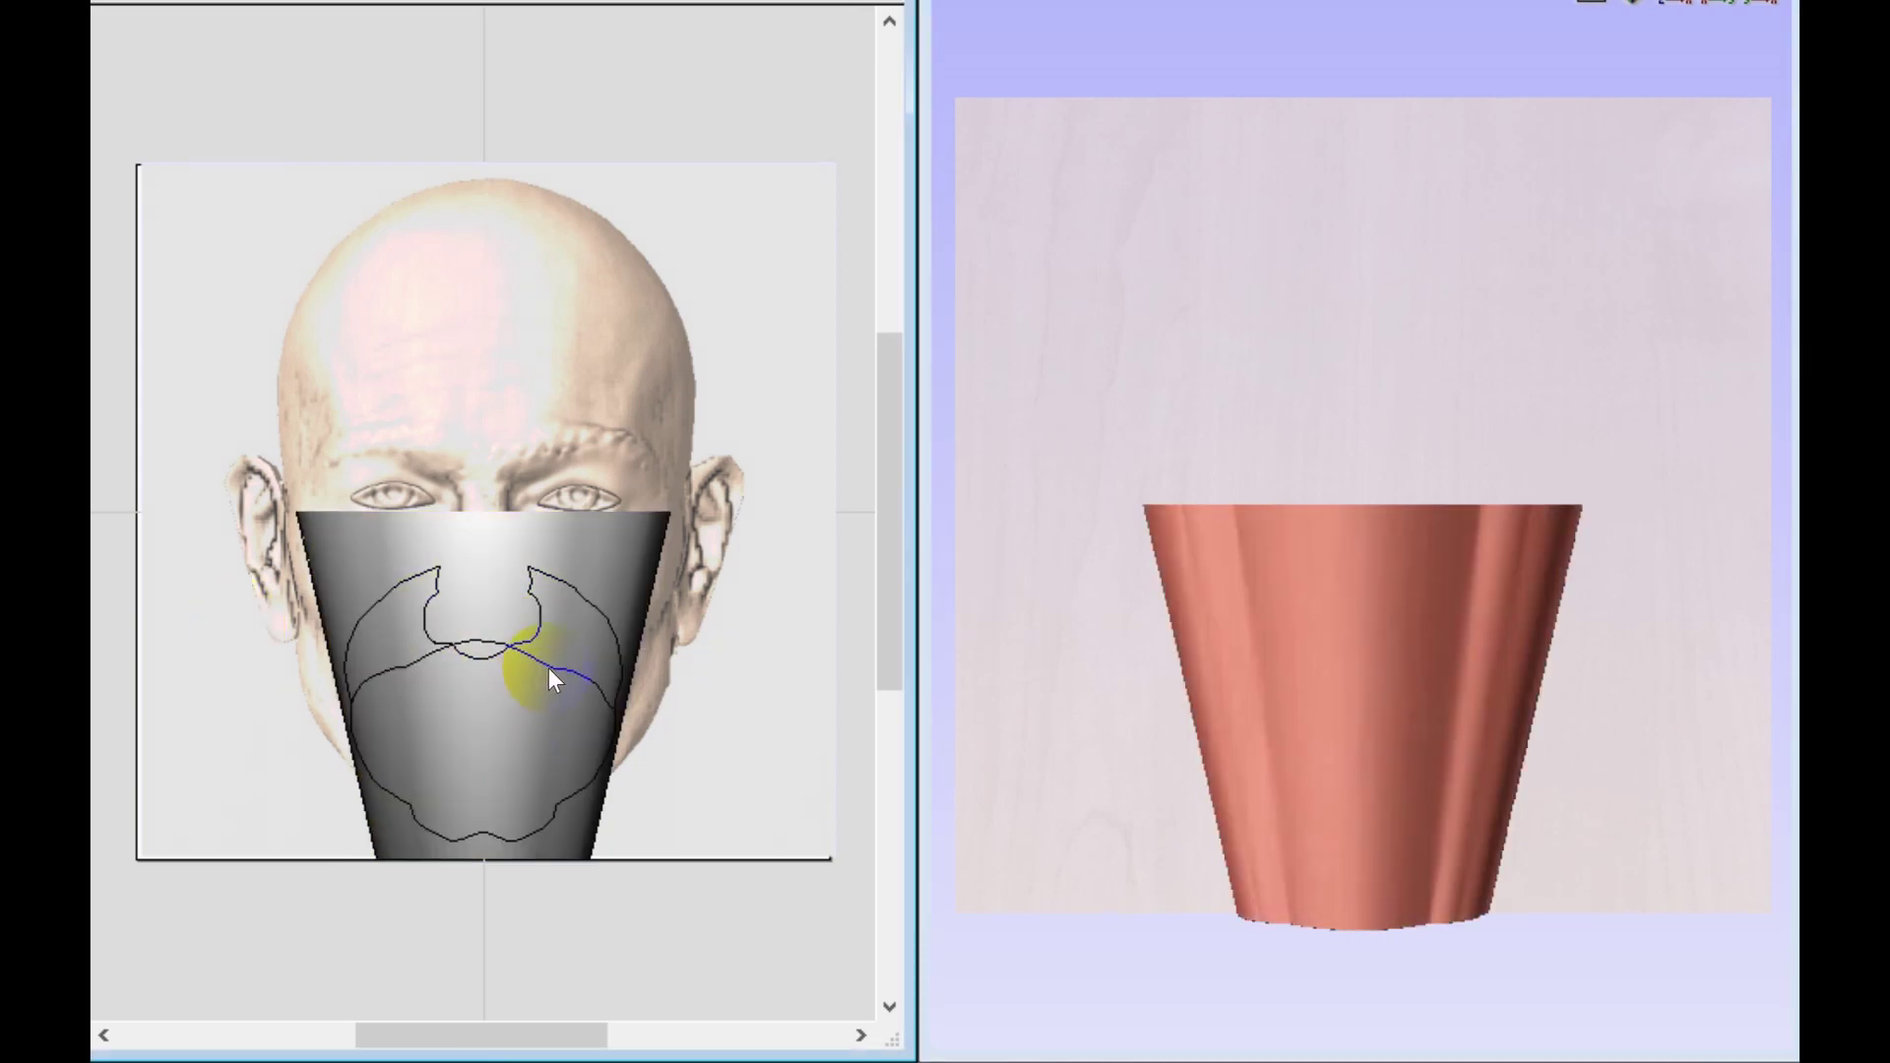
pyautogui.click(543, 620)
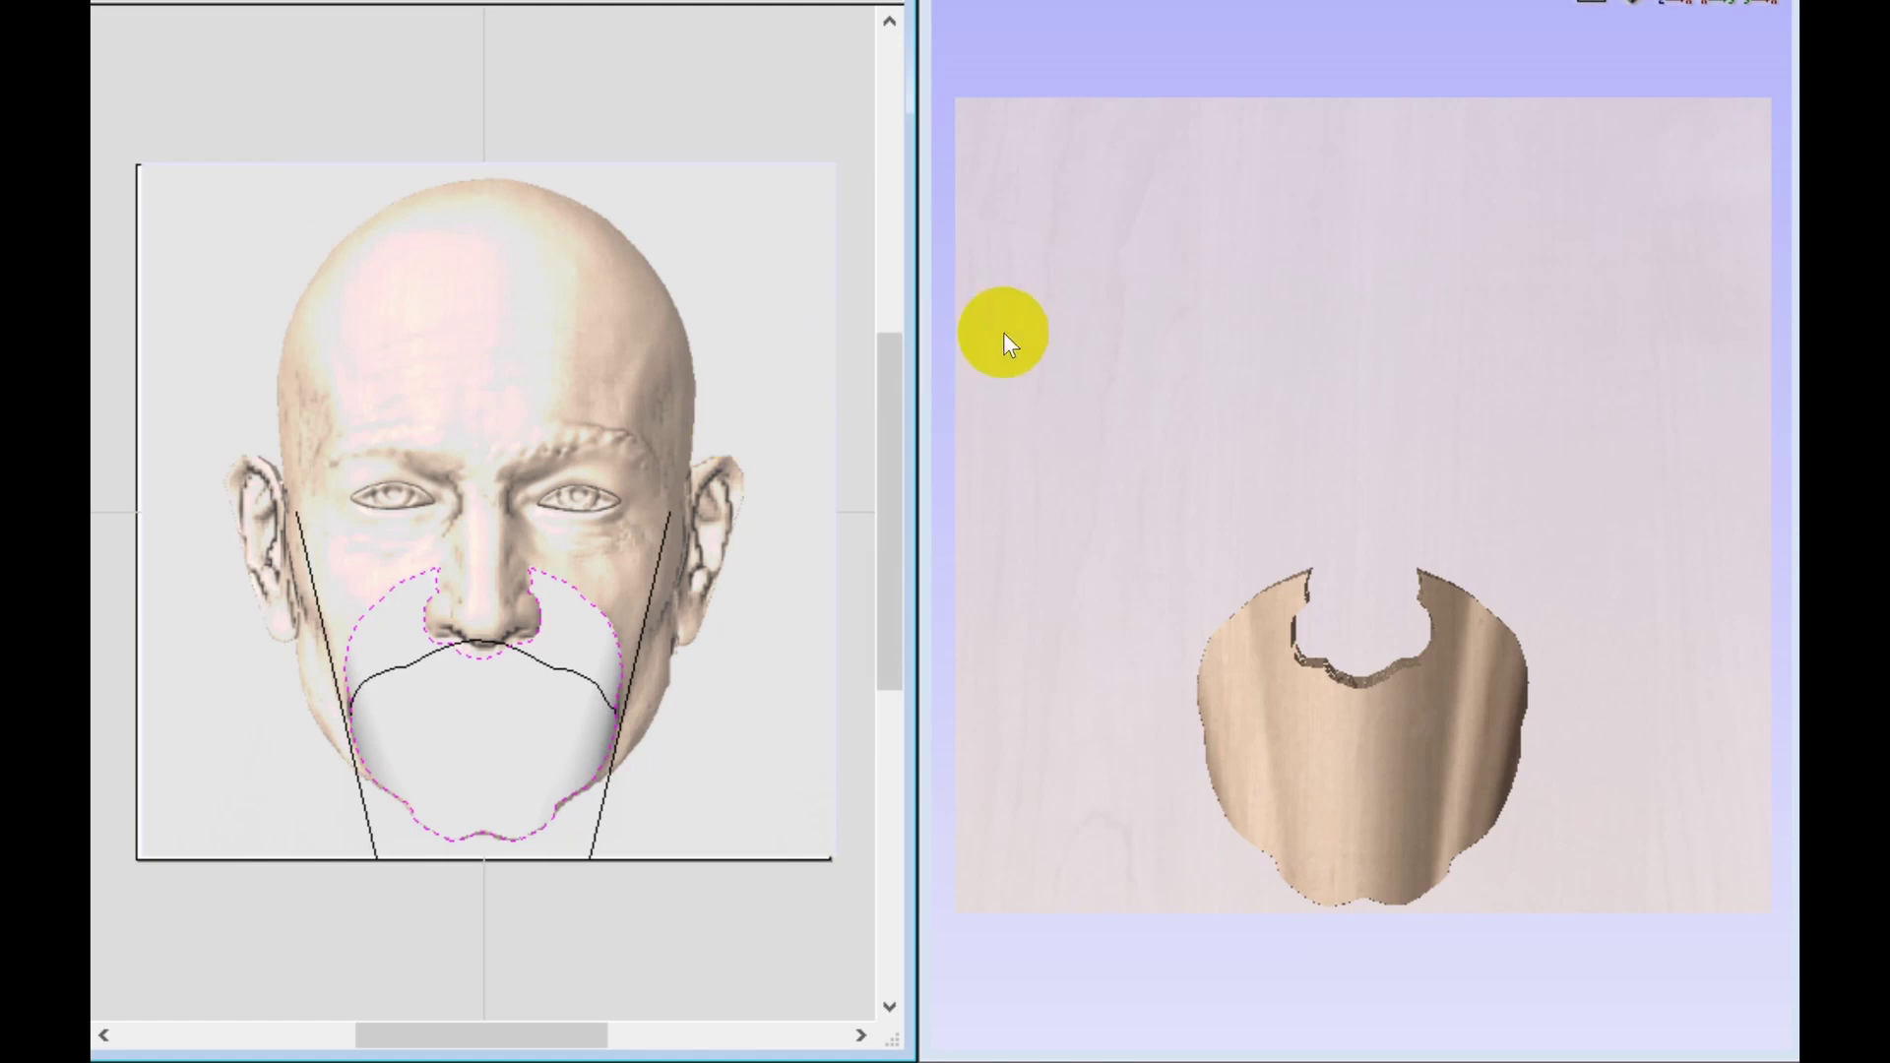
pyautogui.click(763, 97)
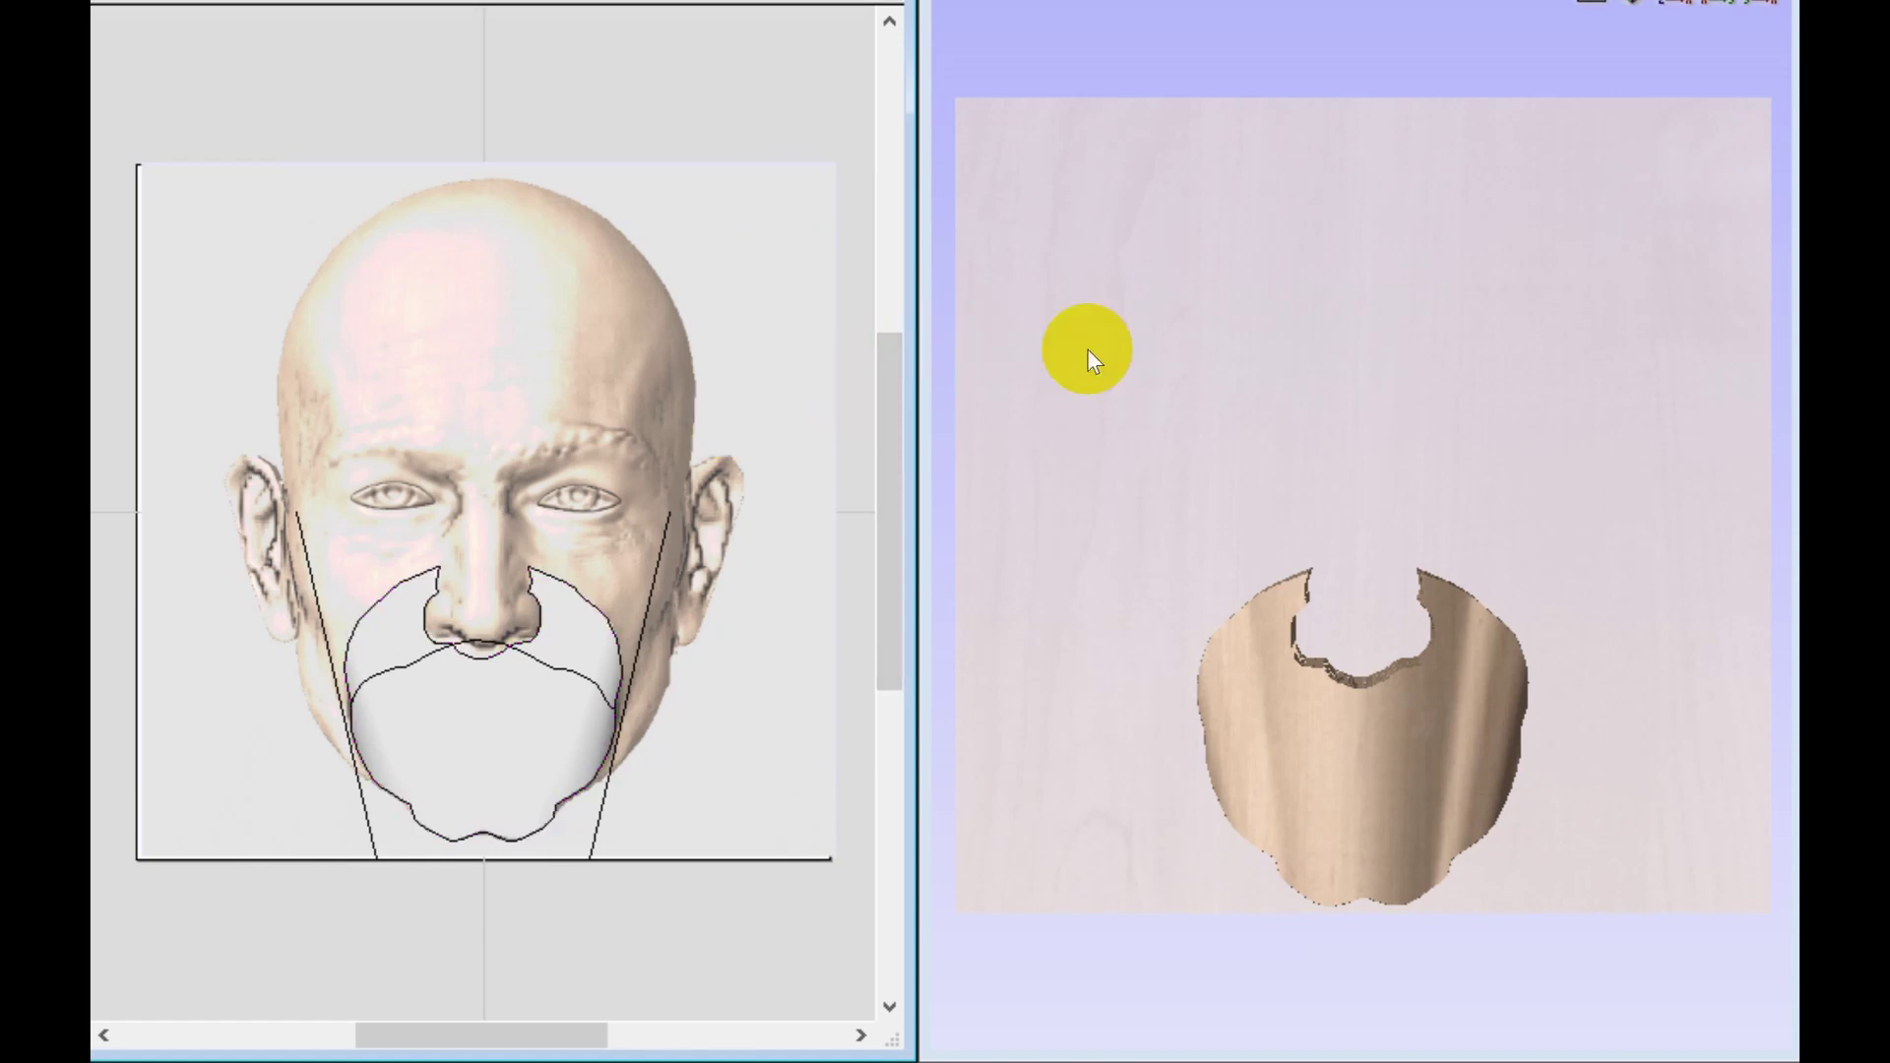
pyautogui.moveTo(1368, 750); pyautogui.dragTo(1536, 295)
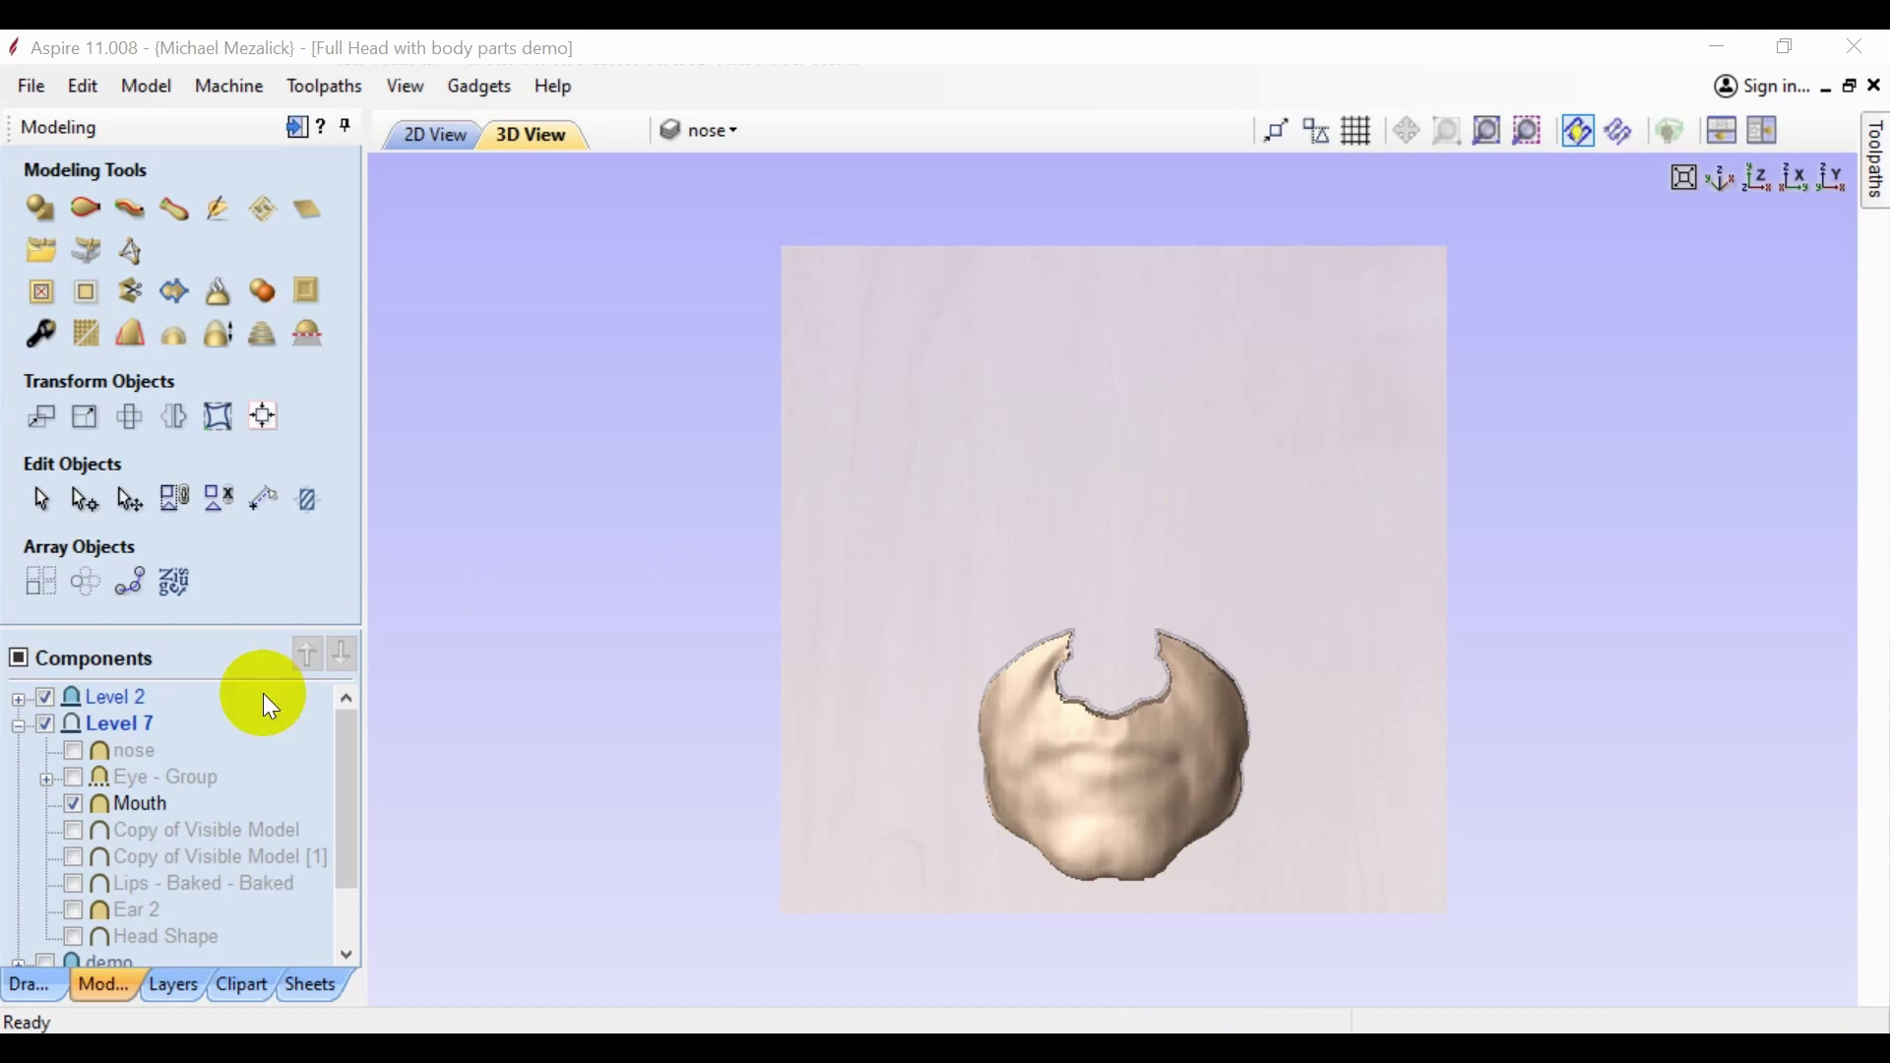
# - Show the Eye - Group and nose components together with the Mouth component, and expand the eye group
pyautogui.click(141, 810)
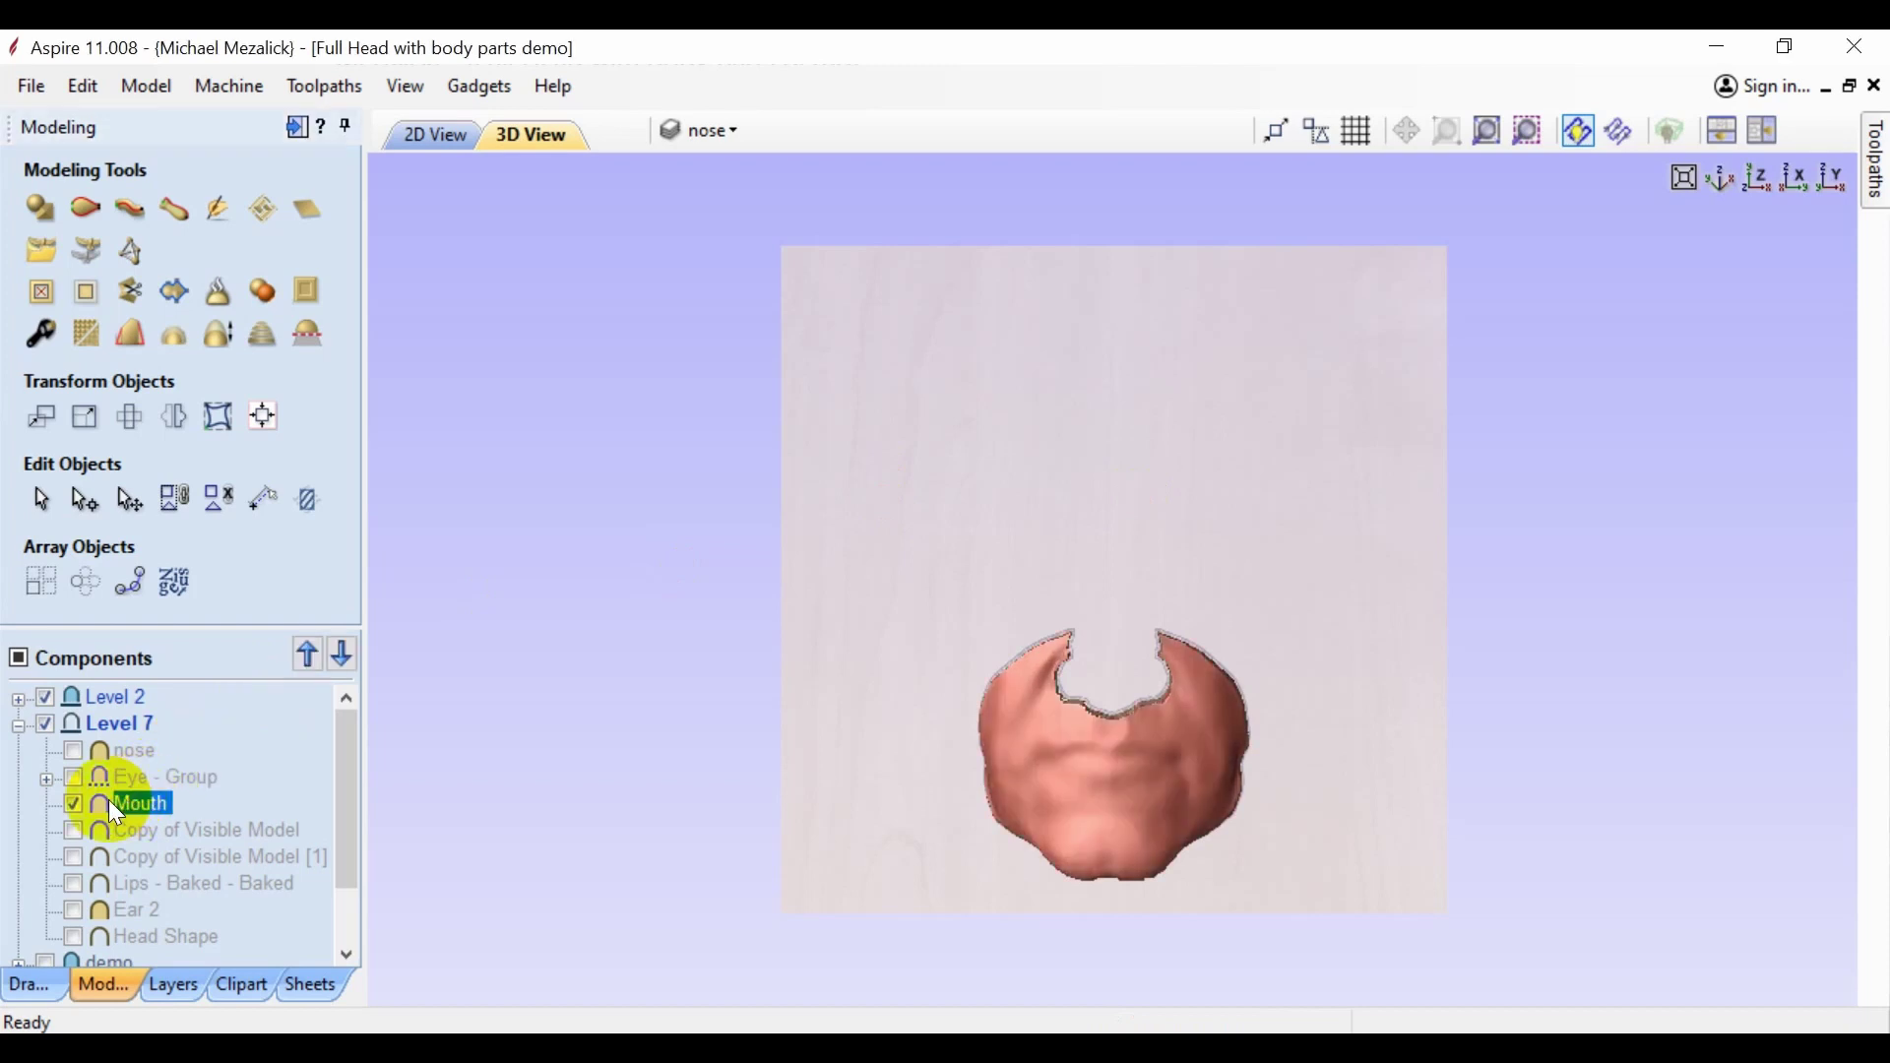
pyautogui.click(136, 779)
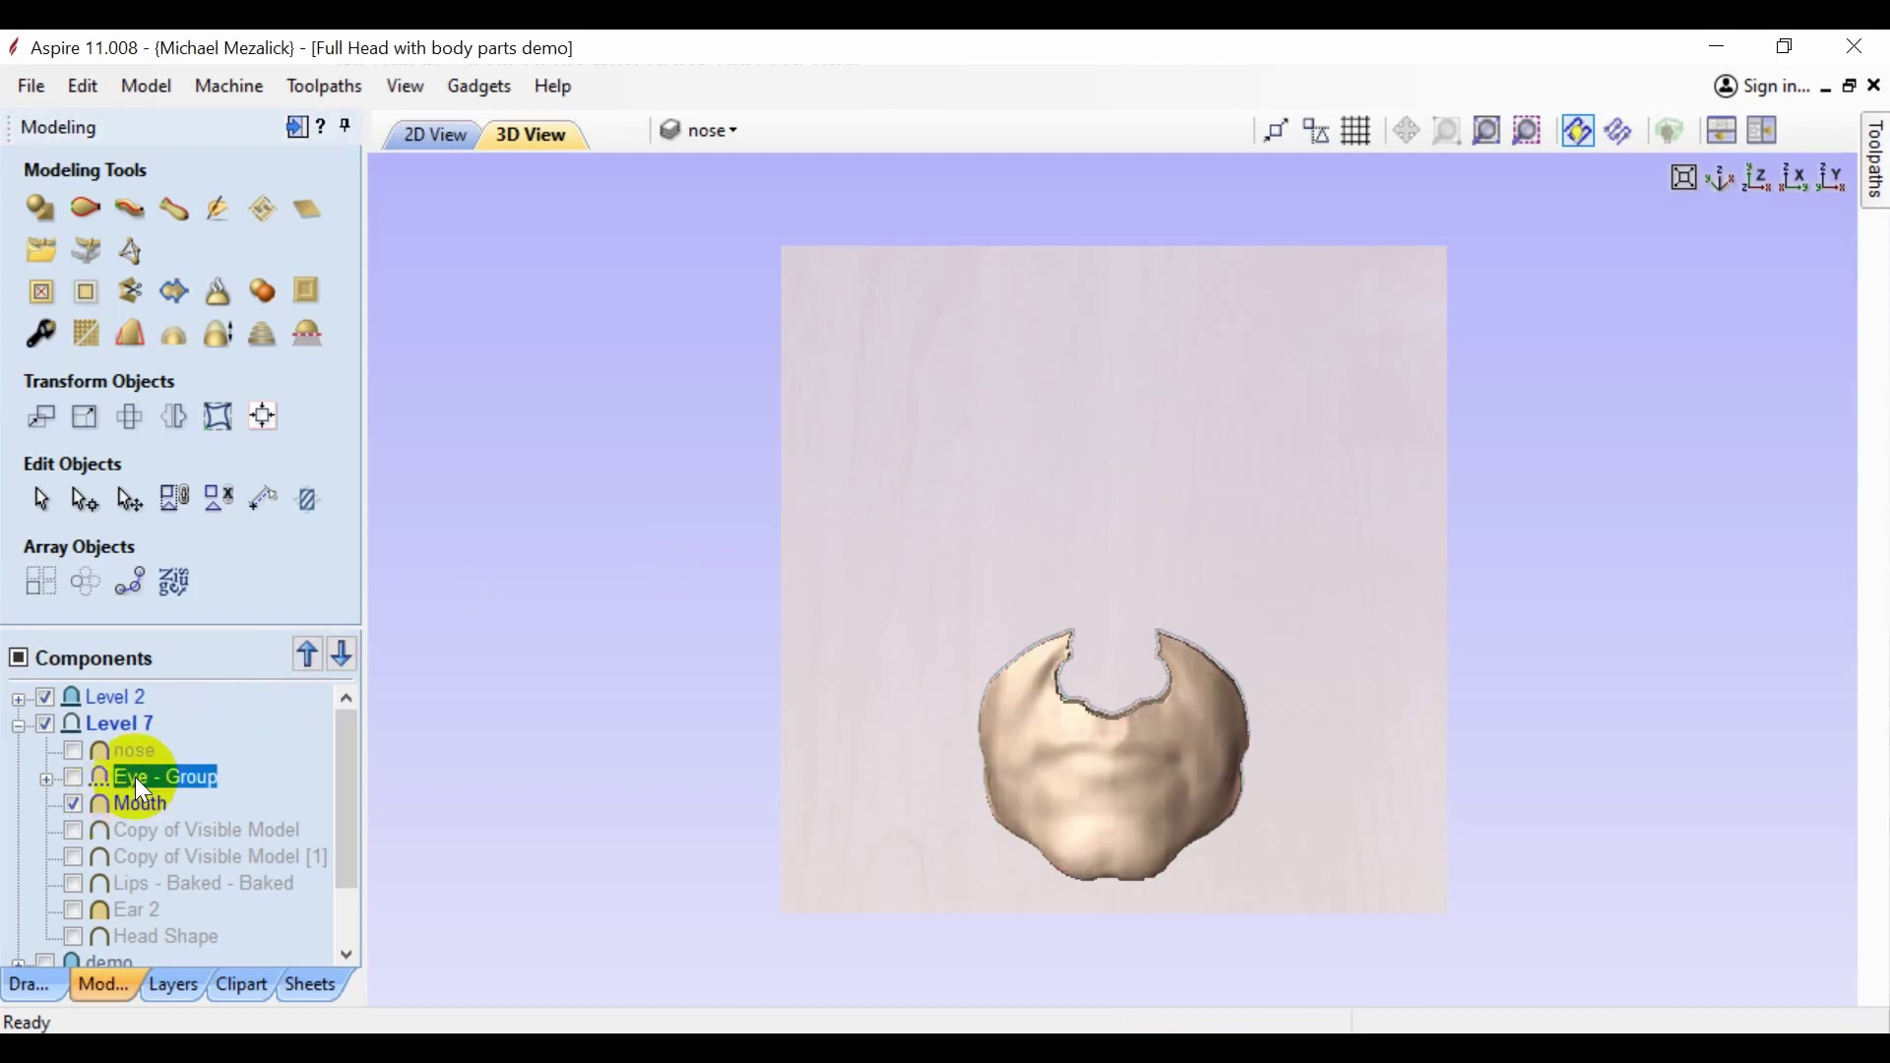
pyautogui.click(75, 779)
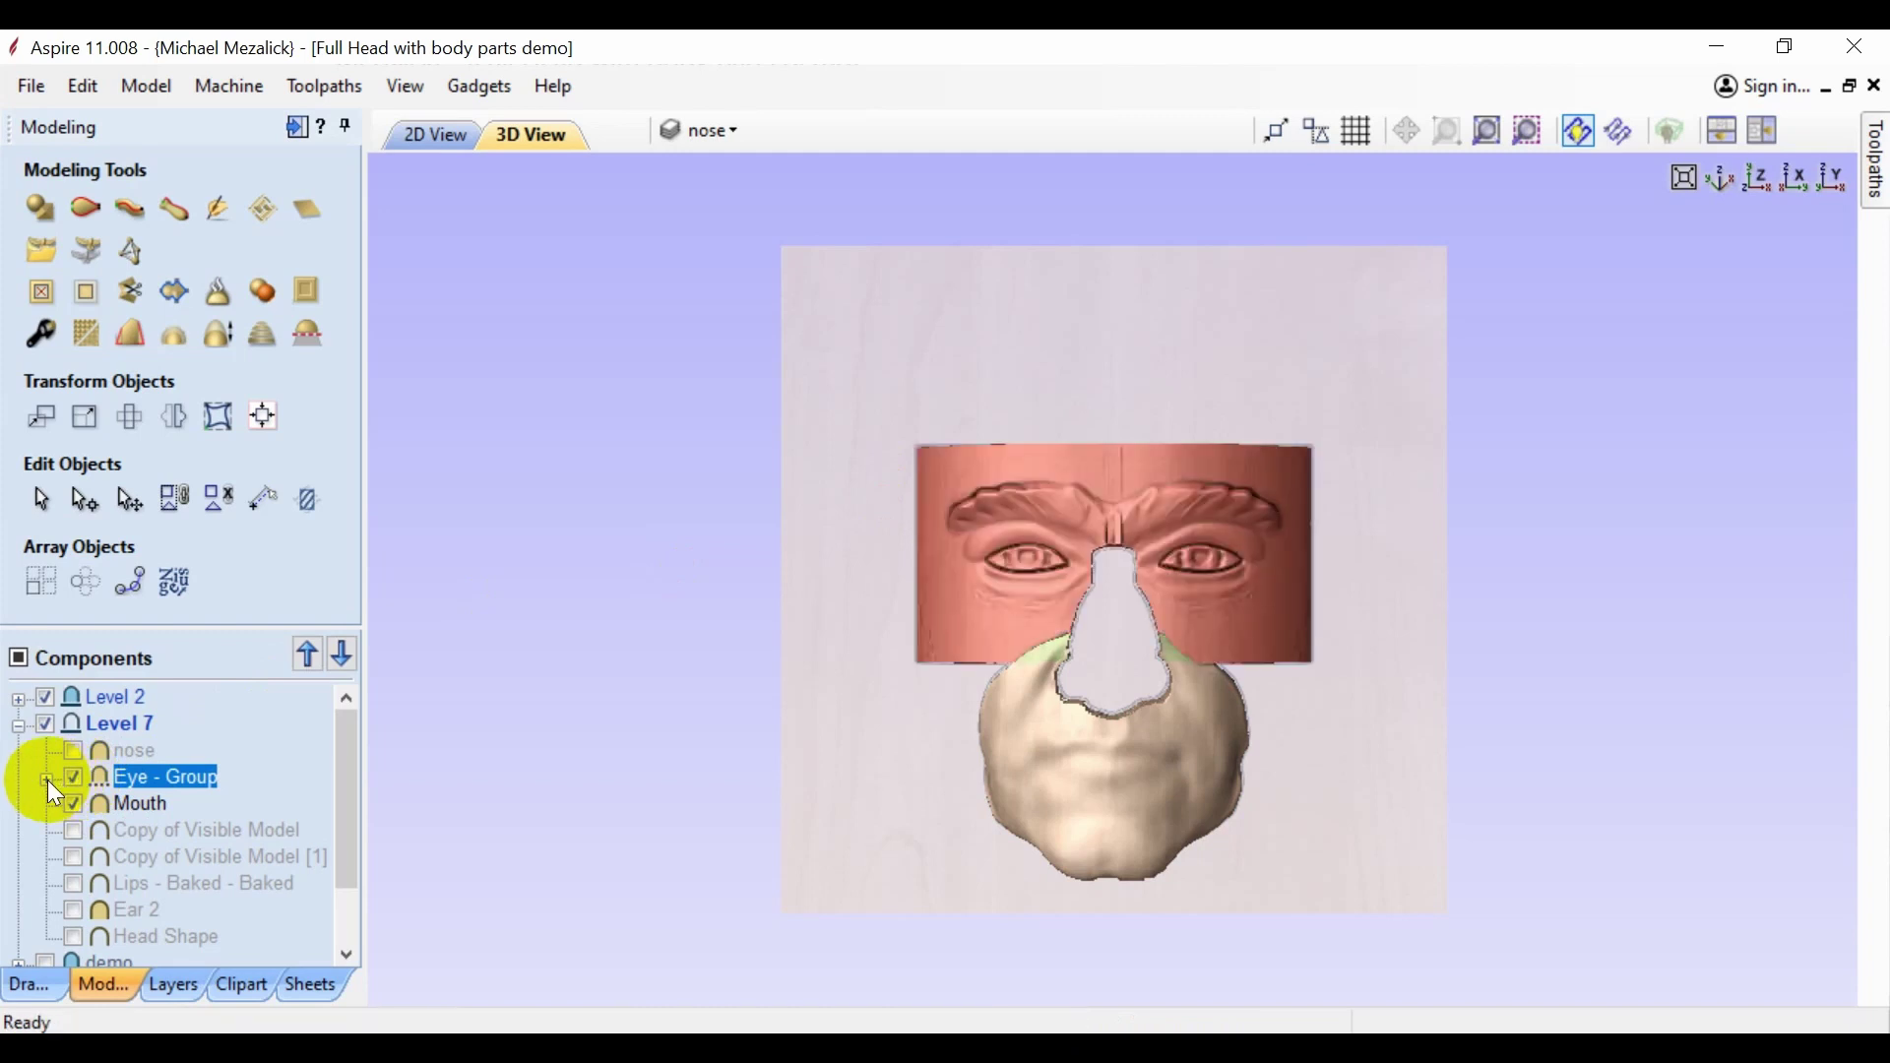
pyautogui.click(48, 780)
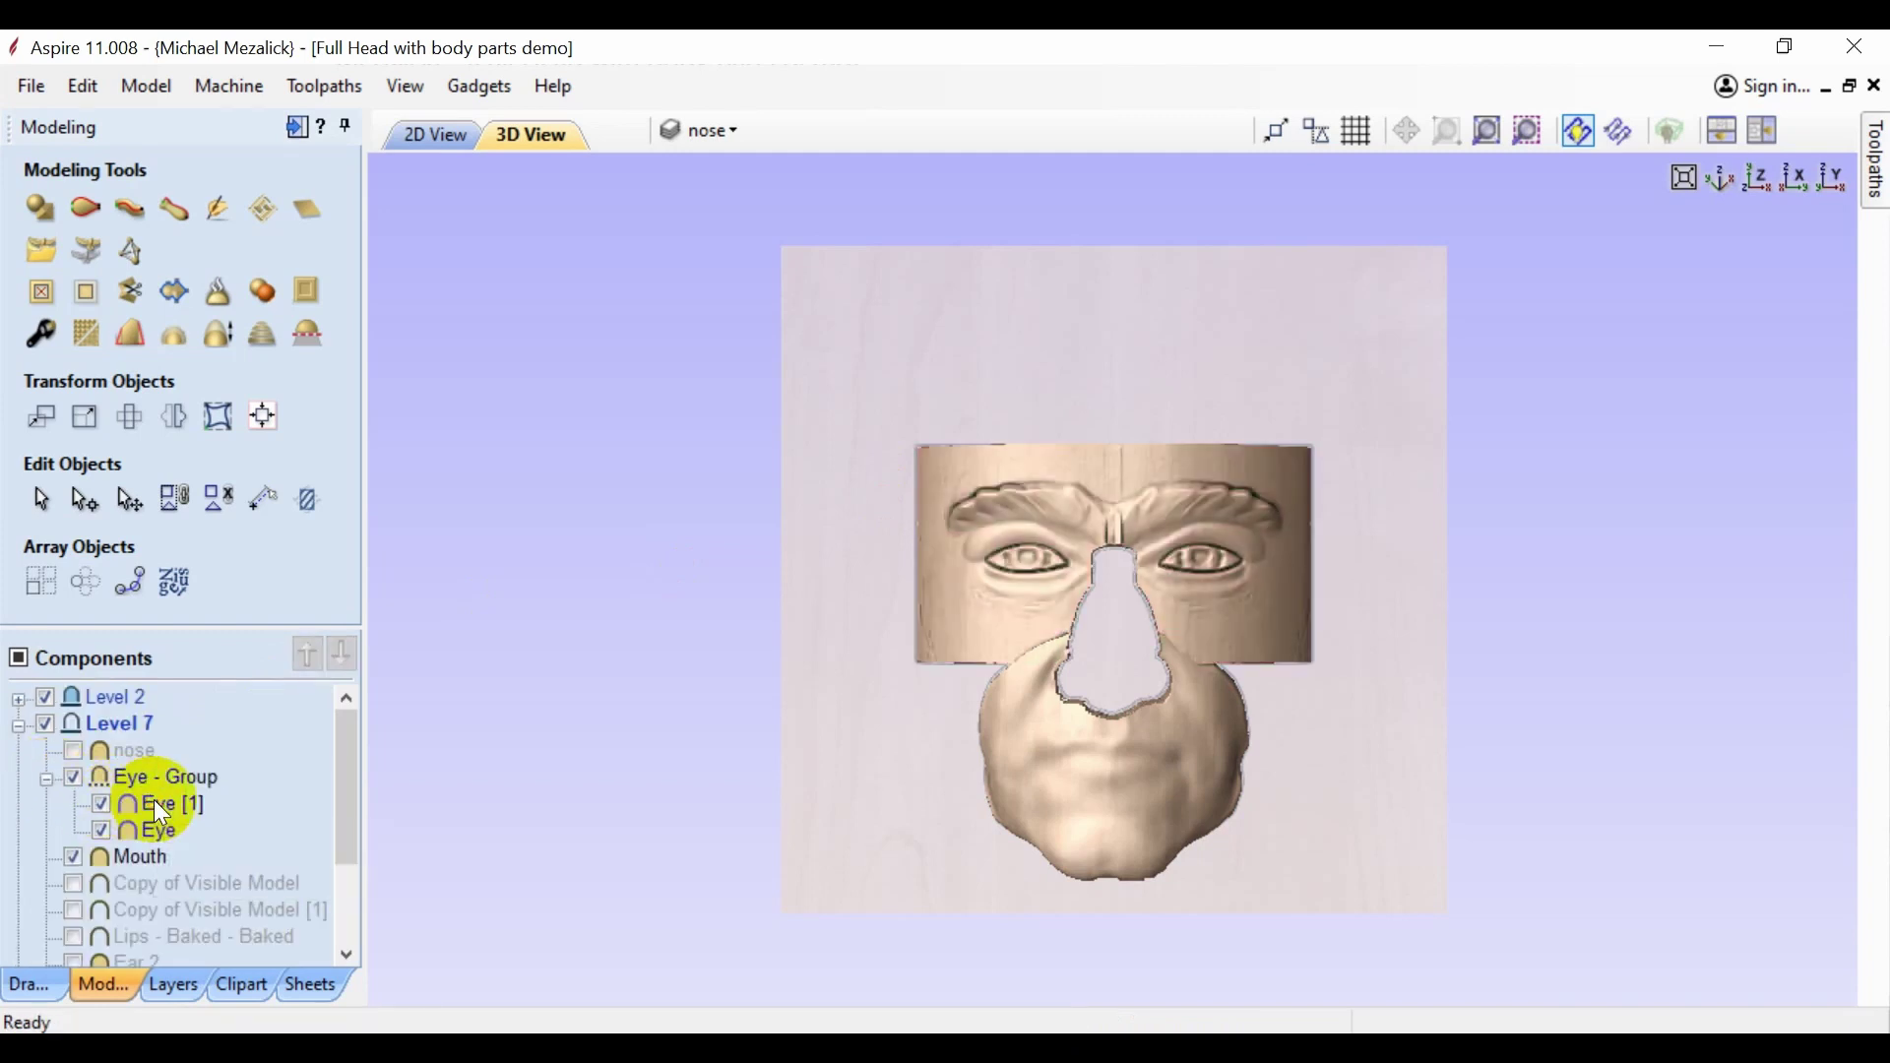
pyautogui.click(149, 829)
pyautogui.click(75, 752)
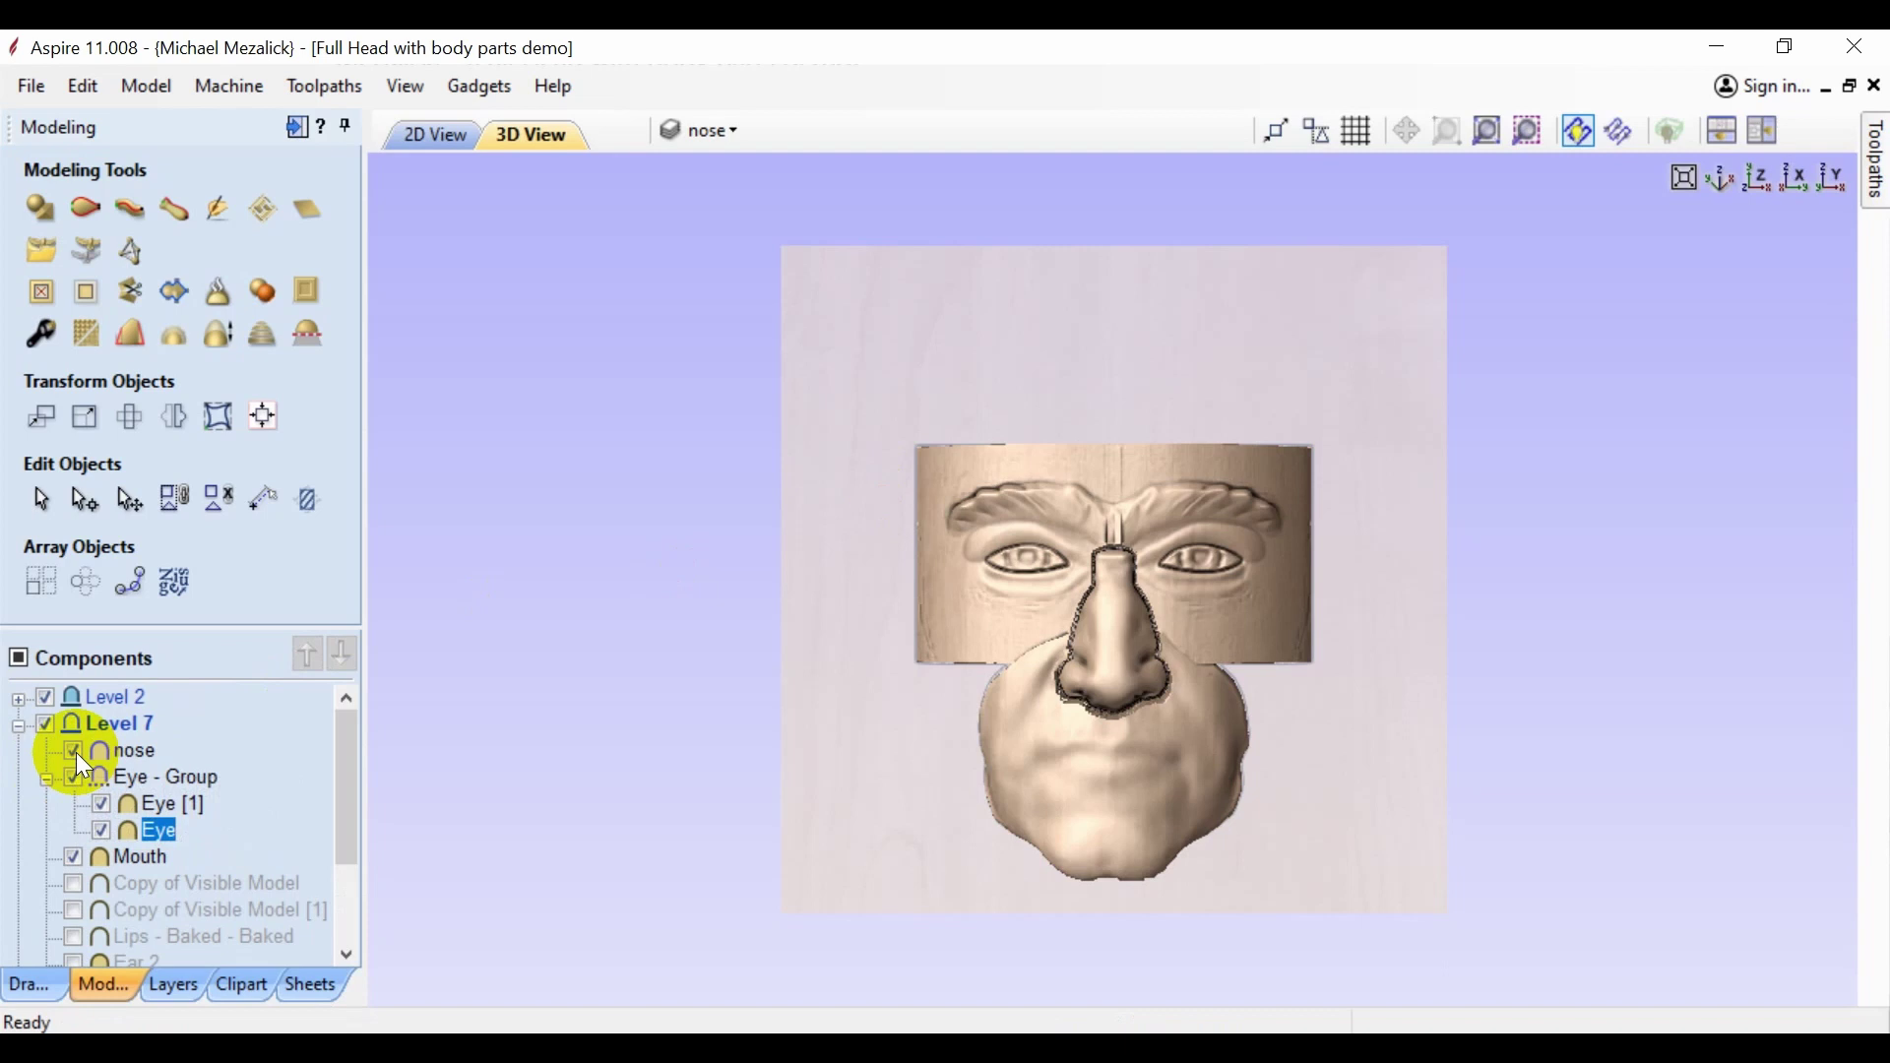
# - Set the nose component's base height to 0.9 inches so it stands above the face
pyautogui.moveTo(841, 842); pyautogui.dragTo(1038, 760)
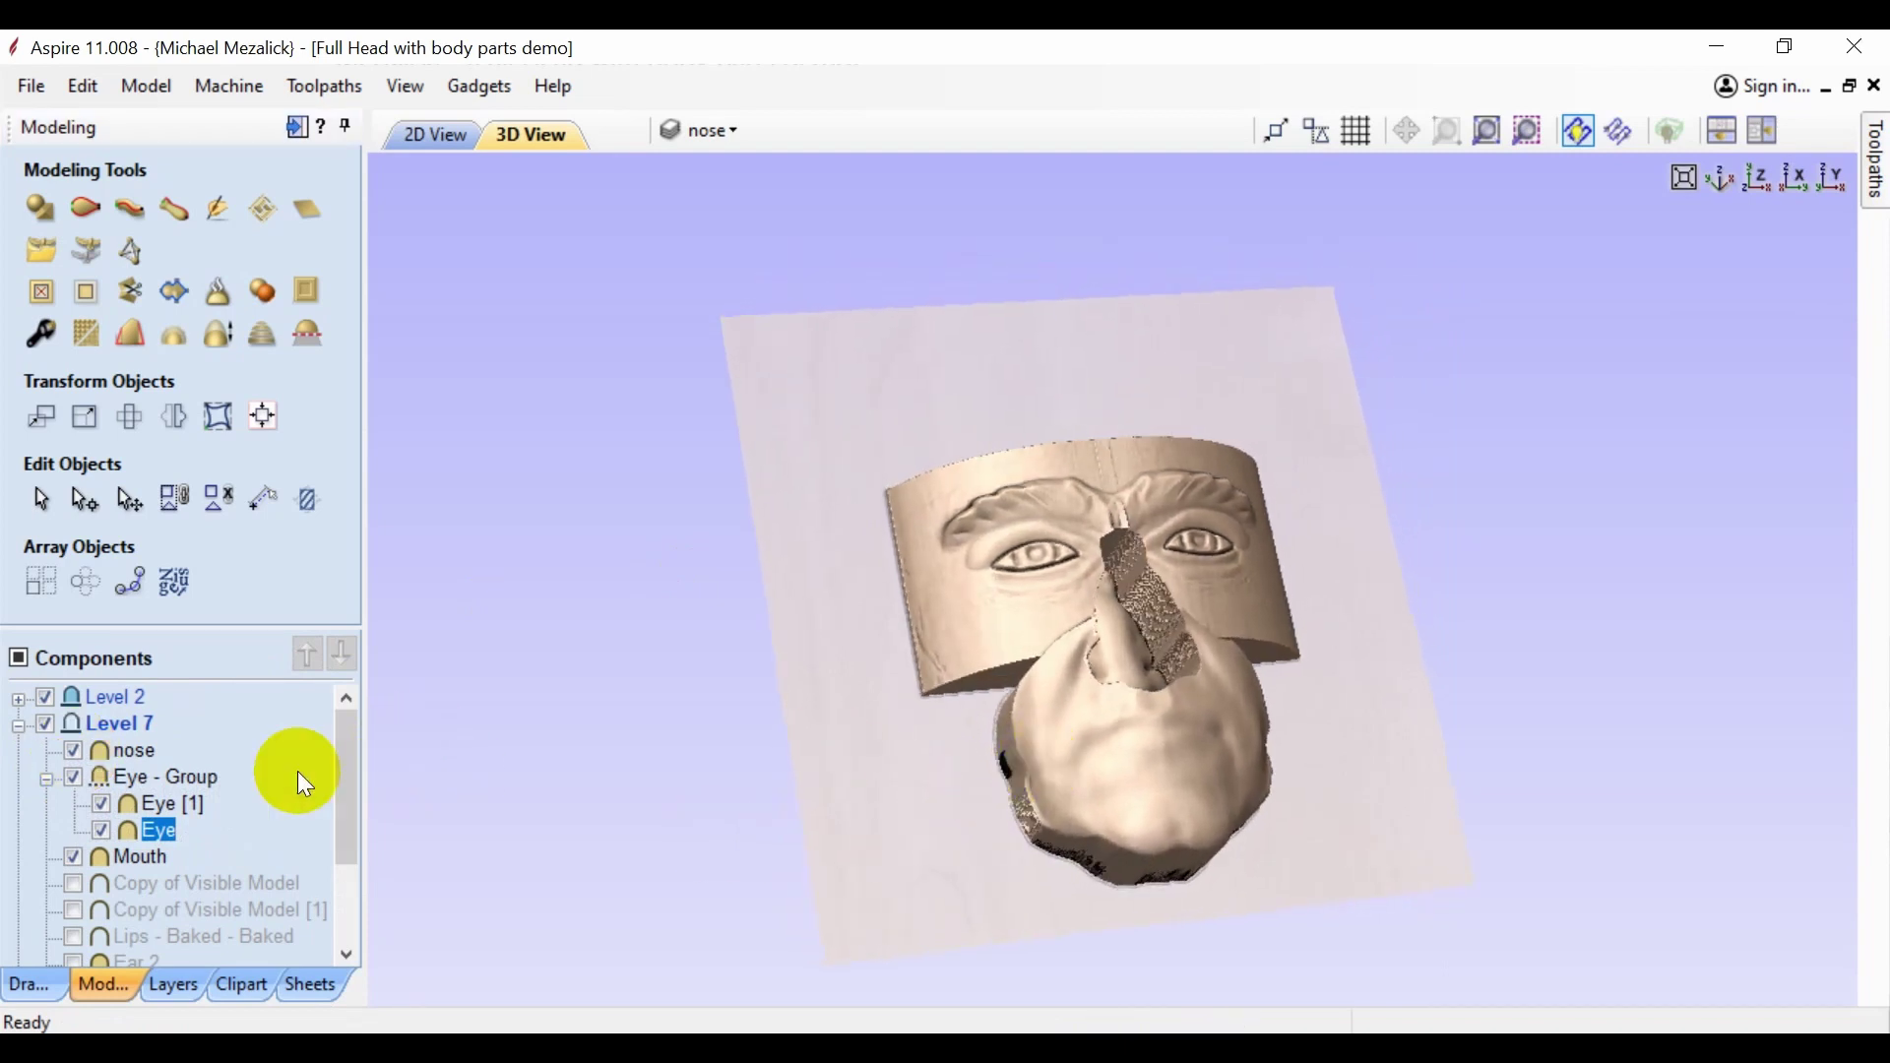
pyautogui.click(121, 750)
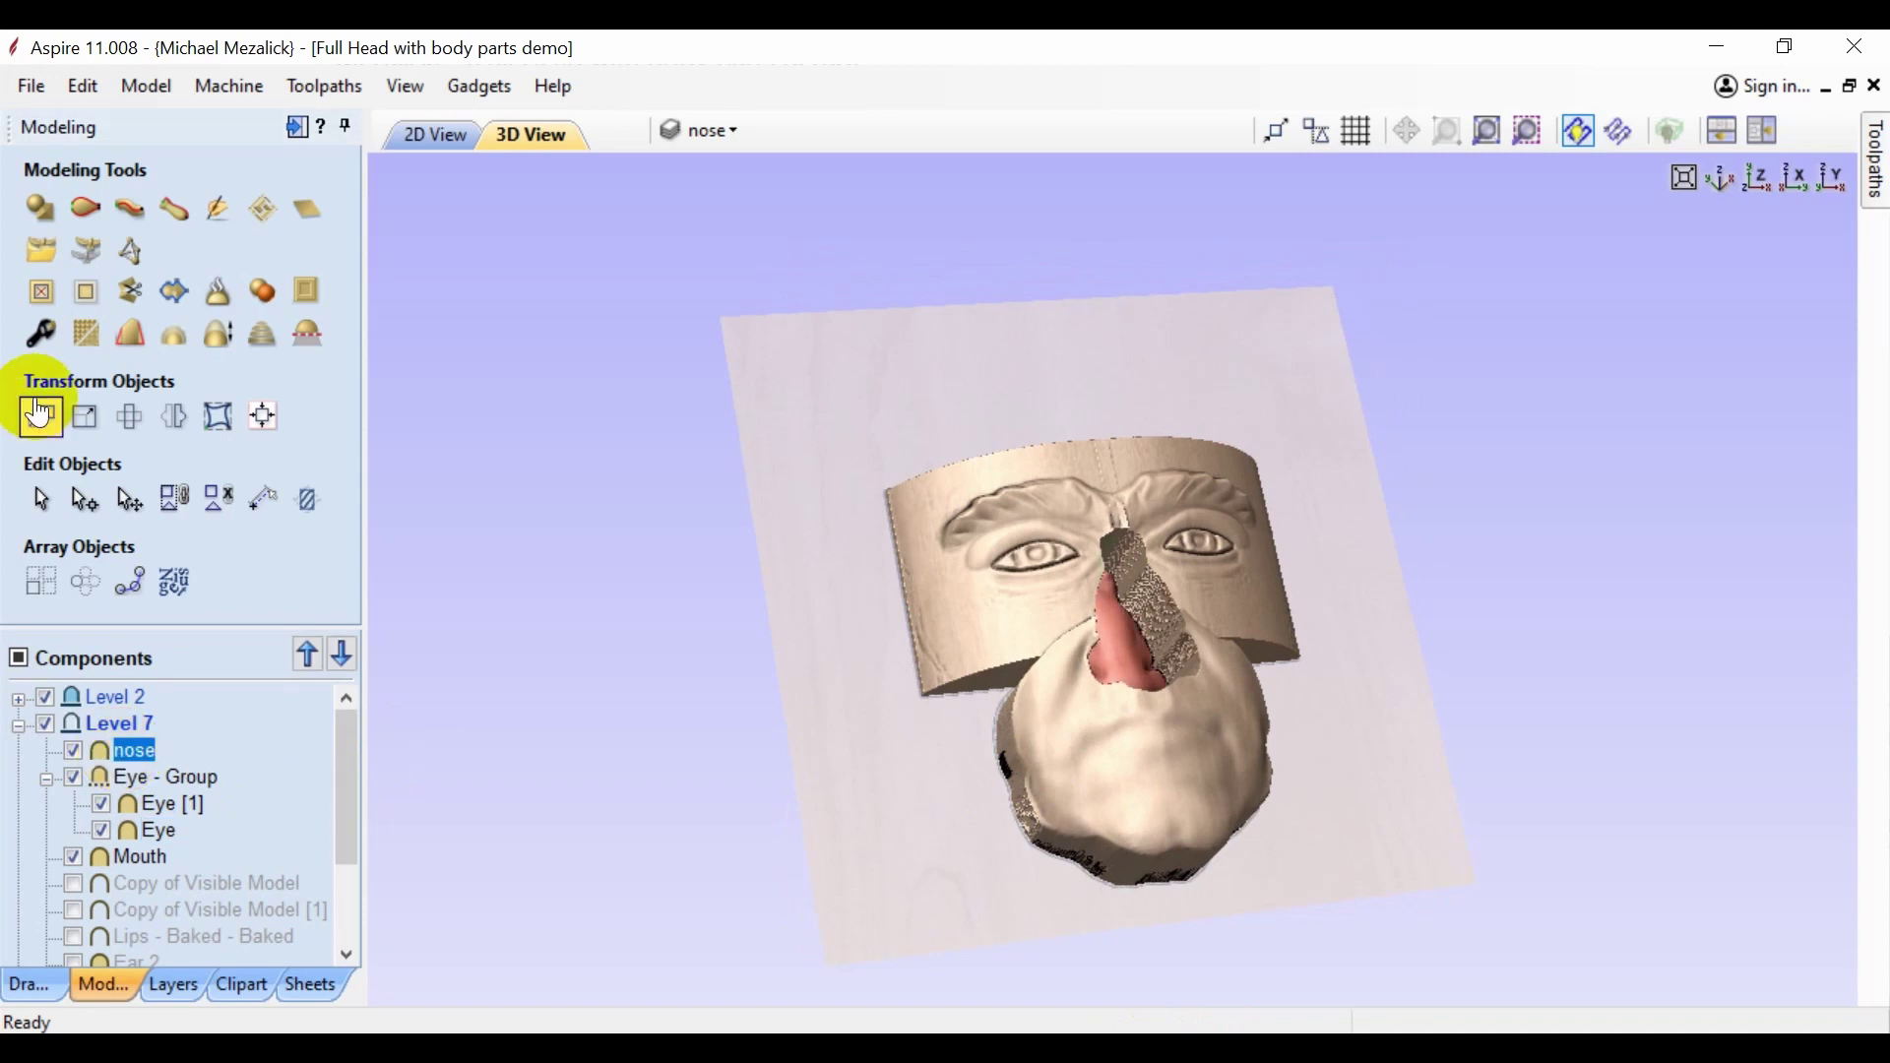
pyautogui.click(41, 335)
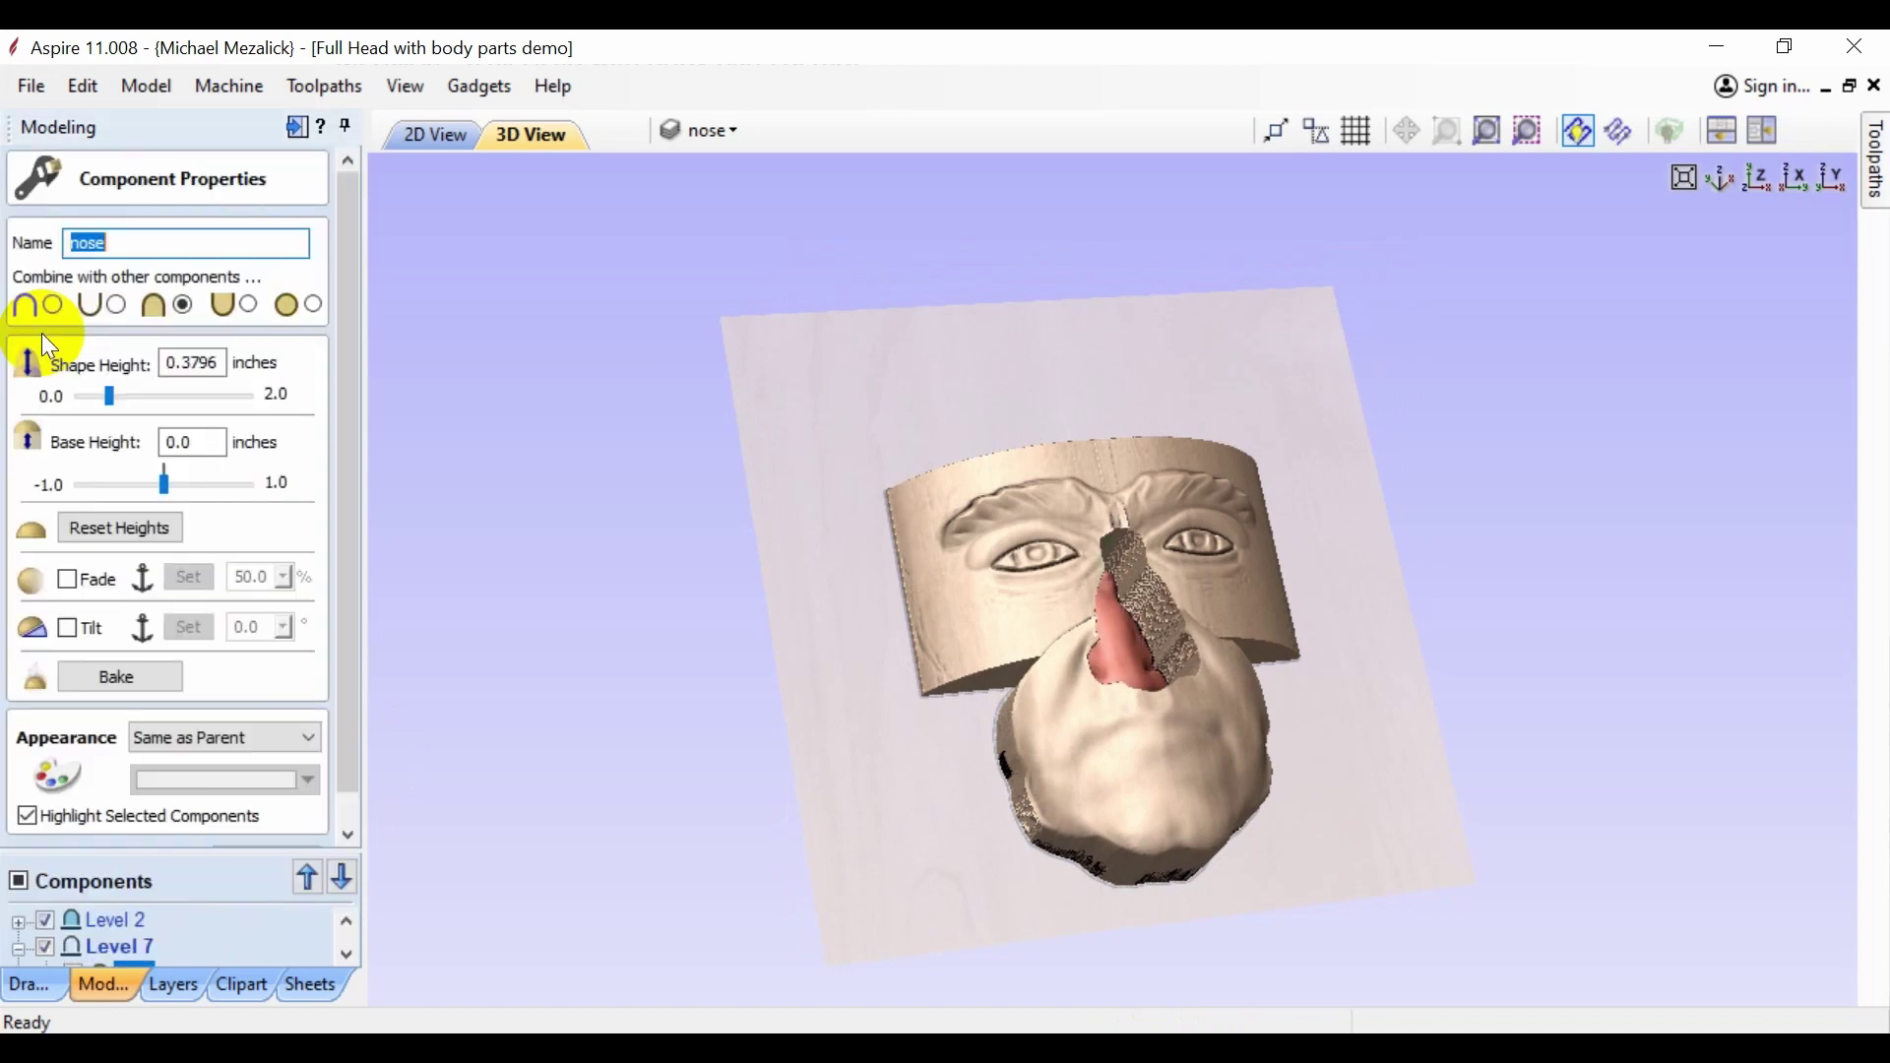
pyautogui.moveTo(165, 482); pyautogui.dragTo(237, 489)
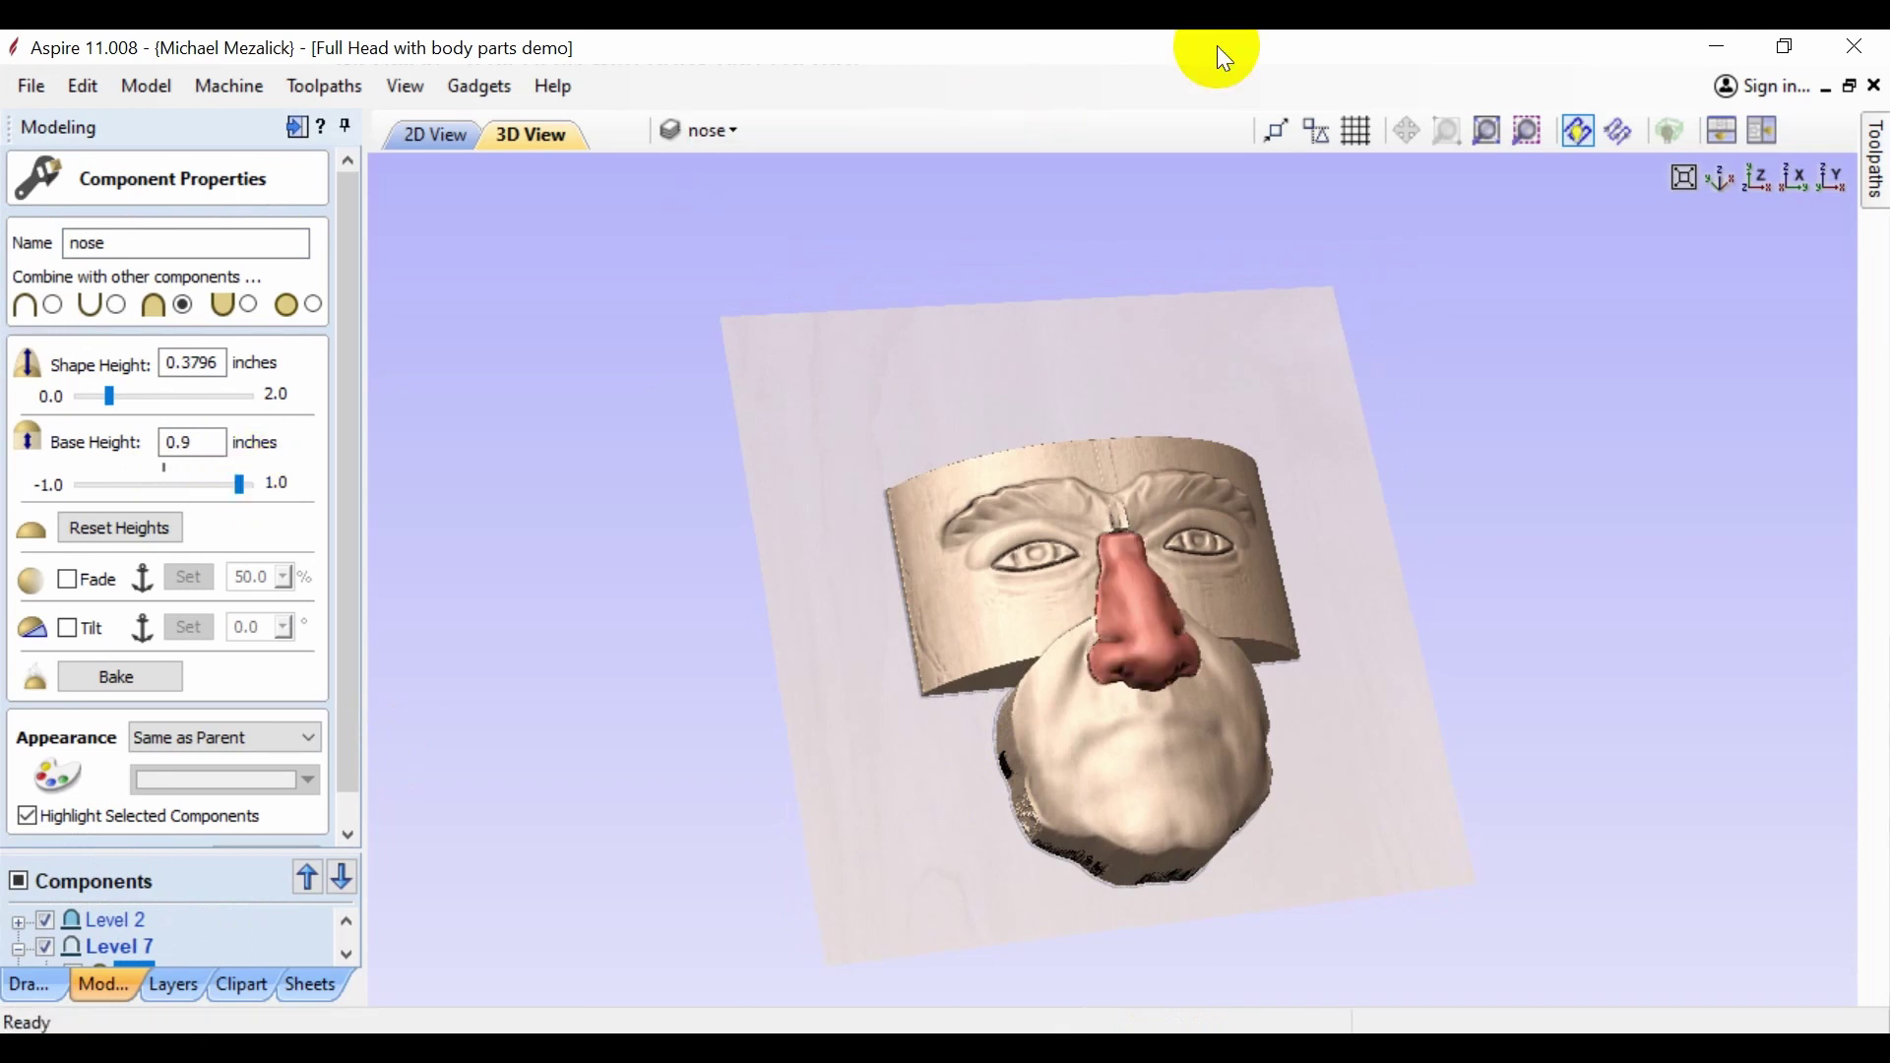
pyautogui.click(1753, 178)
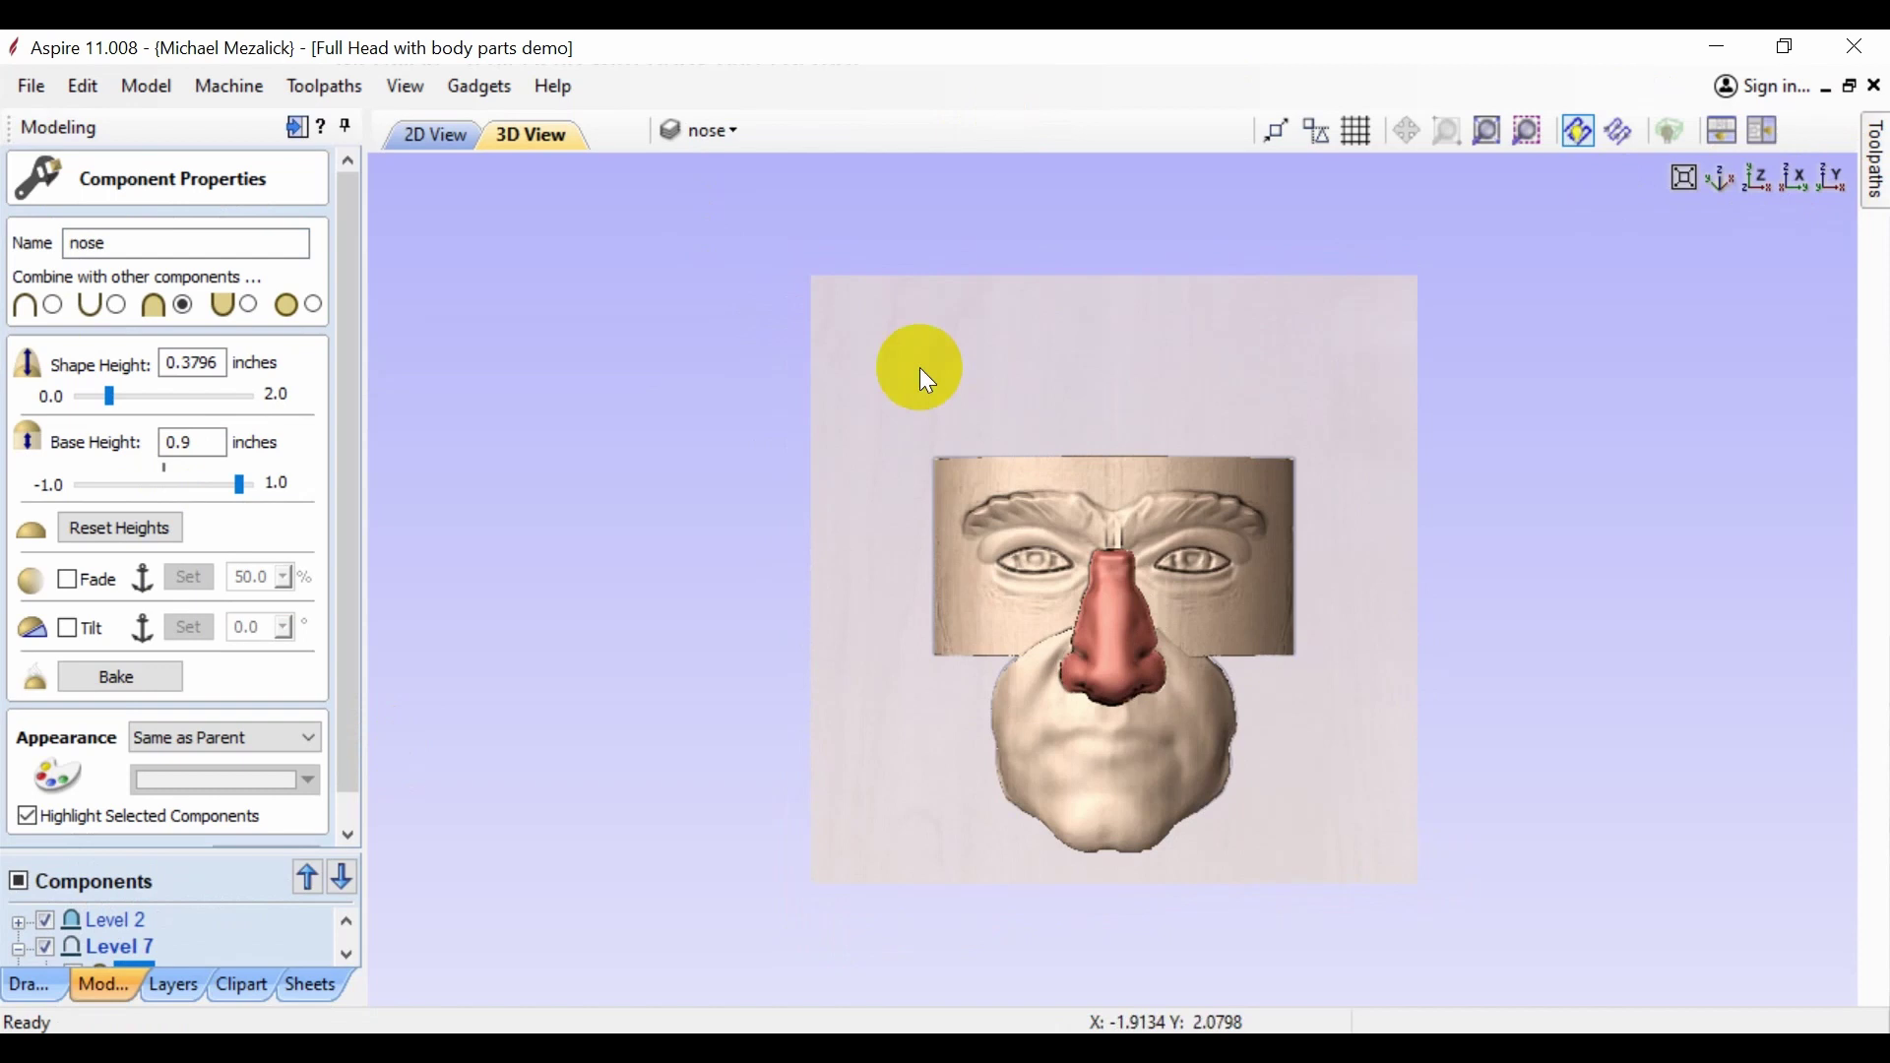
# - Turn off highlighting of selected components, inspect the raised nose on the face, and close the component properties
pyautogui.click(28, 817)
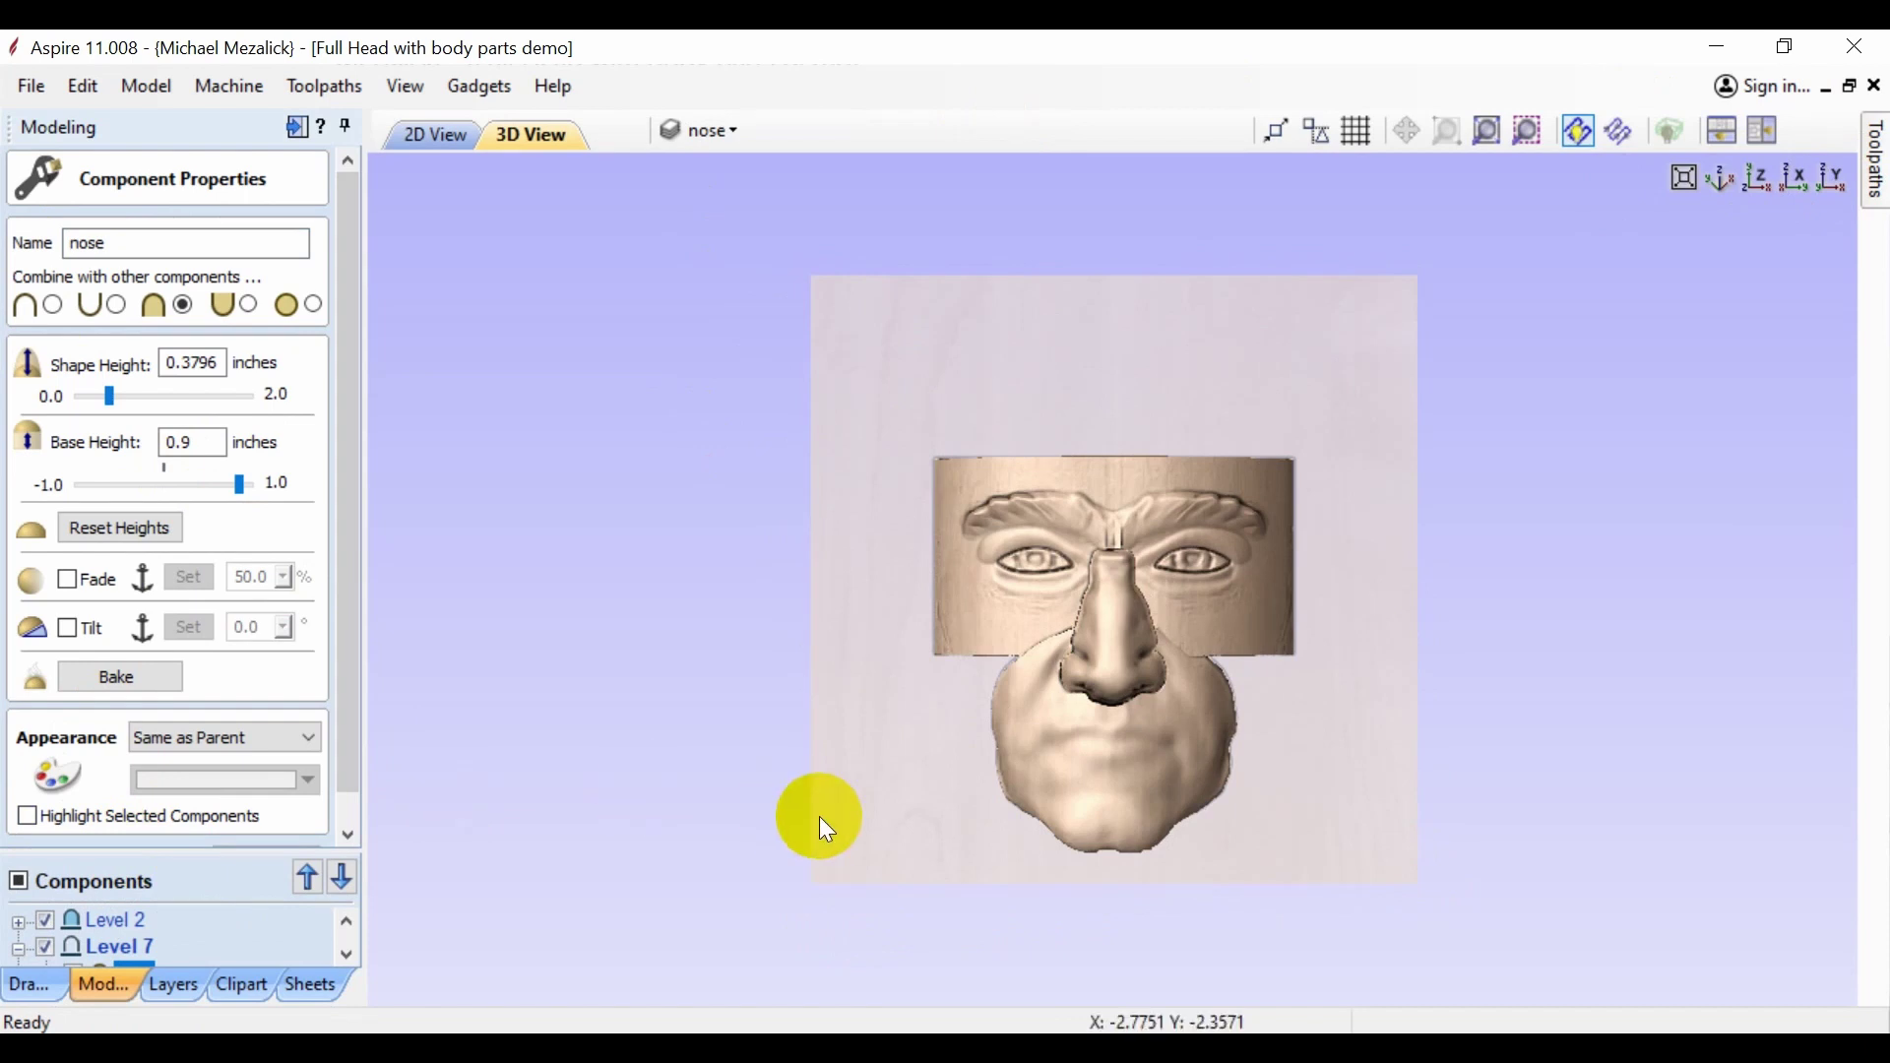
pyautogui.moveTo(1006, 882); pyautogui.dragTo(1049, 866)
pyautogui.click(1761, 175)
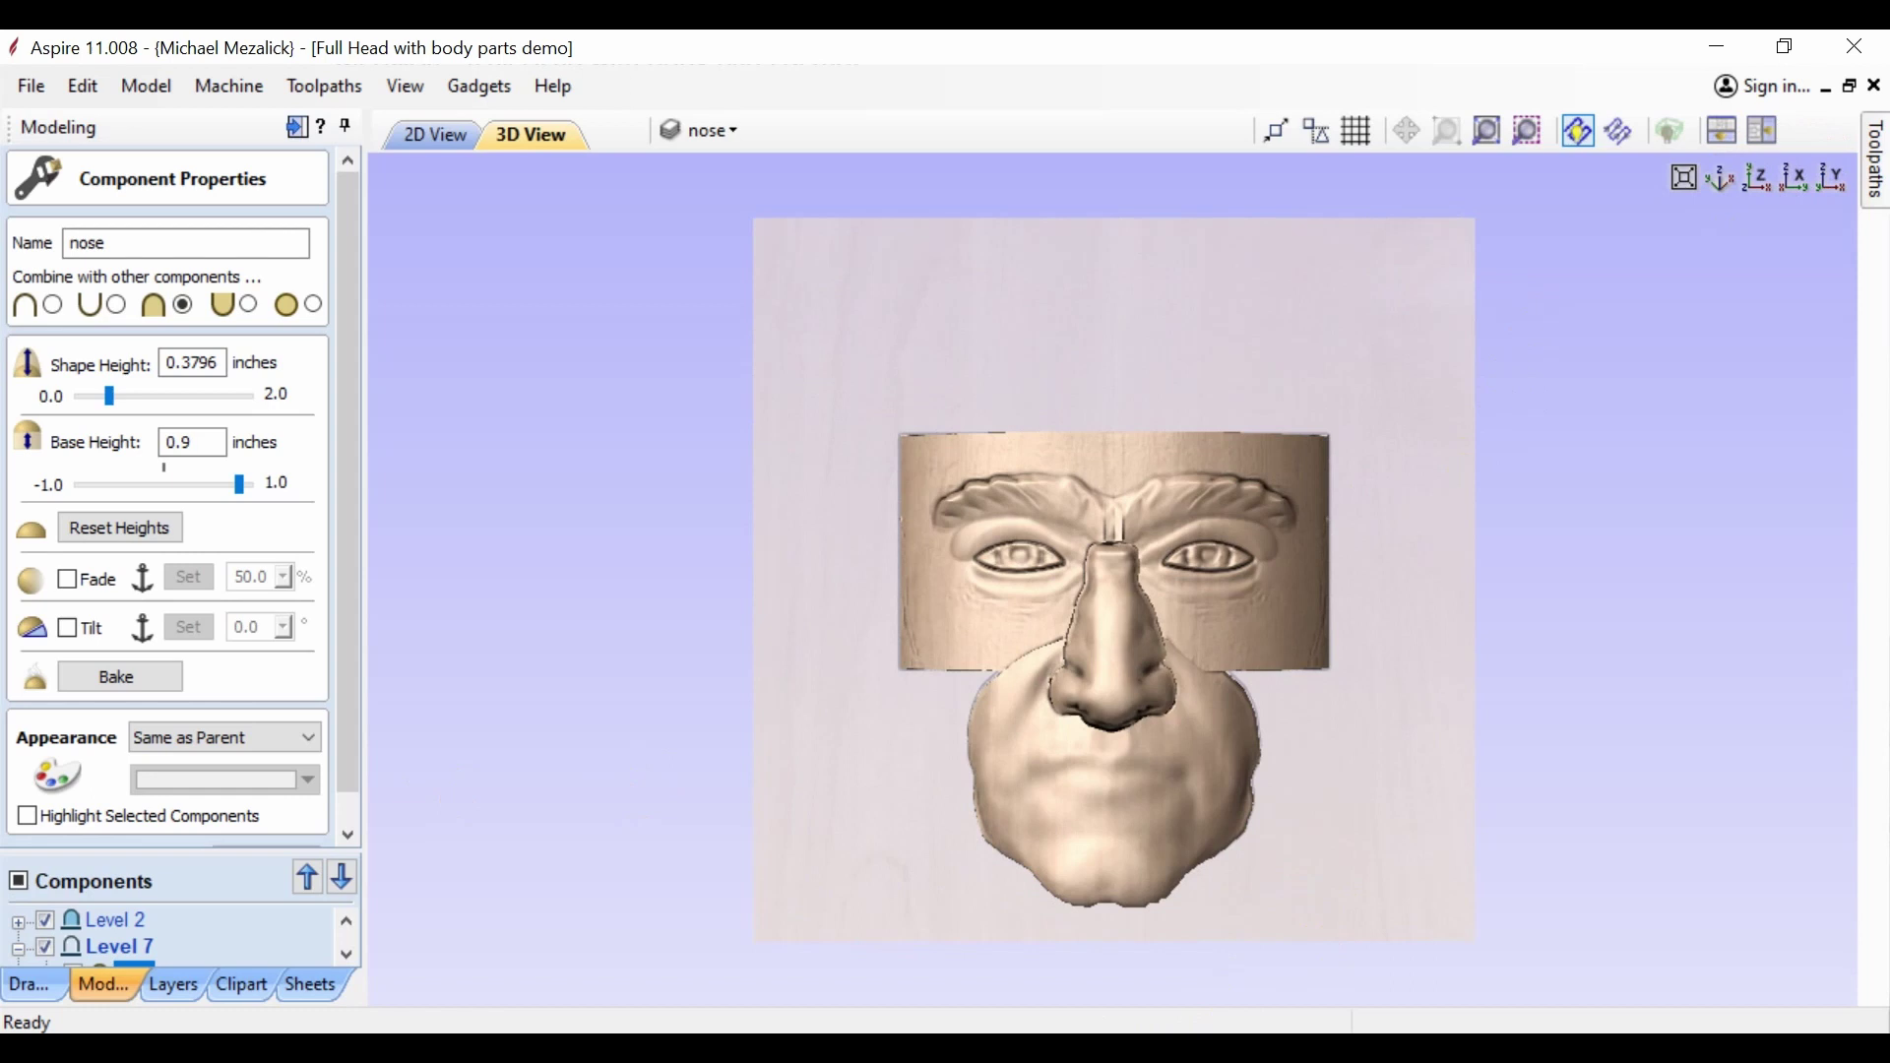
pyautogui.press('Escape')
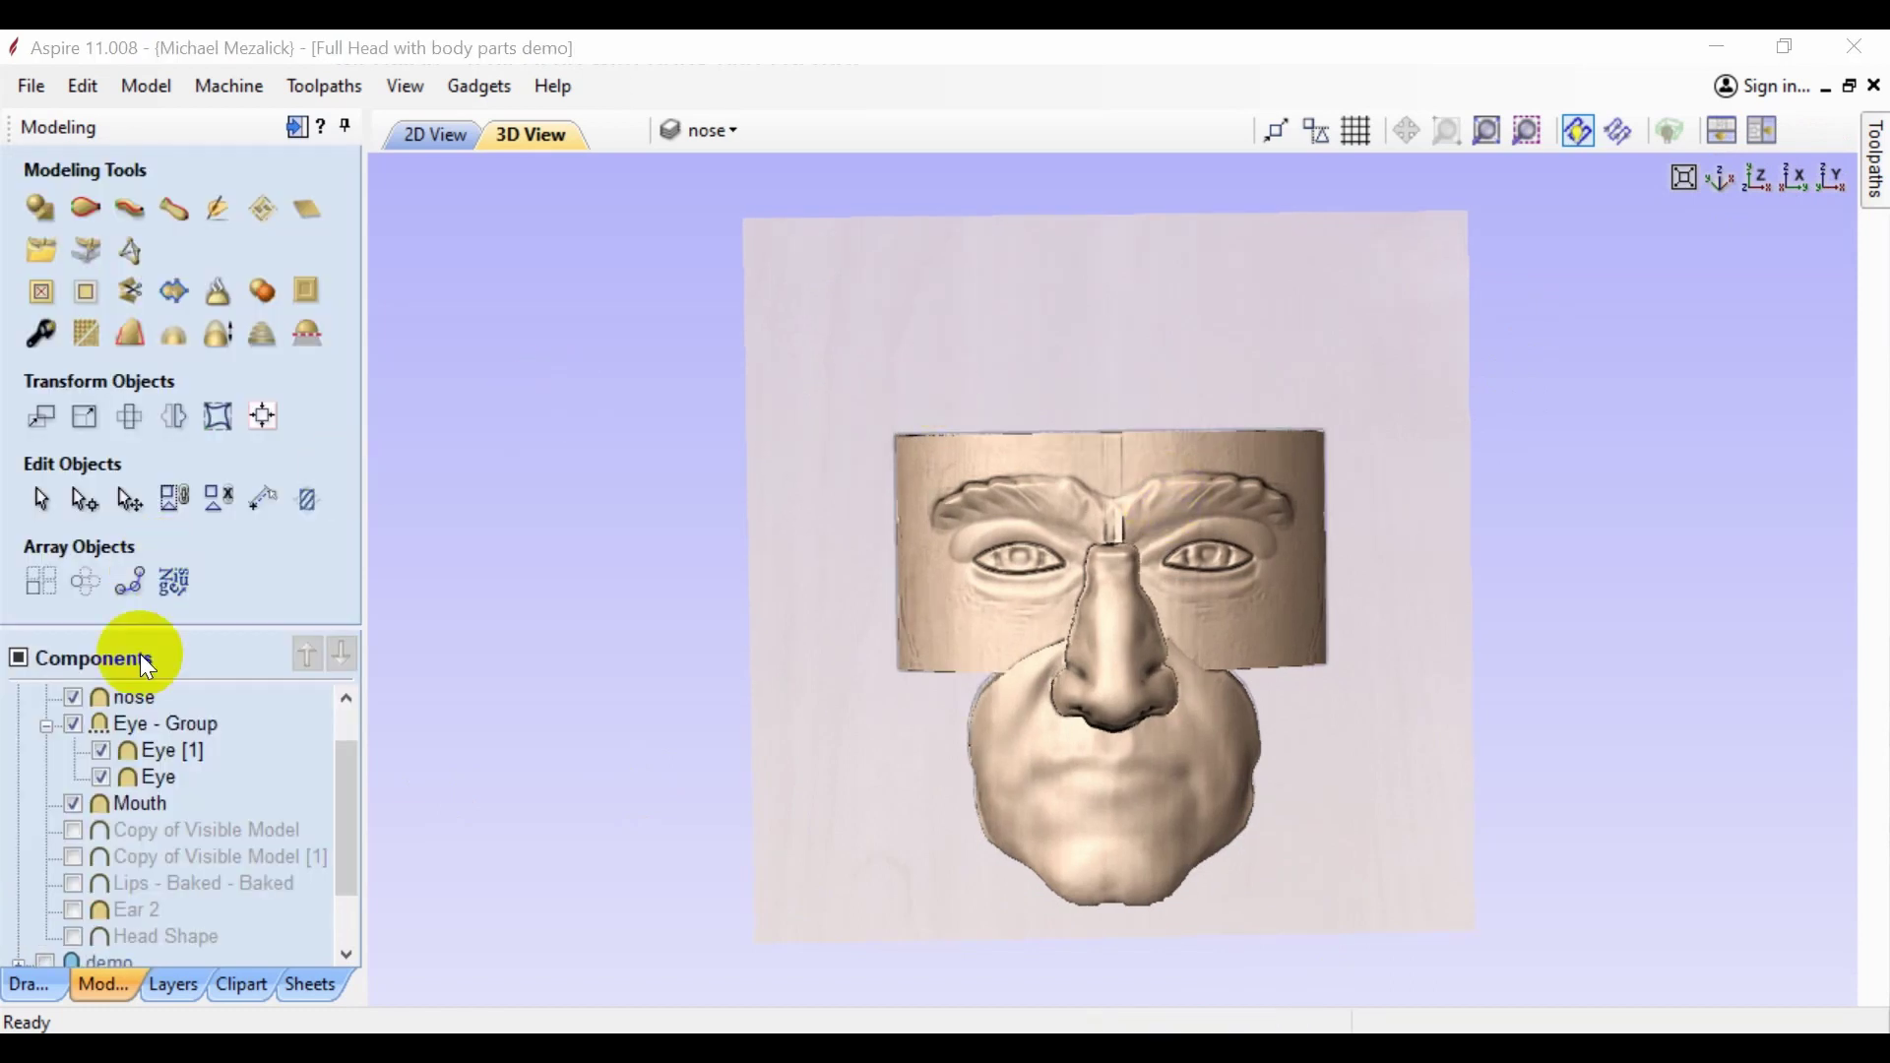
# - Show the Head Shape component in Level 7, turn off shadow shading, and inspect the combined face from an angle
pyautogui.scroll(-1, 342, 758)
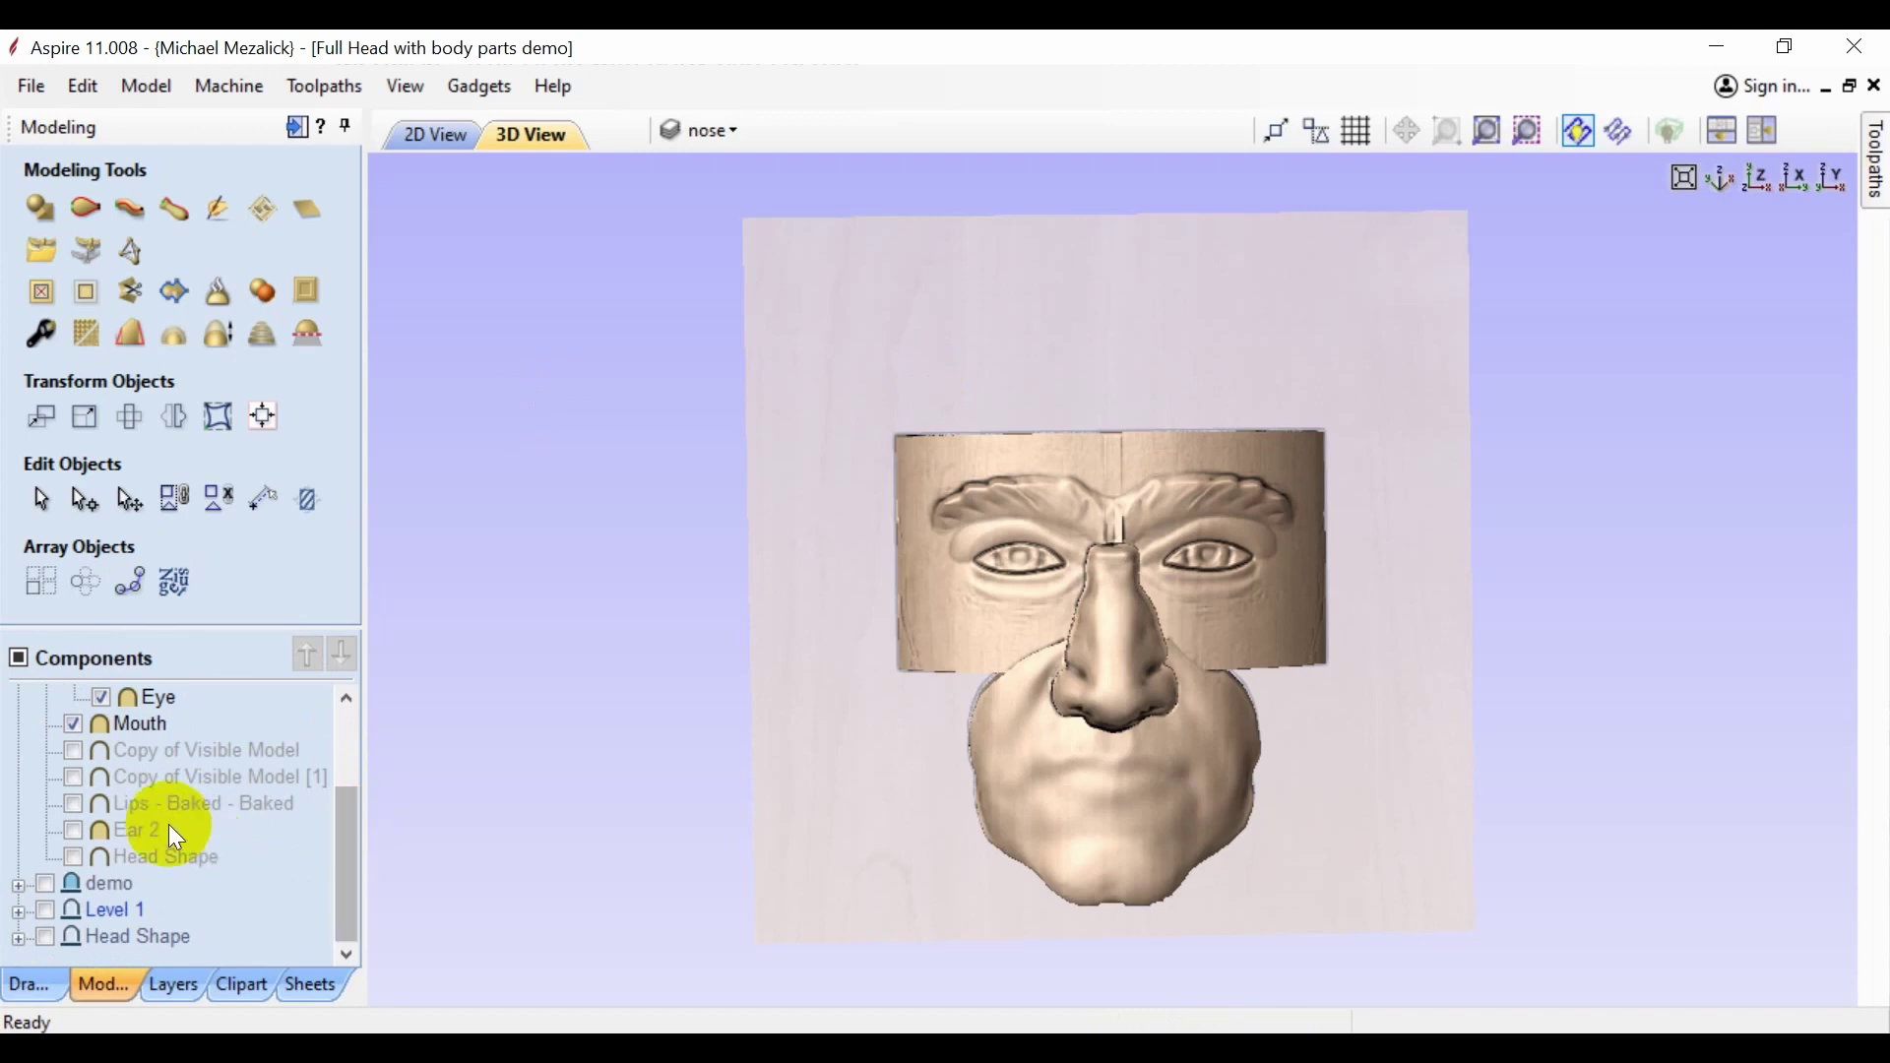
pyautogui.click(74, 859)
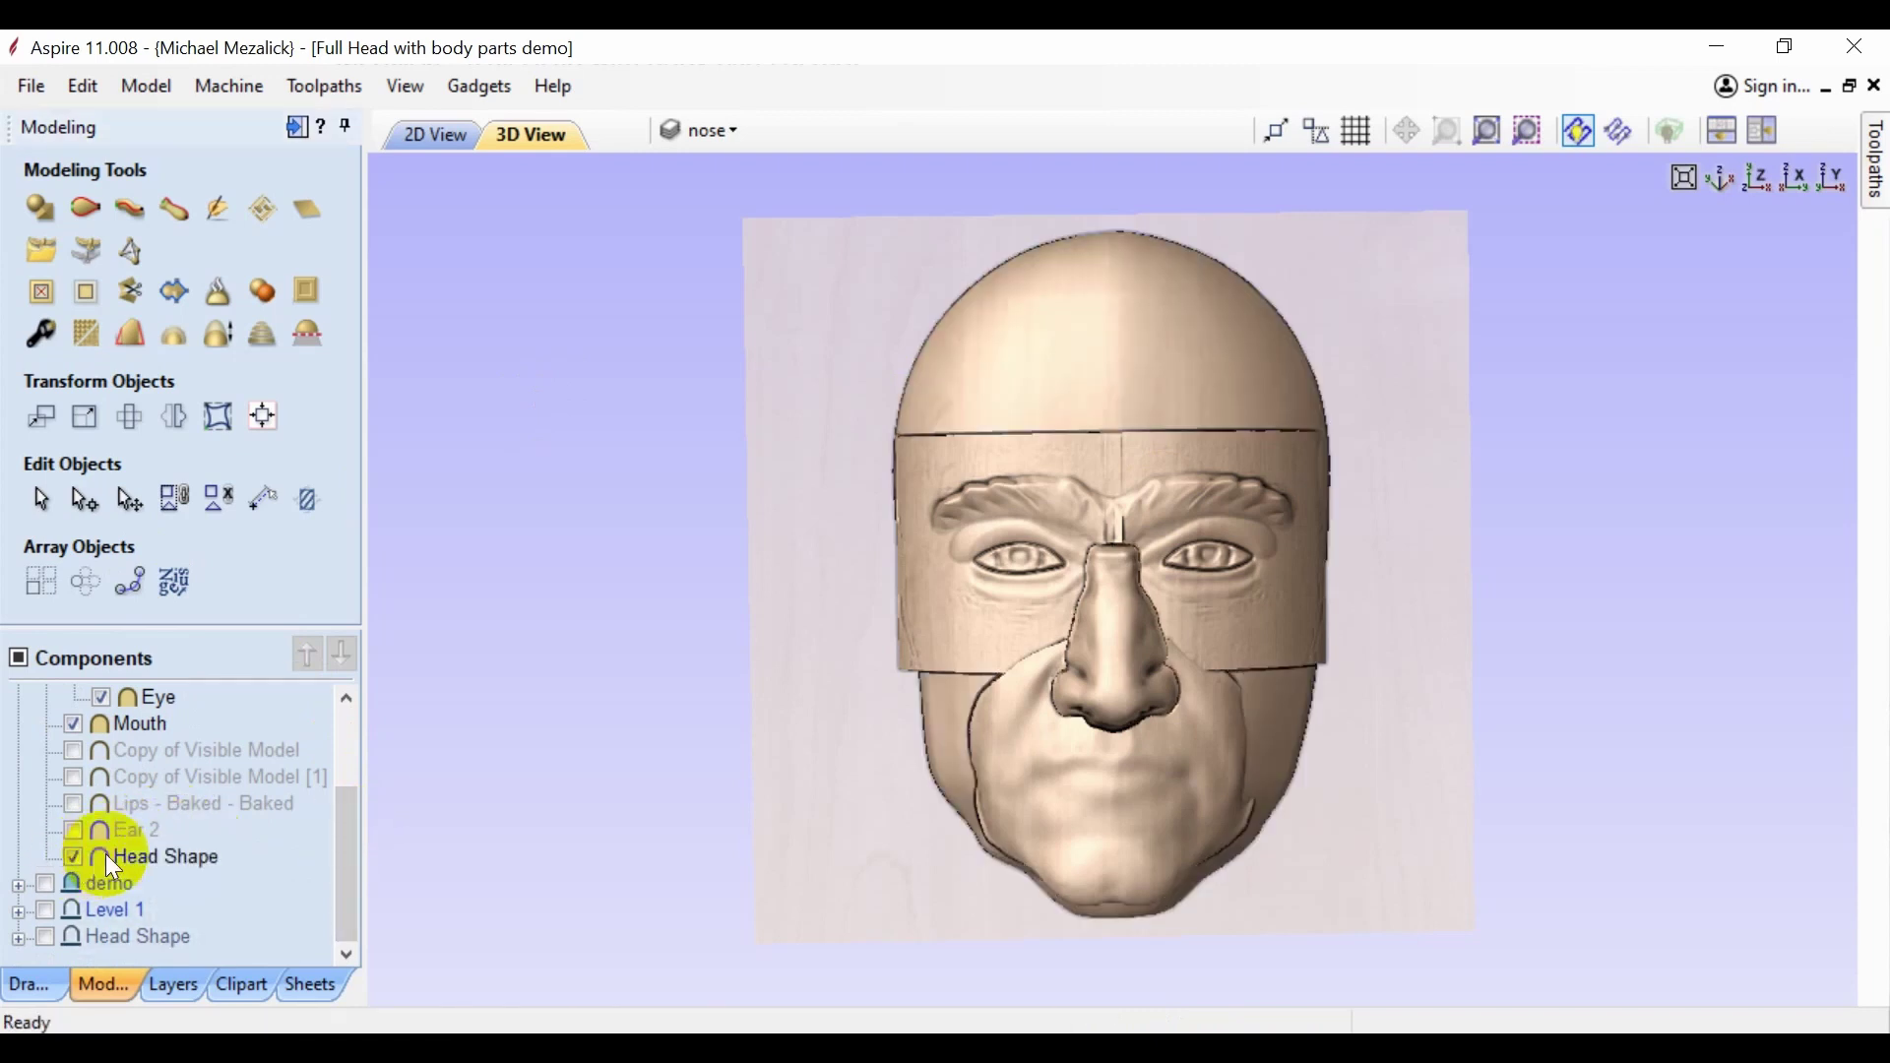
pyautogui.click(389, 82)
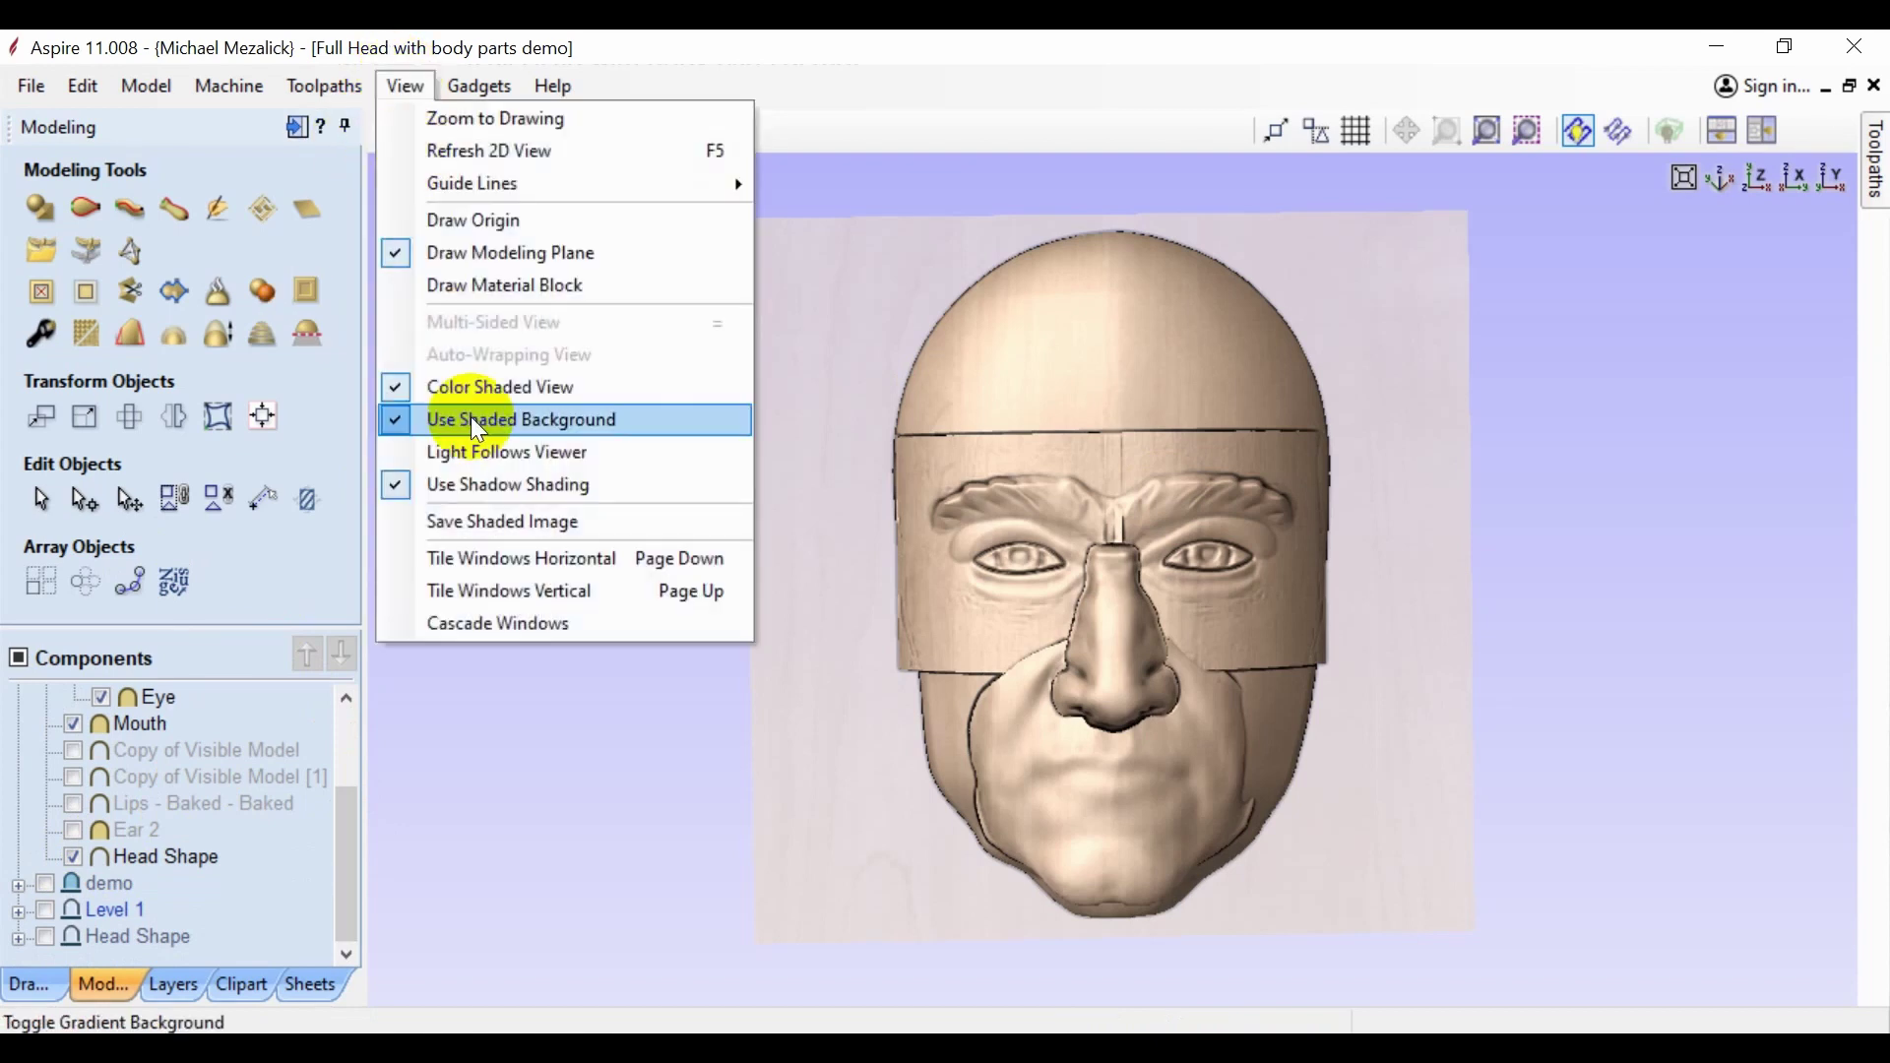
pyautogui.click(485, 479)
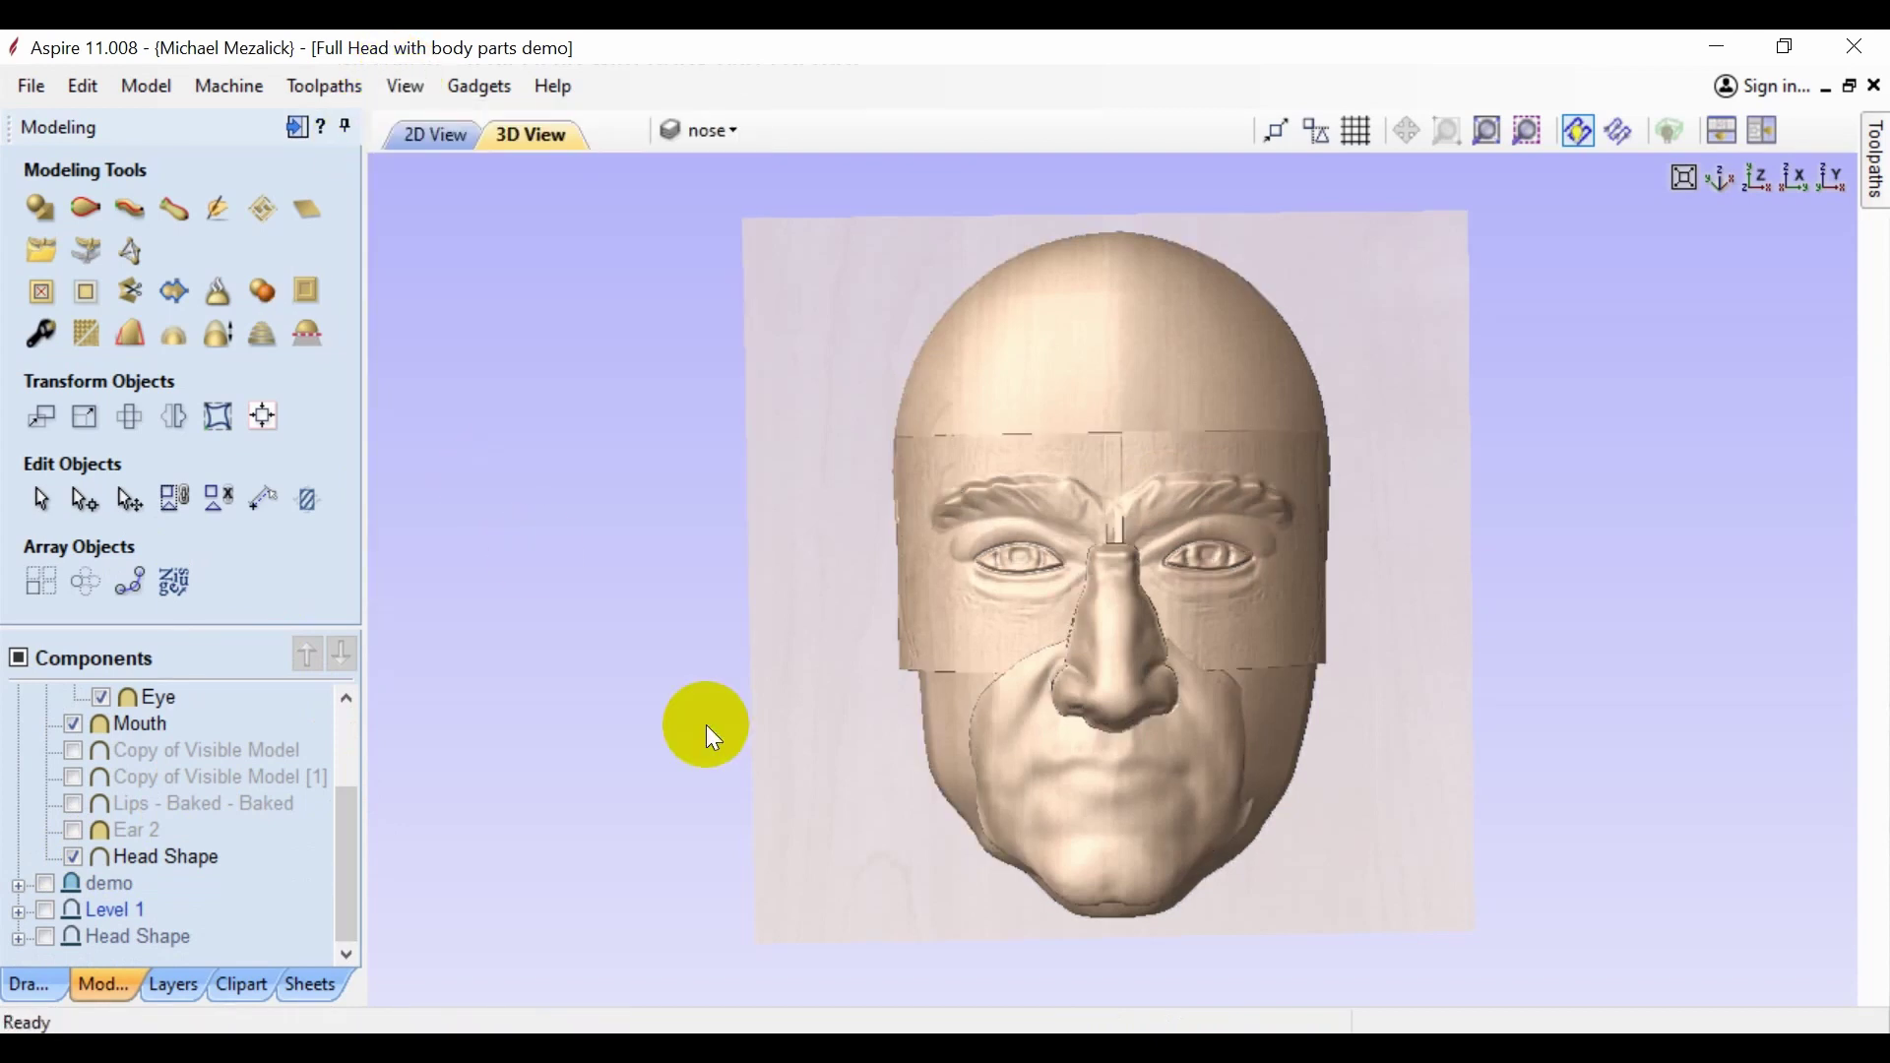
pyautogui.moveTo(985, 867); pyautogui.dragTo(985, 591)
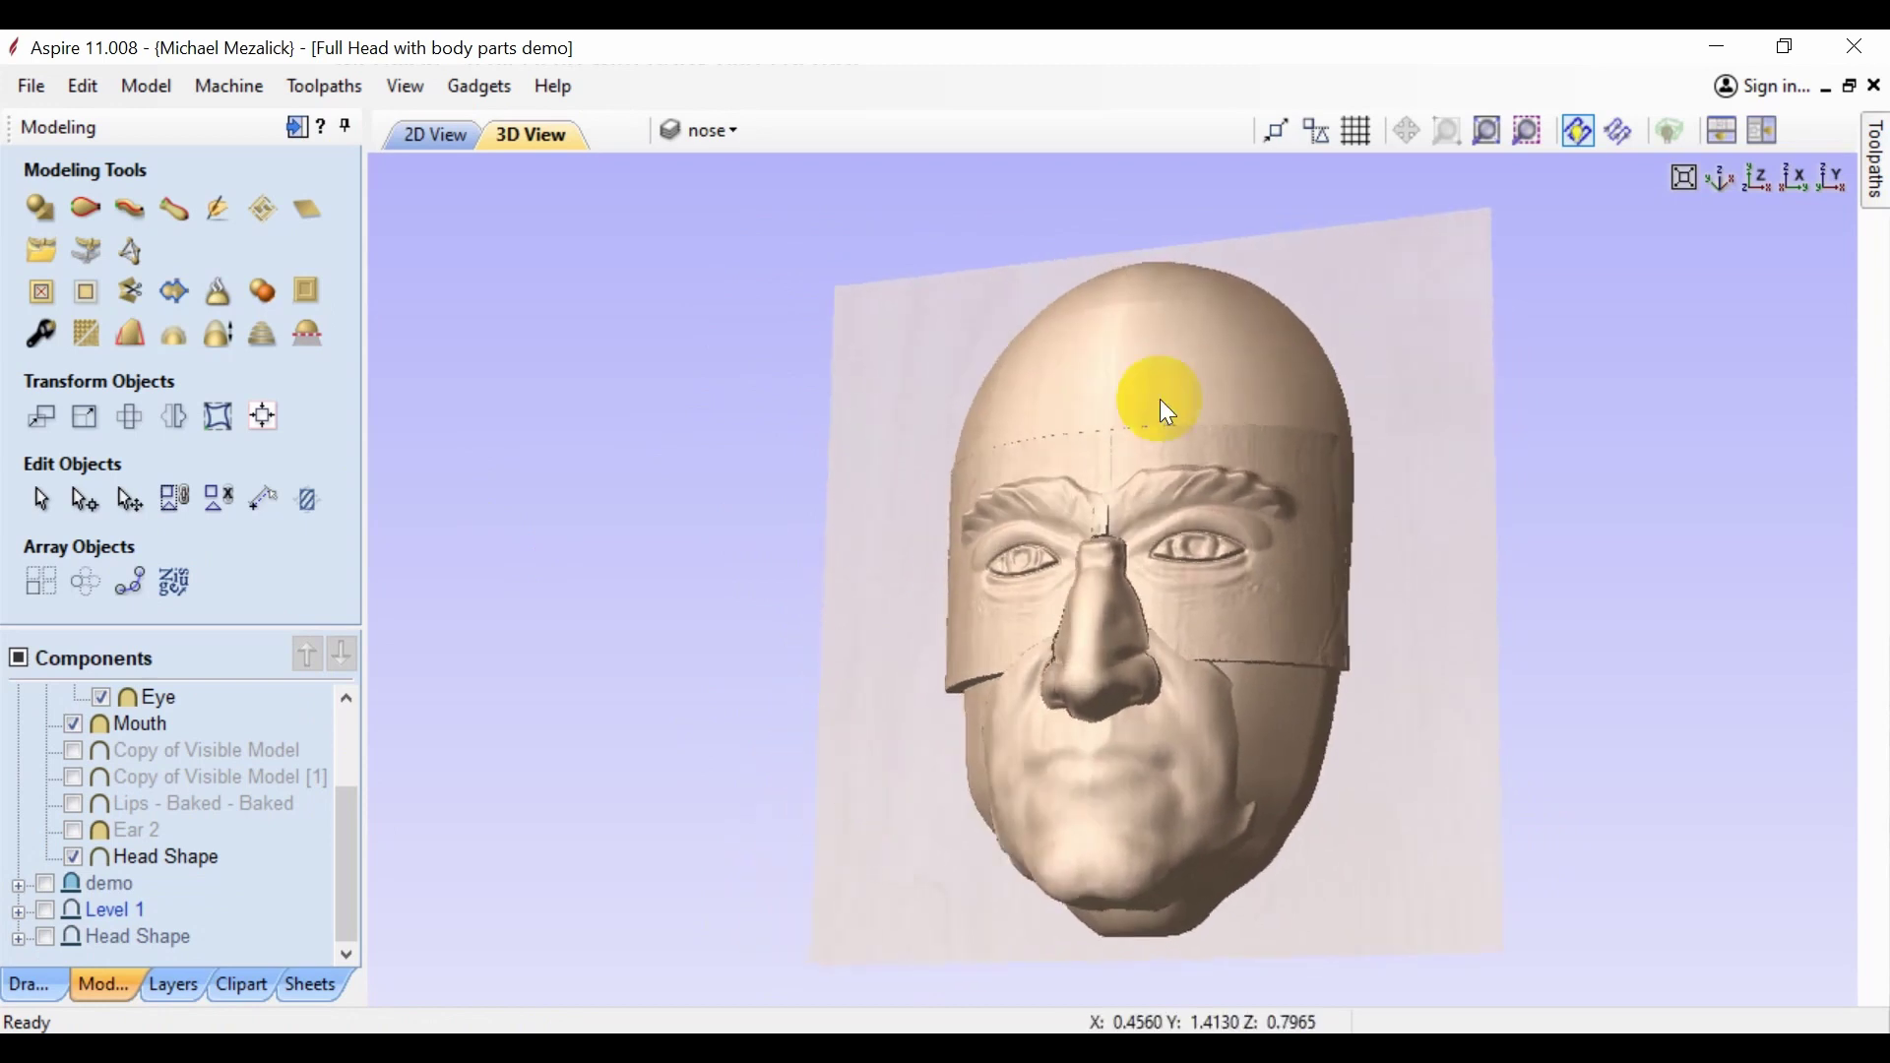
pyautogui.click(1757, 179)
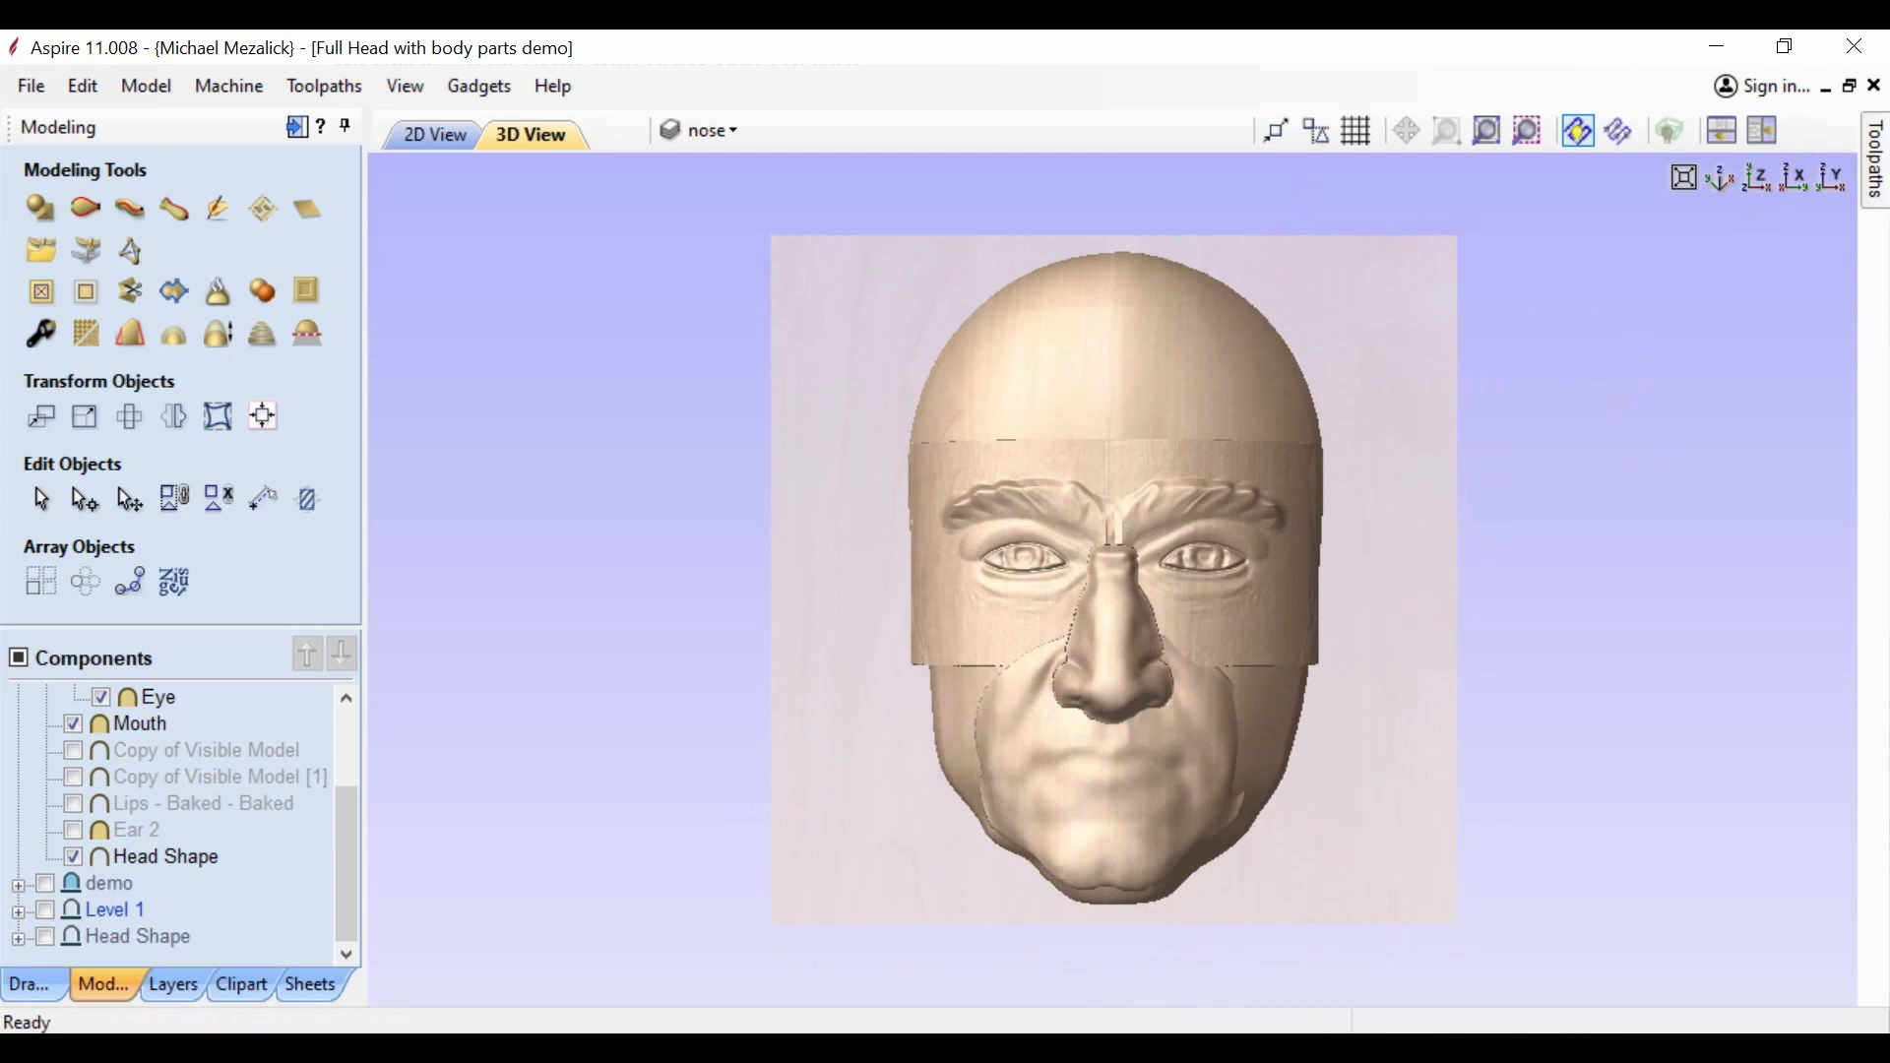
pyautogui.click(1169, 1004)
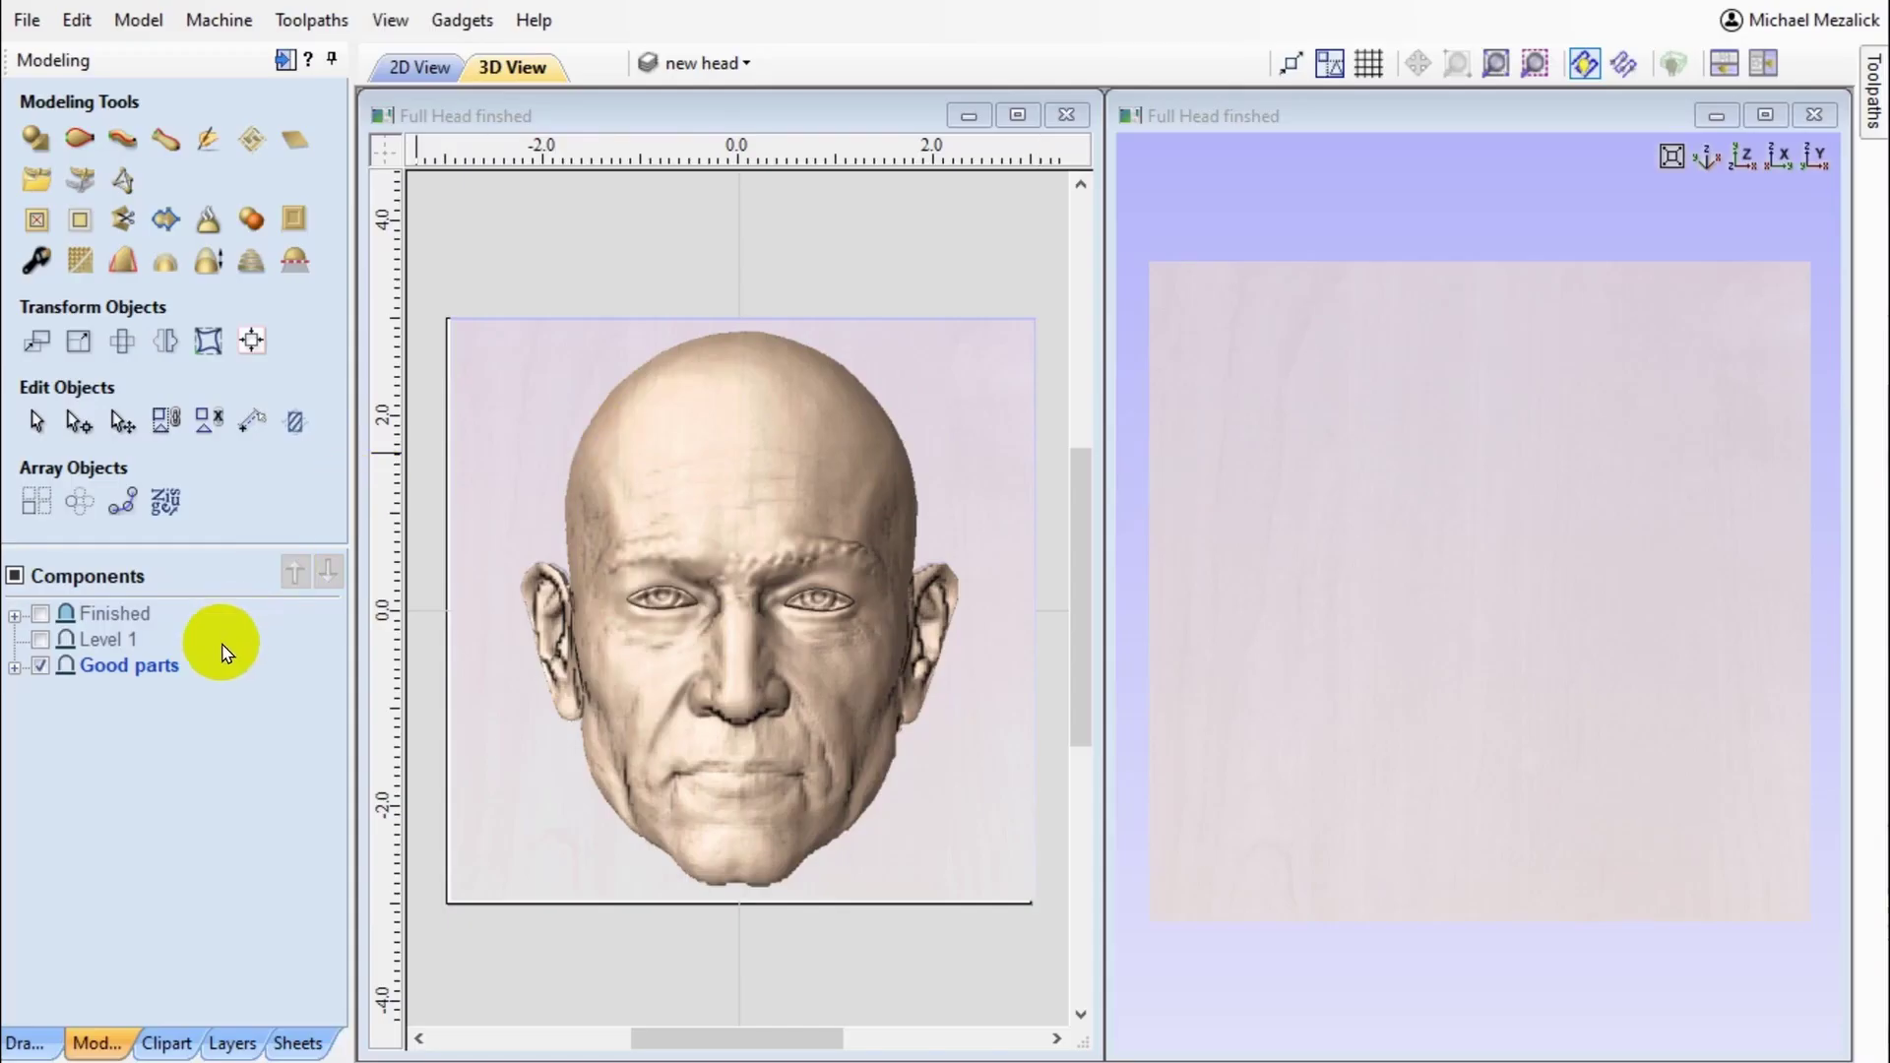
pyautogui.click(549, 683)
pyautogui.click(551, 684)
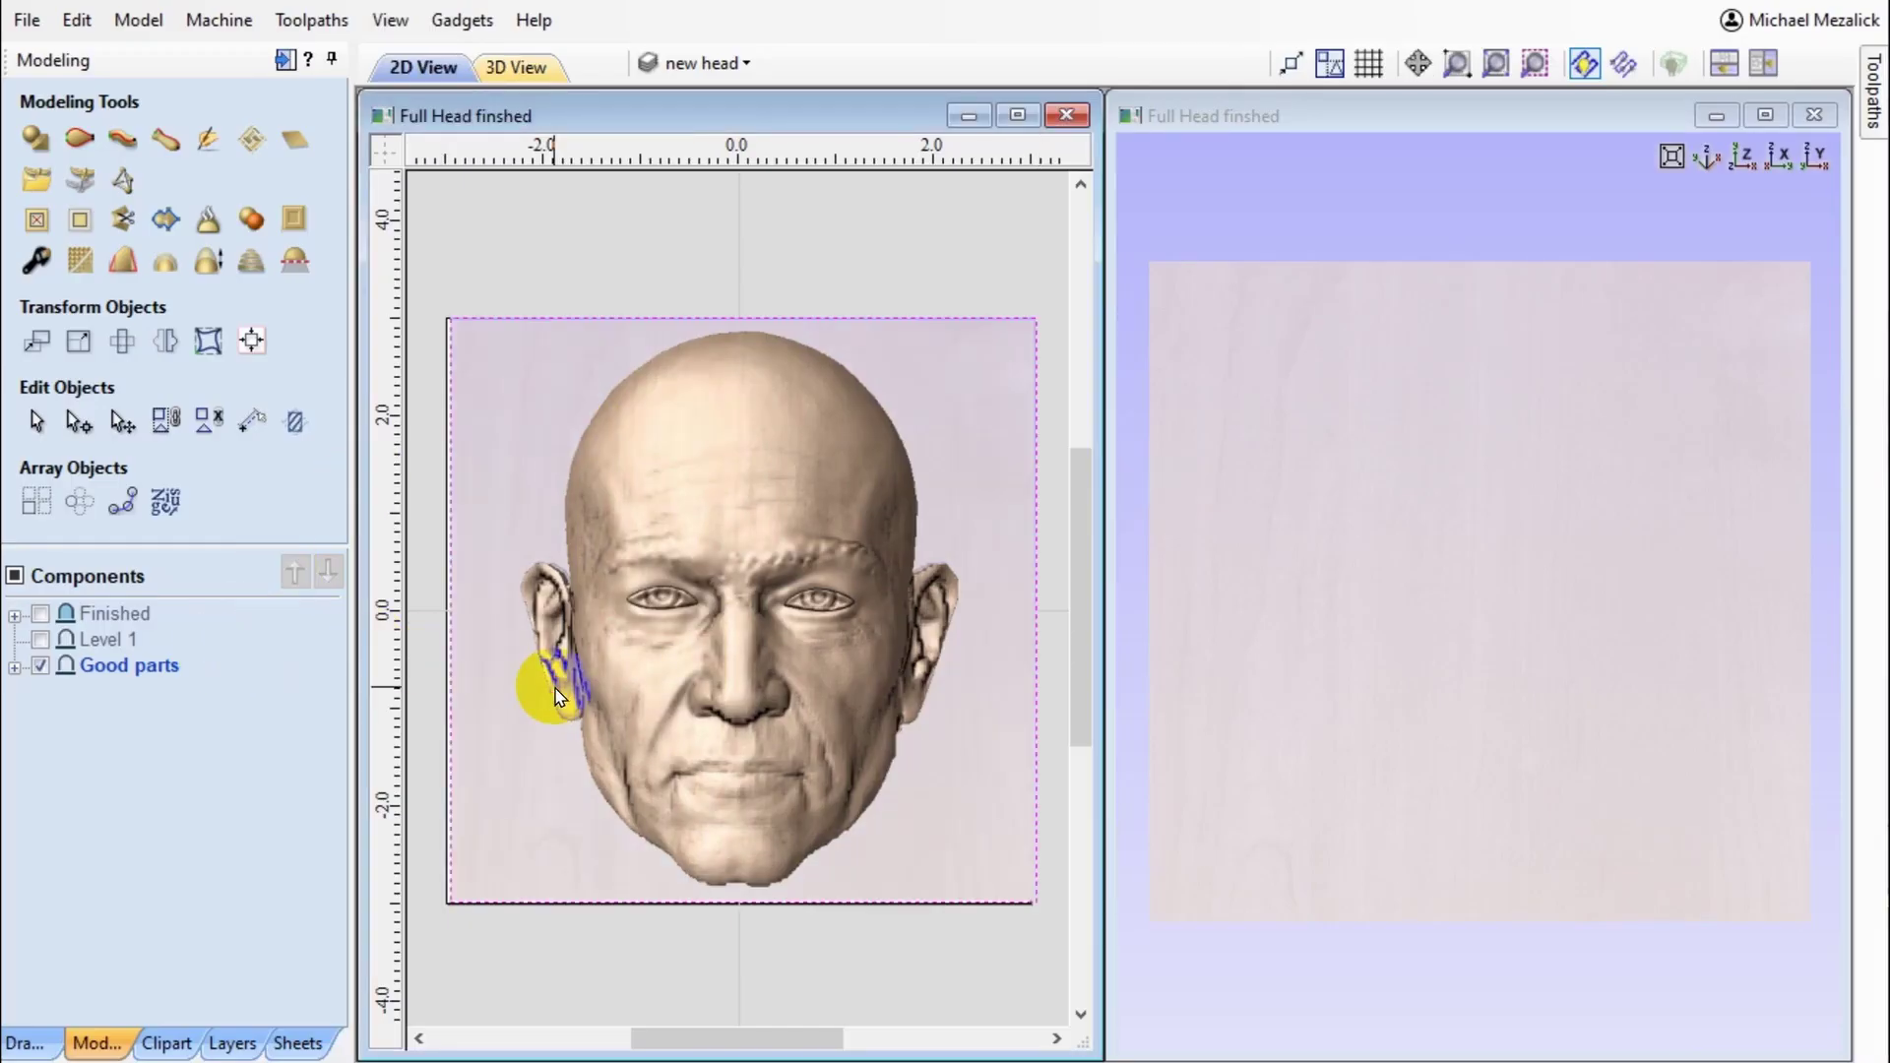
pyautogui.click(559, 947)
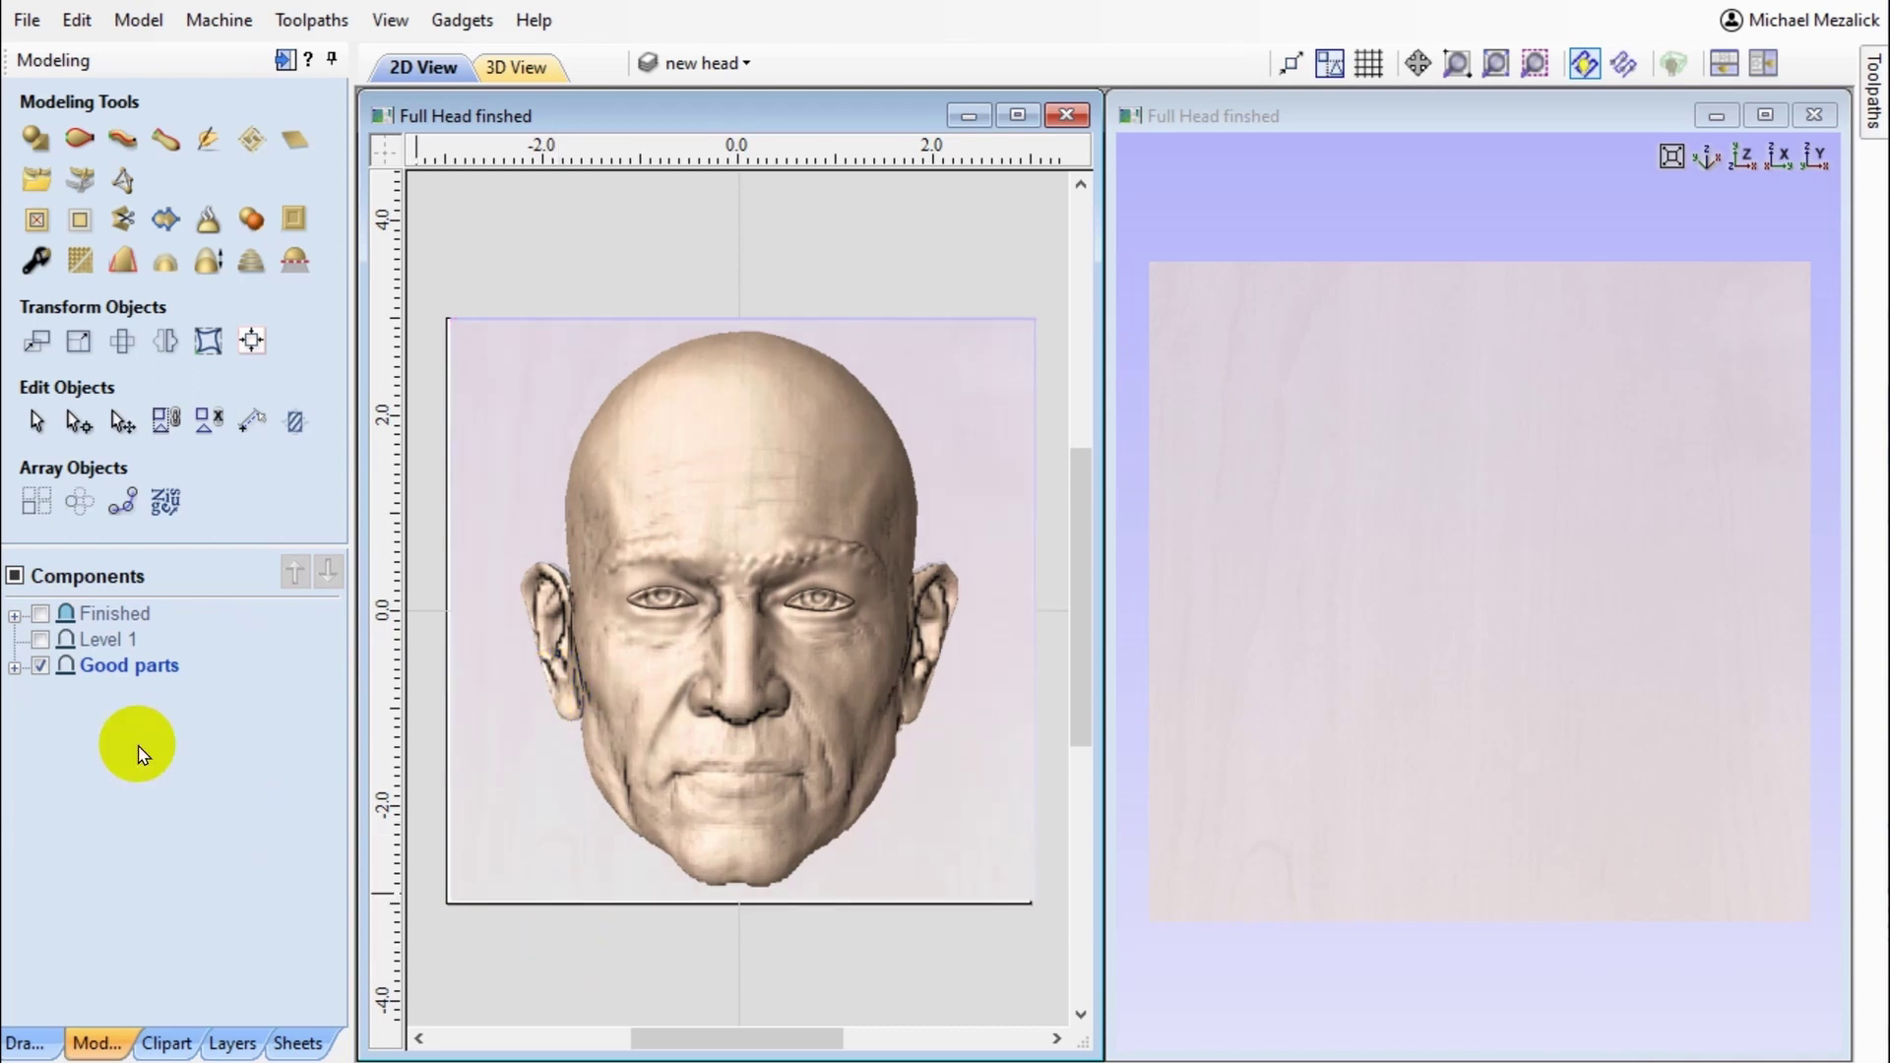
# - Show the Head Shape, mouth and nose components of the Good parts level, previewing the Lips and hiding them again
pyautogui.click(14, 669)
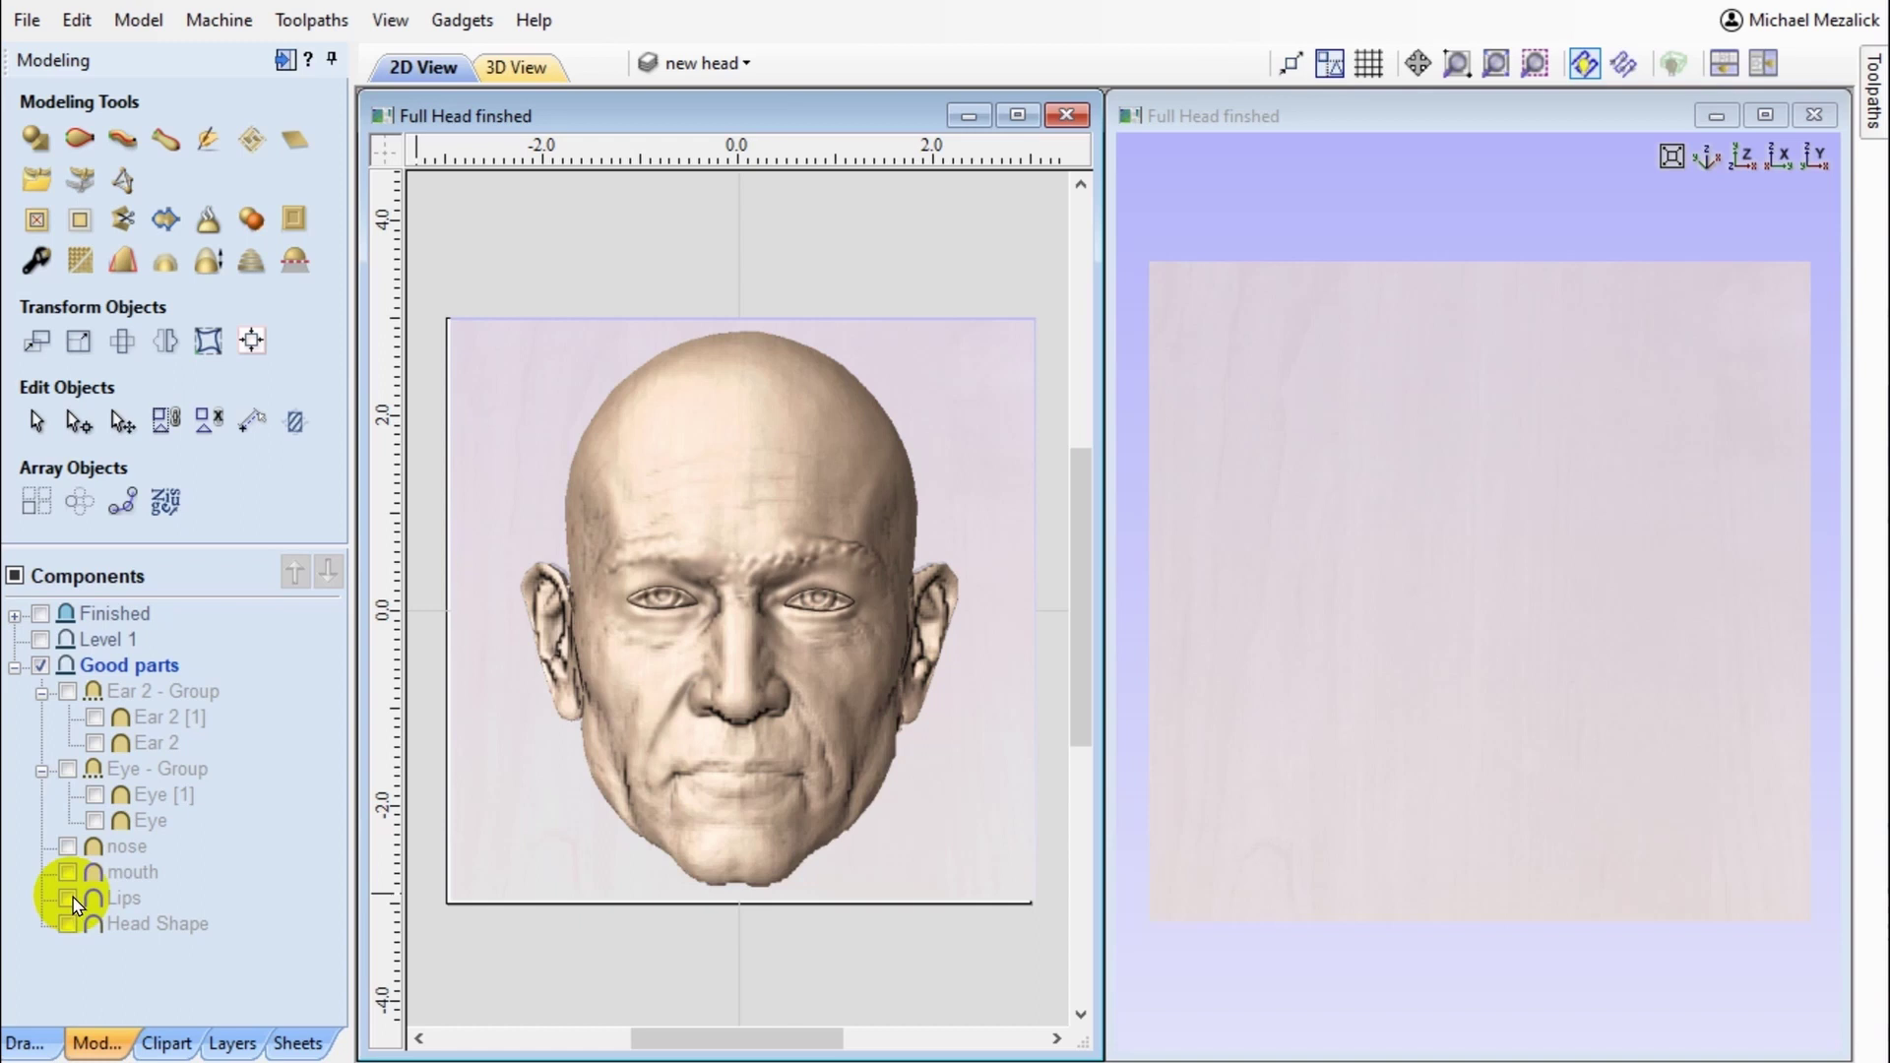
pyautogui.click(68, 926)
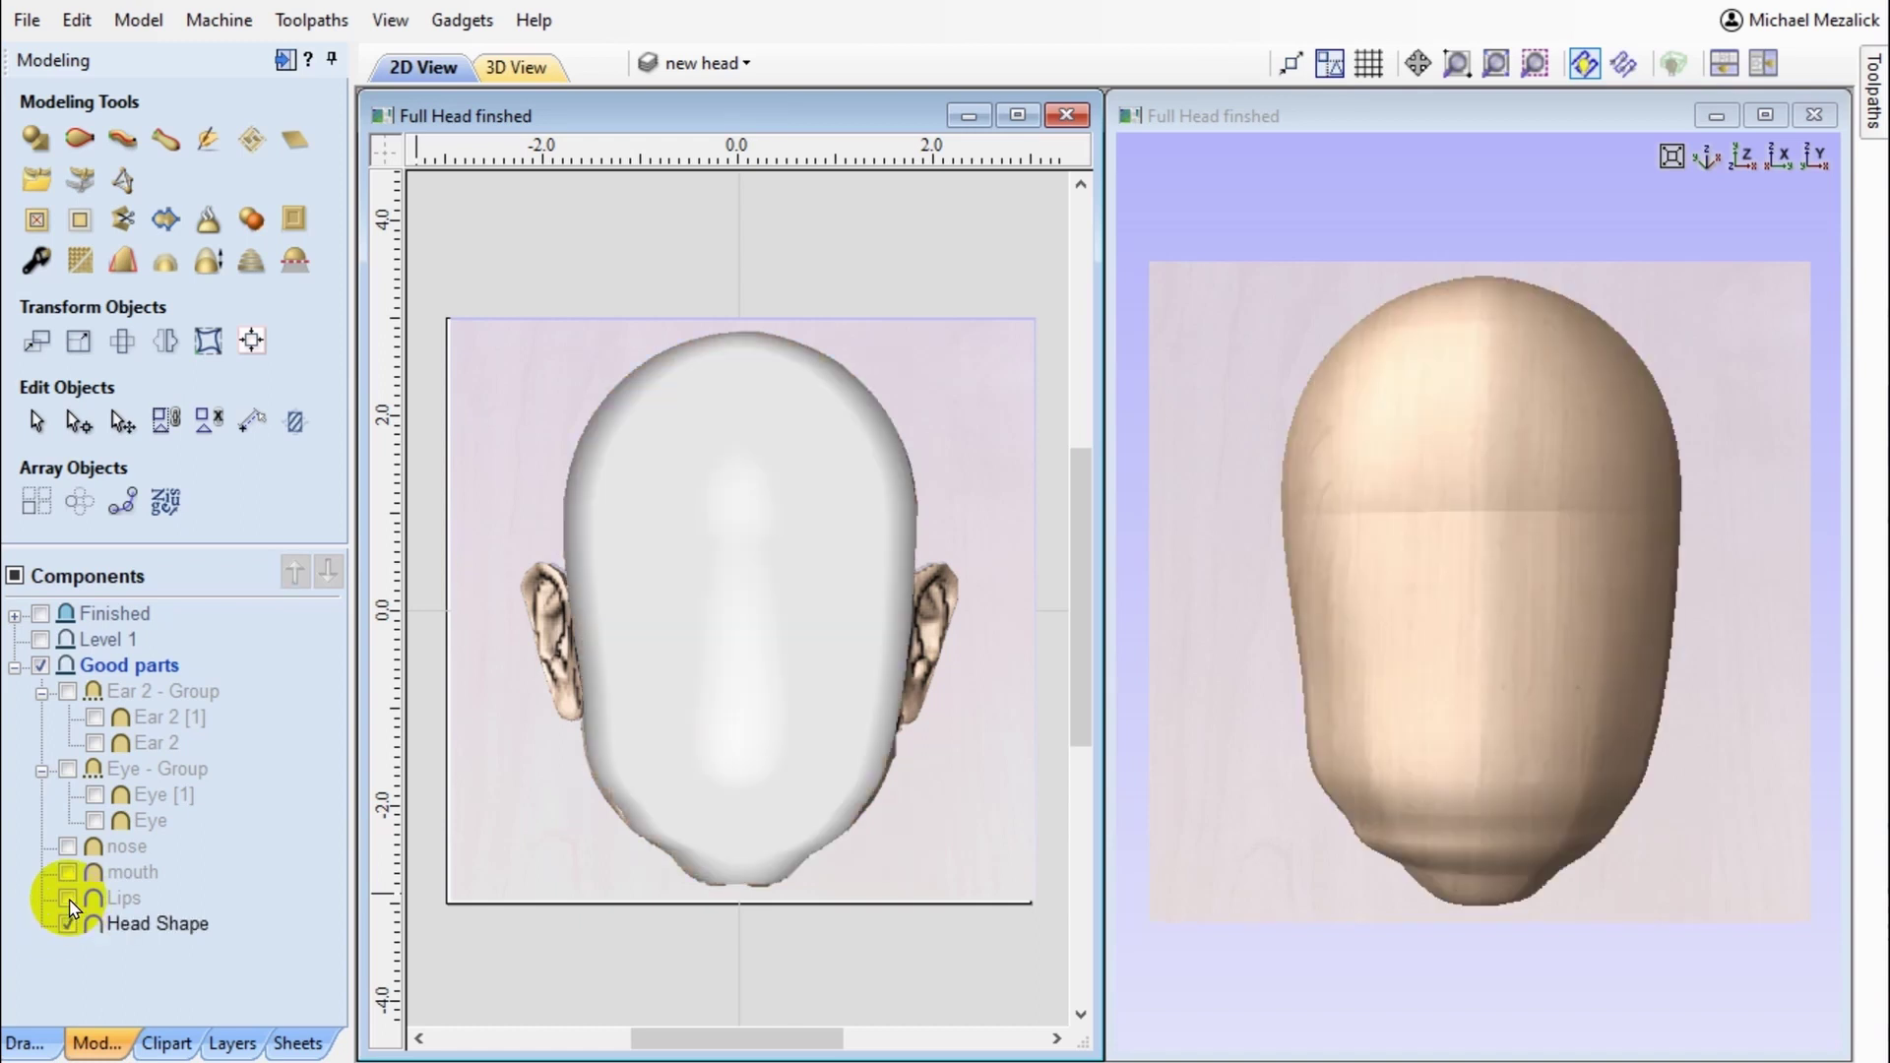
pyautogui.click(69, 899)
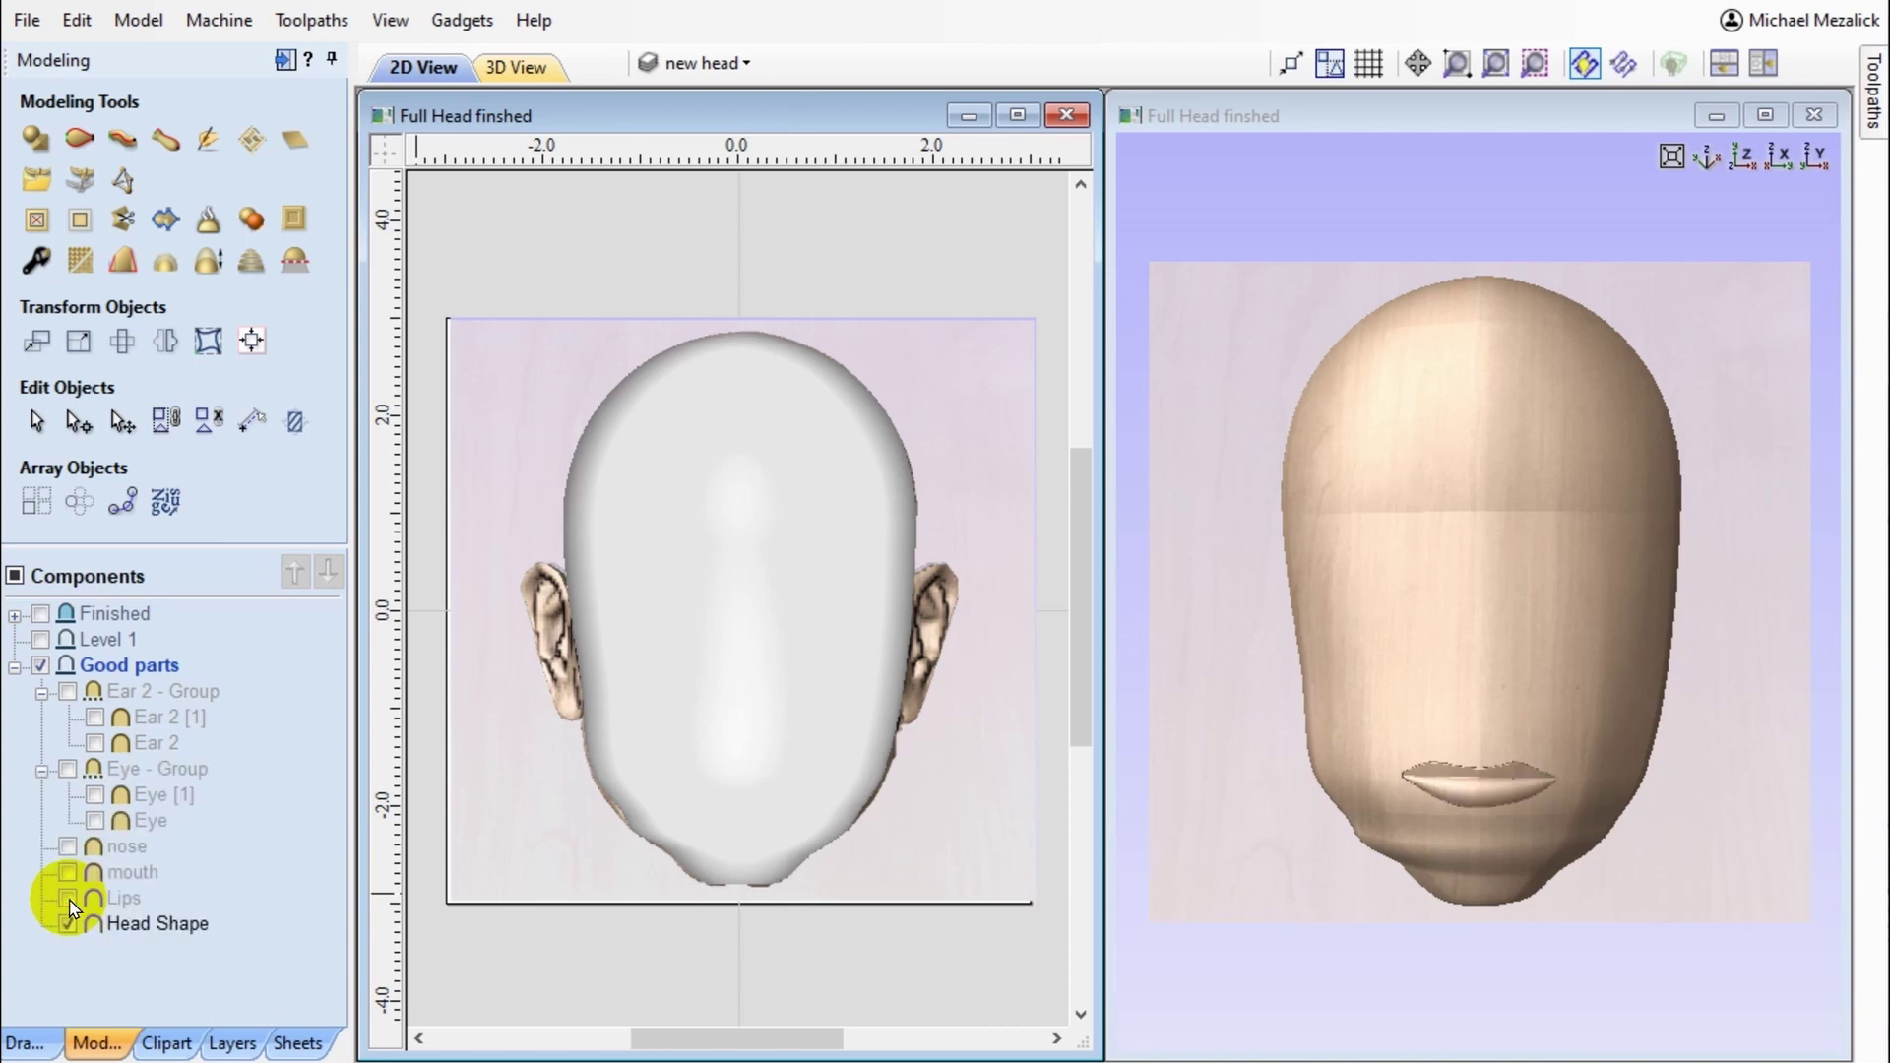
pyautogui.click(69, 899)
pyautogui.click(69, 873)
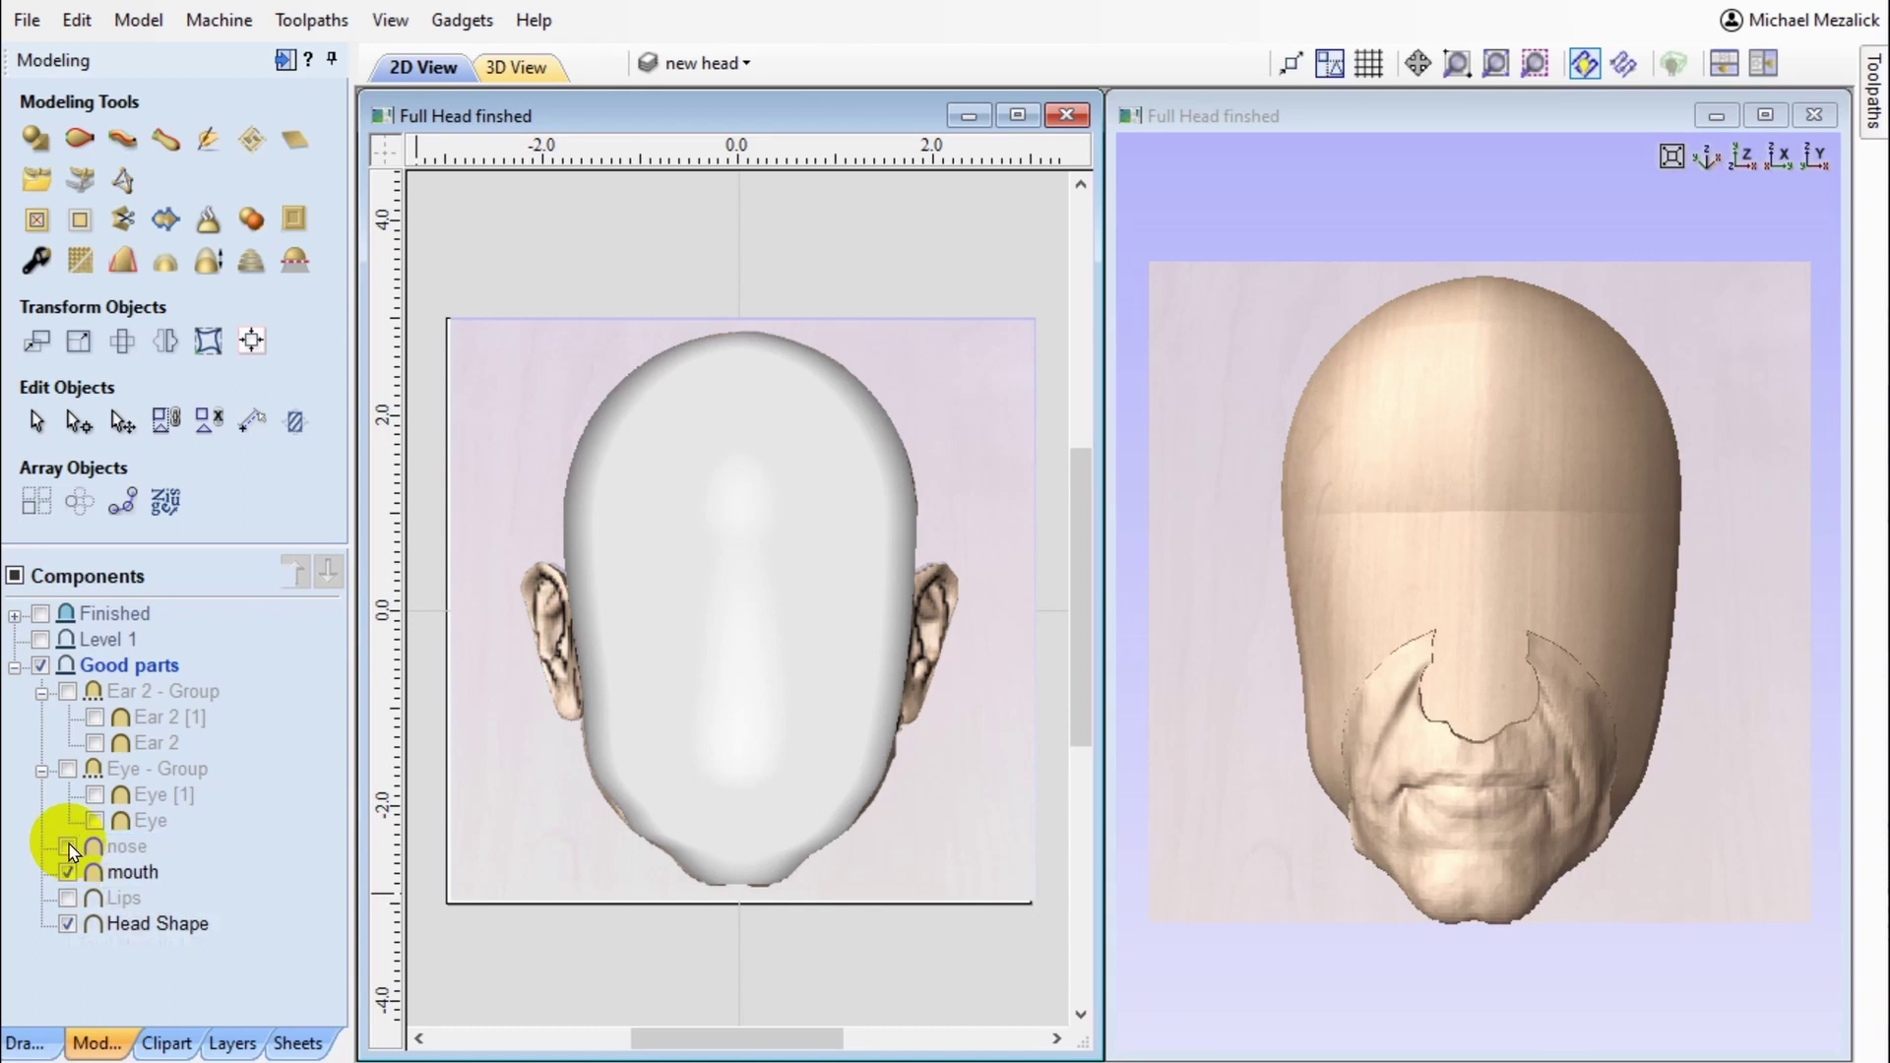
pyautogui.click(68, 846)
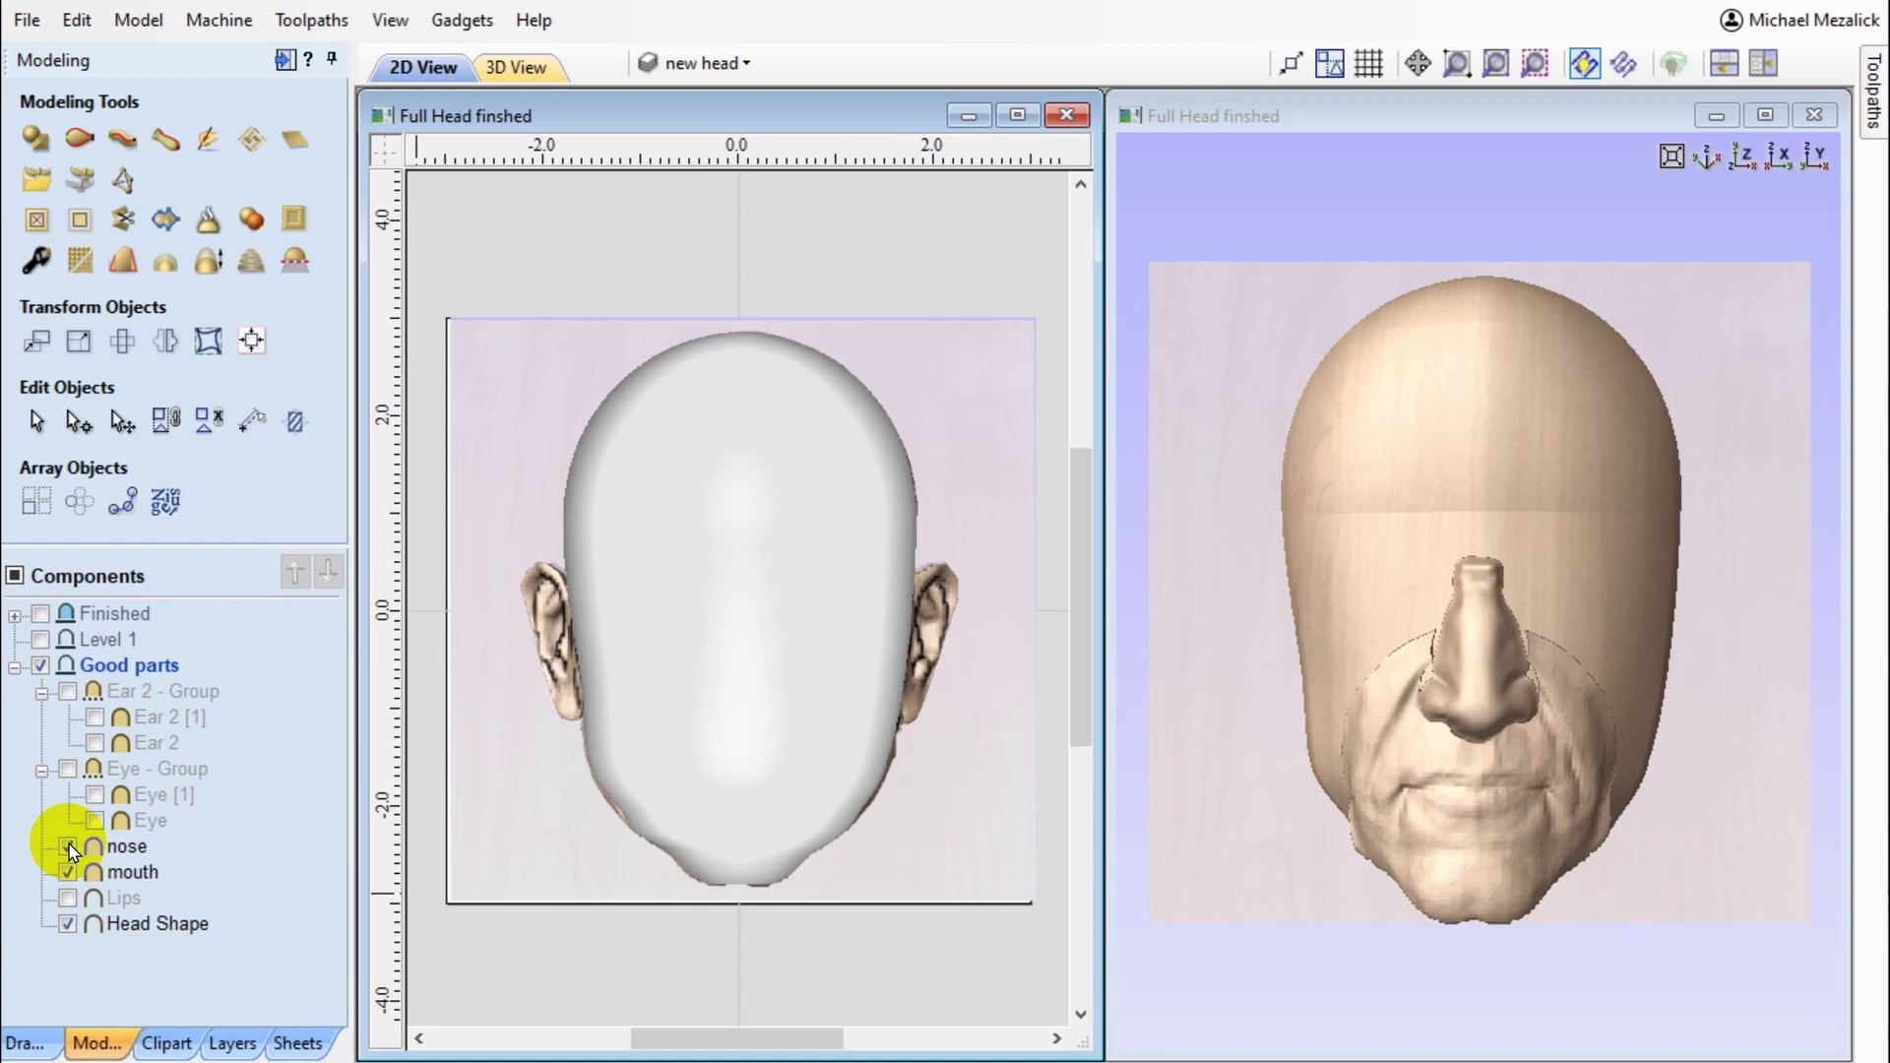
# - Show both eyes of Eye - Group and both ears of Ear 2 - Group on the head
pyautogui.click(68, 770)
pyautogui.click(94, 795)
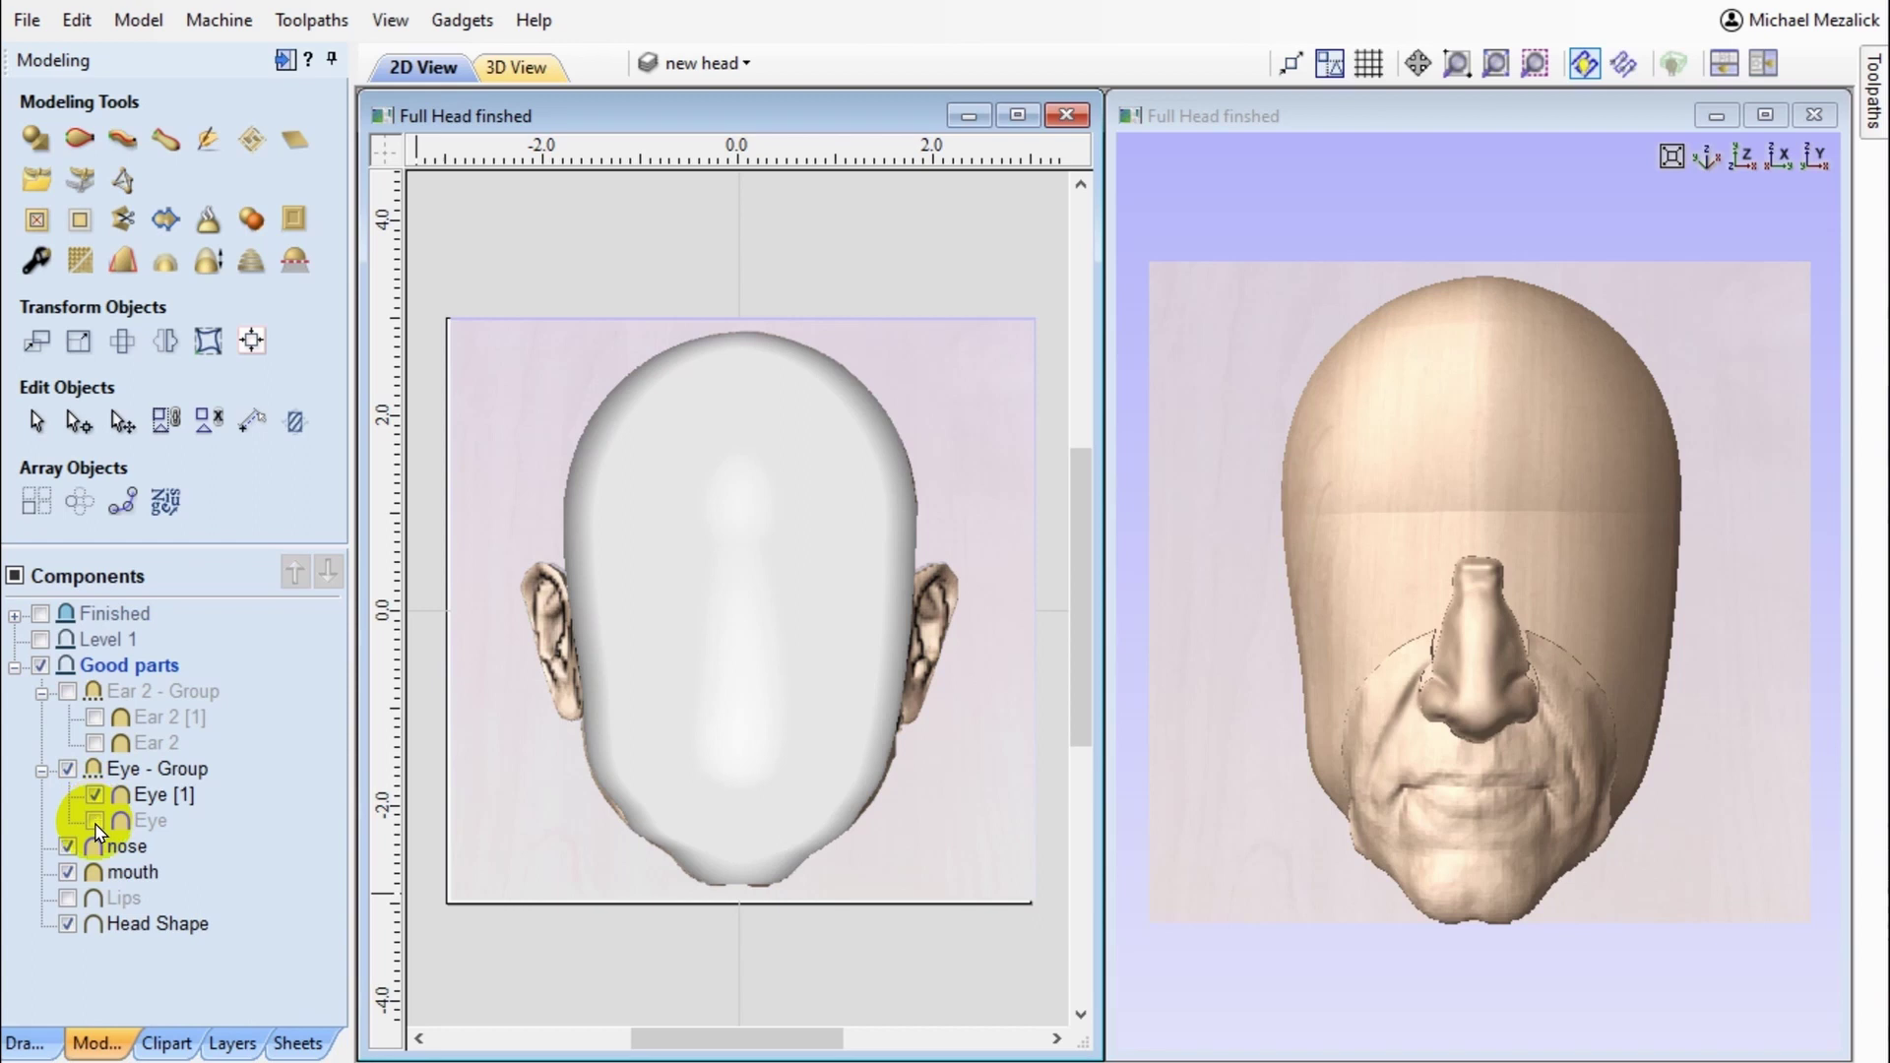
pyautogui.click(95, 821)
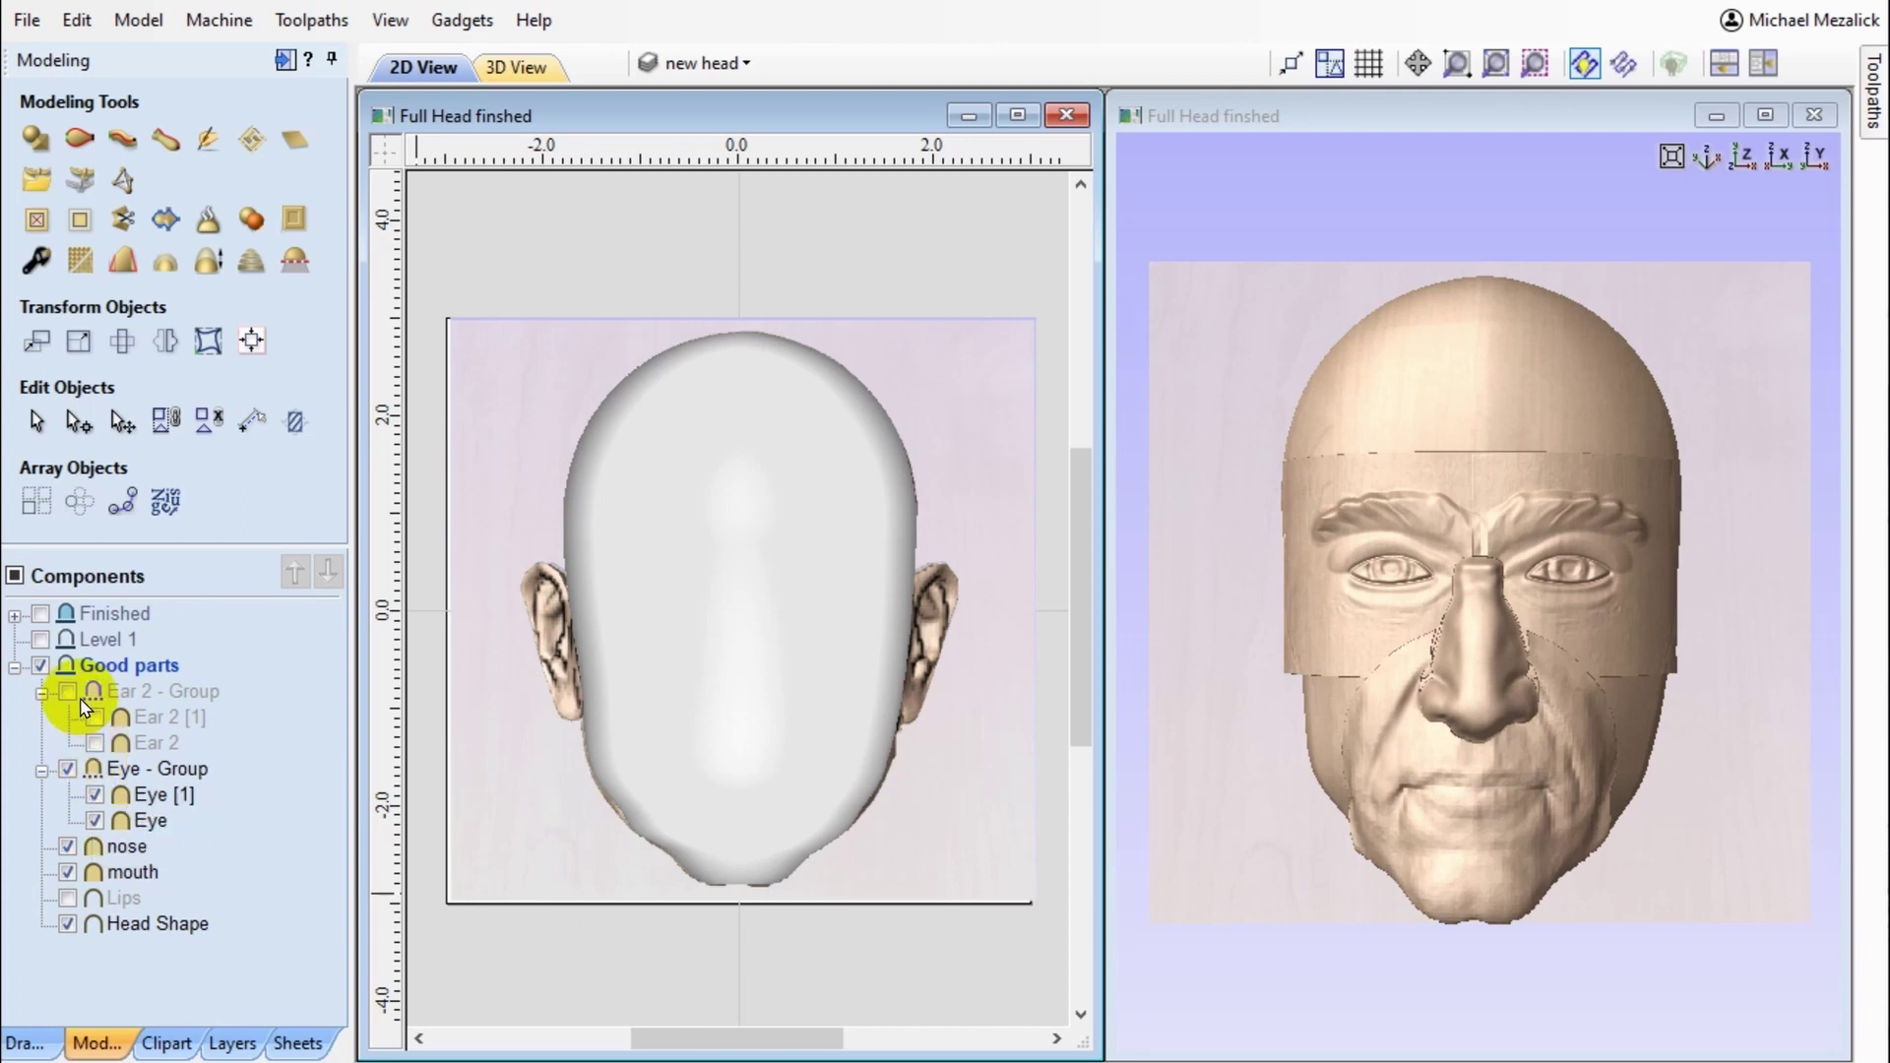
pyautogui.click(67, 692)
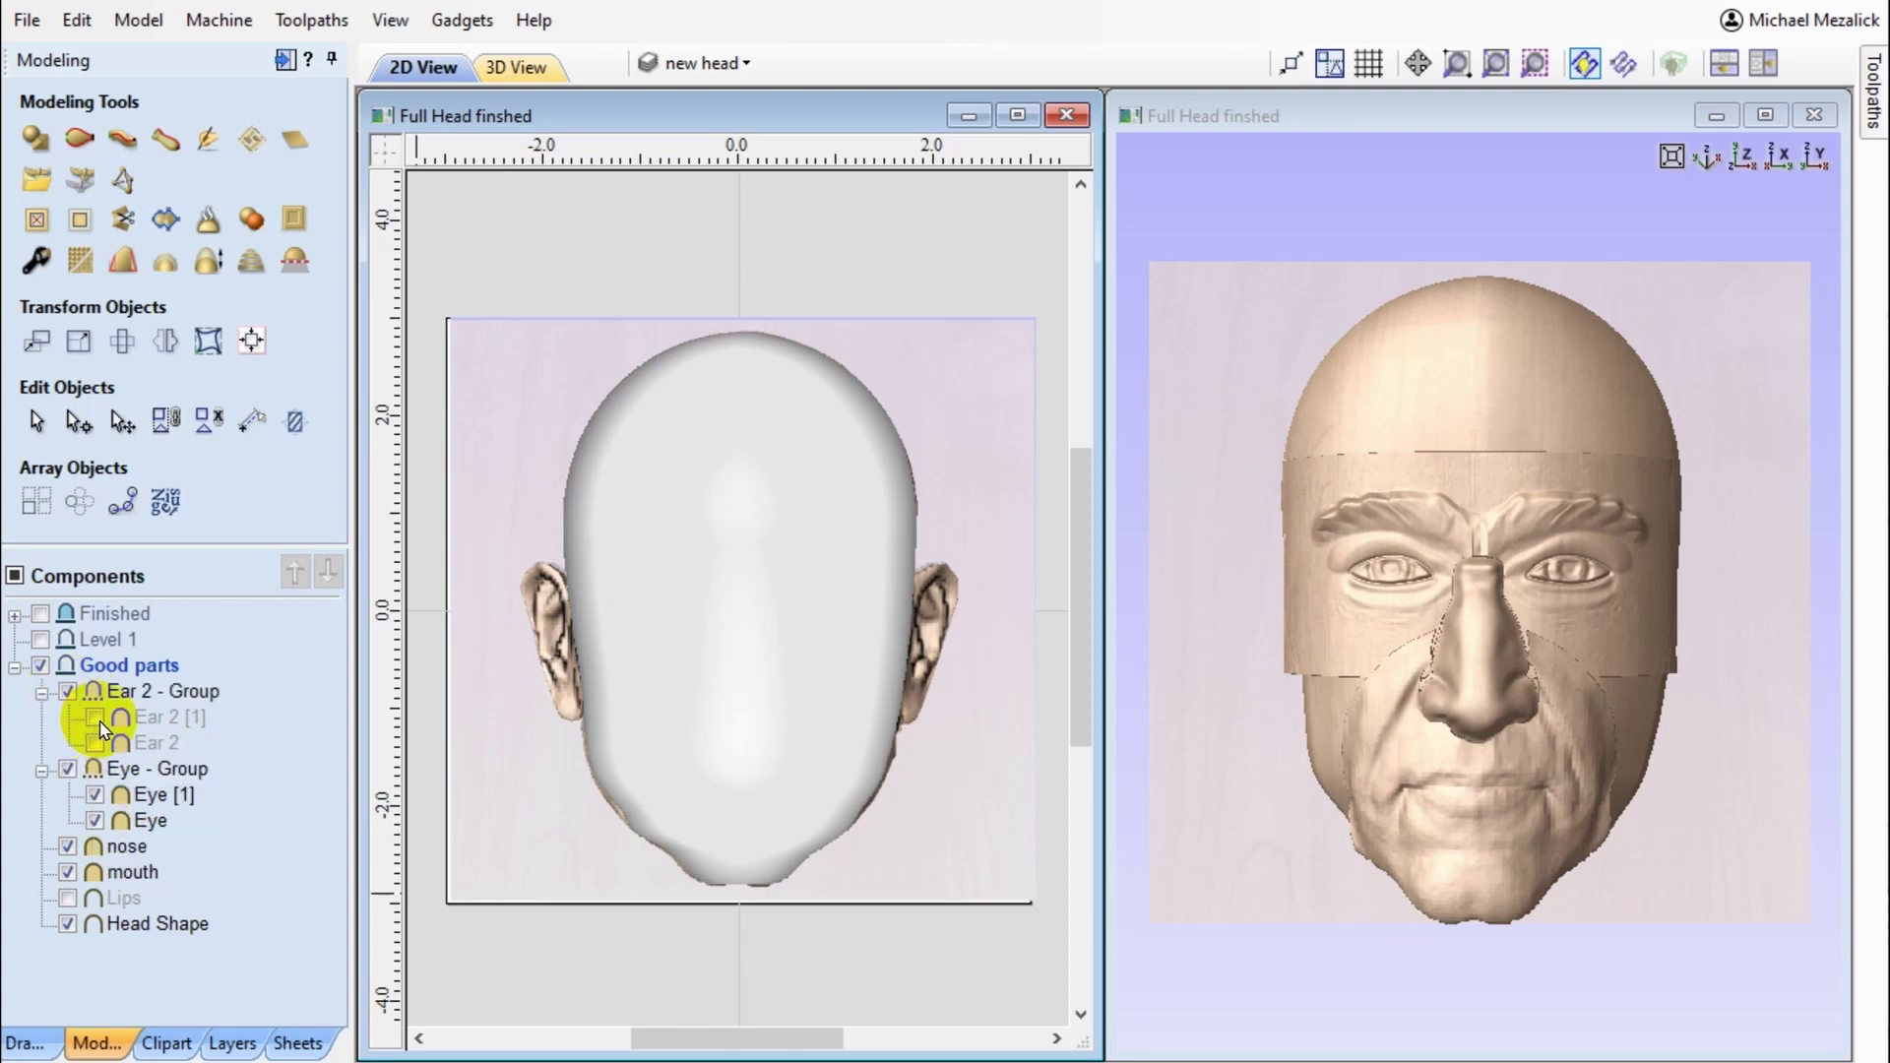
pyautogui.click(98, 718)
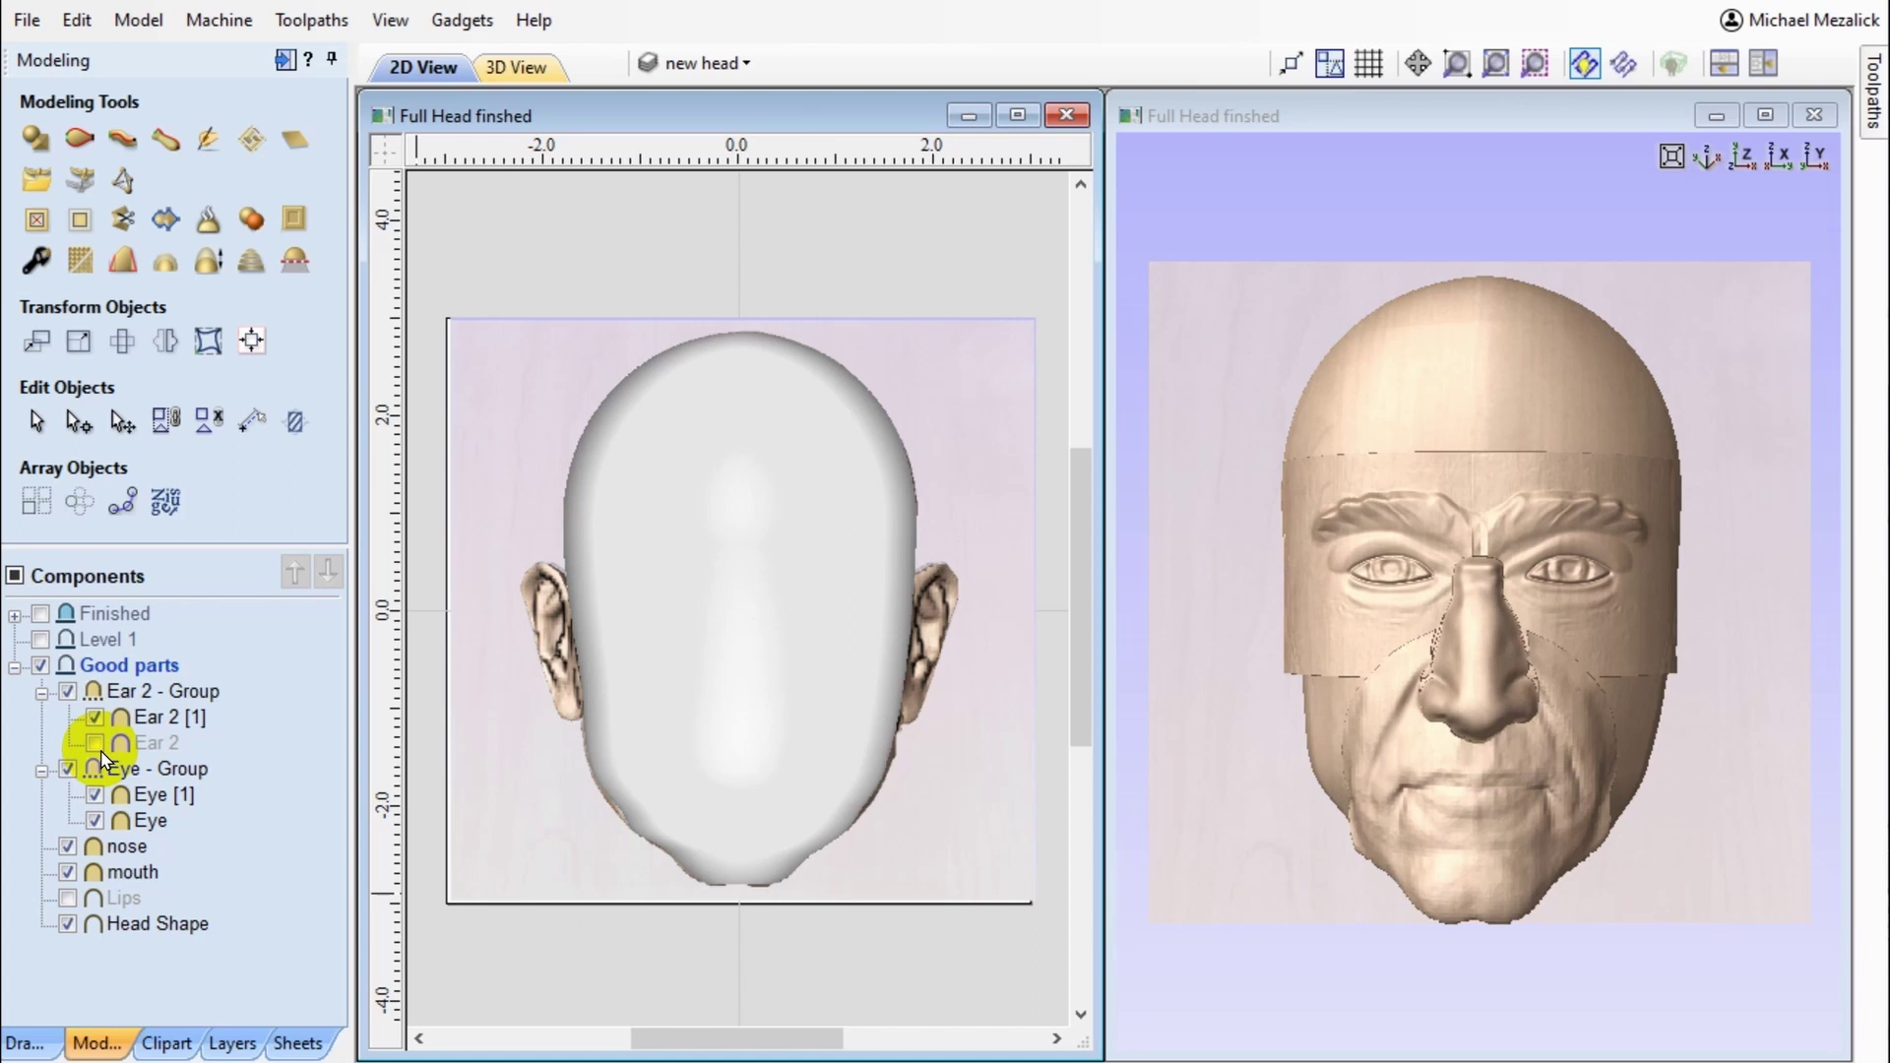
pyautogui.click(95, 748)
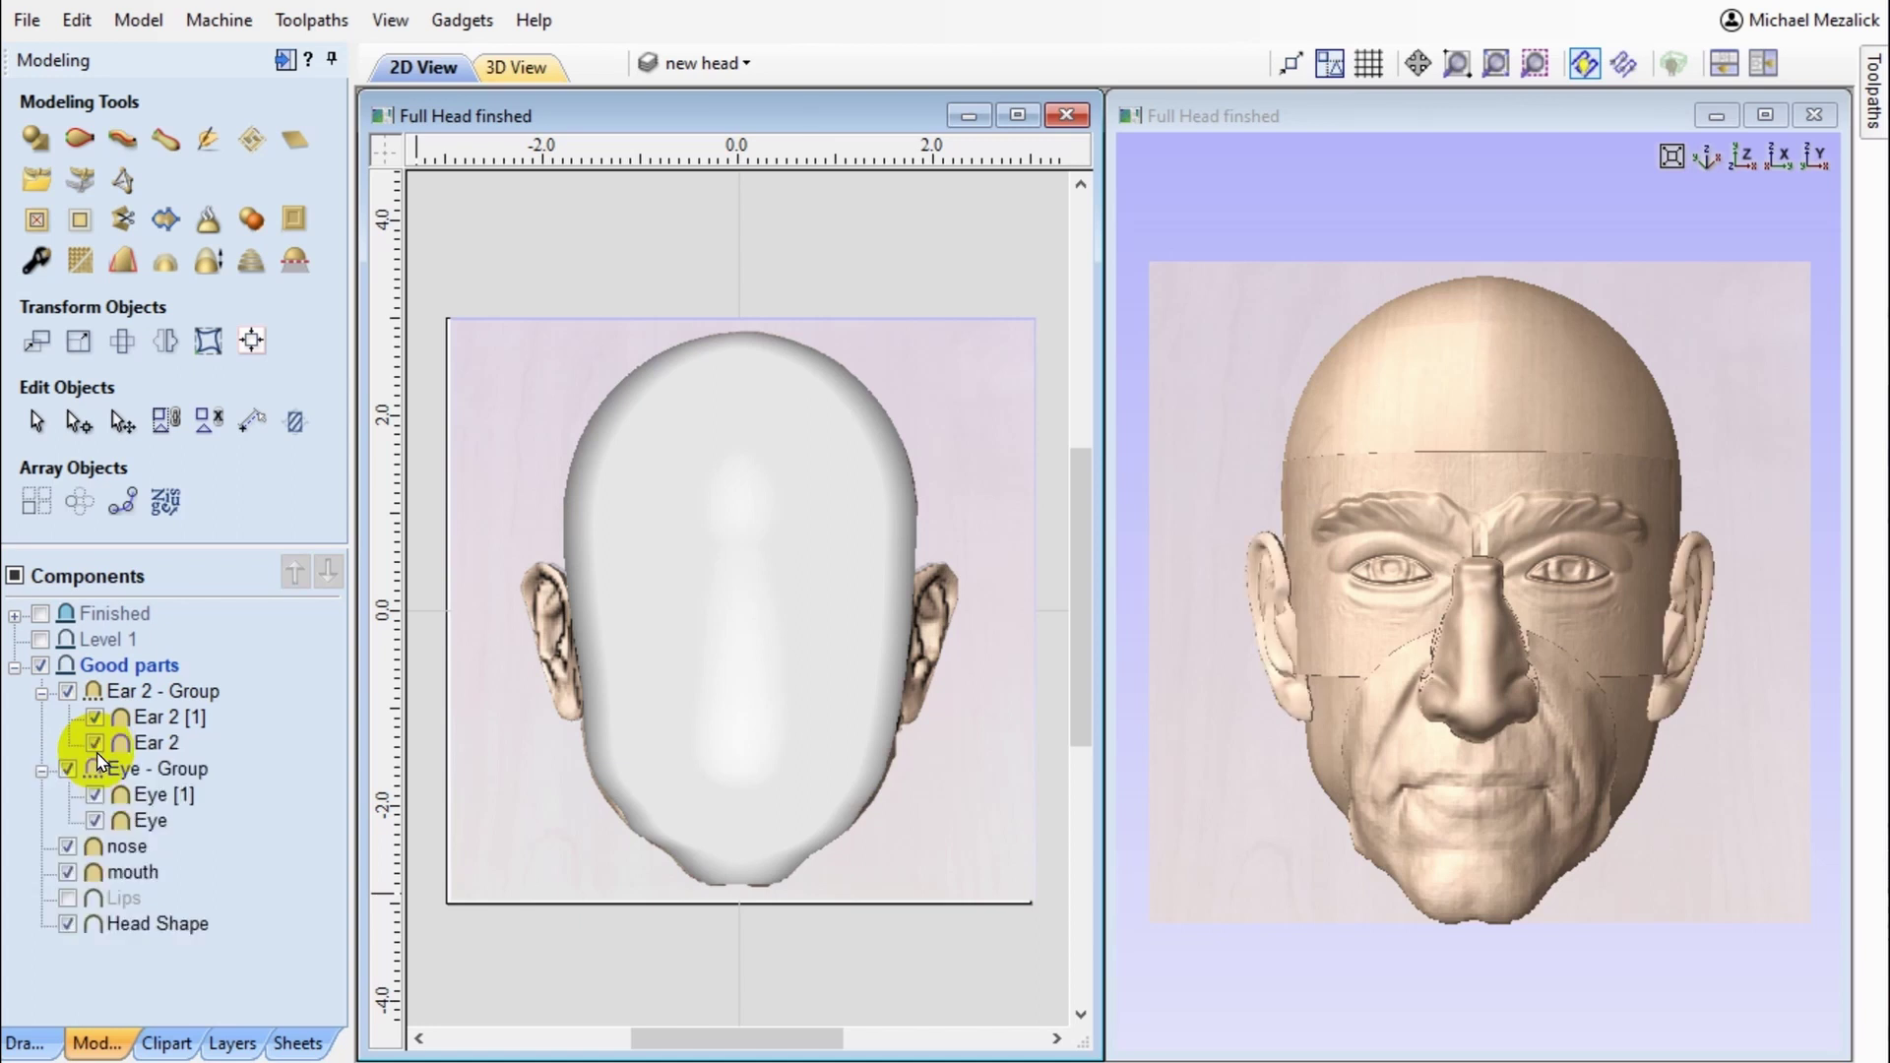
# - Merge the visible head parts into a single component in Level 1, then hide and collapse the Good parts level
pyautogui.moveTo(1202, 810); pyautogui.dragTo(1536, 799)
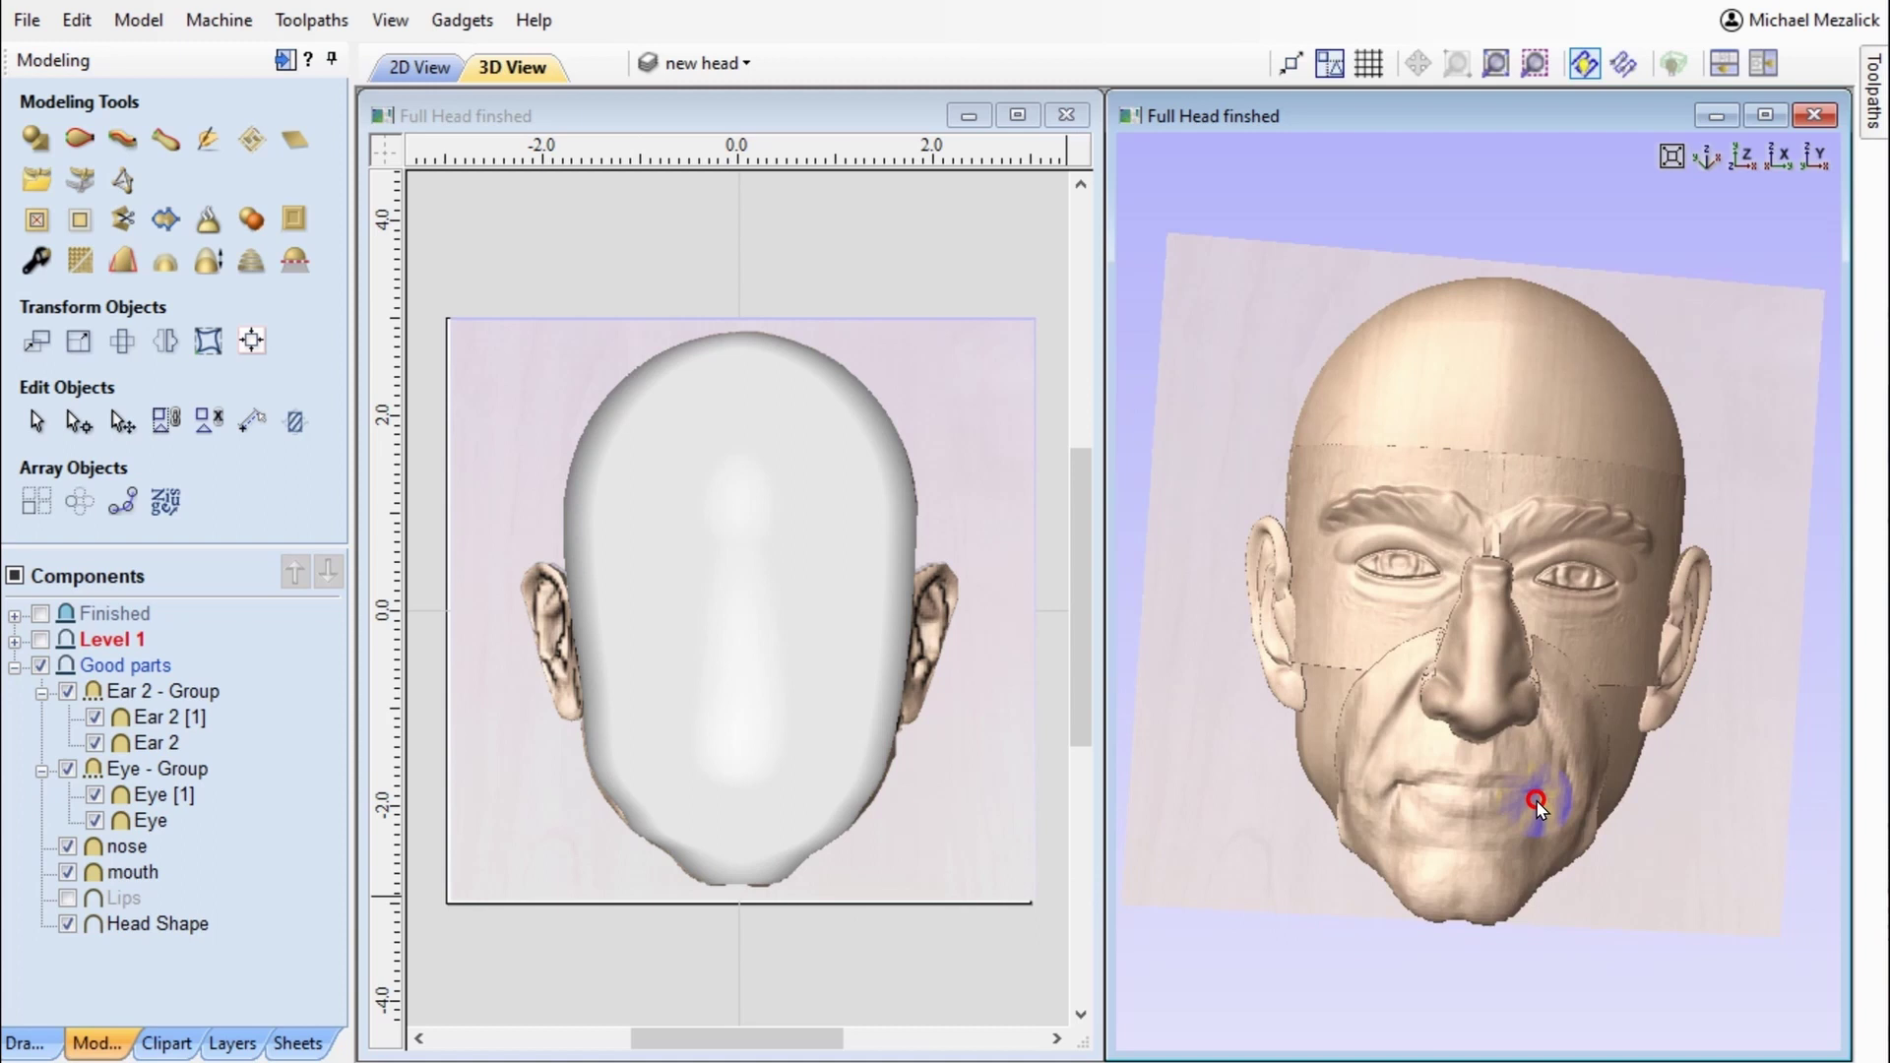
pyautogui.click(1742, 156)
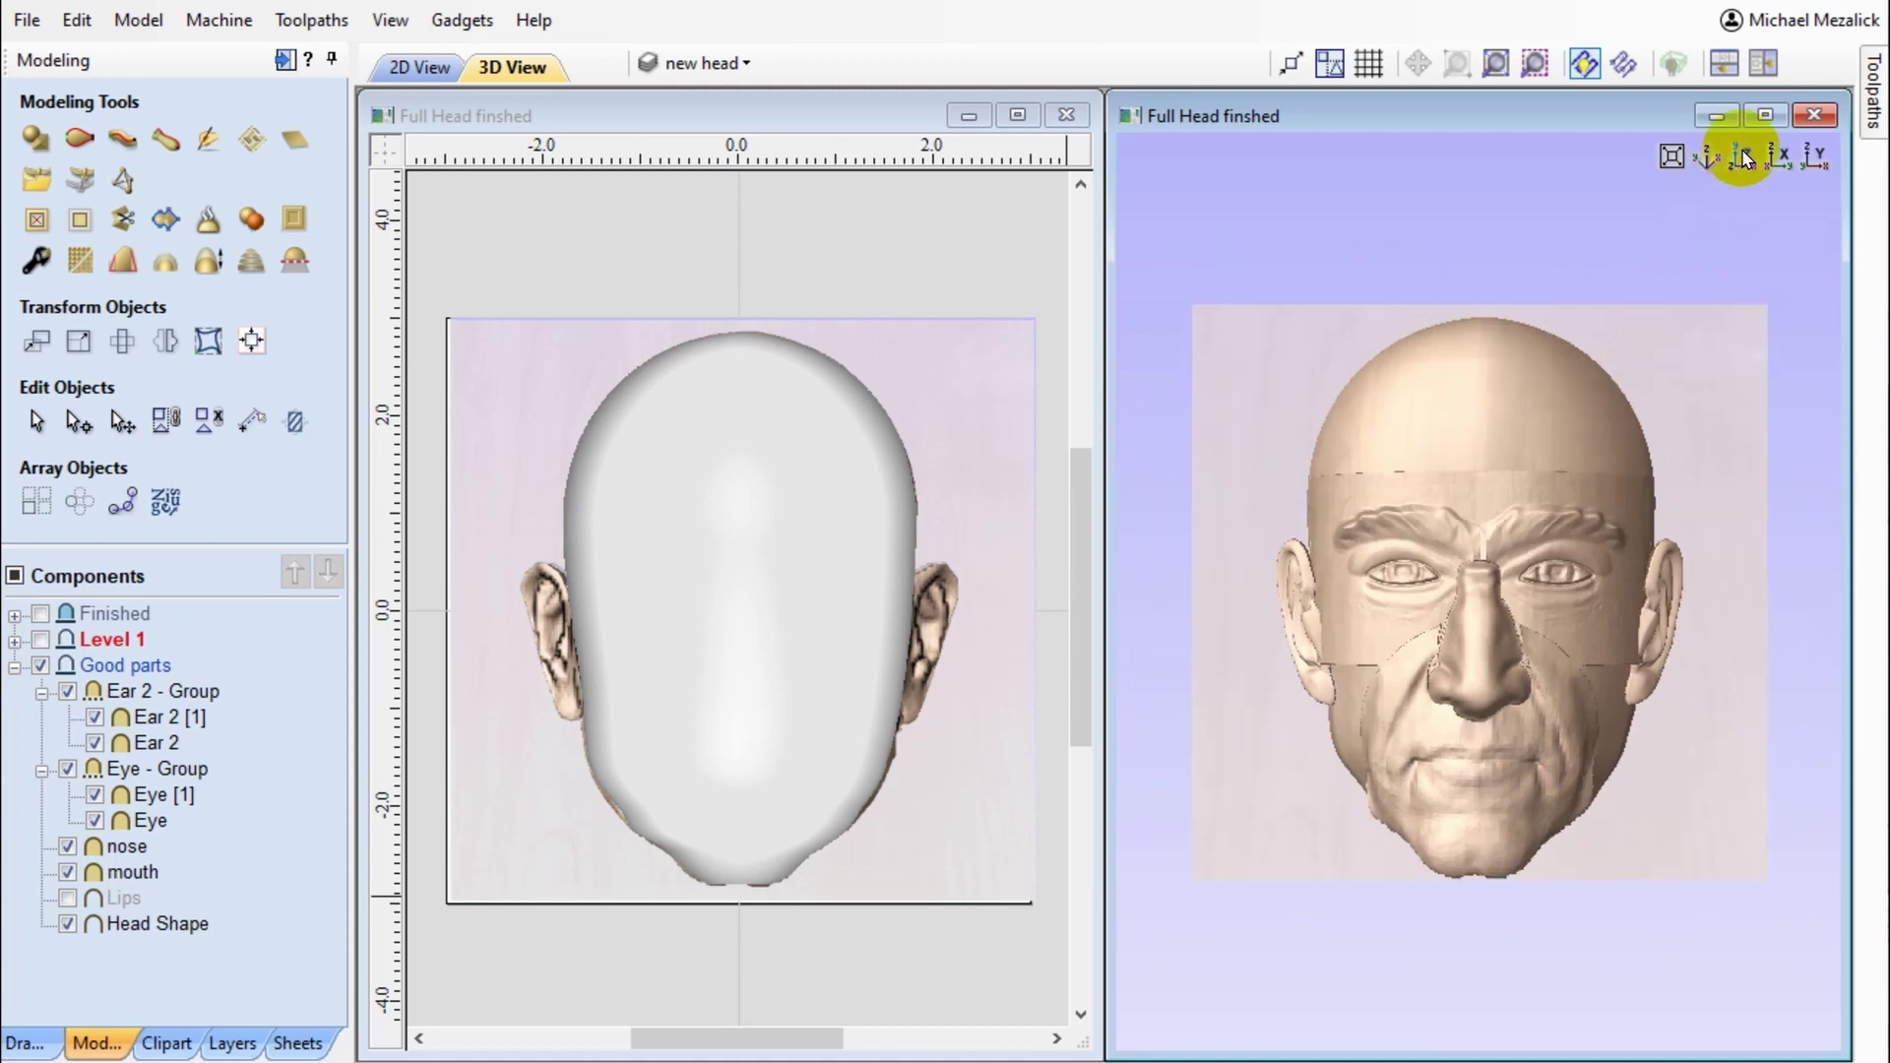
pyautogui.click(99, 640)
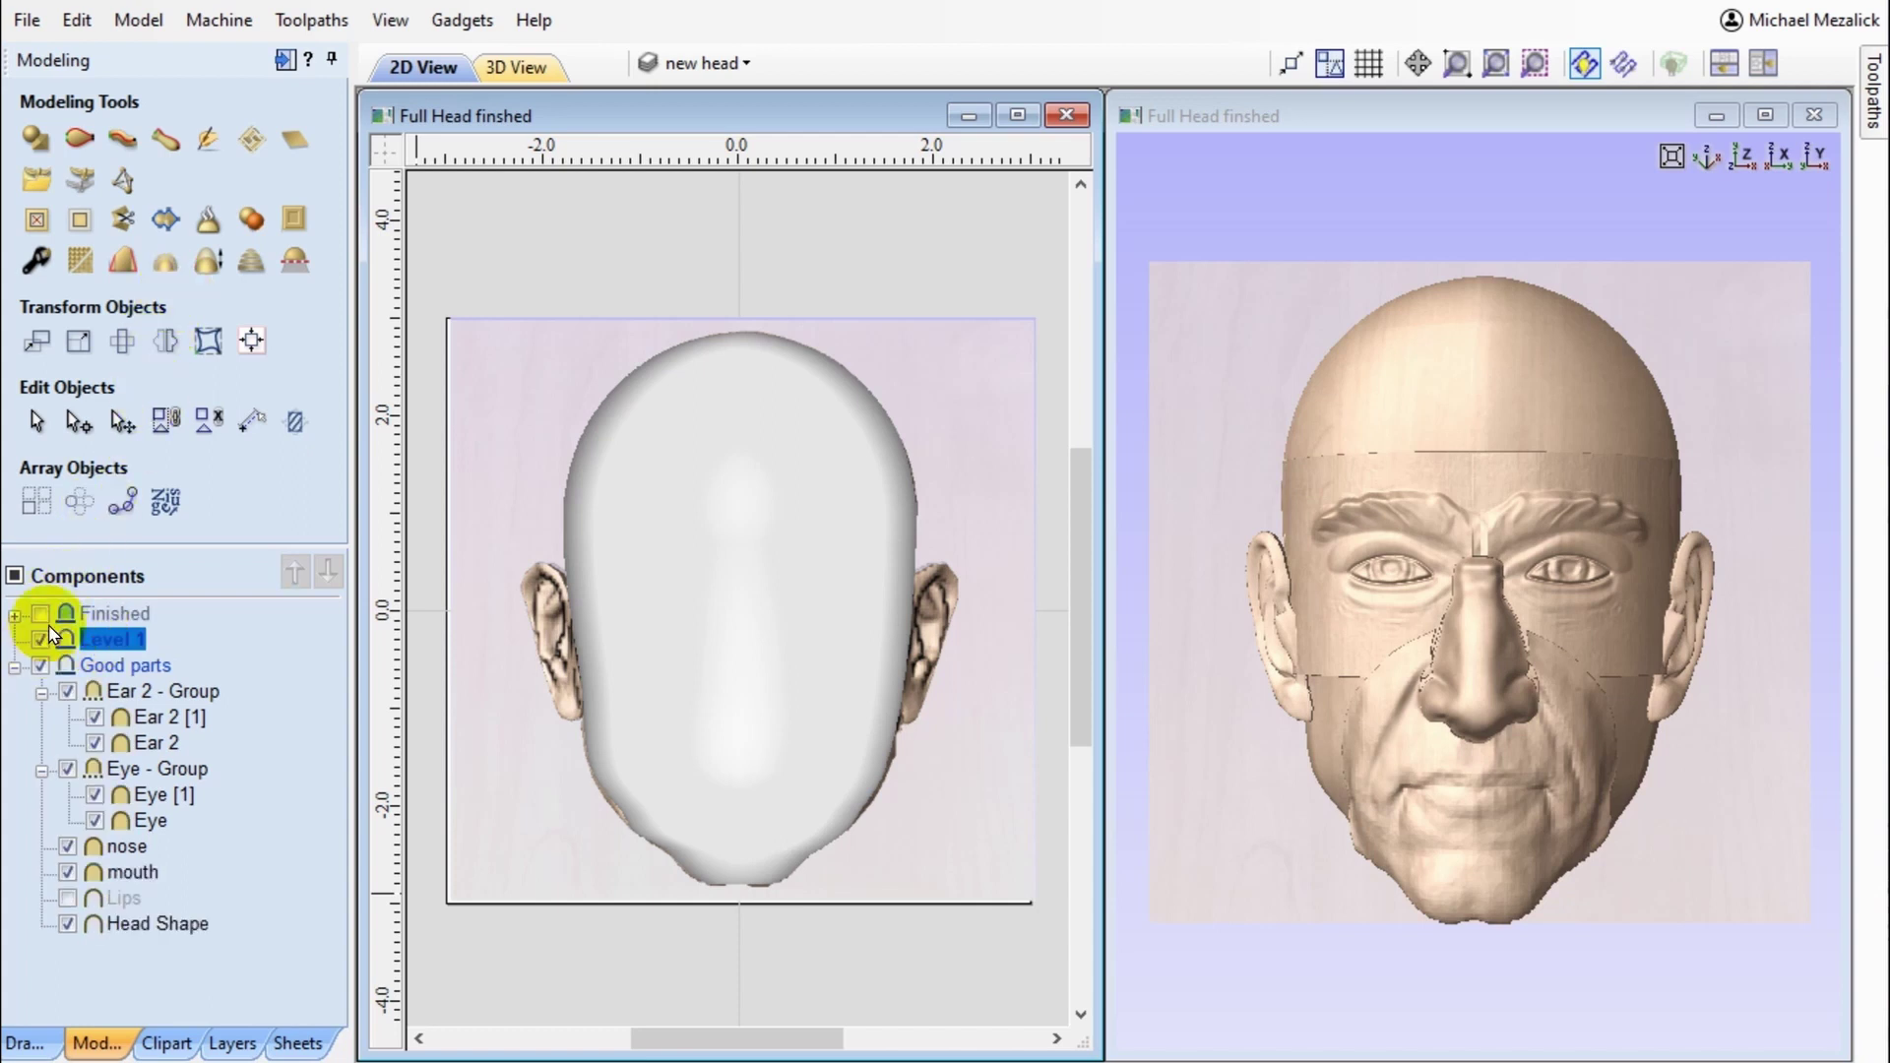
pyautogui.click(253, 223)
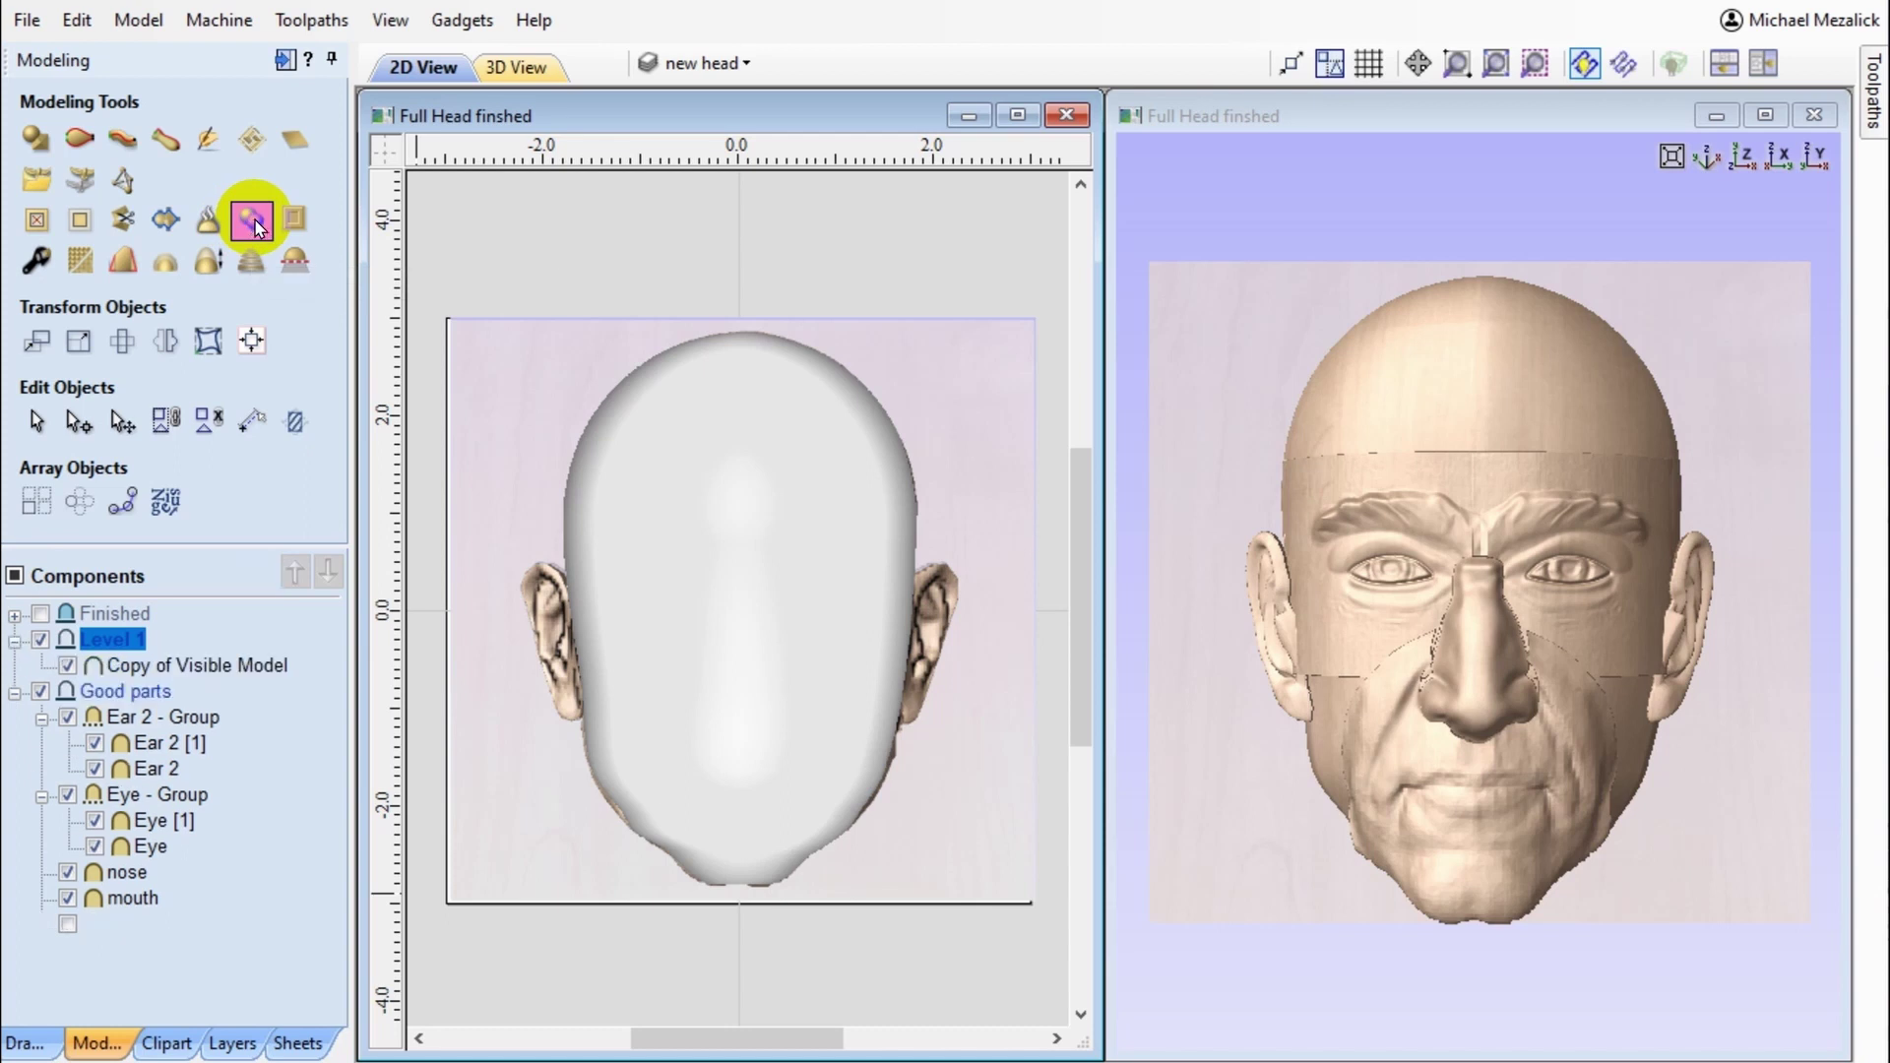
pyautogui.click(36, 693)
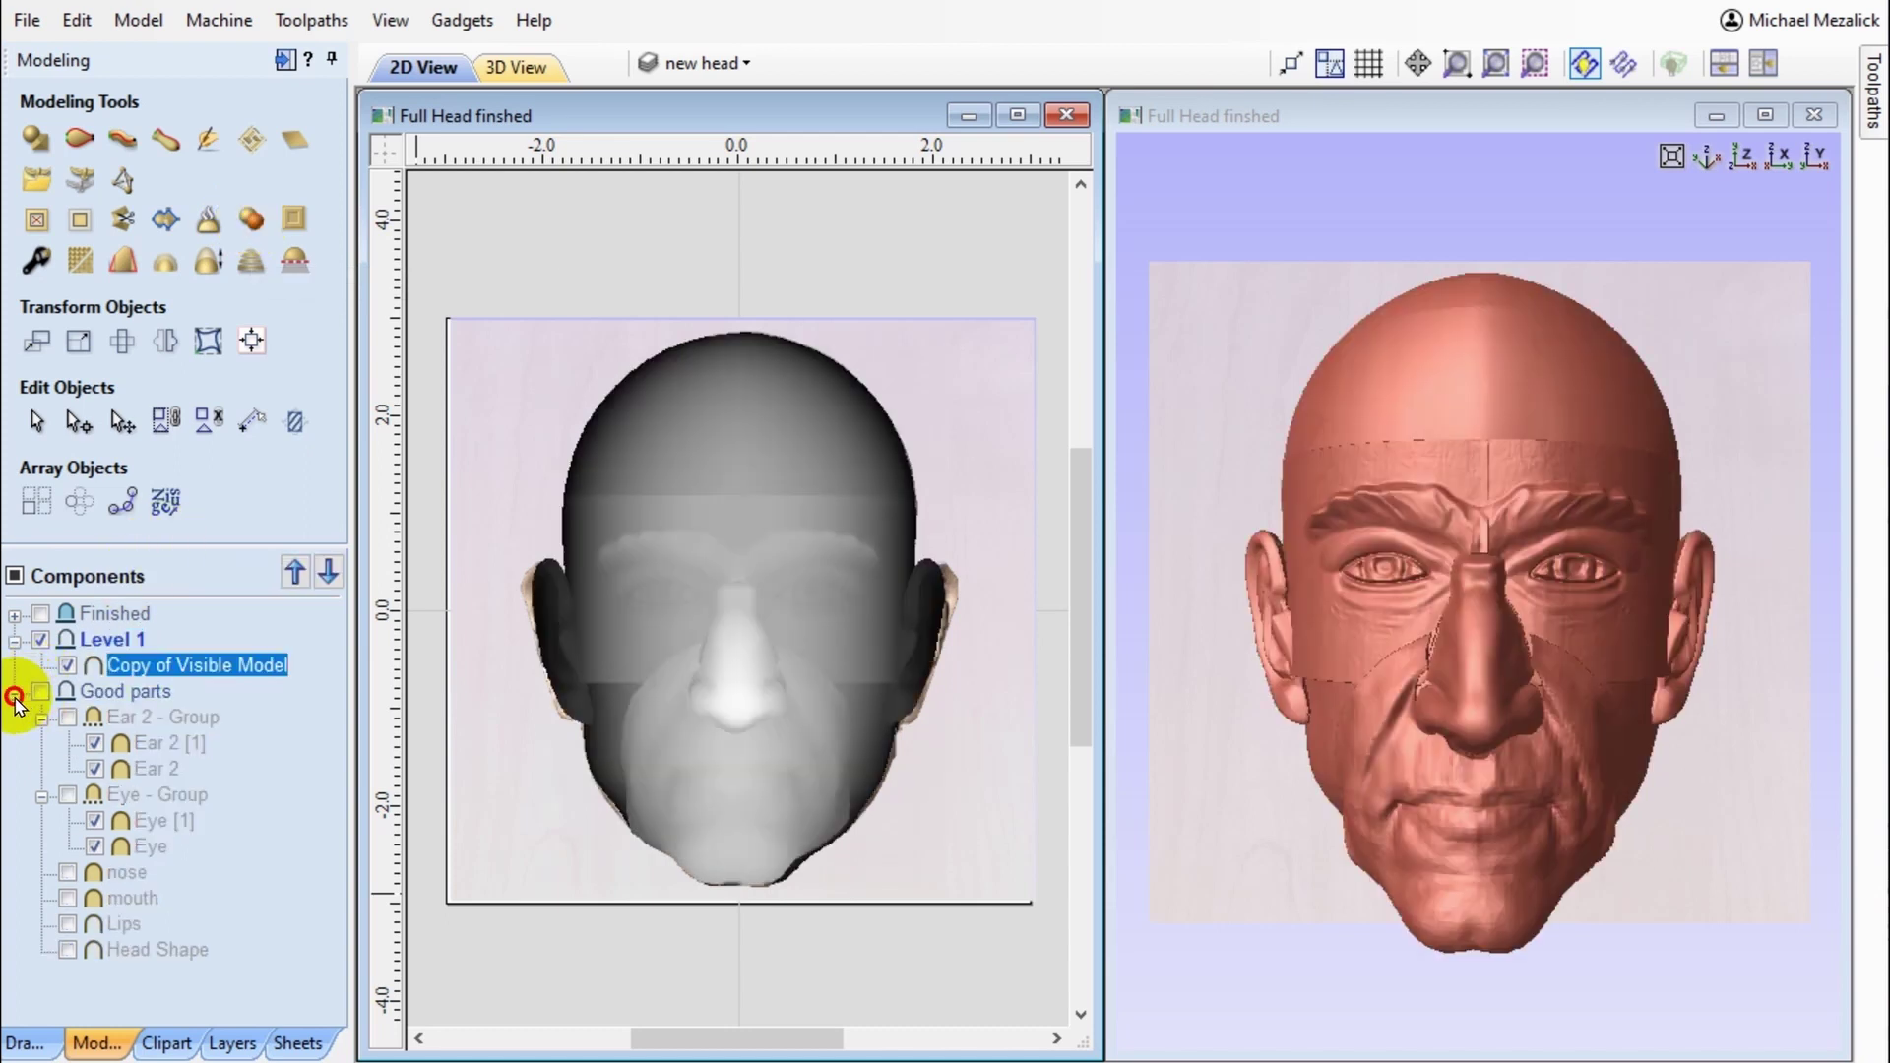
pyautogui.click(14, 696)
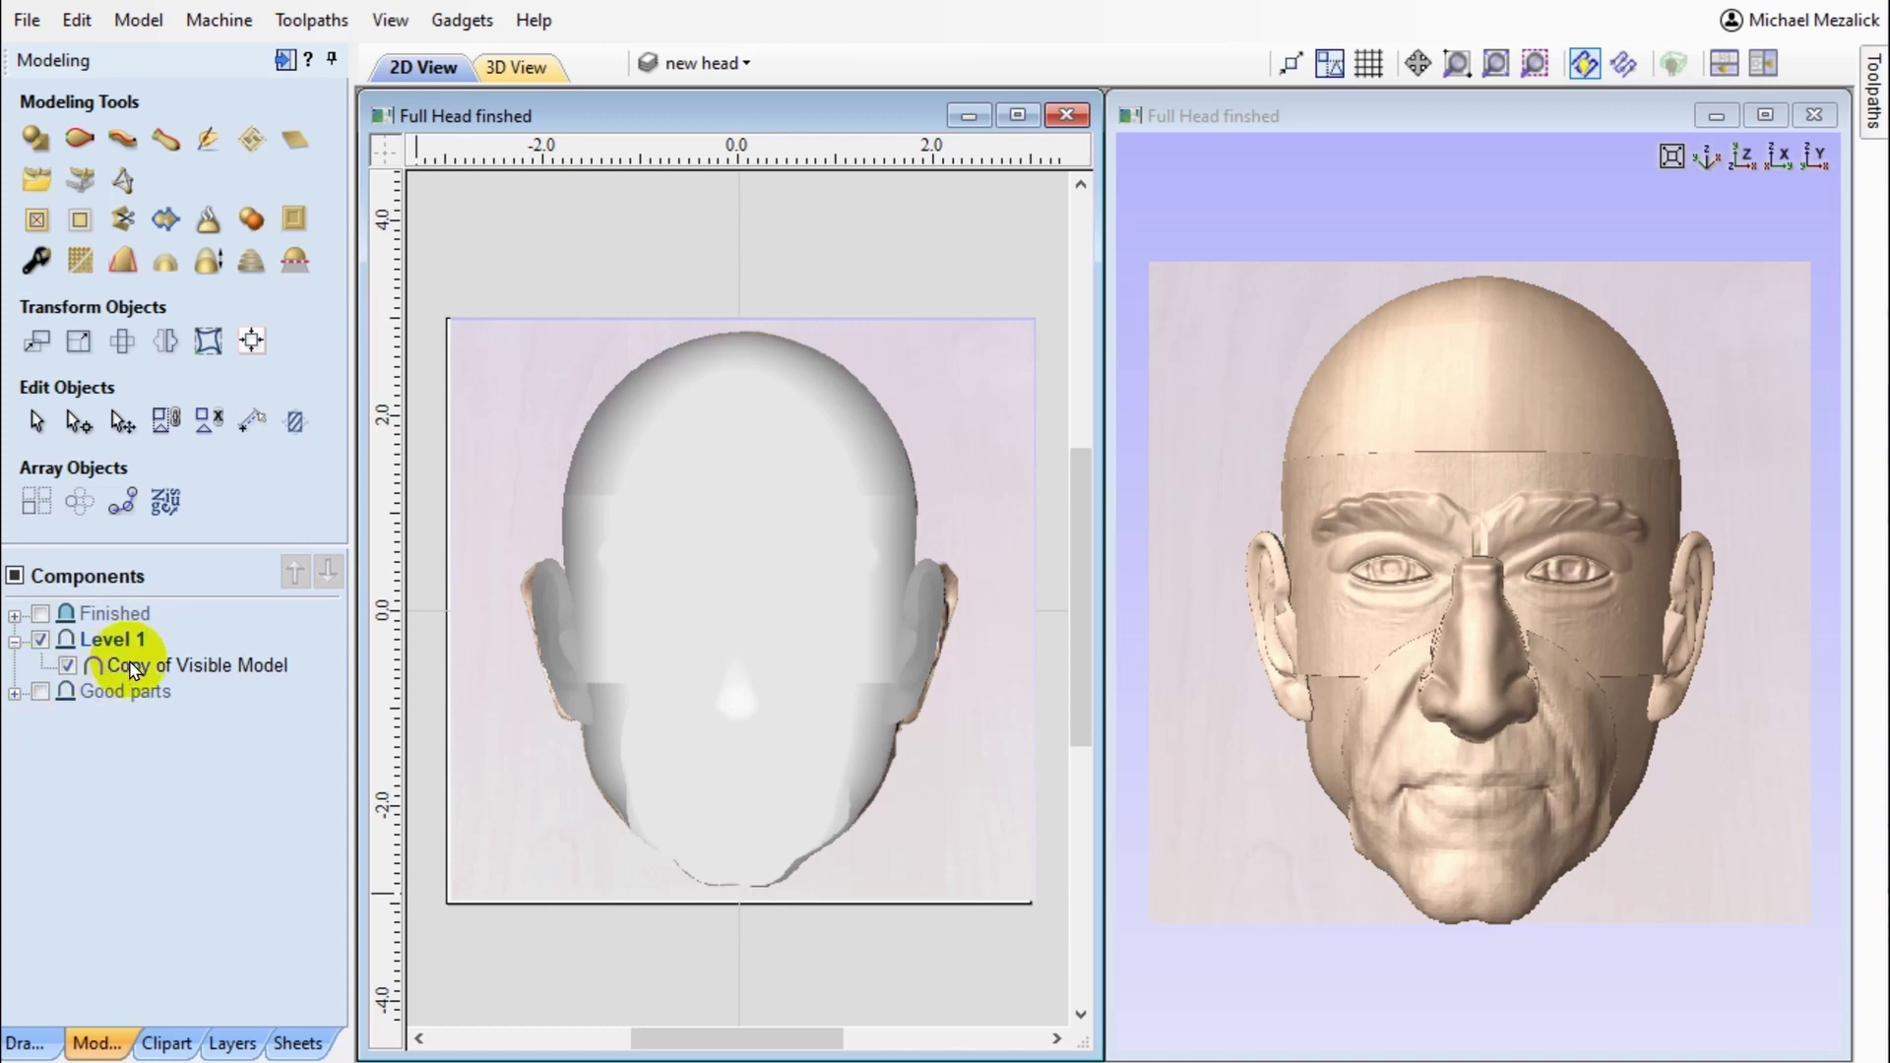
# - Start sculpting Copy of Visible Model with Preserve Transparency off, and smooth the forehead seam in Normal mode
pyautogui.click(135, 667)
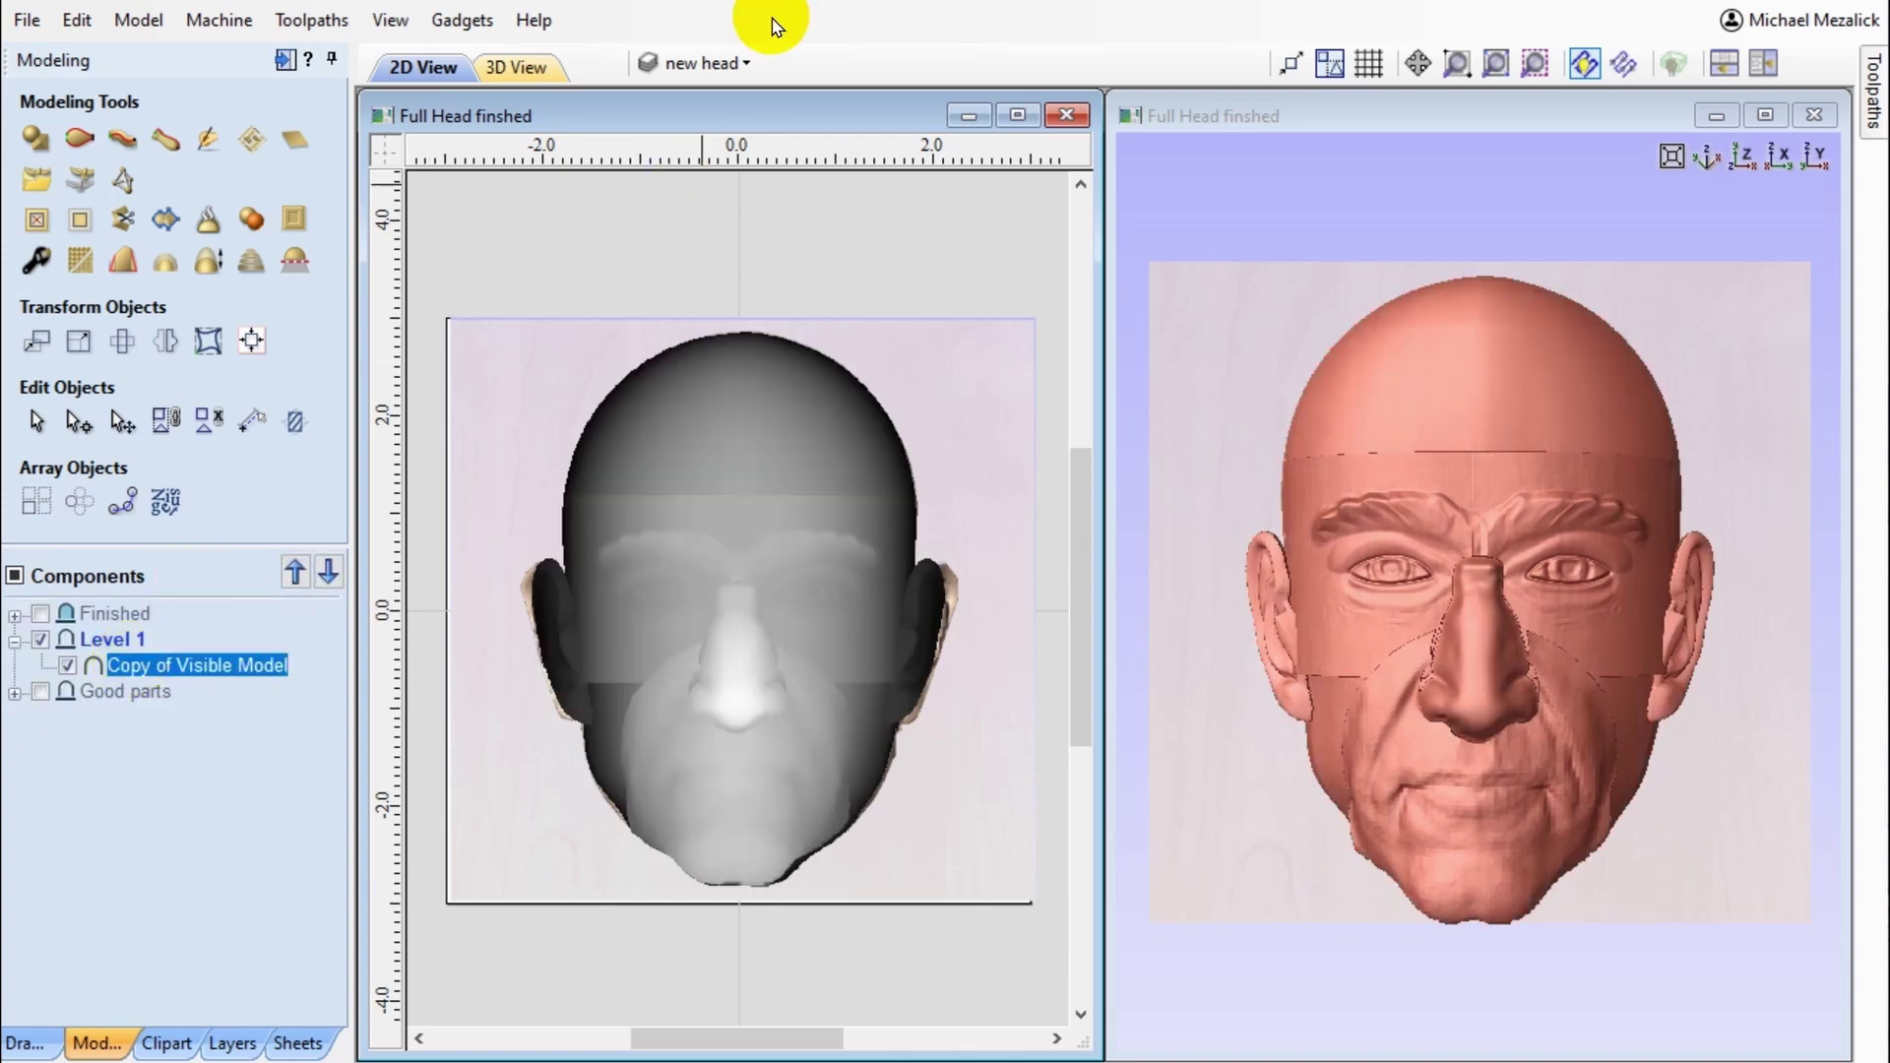
pyautogui.click(209, 139)
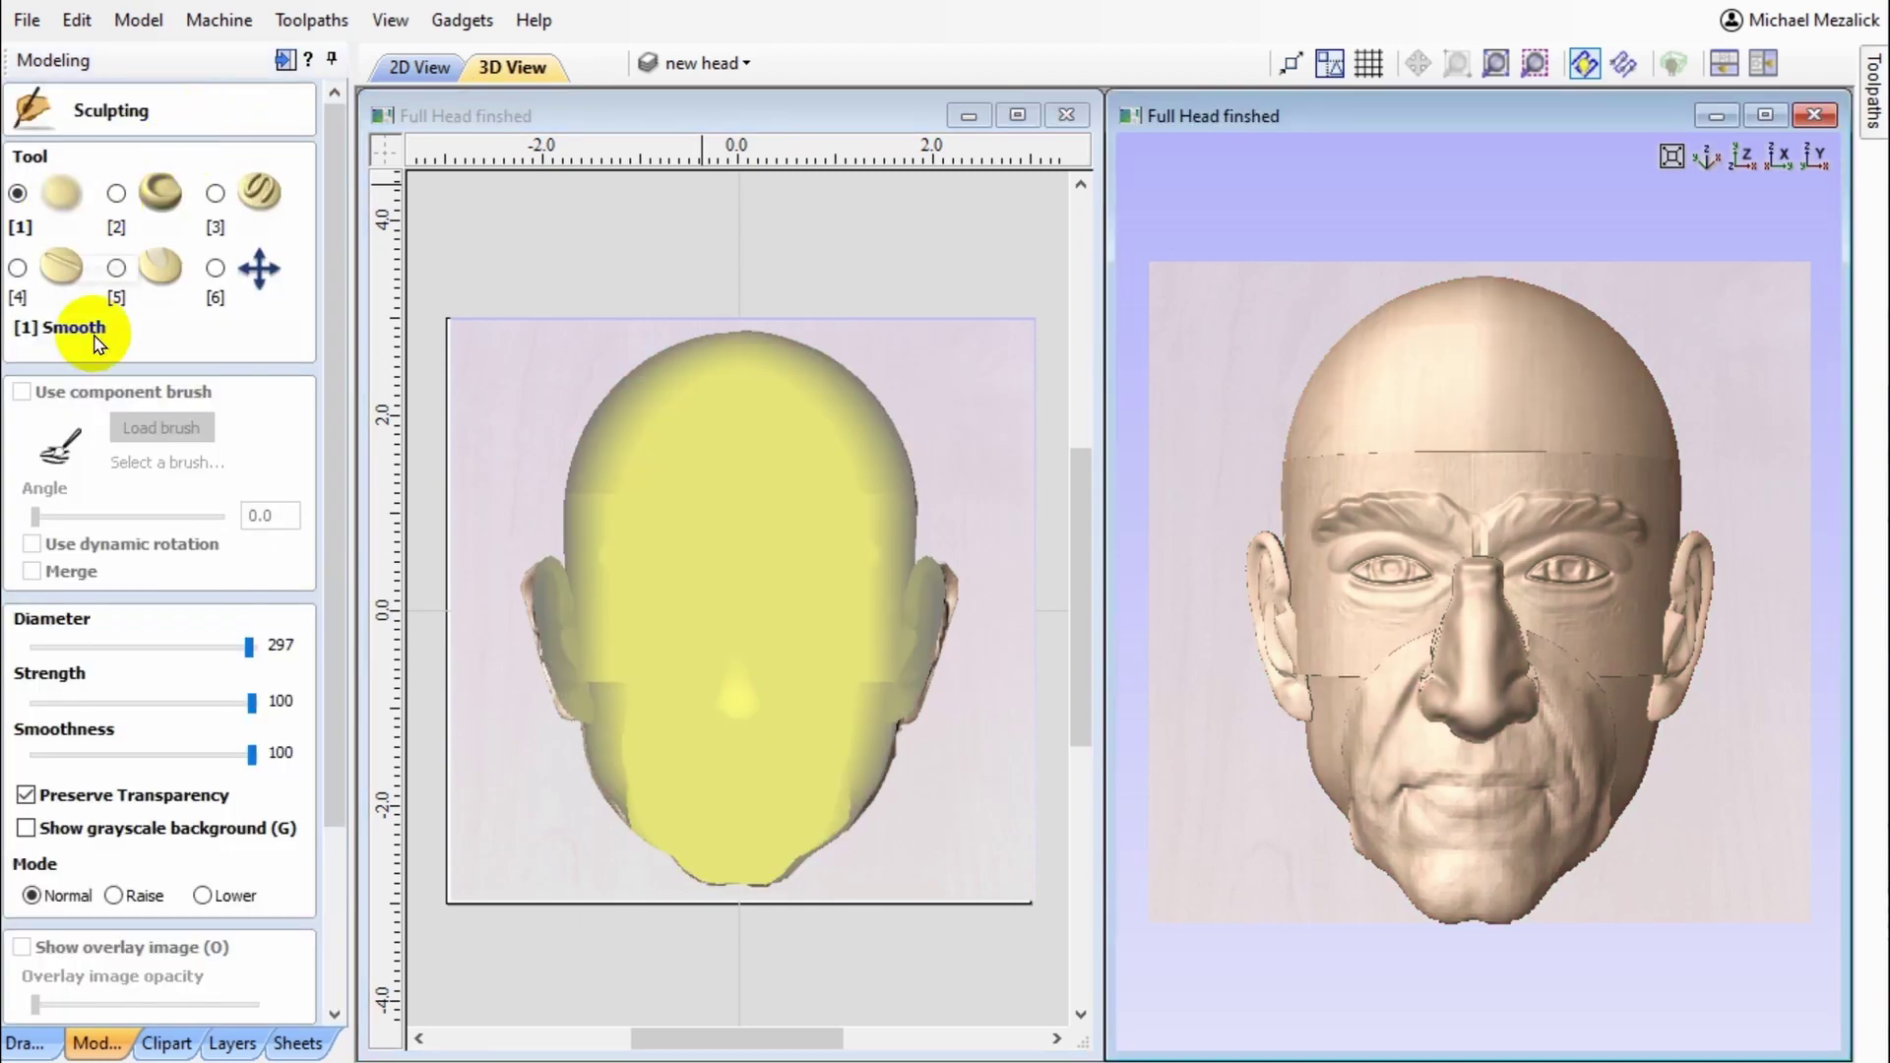
pyautogui.click(28, 795)
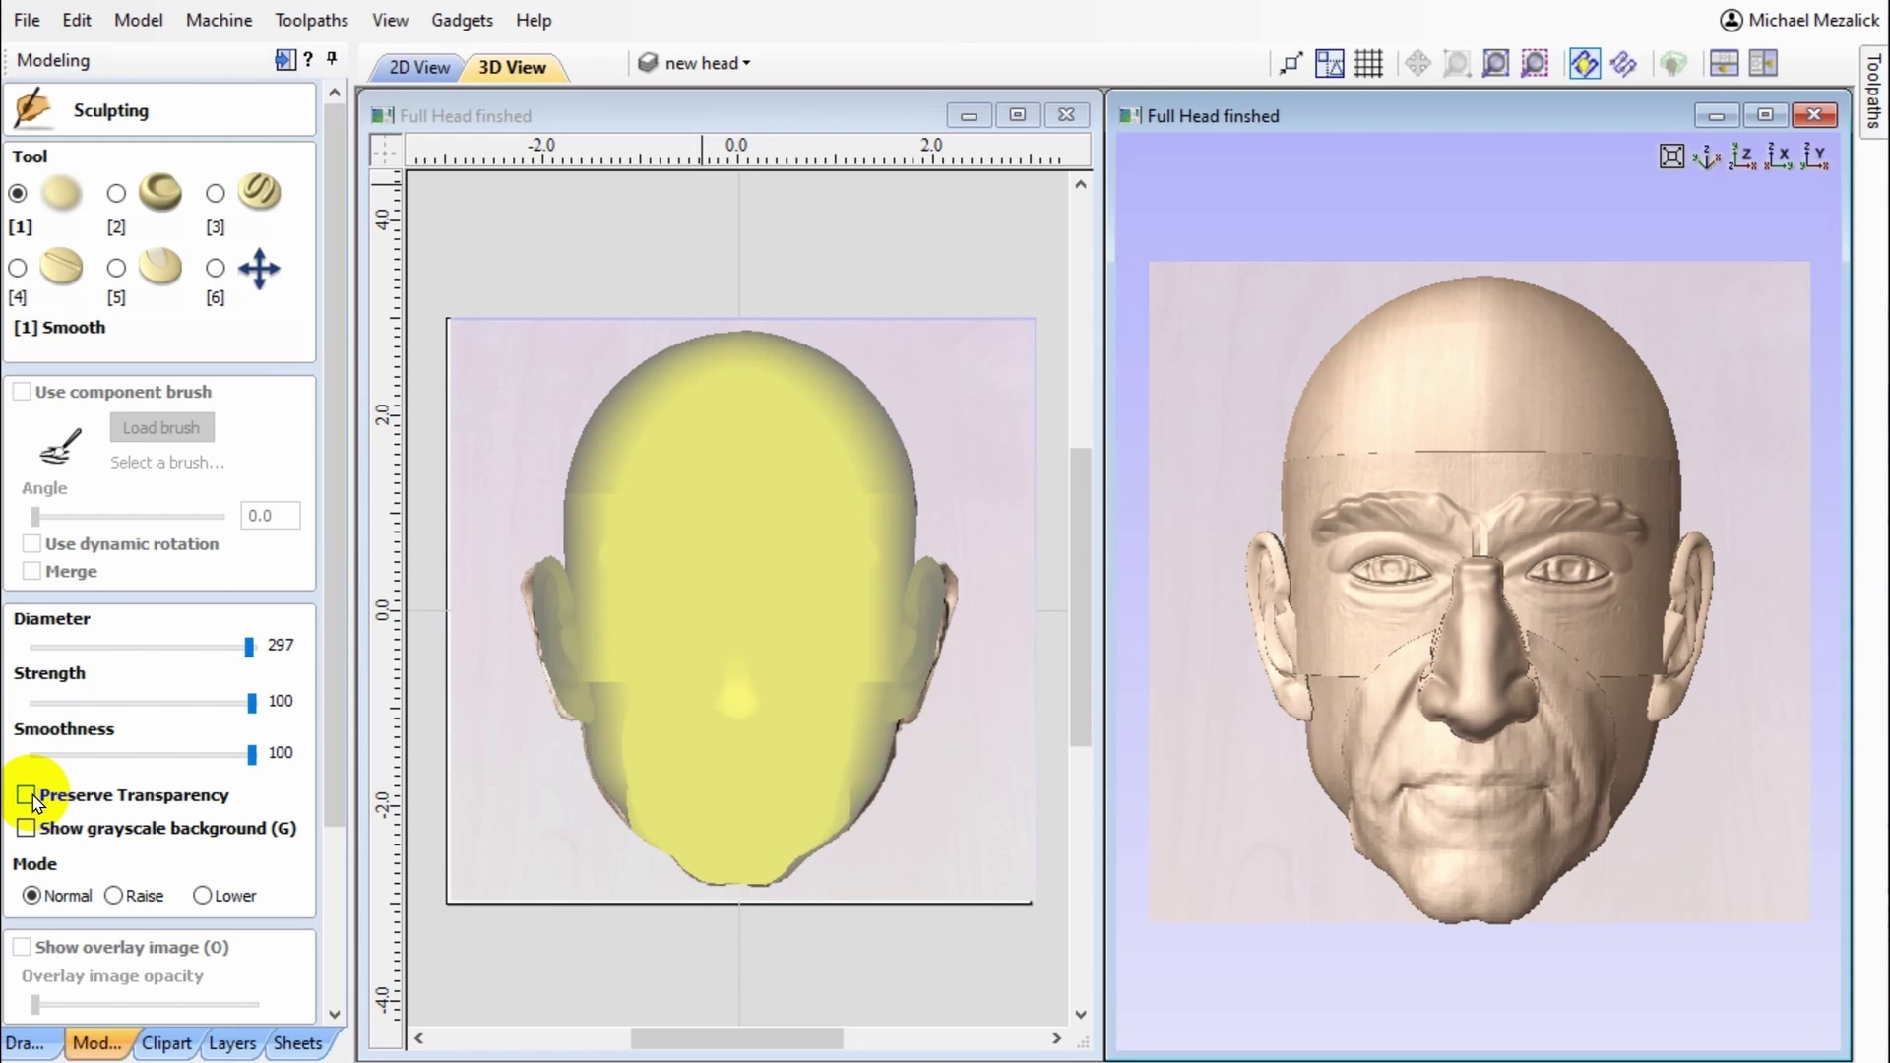
pyautogui.moveTo(1421, 443)
pyautogui.mouseDown()
pyautogui.moveTo(1498, 442)
pyautogui.moveTo(1417, 446)
pyautogui.moveTo(1537, 447)
pyautogui.moveTo(1338, 450)
pyautogui.moveTo(1640, 446)
pyautogui.moveTo(1359, 434)
pyautogui.mouseUp()
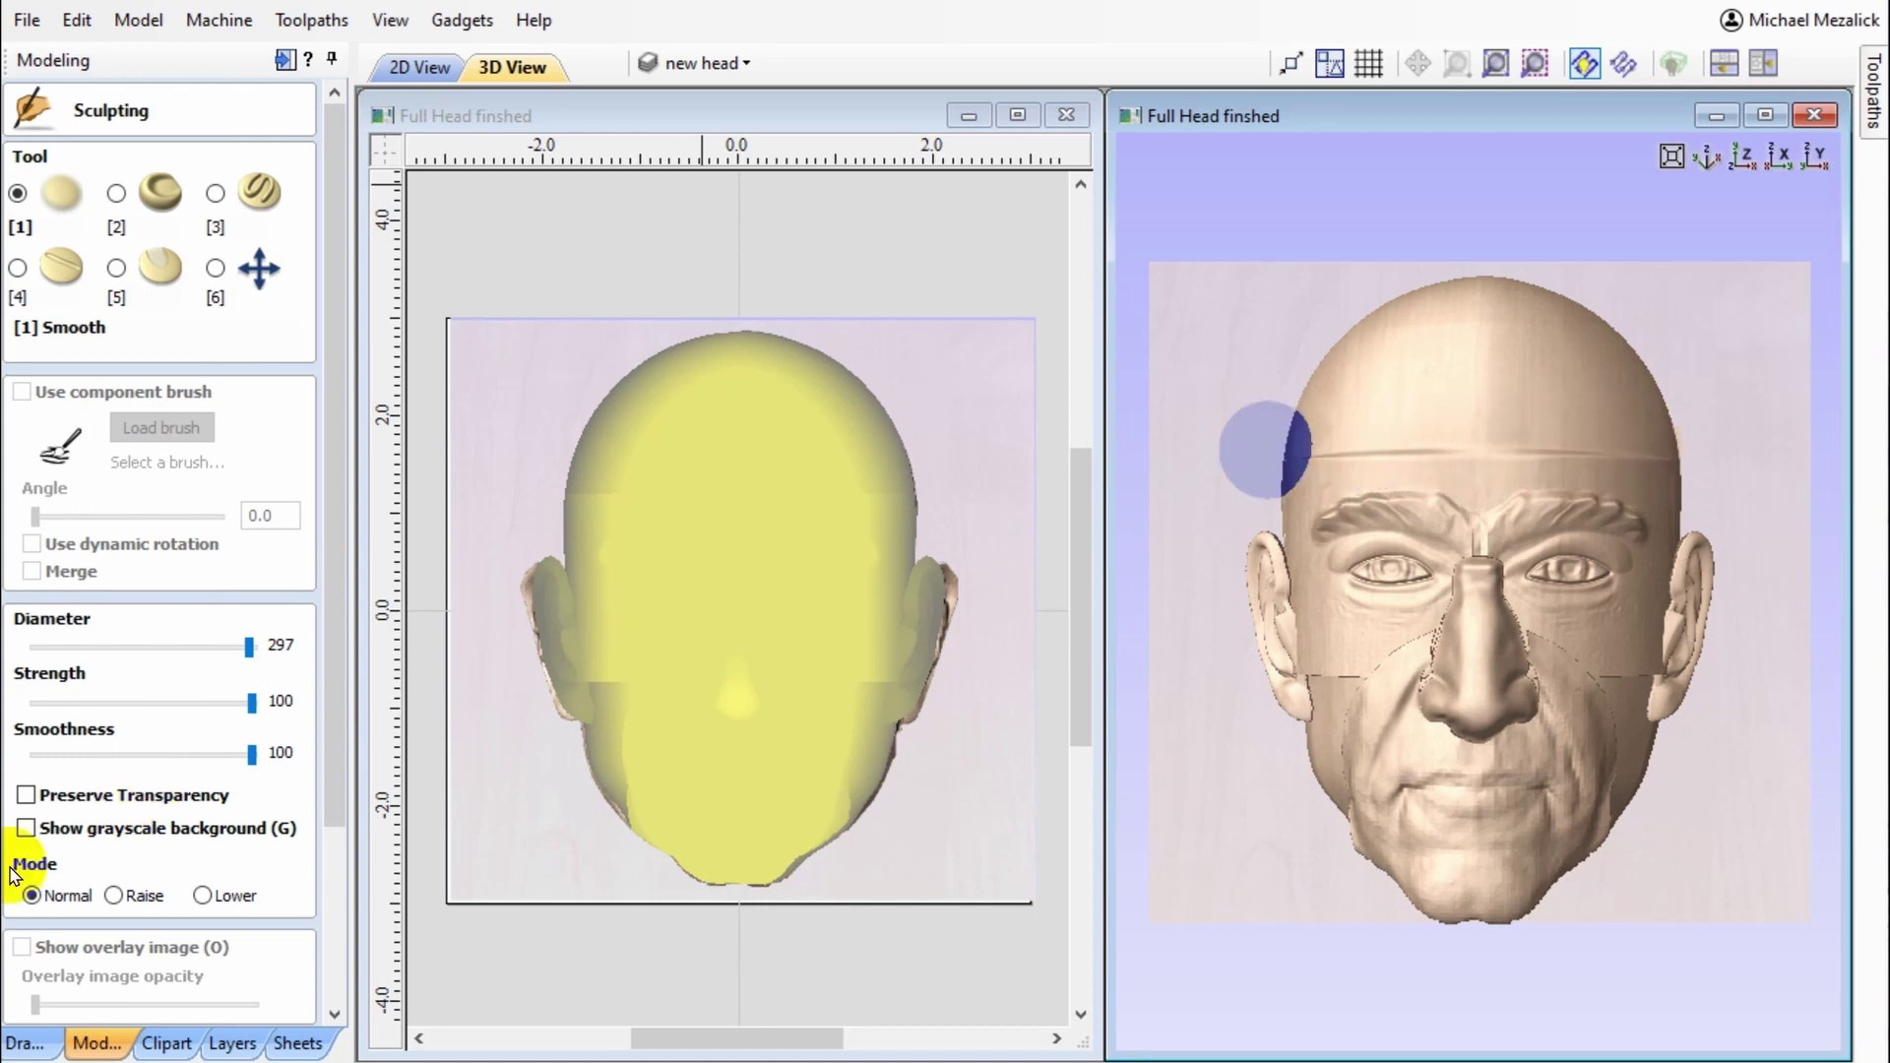
# - Continue smoothing across the forehead seam in Lower mode, reducing the brush diameter to 129 for finer strokes
pyautogui.click(202, 896)
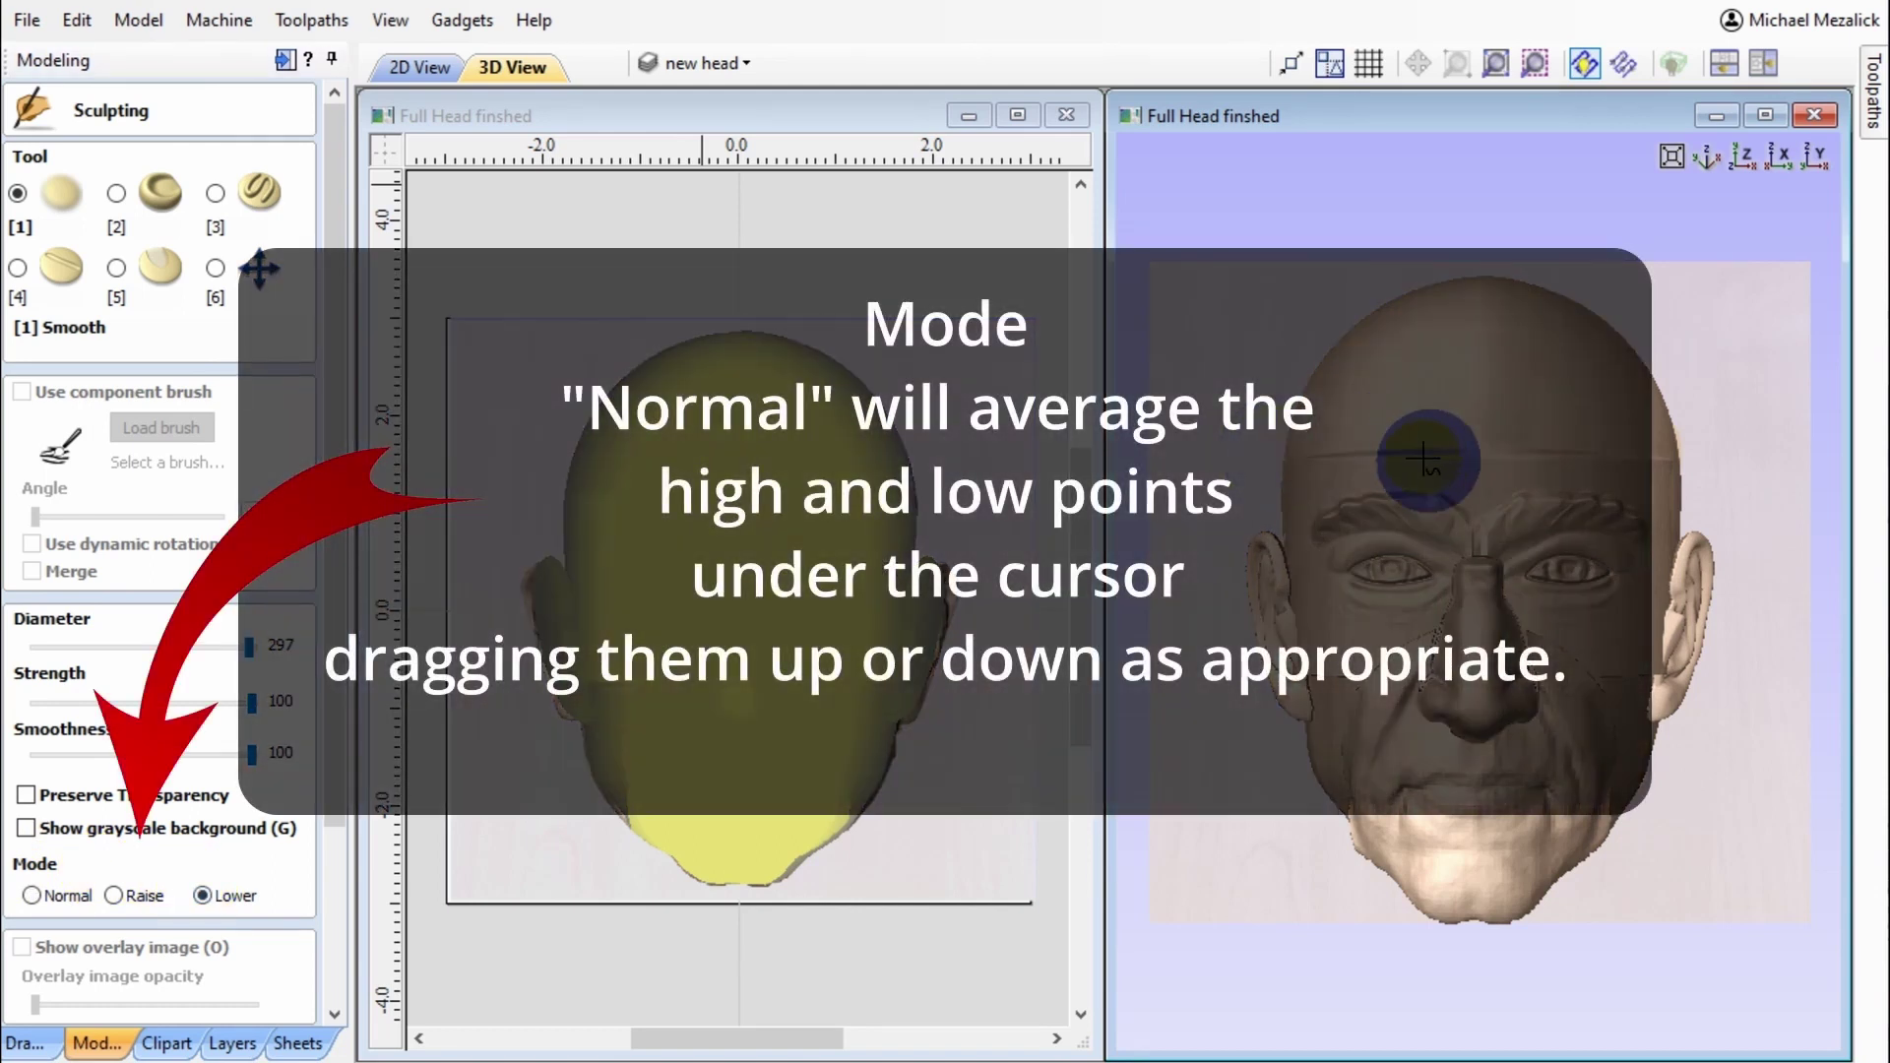
pyautogui.moveTo(1446, 443)
pyautogui.mouseDown()
pyautogui.moveTo(1378, 449)
pyautogui.moveTo(1471, 449)
pyautogui.moveTo(1347, 450)
pyautogui.moveTo(1485, 448)
pyautogui.mouseUp()
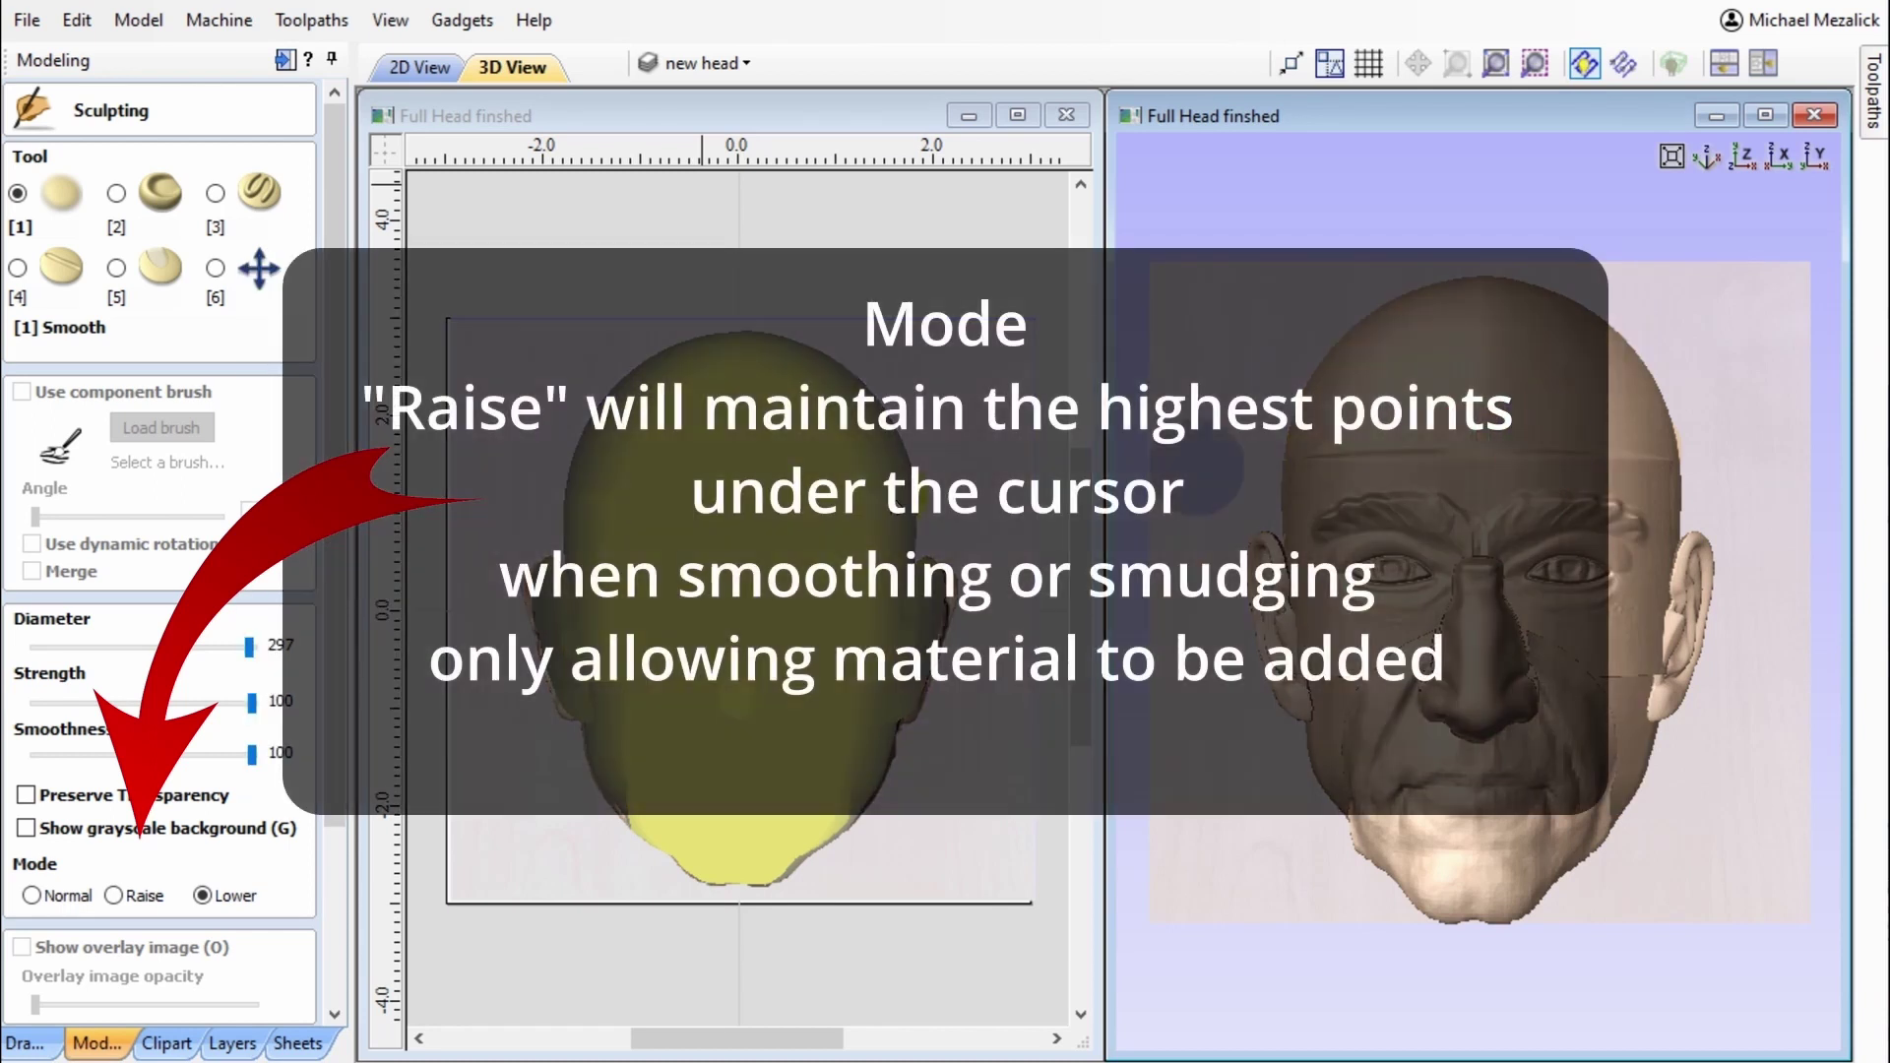
pyautogui.click(158, 646)
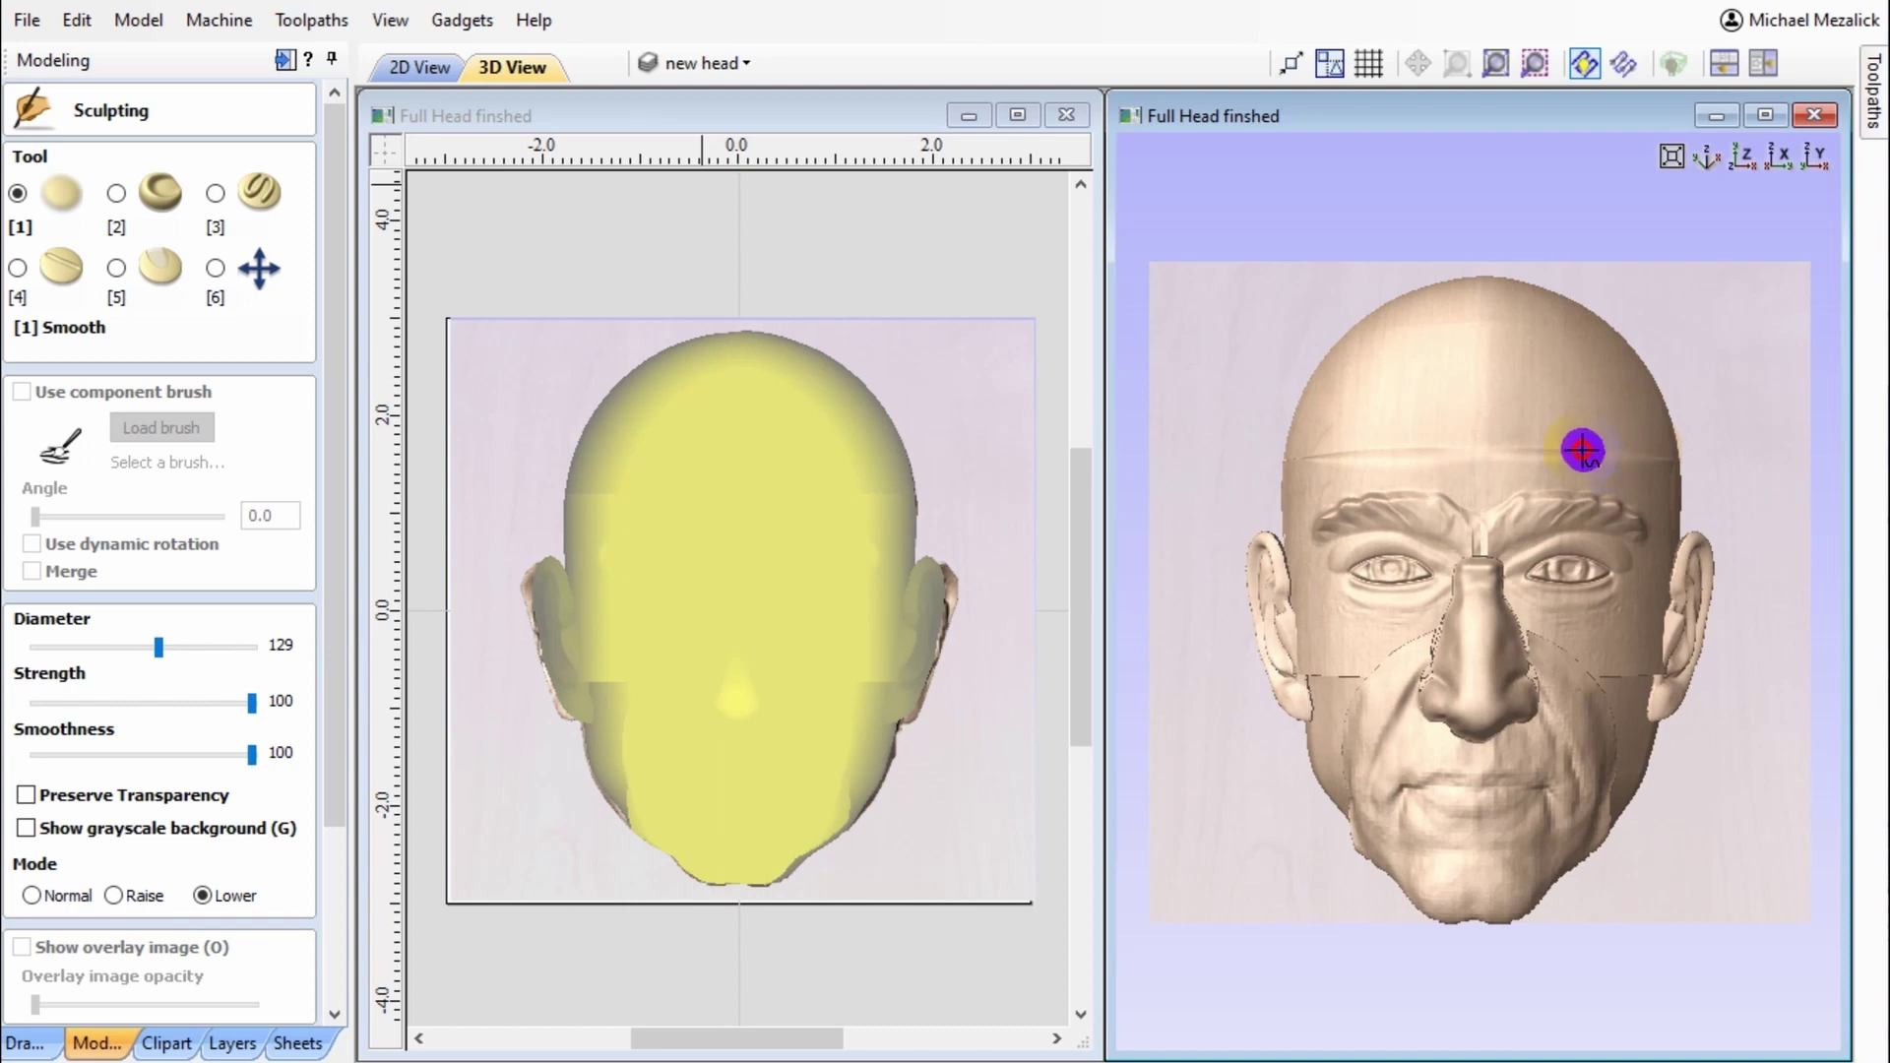
pyautogui.moveTo(1637, 468); pyautogui.dragTo(1659, 477)
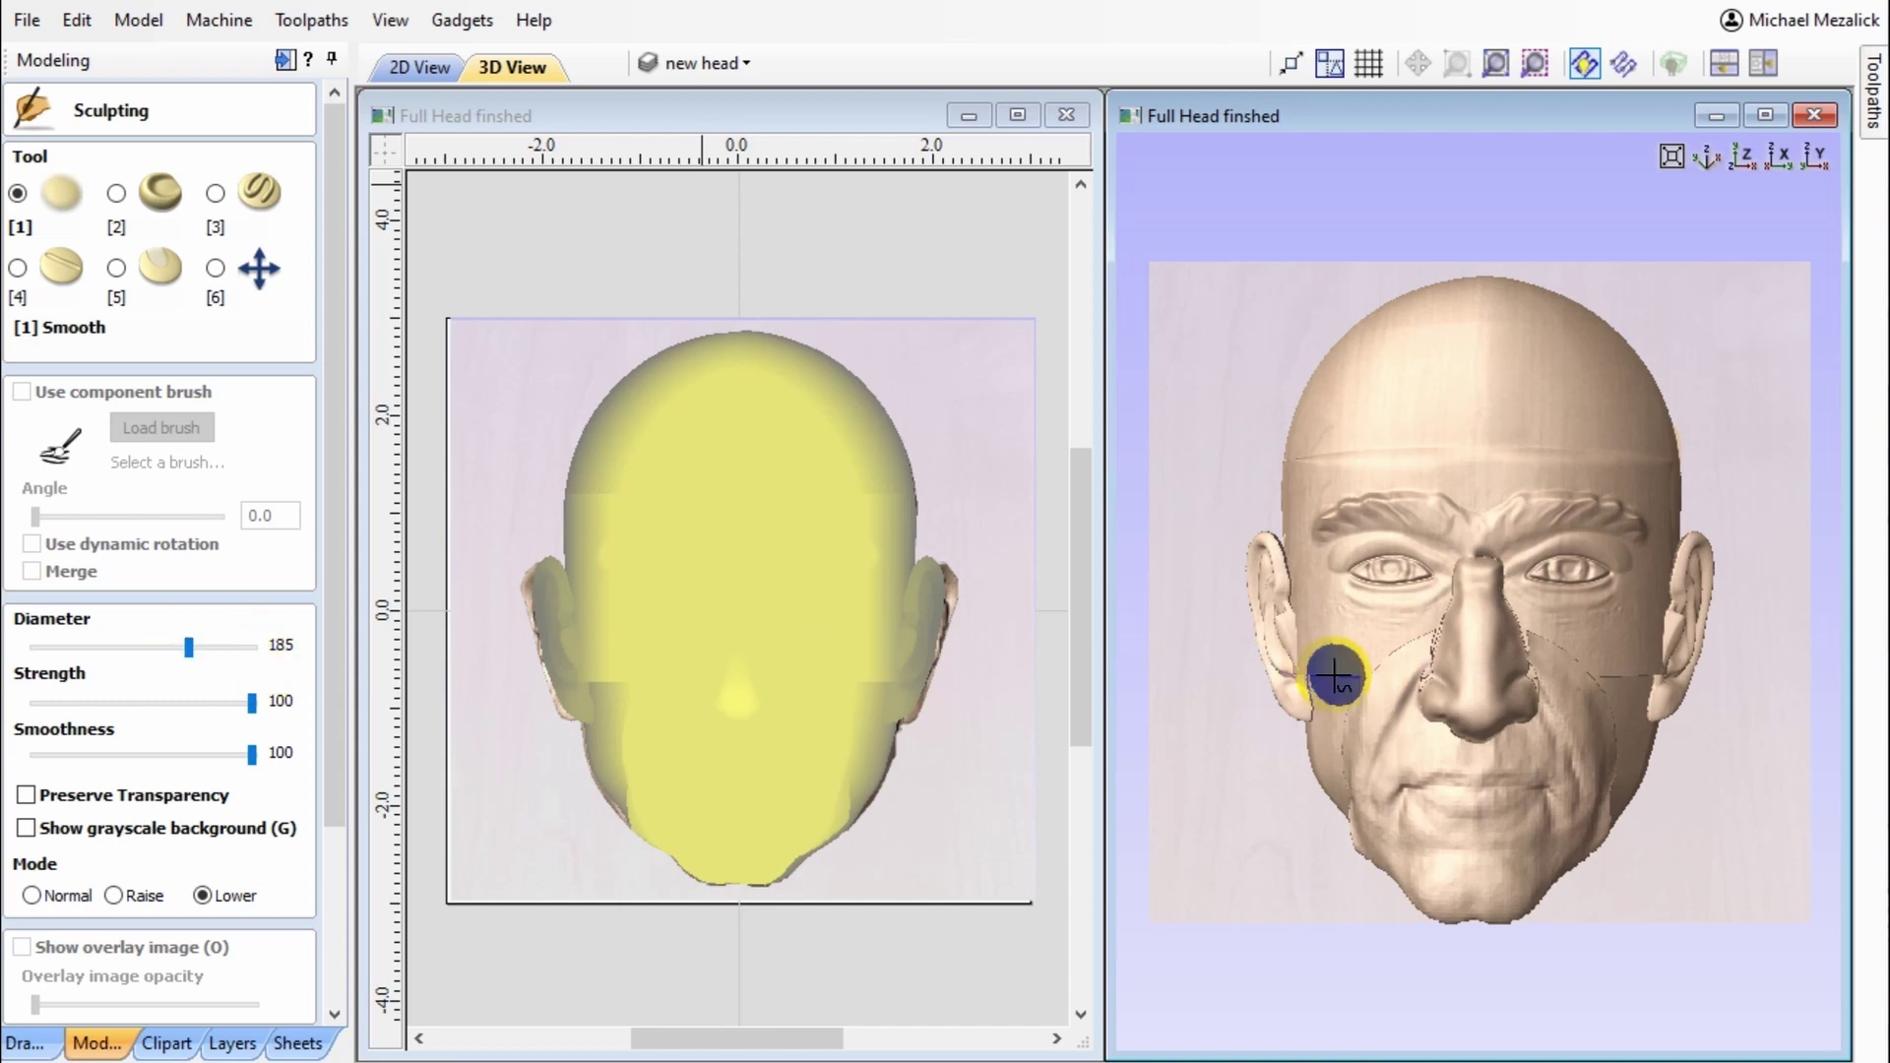
# - Smooth the seam between the left-hand ear and nose with a 185 brush, first in Lower mode and then in Raise mode
pyautogui.click(1375, 676)
pyautogui.moveTo(1383, 669)
pyautogui.mouseDown()
pyautogui.moveTo(1403, 657)
pyautogui.moveTo(1359, 688)
pyautogui.moveTo(1342, 670)
pyautogui.moveTo(1338, 696)
pyautogui.moveTo(1307, 679)
pyautogui.moveTo(1363, 654)
pyautogui.moveTo(1342, 689)
pyautogui.moveTo(1345, 767)
pyautogui.moveTo(1320, 726)
pyautogui.moveTo(1178, 718)
pyautogui.mouseUp()
pyautogui.click(117, 896)
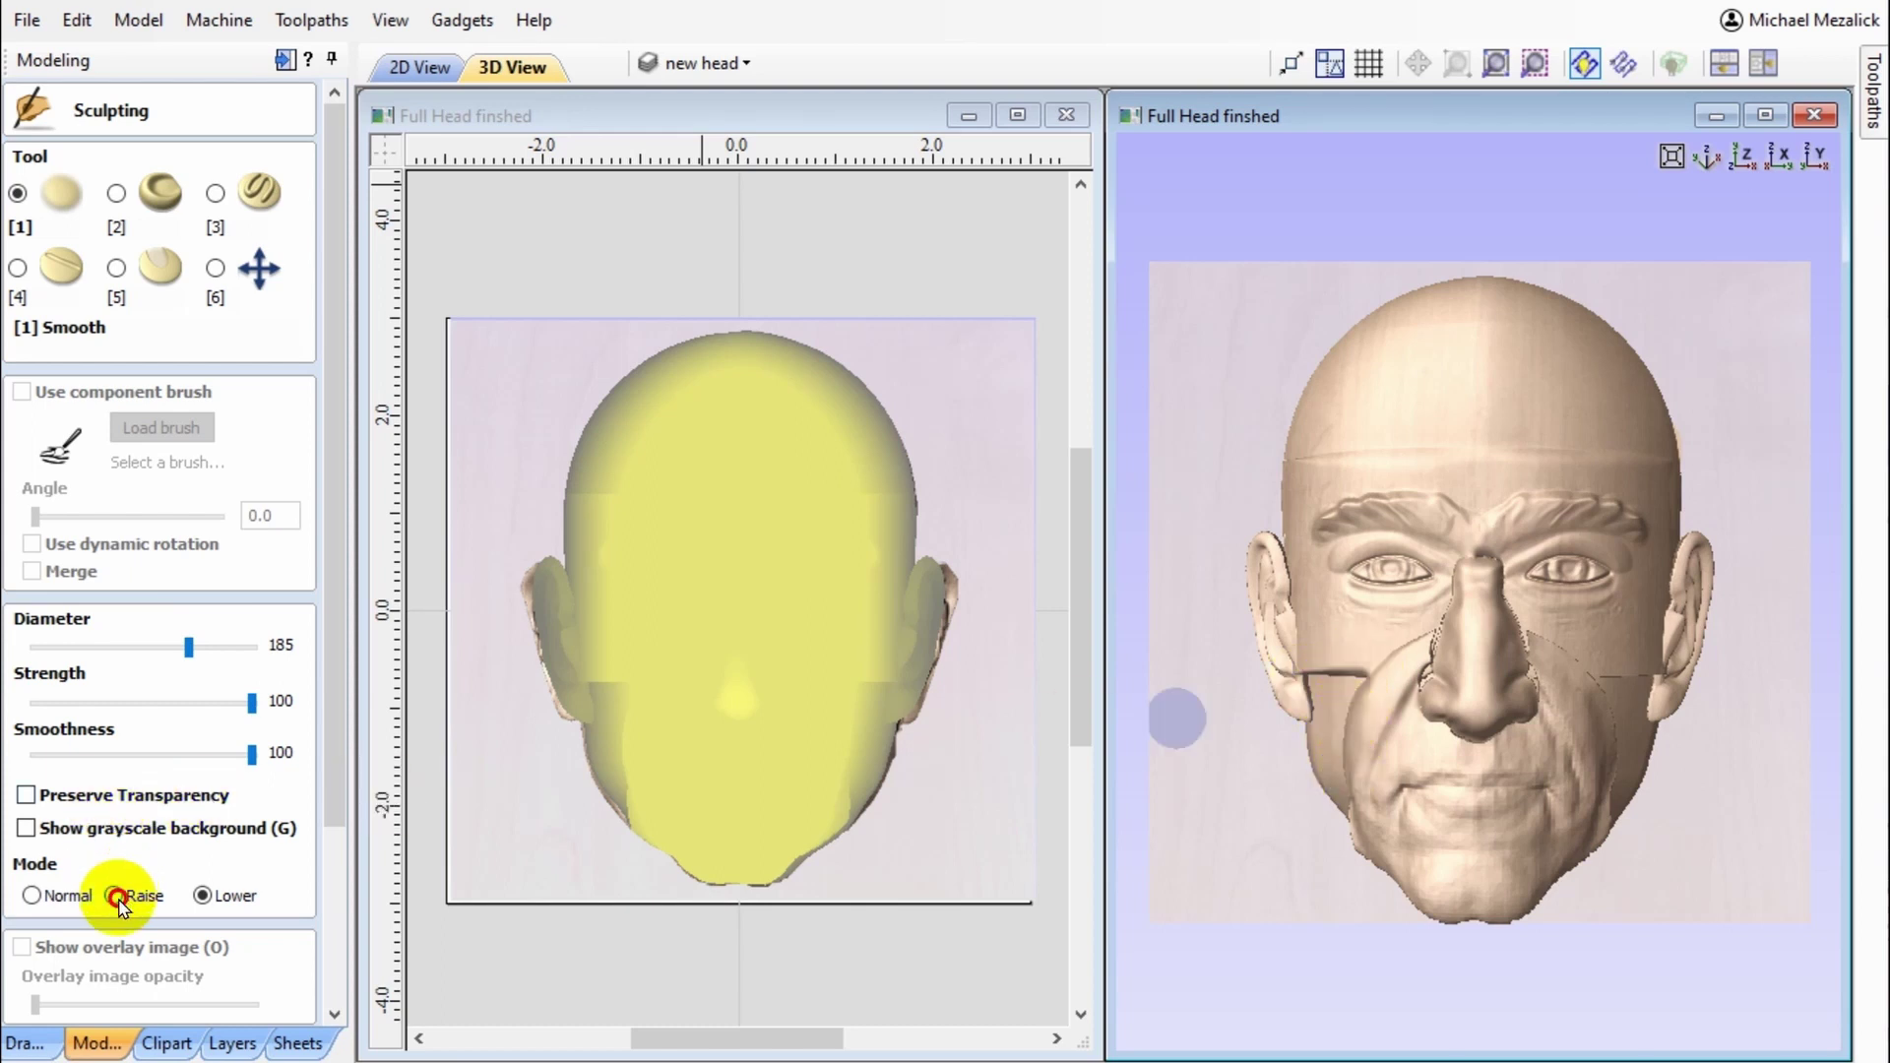
pyautogui.moveTo(1354, 679); pyautogui.dragTo(1349, 690)
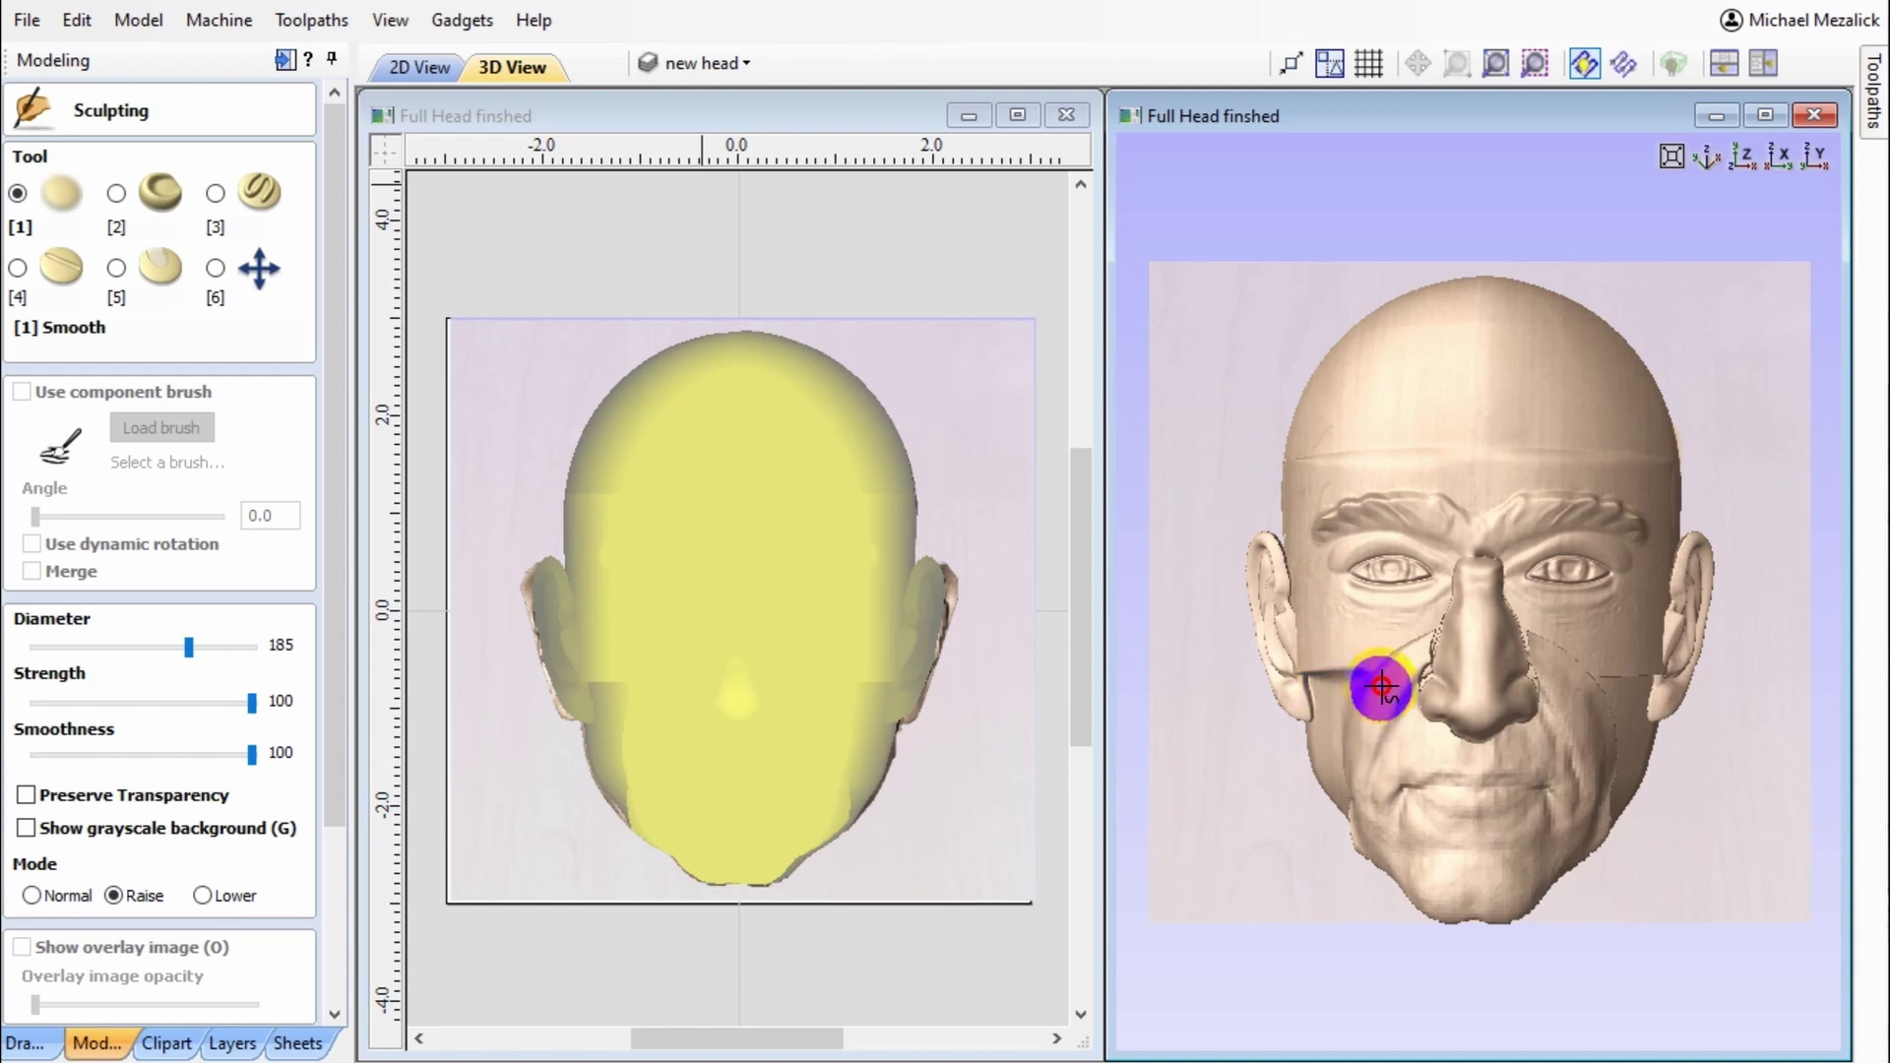
pyautogui.moveTo(1384, 686)
pyautogui.mouseDown()
pyautogui.moveTo(1440, 650)
pyautogui.moveTo(1412, 679)
pyautogui.moveTo(1448, 623)
pyautogui.moveTo(1359, 739)
pyautogui.moveTo(1327, 696)
pyautogui.moveTo(1346, 675)
pyautogui.moveTo(1327, 705)
pyautogui.moveTo(1323, 681)
pyautogui.moveTo(1361, 849)
pyautogui.moveTo(1343, 746)
pyautogui.moveTo(1436, 649)
pyautogui.moveTo(1392, 727)
pyautogui.moveTo(1427, 671)
pyautogui.moveTo(1343, 688)
pyautogui.moveTo(1309, 590)
pyautogui.moveTo(1326, 711)
pyautogui.mouseUp()
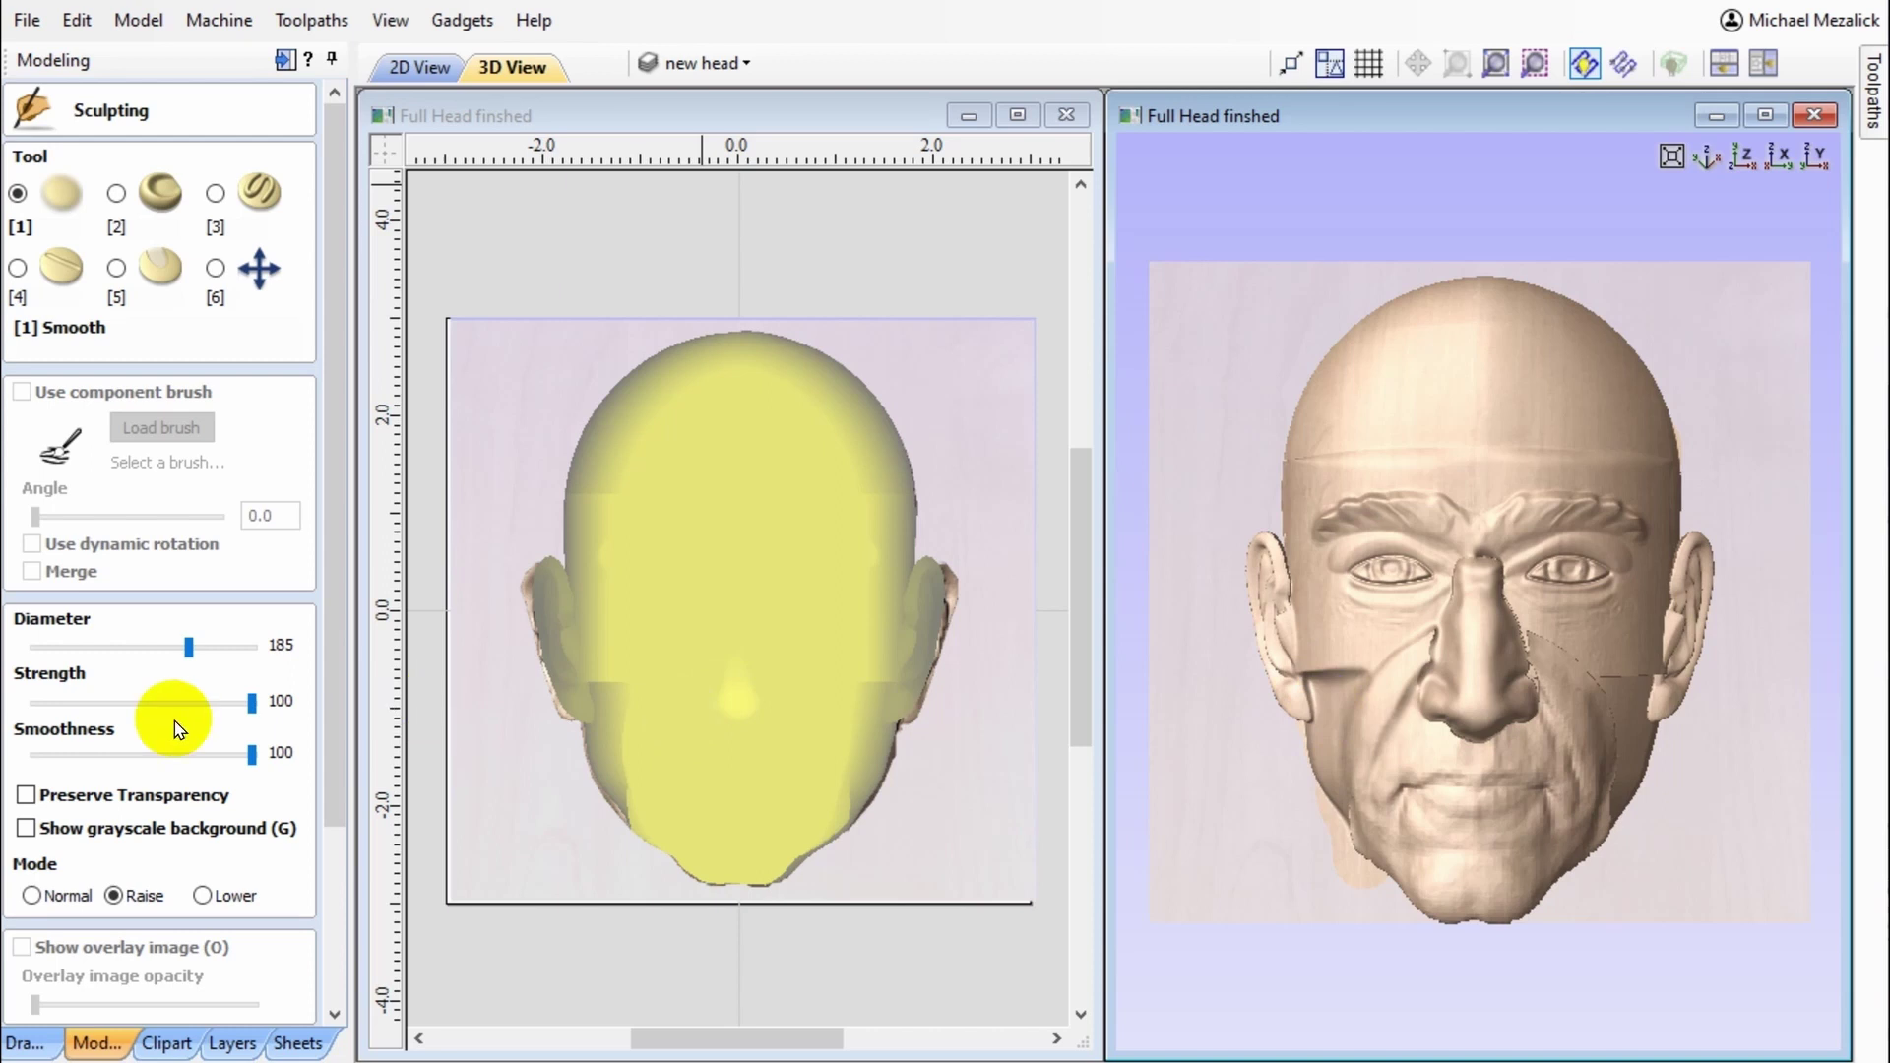
# - Smooth the left-hand cheek seam in Normal mode, and smudge the cheek and jaw edge at strength 73 and smoothness 70
pyautogui.click(32, 896)
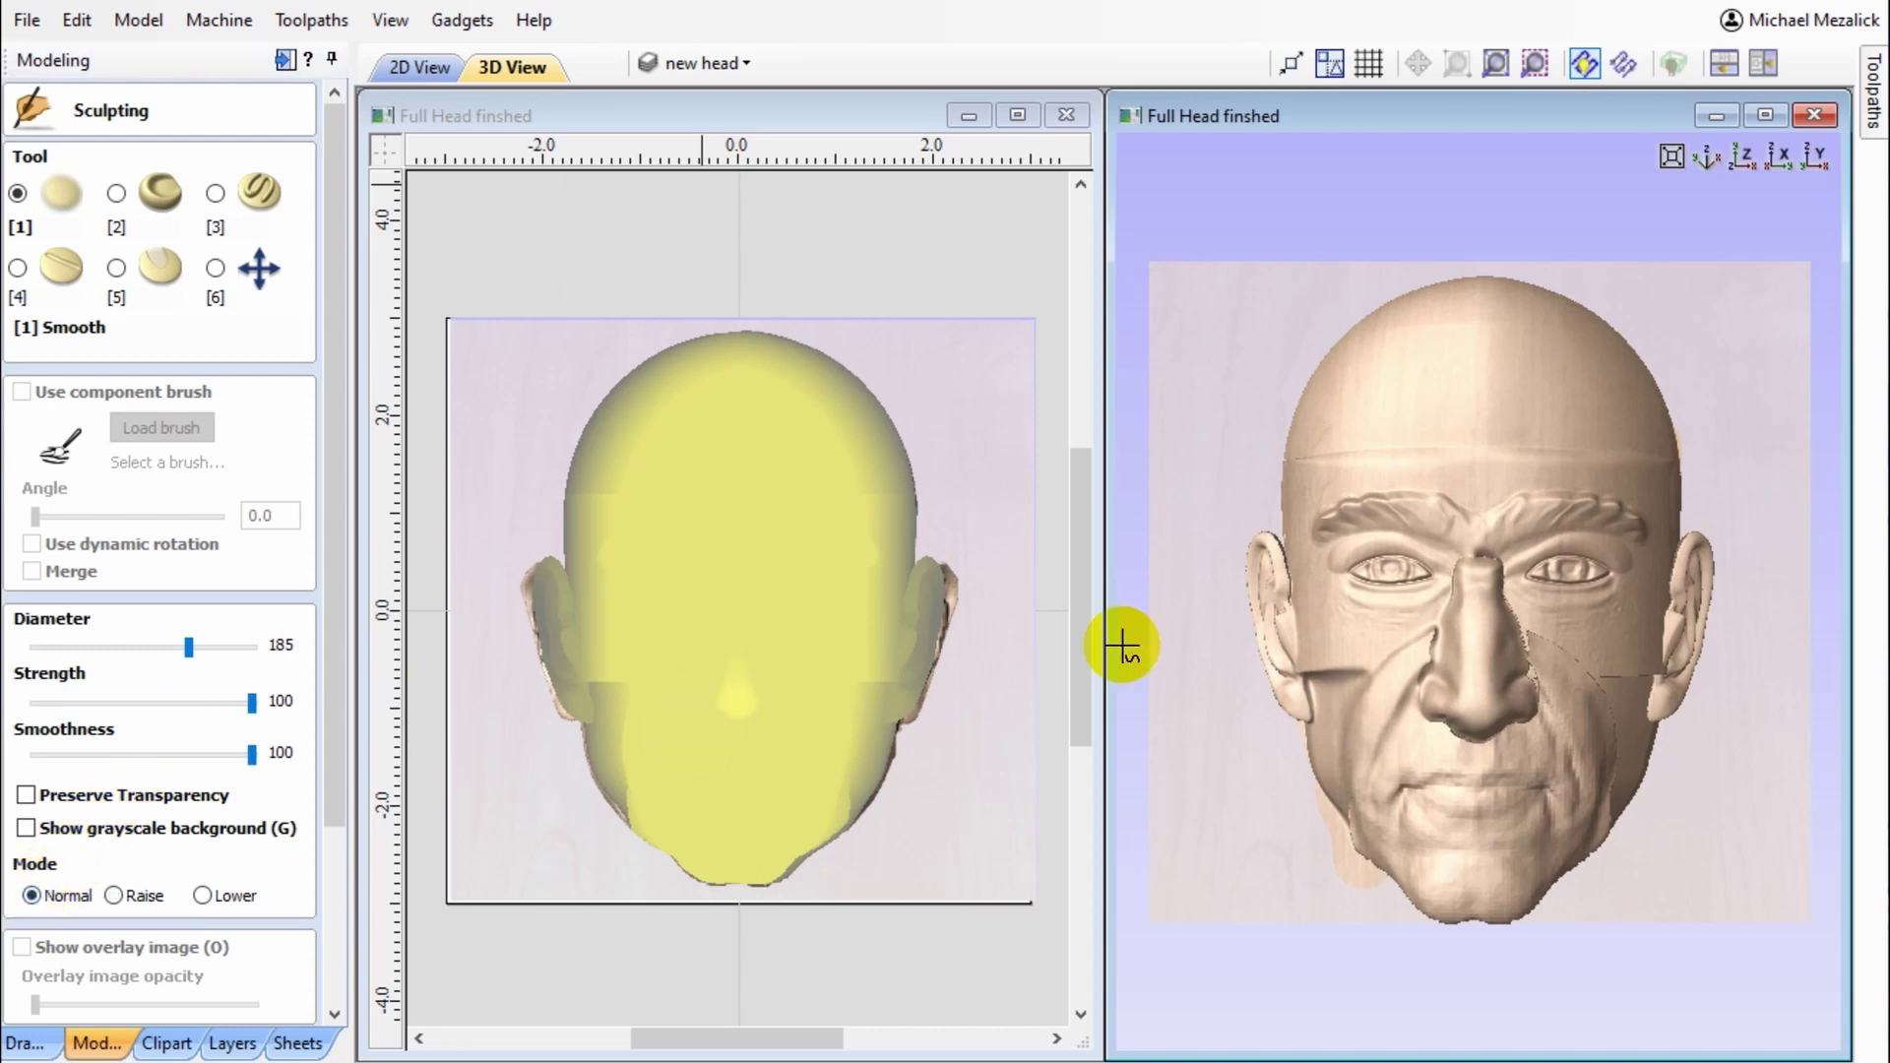
pyautogui.moveTo(1290, 696)
pyautogui.mouseDown()
pyautogui.moveTo(1368, 662)
pyautogui.moveTo(1354, 696)
pyautogui.moveTo(1382, 652)
pyautogui.moveTo(1436, 633)
pyautogui.moveTo(1396, 676)
pyautogui.moveTo(1431, 643)
pyautogui.moveTo(1347, 830)
pyautogui.moveTo(1331, 726)
pyautogui.mouseUp()
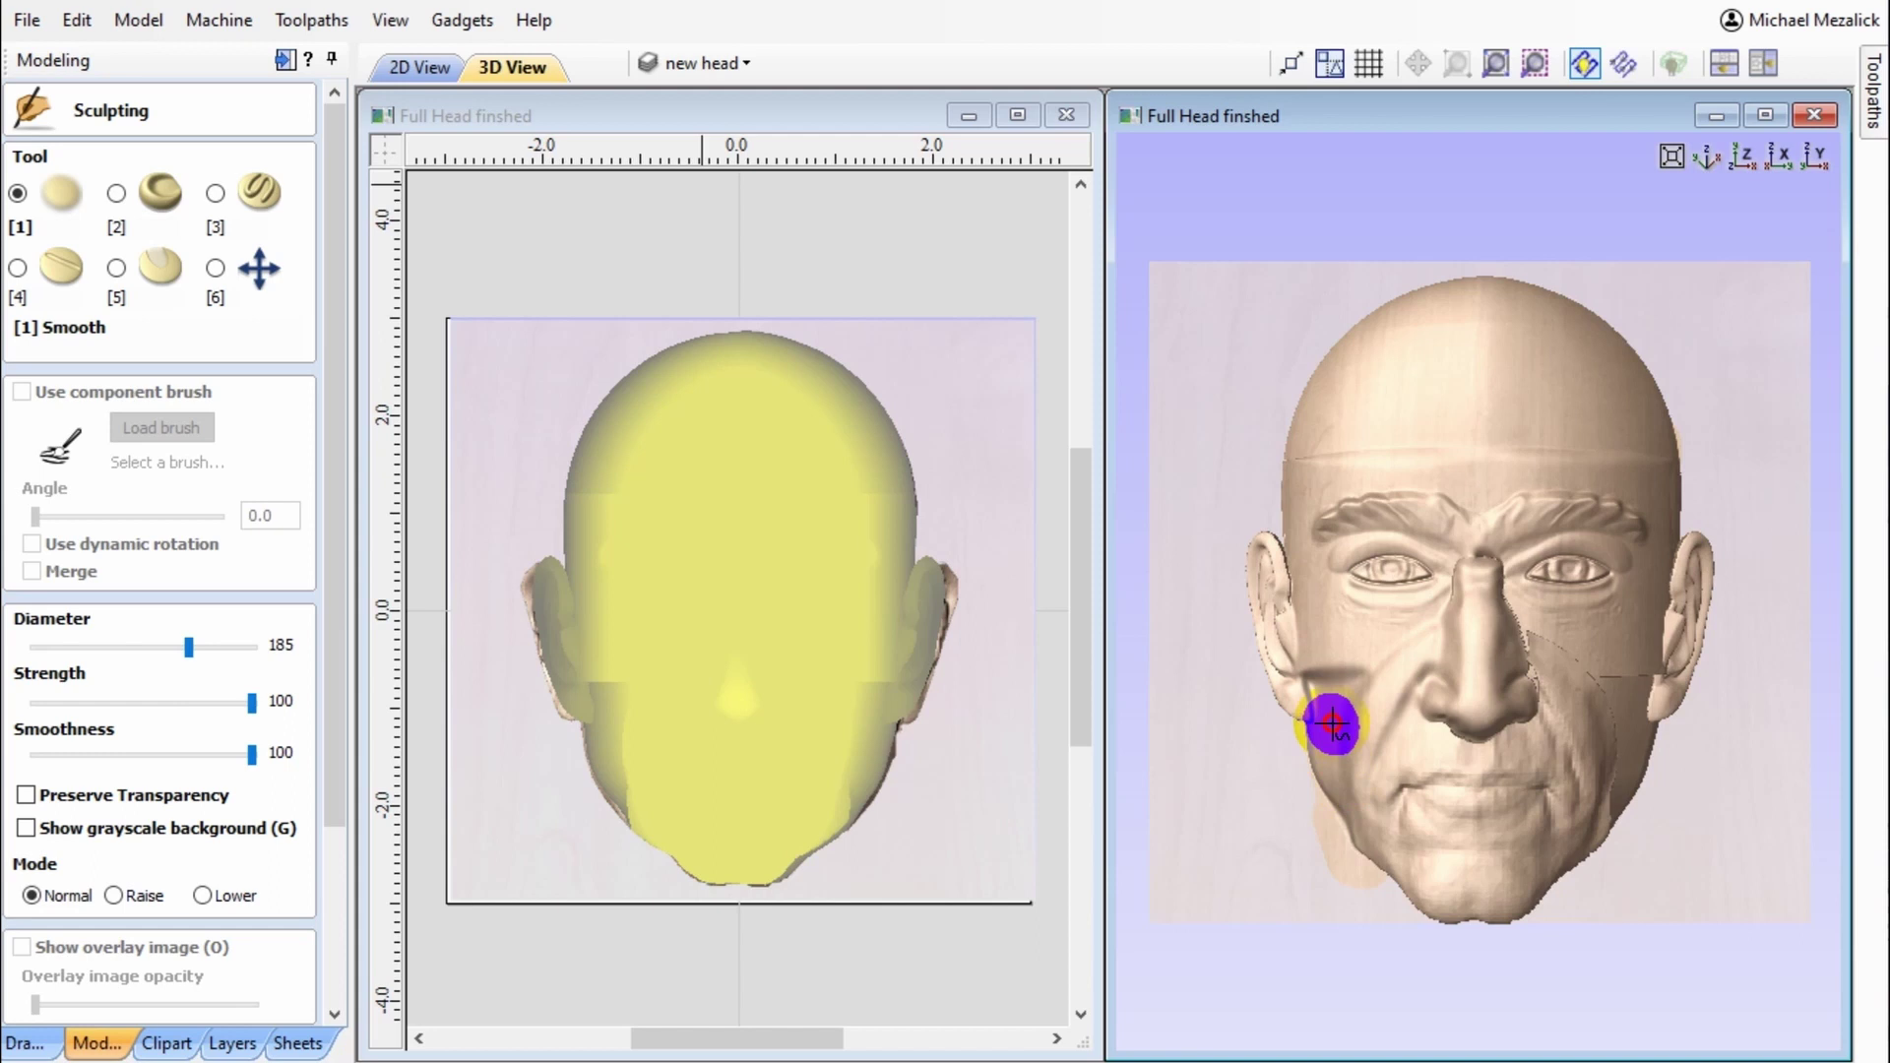
pyautogui.click(163, 202)
pyautogui.moveTo(1253, 641)
pyautogui.mouseDown()
pyautogui.moveTo(1326, 653)
pyautogui.moveTo(1333, 701)
pyautogui.mouseUp()
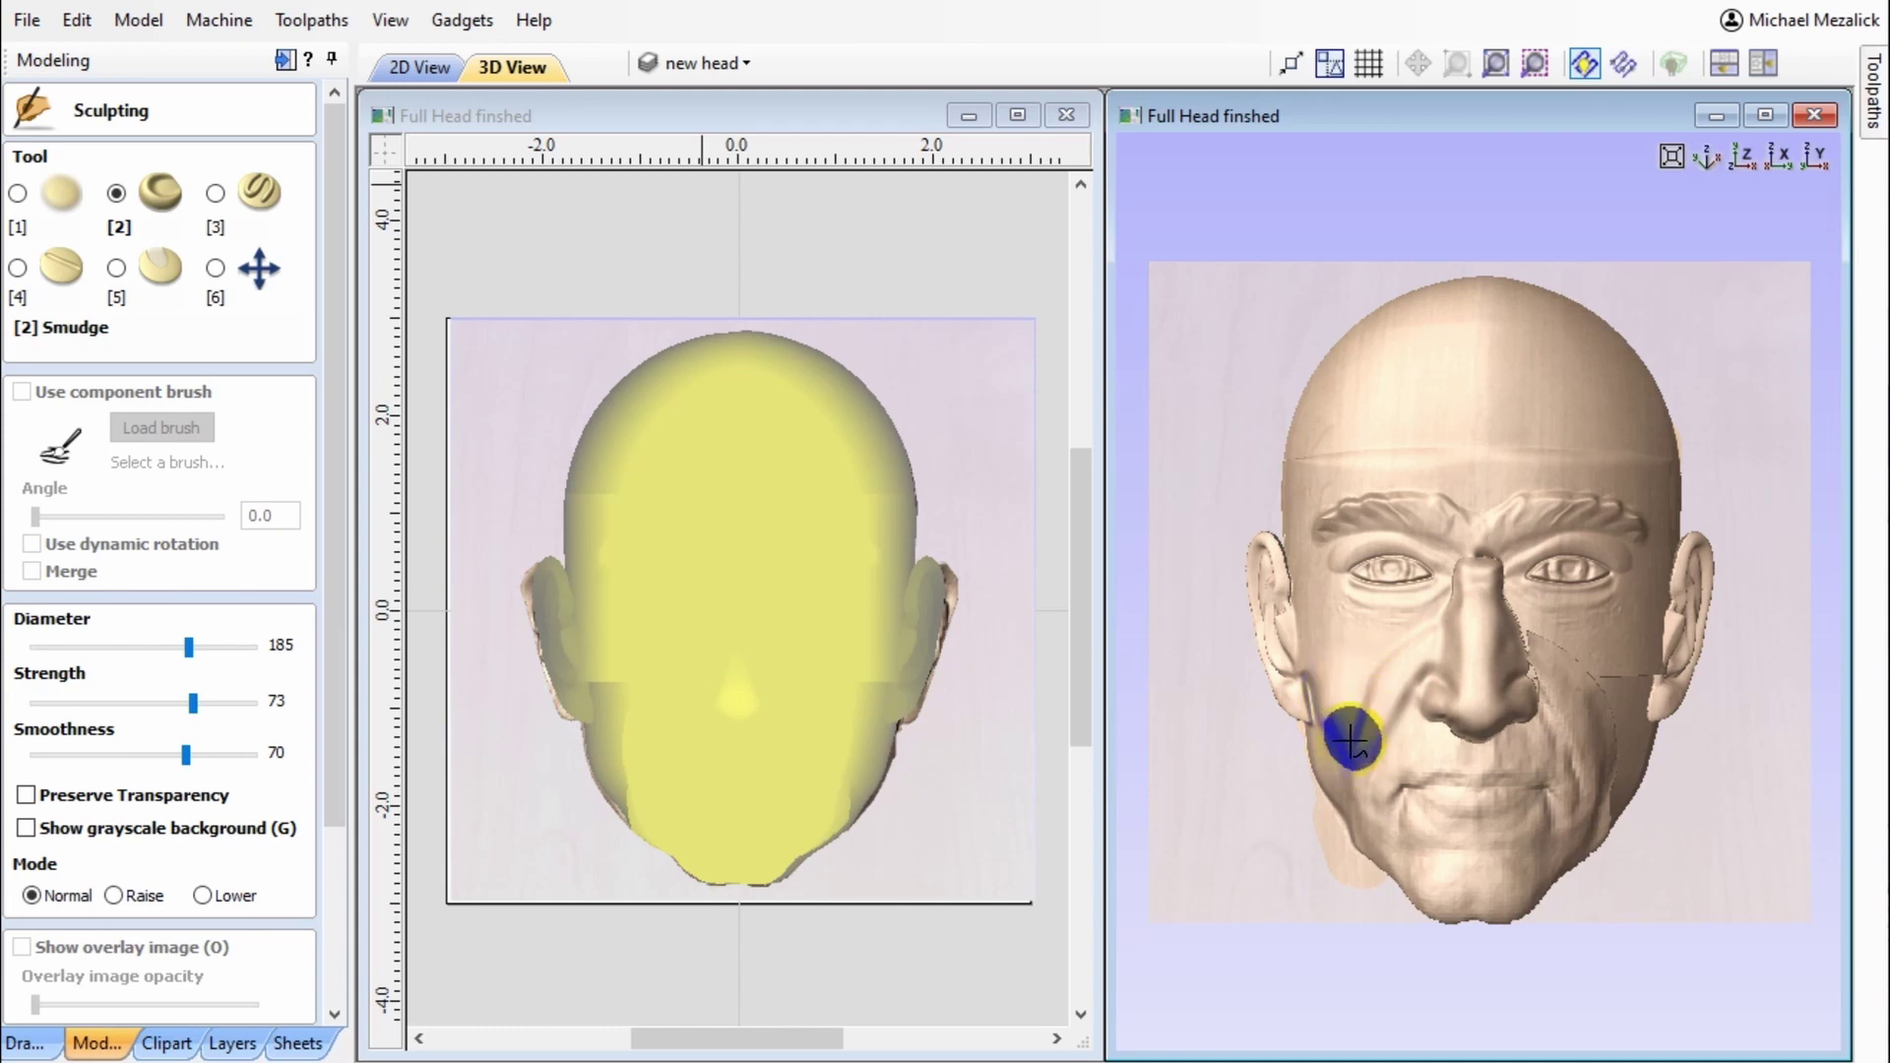
pyautogui.moveTo(1336, 738); pyautogui.dragTo(1349, 770)
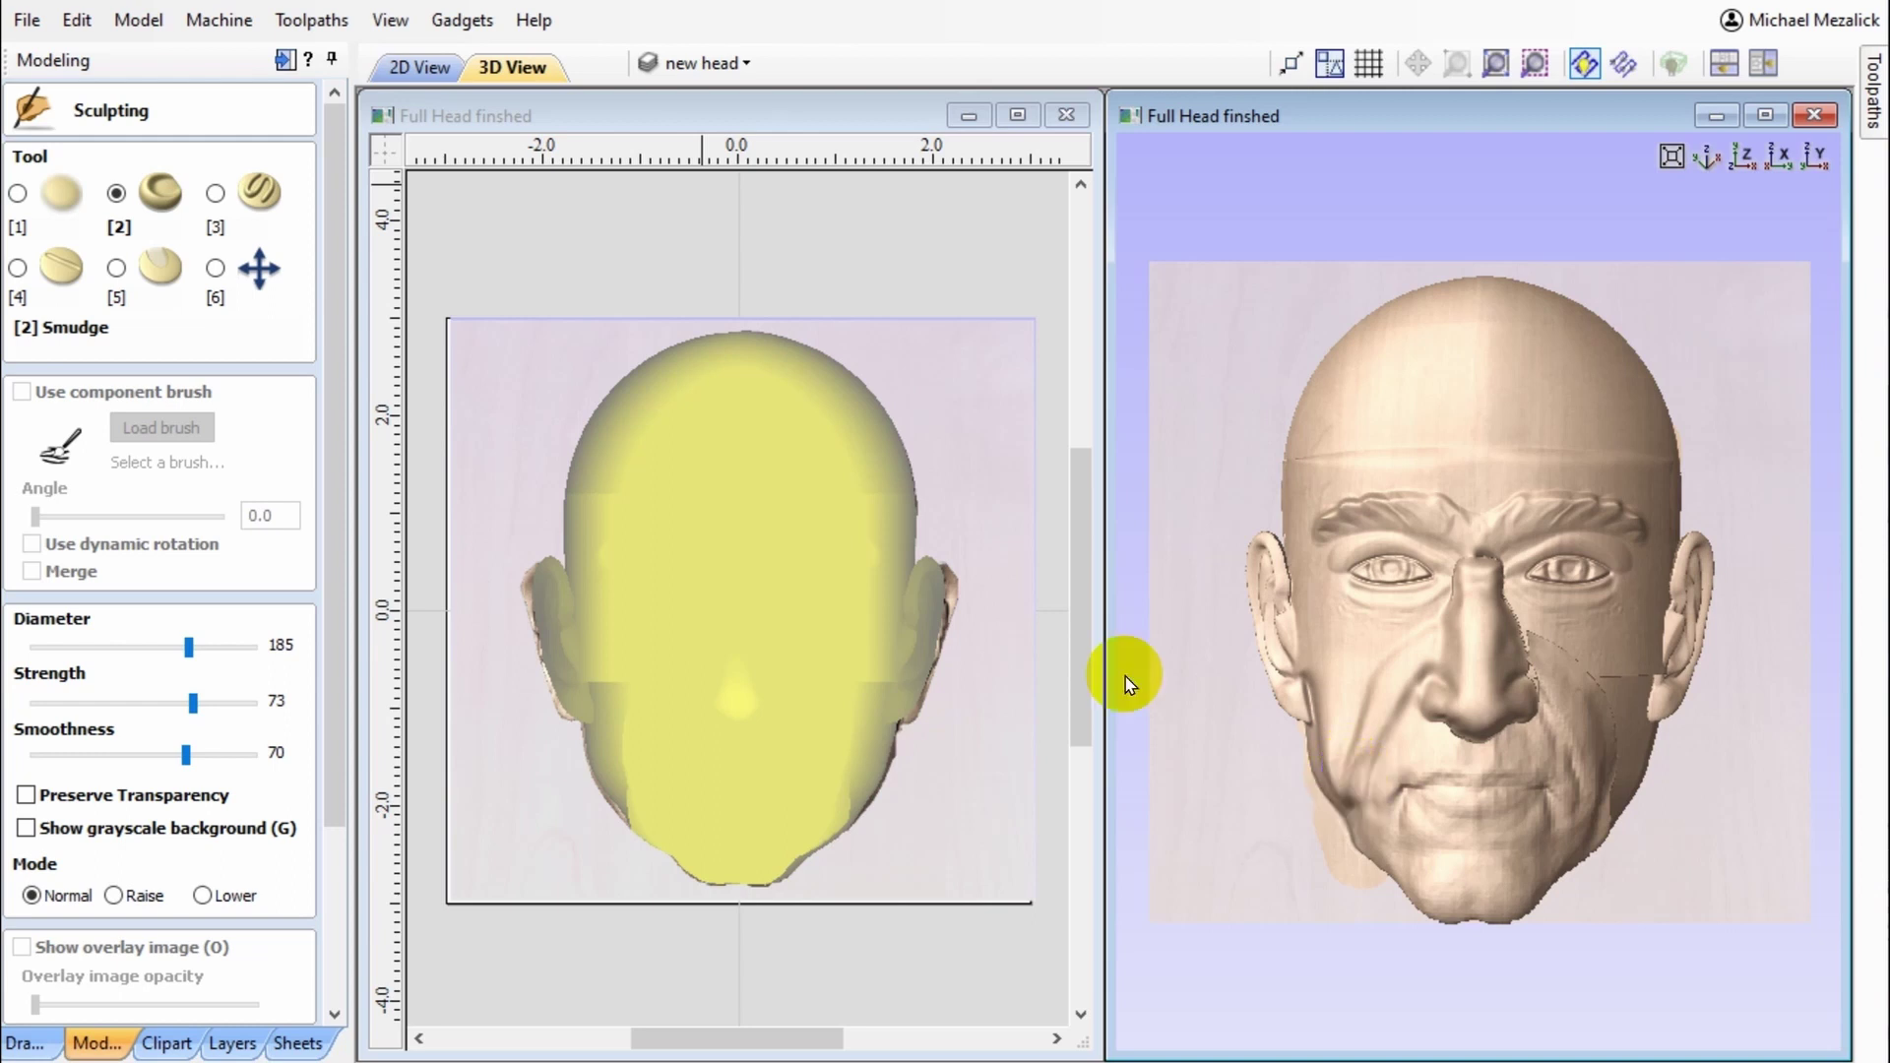
# - Smooth the left-hand cheek and jaw, the nose bridge and the forehead at strength 100 and smoothness 100
pyautogui.click(77, 194)
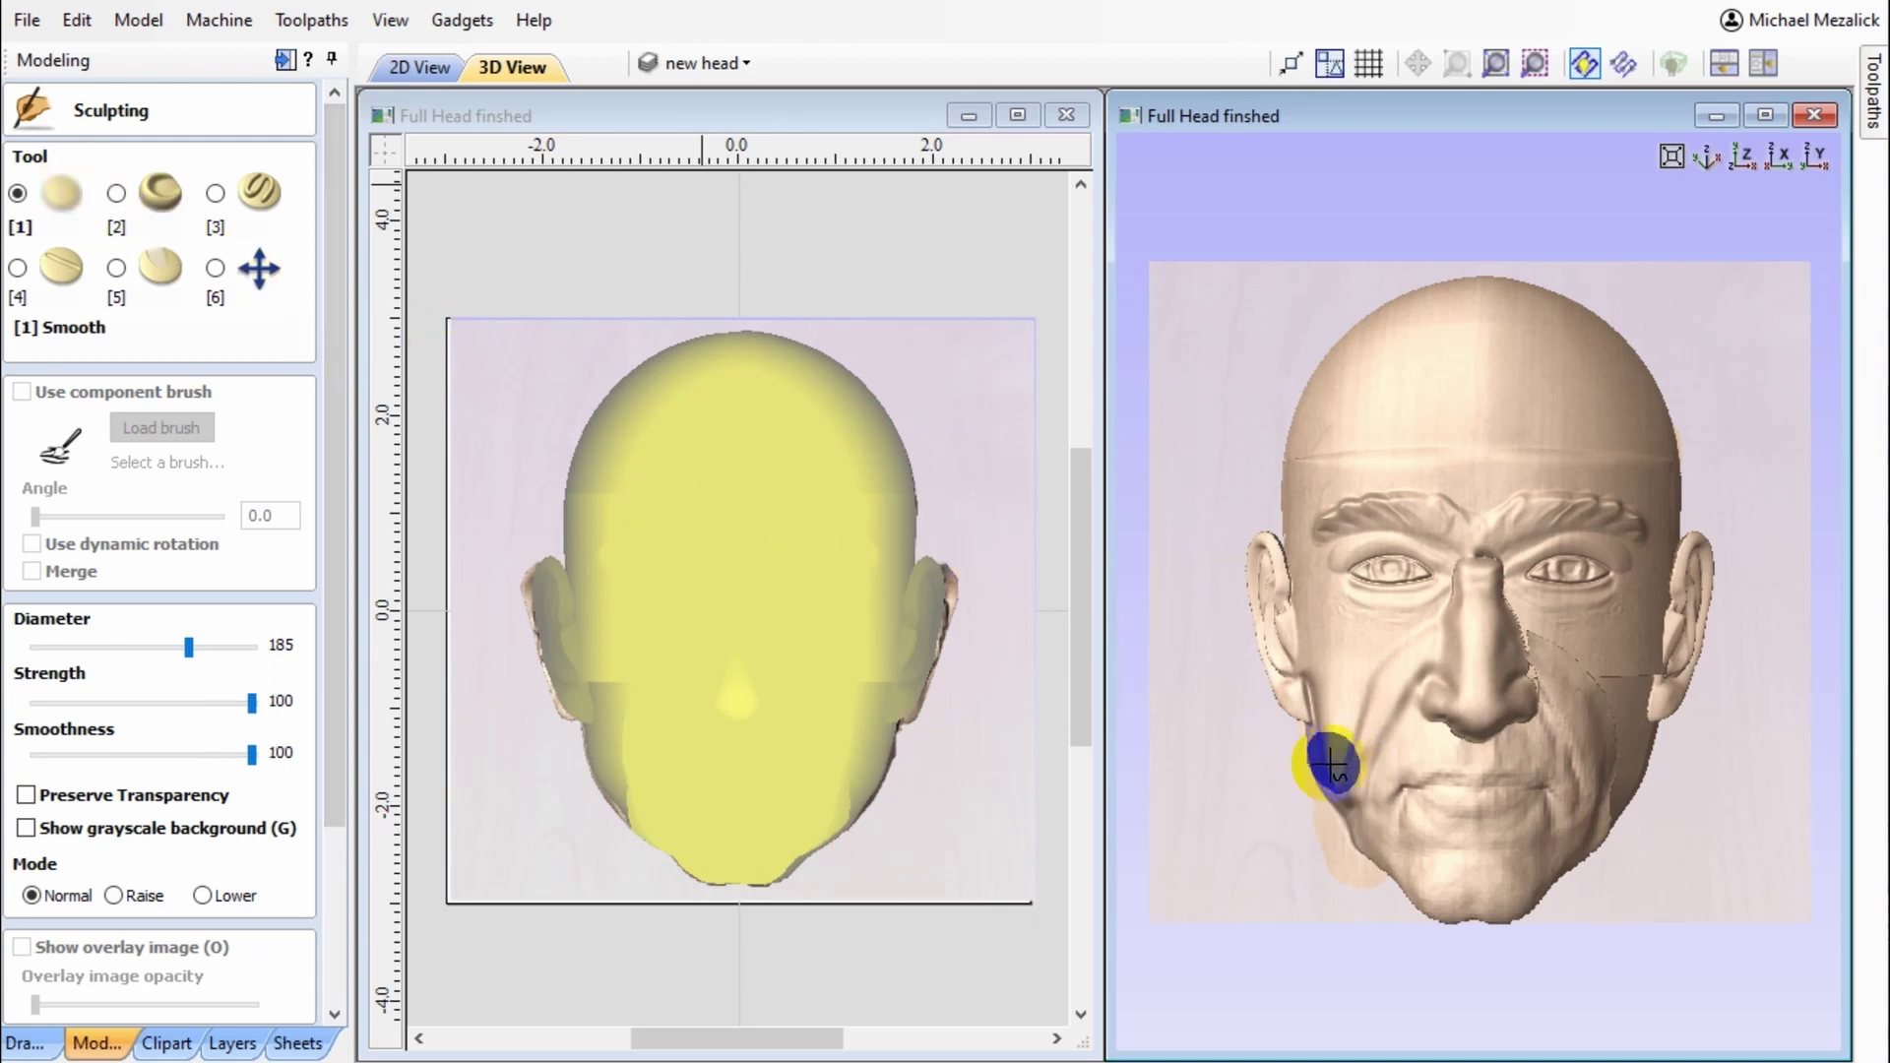
pyautogui.moveTo(1331, 792)
pyautogui.mouseDown()
pyautogui.moveTo(1326, 745)
pyautogui.moveTo(1359, 818)
pyautogui.moveTo(1352, 734)
pyautogui.moveTo(1372, 728)
pyautogui.moveTo(1344, 794)
pyautogui.moveTo(1346, 754)
pyautogui.mouseUp()
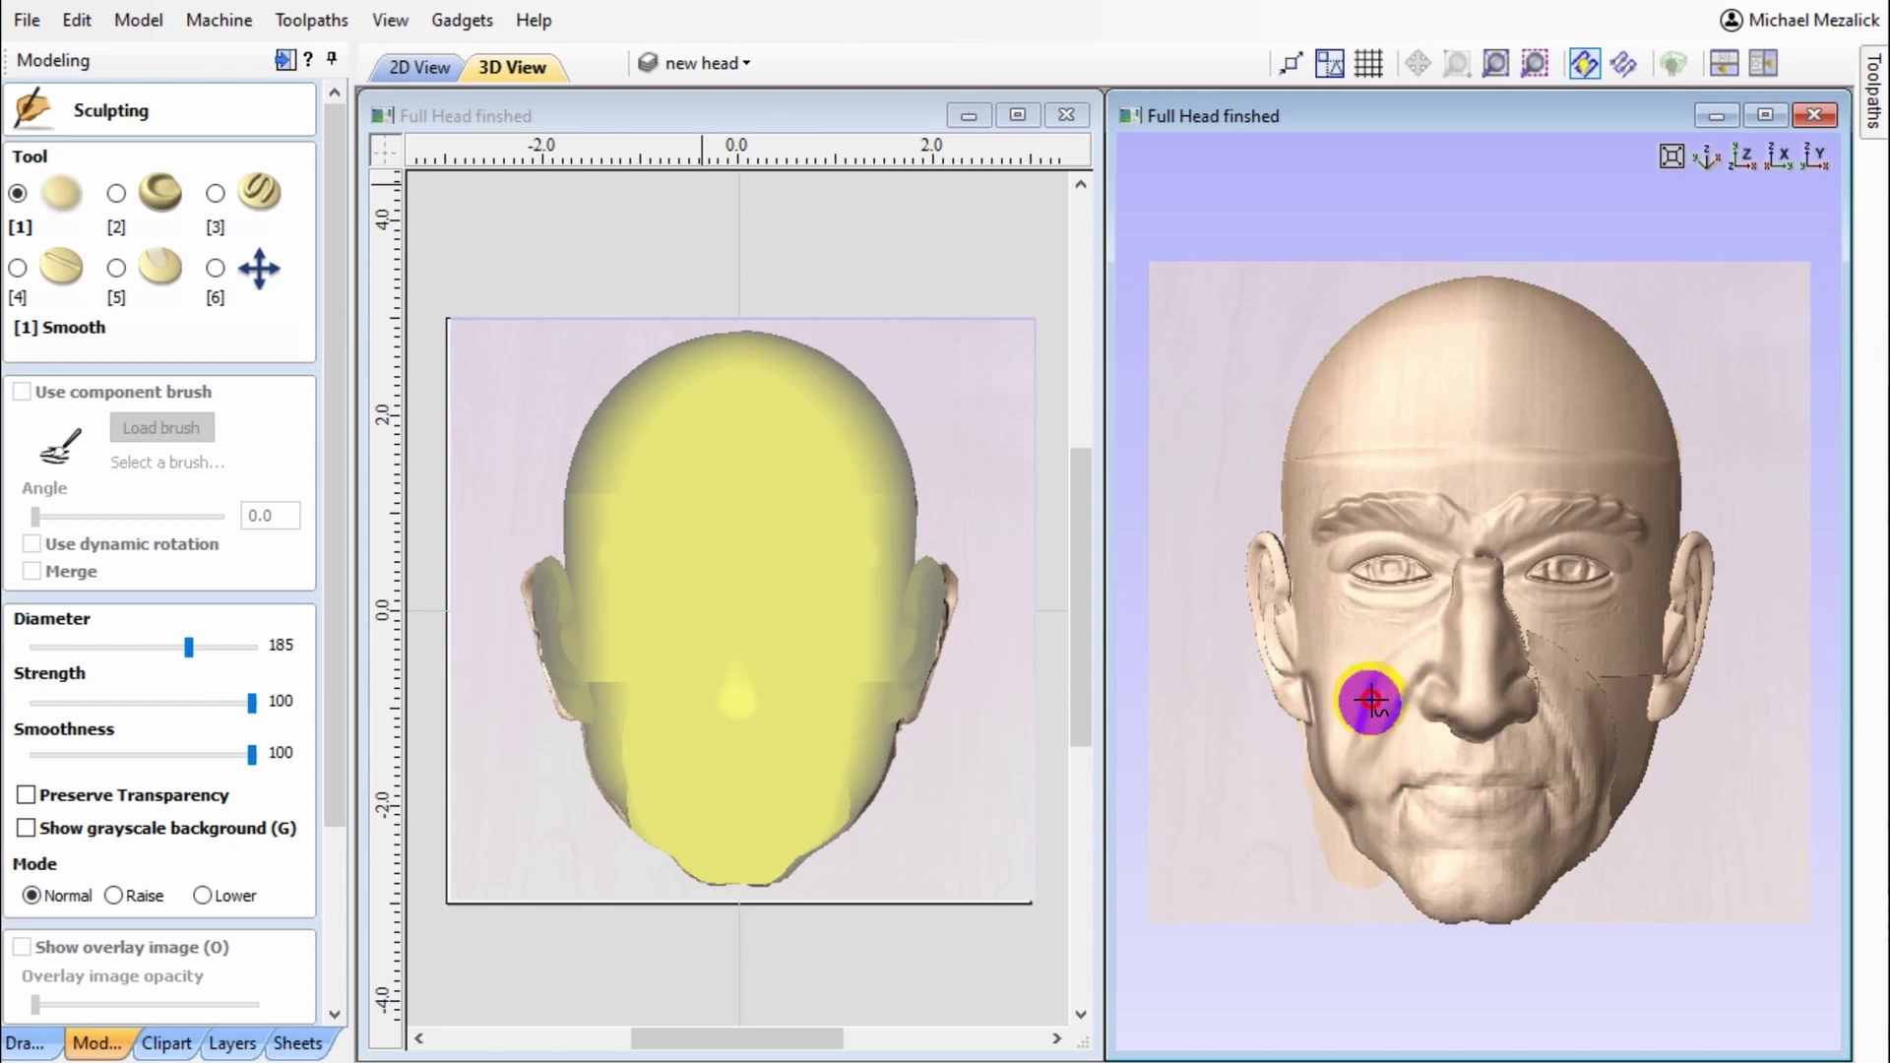
pyautogui.moveTo(1391, 668)
pyautogui.mouseDown()
pyautogui.moveTo(1324, 750)
pyautogui.moveTo(1310, 706)
pyautogui.moveTo(1361, 817)
pyautogui.moveTo(1315, 682)
pyautogui.moveTo(1363, 826)
pyautogui.moveTo(1305, 671)
pyautogui.moveTo(1341, 754)
pyautogui.moveTo(1297, 556)
pyautogui.moveTo(1246, 515)
pyautogui.moveTo(1261, 668)
pyautogui.moveTo(1337, 834)
pyautogui.moveTo(1436, 932)
pyautogui.moveTo(1333, 802)
pyautogui.moveTo(1307, 664)
pyautogui.moveTo(1361, 749)
pyautogui.moveTo(1365, 851)
pyautogui.moveTo(1349, 798)
pyautogui.mouseUp()
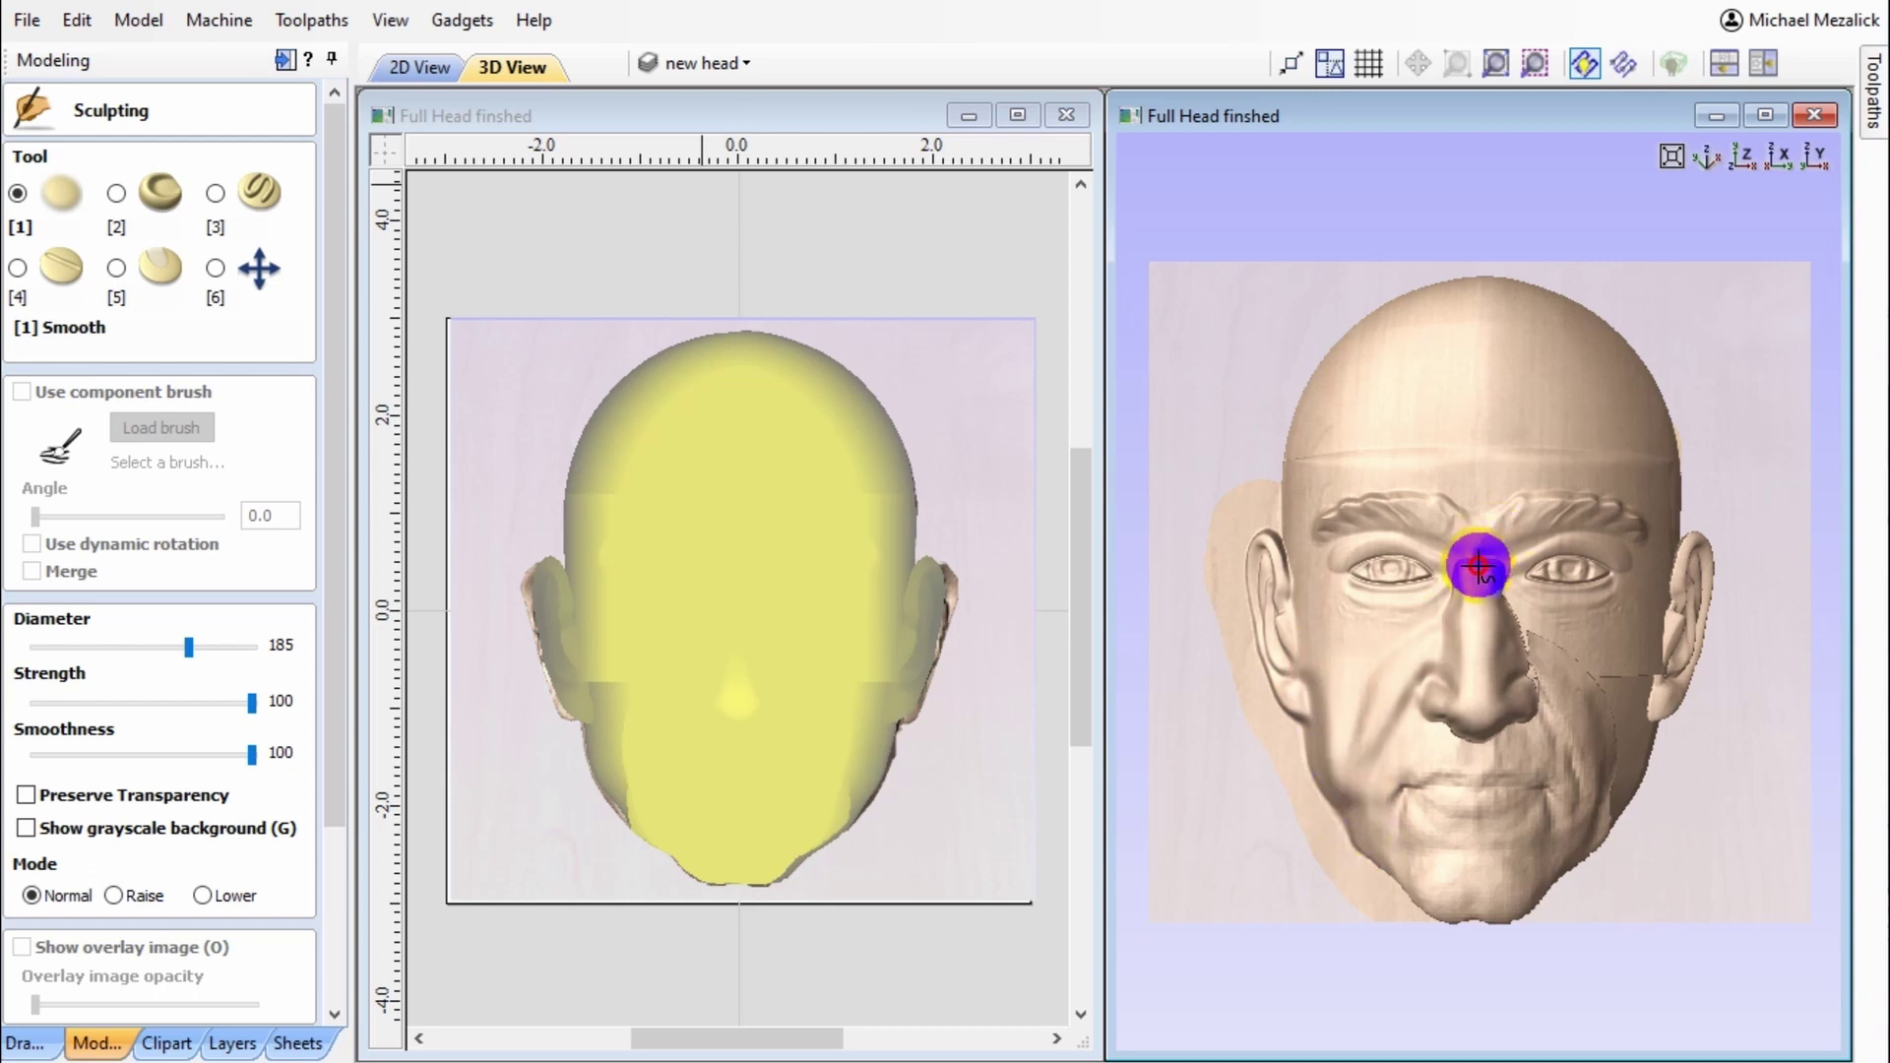
pyautogui.moveTo(1478, 563)
pyautogui.mouseDown()
pyautogui.moveTo(1480, 610)
pyautogui.moveTo(1432, 561)
pyautogui.moveTo(1349, 558)
pyautogui.moveTo(1423, 583)
pyautogui.moveTo(1488, 576)
pyautogui.moveTo(1446, 471)
pyautogui.moveTo(1347, 457)
pyautogui.moveTo(1390, 460)
pyautogui.moveTo(1331, 419)
pyautogui.moveTo(1358, 338)
pyautogui.moveTo(1269, 492)
pyautogui.moveTo(1319, 366)
pyautogui.moveTo(1359, 342)
pyautogui.moveTo(1364, 425)
pyautogui.moveTo(1411, 460)
pyautogui.moveTo(1328, 466)
pyautogui.moveTo(1462, 458)
pyautogui.mouseUp()
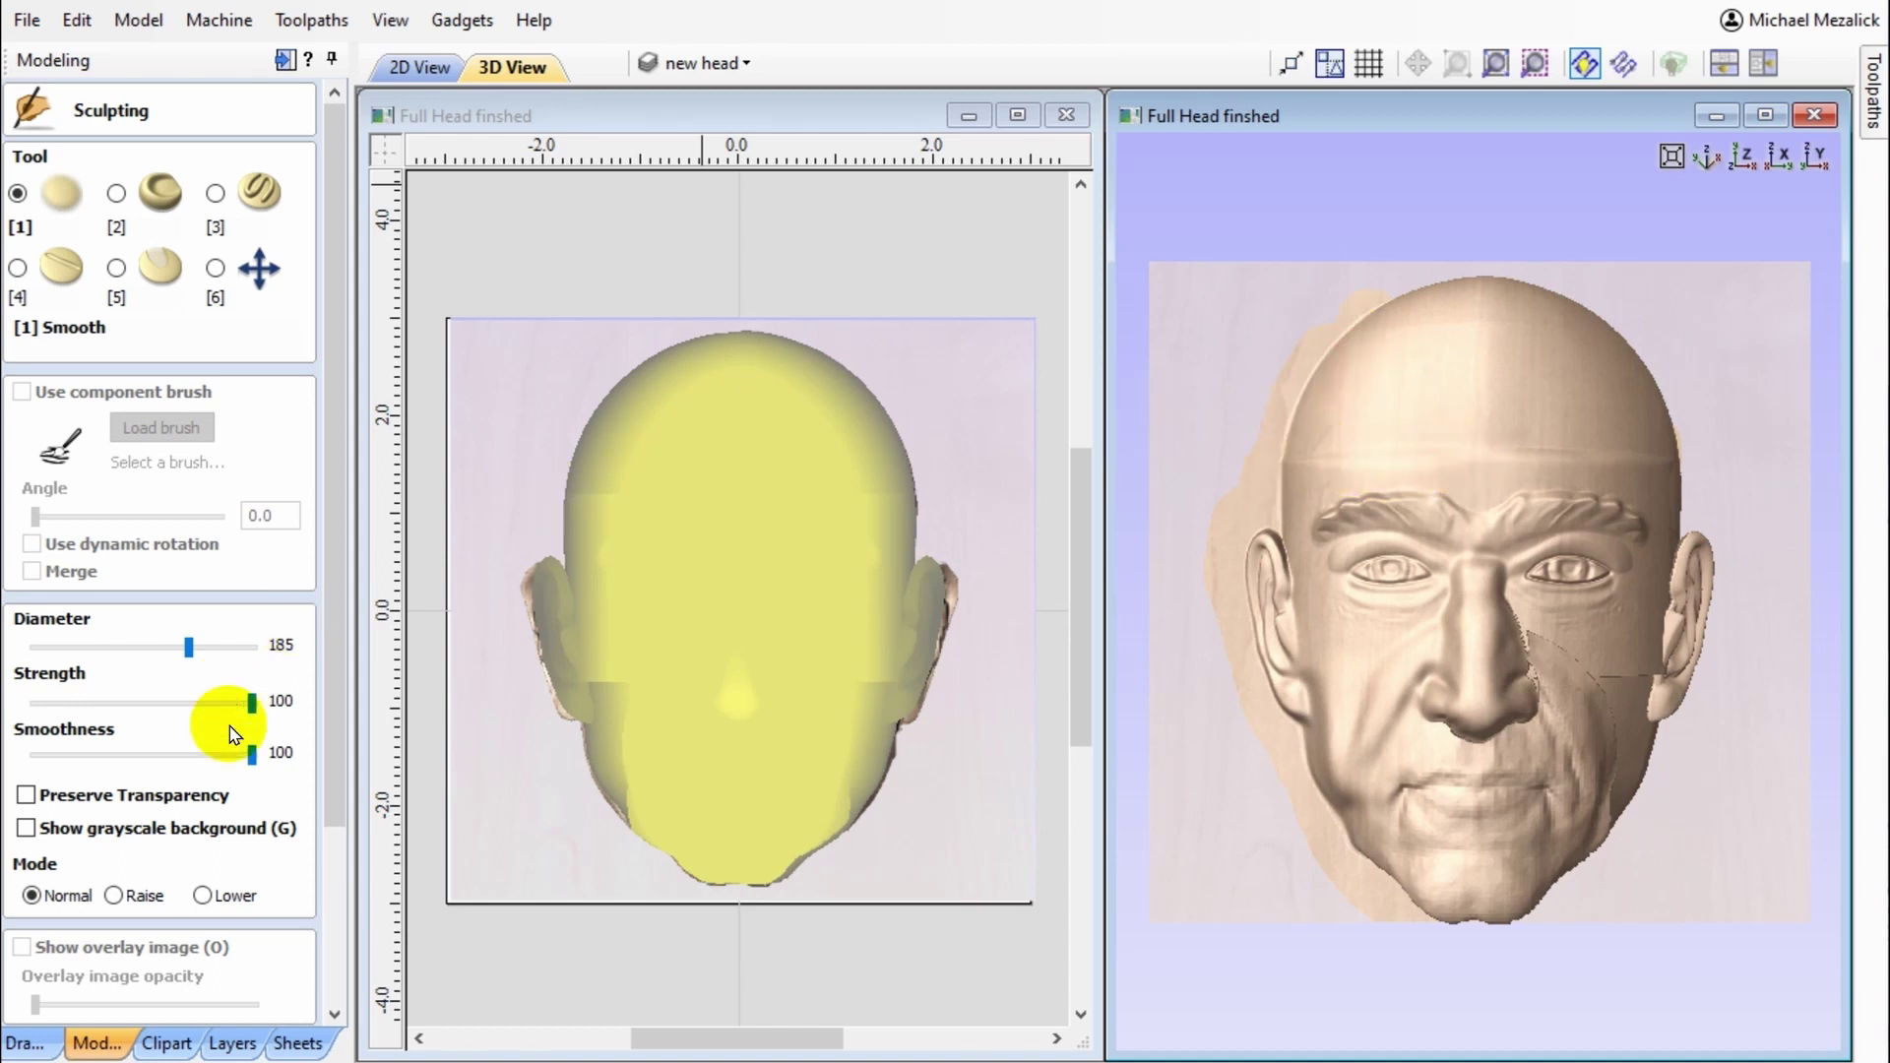
# - Keep the sculpting changes on the merged head and finish sculpting
pyautogui.moveTo(327, 790); pyautogui.dragTo(358, 1024)
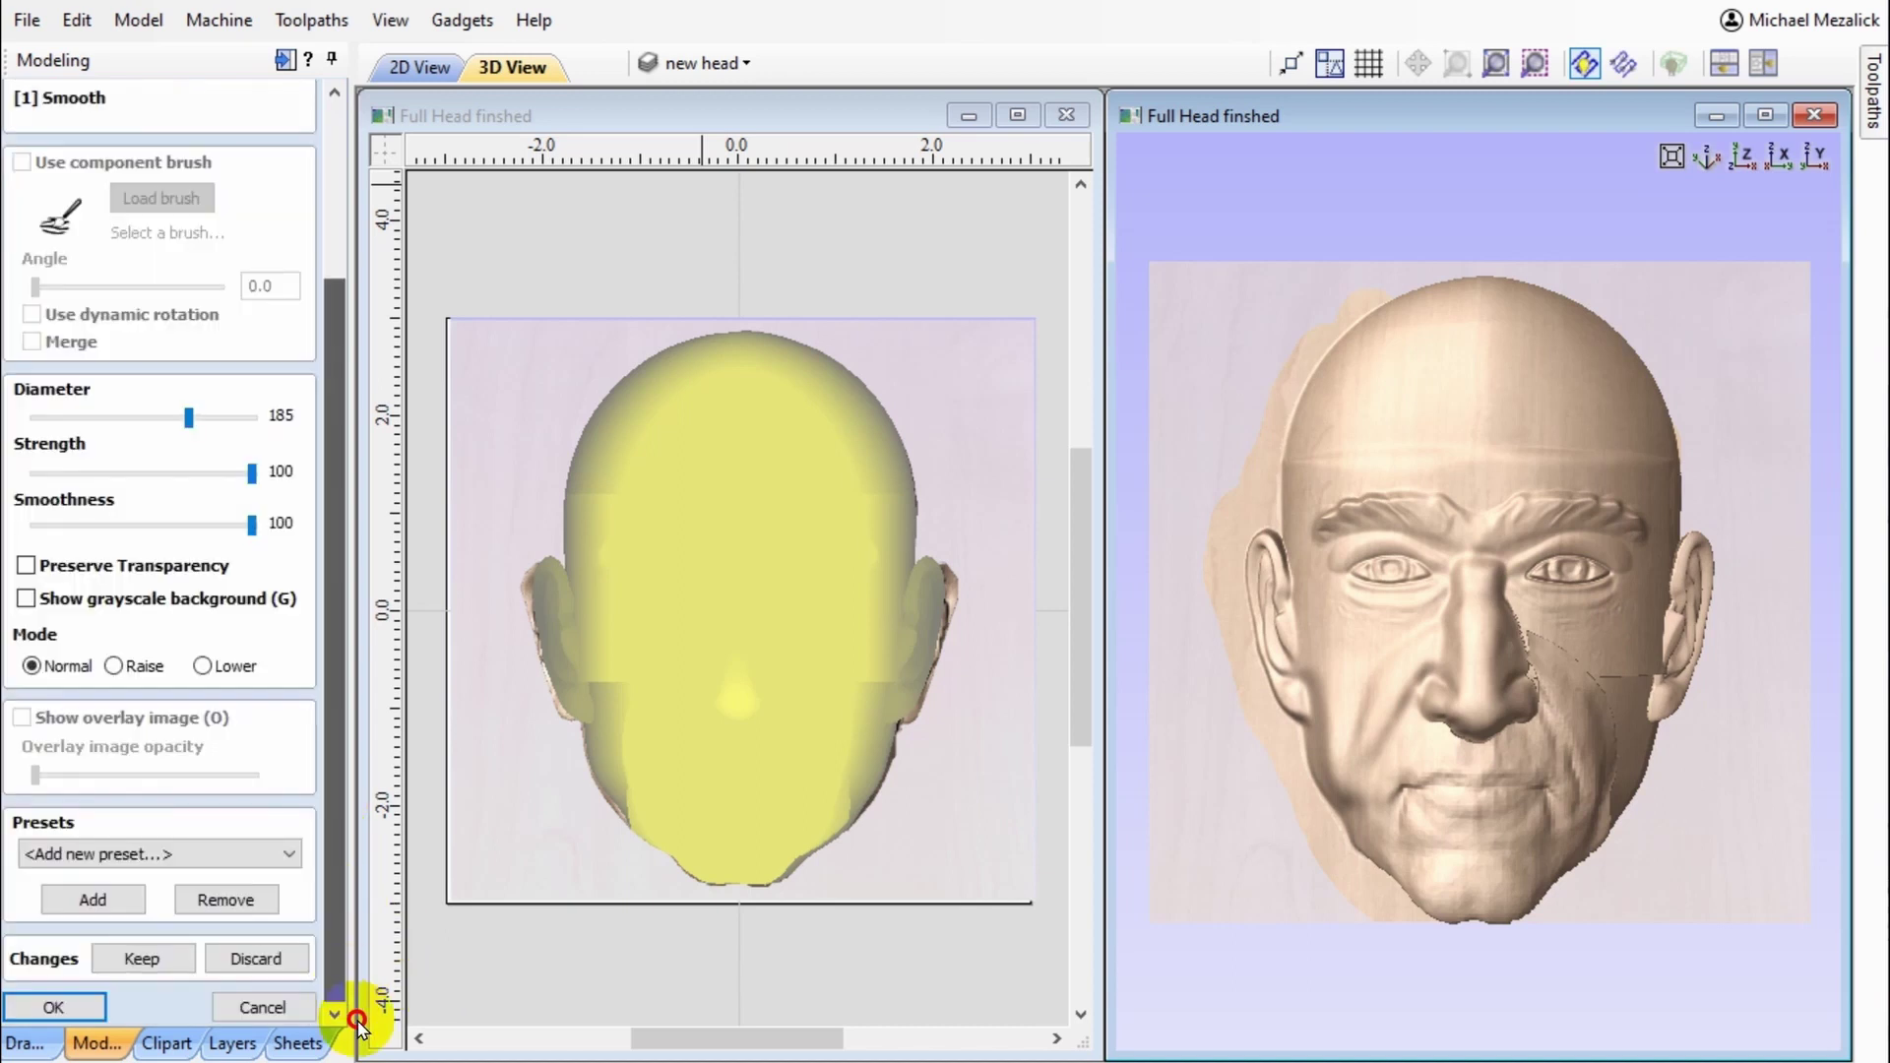
pyautogui.click(148, 959)
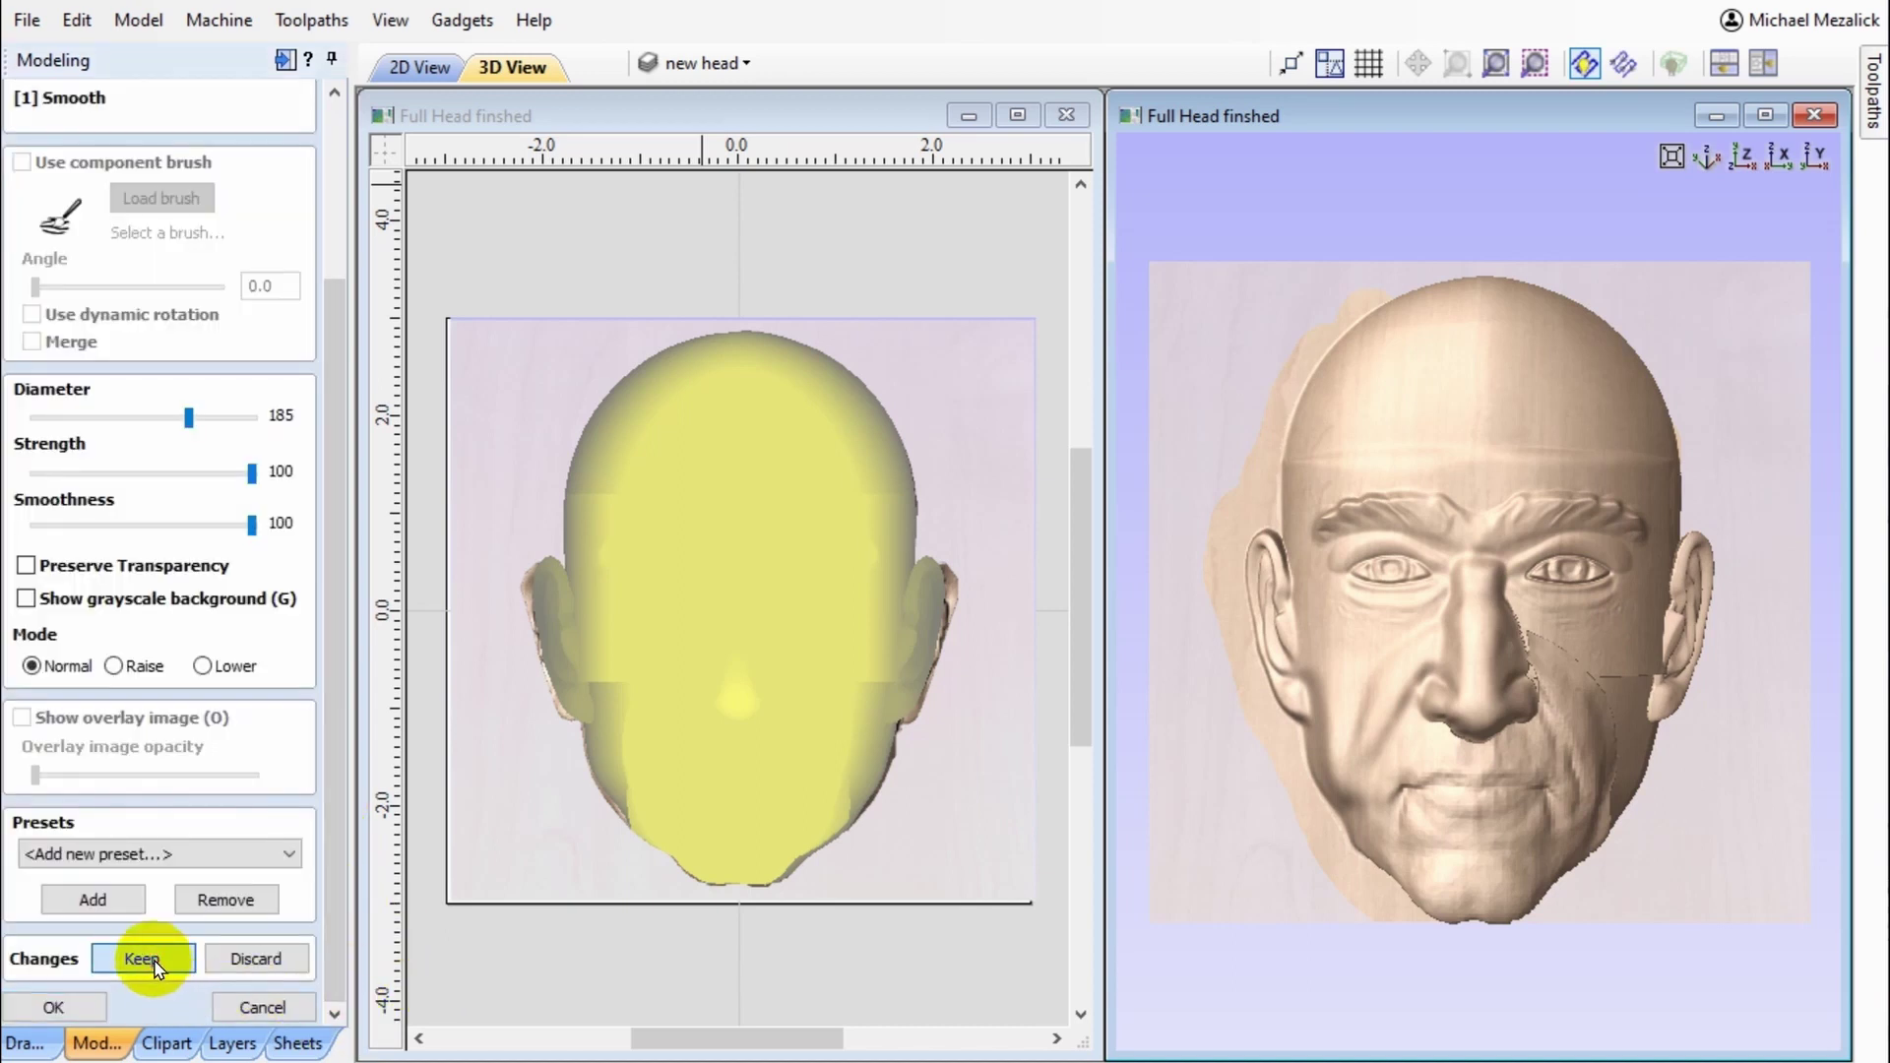
pyautogui.click(54, 1006)
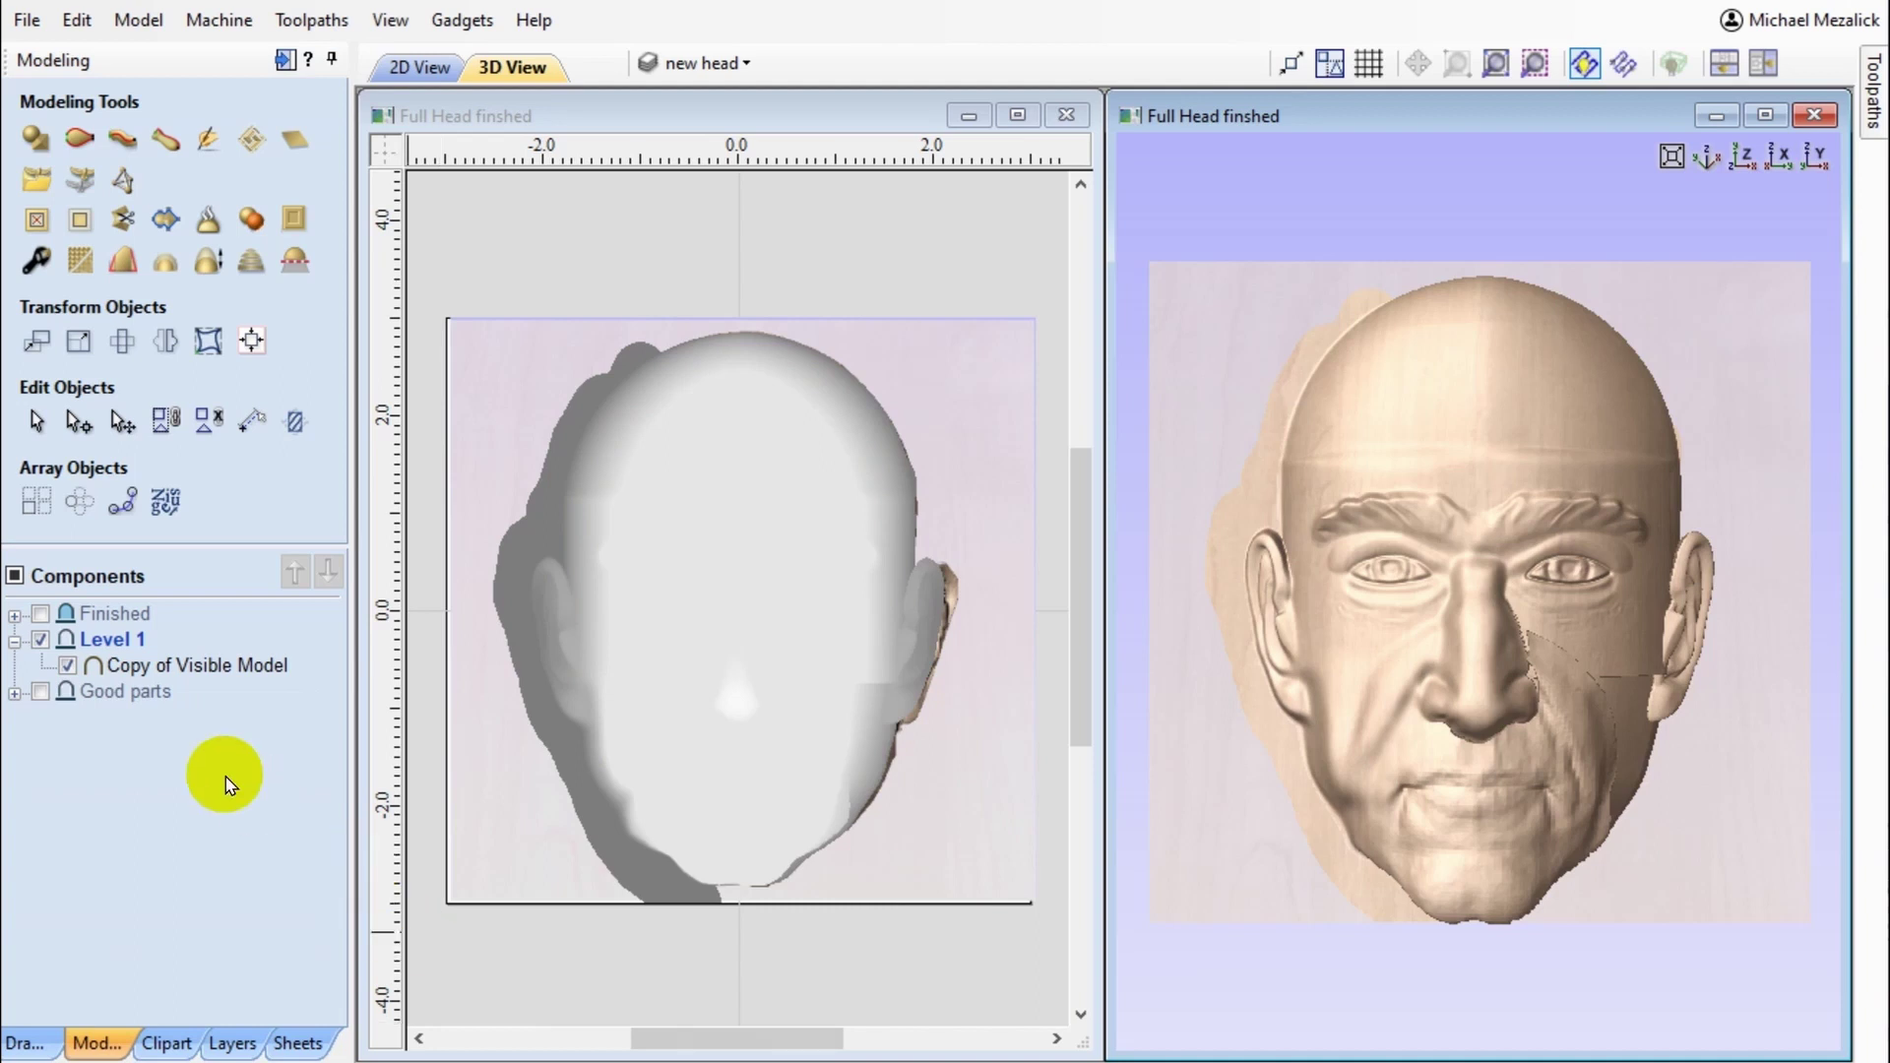
# - Hide Copy of Visible Model and show the Original head component of the Finished level for comparison
pyautogui.moveTo(59, 660)
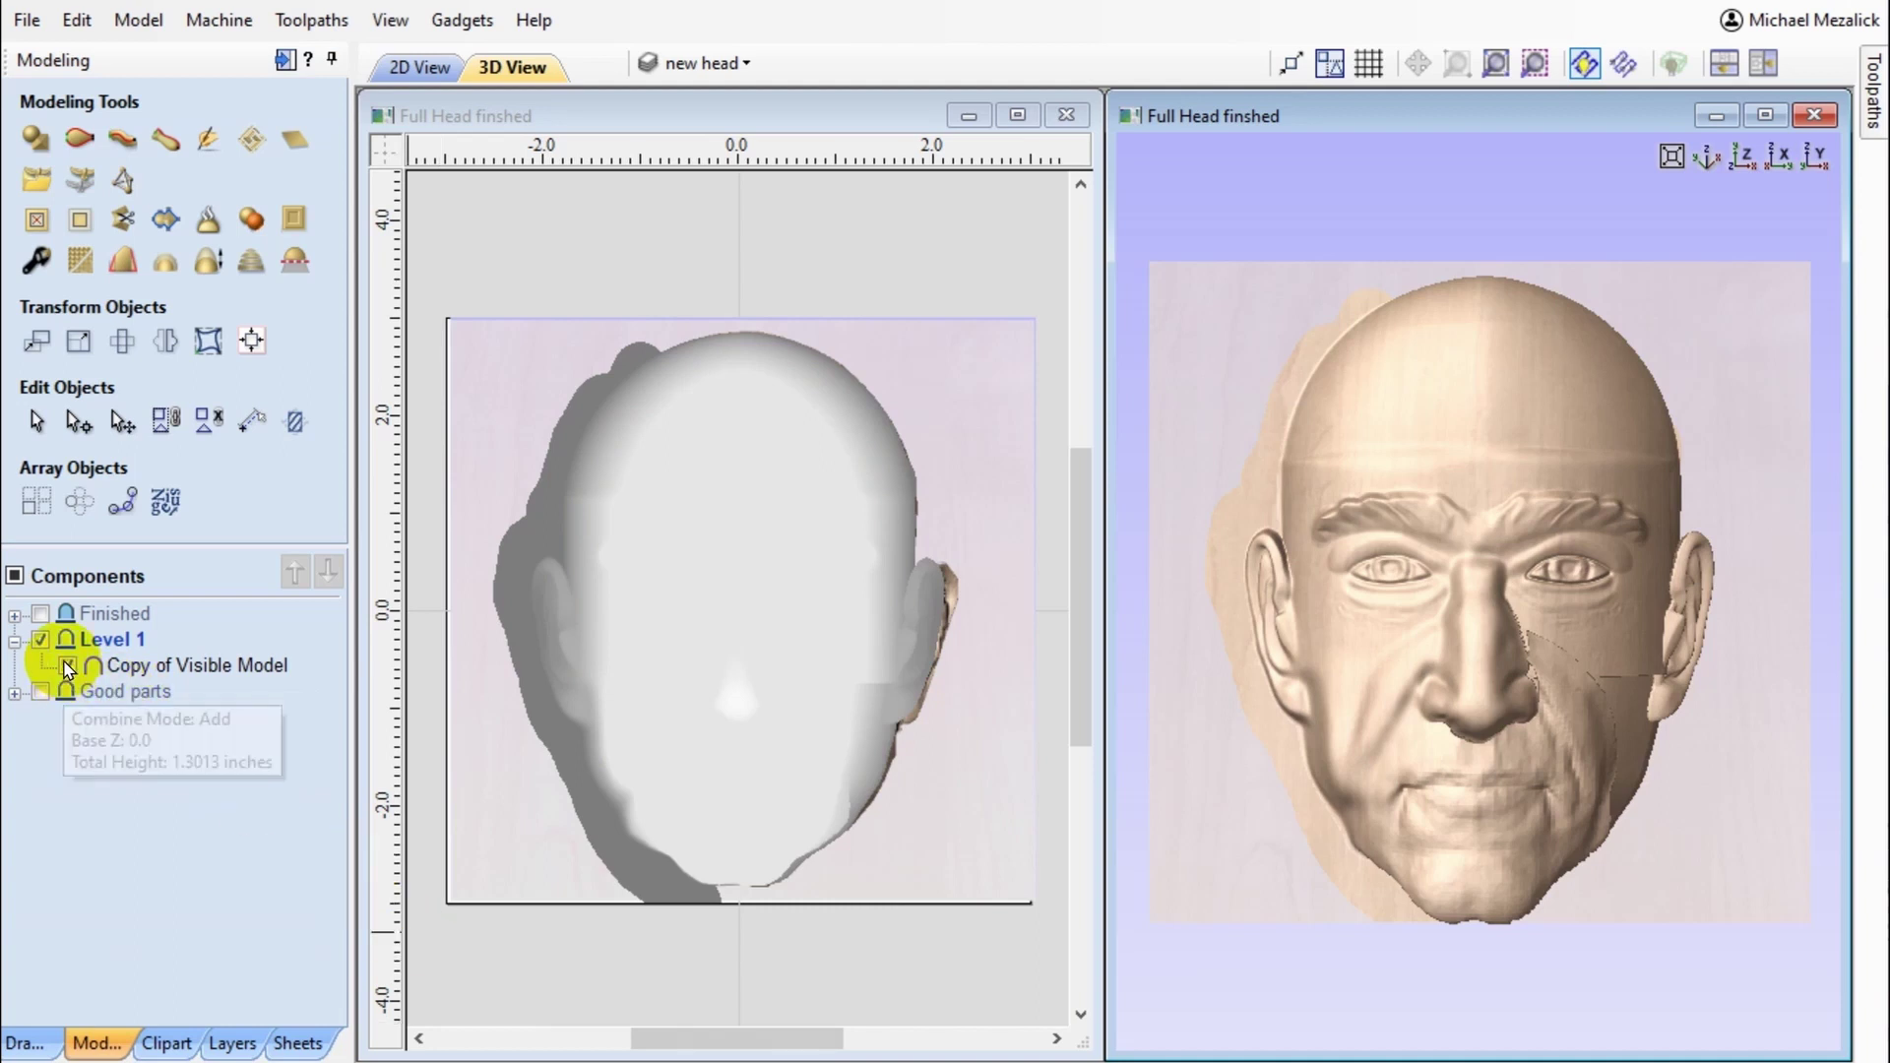
pyautogui.click(14, 618)
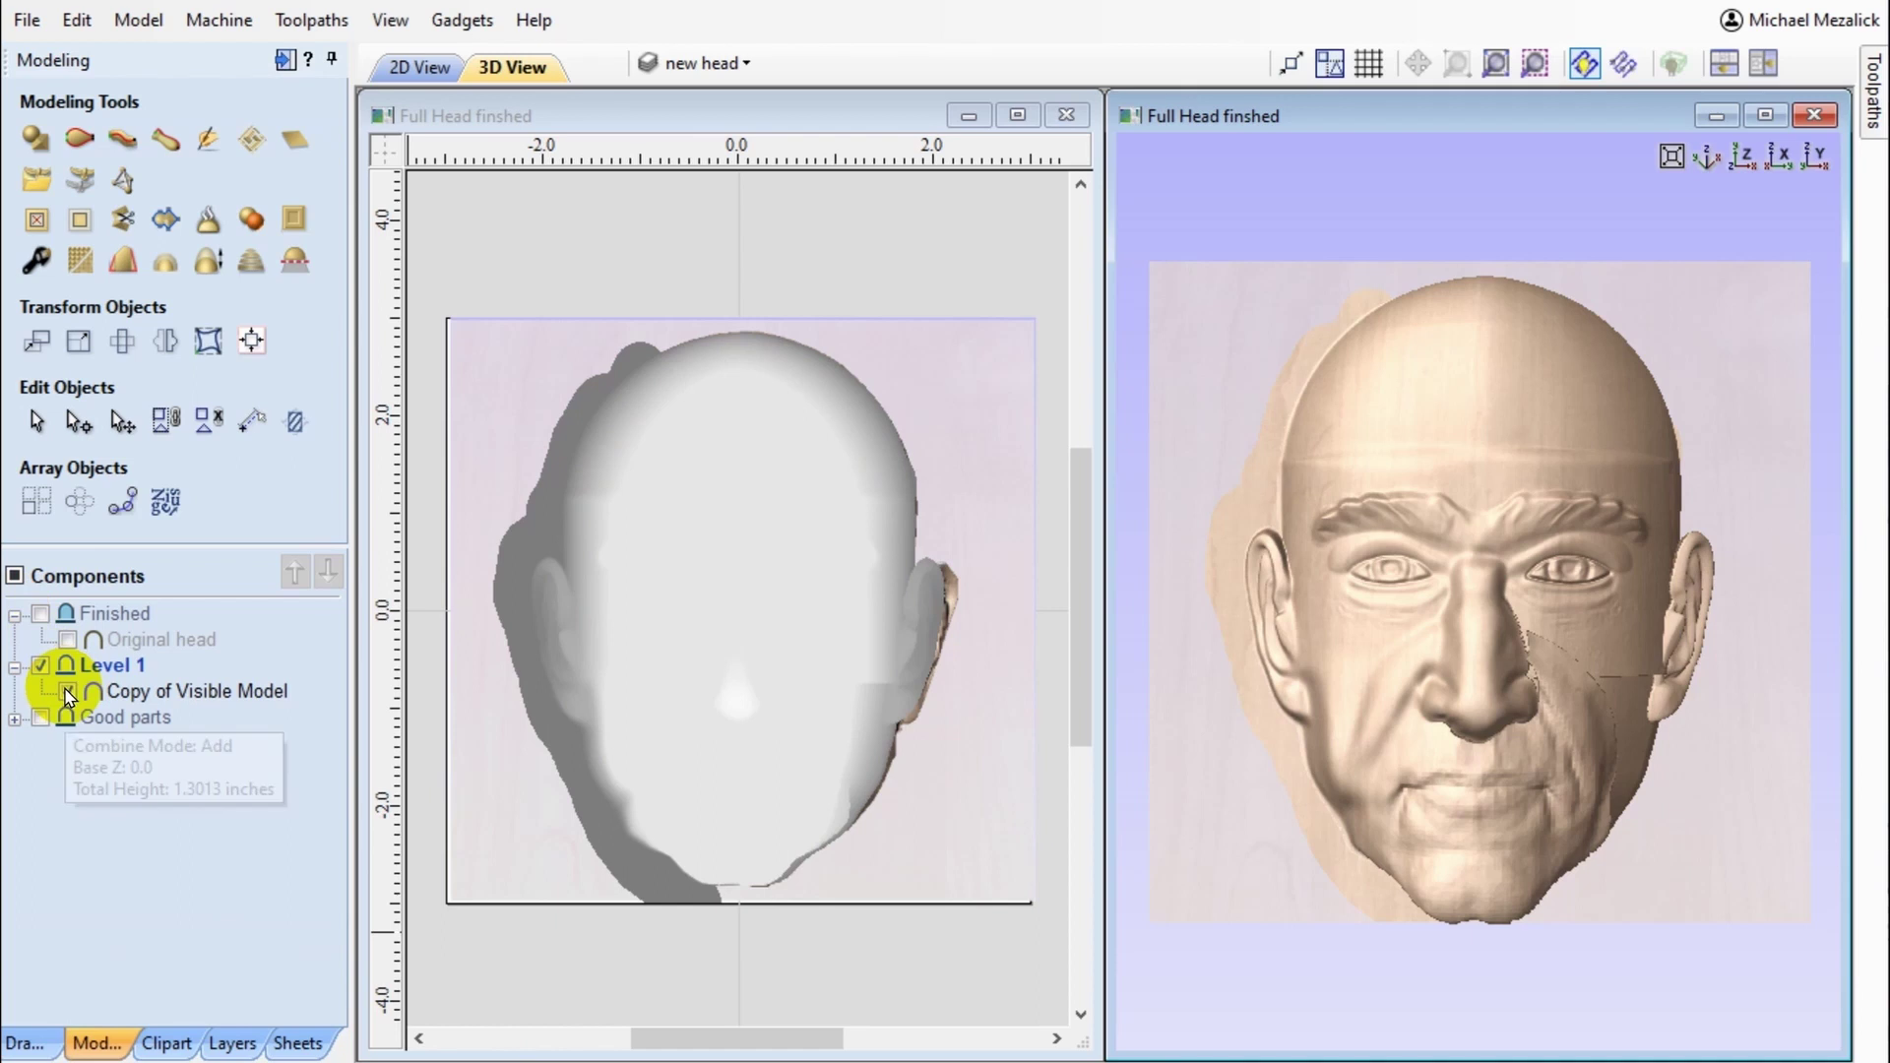
pyautogui.click(68, 692)
pyautogui.click(69, 640)
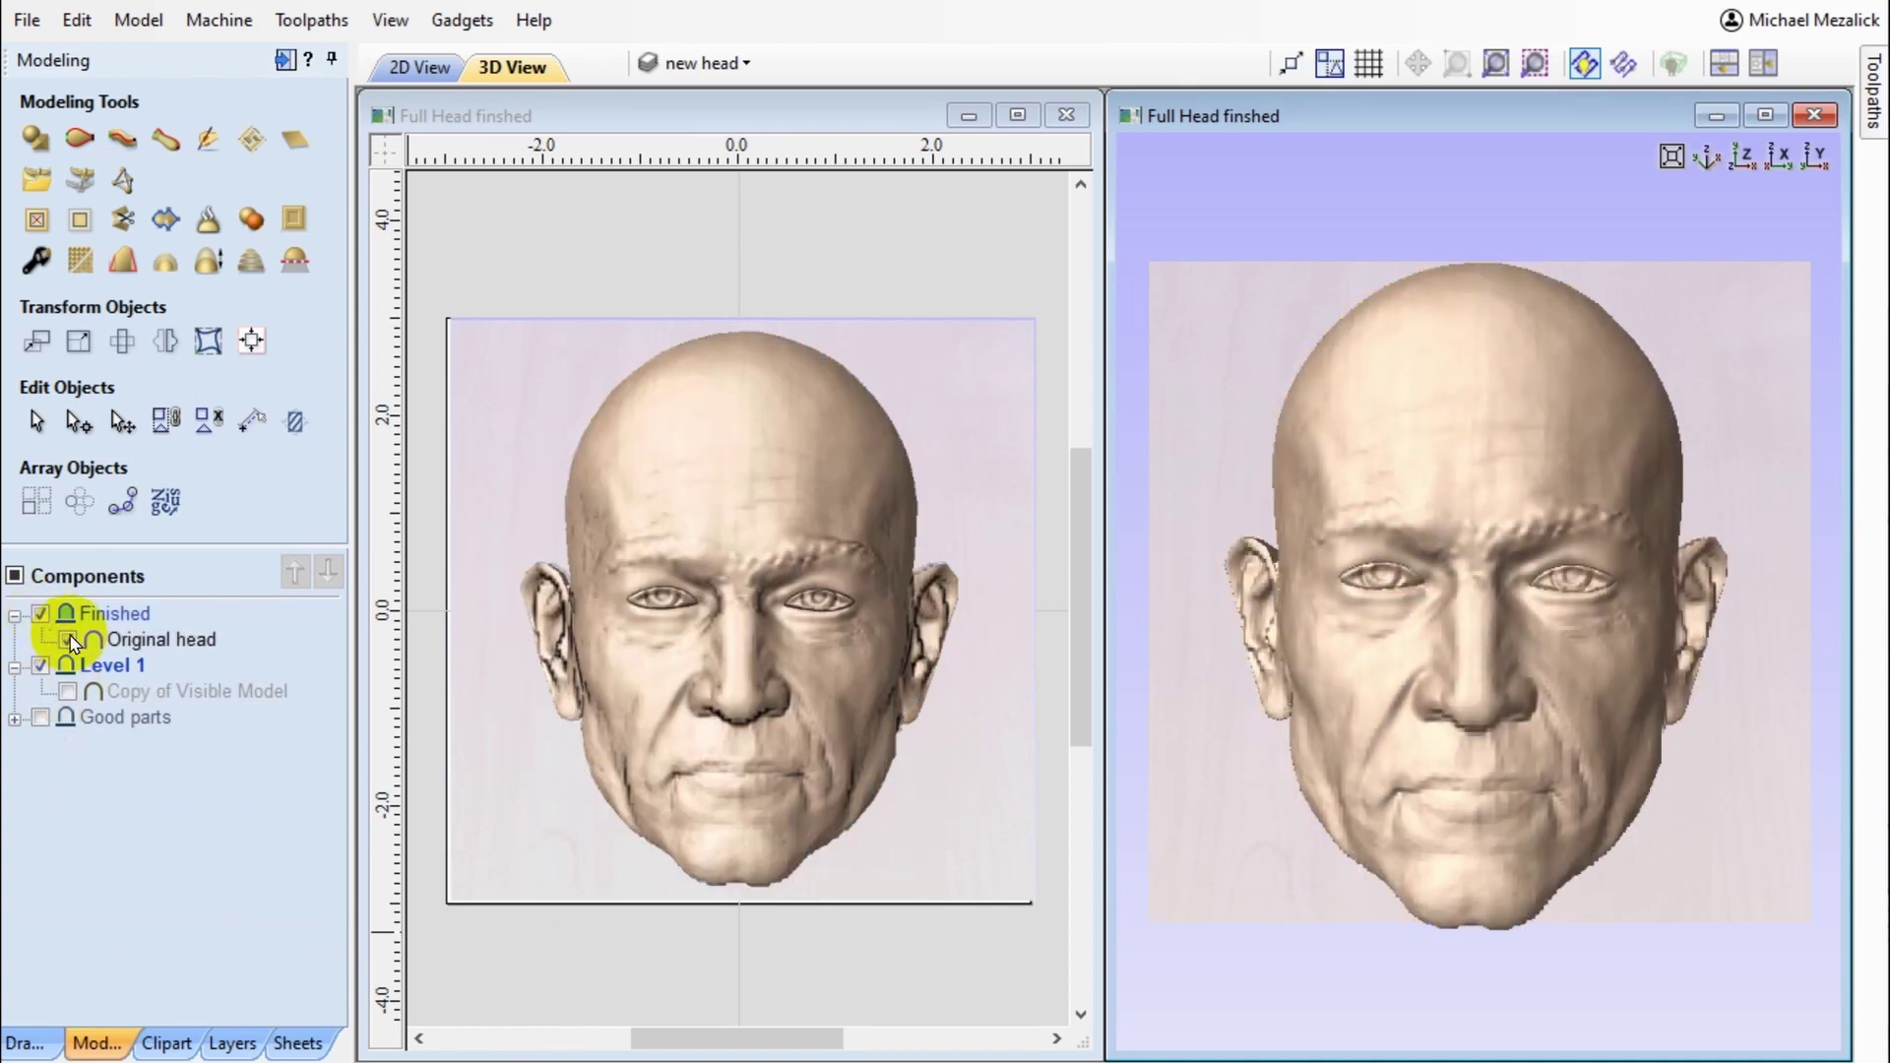